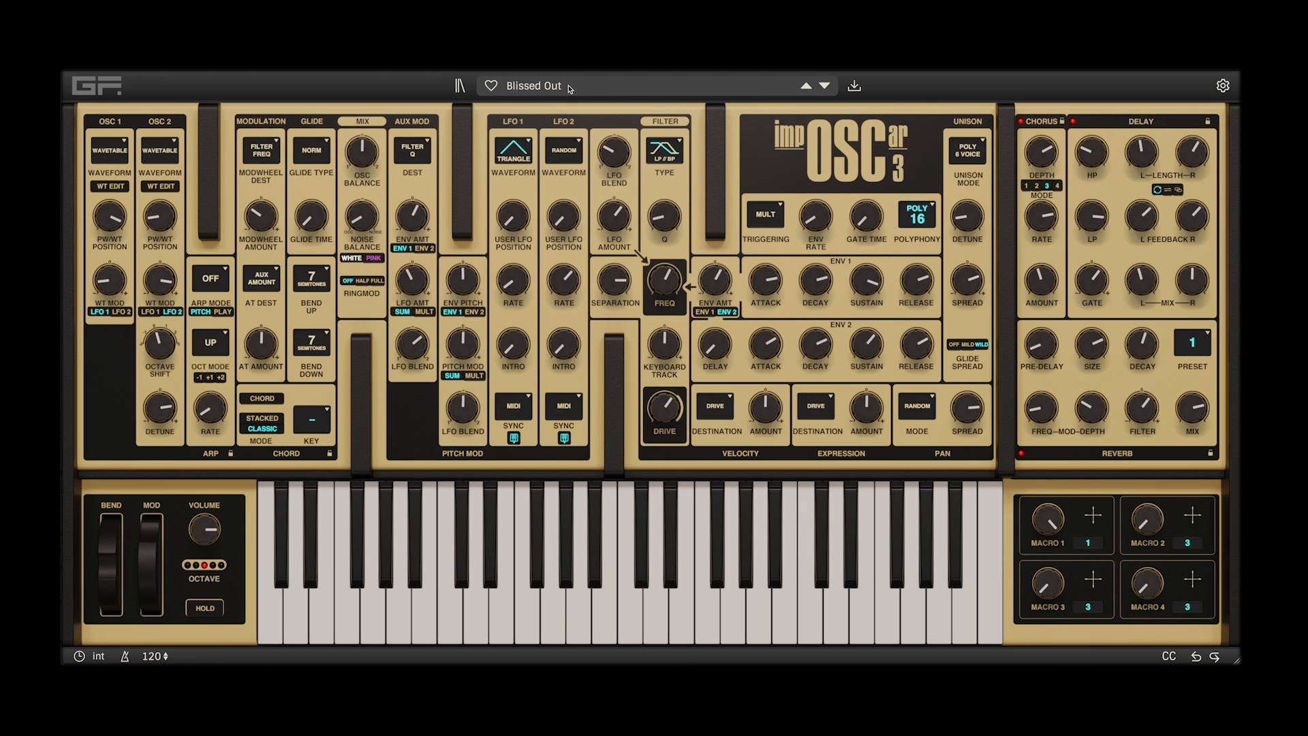
Load the Init patch from the patch browser and turn the output volume up
{"action": "left_click", "coordinate": [570, 88]}
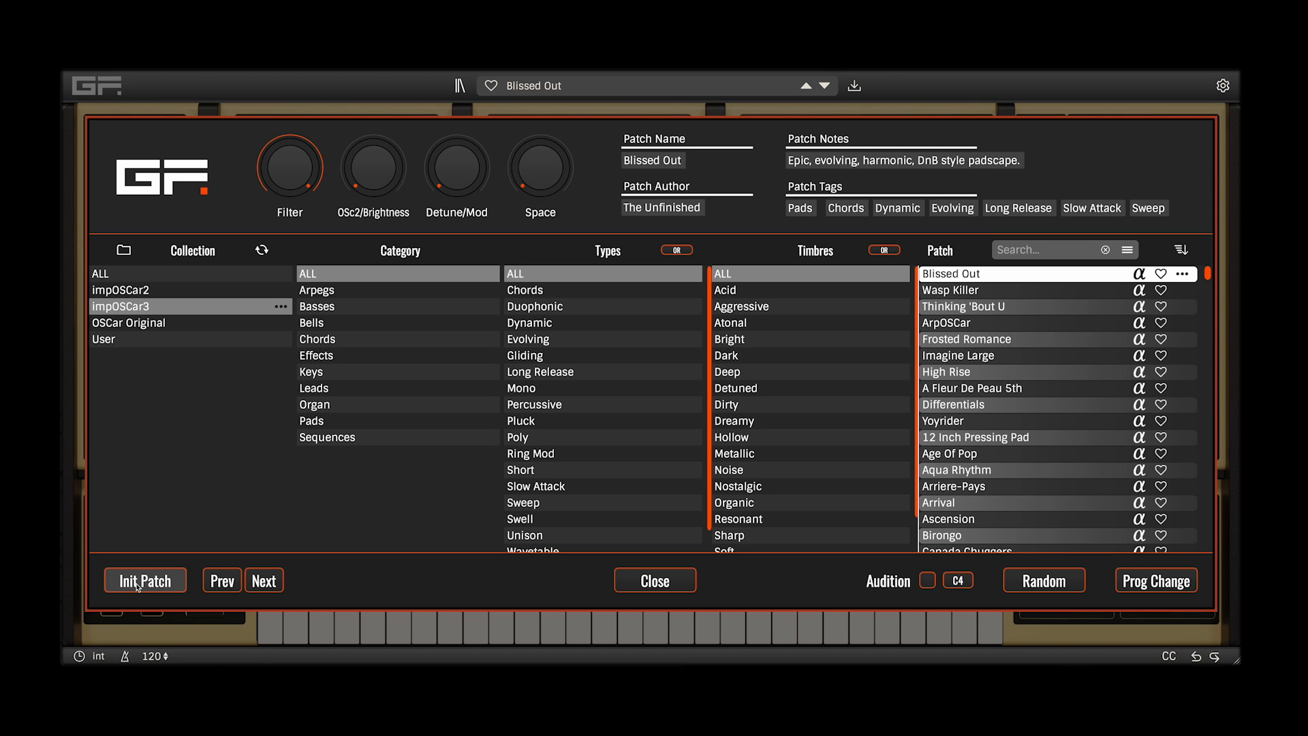
{"action": "left_click", "coordinate": [140, 582]}
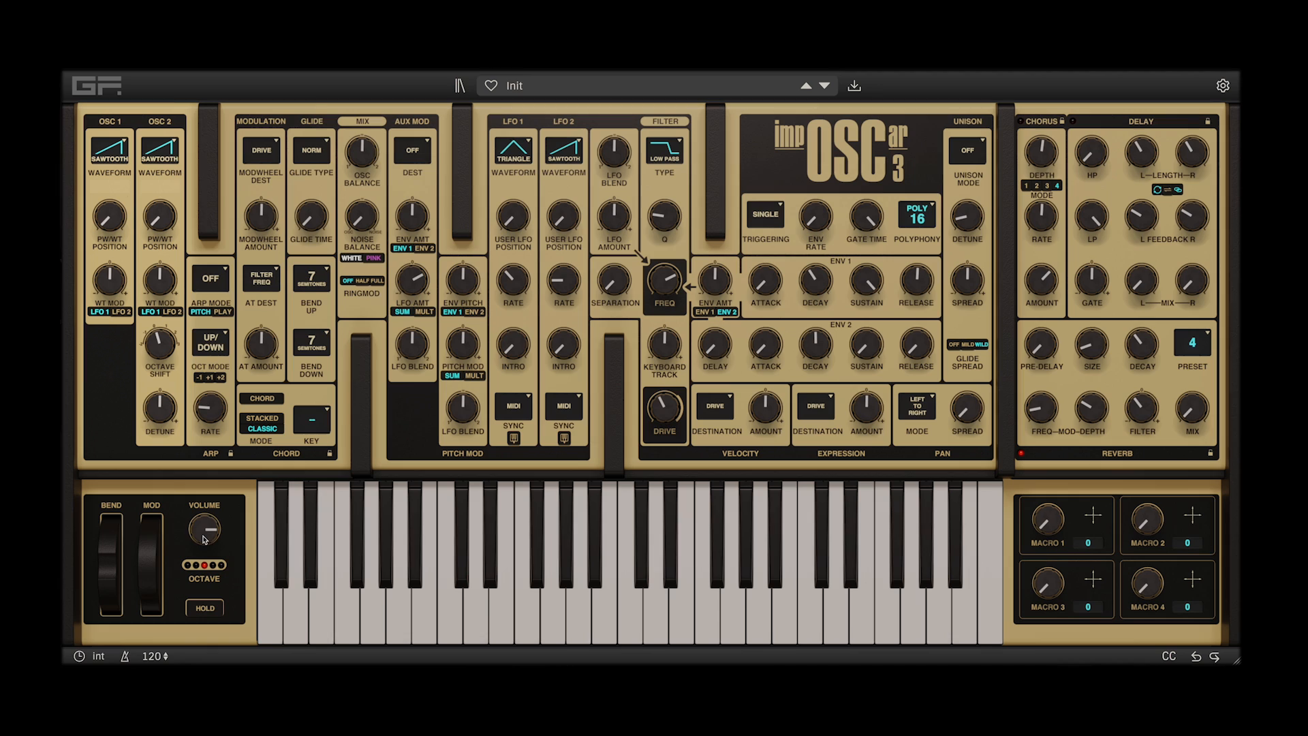
{"action": "left_click_drag", "start_coordinate": [204, 539], "coordinate": [206, 516]}
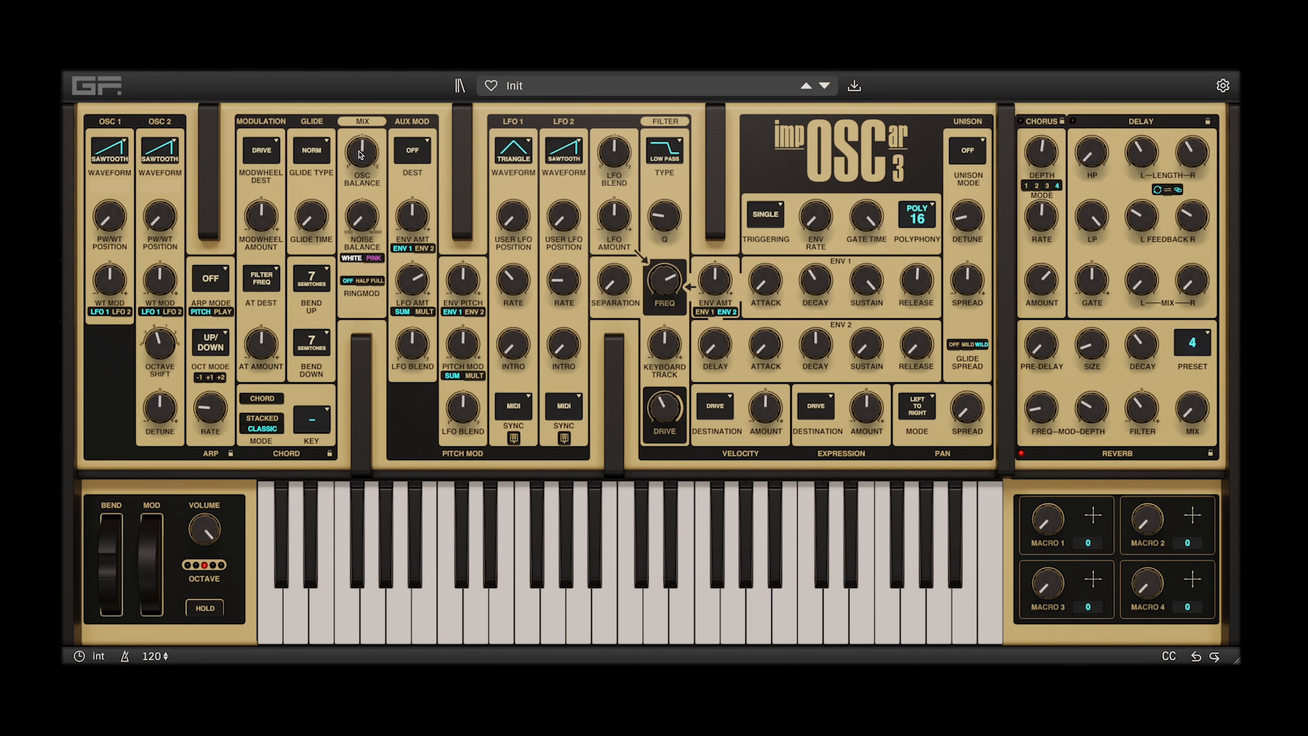
Set the oscillator balance fully to OSC 1 and choose the Triangle waveform for OSC 1
{"action": "left_click_drag", "start_coordinate": [361, 154], "coordinate": [112, 154]}
{"action": "scroll", "coordinate": [111, 156], "scroll_direction": "down", "scroll_amount": 3}
{"action": "scroll", "coordinate": [112, 156], "scroll_direction": "down", "scroll_amount": 3}
{"action": "left_click", "coordinate": [129, 143]}
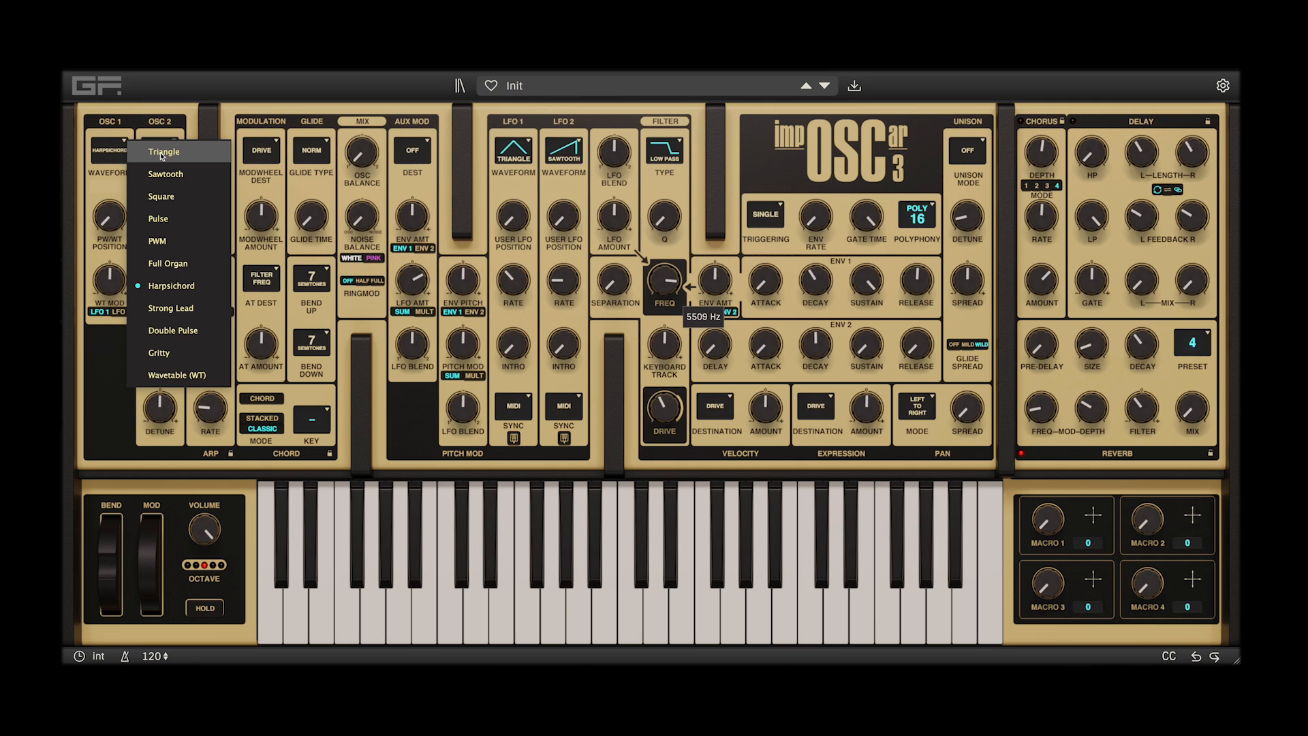
{"action": "left_click", "coordinate": [161, 154]}
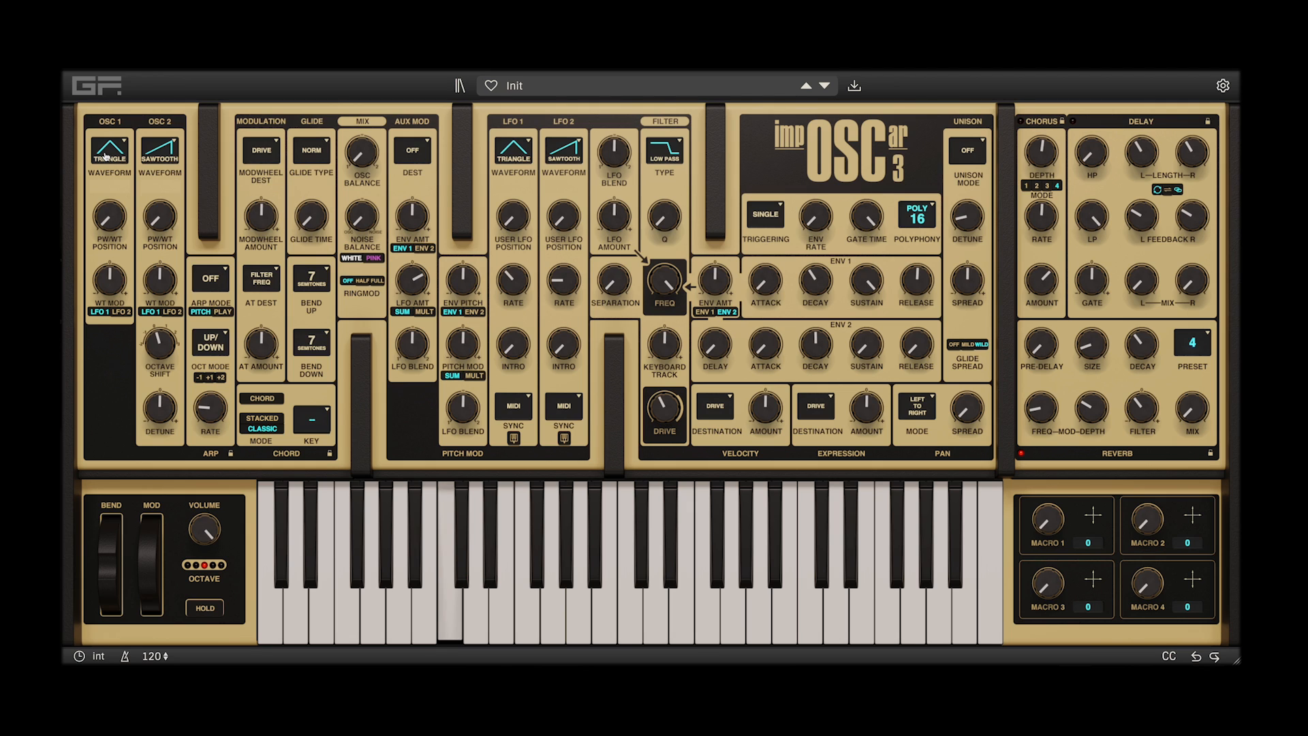
Audition the OSC 1 waveforms one after another, from Square up to Wavetable
{"action": "left_click", "coordinate": [105, 156]}
{"action": "left_click", "coordinate": [106, 156]}
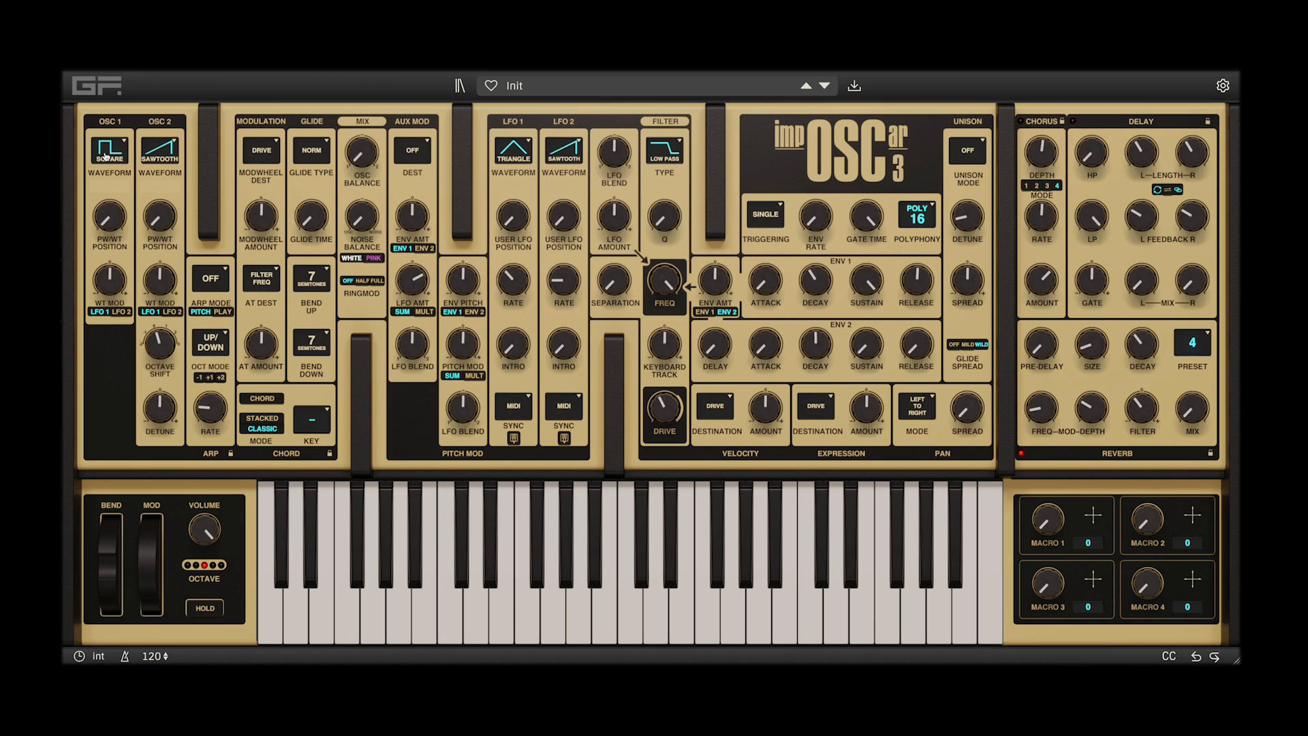
{"action": "left_click", "coordinate": [105, 156]}
{"action": "left_click", "coordinate": [106, 156]}
{"action": "left_click", "coordinate": [106, 156]}
{"action": "left_click", "coordinate": [105, 156]}
{"action": "left_click", "coordinate": [106, 156]}
{"action": "left_click", "coordinate": [105, 156]}
{"action": "left_click", "coordinate": [106, 156]}
{"action": "left_click", "coordinate": [106, 156]}
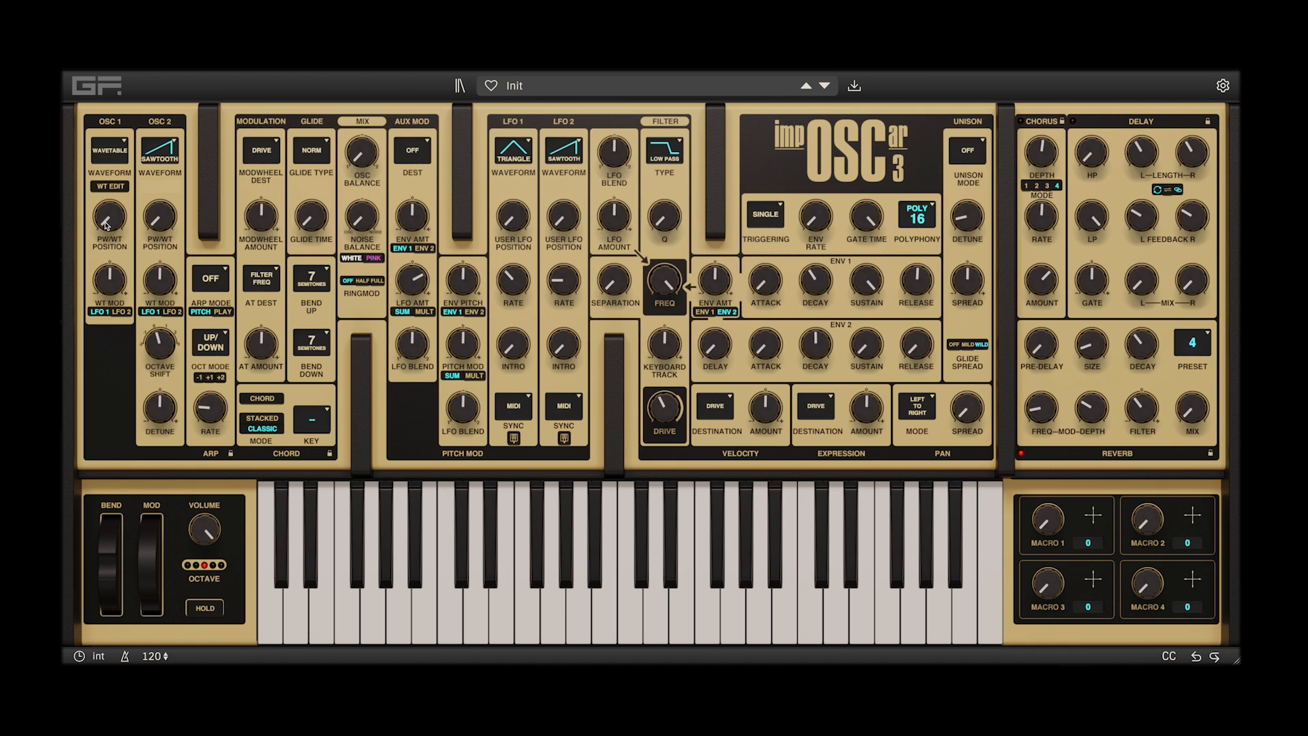
View OSC 1's wavetable editor and close it, and try out the wavetable position and wavetable modulation of OSC 1
{"action": "left_click", "coordinate": [110, 186]}
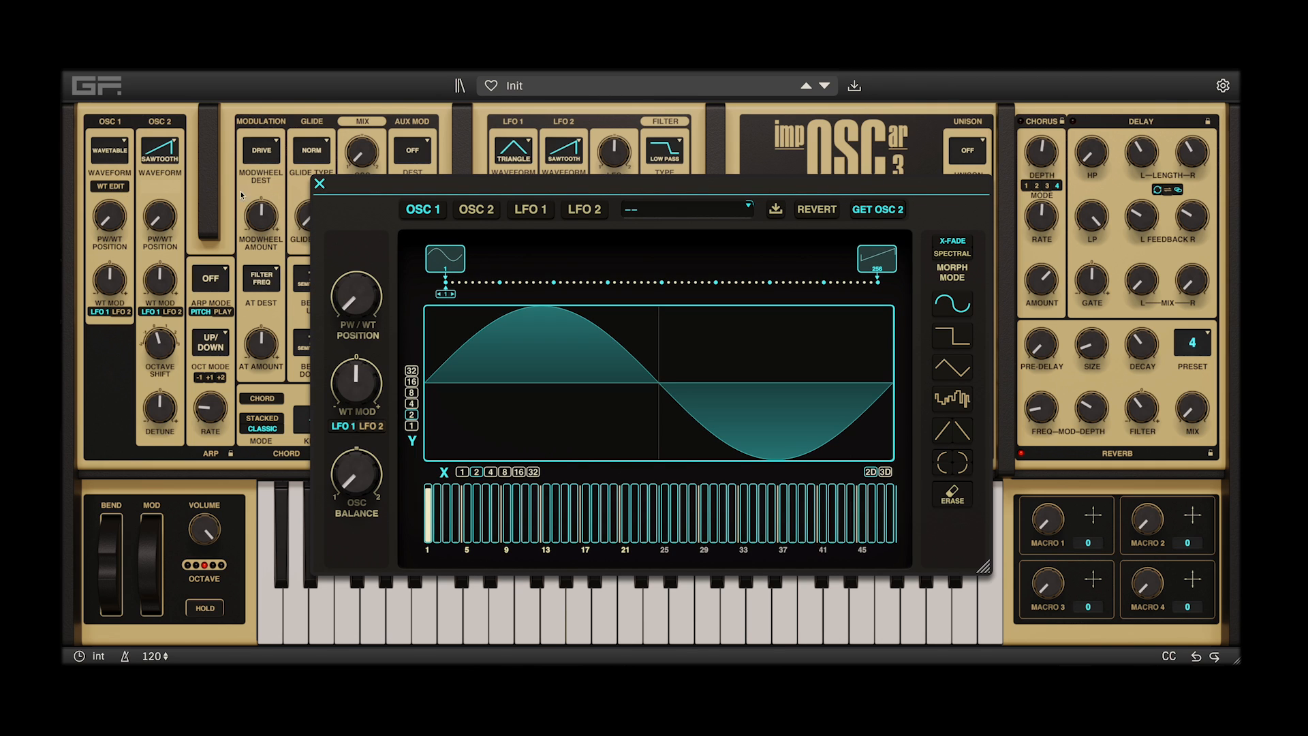
{"action": "left_click", "coordinate": [319, 185]}
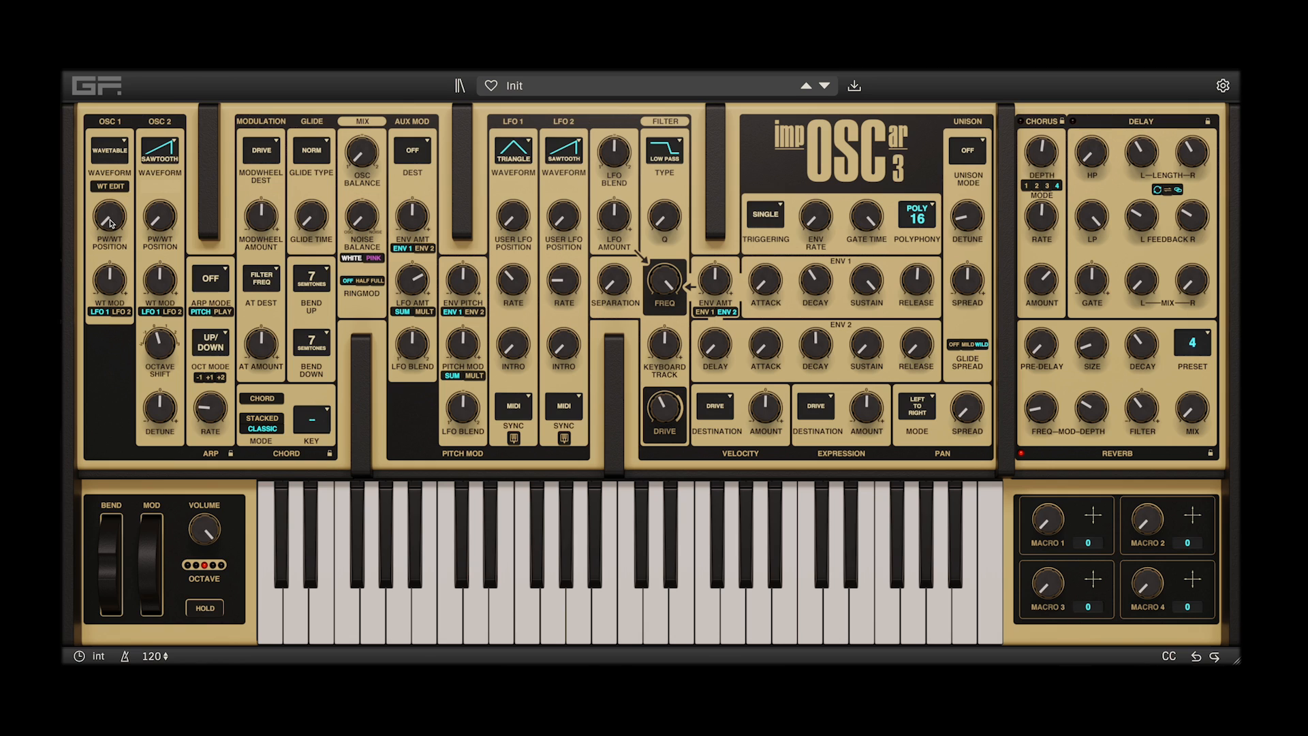
{"action": "left_click_drag", "start_coordinate": [111, 223], "coordinate": [119, 170]}
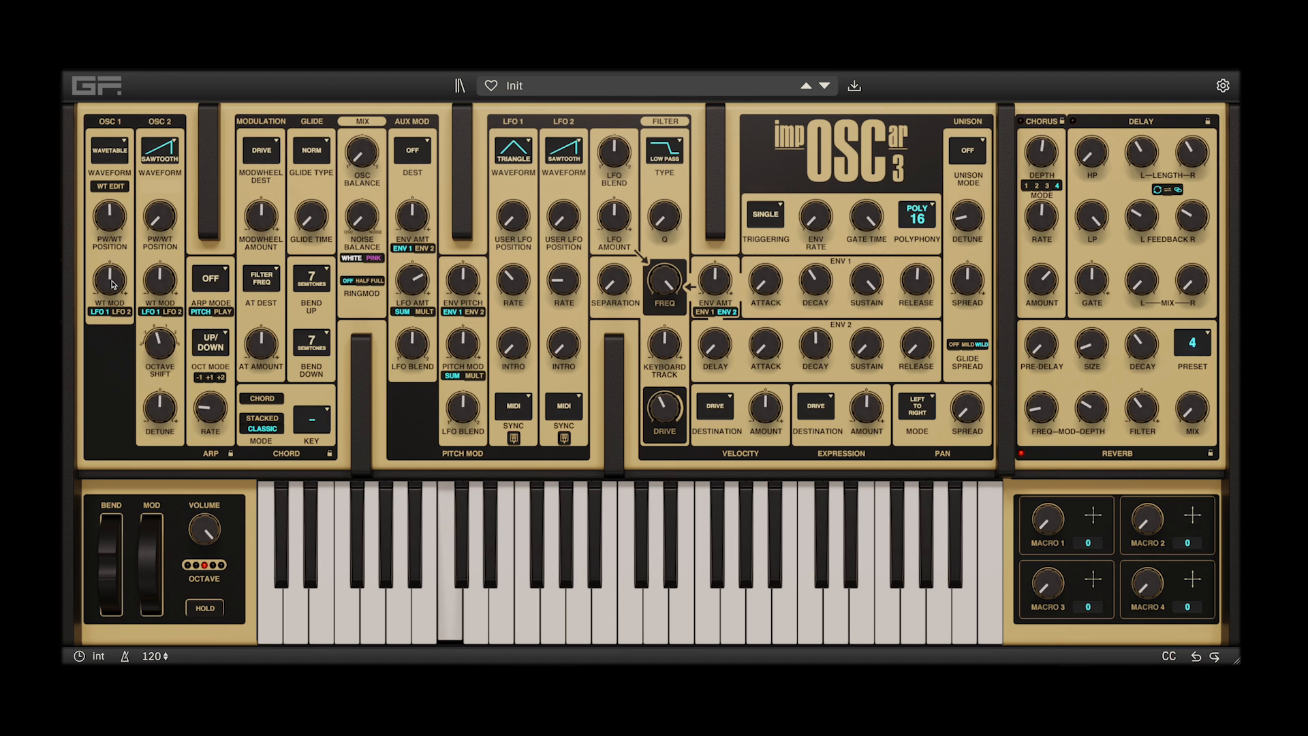
{"action": "scroll", "coordinate": [113, 285], "scroll_direction": "down", "scroll_amount": 10}
{"action": "scroll", "coordinate": [114, 285], "scroll_direction": "up", "scroll_amount": 6}
{"action": "scroll", "coordinate": [113, 284], "scroll_direction": "up", "scroll_amount": 20}
{"action": "scroll", "coordinate": [113, 285], "scroll_direction": "down", "scroll_amount": 15}
{"action": "scroll", "coordinate": [113, 218], "scroll_direction": "down", "scroll_amount": 12}
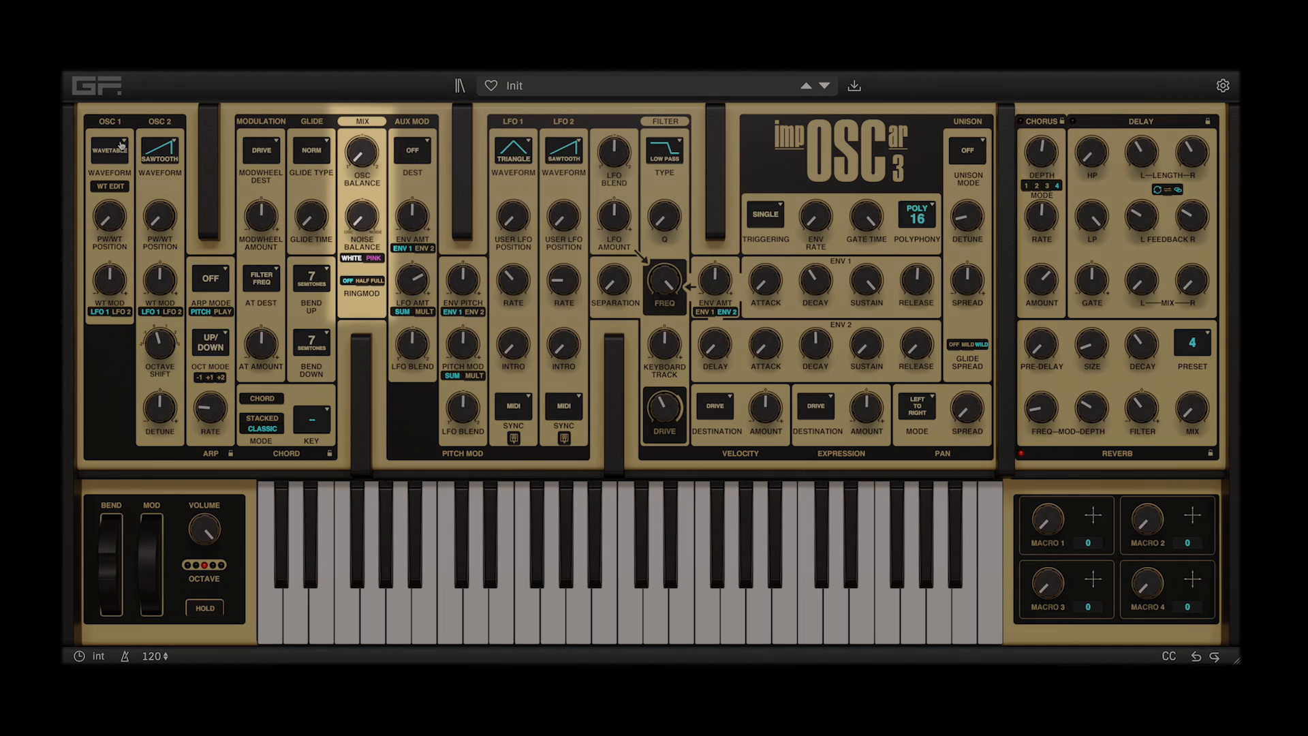
Set the OSC 1 waveform to Triangle and try out OSC 2's octave shift and detune, returning both to zero
{"action": "left_click", "coordinate": [124, 145]}
{"action": "left_click", "coordinate": [150, 153]}
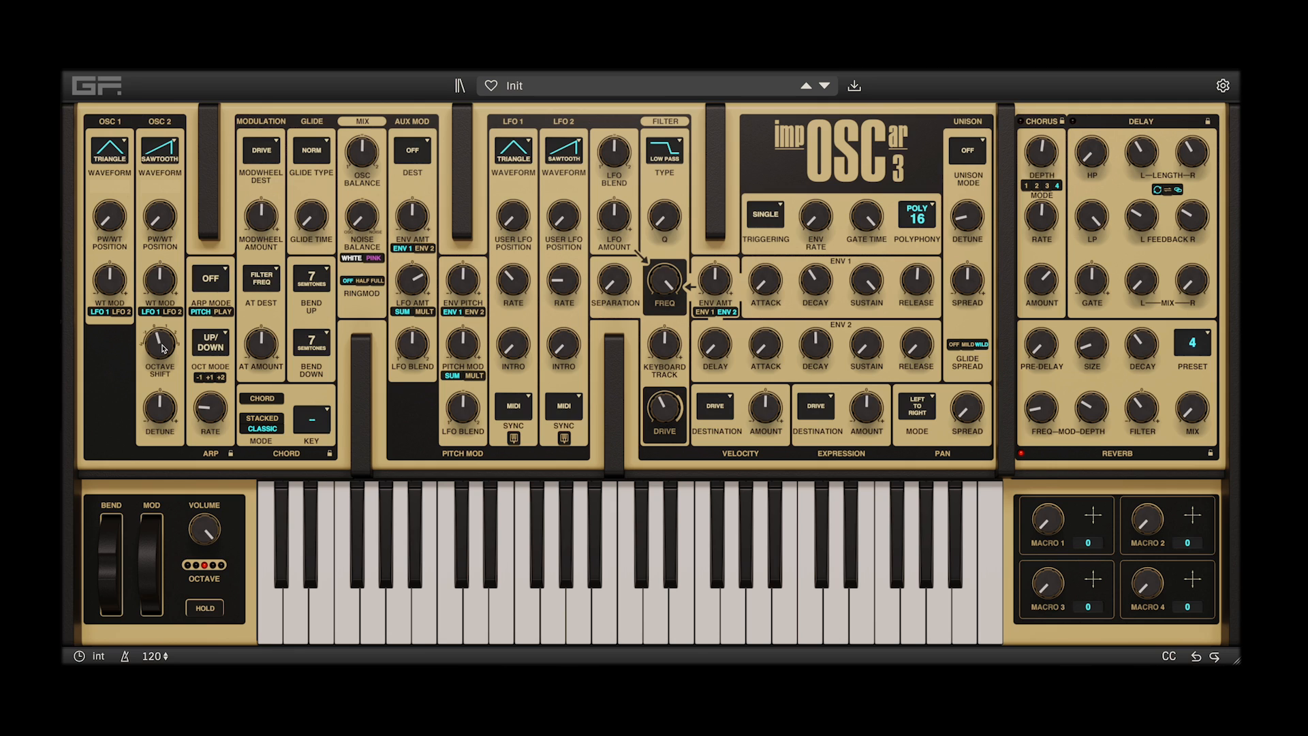
{"action": "left_click_drag", "start_coordinate": [164, 348], "coordinate": [164, 300]}
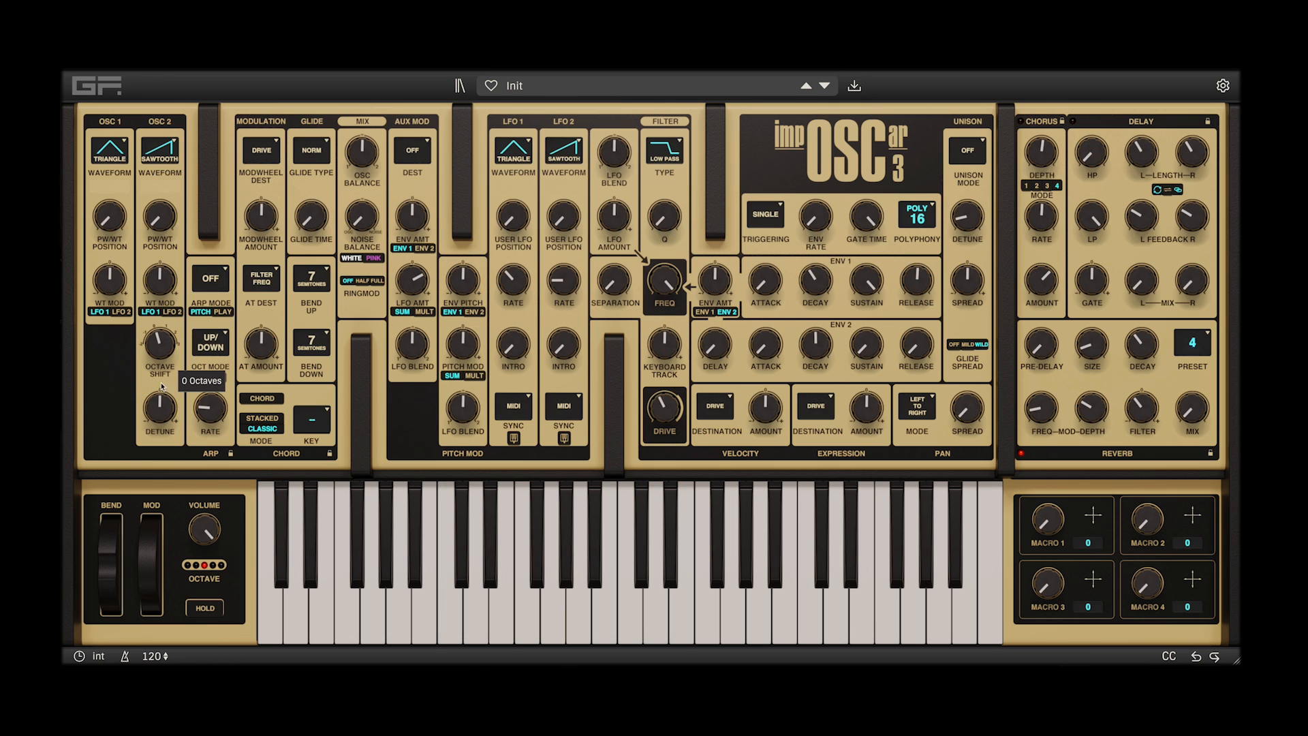
{"action": "left_click_drag", "start_coordinate": [167, 422], "coordinate": [170, 355]}
{"action": "scroll", "coordinate": [164, 419], "scroll_direction": "up", "scroll_amount": 1}
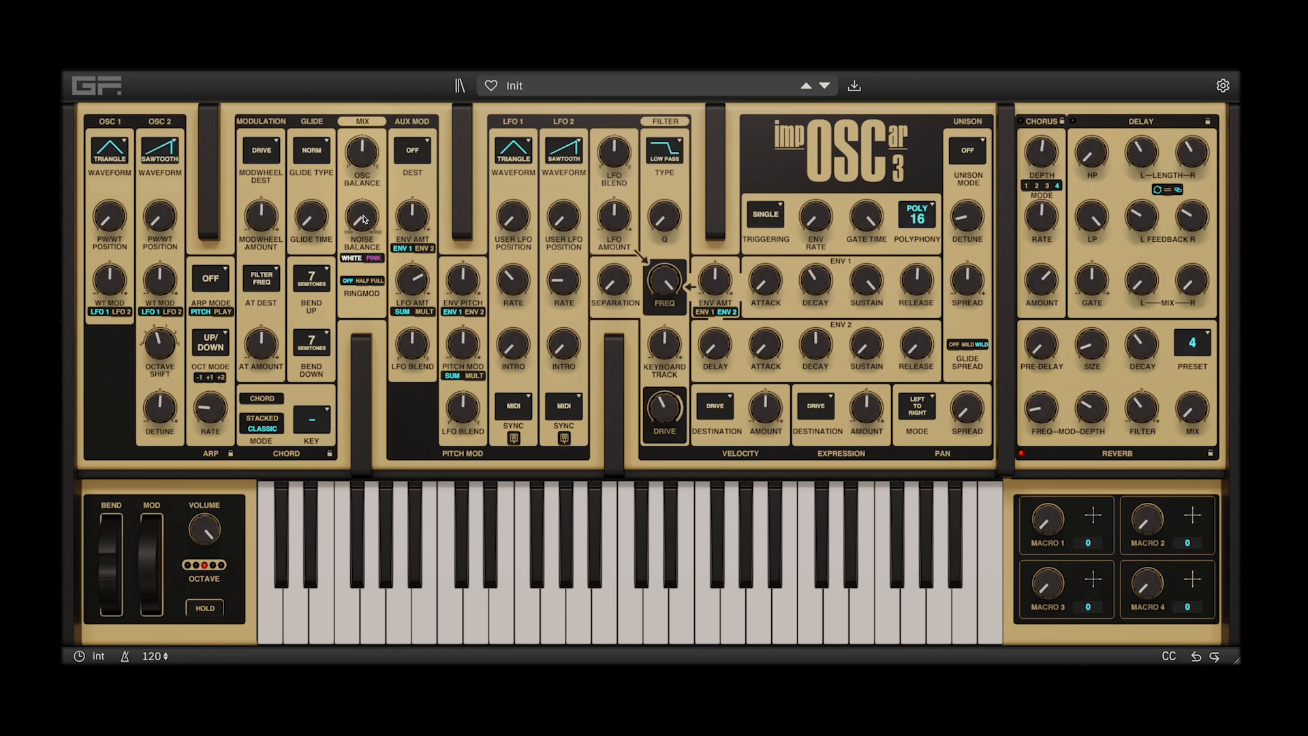
Compare pink and white noise at a 0/100 noise balance, finishing on white with the noise level turned down
{"action": "left_click_drag", "start_coordinate": [363, 222], "coordinate": [366, 109]}
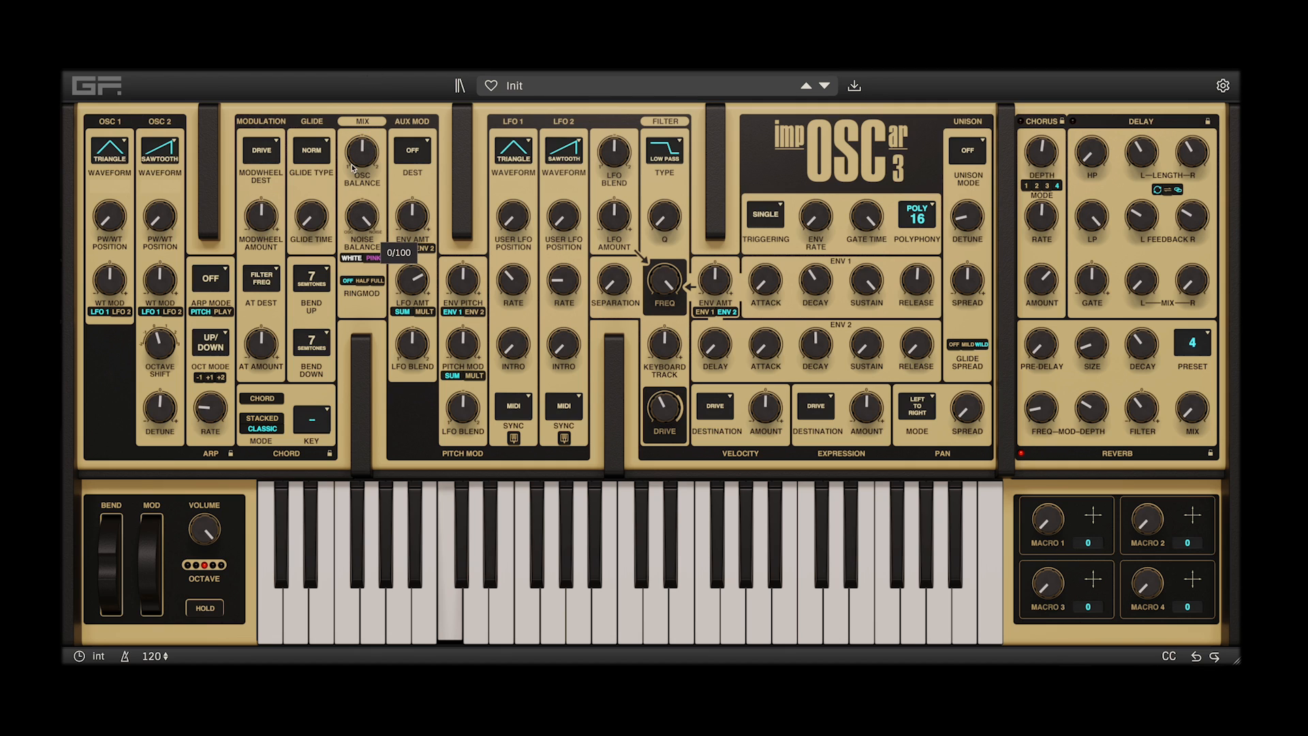
{"action": "mouse_move", "coordinate": [355, 215]}
{"action": "left_mouse_down"}
{"action": "mouse_move", "coordinate": [355, 230]}
{"action": "mouse_move", "coordinate": [358, 201]}
{"action": "left_mouse_up"}
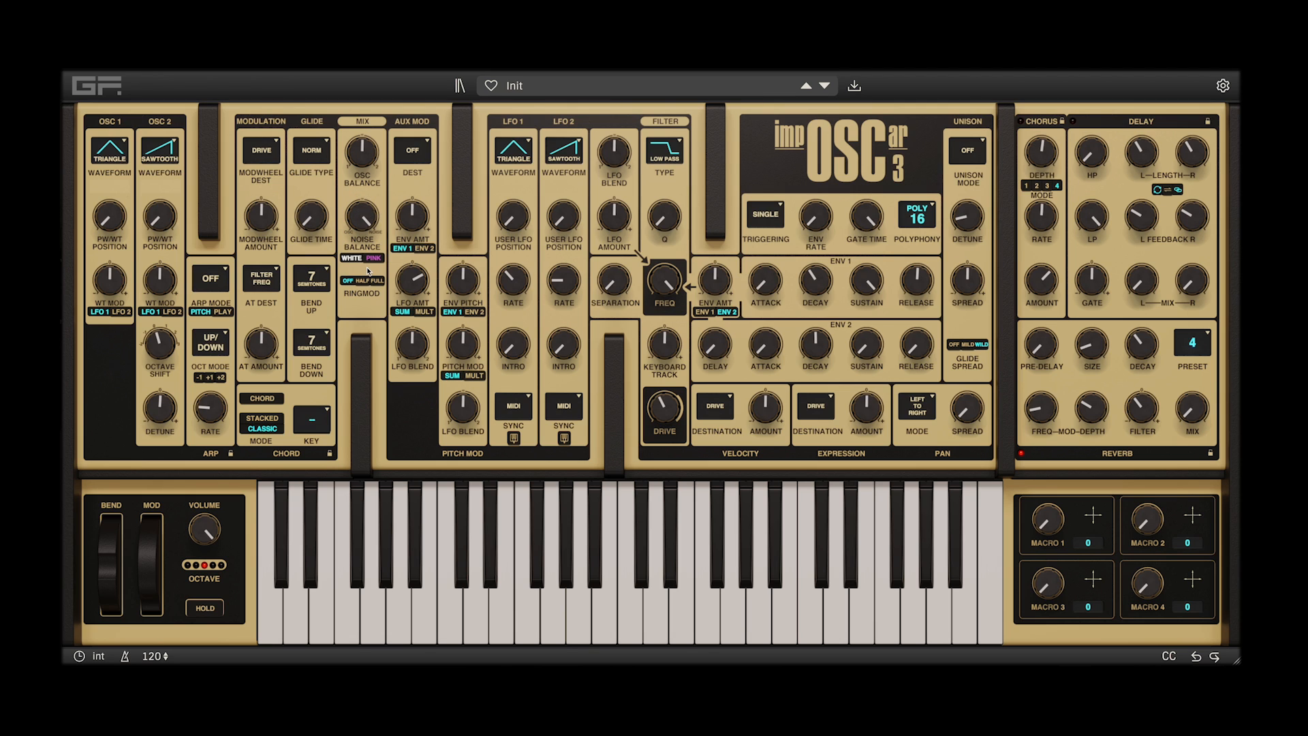
{"action": "left_click", "coordinate": [374, 260]}
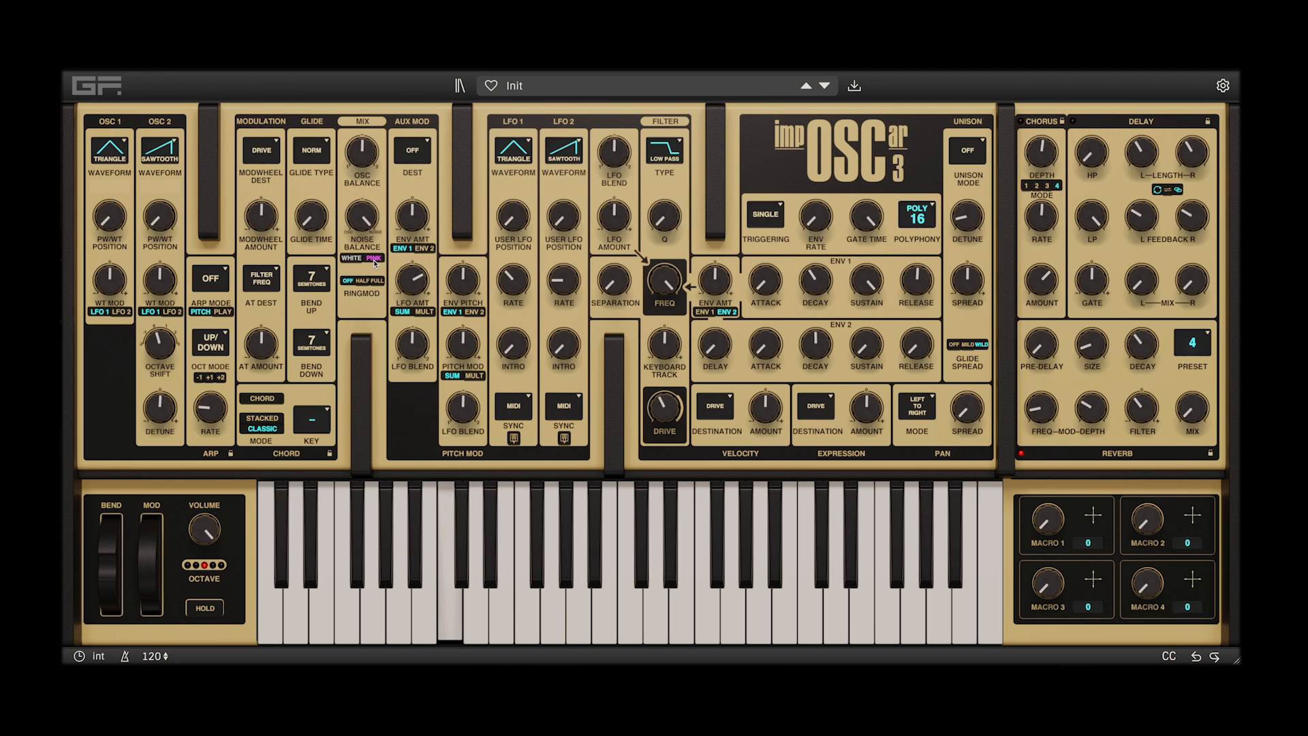
{"action": "left_click", "coordinate": [347, 259]}
{"action": "left_click", "coordinate": [372, 260]}
{"action": "left_click", "coordinate": [351, 260]}
{"action": "left_click_drag", "start_coordinate": [361, 212], "coordinate": [353, 317]}
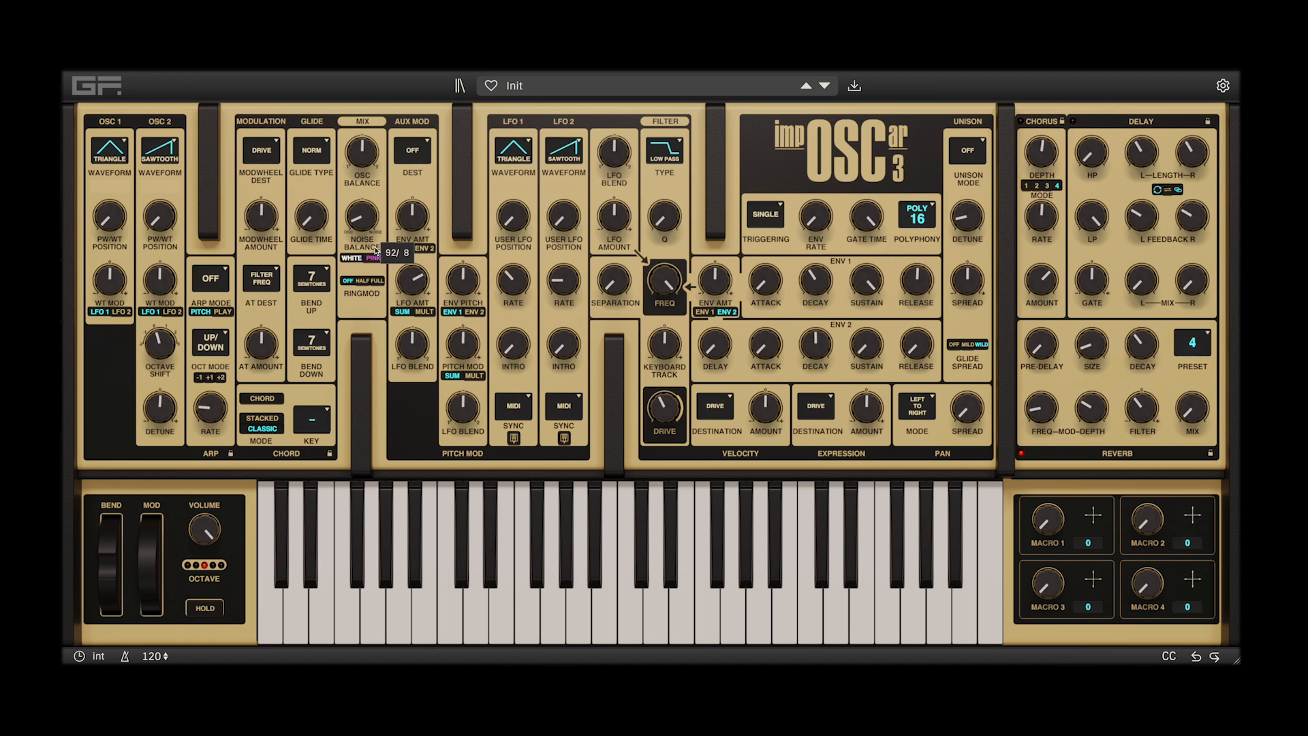
Audition the half and full ring modulation settings and finish with ring modulation off
{"action": "left_click", "coordinate": [361, 280]}
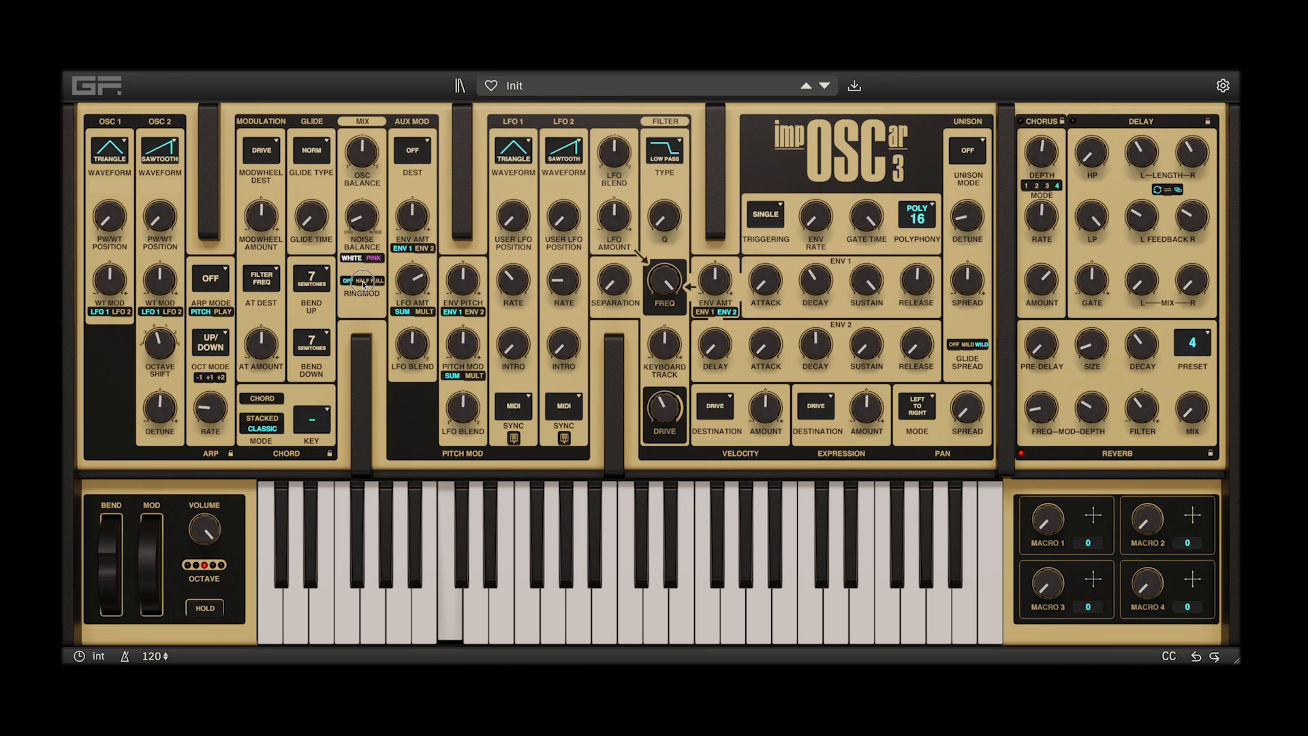
{"action": "left_click", "coordinate": [381, 281]}
{"action": "left_click", "coordinate": [363, 285]}
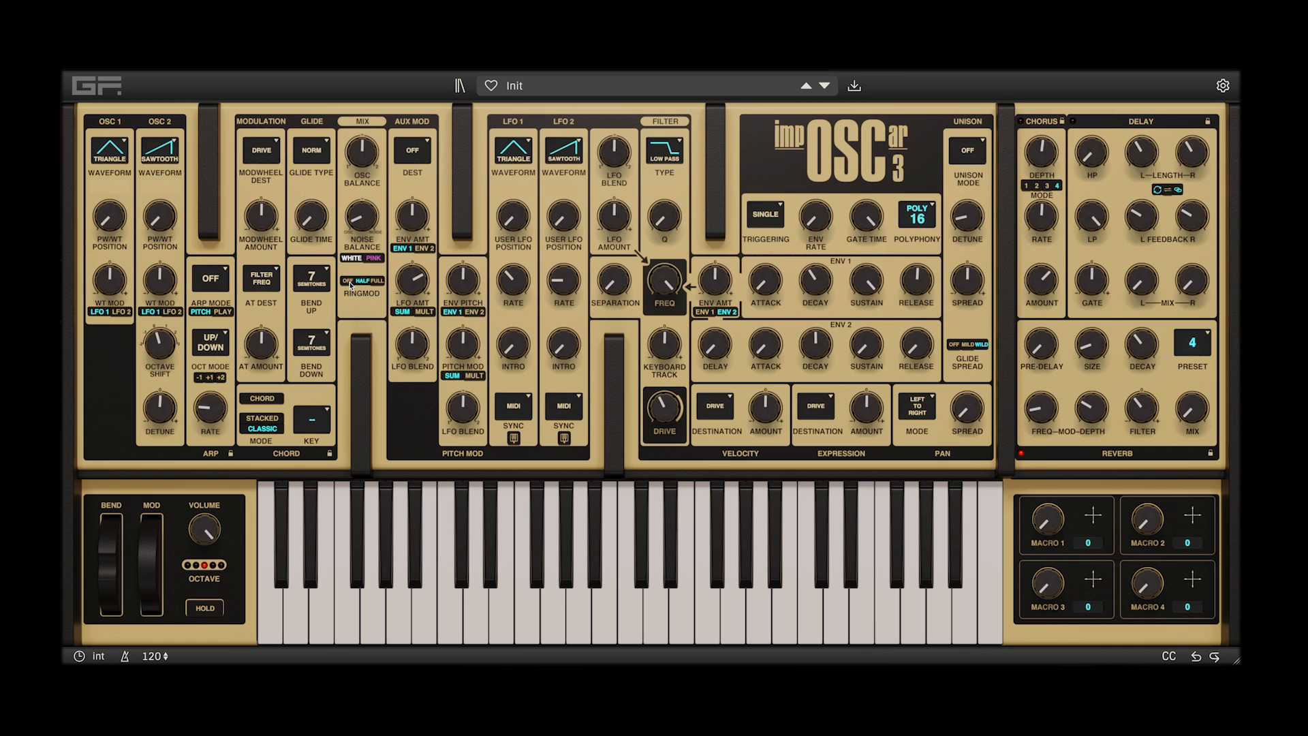
{"action": "left_click", "coordinate": [352, 285]}
Audition the Low Pass and High Pass filter types, sweeping the cutoff frequency with High Pass
{"action": "left_click", "coordinate": [681, 143]}
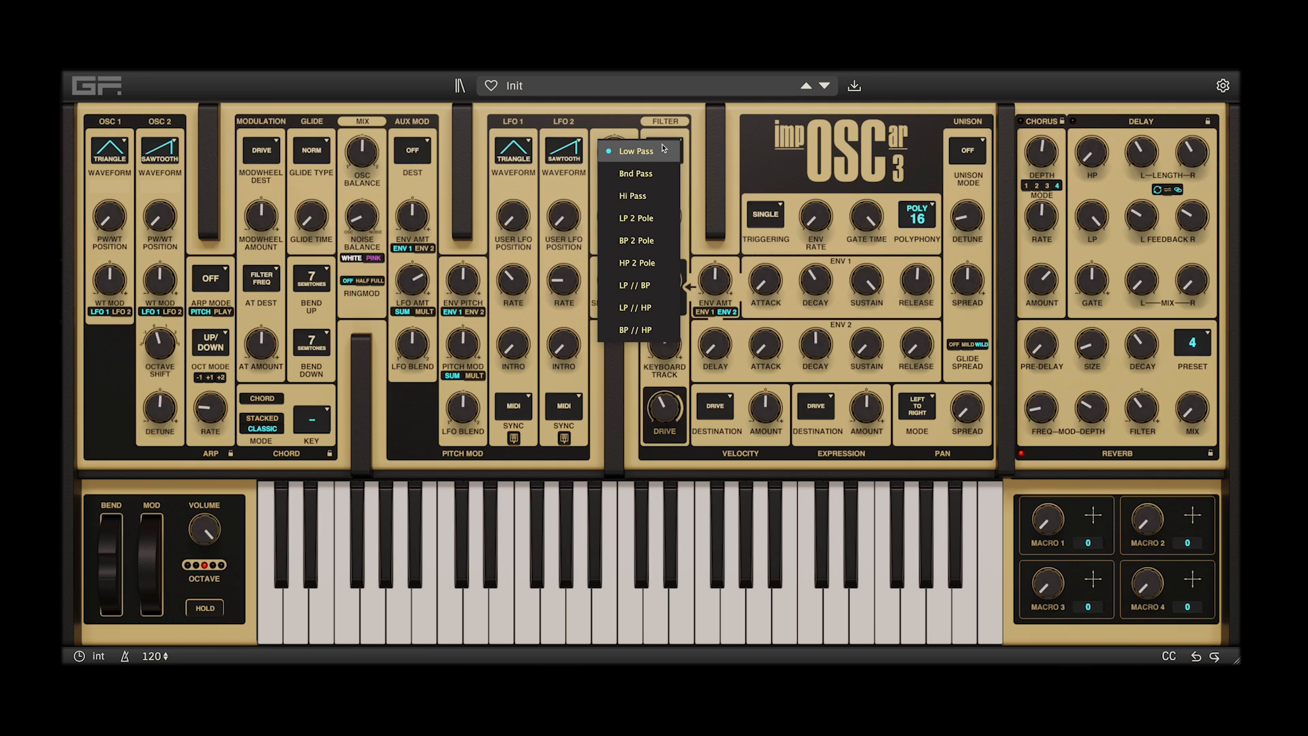
{"action": "left_click", "coordinate": [664, 147]}
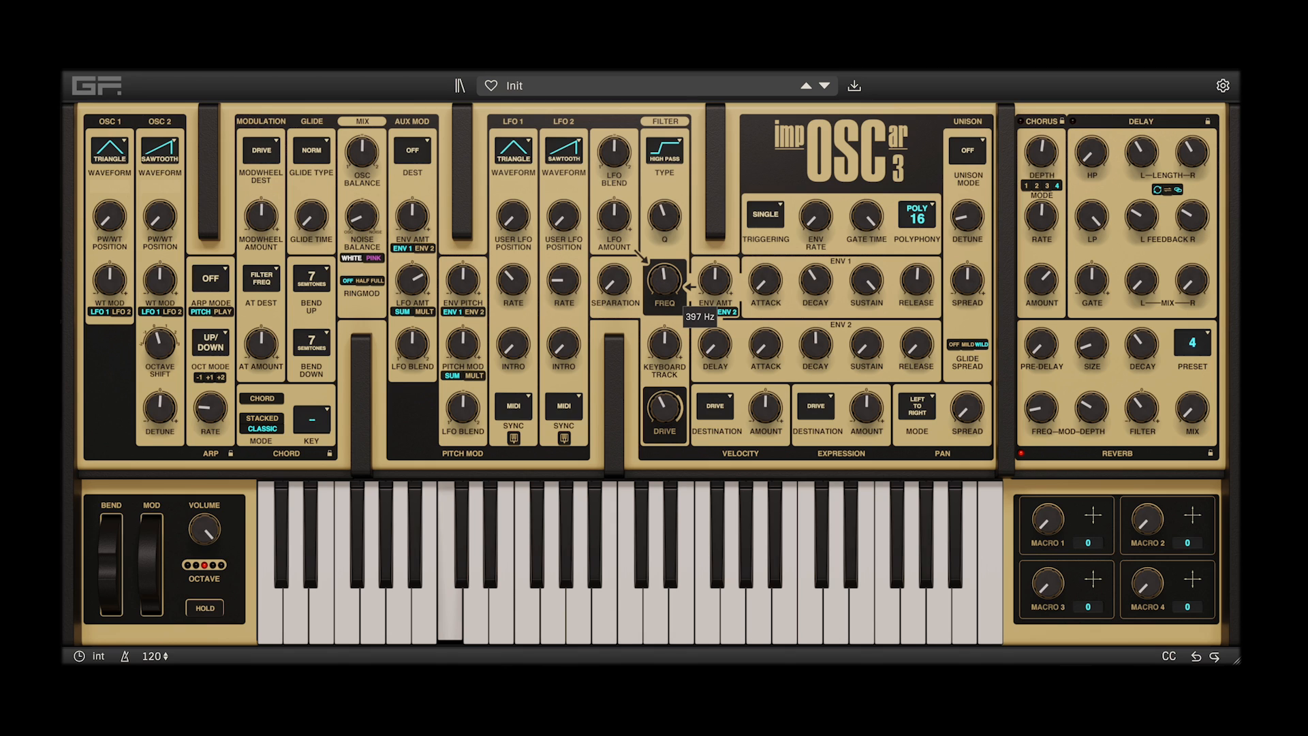
{"action": "left_click_drag", "start_coordinate": [664, 280], "coordinate": [664, 271]}
{"action": "mouse_move", "coordinate": [664, 280]}
{"action": "left_mouse_down"}
{"action": "mouse_move", "coordinate": [664, 264]}
{"action": "mouse_move", "coordinate": [664, 301]}
{"action": "mouse_move", "coordinate": [664, 291]}
{"action": "left_mouse_up"}
Audition the 2-pole low-pass, band-pass and high-pass filter types by sweeping the cutoff frequency, ending at 16 Hz
{"action": "left_click", "coordinate": [664, 150]}
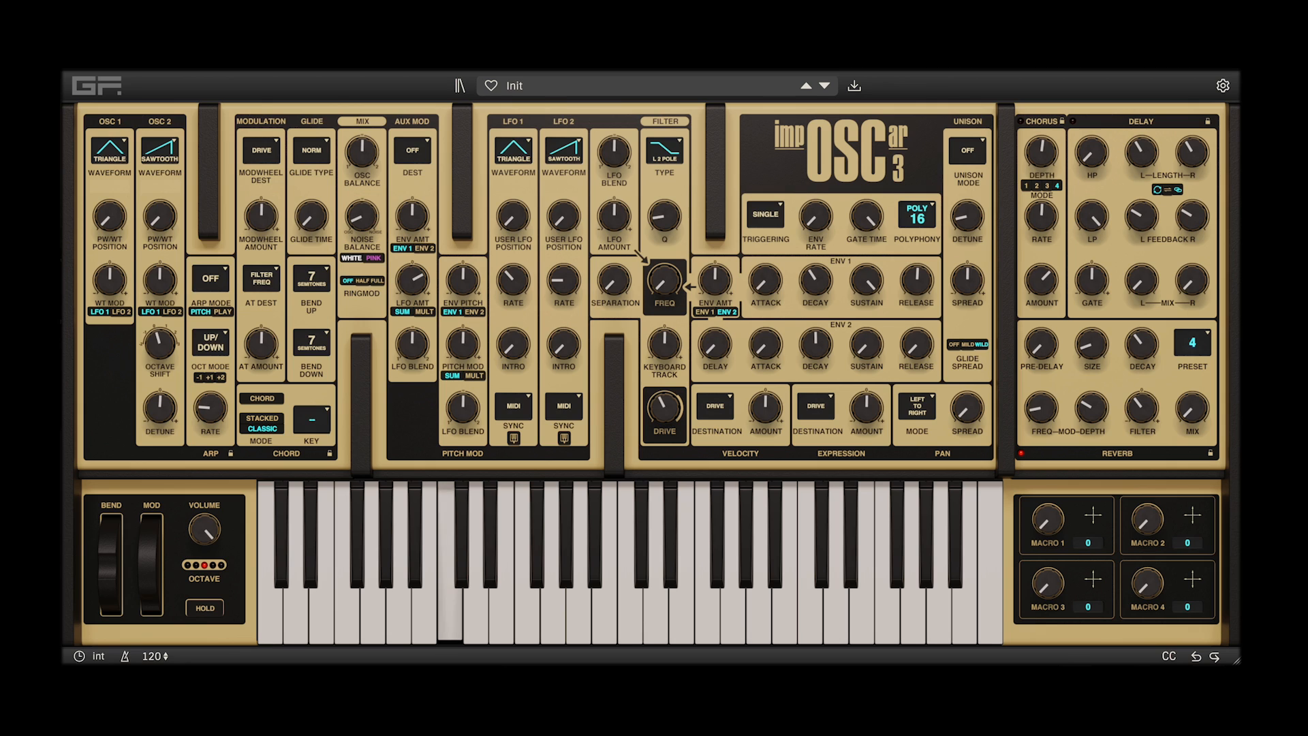
{"action": "left_click_drag", "start_coordinate": [664, 280], "coordinate": [664, 197]}
{"action": "left_click_drag", "start_coordinate": [664, 280], "coordinate": [665, 310]}
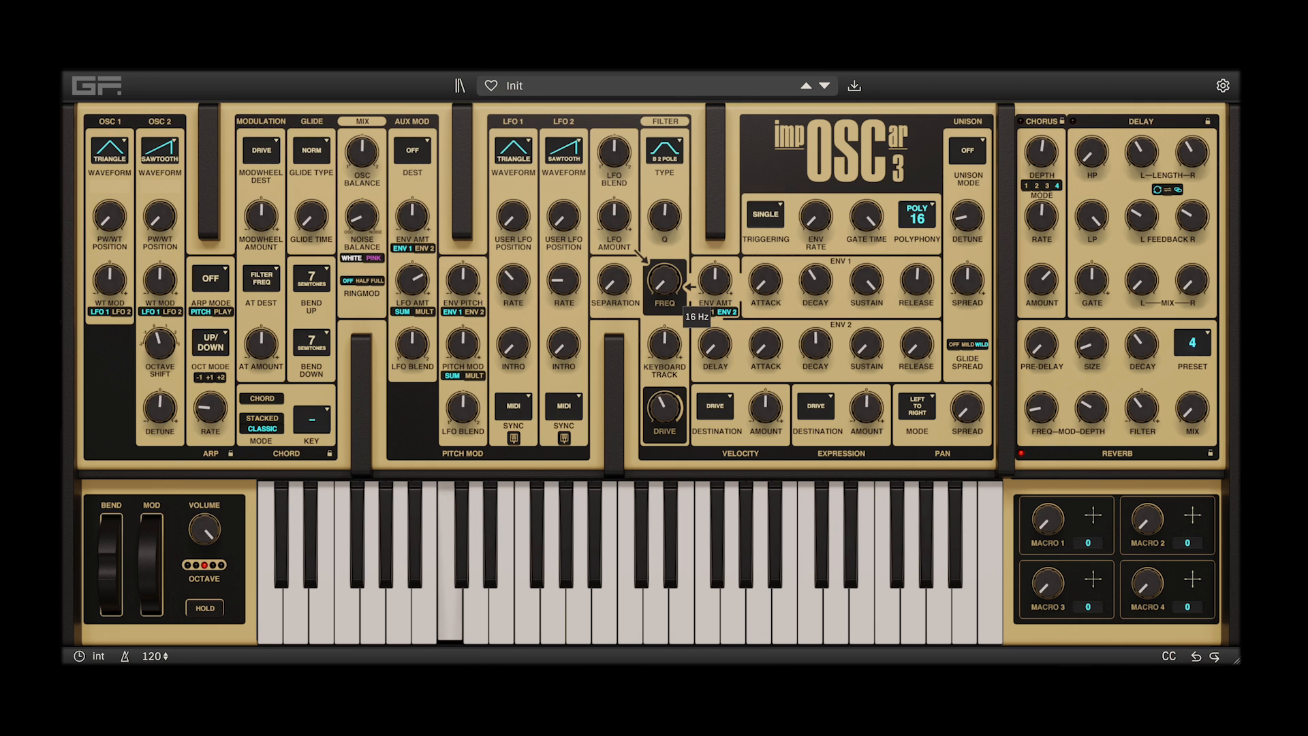
{"action": "left_click_drag", "start_coordinate": [664, 280], "coordinate": [664, 290]}
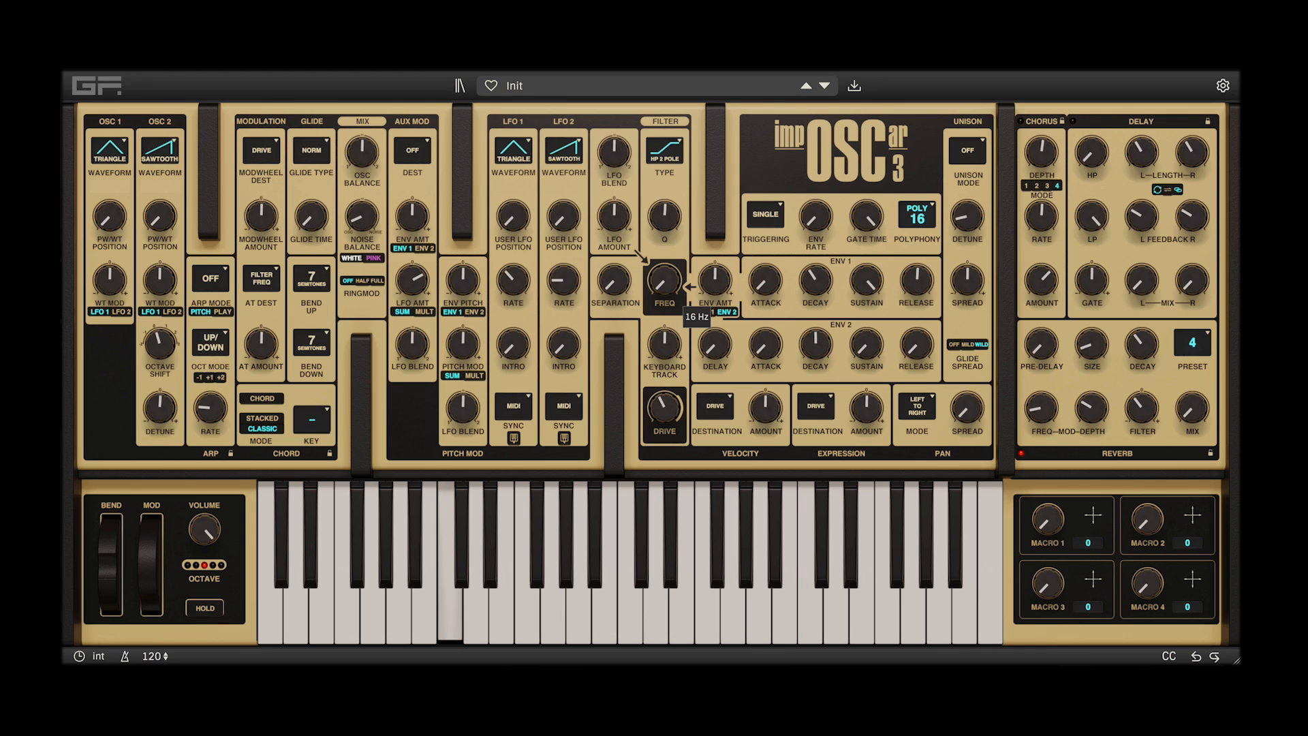
{"action": "left_click_drag", "start_coordinate": [664, 280], "coordinate": [664, 273]}
{"action": "left_click_drag", "start_coordinate": [664, 280], "coordinate": [665, 314]}
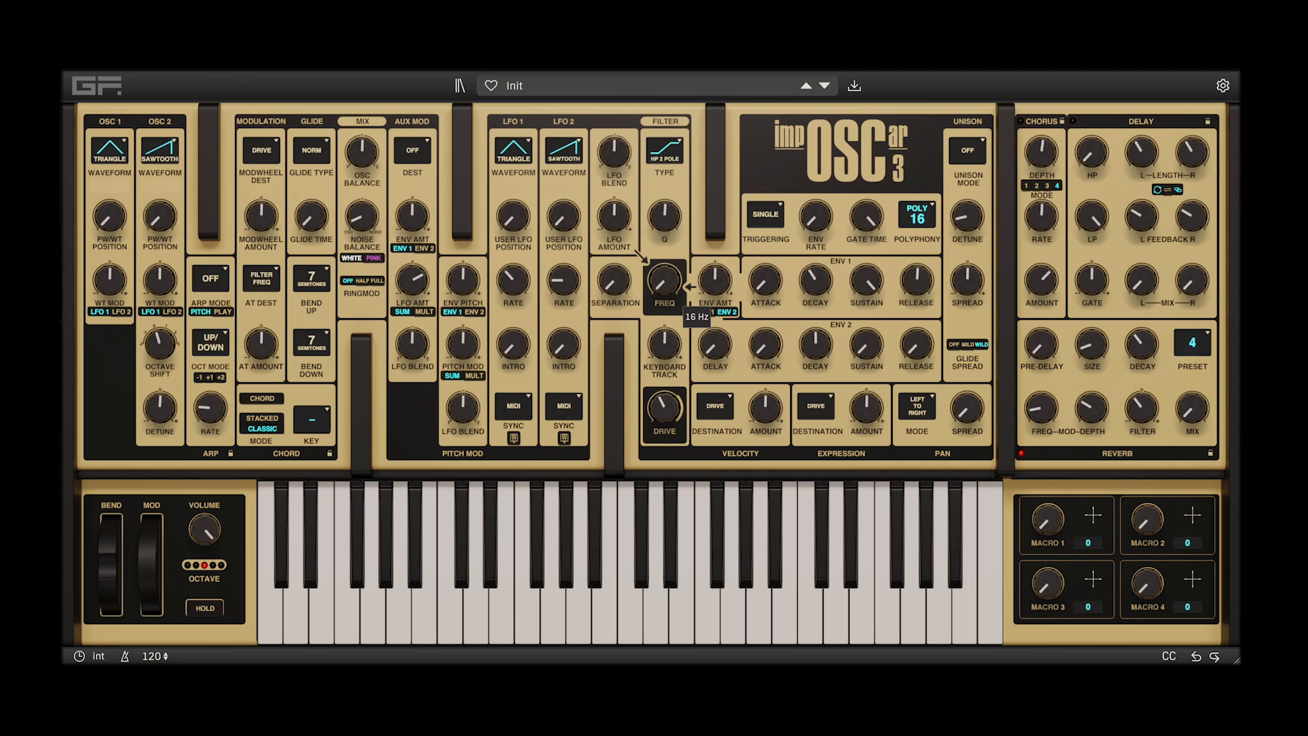
Audition the LP // BP filter type by sweeping its frequency with the separation raised
{"action": "left_click", "coordinate": [664, 150]}
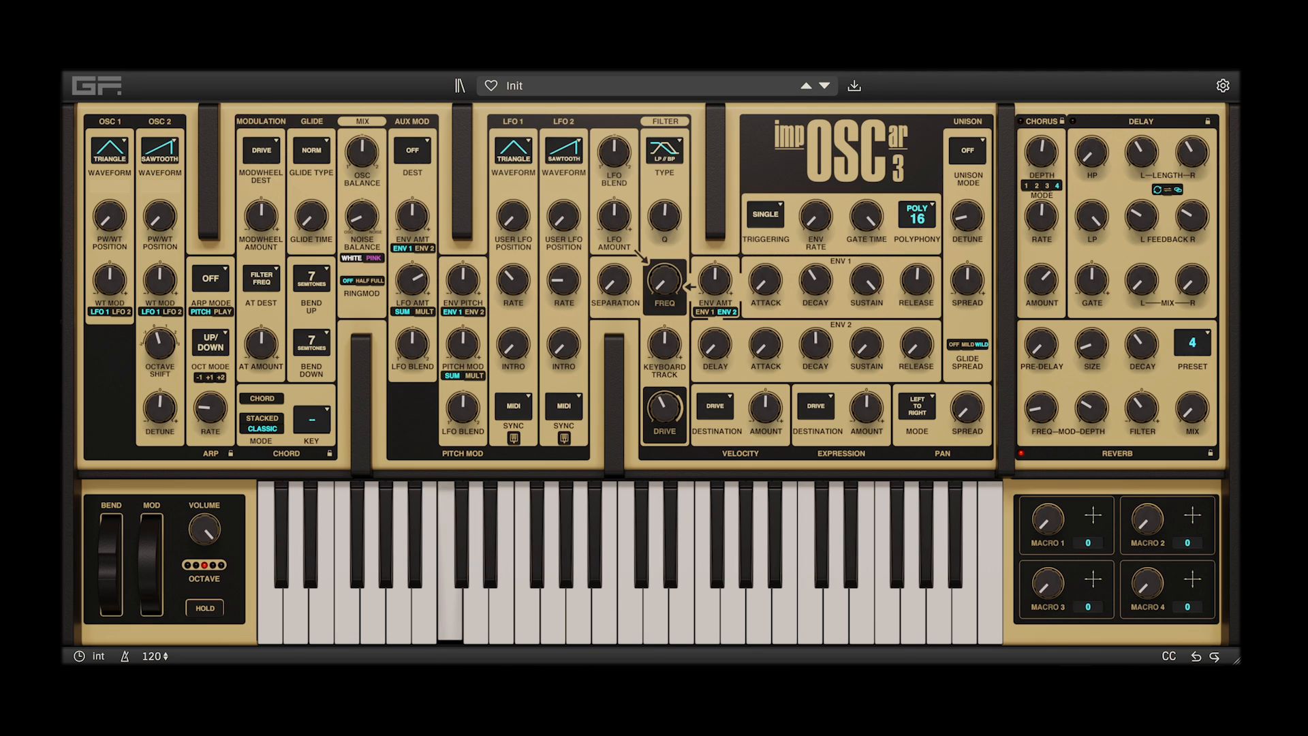
{"action": "left_click_drag", "start_coordinate": [664, 280], "coordinate": [664, 204]}
{"action": "left_click_drag", "start_coordinate": [613, 280], "coordinate": [665, 205]}
{"action": "left_click_drag", "start_coordinate": [664, 279], "coordinate": [664, 287]}
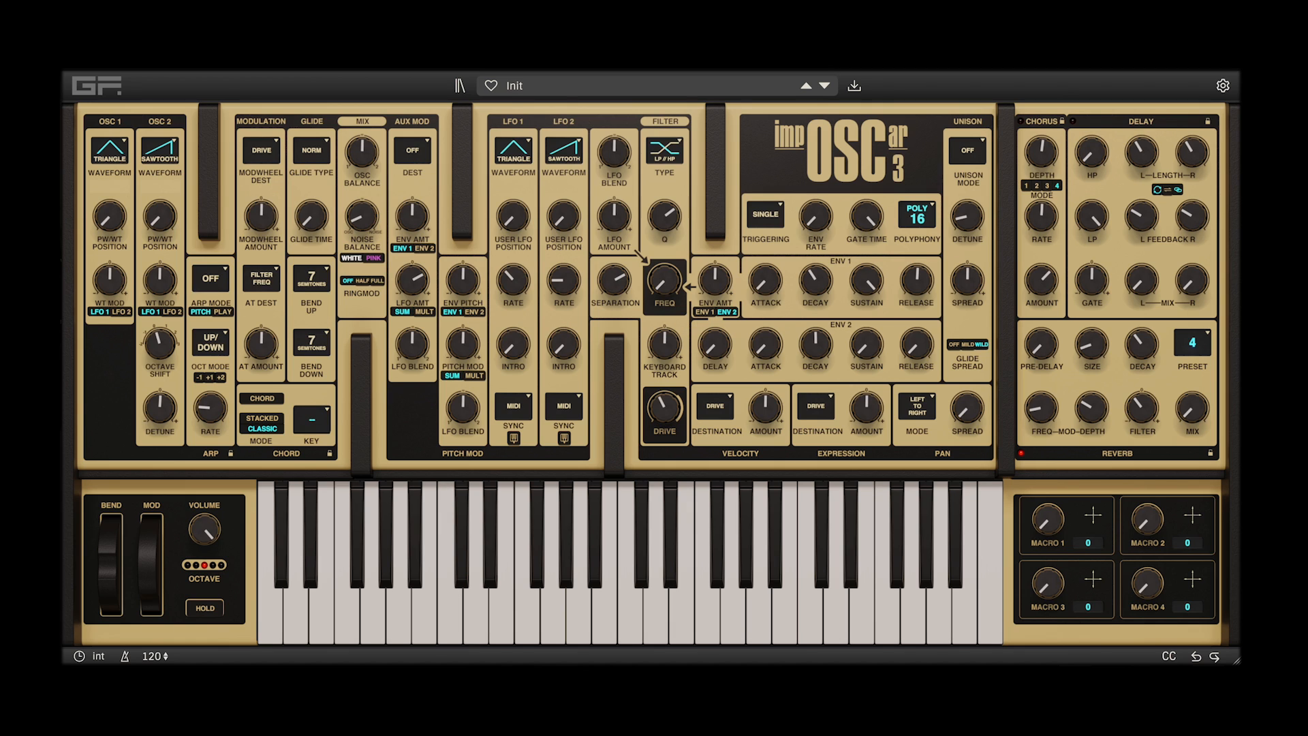
Audition the LP // HP filter type with a separation of -14.3 semitones, sweeping the frequency from 521 Hz down to 16 Hz
{"action": "mouse_move", "coordinate": [665, 282]}
{"action": "left_click_drag", "start_coordinate": [665, 281], "coordinate": [664, 213]}
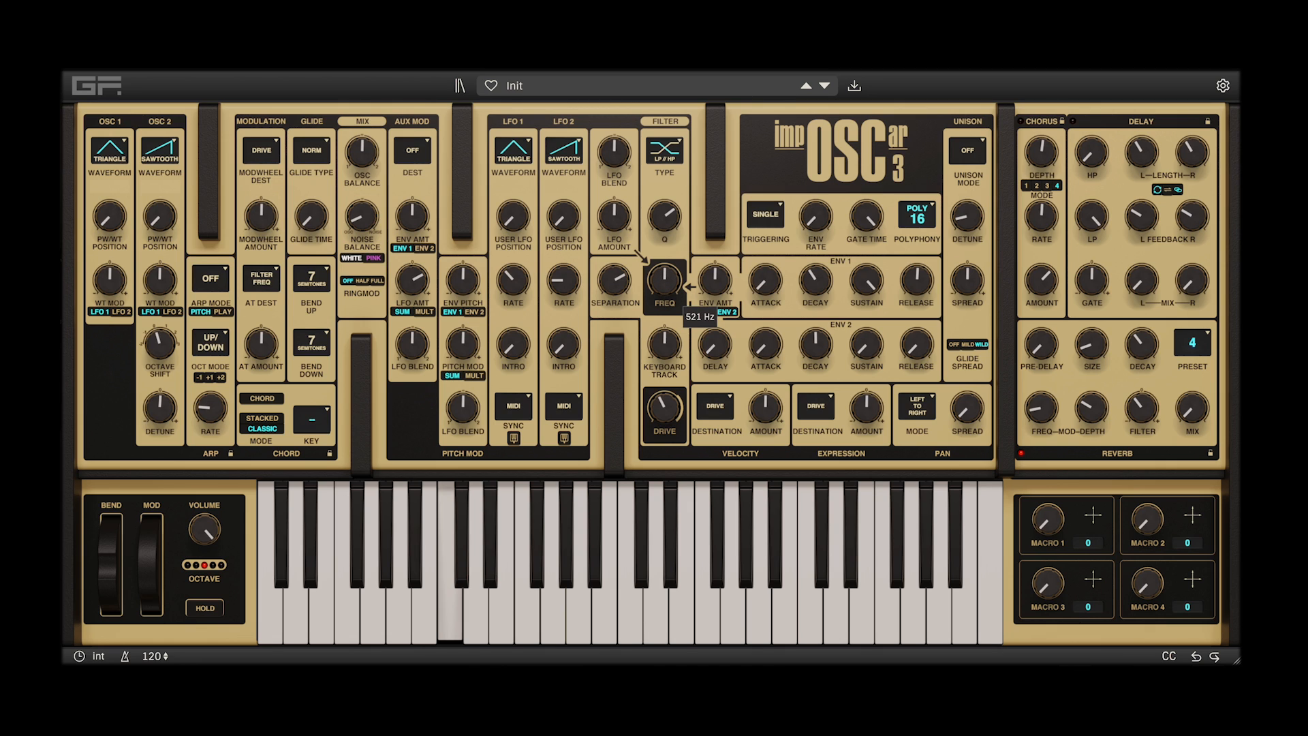
{"action": "left_click_drag", "start_coordinate": [614, 281], "coordinate": [664, 243]}
{"action": "left_click_drag", "start_coordinate": [615, 280], "coordinate": [614, 356]}
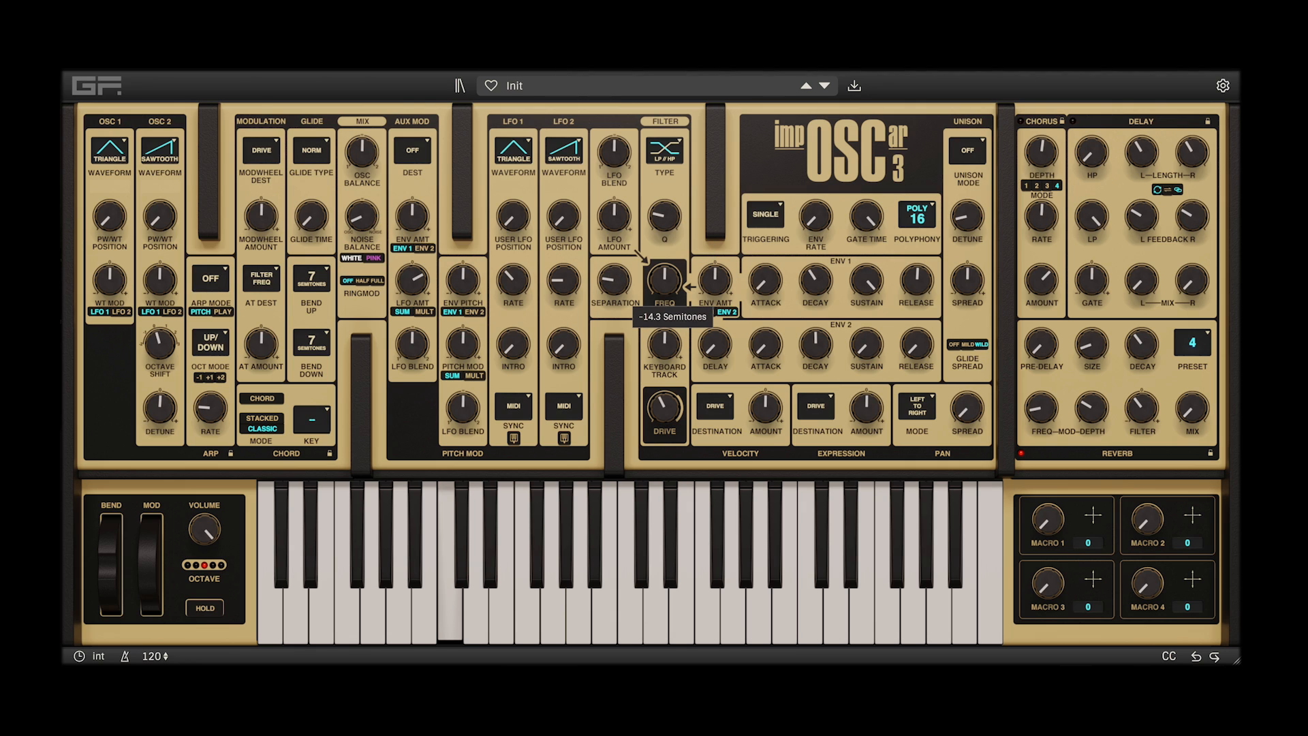
{"action": "left_click_drag", "start_coordinate": [664, 280], "coordinate": [664, 315]}
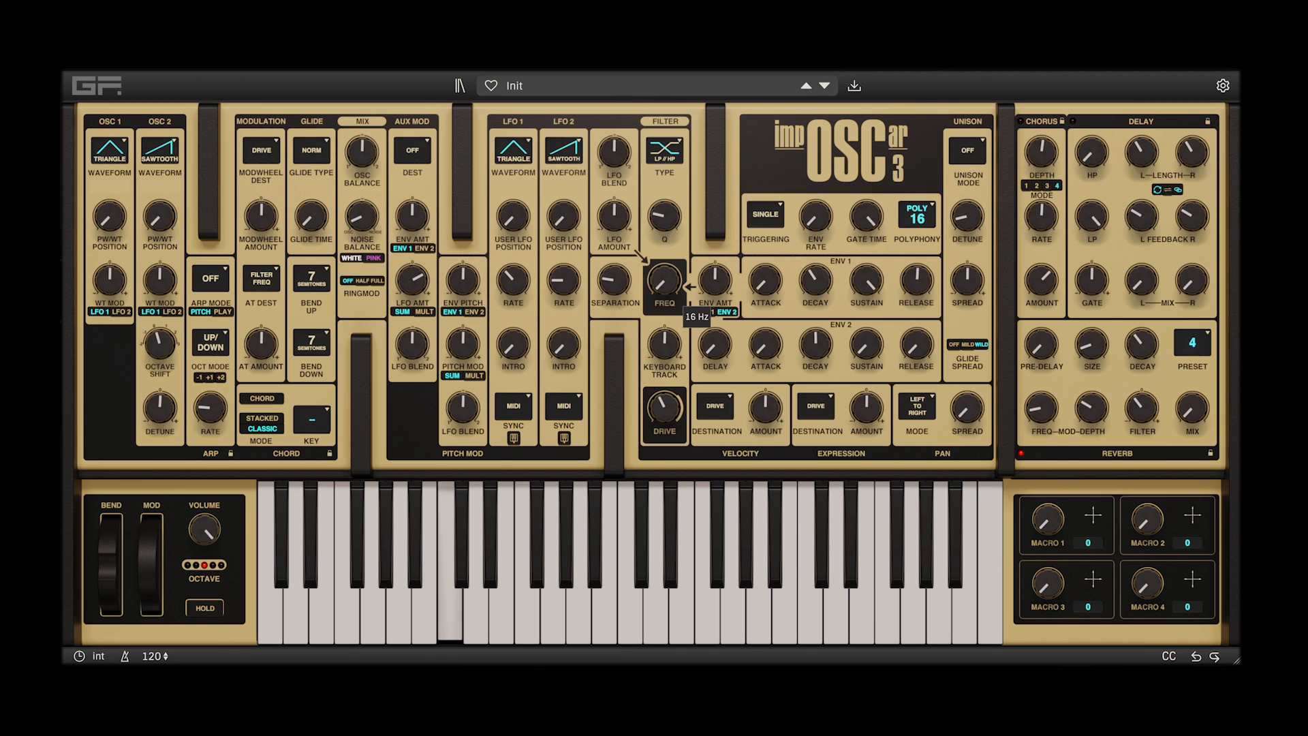
Audition the BP // HP filter type with 24.0 semitones separation and a Q of 0.62 while sweeping the frequency
{"action": "left_click", "coordinate": [664, 151]}
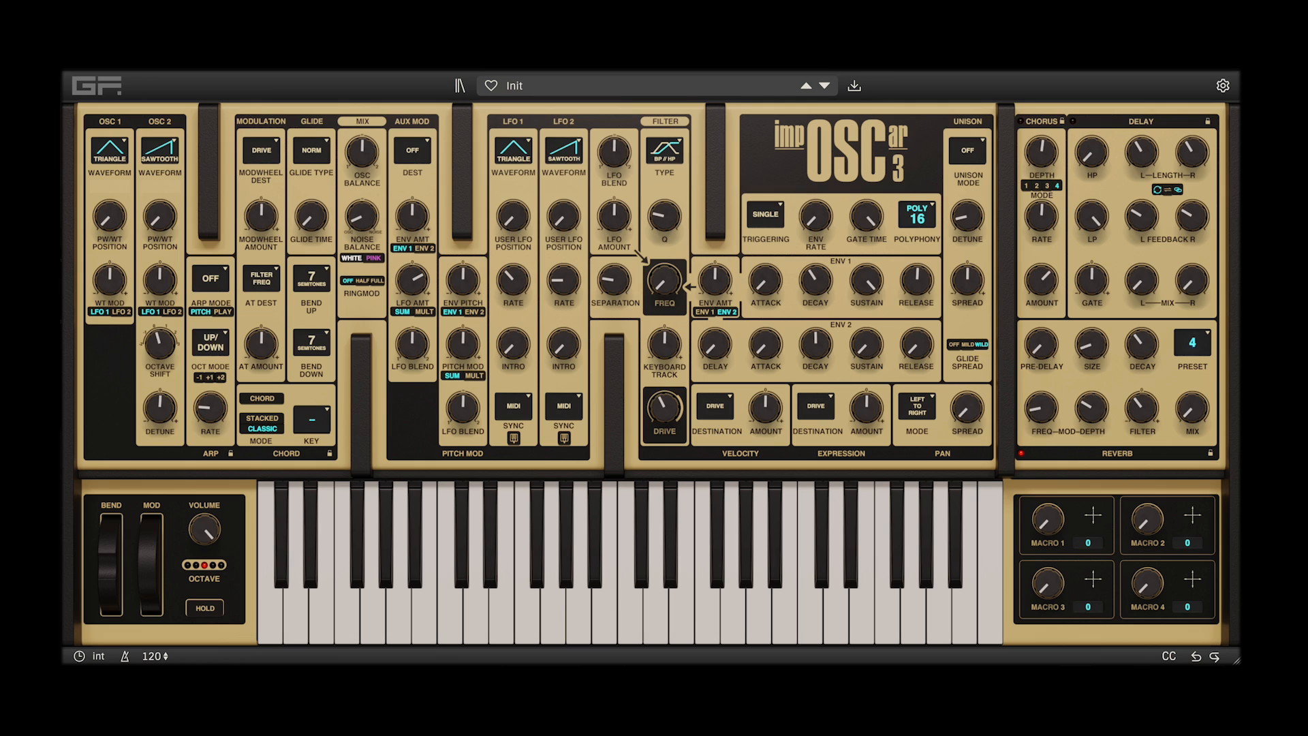
{"action": "left_click_drag", "start_coordinate": [615, 280], "coordinate": [614, 174]}
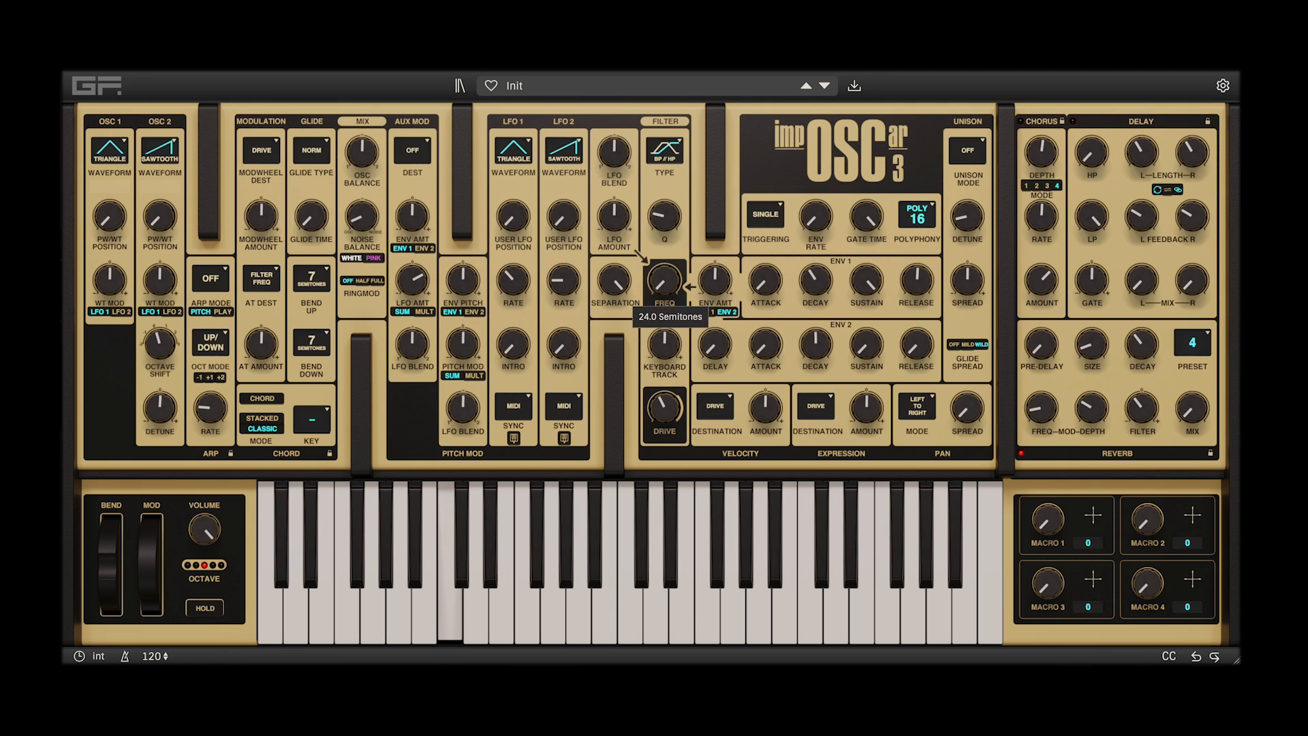
{"action": "left_click_drag", "start_coordinate": [664, 280], "coordinate": [664, 264]}
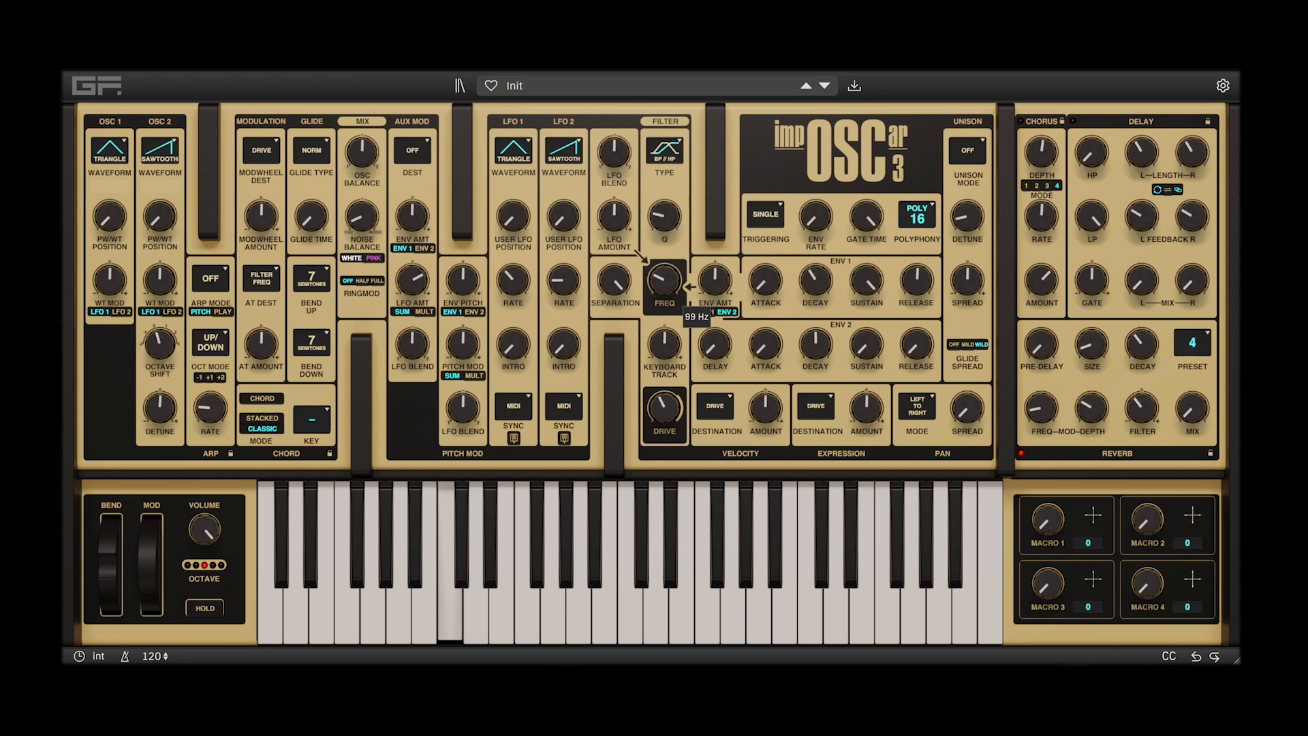
{"action": "left_click_drag", "start_coordinate": [664, 217], "coordinate": [664, 156]}
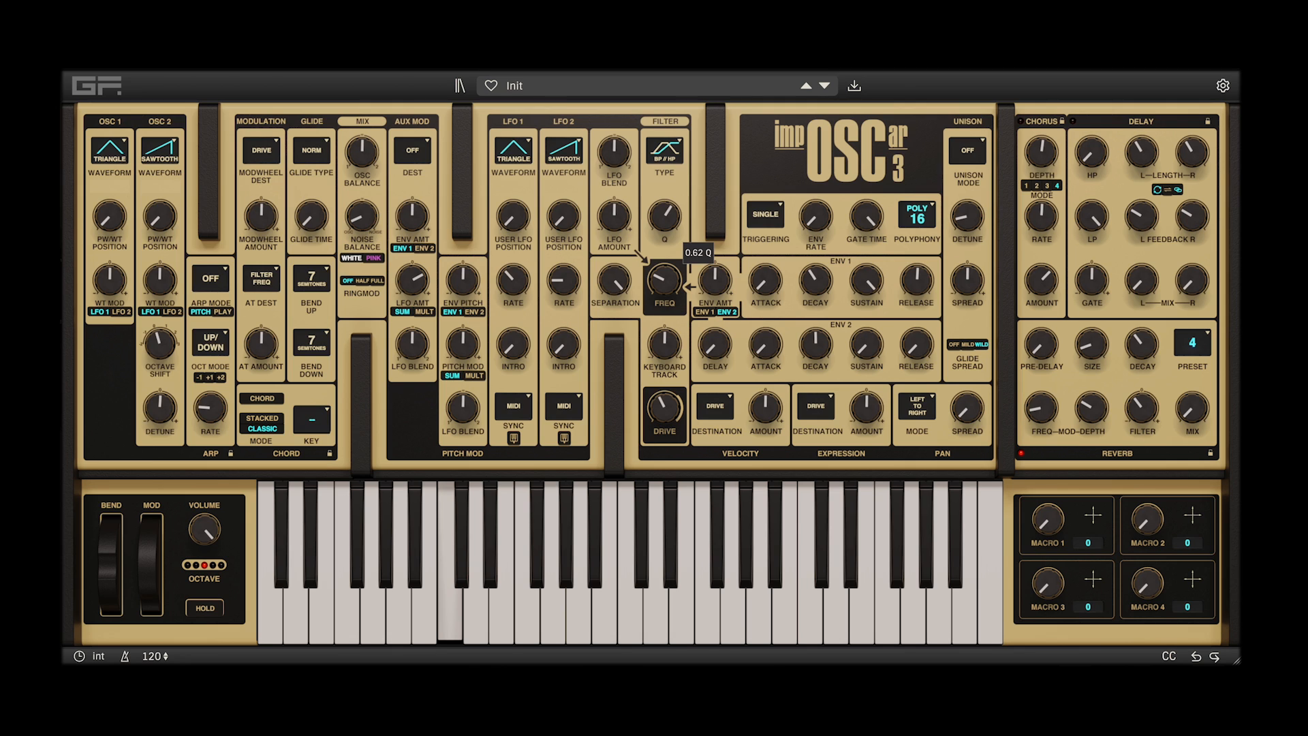
{"action": "mouse_move", "coordinate": [664, 280]}
{"action": "left_mouse_down"}
{"action": "mouse_move", "coordinate": [665, 236]}
{"action": "mouse_move", "coordinate": [664, 296]}
{"action": "left_mouse_up"}
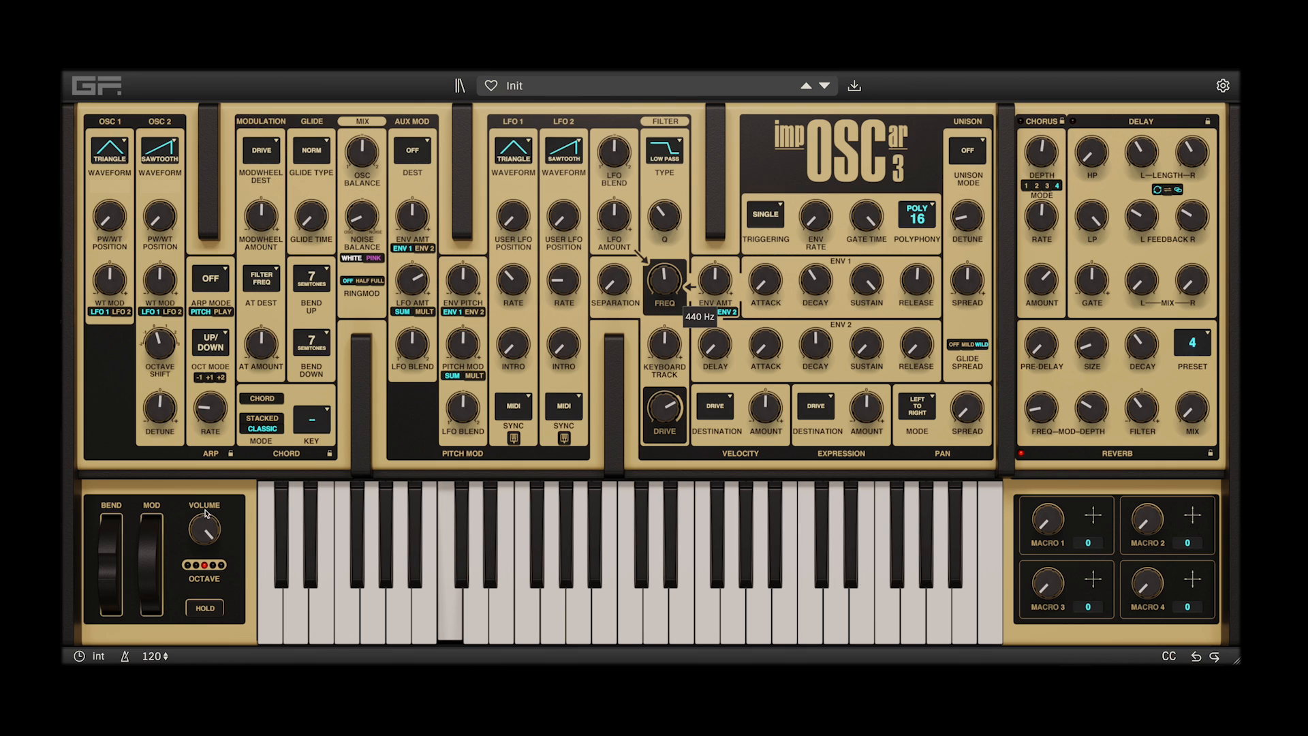
Lower the output volume and choose Rpt 2 as the envelope triggering mode
{"action": "mouse_move", "coordinate": [212, 534]}
{"action": "left_click_drag", "start_coordinate": [212, 533], "coordinate": [213, 518]}
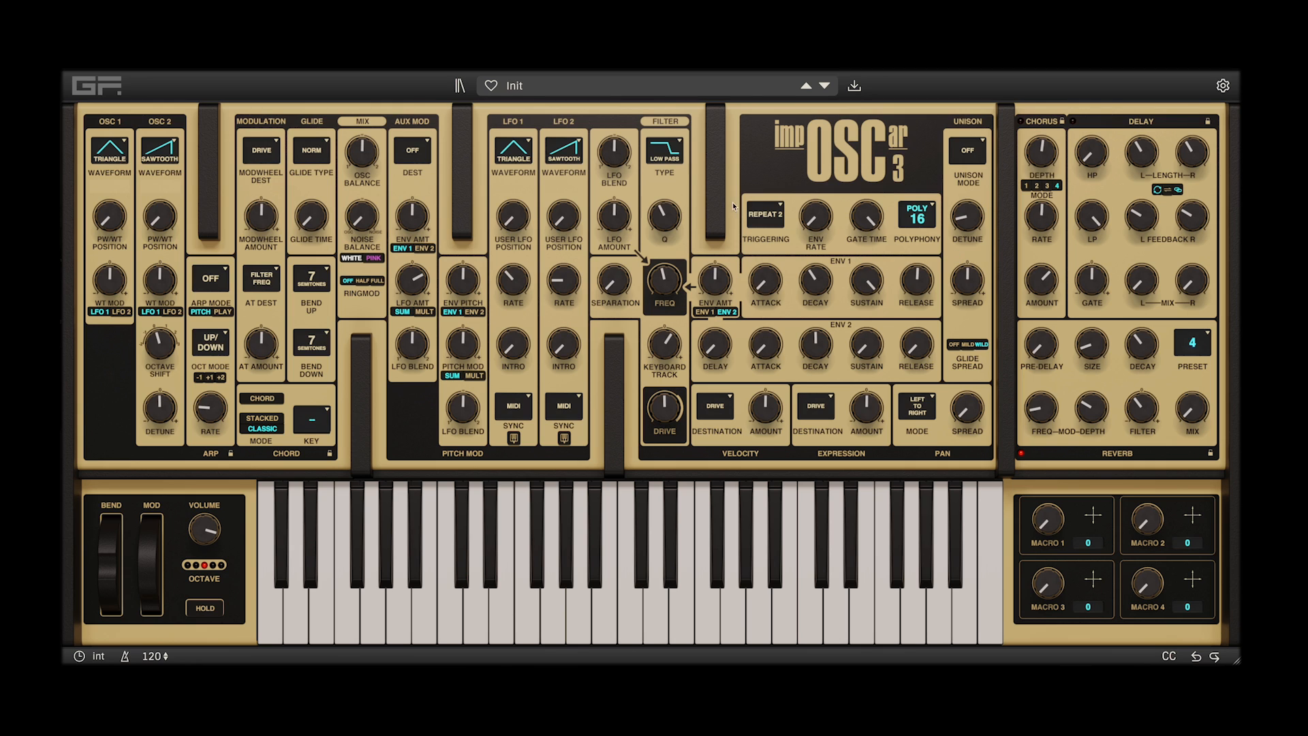
{"action": "left_click", "coordinate": [778, 207]}
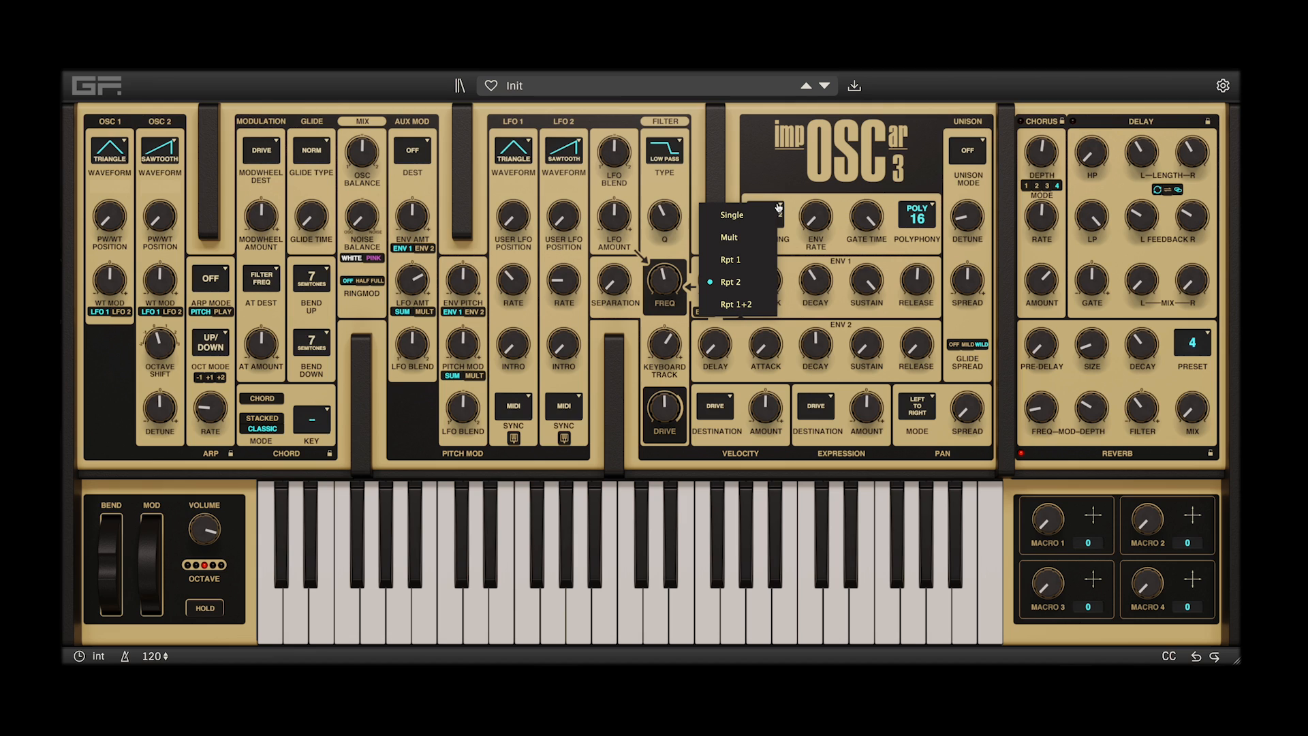
{"action": "left_click", "coordinate": [740, 289]}
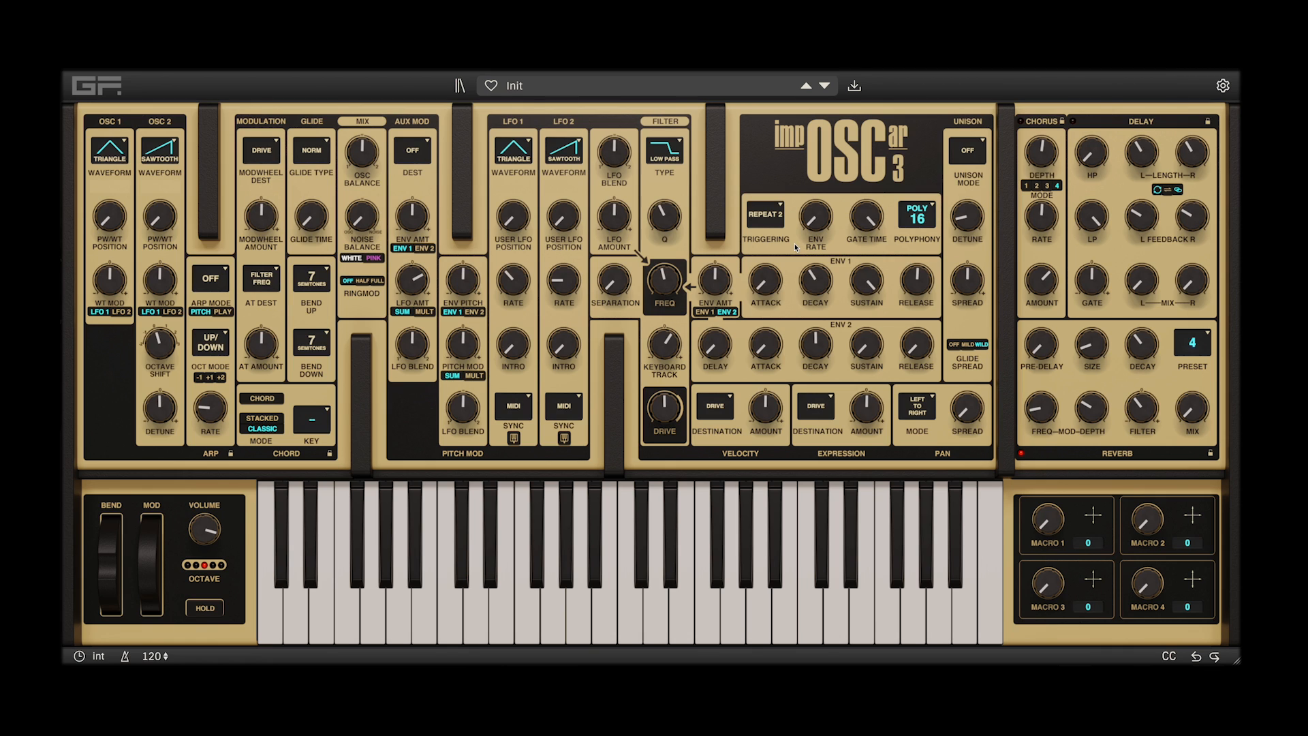
Vary the envelope repeat rate from 1 Bts/Bar and shorten the gate time to about its midpoint
{"action": "mouse_move", "coordinate": [794, 243]}
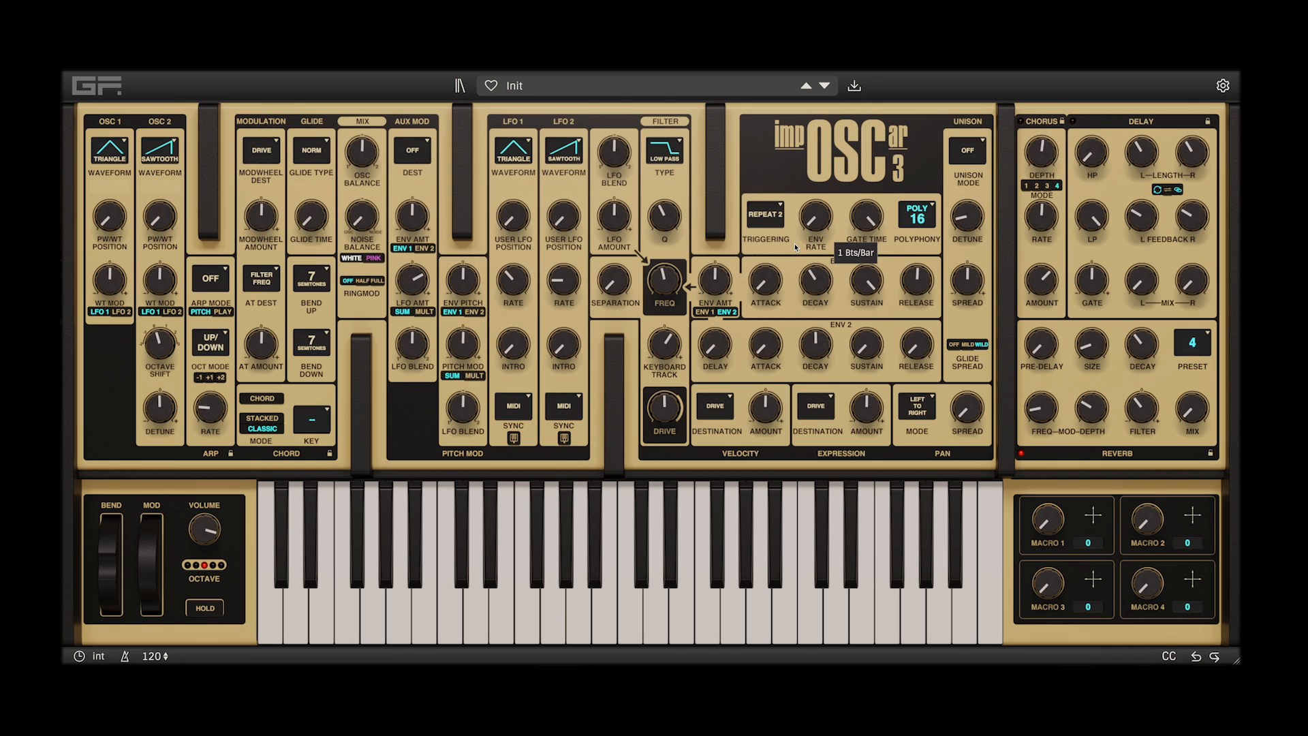
{"action": "scroll", "coordinate": [794, 243], "scroll_direction": "up", "scroll_amount": 6}
{"action": "scroll", "coordinate": [795, 243], "scroll_direction": "down", "scroll_amount": 4}
{"action": "scroll", "coordinate": [794, 244], "scroll_direction": "down", "scroll_amount": 3}
{"action": "left_click_drag", "start_coordinate": [867, 217], "coordinate": [866, 286]}
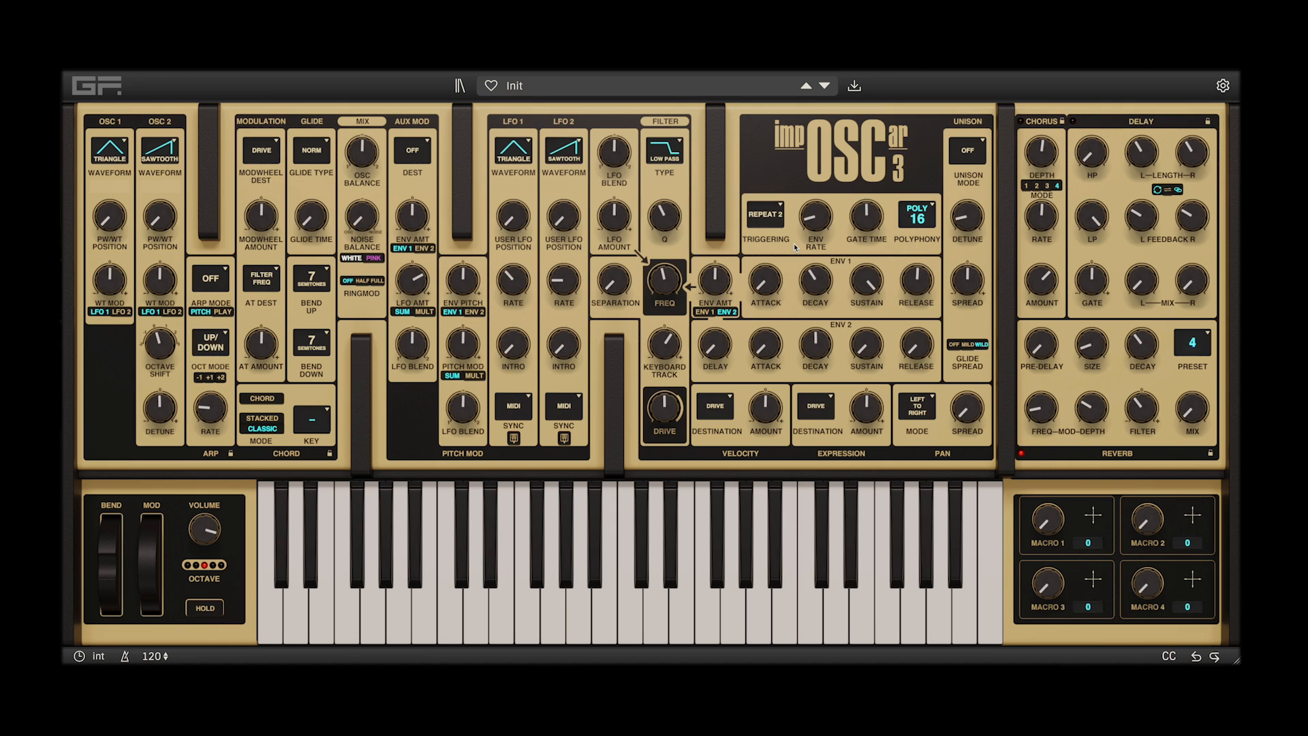
Shape the Env 2 filter modulation with a 0.1030 Secs decay and reduced sustain, and make the filter envelope amount more negative
{"action": "mouse_move", "coordinate": [714, 280]}
{"action": "left_mouse_down"}
{"action": "mouse_move", "coordinate": [714, 248]}
{"action": "mouse_move", "coordinate": [664, 289]}
{"action": "mouse_move", "coordinate": [664, 327]}
{"action": "left_mouse_up"}
{"action": "left_click_drag", "start_coordinate": [715, 279], "coordinate": [715, 269]}
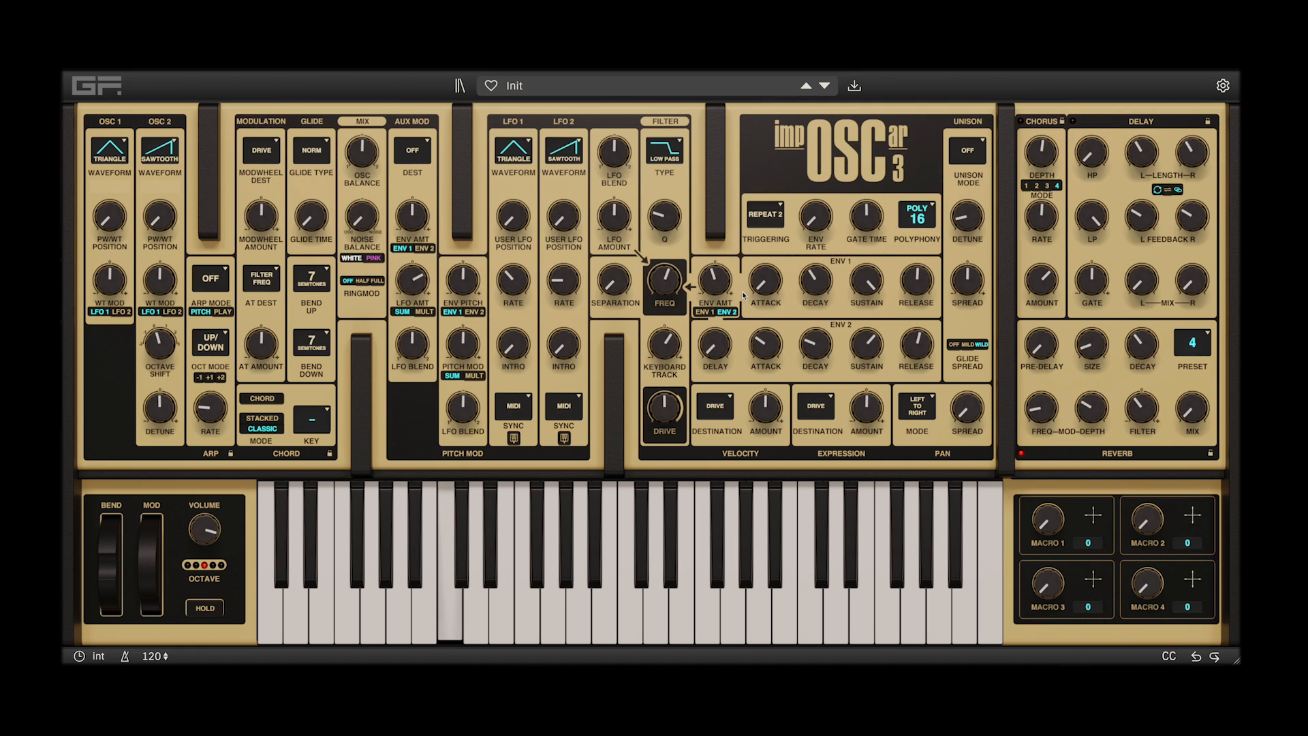
{"action": "mouse_move", "coordinate": [868, 347]}
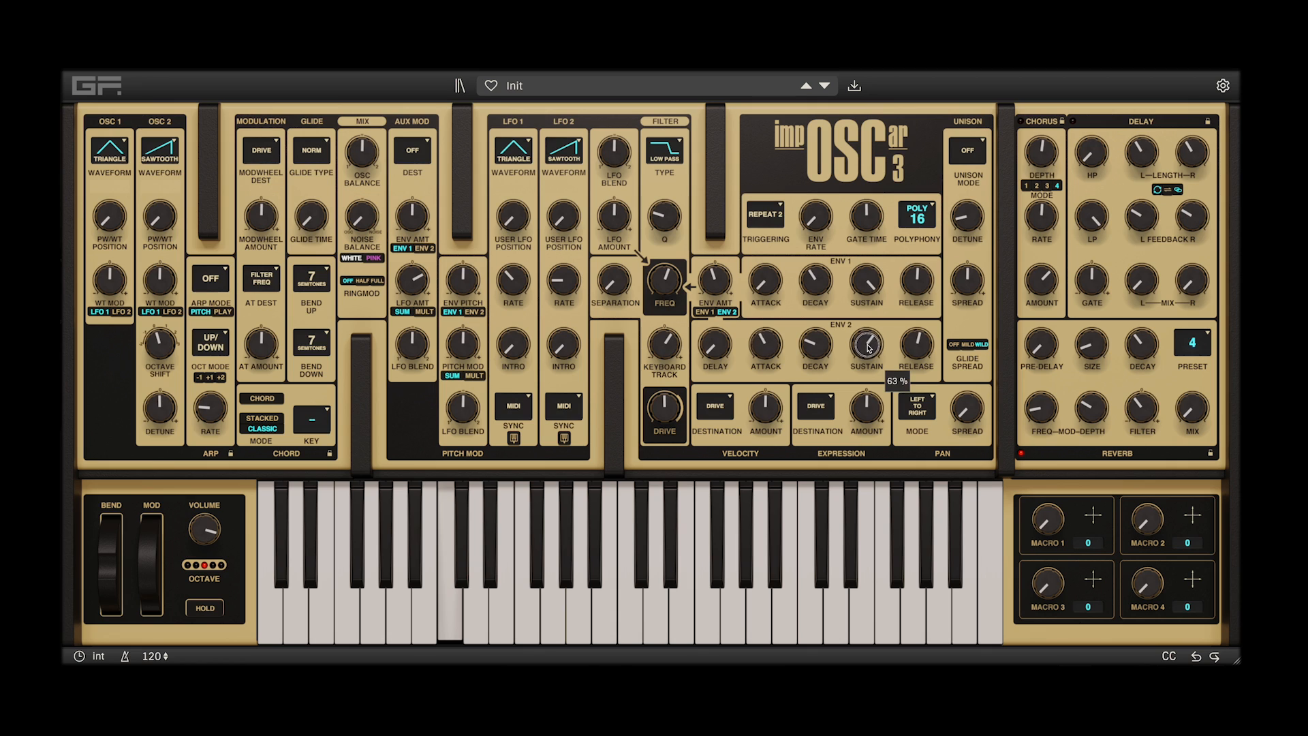
{"action": "left_click_drag", "start_coordinate": [868, 346], "coordinate": [860, 430]}
{"action": "left_click_drag", "start_coordinate": [767, 341], "coordinate": [818, 315]}
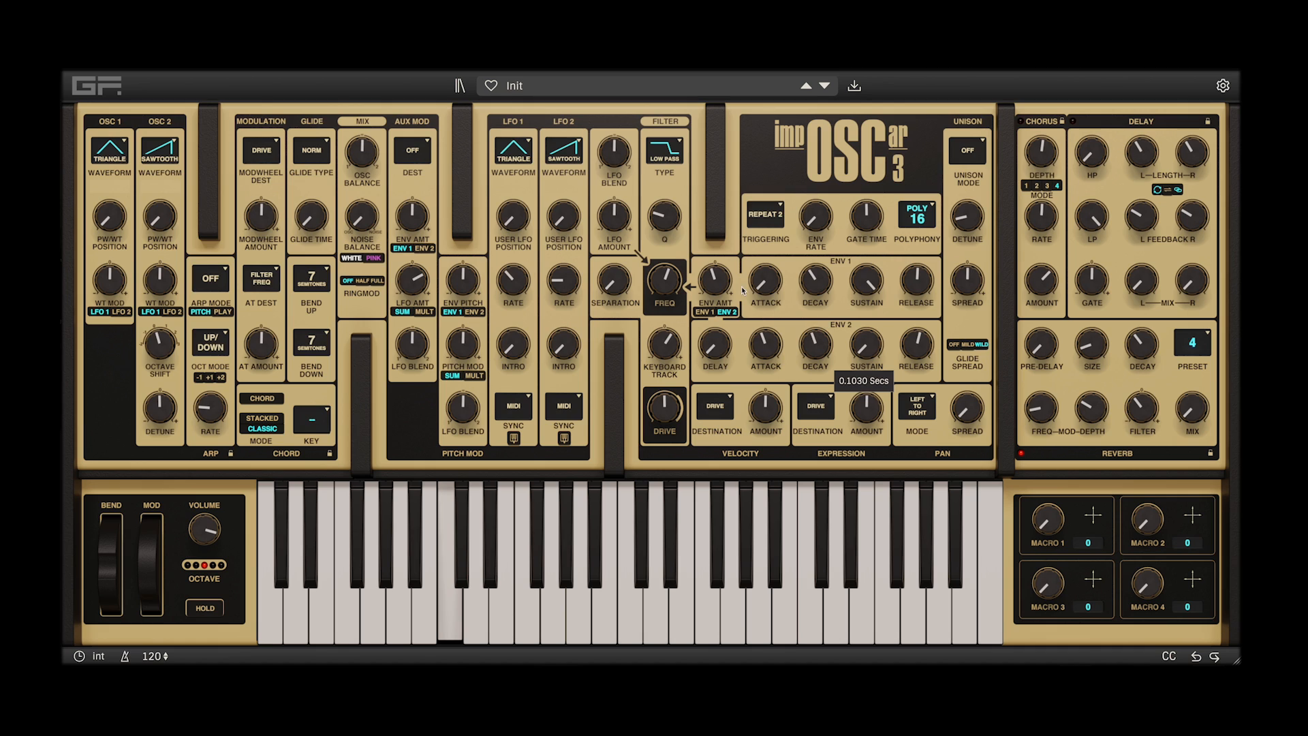
{"action": "left_click_drag", "start_coordinate": [715, 279], "coordinate": [715, 286]}
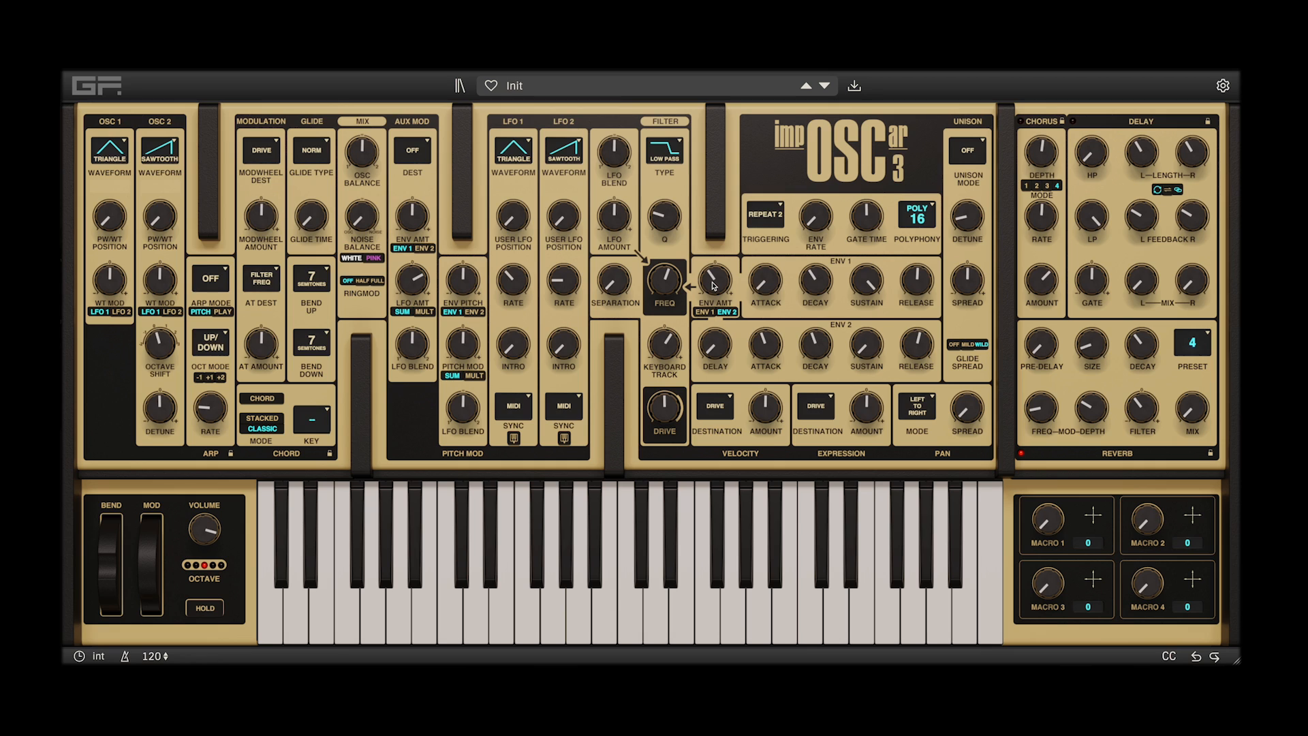
Lengthen the Env 1 attack to 1.0393 Secs and set the output volume to -9.4 dB
{"action": "left_click_drag", "start_coordinate": [765, 281], "coordinate": [795, 323]}
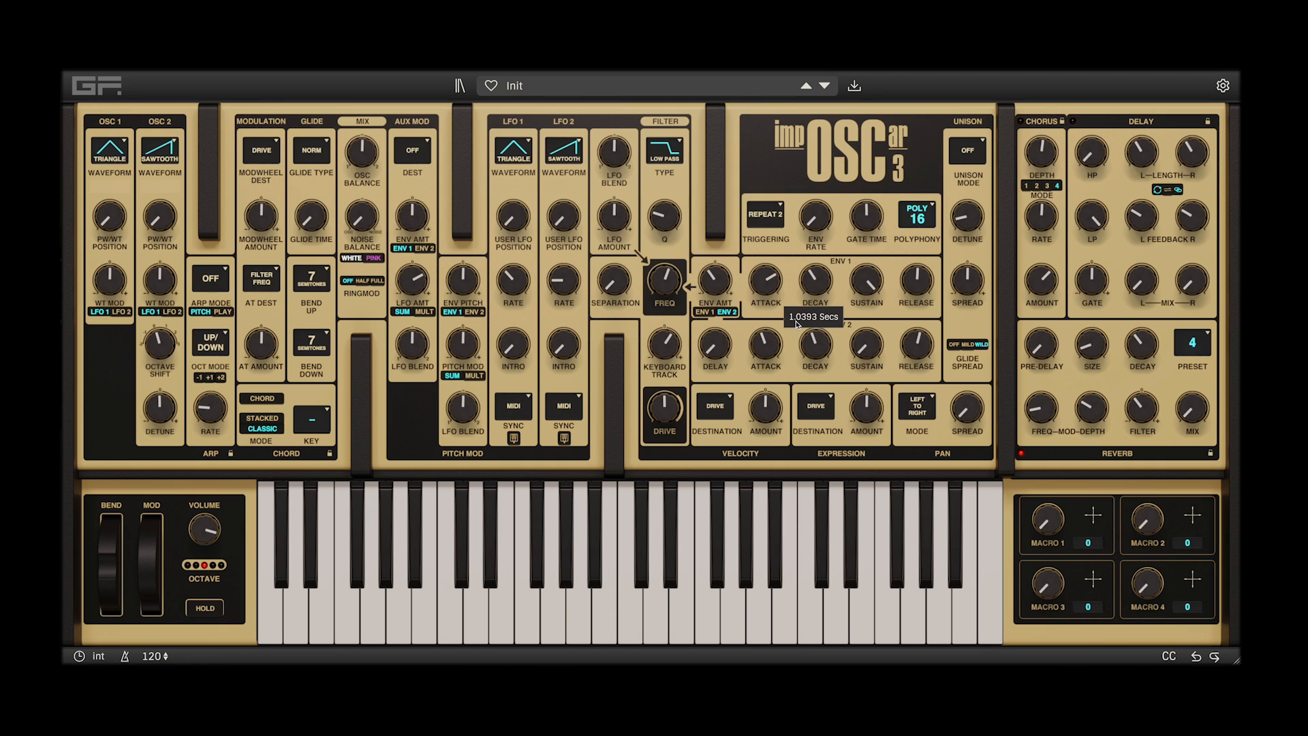
{"action": "scroll", "coordinate": [810, 307], "scroll_direction": "up", "scroll_amount": 5}
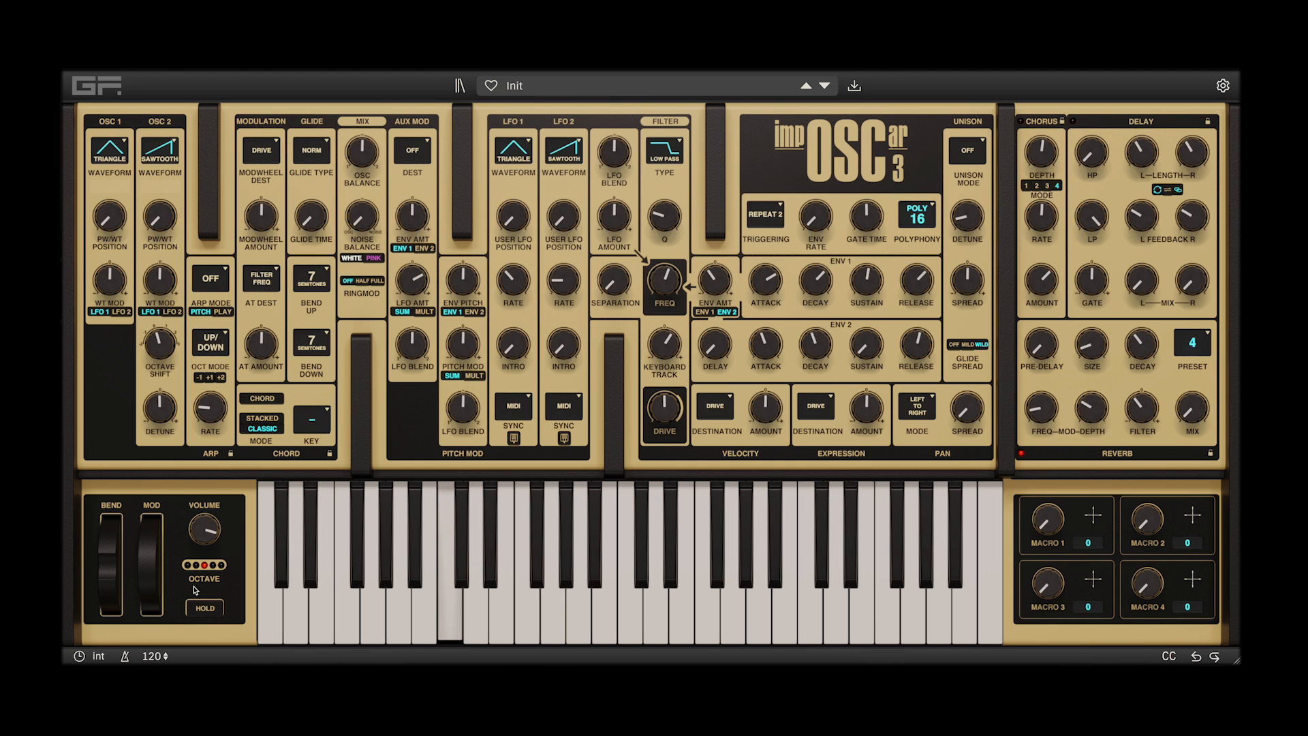
{"action": "mouse_move", "coordinate": [200, 531]}
{"action": "left_click_drag", "start_coordinate": [199, 529], "coordinate": [199, 521]}
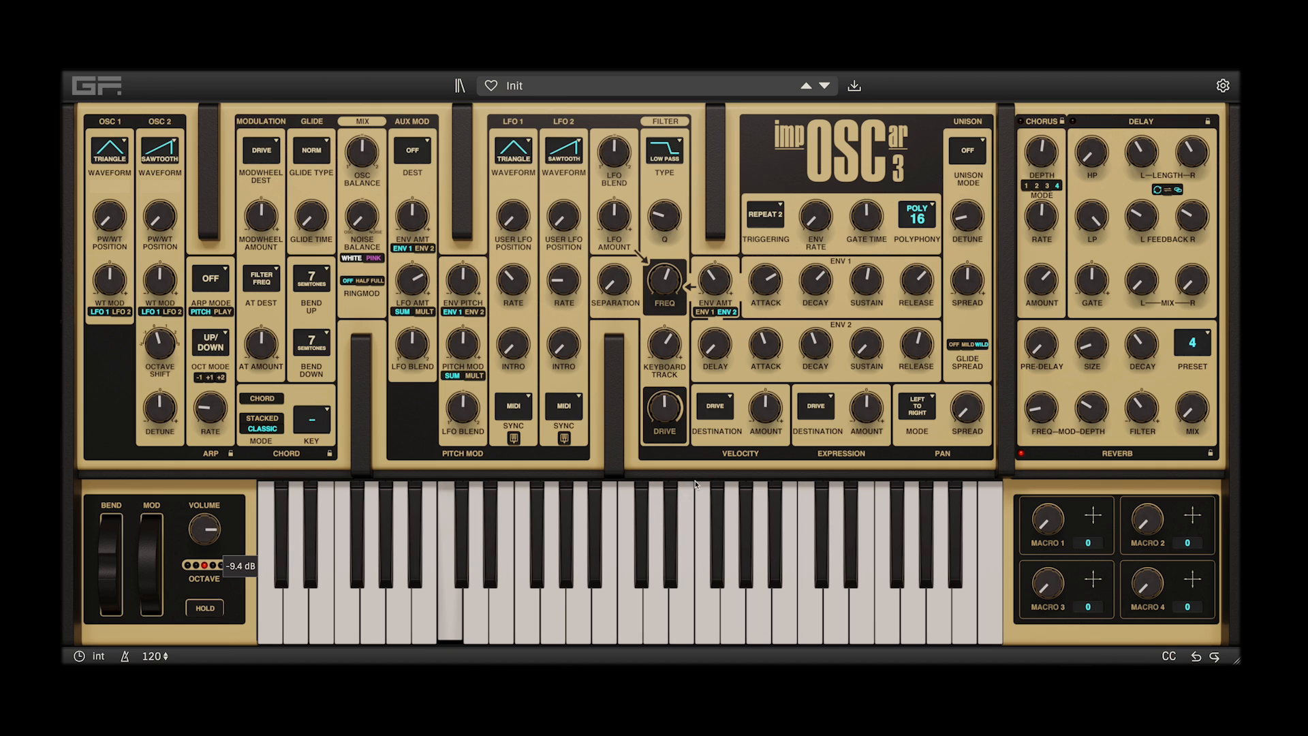
Set the filter drive to 55% and shorten the Env 1 attack
{"action": "left_click_drag", "start_coordinate": [673, 409], "coordinate": [677, 404]}
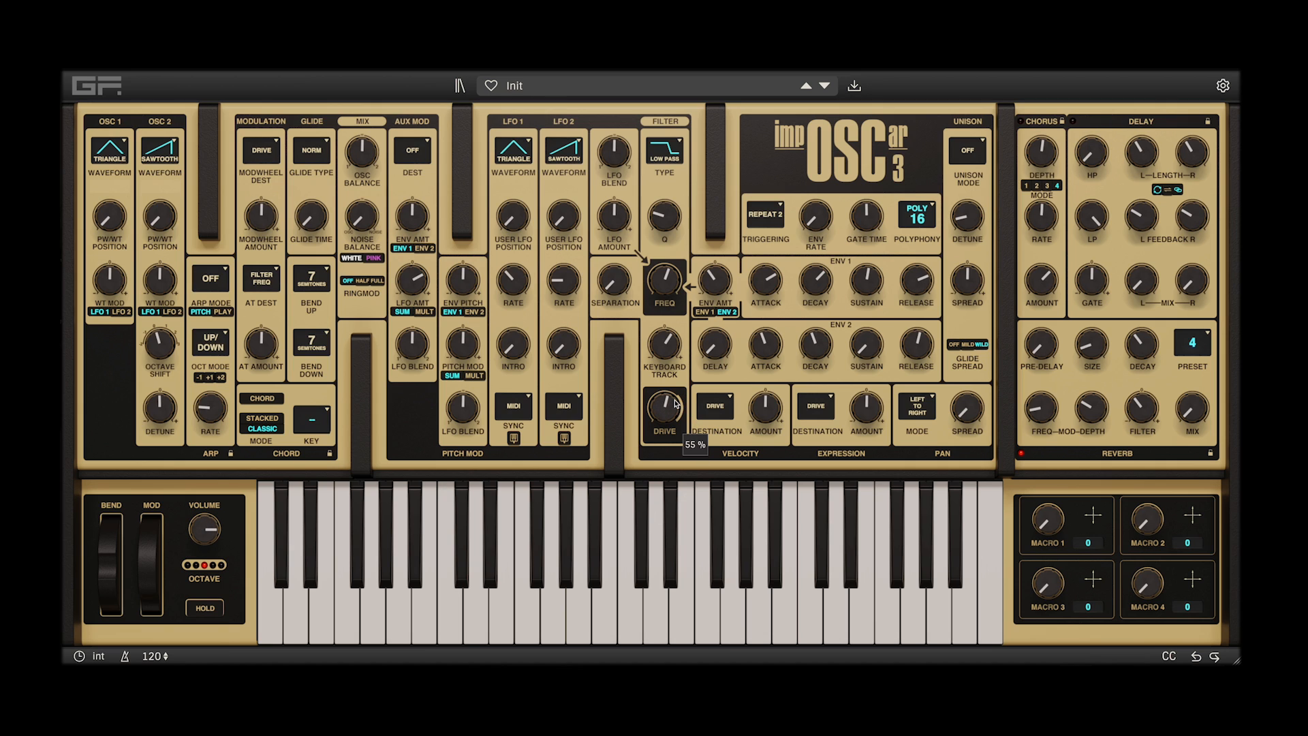
{"action": "left_click_drag", "start_coordinate": [772, 292], "coordinate": [799, 326]}
Modulate the filter cutoff with LFO 1's Triangle waveform and set the envelope triggering to Single
{"action": "left_click", "coordinate": [530, 143]}
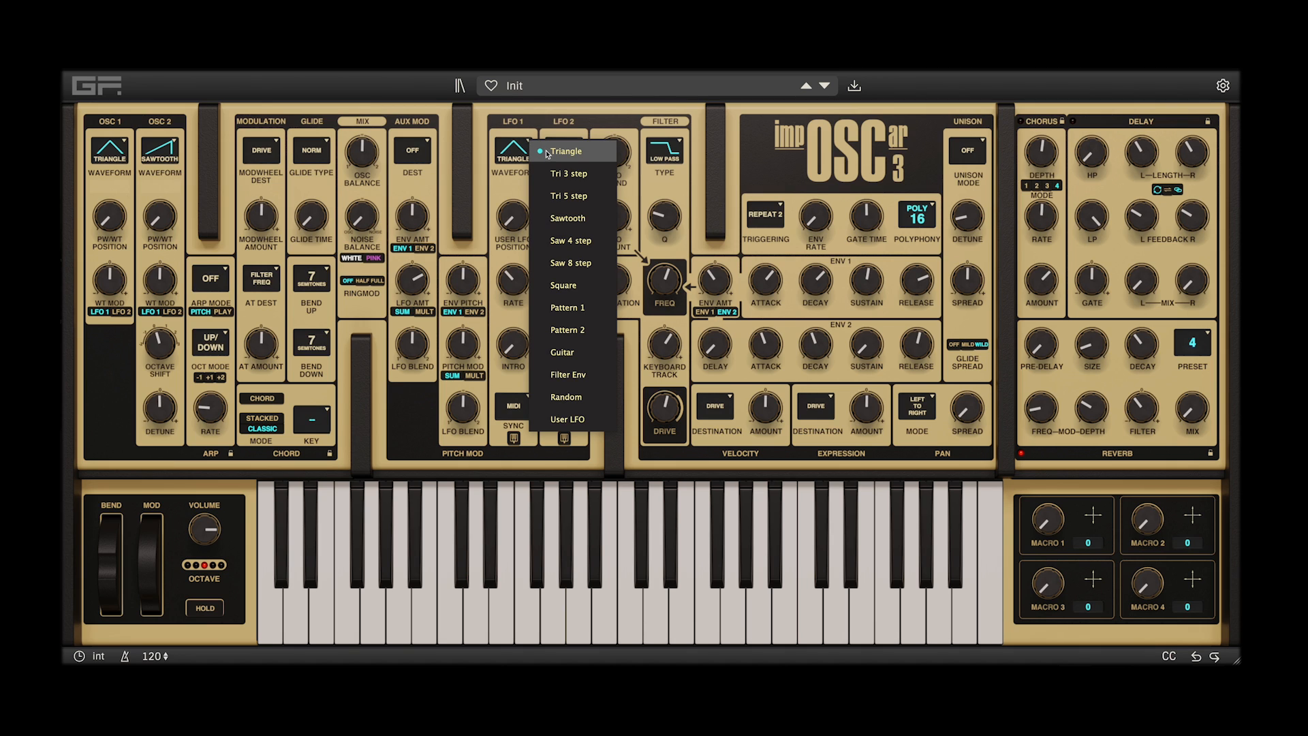
{"action": "left_click", "coordinate": [549, 152]}
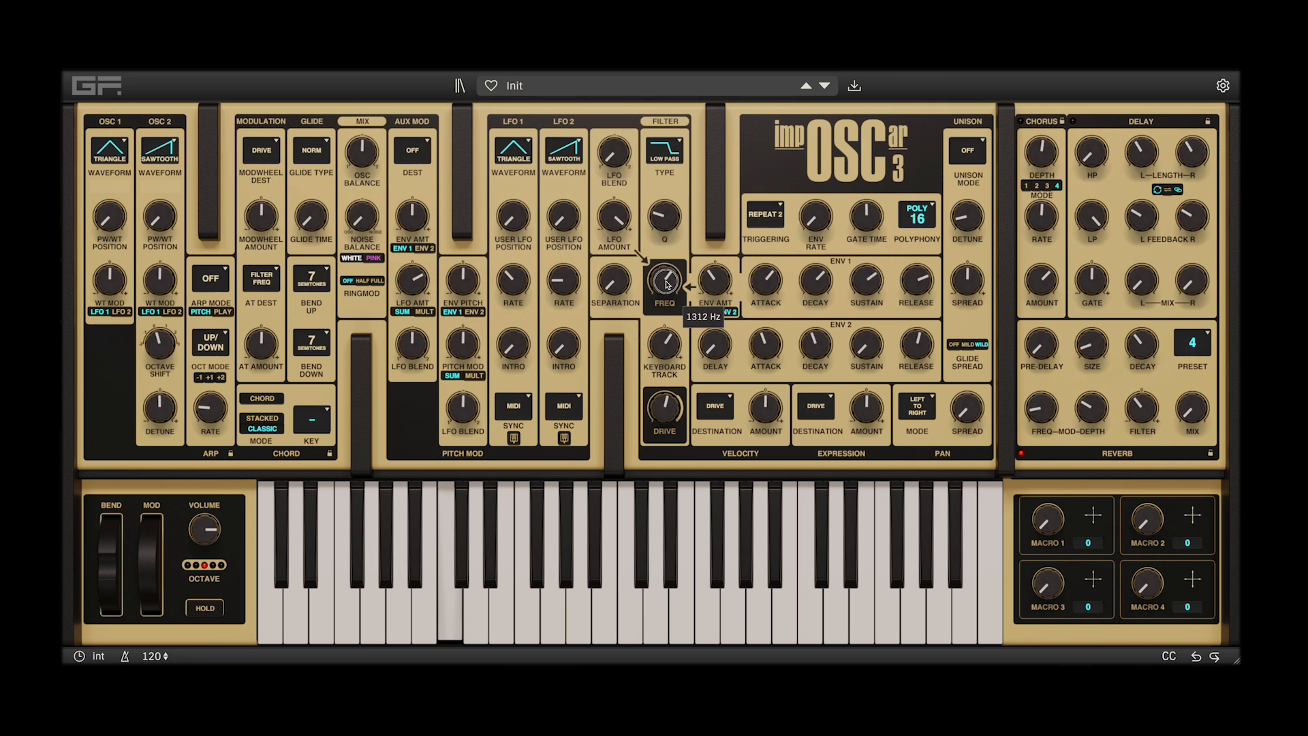
{"action": "left_click_drag", "start_coordinate": [716, 276], "coordinate": [729, 245]}
{"action": "left_click_drag", "start_coordinate": [619, 215], "coordinate": [637, 251]}
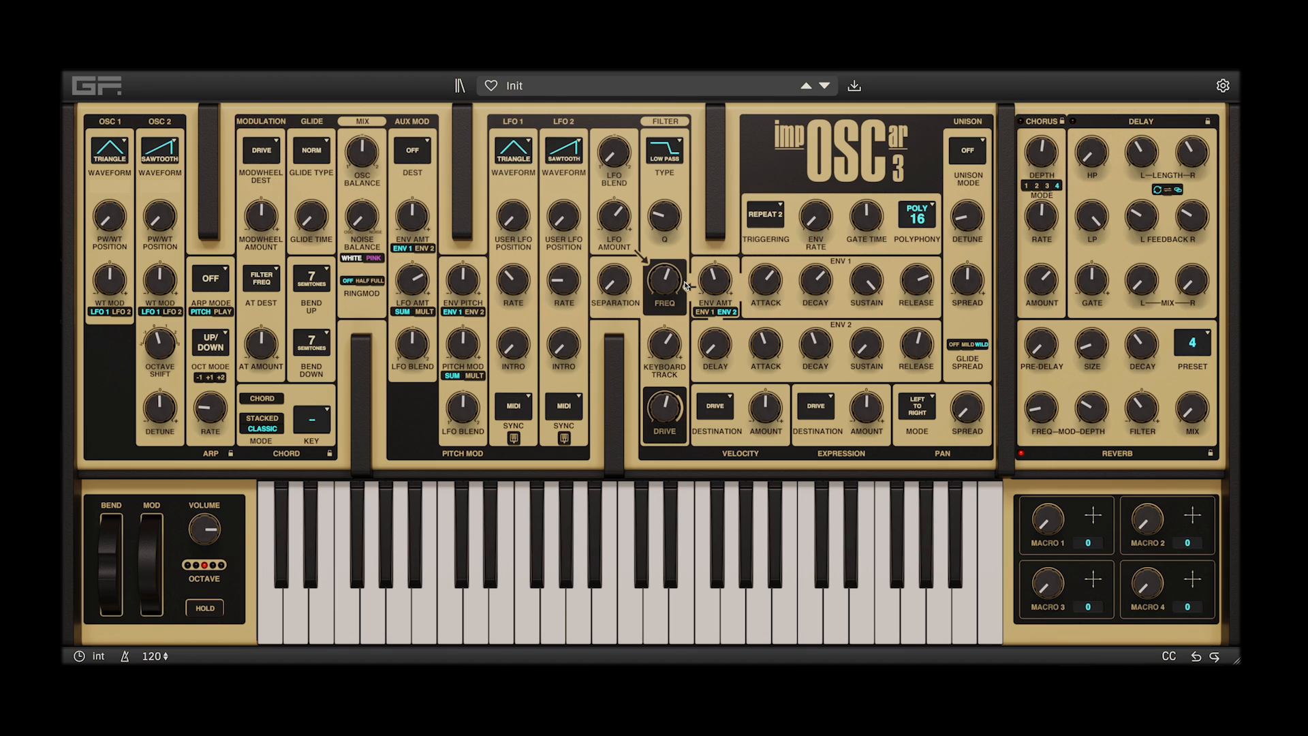
{"action": "left_click", "coordinate": [781, 209]}
{"action": "left_click", "coordinate": [763, 215]}
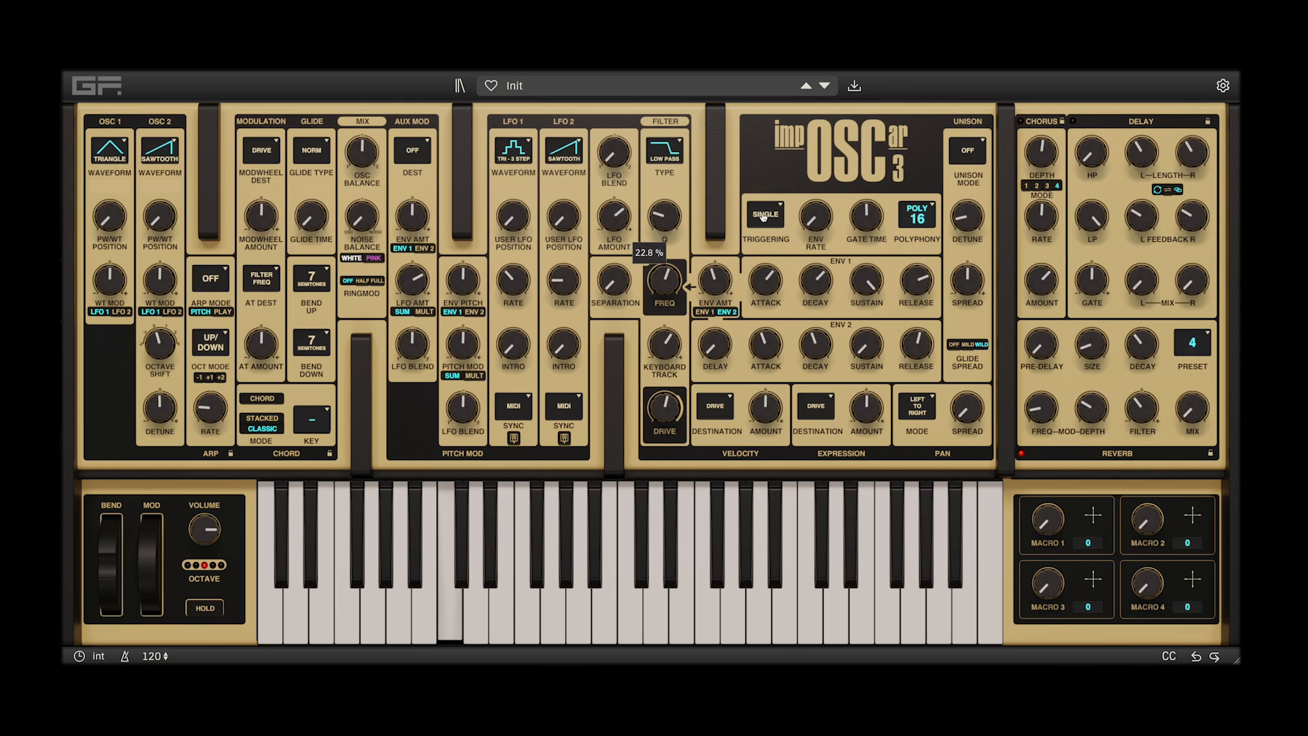
Audition LFO 1's Tri 3 step, Tri 5 step and Saw 8 step waveforms on the filter while varying the LFO rate
{"action": "mouse_move", "coordinate": [528, 287]}
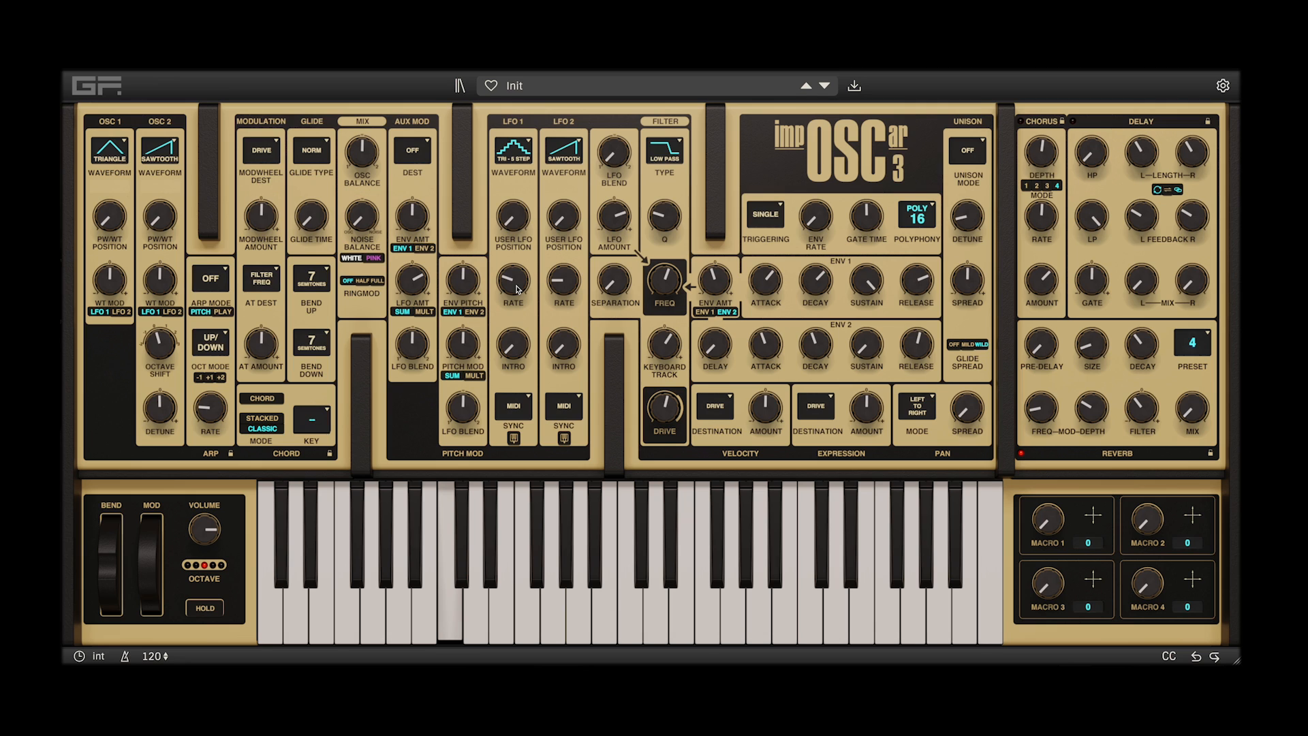
{"action": "mouse_move", "coordinate": [517, 289]}
{"action": "left_mouse_down"}
{"action": "mouse_move", "coordinate": [519, 269]}
{"action": "mouse_move", "coordinate": [515, 298]}
{"action": "left_mouse_up"}
{"action": "scroll", "coordinate": [515, 296], "scroll_direction": "up", "scroll_amount": 2}
{"action": "left_click_drag", "start_coordinate": [512, 298], "coordinate": [510, 310]}
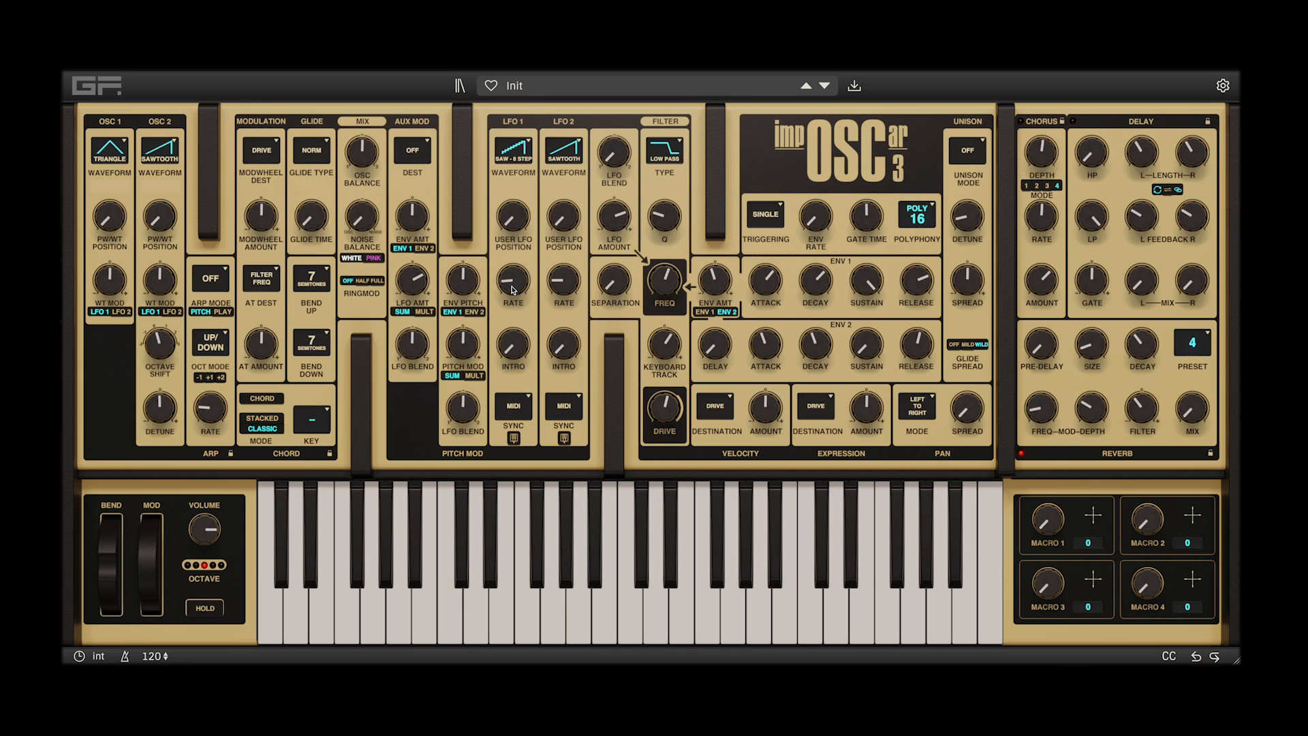
{"action": "left_click_drag", "start_coordinate": [514, 289], "coordinate": [513, 284]}
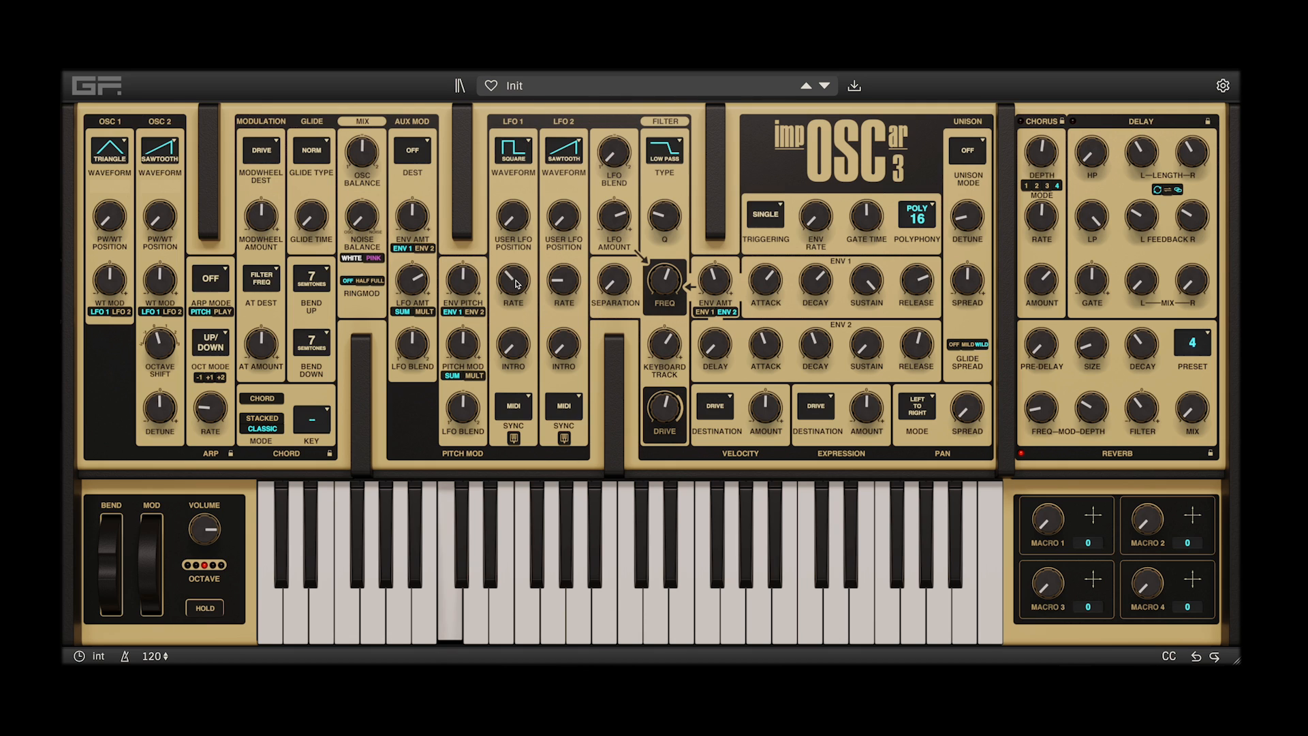
Audition LFO 1's Square and Pattern 1 waveforms with the cutoff at 204 Hz, filter envelope amount at -14% and Env 2 attack at 0.2258 Secs
{"action": "left_click_drag", "start_coordinate": [622, 213], "coordinate": [624, 188]}
{"action": "left_click_drag", "start_coordinate": [663, 286], "coordinate": [657, 302]}
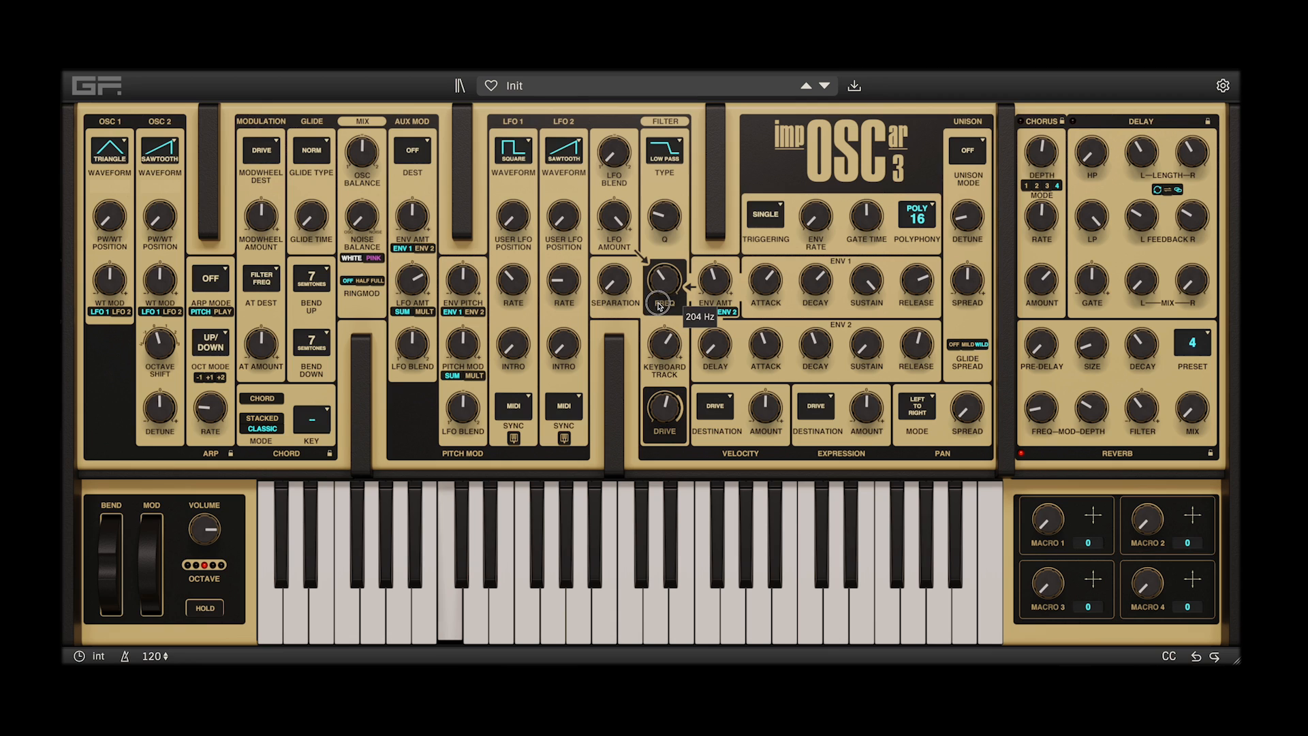
{"action": "left_click_drag", "start_coordinate": [715, 271], "coordinate": [723, 256]}
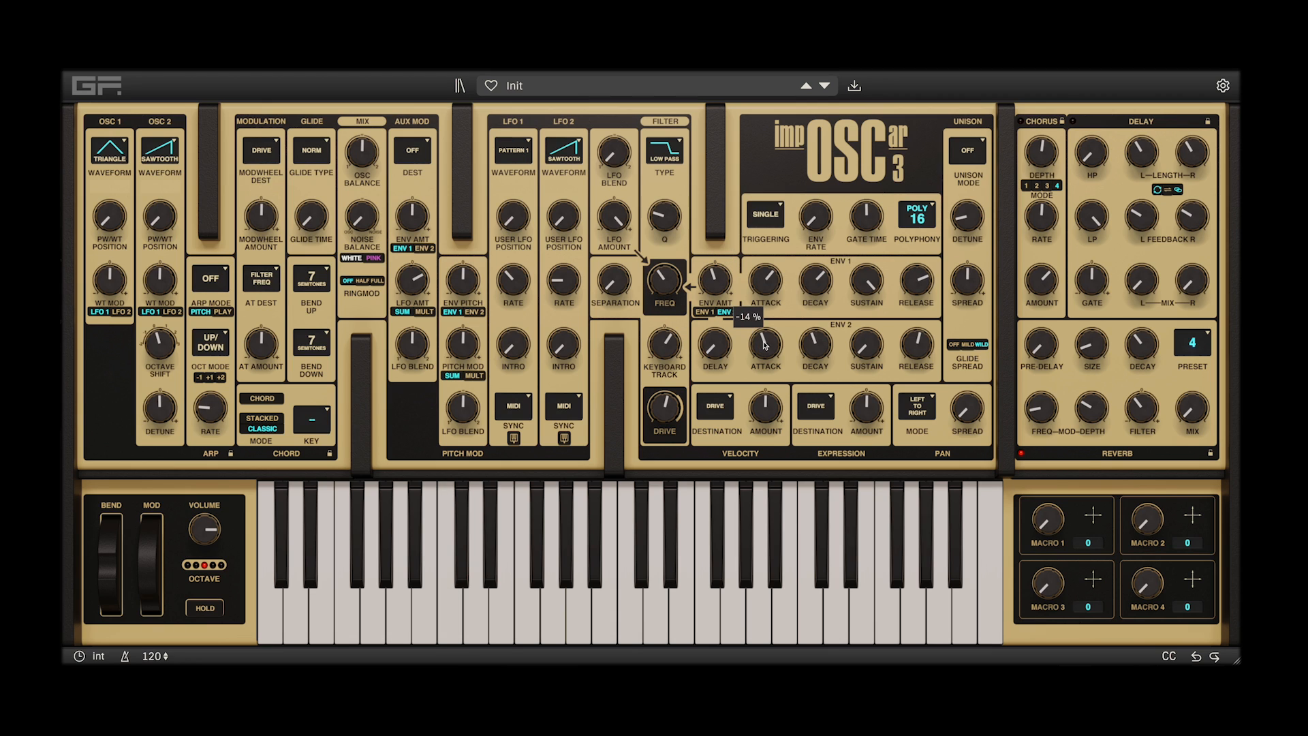
{"action": "left_click_drag", "start_coordinate": [766, 348], "coordinate": [764, 340]}
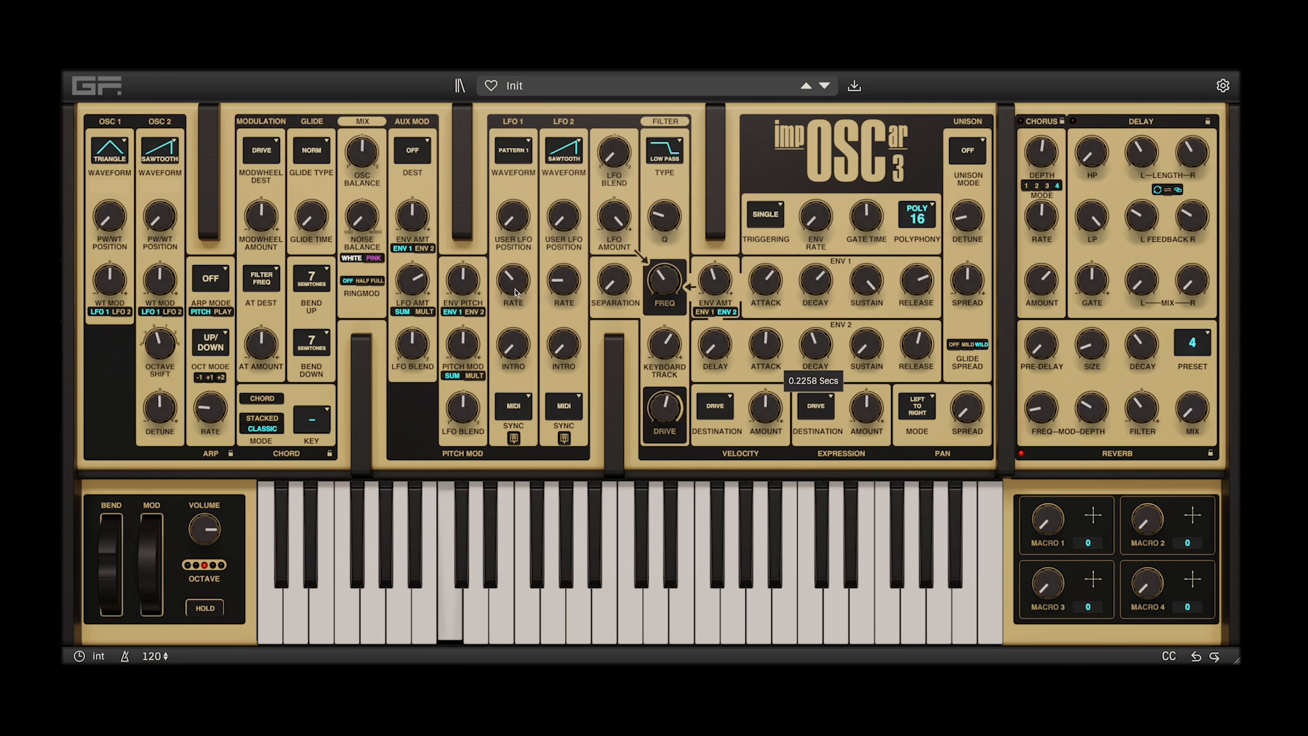
Audition LFO 1's Pattern 2 and Guitar waveforms at a slower rate with a raised filter envelope amount
{"action": "left_click_drag", "start_coordinate": [514, 278], "coordinate": [516, 299]}
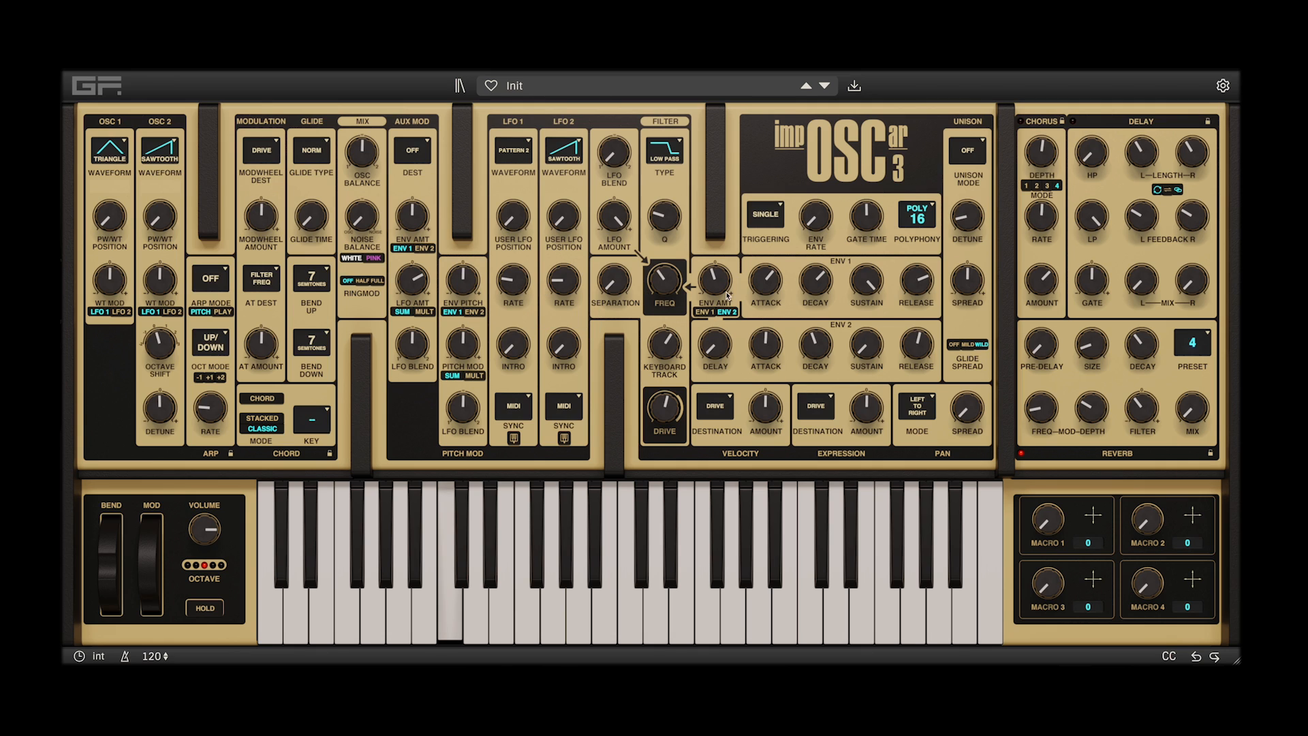
{"action": "left_click_drag", "start_coordinate": [708, 286], "coordinate": [719, 264]}
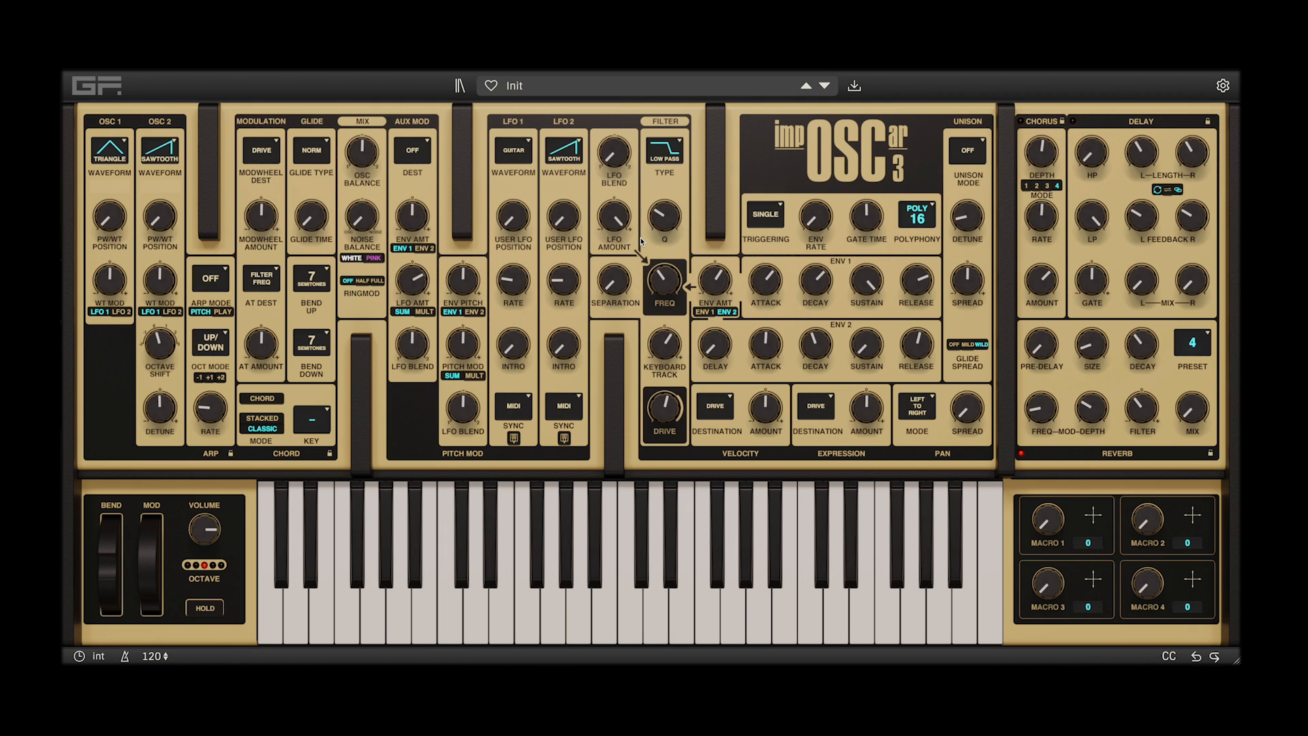
{"action": "left_click", "coordinate": [514, 304]}
Audition LFO 1's Filter Env waveform with the Env 2 sustain at 62%, adjusting the Env 2 times and the filter's LFO amount
{"action": "mouse_move", "coordinate": [713, 288]}
{"action": "left_mouse_down"}
{"action": "mouse_move", "coordinate": [722, 278]}
{"action": "mouse_move", "coordinate": [721, 296]}
{"action": "left_mouse_up"}
{"action": "mouse_move", "coordinate": [866, 345]}
{"action": "left_mouse_down"}
{"action": "mouse_move", "coordinate": [866, 300]}
{"action": "mouse_move", "coordinate": [862, 349]}
{"action": "left_mouse_up"}
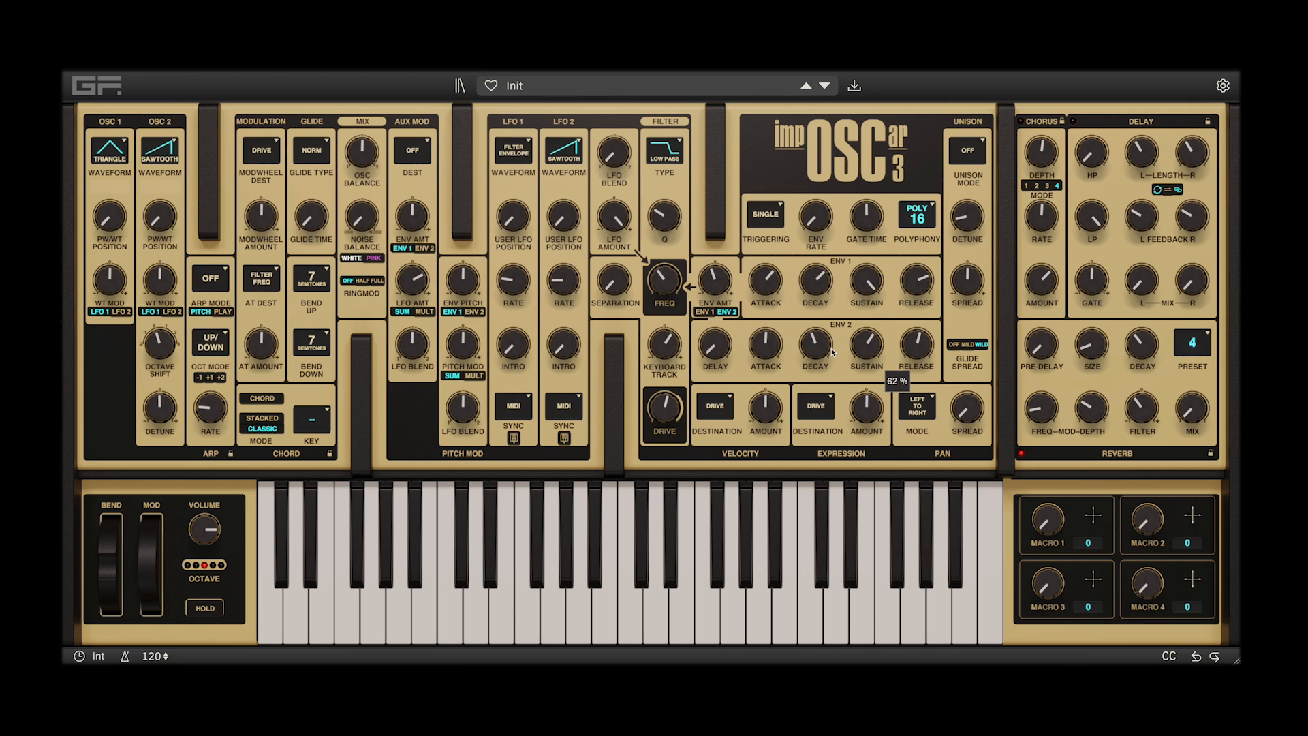
{"action": "left_click_drag", "start_coordinate": [771, 350], "coordinate": [817, 343]}
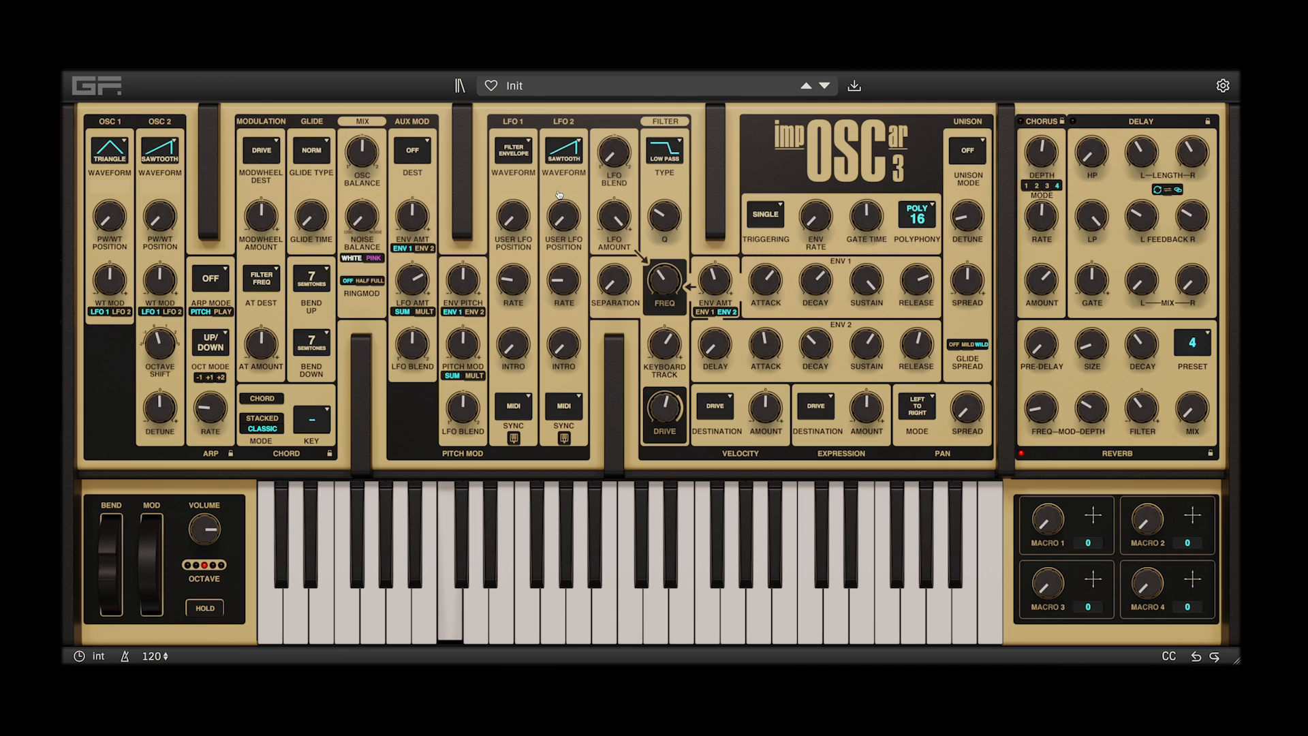
{"action": "mouse_move", "coordinate": [614, 219]}
{"action": "left_mouse_down"}
{"action": "mouse_move", "coordinate": [628, 304]}
{"action": "mouse_move", "coordinate": [625, 201]}
{"action": "mouse_move", "coordinate": [620, 215]}
{"action": "left_mouse_up"}
{"action": "left_click_drag", "start_coordinate": [614, 217], "coordinate": [614, 206]}
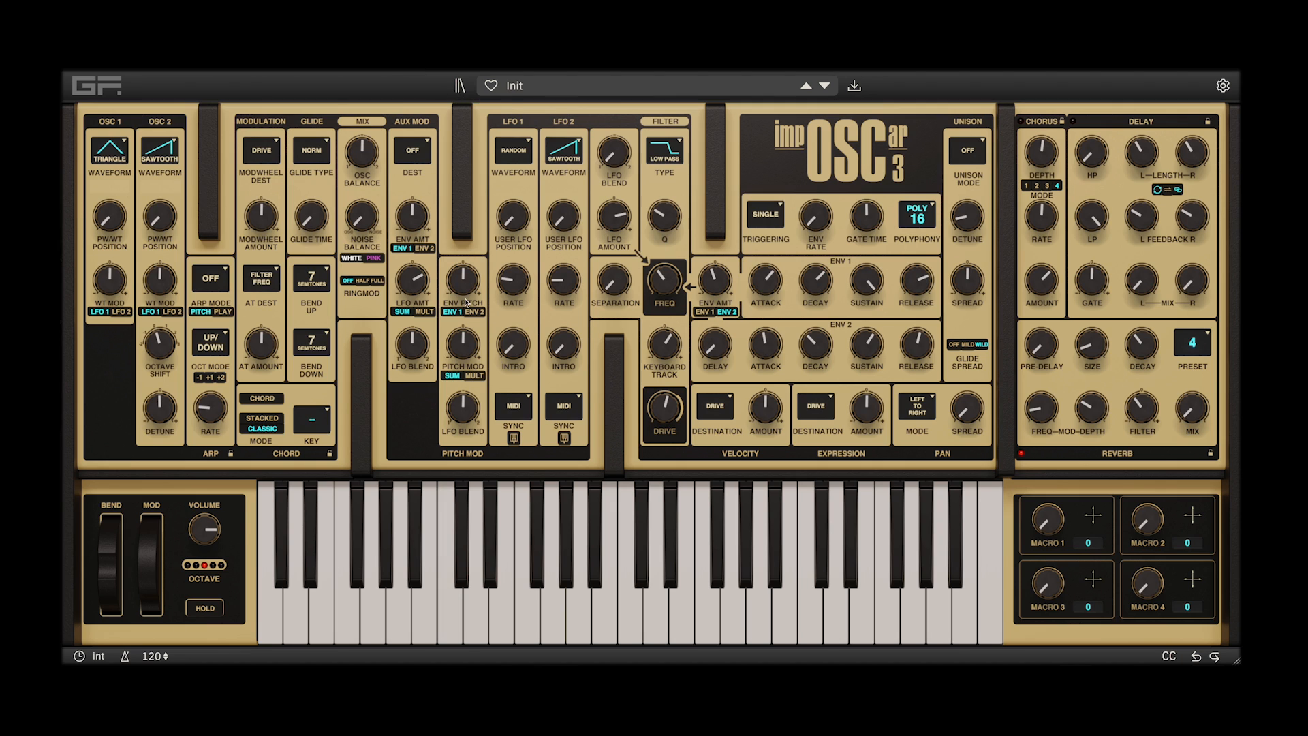
Audition LFO 1's Random waveform at a varied rate and inspect the User LFO waveform in its editor
{"action": "left_click_drag", "start_coordinate": [514, 288], "coordinate": [520, 275]}
{"action": "left_click", "coordinate": [513, 187]}
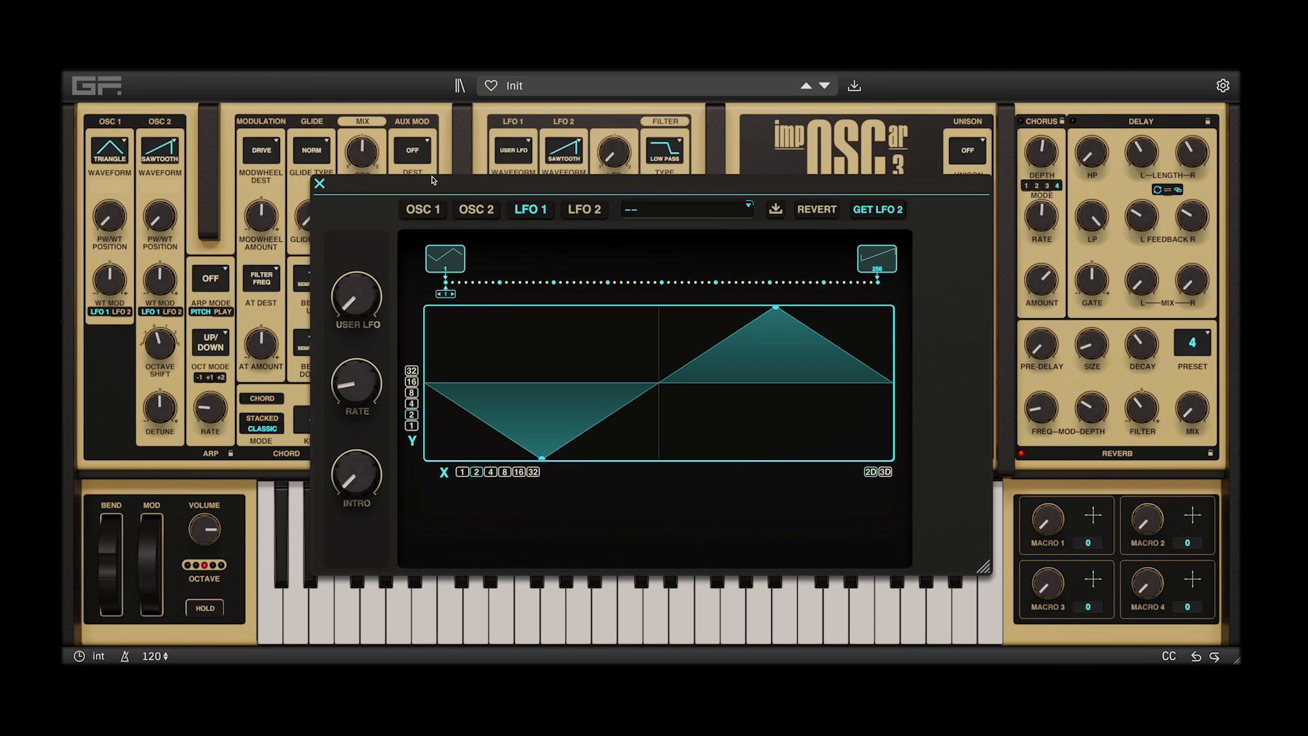
{"action": "left_click", "coordinate": [317, 187]}
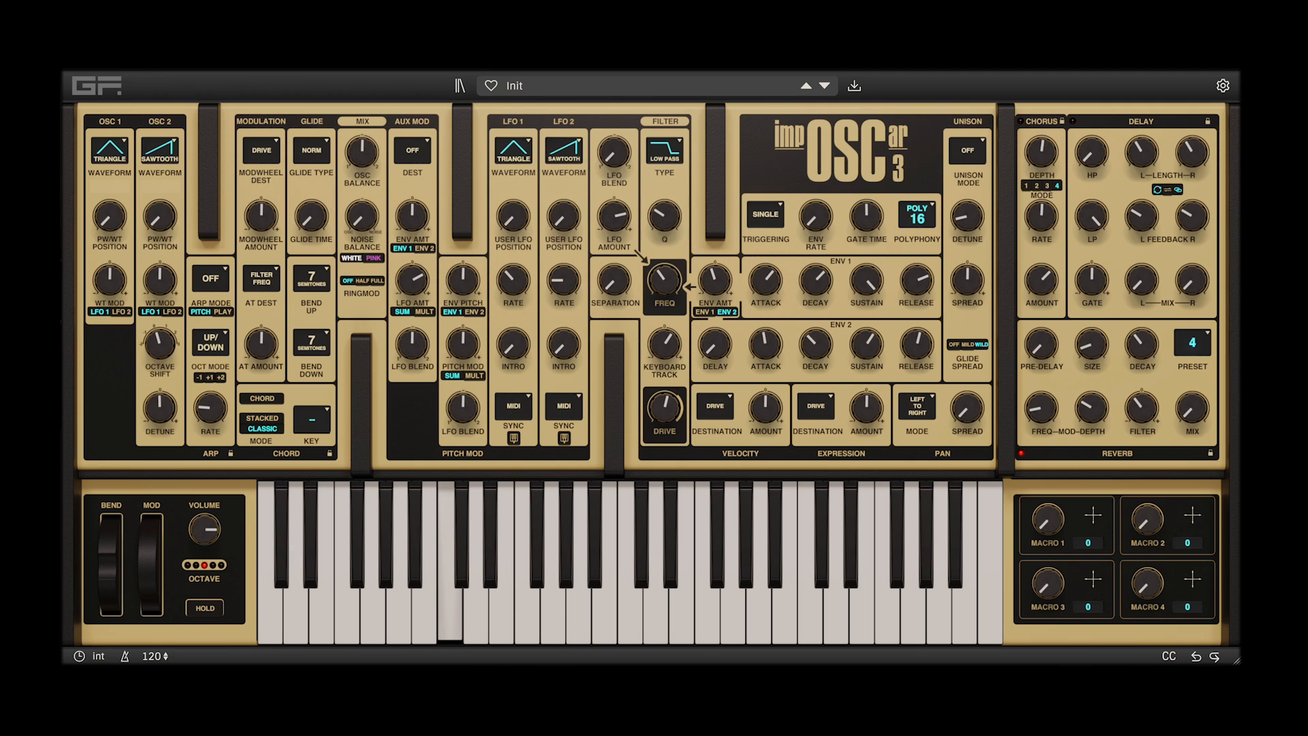
Adjust LFO 1's rate on the Triangle waveform, set its sync to Free and enable the toggle beneath the sync setting
{"action": "mouse_move", "coordinate": [514, 280]}
{"action": "left_mouse_down"}
{"action": "mouse_move", "coordinate": [514, 180]}
{"action": "mouse_move", "coordinate": [513, 300]}
{"action": "left_mouse_up"}
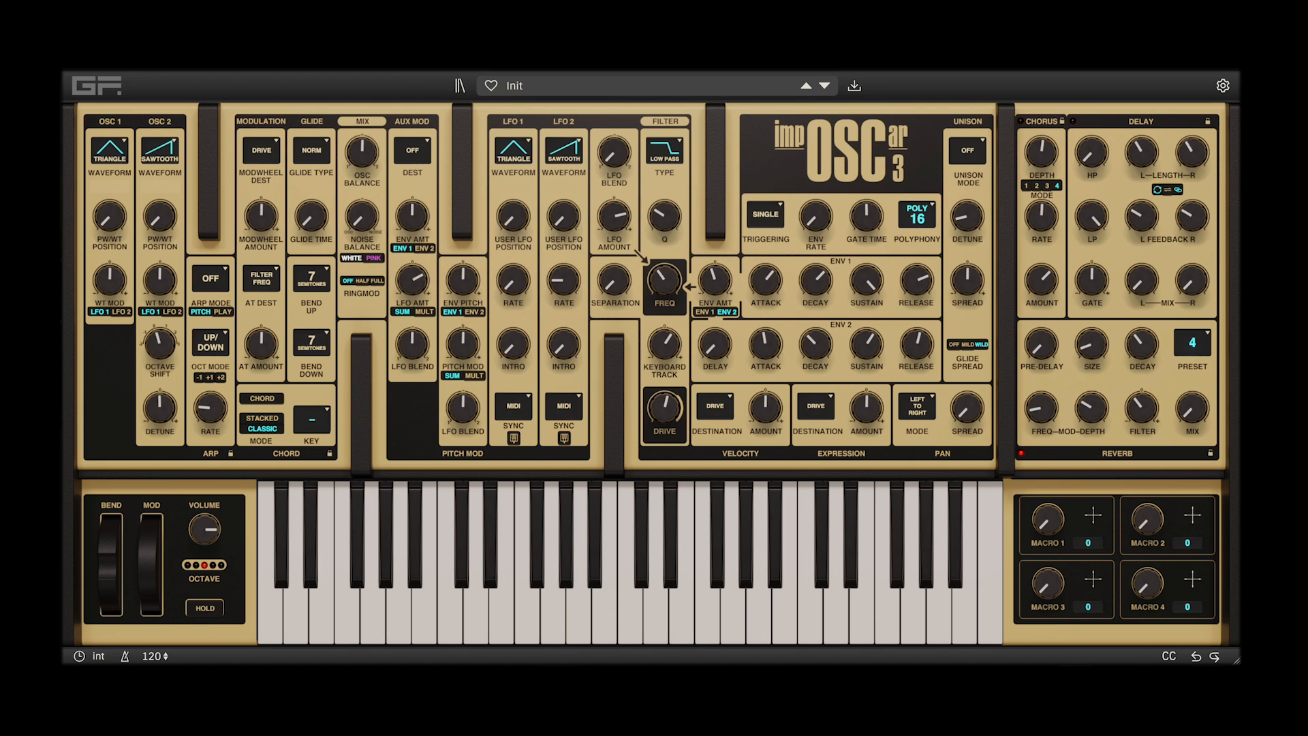
{"action": "left_click", "coordinate": [514, 407]}
{"action": "left_click", "coordinate": [514, 407]}
{"action": "left_click", "coordinate": [514, 406]}
{"action": "left_click", "coordinate": [513, 407]}
{"action": "left_click", "coordinate": [514, 406]}
{"action": "left_click", "coordinate": [514, 439]}
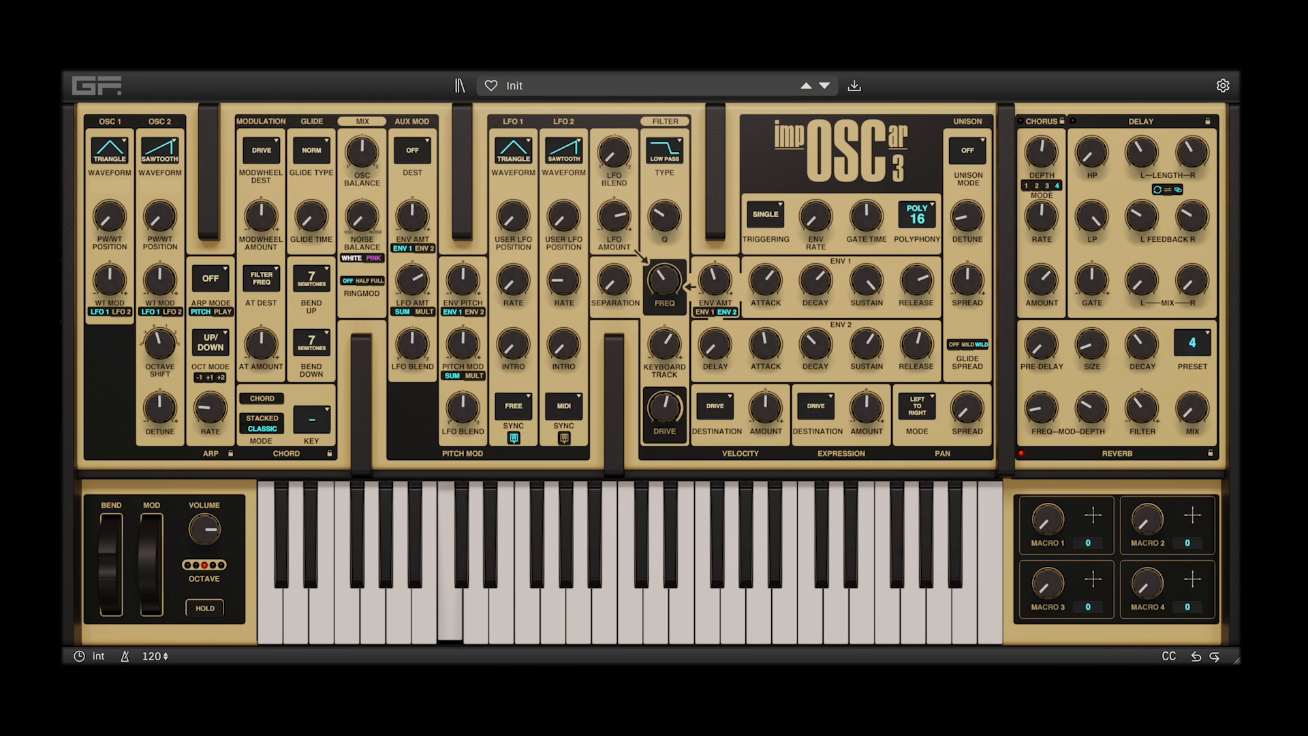
Compare free-running LFO 1 rates, with 5.036 Hz on Triangle and 0.792 Hz on the Tri 3 step waveform
{"action": "left_click_drag", "start_coordinate": [513, 280], "coordinate": [513, 138]}
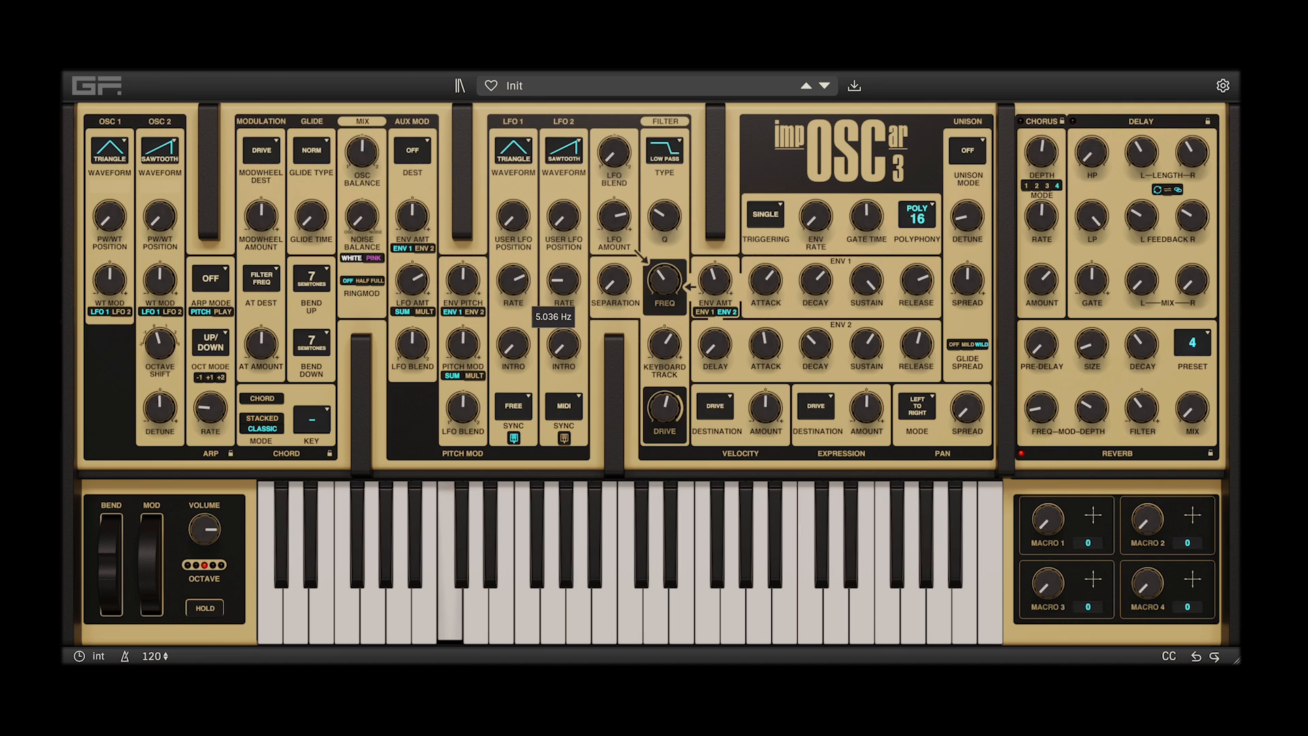
{"action": "left_click", "coordinate": [513, 150]}
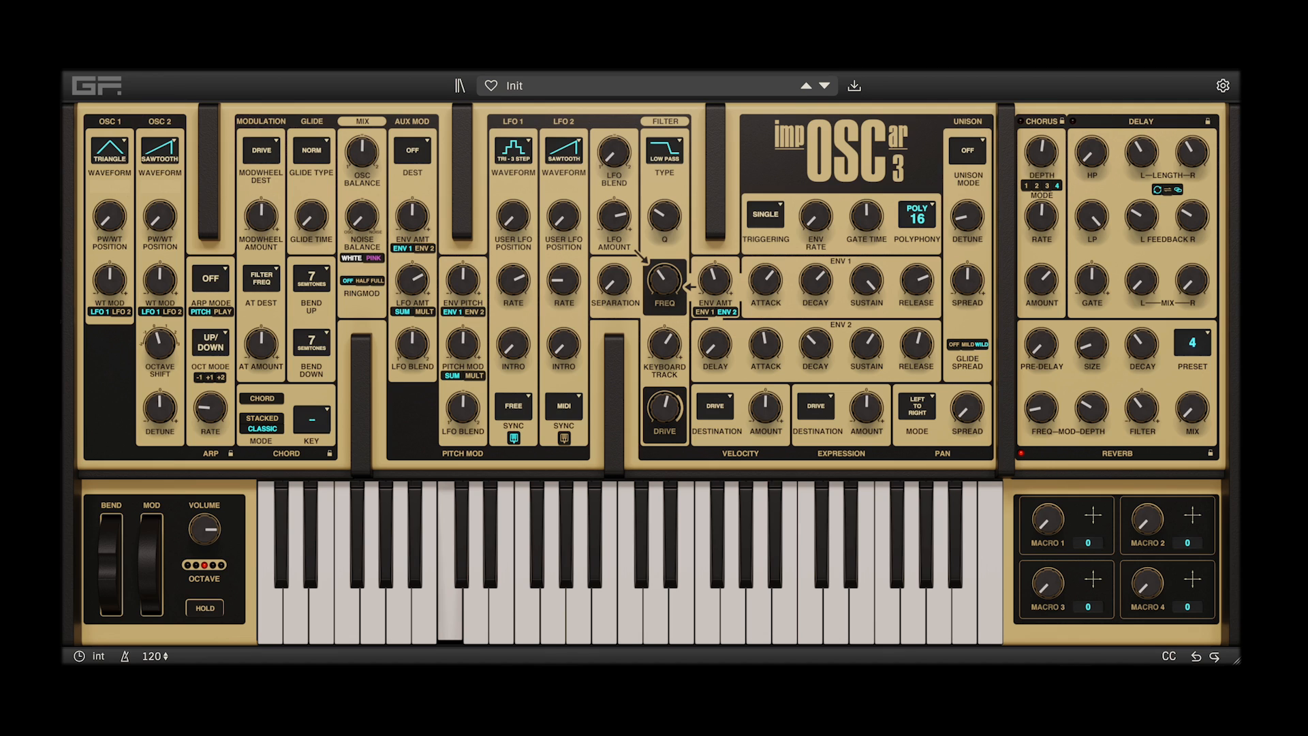
{"action": "left_click_drag", "start_coordinate": [513, 281], "coordinate": [513, 325]}
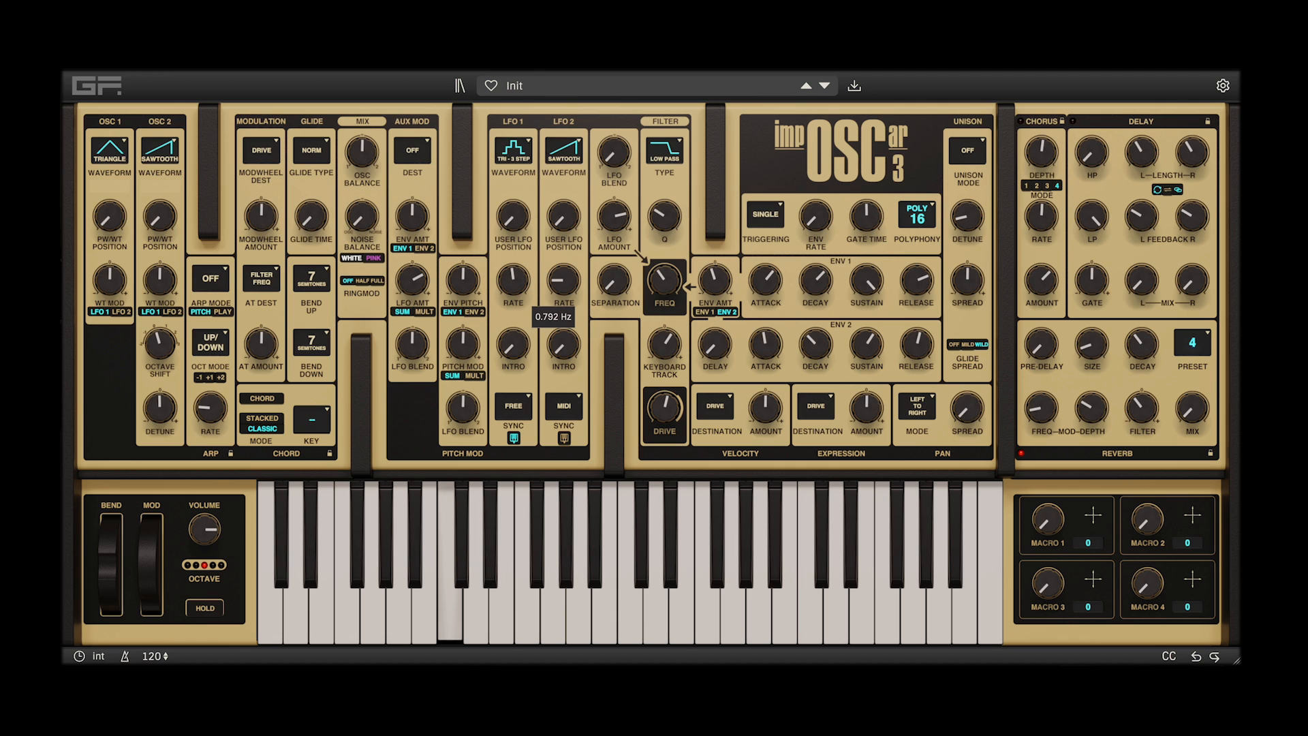
Set the filter frequency to 854 Hz and LFO 1's rate to 1.726 Hz, and reduce the filter's envelope amount
{"action": "left_click_drag", "start_coordinate": [664, 216], "coordinate": [664, 263]}
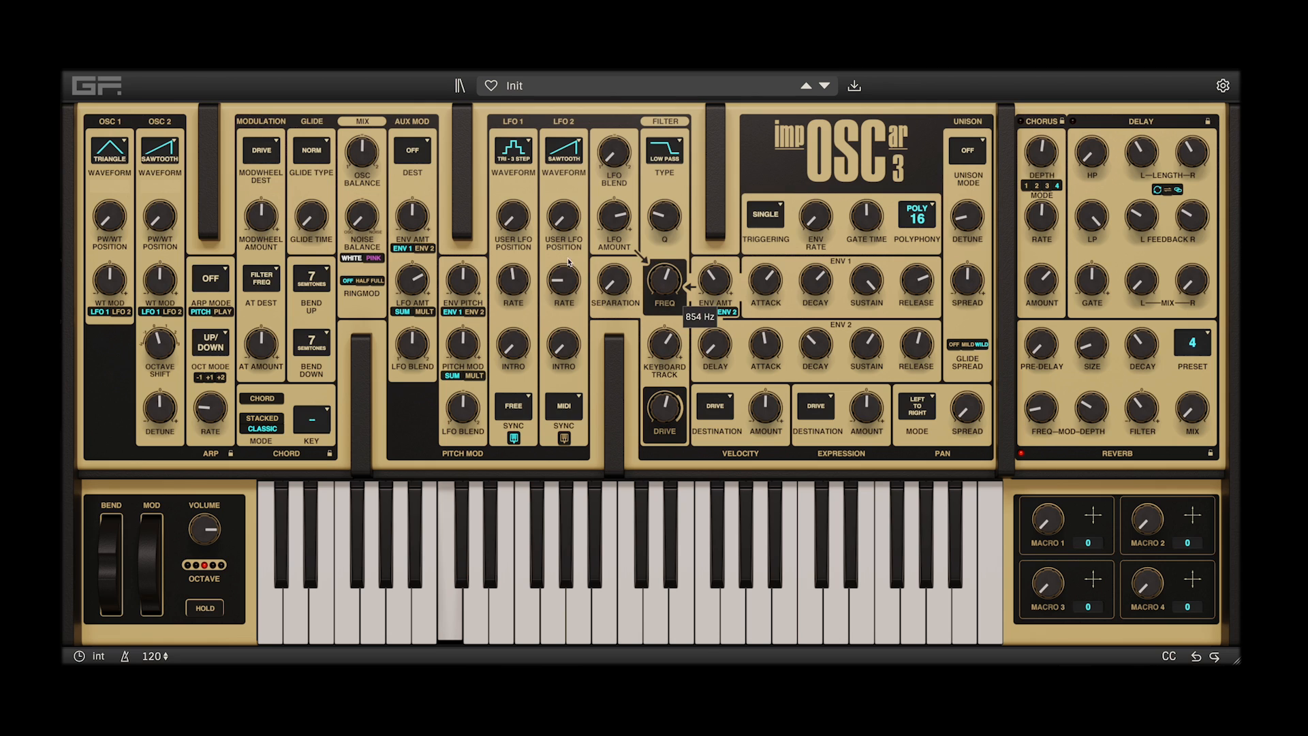
{"action": "left_click_drag", "start_coordinate": [516, 279], "coordinate": [520, 267]}
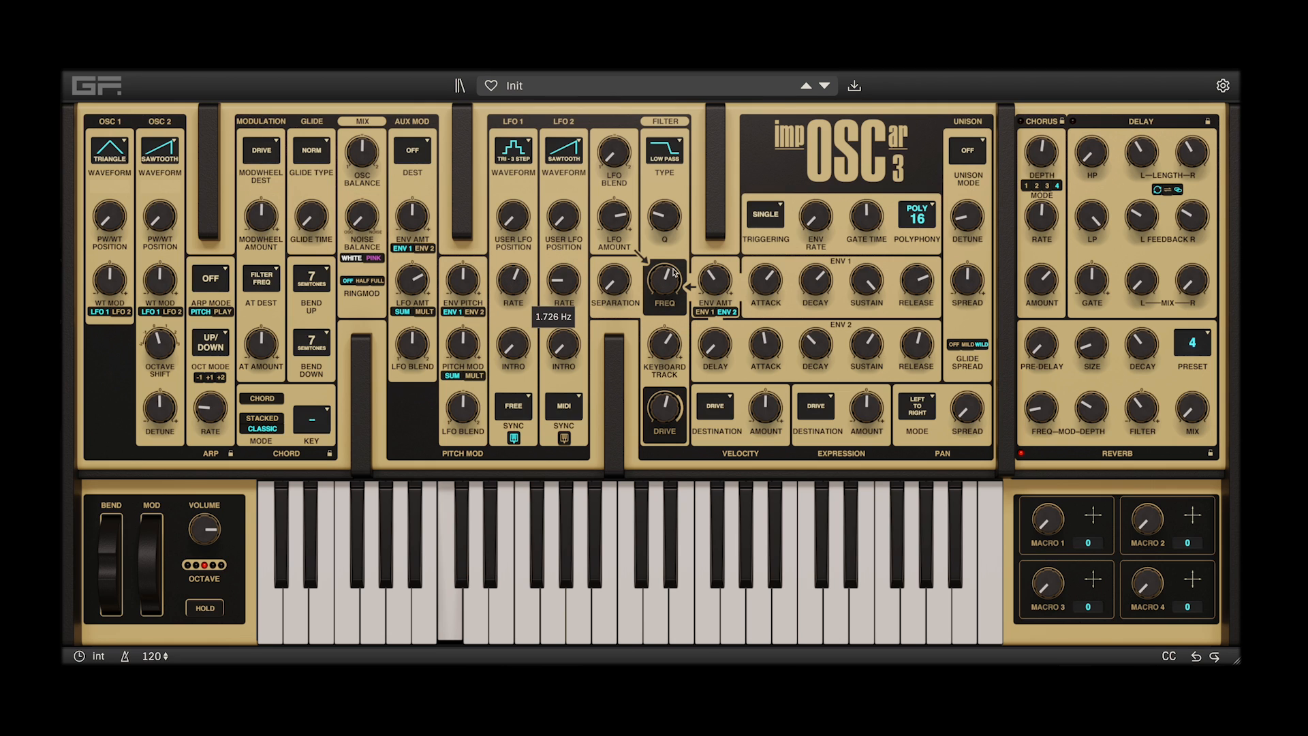
{"action": "left_click_drag", "start_coordinate": [717, 281], "coordinate": [670, 292]}
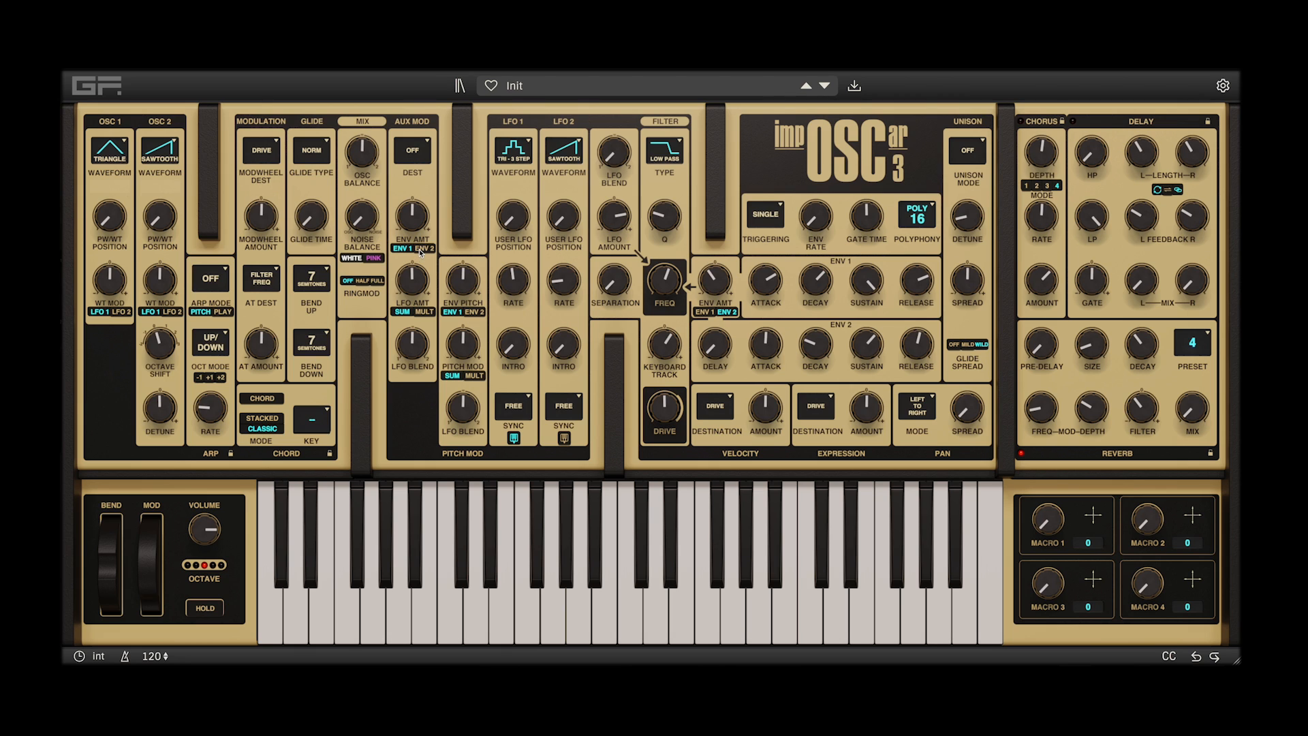
Compare the aux modulation's Sum and Mult LFO modes, keep Sum, and set its LFO amount to 3.73 semitones
{"action": "left_click", "coordinate": [412, 313]}
{"action": "left_click", "coordinate": [400, 314]}
{"action": "left_click", "coordinate": [421, 314]}
{"action": "left_click", "coordinate": [397, 314]}
{"action": "mouse_move", "coordinate": [412, 343]}
{"action": "left_mouse_down"}
{"action": "mouse_move", "coordinate": [412, 376]}
{"action": "mouse_move", "coordinate": [412, 343]}
{"action": "left_mouse_up"}
{"action": "left_click_drag", "start_coordinate": [412, 280], "coordinate": [412, 252]}
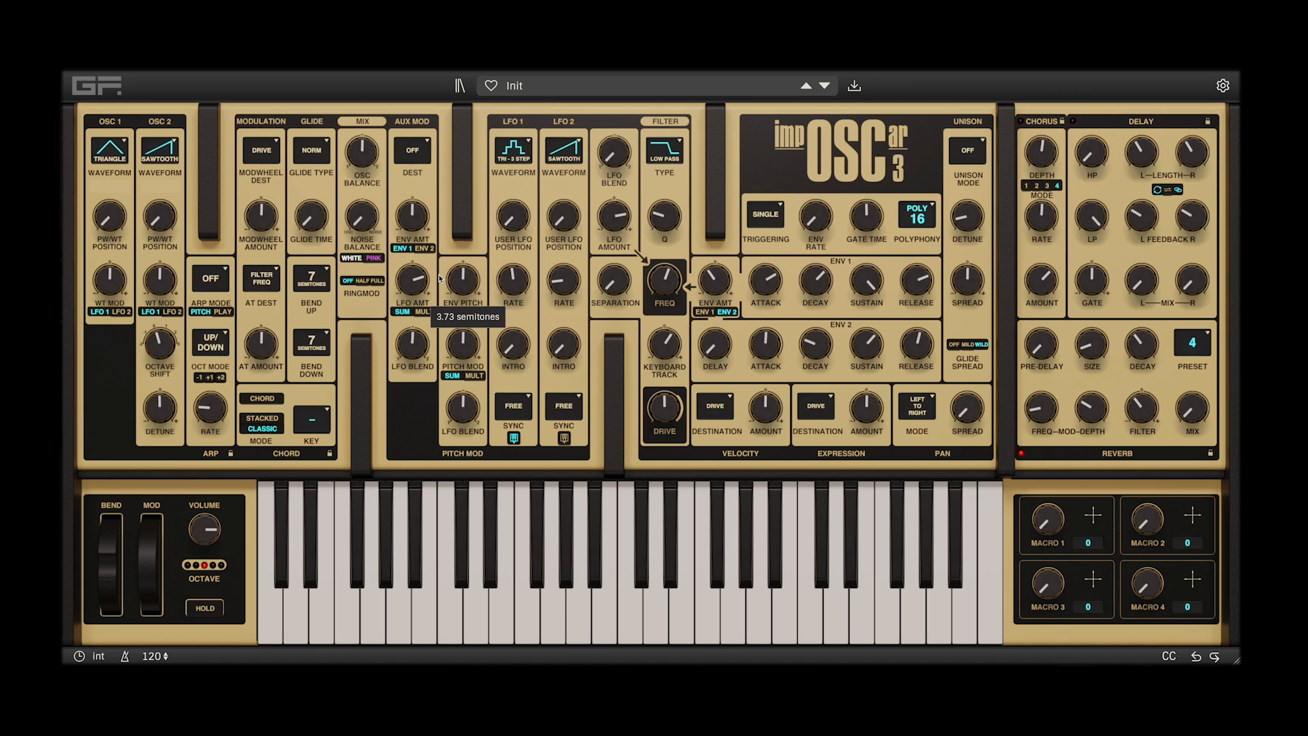
Route the aux modulation to Osc 2 Pitch, set Osc 2's waveform to PWM and raise the filter frequency
{"action": "left_click", "coordinate": [412, 149]}
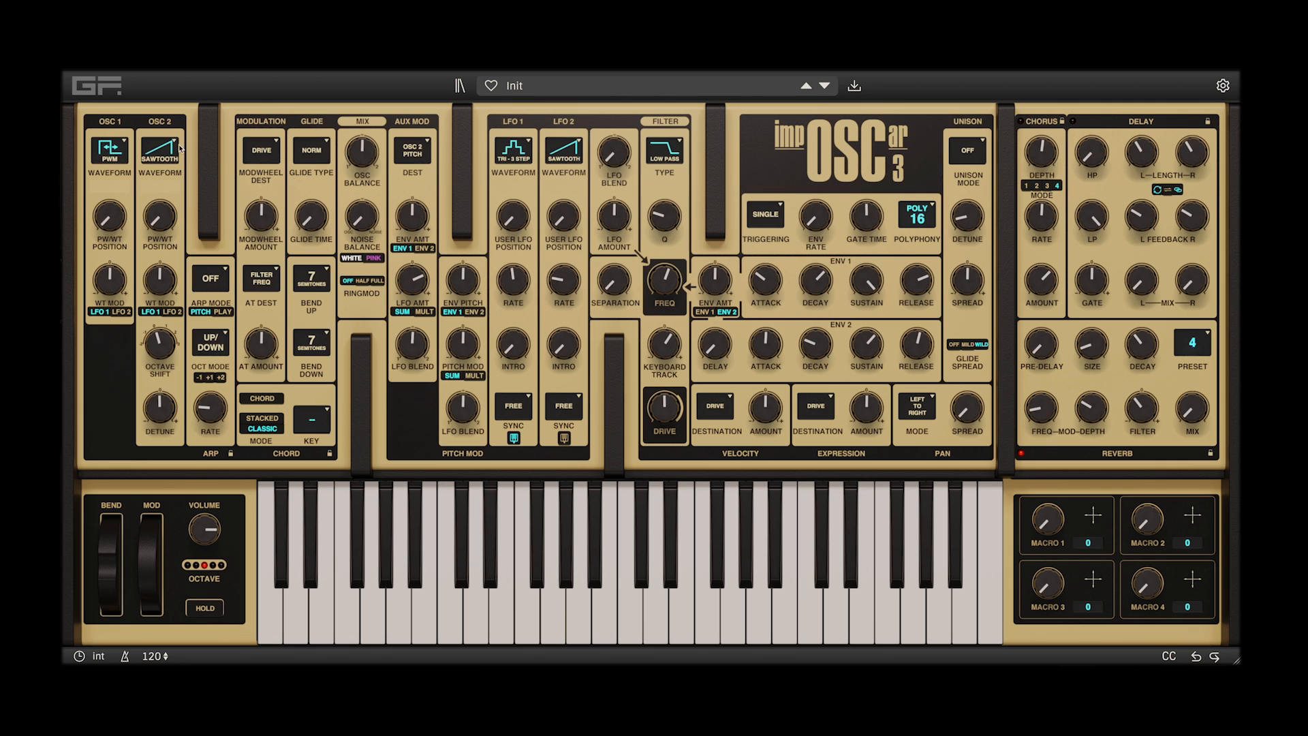
{"action": "left_click", "coordinate": [179, 149]}
{"action": "left_click", "coordinate": [207, 244]}
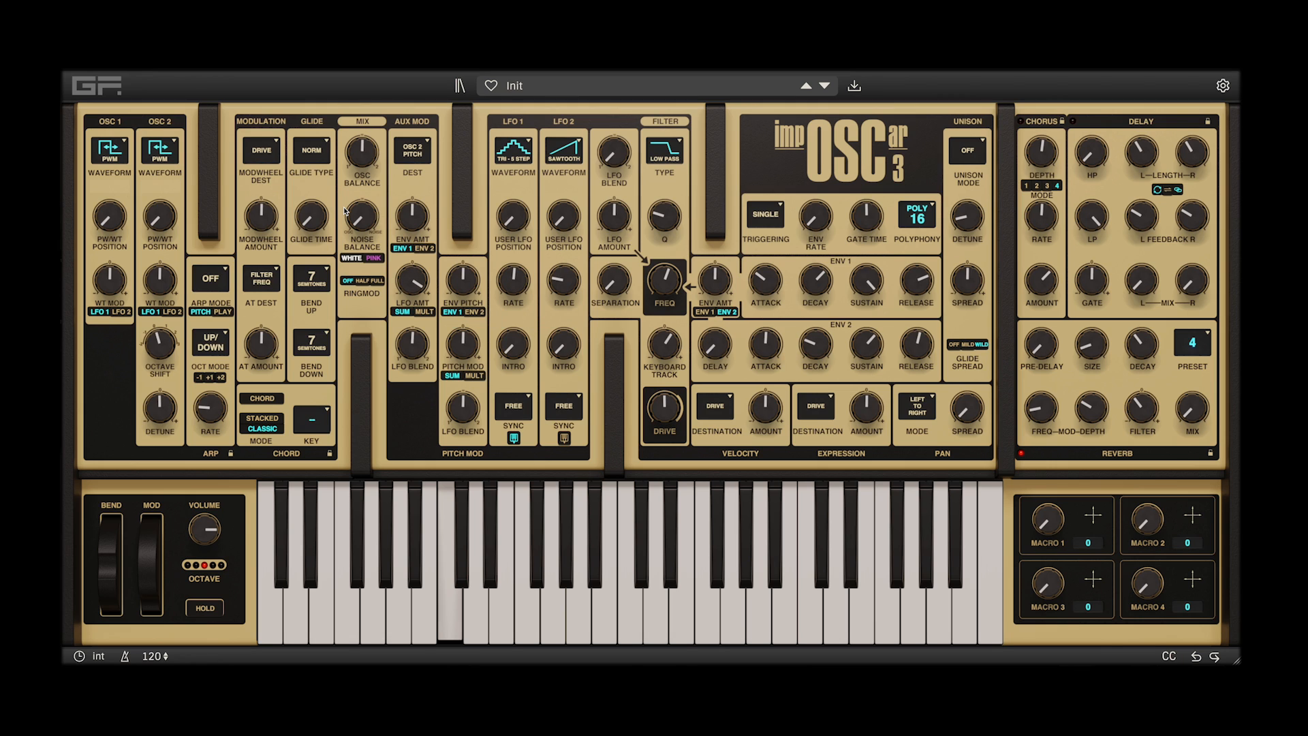
{"action": "left_click_drag", "start_coordinate": [666, 276], "coordinate": [667, 263]}
Audition the aux modulation on PW 1 and PW 2 while raising Osc 2's detune
{"action": "left_click", "coordinate": [425, 144]}
{"action": "left_click", "coordinate": [436, 196]}
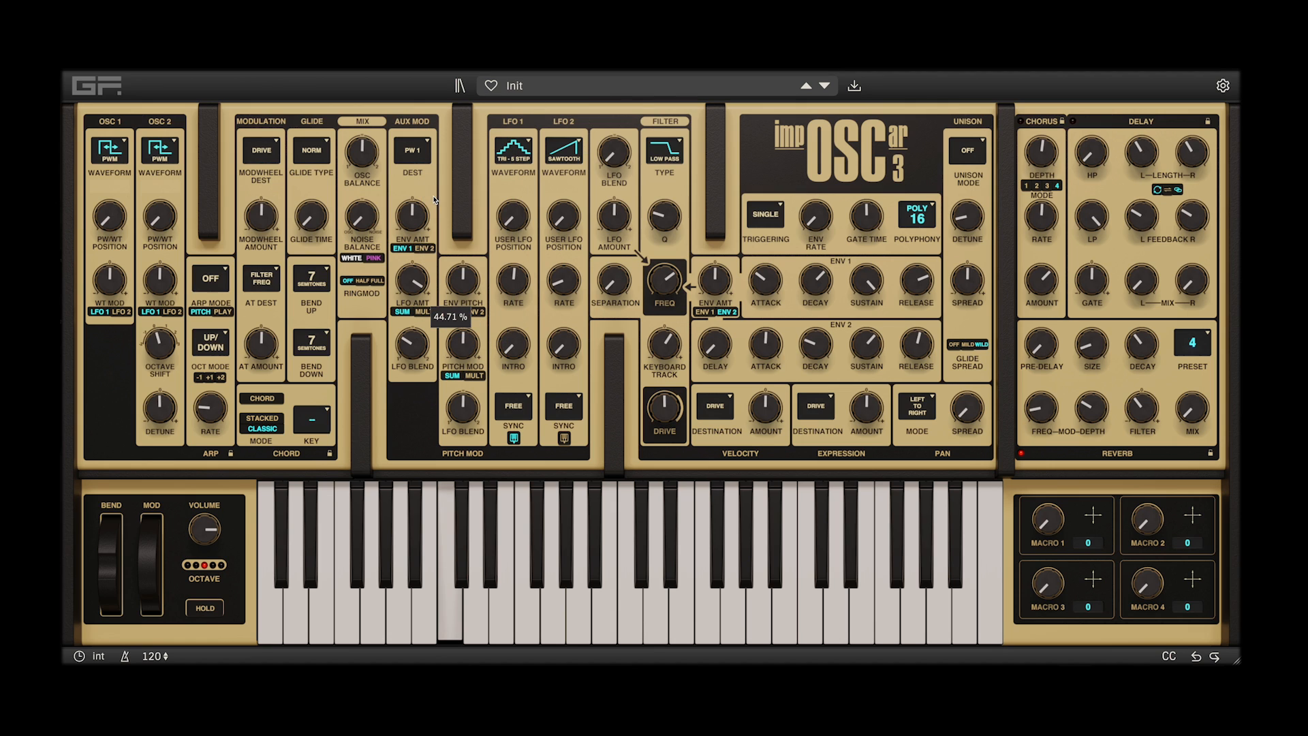
{"action": "left_click", "coordinate": [428, 143]}
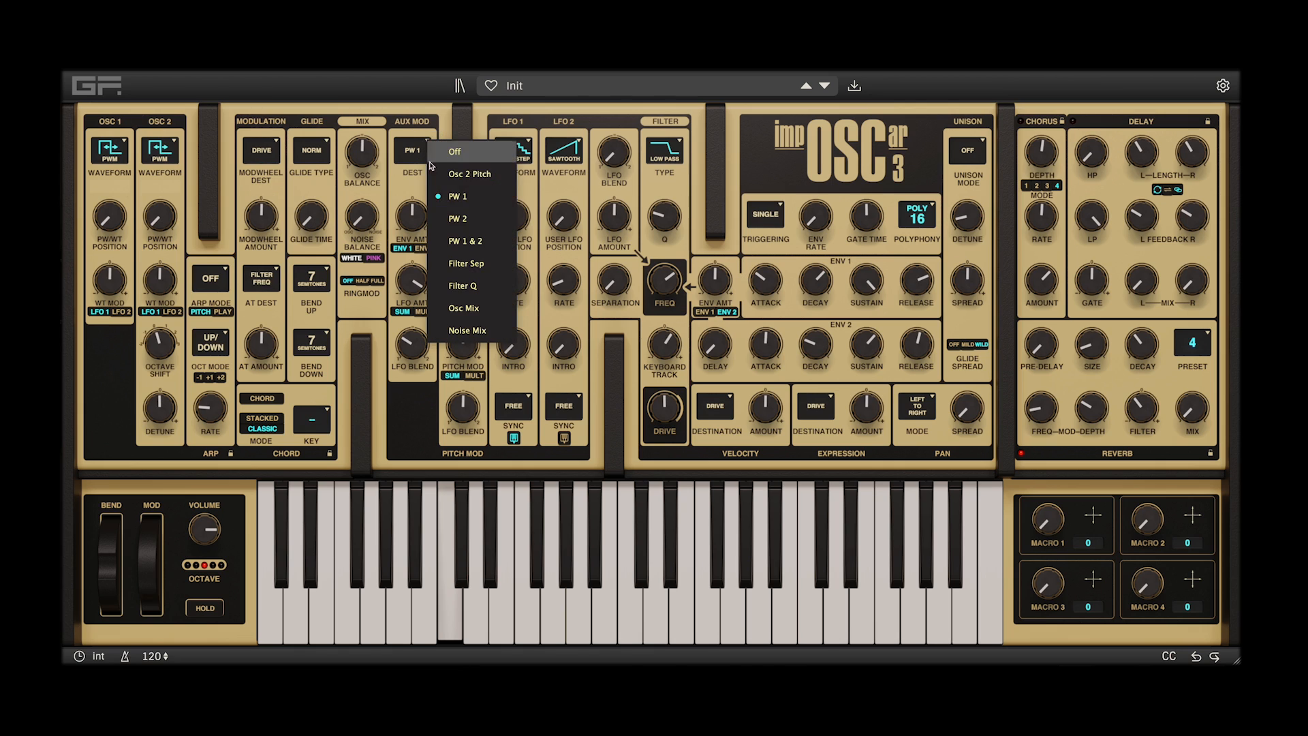
{"action": "left_click", "coordinate": [442, 217]}
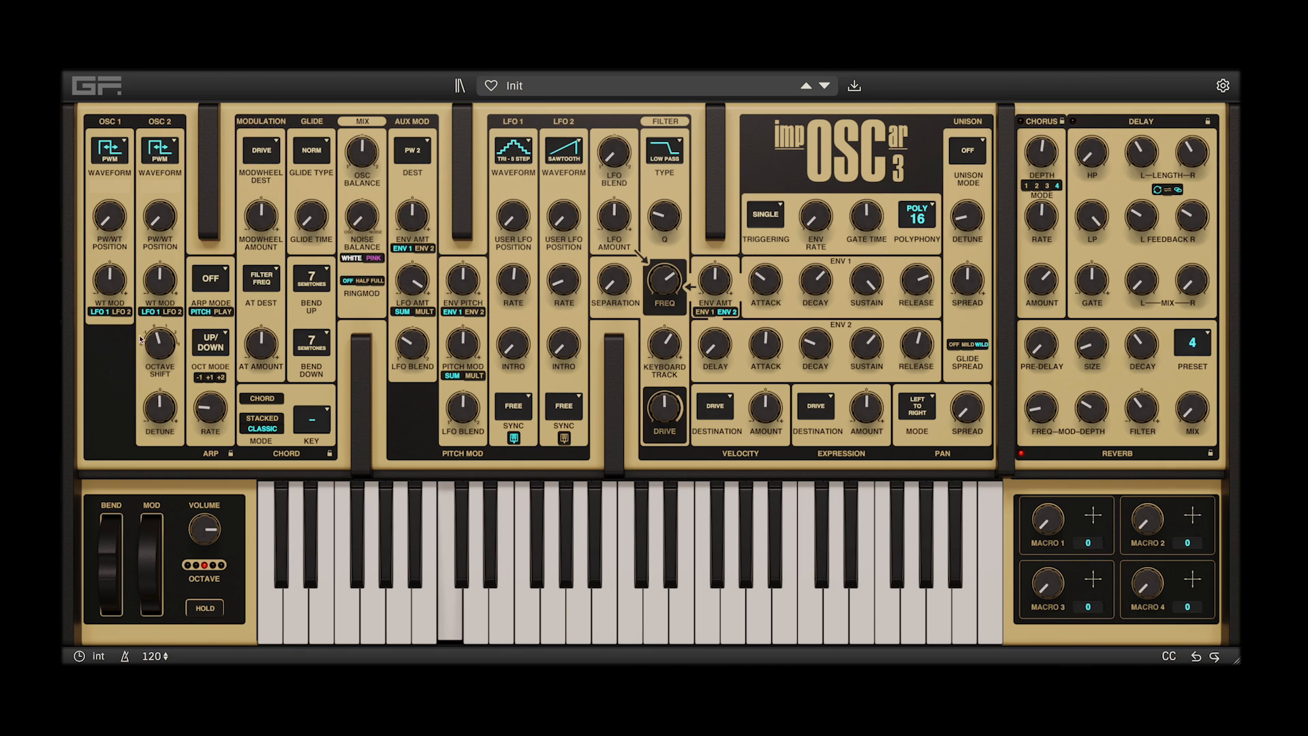
{"action": "left_click_drag", "start_coordinate": [164, 404], "coordinate": [165, 381]}
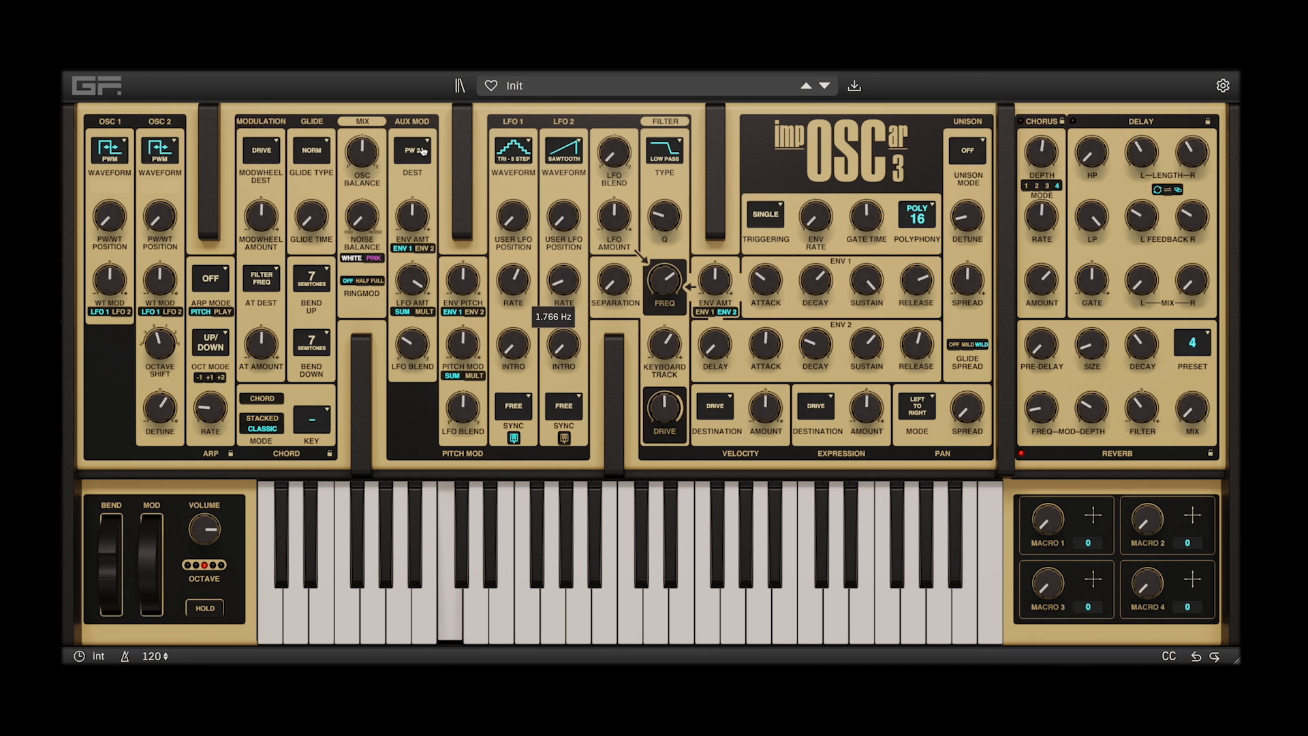
Switch the aux modulation to PW 1 with LFO 1 at 4.501 Hz, and return it to PW 2
{"action": "left_click", "coordinate": [424, 147]}
{"action": "left_click", "coordinate": [443, 199]}
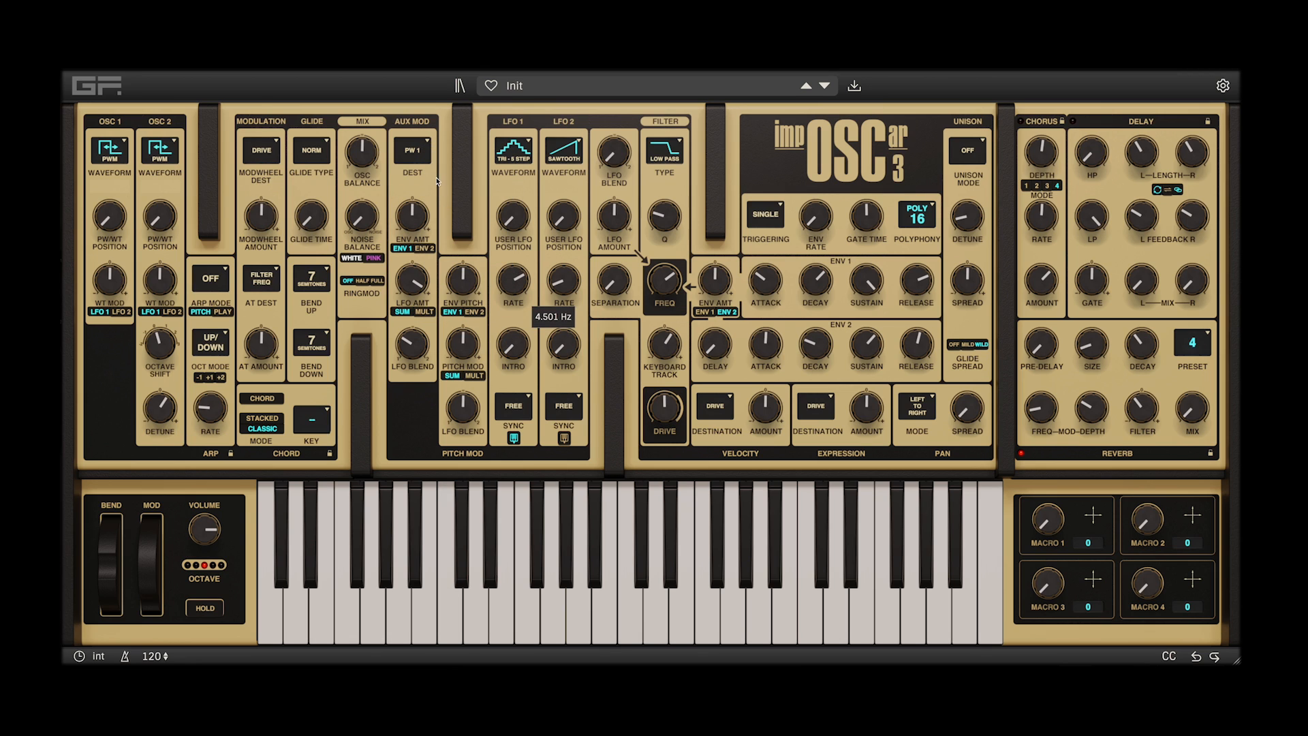
{"action": "left_click", "coordinate": [428, 143]}
{"action": "left_click", "coordinate": [443, 218]}
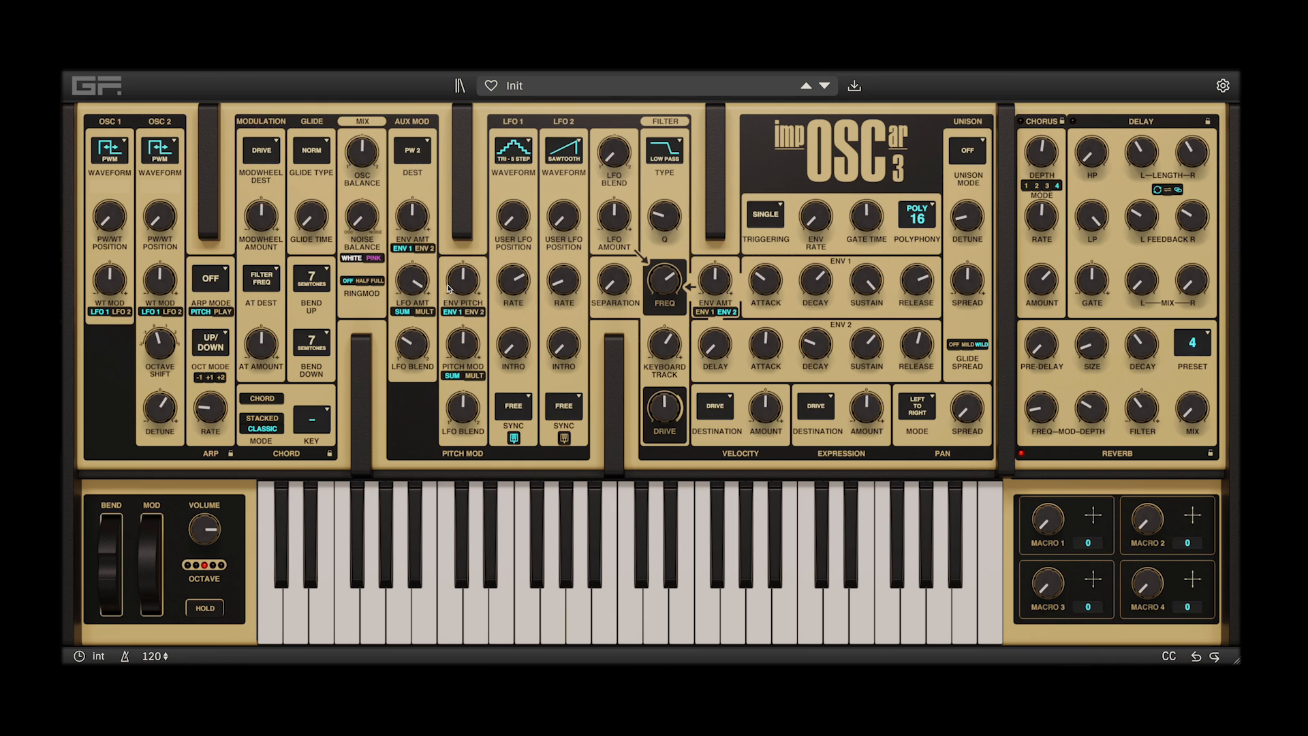
Route the aux modulation to PW 1 & 2 and reset Osc 2's detune to its default
{"action": "left_click", "coordinate": [430, 143]}
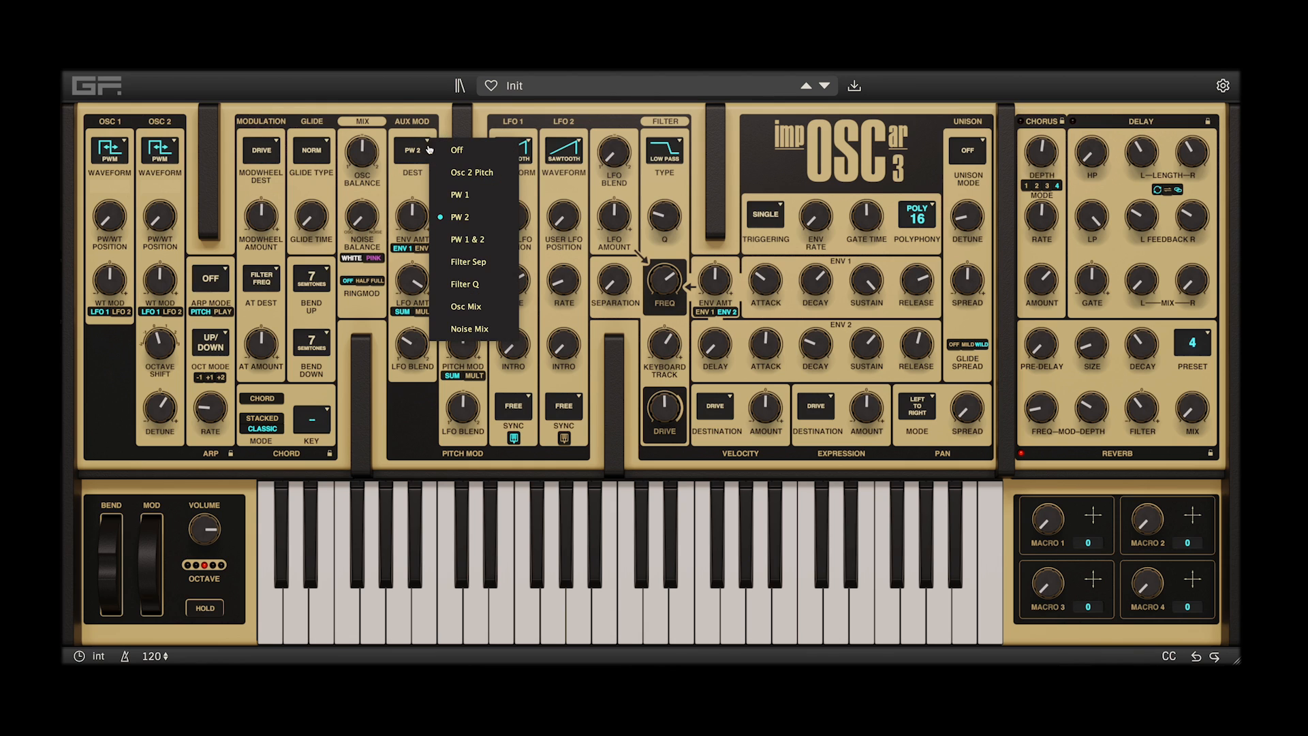
{"action": "left_click", "coordinate": [454, 236]}
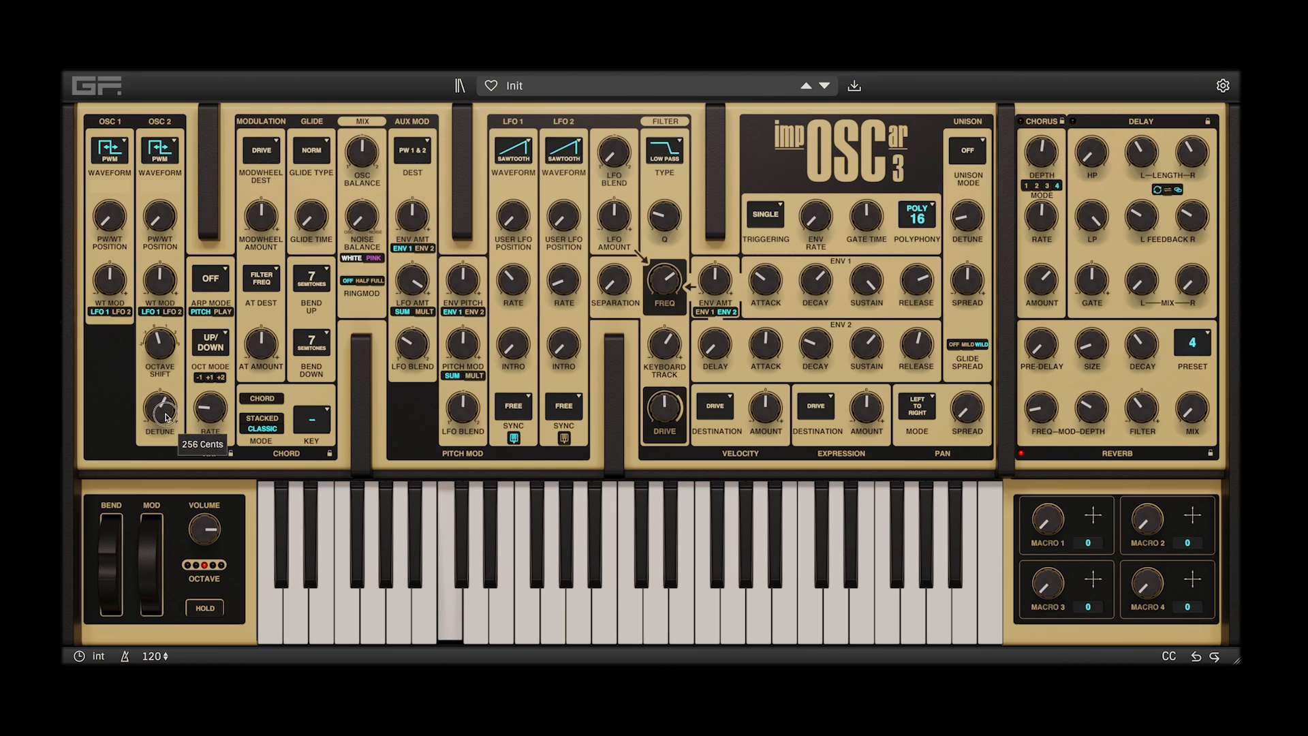
{"action": "double_click", "coordinate": [166, 416]}
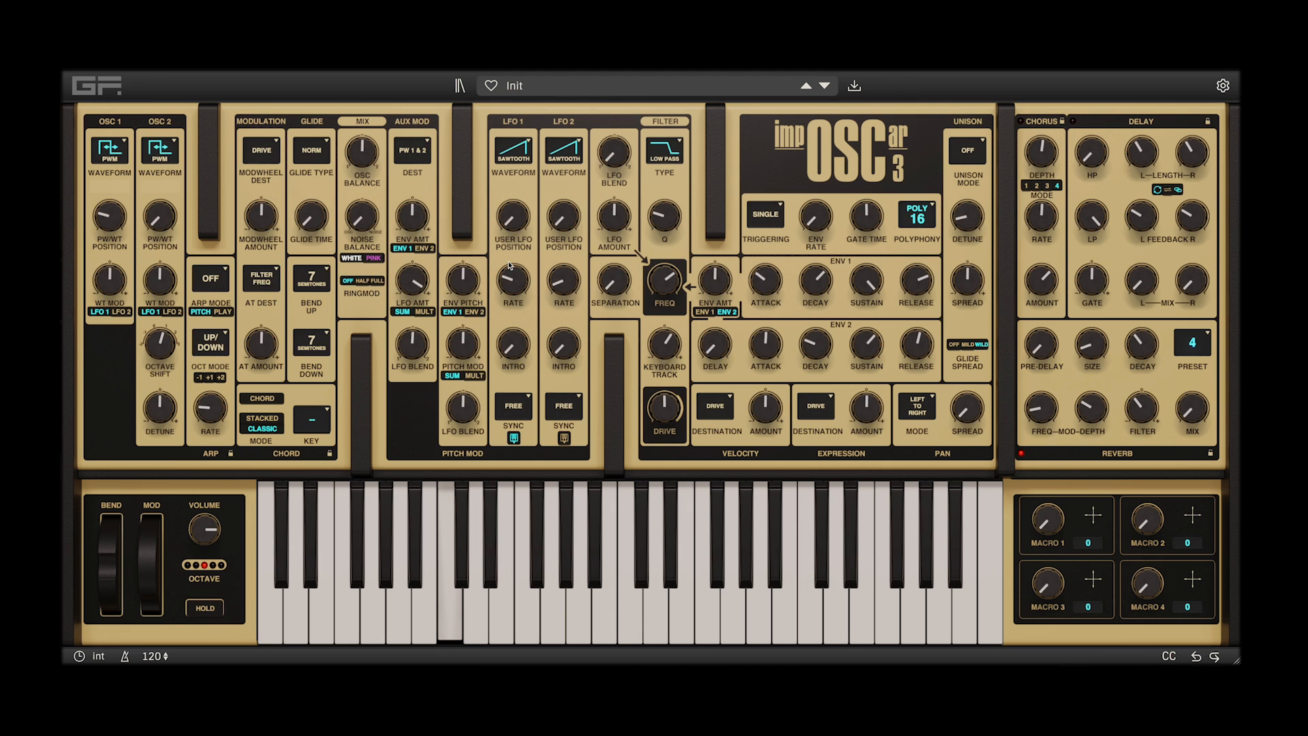
Audition LFO 1 rates such as 0.426, 0.704 and 0.157 Hz on the Filter Separation destination, with an aux LFO amount of 13.12 semitones
{"action": "left_click_drag", "start_coordinate": [512, 283], "coordinate": [522, 264]}
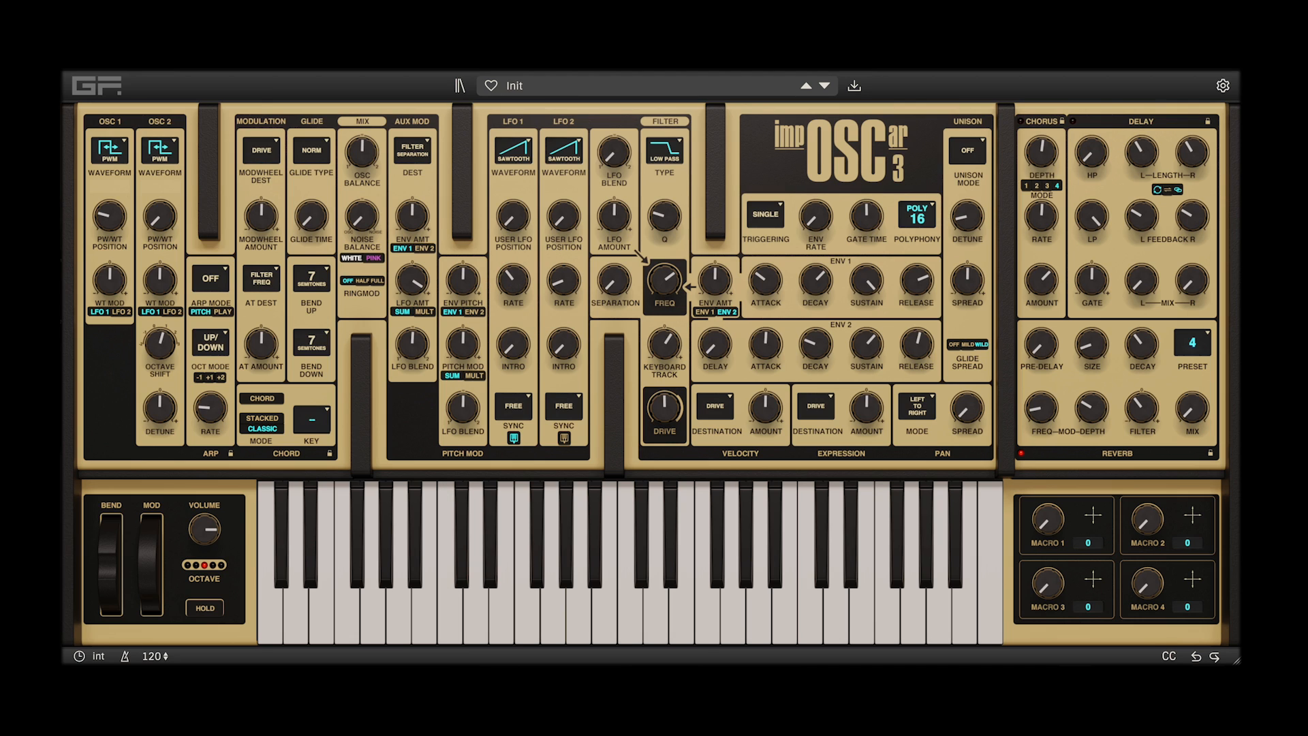
{"action": "left_click_drag", "start_coordinate": [513, 281], "coordinate": [514, 273]}
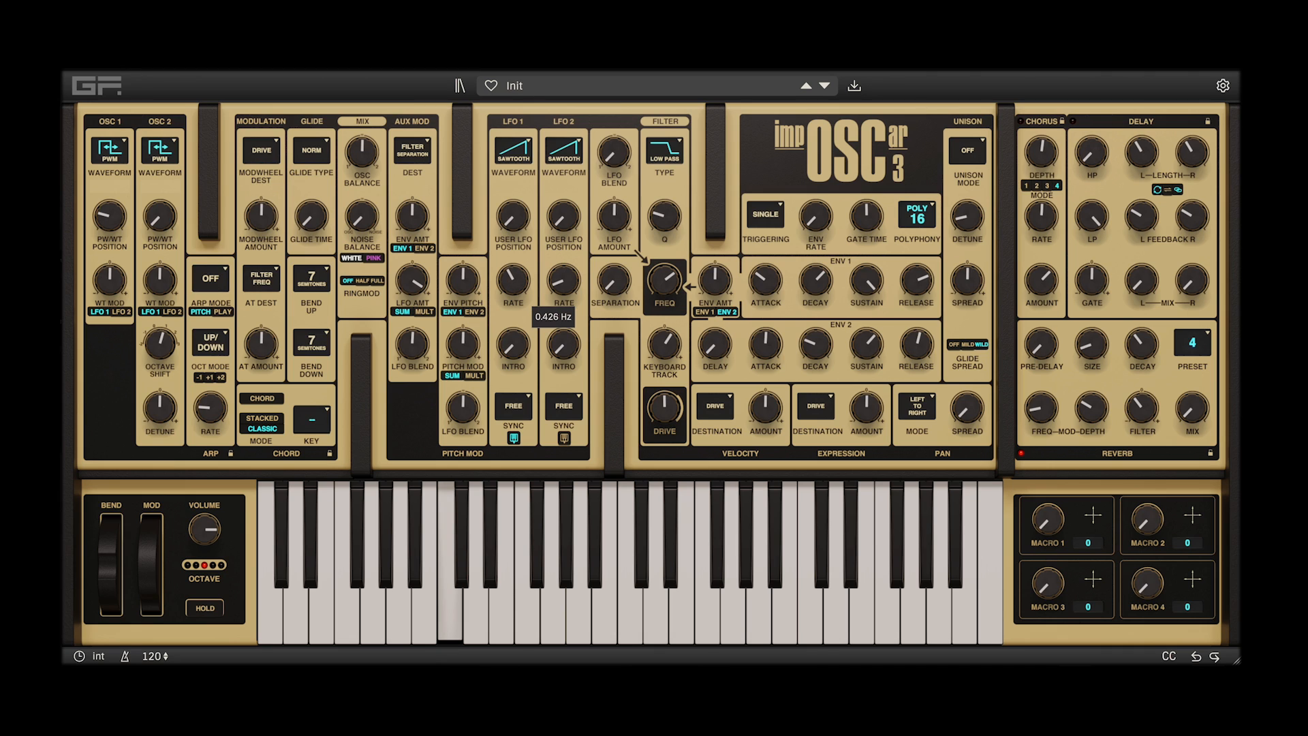
{"action": "left_click_drag", "start_coordinate": [513, 281], "coordinate": [513, 246]}
{"action": "mouse_move", "coordinate": [513, 281]}
{"action": "left_mouse_down"}
{"action": "mouse_move", "coordinate": [513, 308]}
{"action": "mouse_move", "coordinate": [513, 290]}
{"action": "left_mouse_up"}
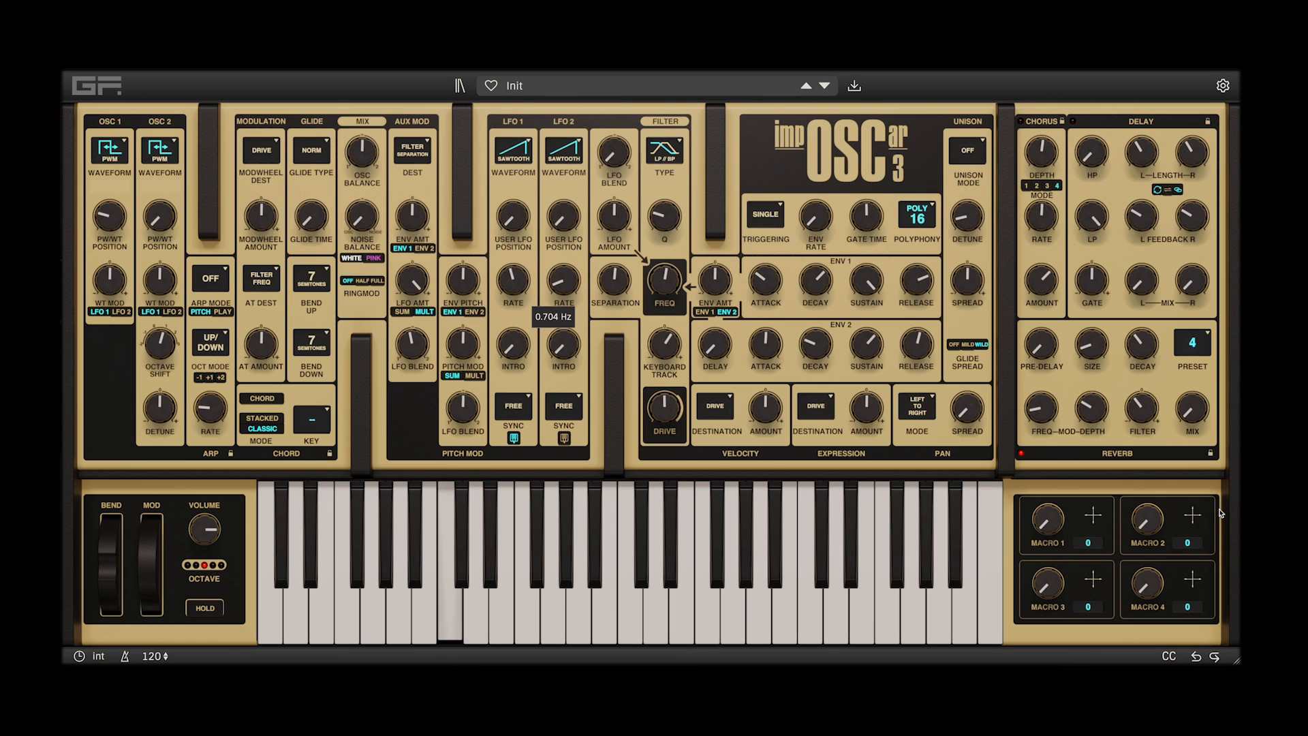
{"action": "left_click_drag", "start_coordinate": [513, 294], "coordinate": [513, 301]}
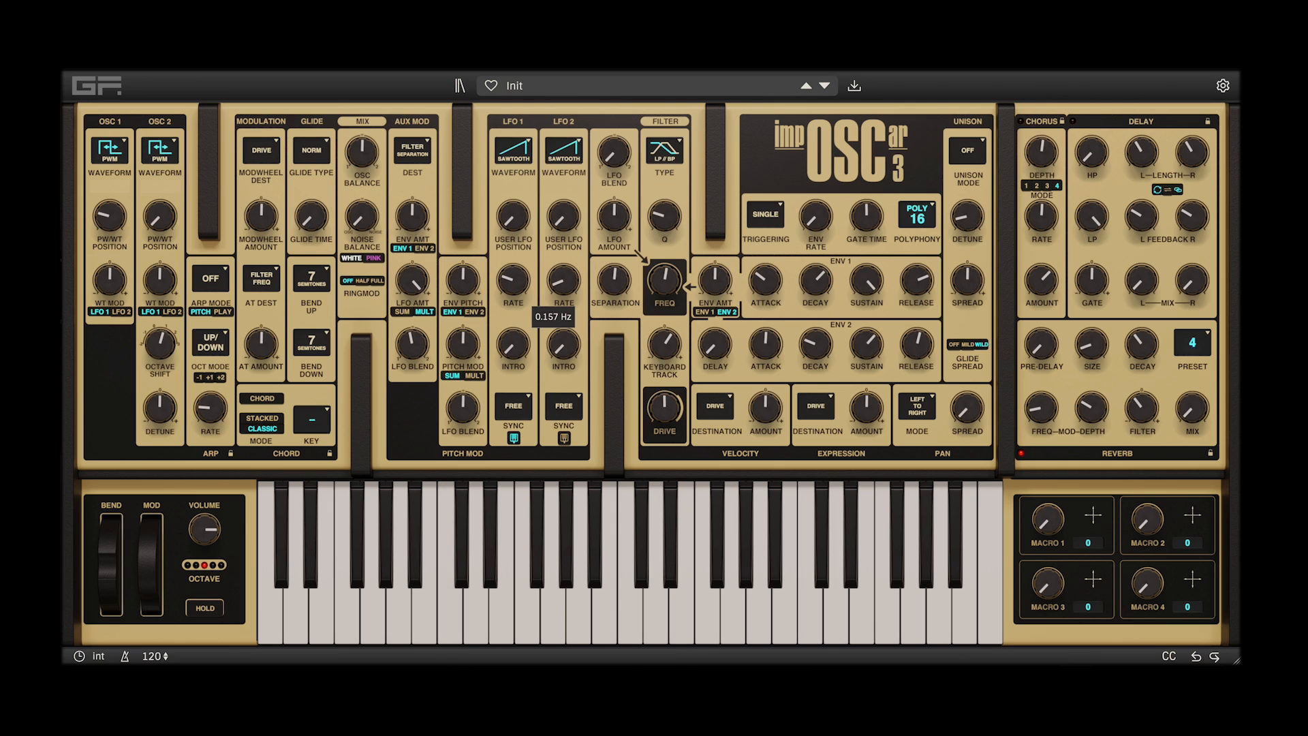
{"action": "left_click_drag", "start_coordinate": [412, 280], "coordinate": [412, 270]}
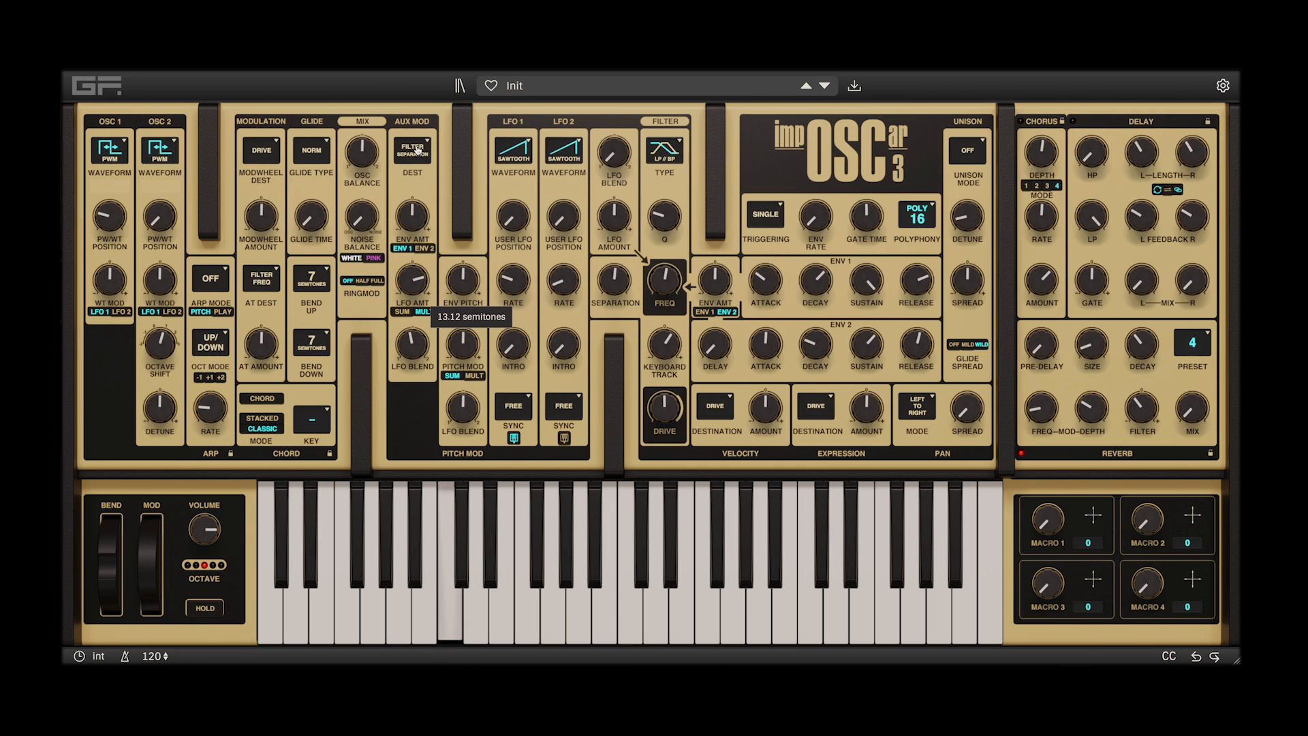
Route the aux modulation to Filter Q with an LFO amount of 0.60 Q, in Sum mode and blended toward LFO 2
{"action": "left_click", "coordinate": [416, 150]}
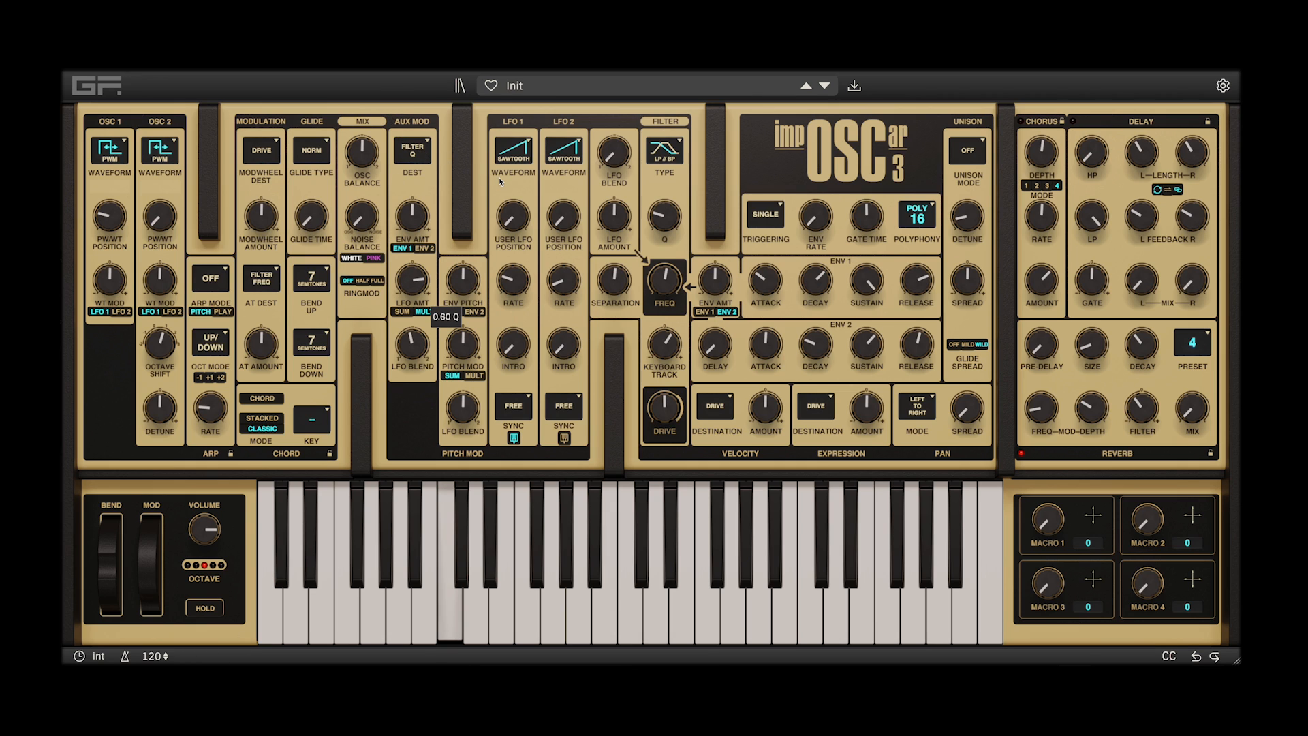
{"action": "left_click_drag", "start_coordinate": [412, 344], "coordinate": [412, 337]}
{"action": "left_click", "coordinate": [402, 312]}
Raise the rates of LFO 1 and LFO 2 for the Filter Q modulation
{"action": "left_click_drag", "start_coordinate": [513, 280], "coordinate": [513, 244]}
{"action": "left_click_drag", "start_coordinate": [563, 280], "coordinate": [529, 258]}
{"action": "left_click", "coordinate": [518, 281]}
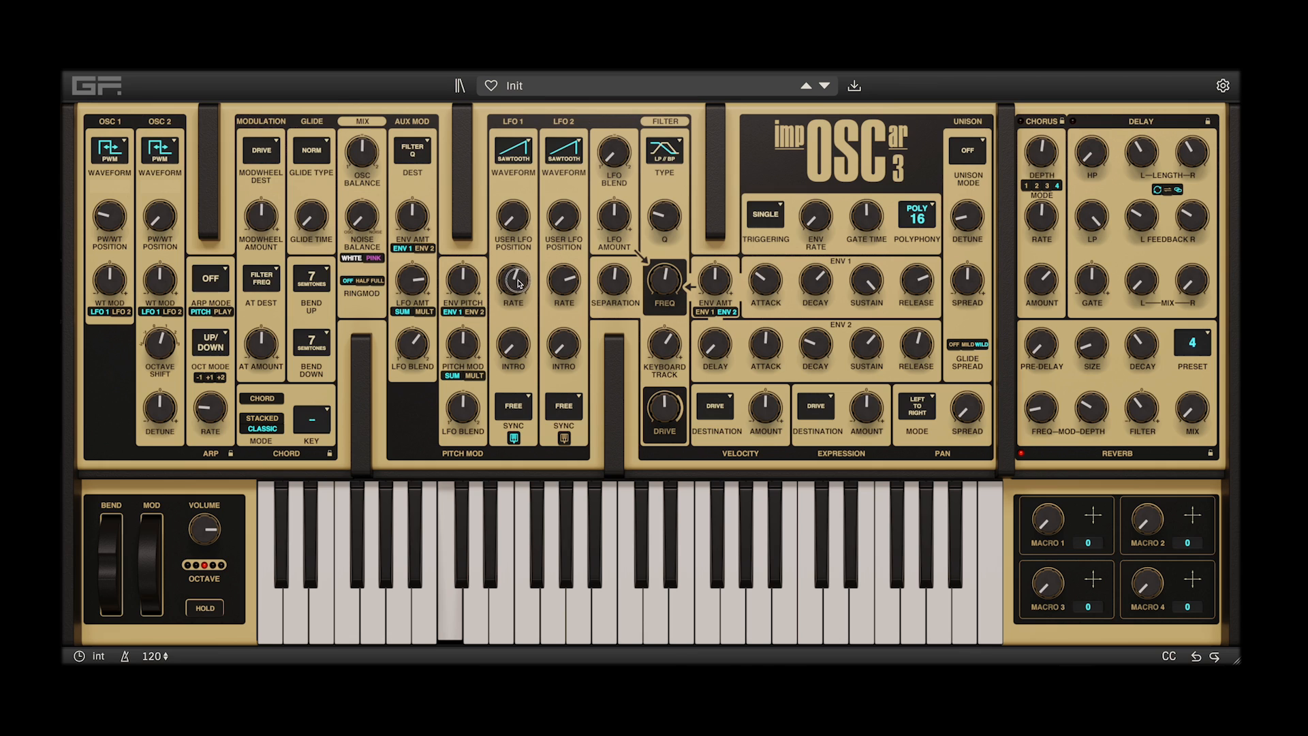
{"action": "left_click_drag", "start_coordinate": [518, 279], "coordinate": [517, 276]}
Lower the filter frequency and raise the filter's Q
{"action": "left_click_drag", "start_coordinate": [663, 277], "coordinate": [662, 291]}
{"action": "left_click", "coordinate": [662, 215]}
{"action": "left_click_drag", "start_coordinate": [662, 215], "coordinate": [667, 207]}
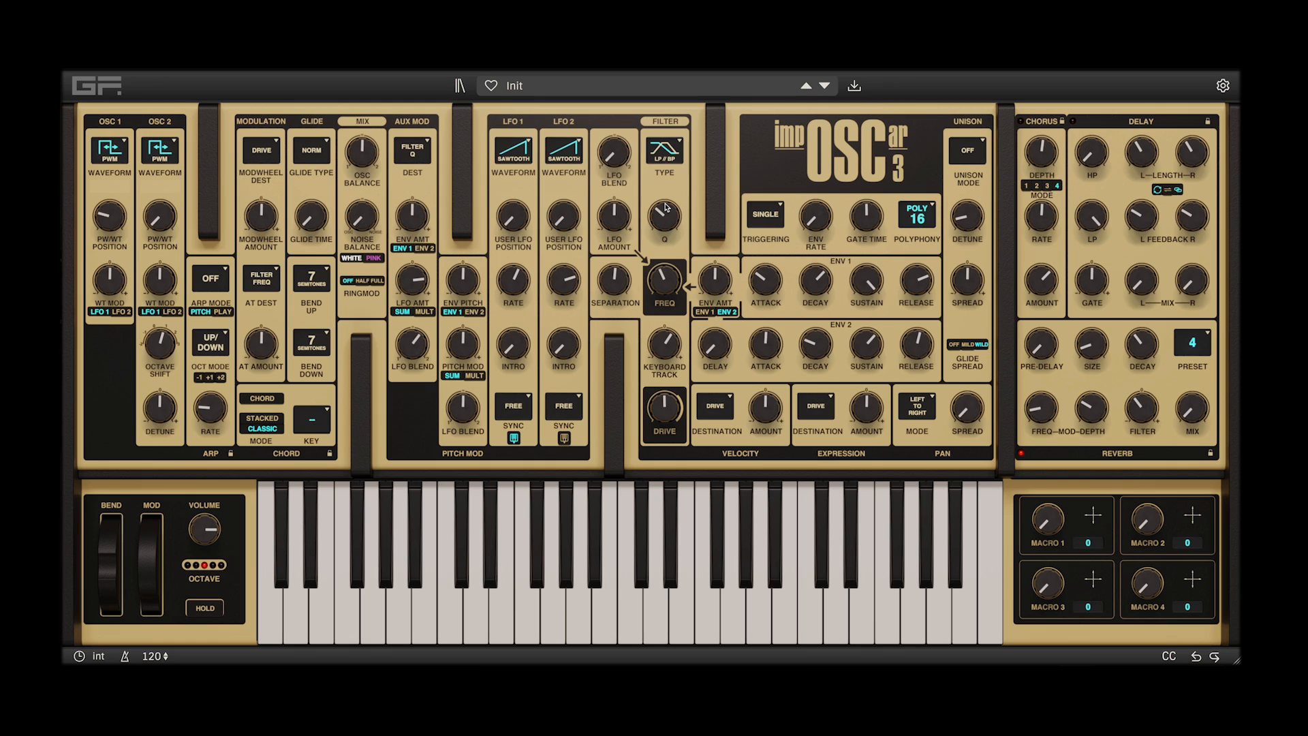
Route the aux modulation to Osc Mix, recentre the oscillator balance and set the aux LFO amount to 100%
{"action": "left_click", "coordinate": [413, 154]}
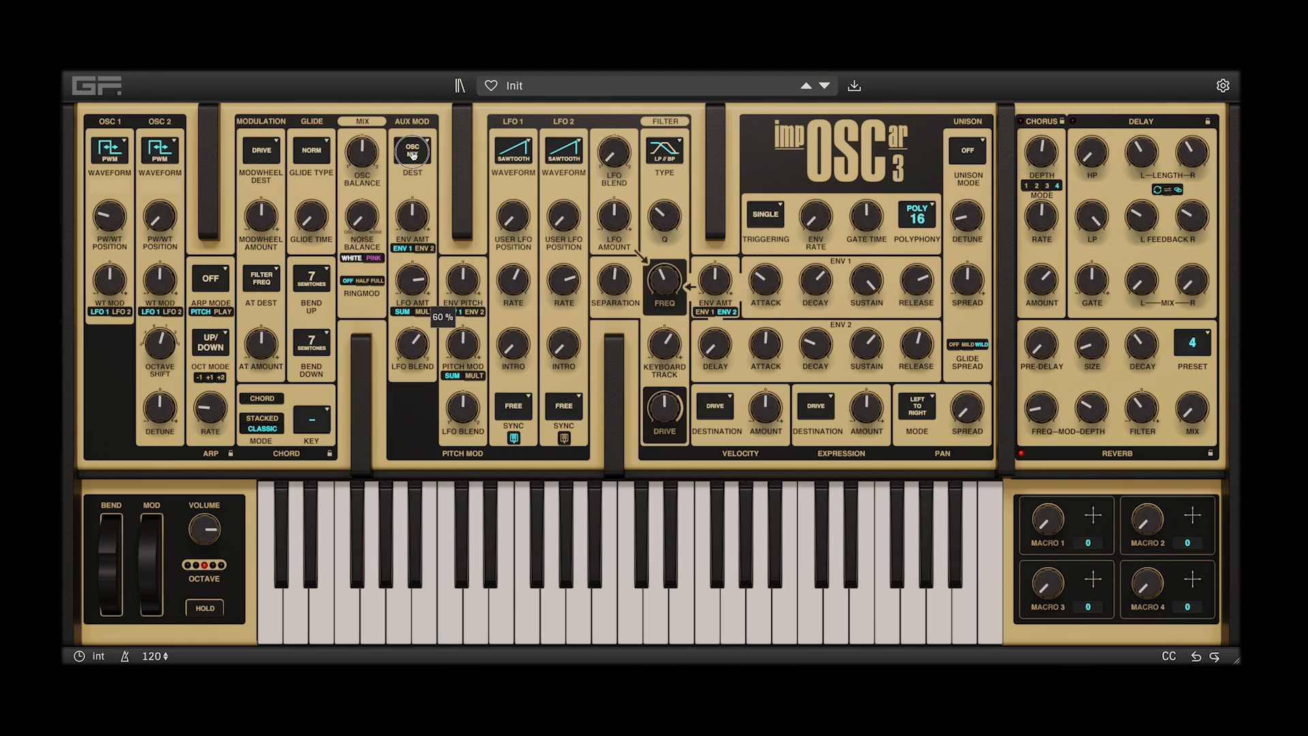
{"action": "left_click", "coordinate": [413, 154]}
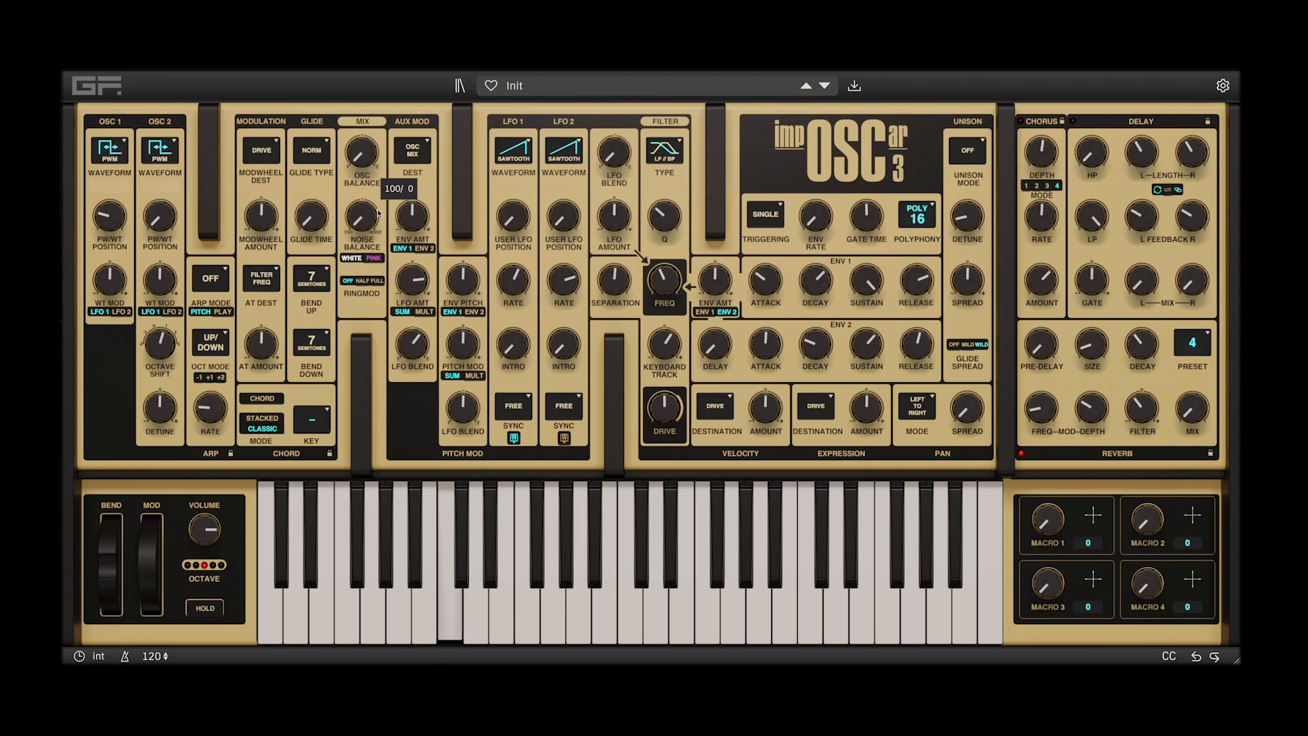
{"action": "left_click_drag", "start_coordinate": [363, 155], "coordinate": [366, 95]}
{"action": "left_click_drag", "start_coordinate": [415, 282], "coordinate": [420, 246]}
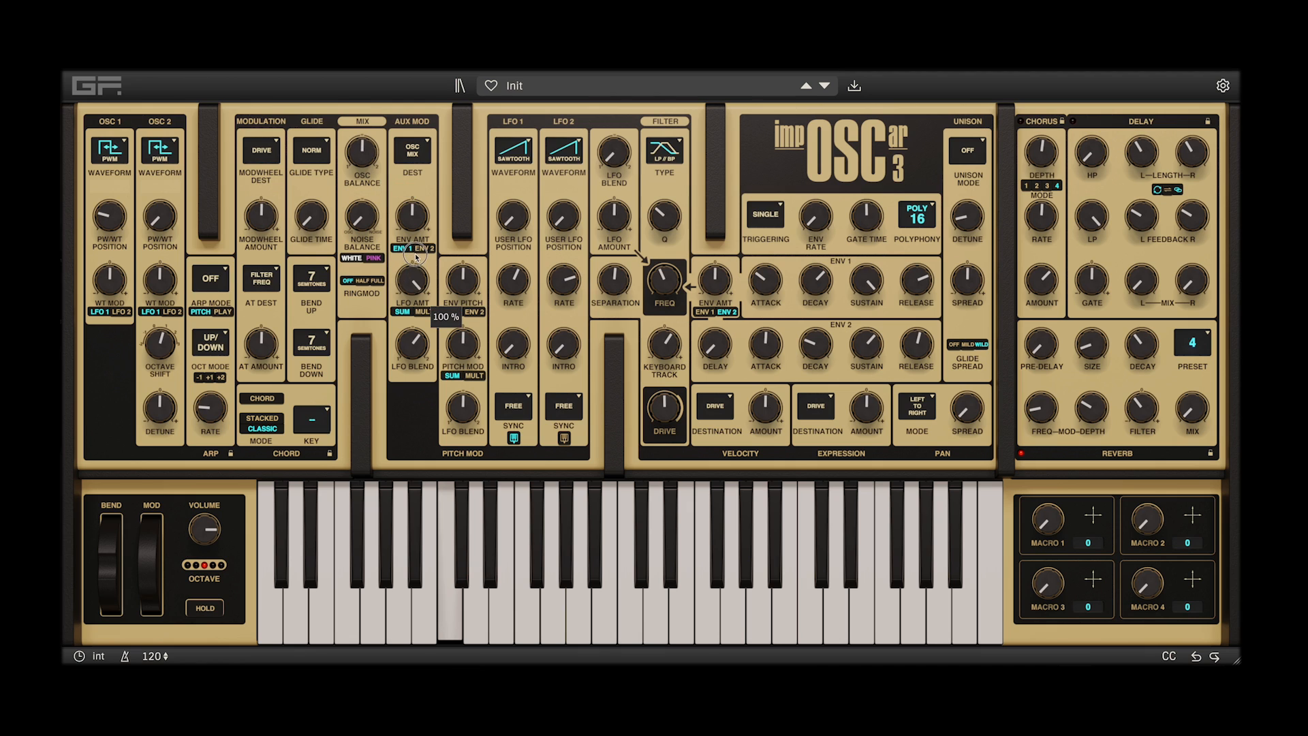
Shift the aux LFO blend toward LFO 1, lower LFO 2's rate, and try an aux envelope amount of -23% before resetting it
{"action": "left_click_drag", "start_coordinate": [414, 344], "coordinate": [411, 373]}
{"action": "left_click_drag", "start_coordinate": [564, 280], "coordinate": [564, 355]}
{"action": "left_click_drag", "start_coordinate": [414, 230], "coordinate": [403, 238]}
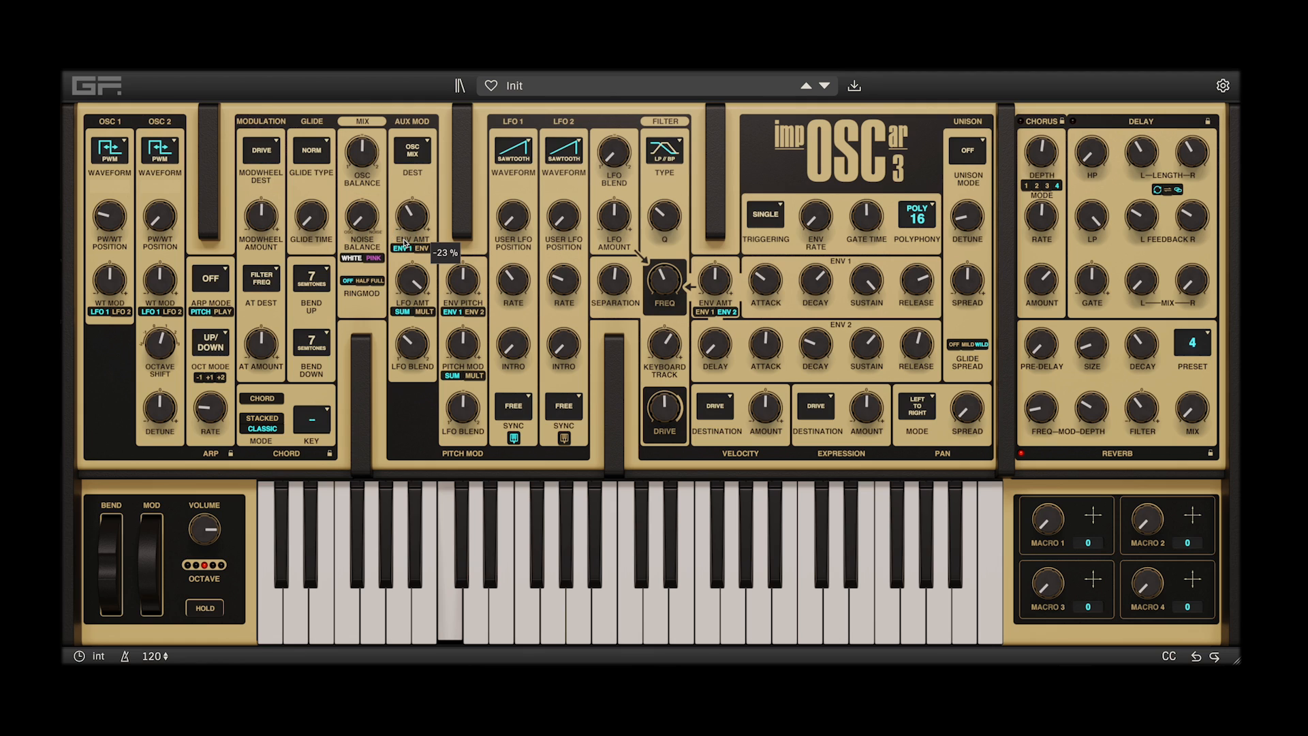
{"action": "double_click", "coordinate": [414, 231]}
Compare the aux LFO blend at 36/64 and fully toward LFO 1, with LFO 1's rate raised on the Saw 4 step waveform
{"action": "left_click_drag", "start_coordinate": [413, 349], "coordinate": [432, 308]}
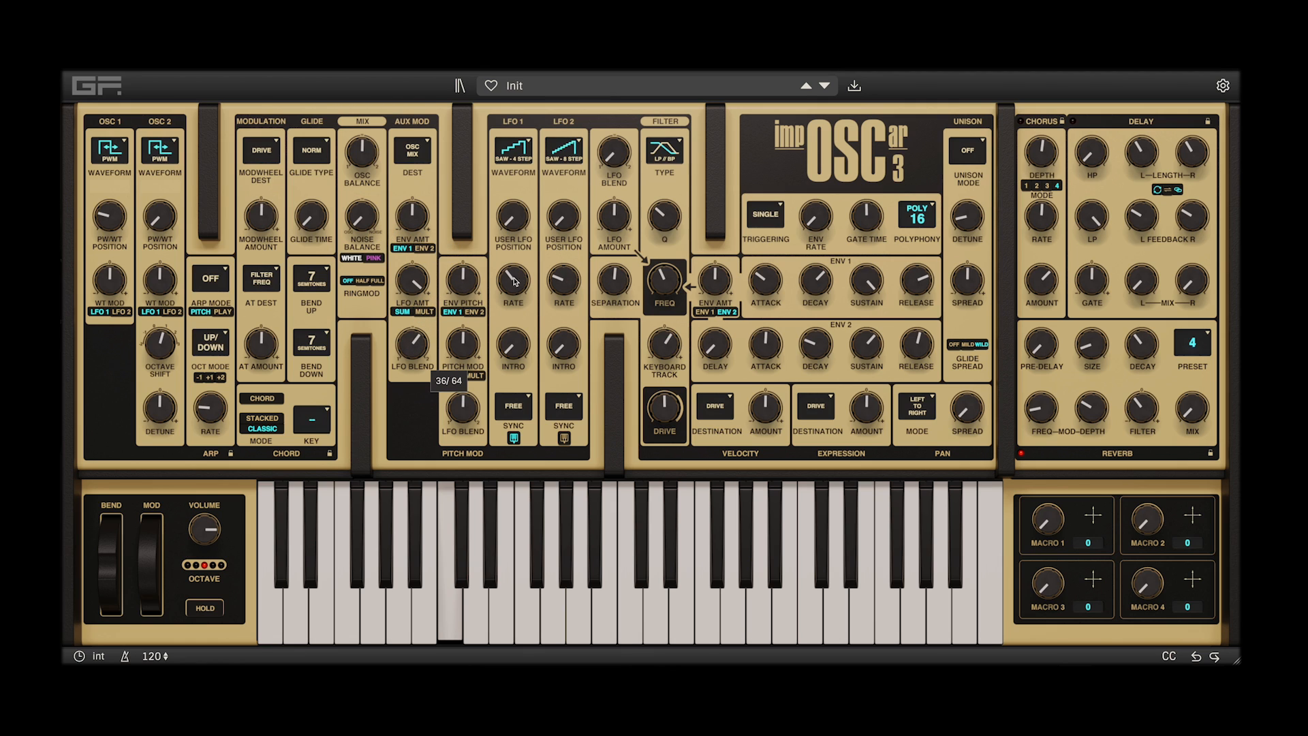
{"action": "left_click_drag", "start_coordinate": [515, 282], "coordinate": [532, 251]}
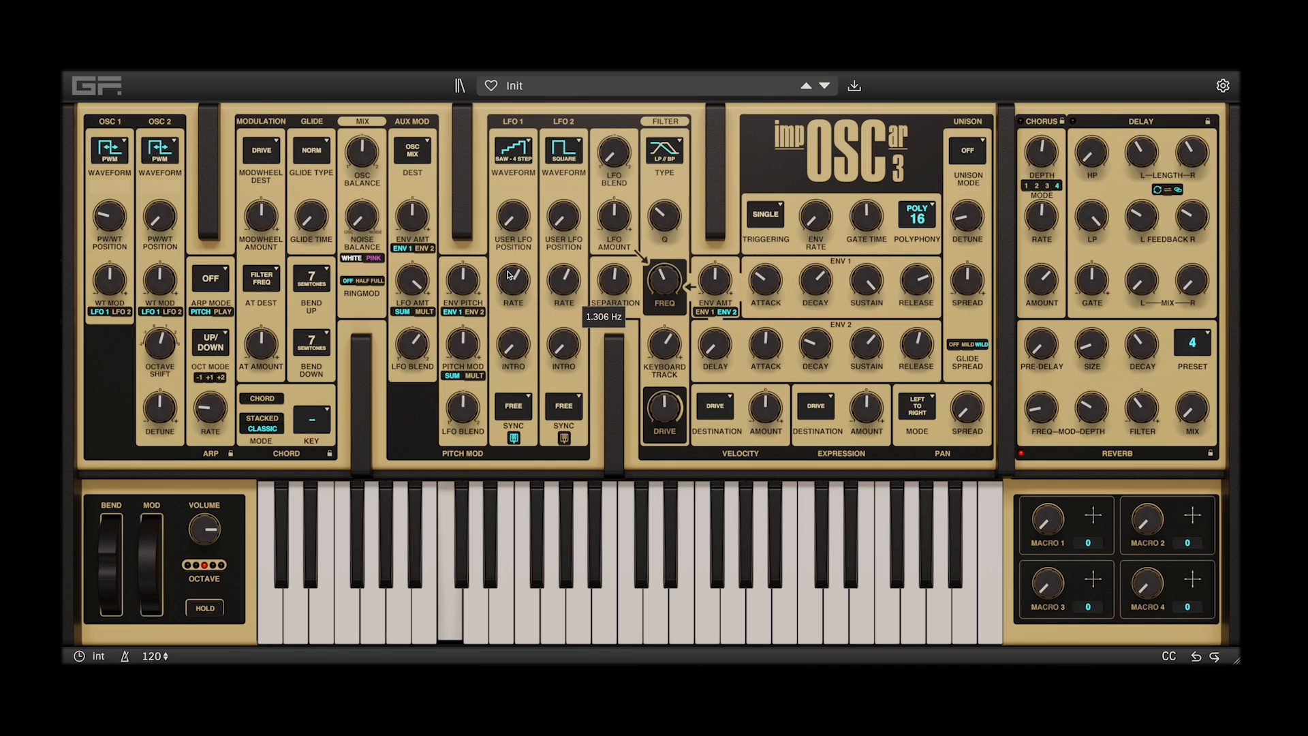
{"action": "left_click_drag", "start_coordinate": [420, 344], "coordinate": [402, 379]}
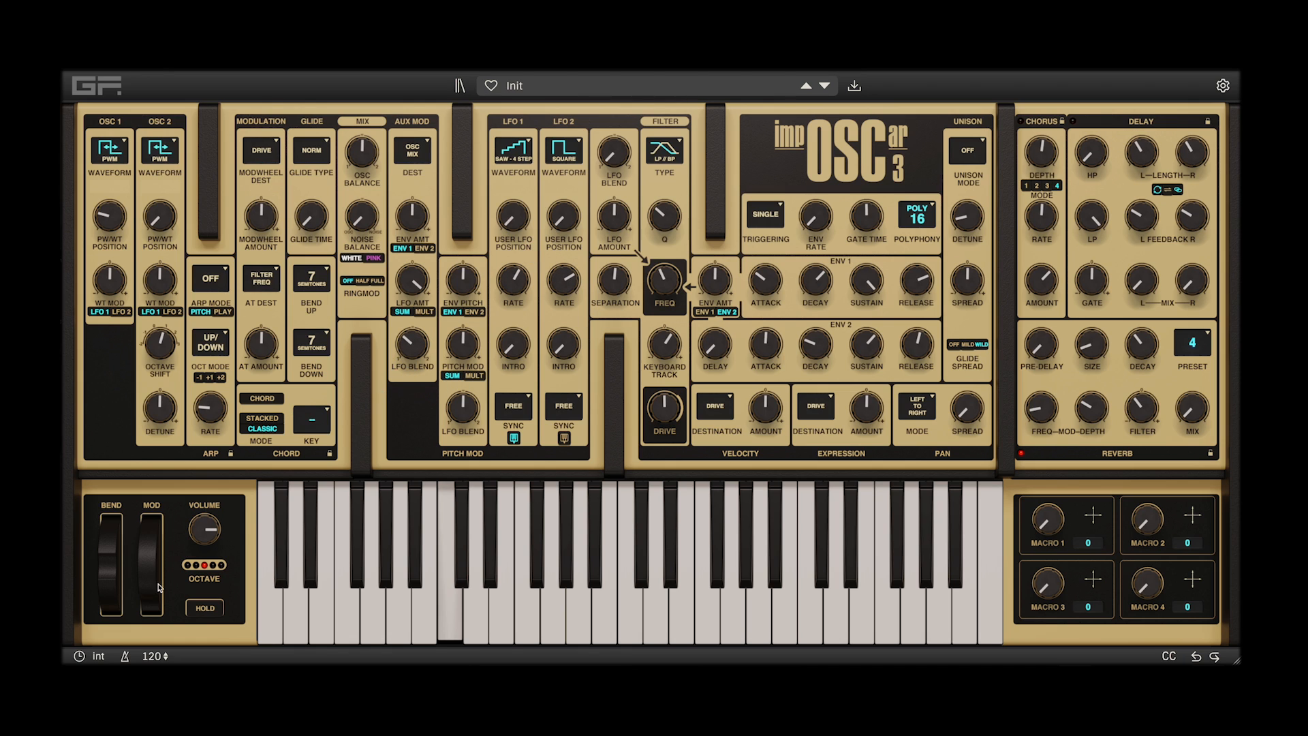
Lower the filter frequency and route the aux modulation to Noise Mix with the noise balance at 85/15
{"action": "mouse_move", "coordinate": [668, 286]}
{"action": "left_mouse_down"}
{"action": "mouse_move", "coordinate": [678, 268]}
{"action": "mouse_move", "coordinate": [653, 305]}
{"action": "left_mouse_up"}
{"action": "left_click", "coordinate": [417, 150]}
{"action": "left_click_drag", "start_coordinate": [372, 217], "coordinate": [372, 241]}
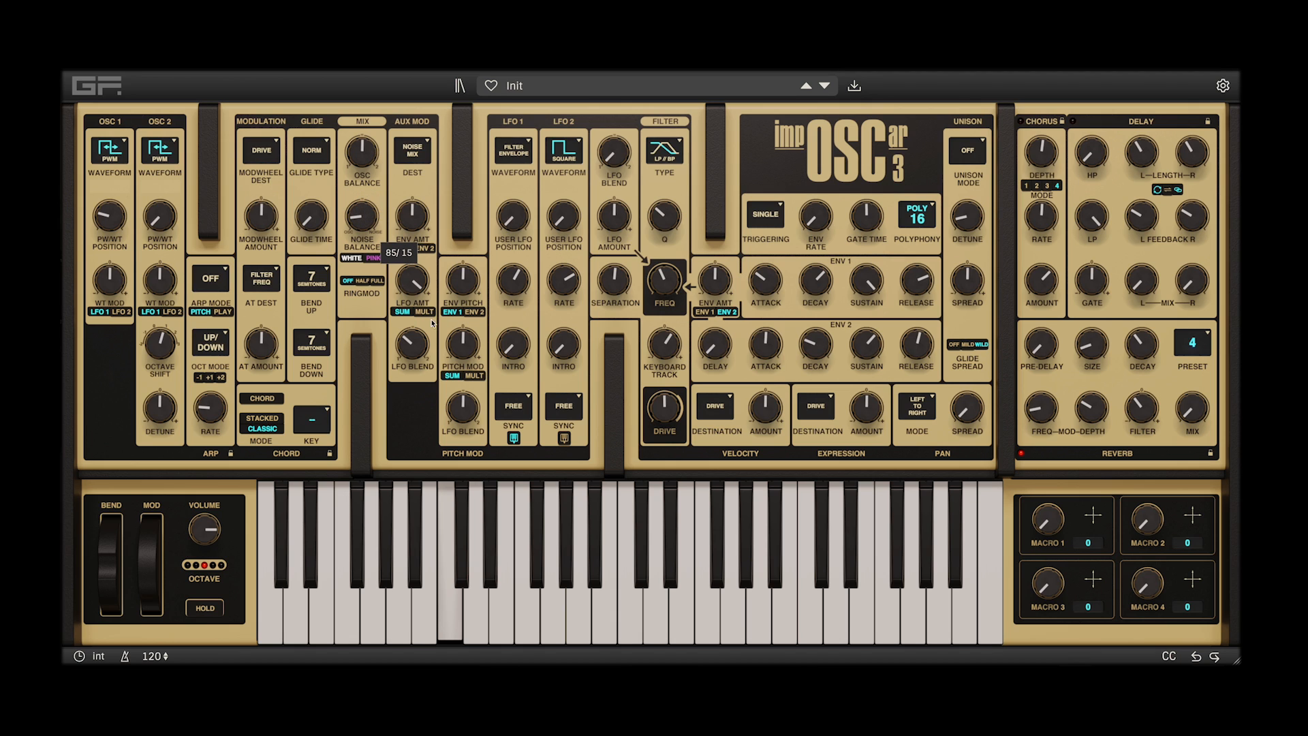
Set the aux LFO amount to -100%, and adjust the aux LFO blend and the noise balance
{"action": "left_click_drag", "start_coordinate": [415, 286], "coordinate": [421, 341]}
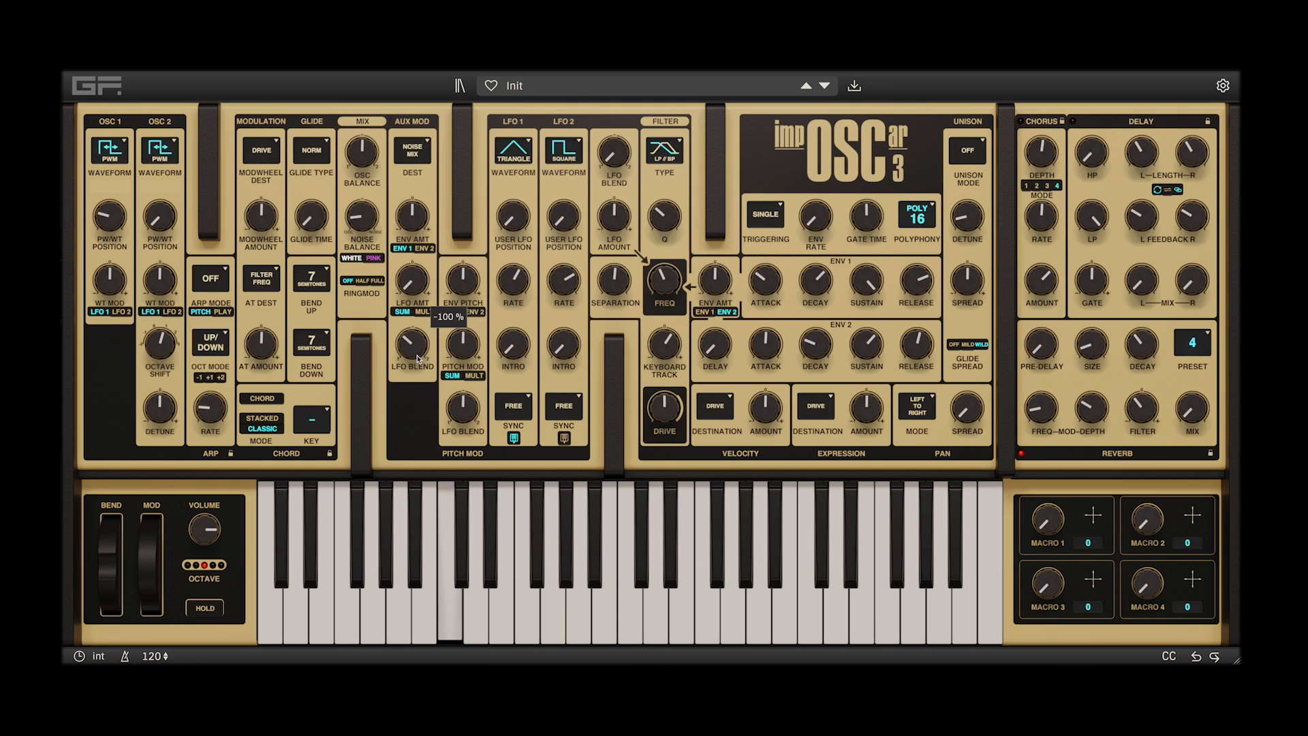
{"action": "left_click_drag", "start_coordinate": [412, 344], "coordinate": [411, 321]}
{"action": "left_click_drag", "start_coordinate": [361, 217], "coordinate": [382, 175]}
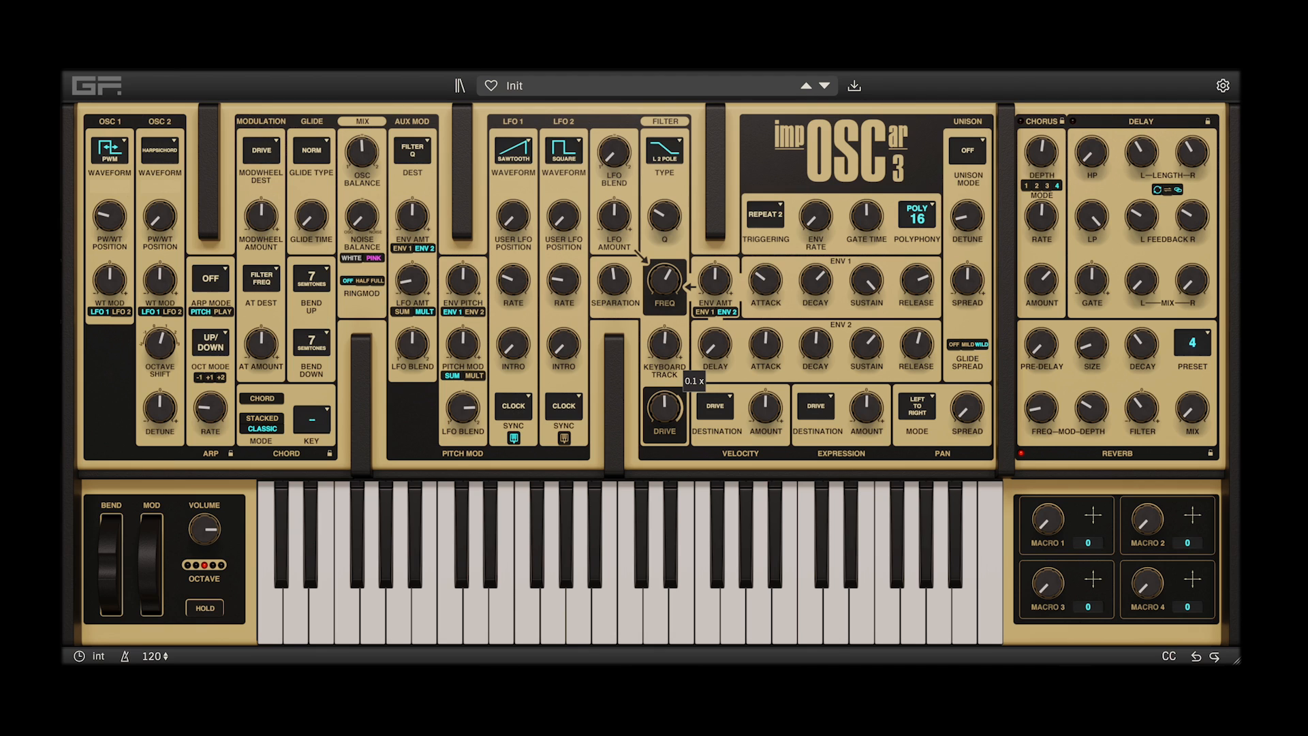
Adjust the Filter Q aux LFO amount and filter frequency, and set the clock-synced LFO 2's rate to 9.000 Cycles/B
{"action": "left_click_drag", "start_coordinate": [412, 279], "coordinate": [412, 265]}
{"action": "left_click_drag", "start_coordinate": [664, 280], "coordinate": [664, 295]}
{"action": "left_click_drag", "start_coordinate": [564, 280], "coordinate": [564, 271]}
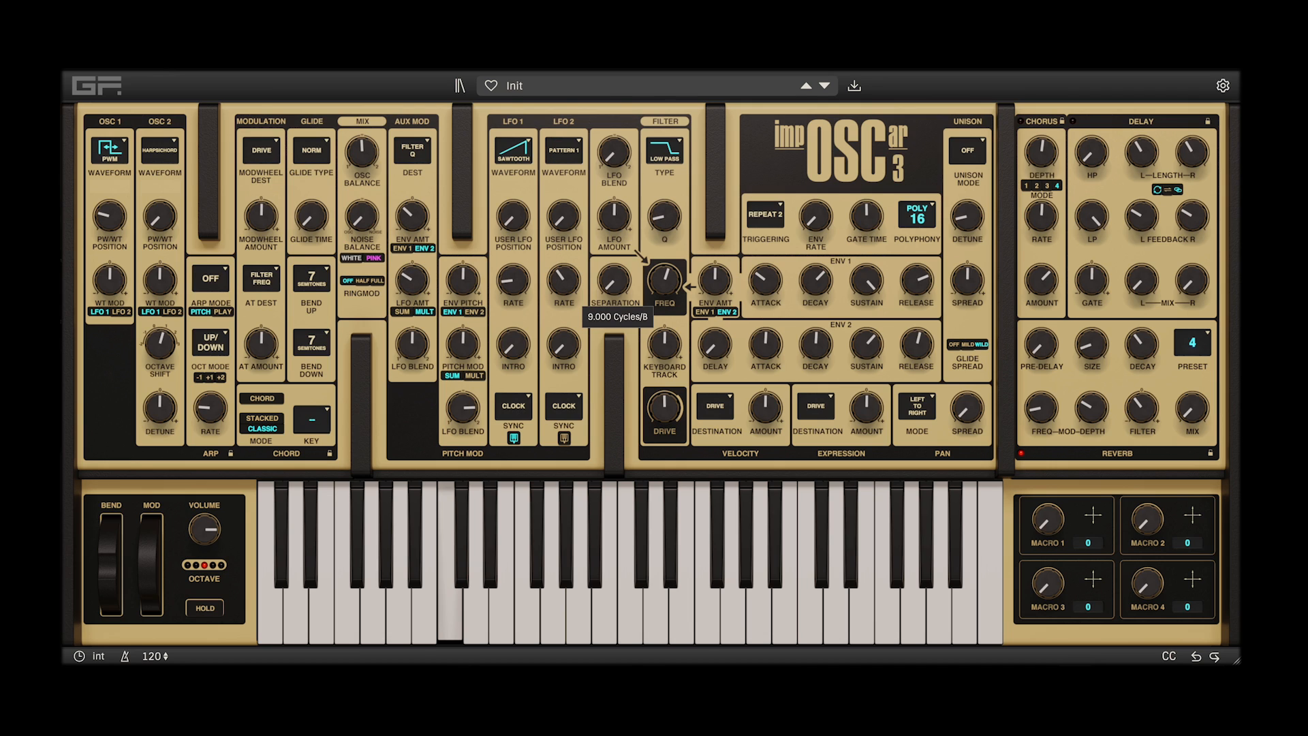
{"action": "left_click_drag", "start_coordinate": [564, 271], "coordinate": [565, 267]}
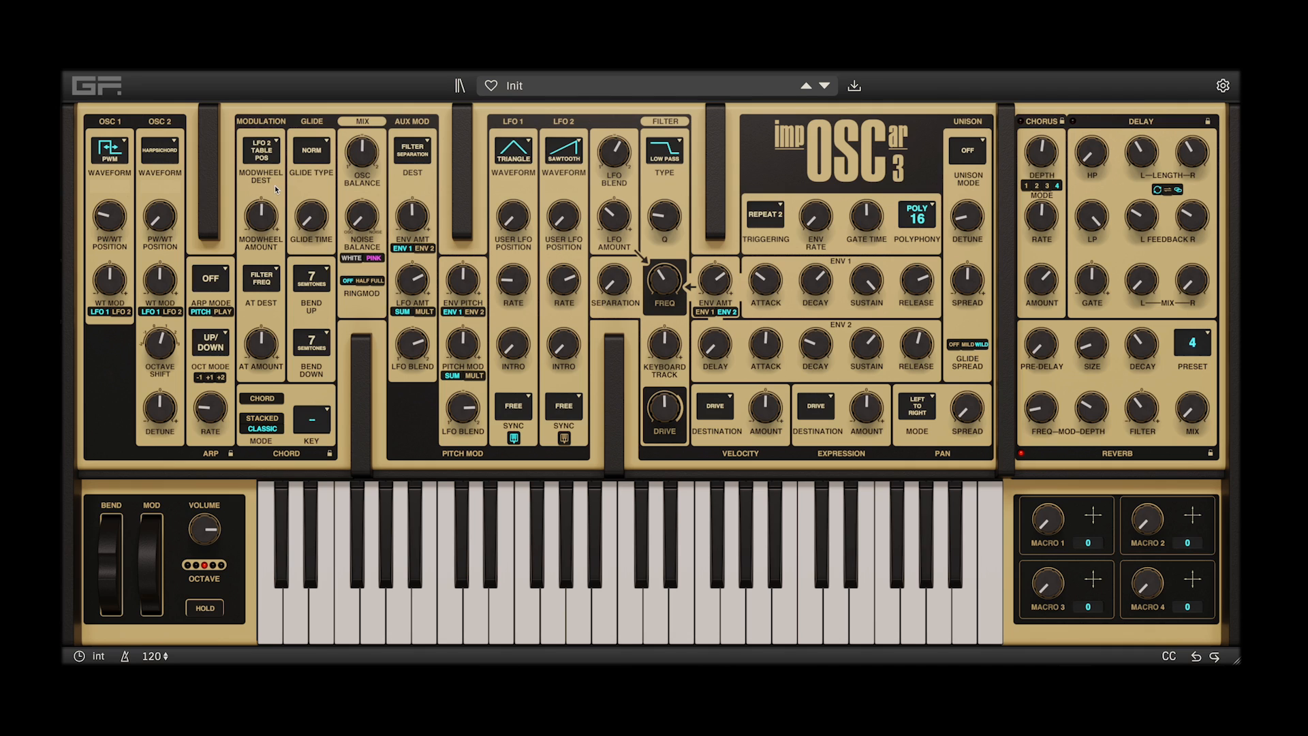
Set the mod wheel destination to Aux Amount
{"action": "scroll", "coordinate": [275, 186], "scroll_direction": "down", "scroll_amount": 1}
{"action": "scroll", "coordinate": [276, 190], "scroll_direction": "down", "scroll_amount": 1}
{"action": "scroll", "coordinate": [275, 190], "scroll_direction": "down", "scroll_amount": 1}
{"action": "scroll", "coordinate": [276, 190], "scroll_direction": "down", "scroll_amount": 1}
Browse the expression and velocity destinations, try Release from the impOSCar2 Legacy options for velocity, and return it to Drive
{"action": "left_click", "coordinate": [833, 402]}
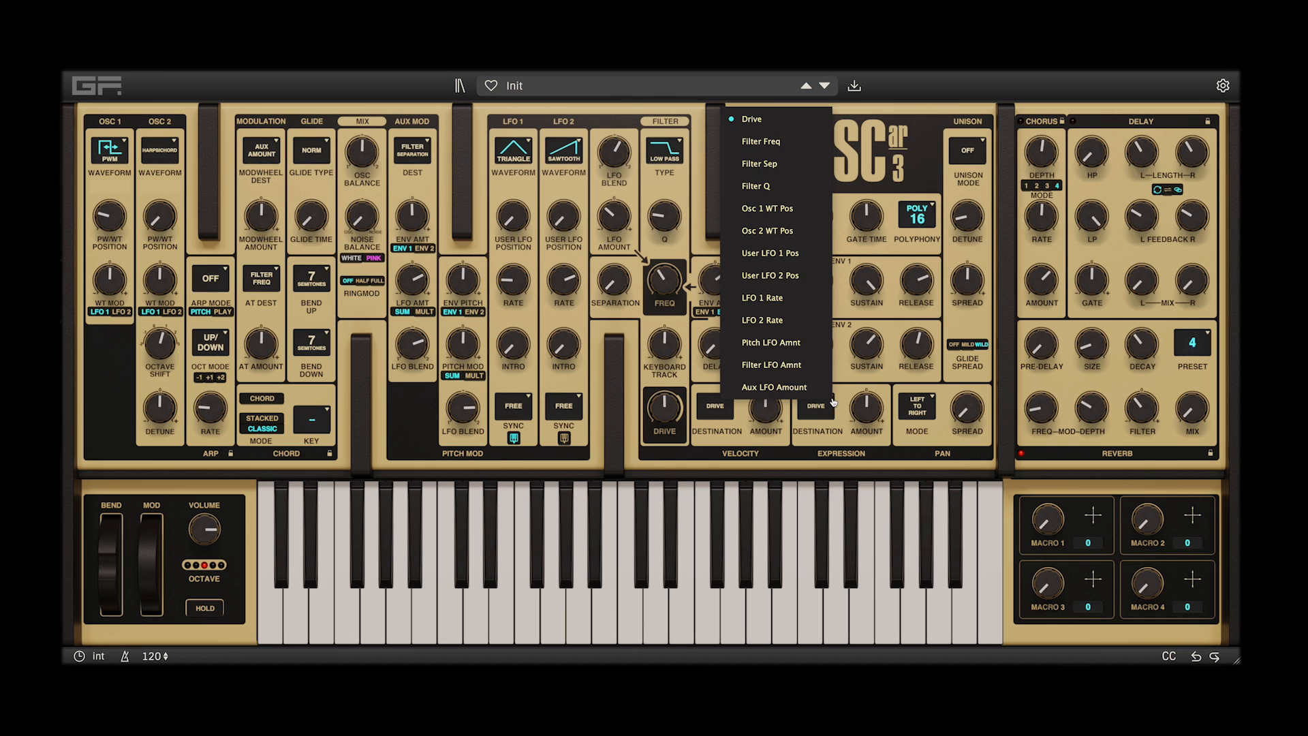
{"action": "left_click", "coordinate": [737, 434]}
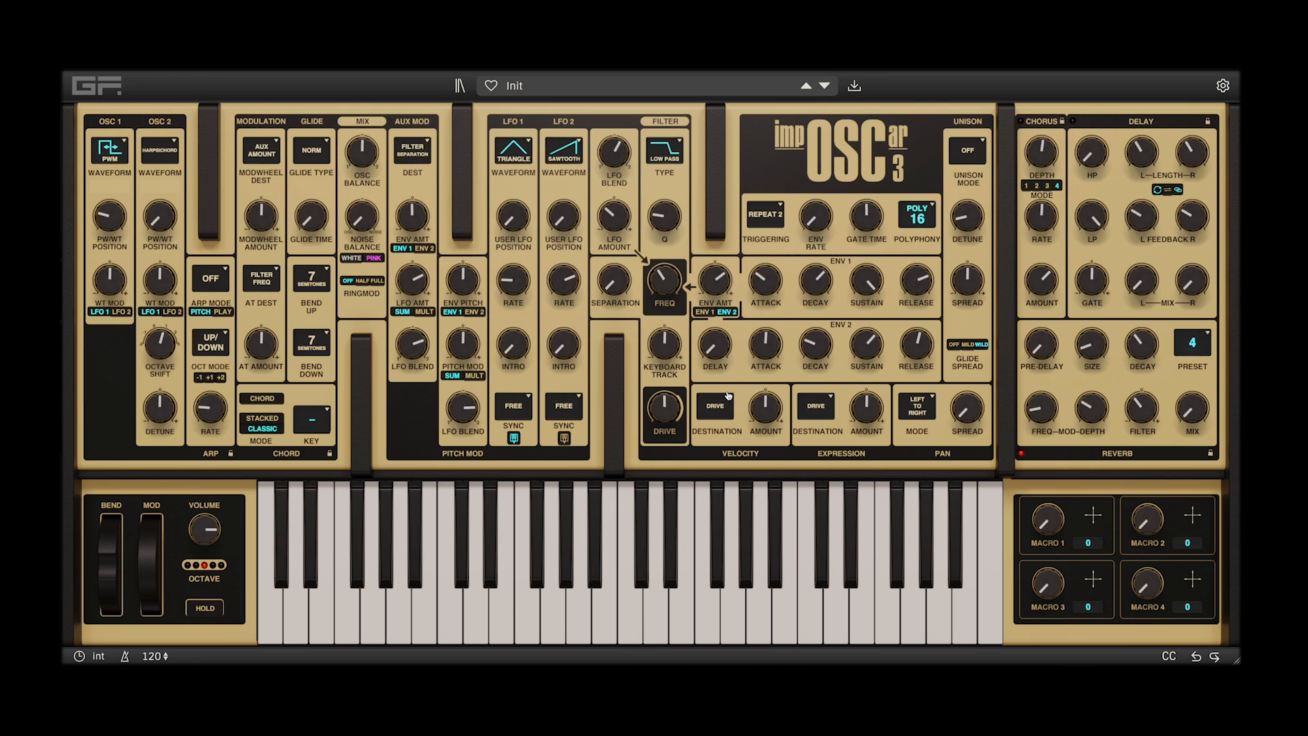
{"action": "left_click", "coordinate": [728, 399]}
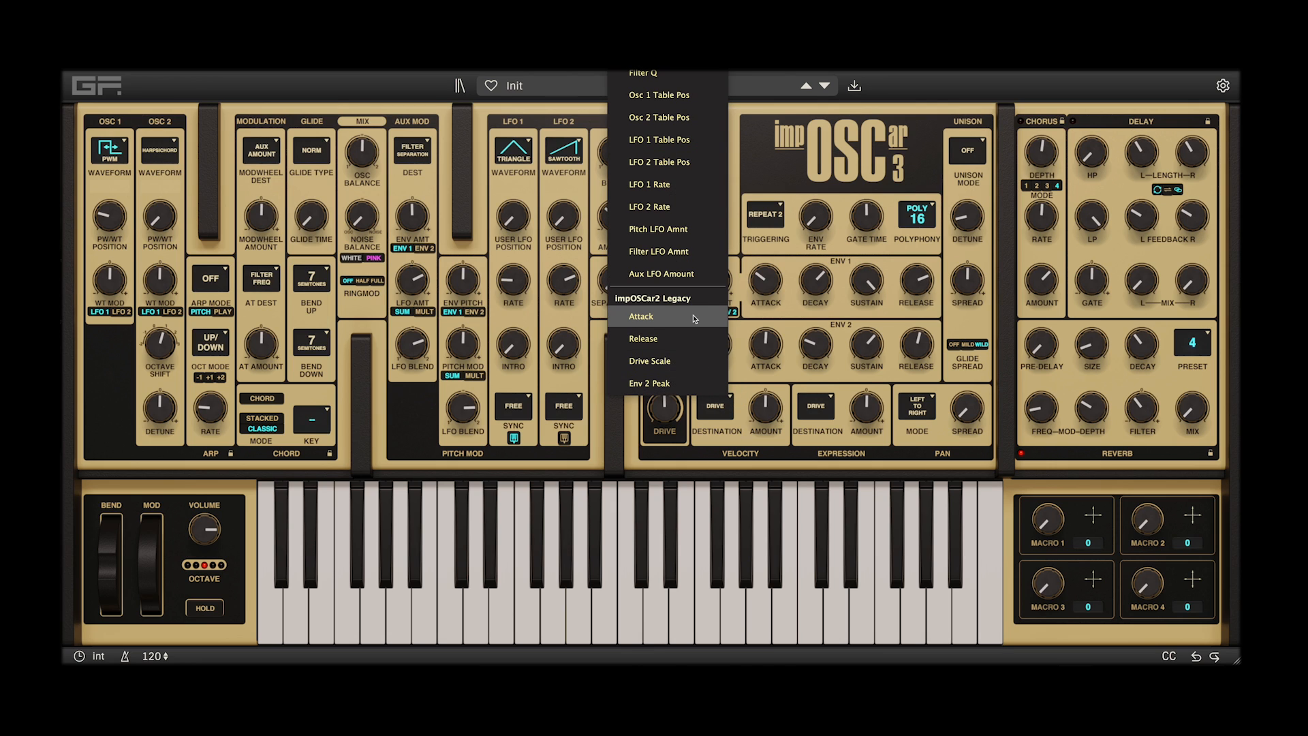
{"action": "left_click", "coordinate": [694, 317]}
{"action": "left_click", "coordinate": [708, 412]}
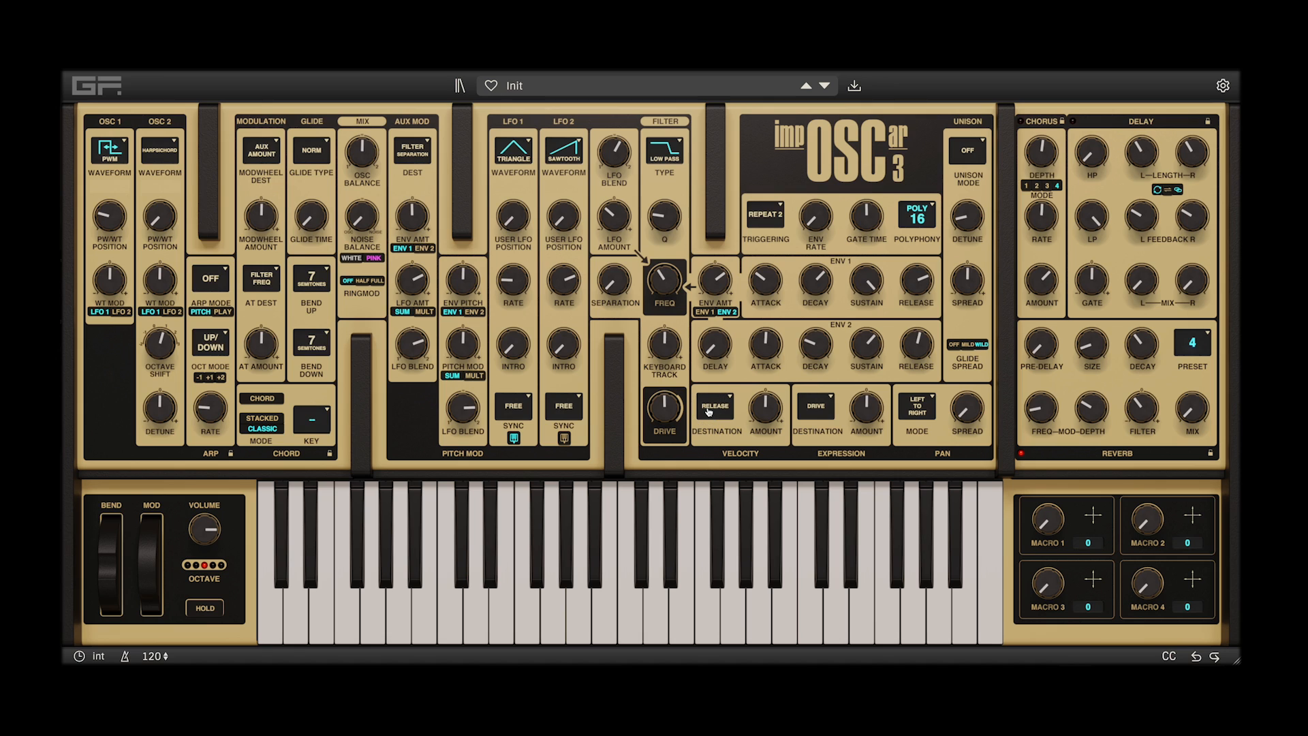
{"action": "left_click", "coordinate": [709, 411]}
{"action": "left_click", "coordinate": [716, 415]}
{"action": "left_click", "coordinate": [716, 415]}
Reset the filter LFO blend to 50/50 and return the filter and aux LFO amounts to their defaults
{"action": "double_click", "coordinate": [615, 152]}
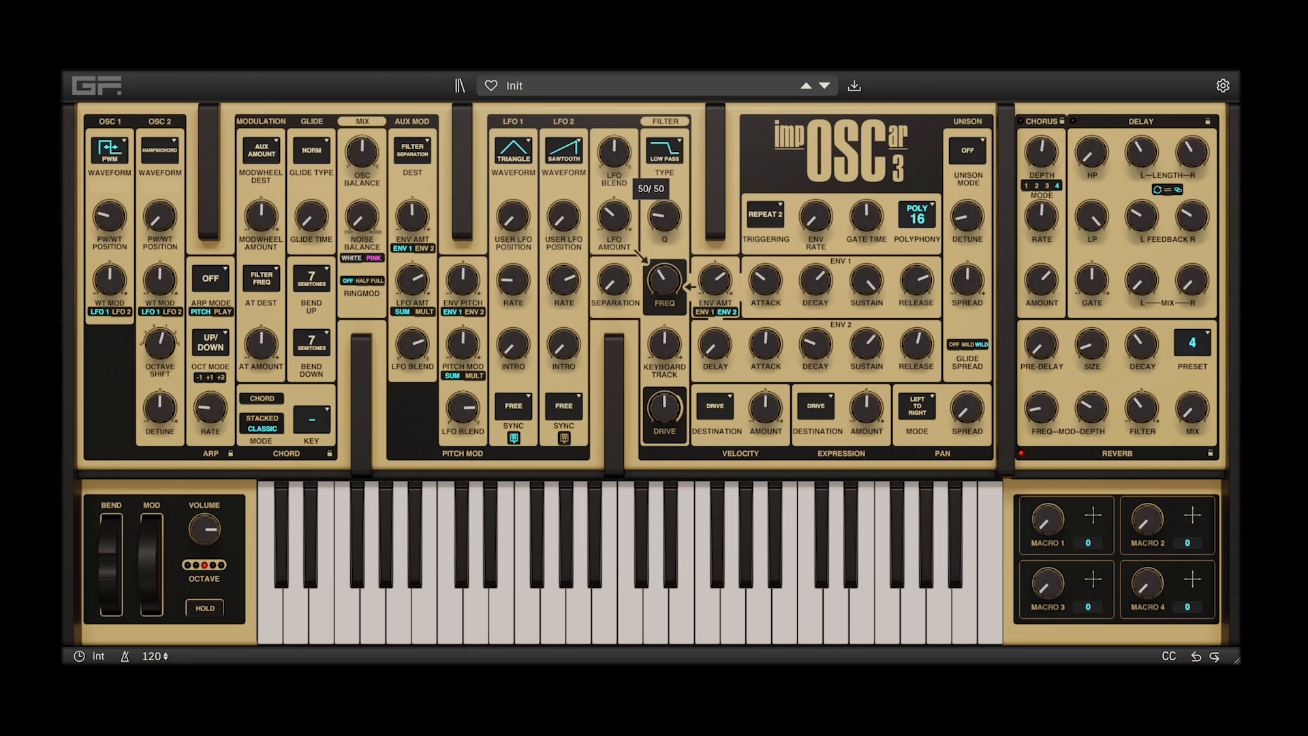
{"action": "double_click", "coordinate": [614, 216]}
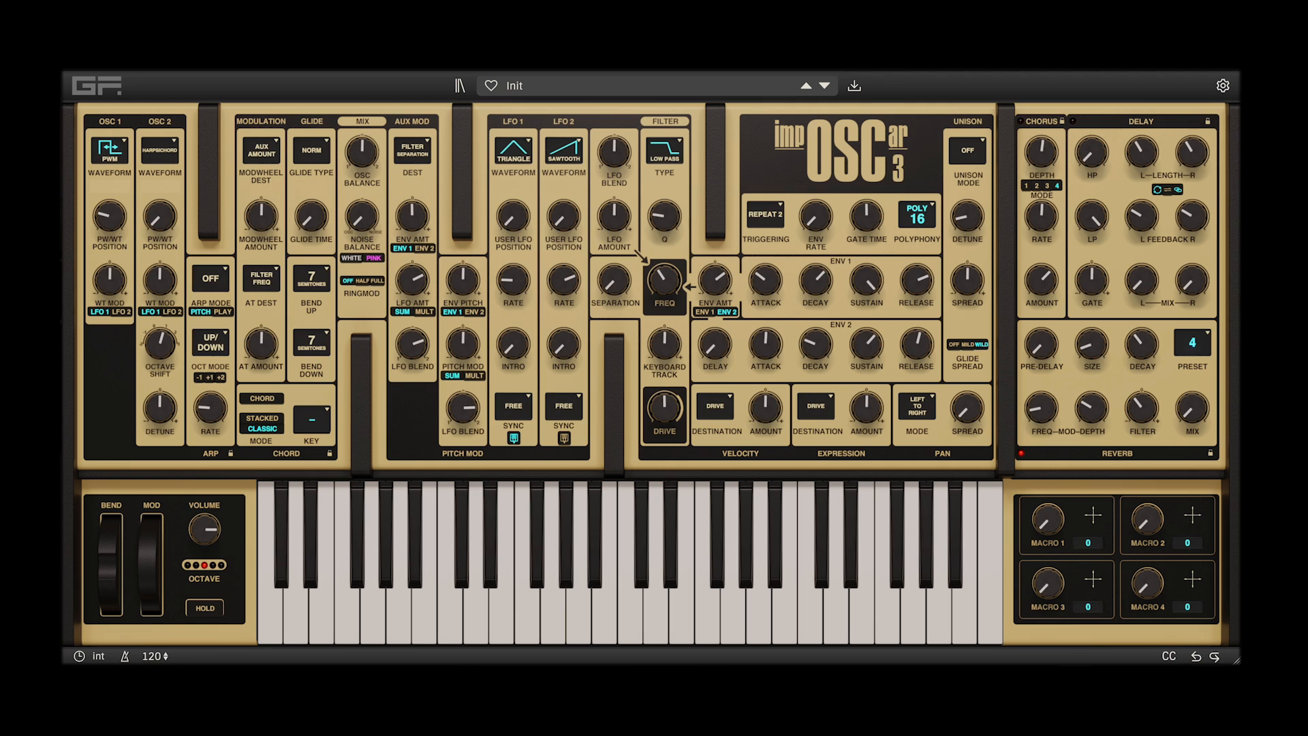
{"action": "double_click", "coordinate": [412, 279]}
Switch oscillator 1 to the Triangle waveform and lower the arpeggiator rate
{"action": "left_click", "coordinate": [112, 157]}
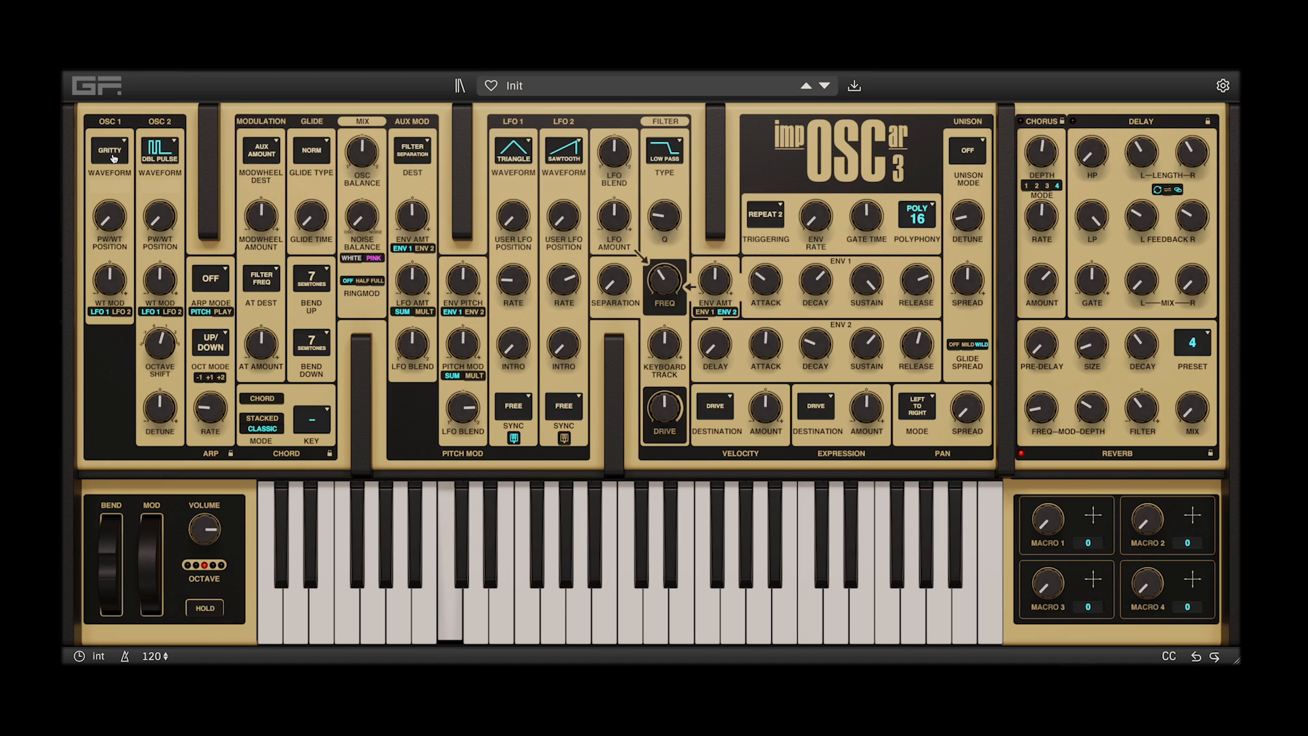
{"action": "left_click", "coordinate": [113, 158]}
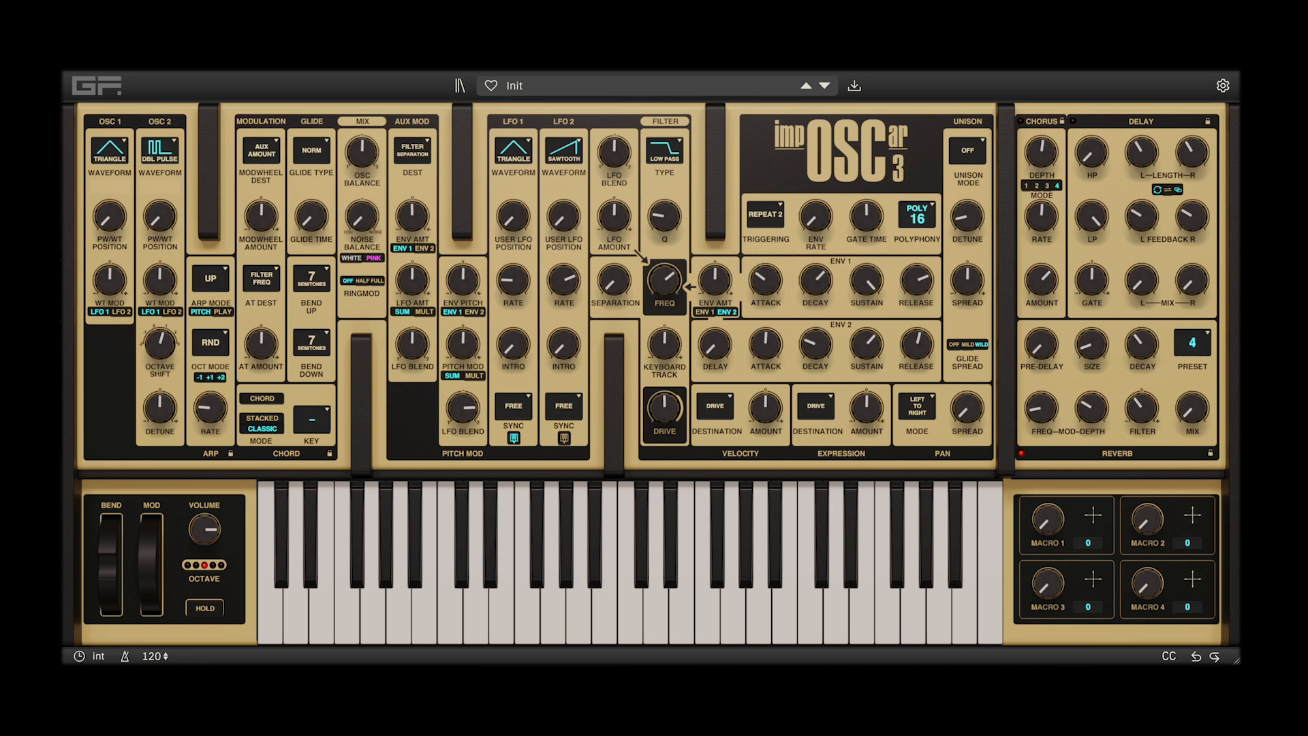
{"action": "left_click_drag", "start_coordinate": [210, 408], "coordinate": [210, 431]}
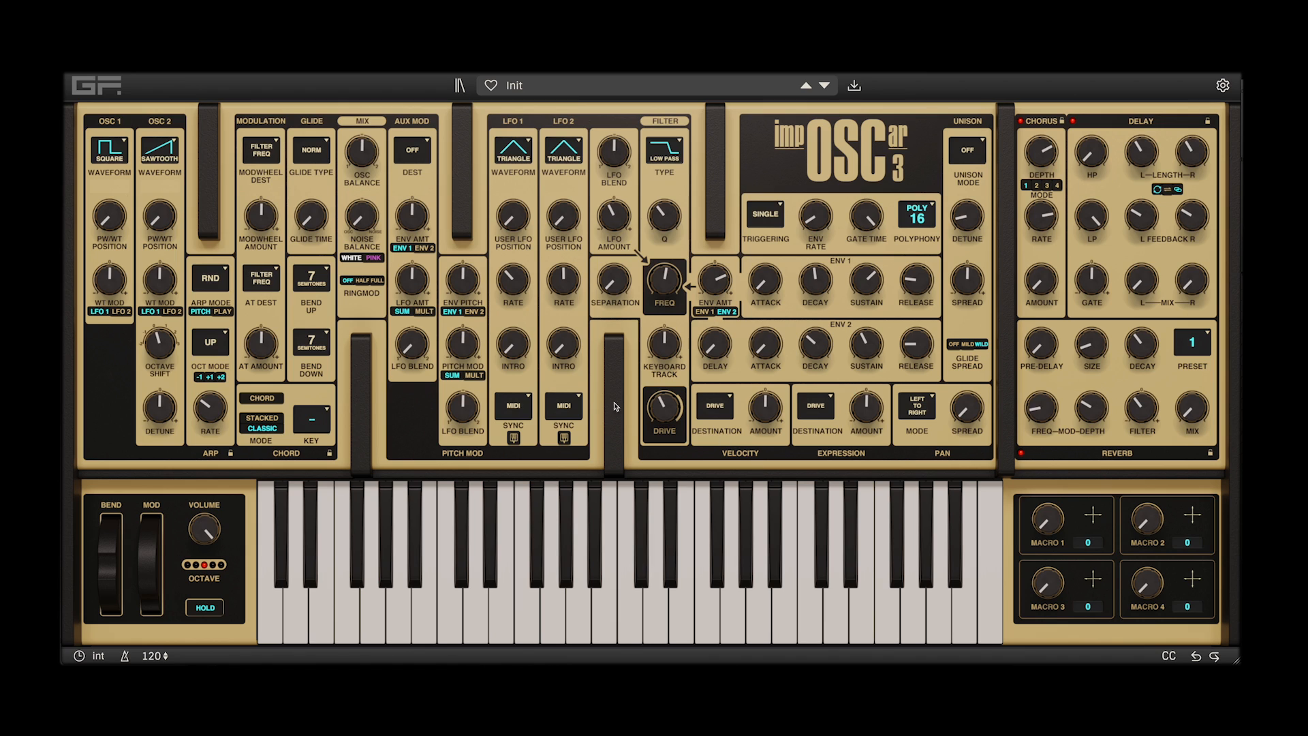
Compare the arpeggiator's Pitch and Play orders, keep Play, and set the arpeggiator rate to 32 Bts/Bar with its mode off
{"action": "left_click", "coordinate": [221, 308]}
{"action": "left_click", "coordinate": [223, 312]}
{"action": "left_click", "coordinate": [199, 312]}
{"action": "left_click", "coordinate": [223, 312]}
{"action": "left_click", "coordinate": [218, 285]}
{"action": "left_click_drag", "start_coordinate": [210, 408], "coordinate": [214, 393]}
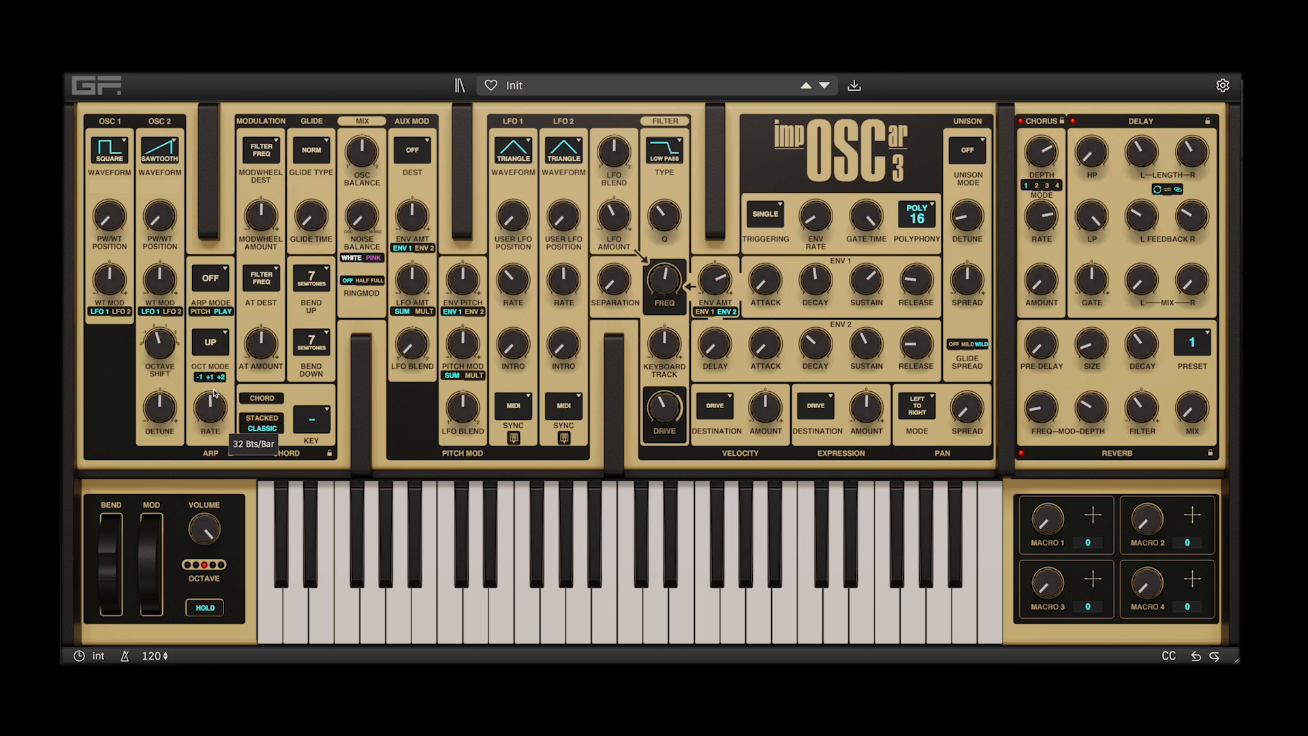
Set the arpeggiator to Up/Down at 22 Bts/Bar and lower envelope 2's sustain
{"action": "left_click", "coordinate": [216, 277]}
{"action": "left_click", "coordinate": [217, 278]}
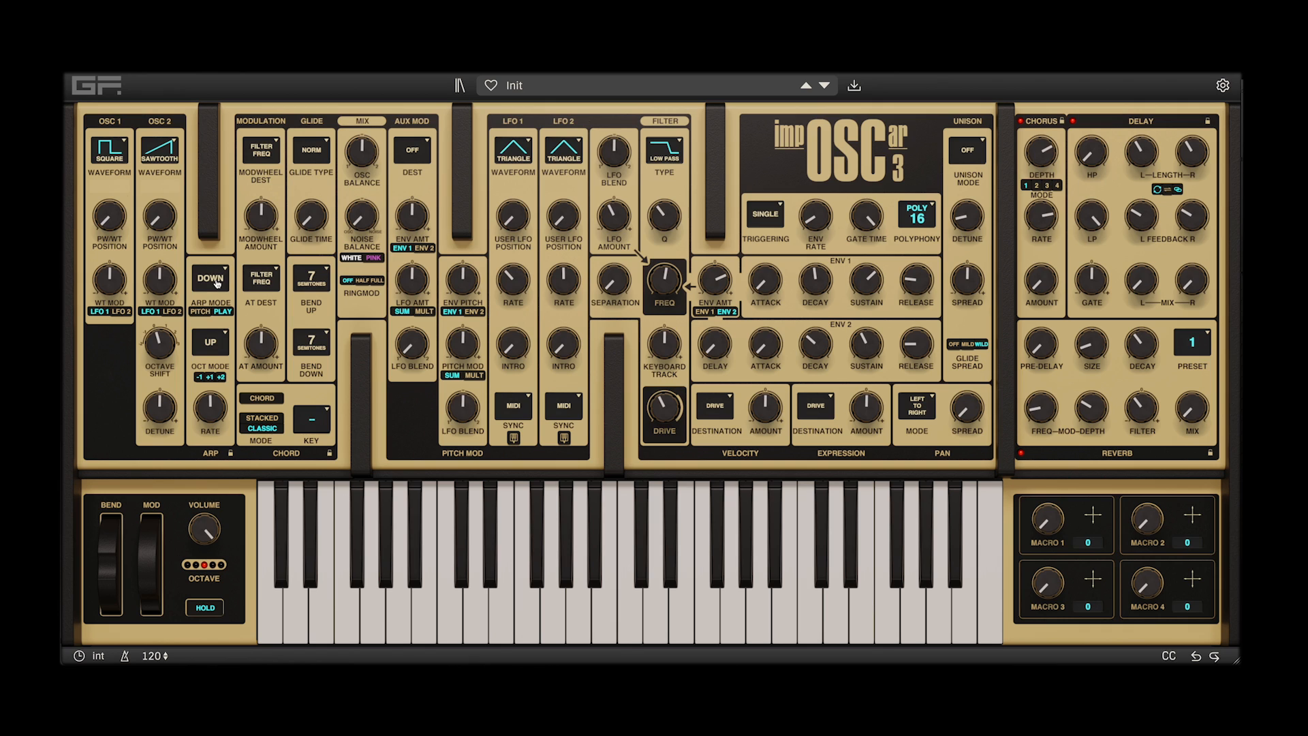
{"action": "left_click", "coordinate": [216, 282]}
{"action": "left_click_drag", "start_coordinate": [916, 344], "coordinate": [815, 355]}
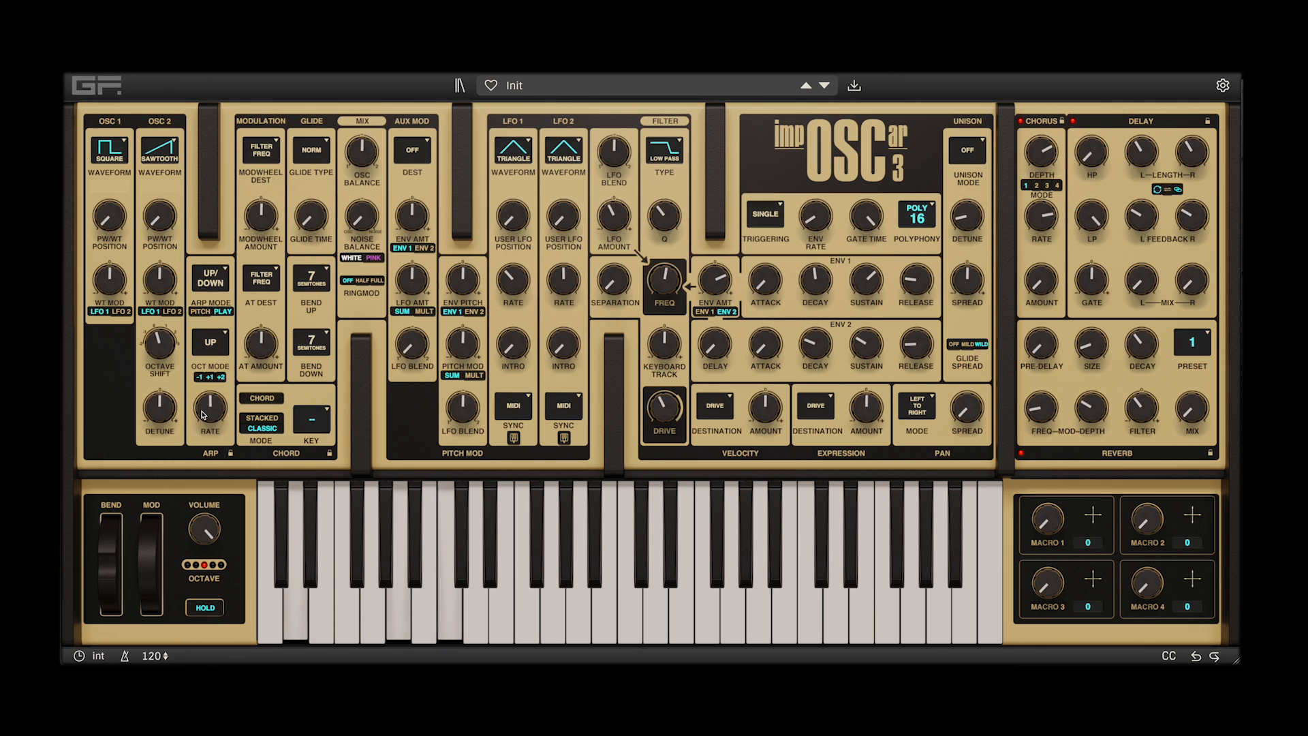
{"action": "mouse_move", "coordinate": [203, 409]}
{"action": "left_mouse_down"}
{"action": "mouse_move", "coordinate": [199, 441]}
{"action": "mouse_move", "coordinate": [212, 411]}
{"action": "left_mouse_up"}
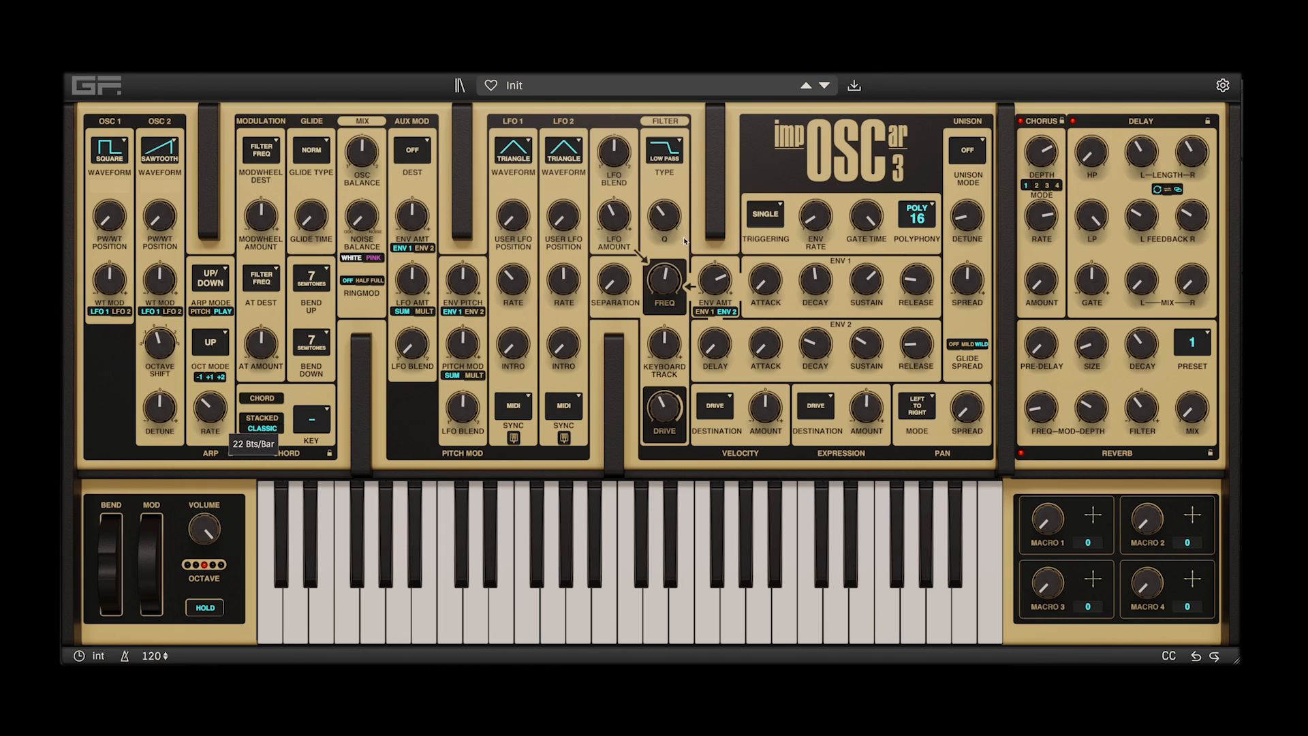
Switch the filter type to LP // BP, lower its frequency, raise the separation, and set the envelope amount to 60%
{"action": "left_click", "coordinate": [673, 152]}
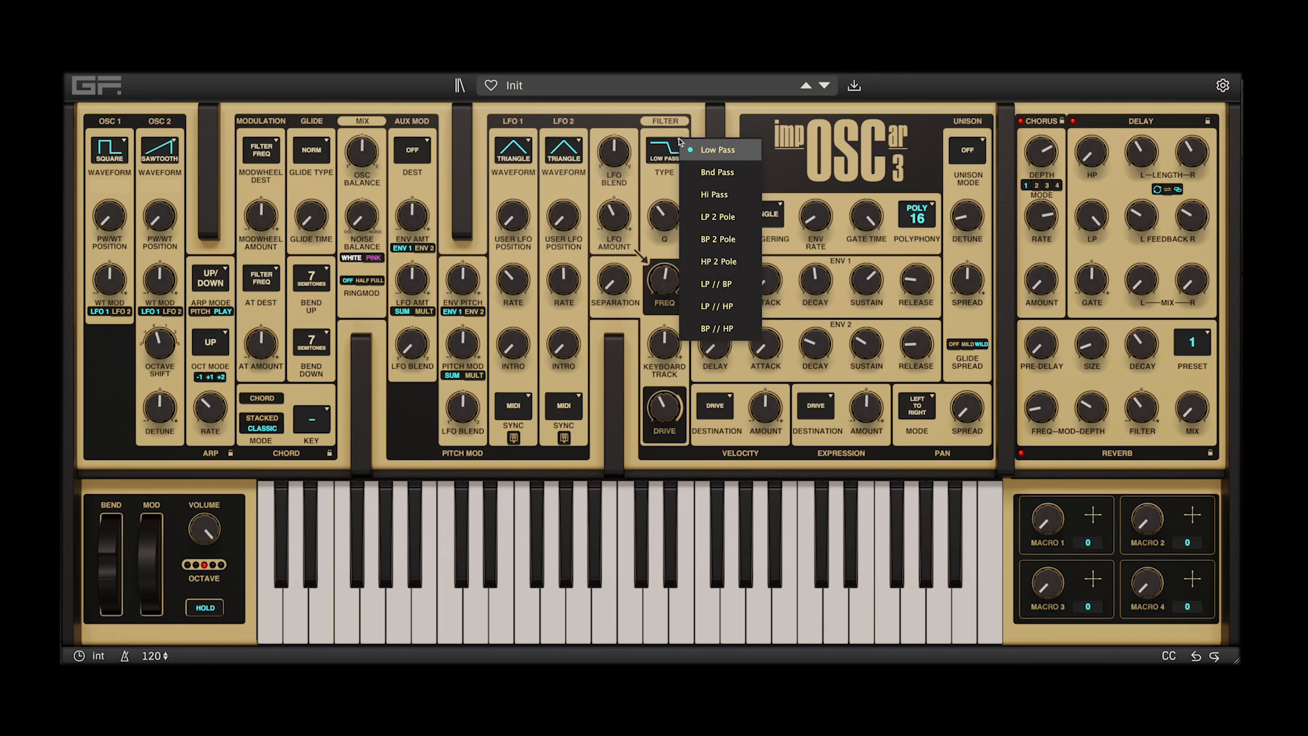
{"action": "left_click", "coordinate": [713, 290]}
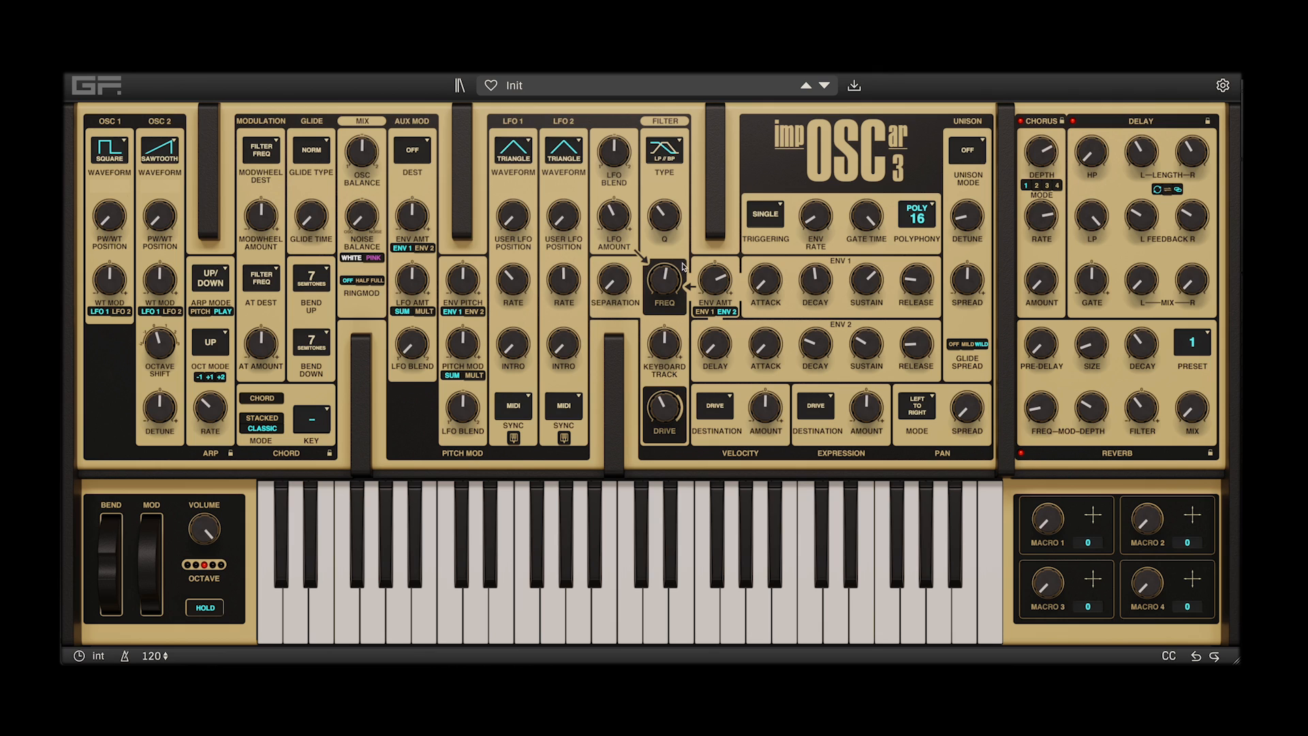
{"action": "mouse_move", "coordinate": [639, 283]}
{"action": "left_click_drag", "start_coordinate": [661, 284], "coordinate": [626, 258]}
{"action": "left_click_drag", "start_coordinate": [705, 280], "coordinate": [707, 274]}
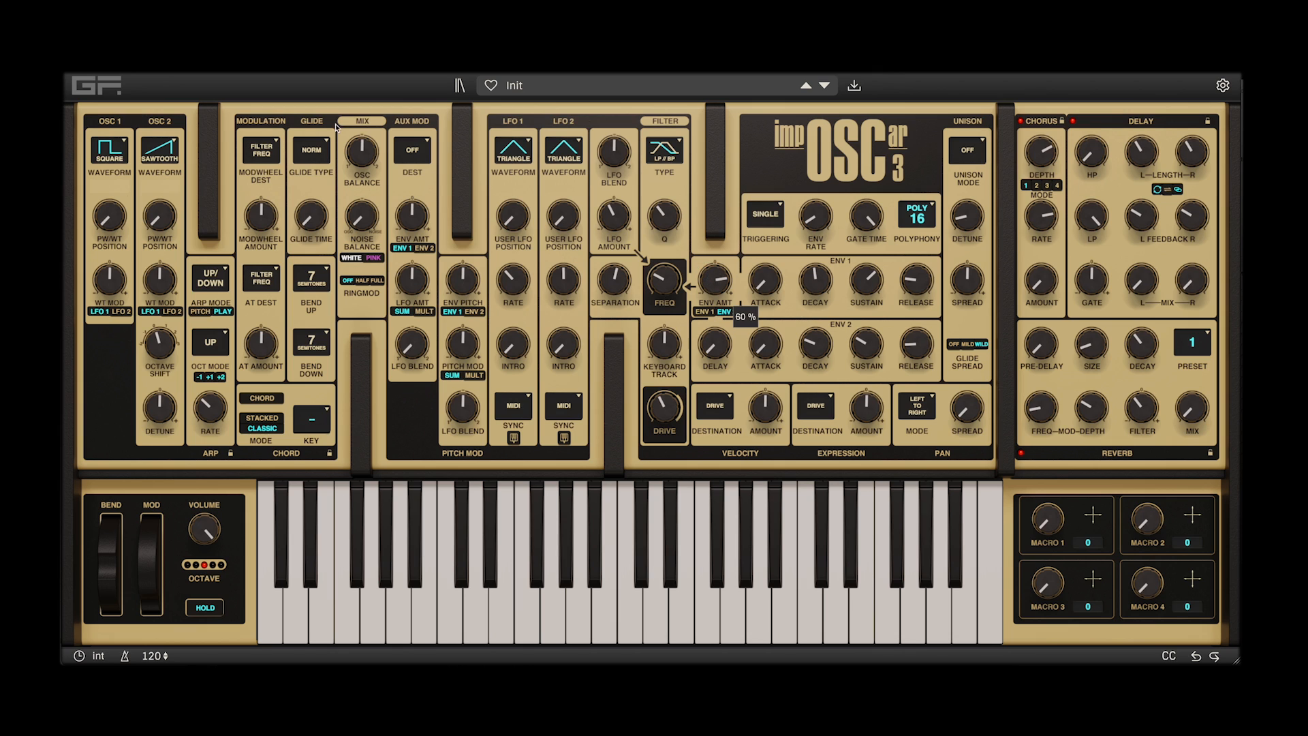
Route the aux modulation to Filter Sep with a negative LFO amount, shift its LFO blend, and raise the filter Q
{"action": "left_click", "coordinate": [406, 146]}
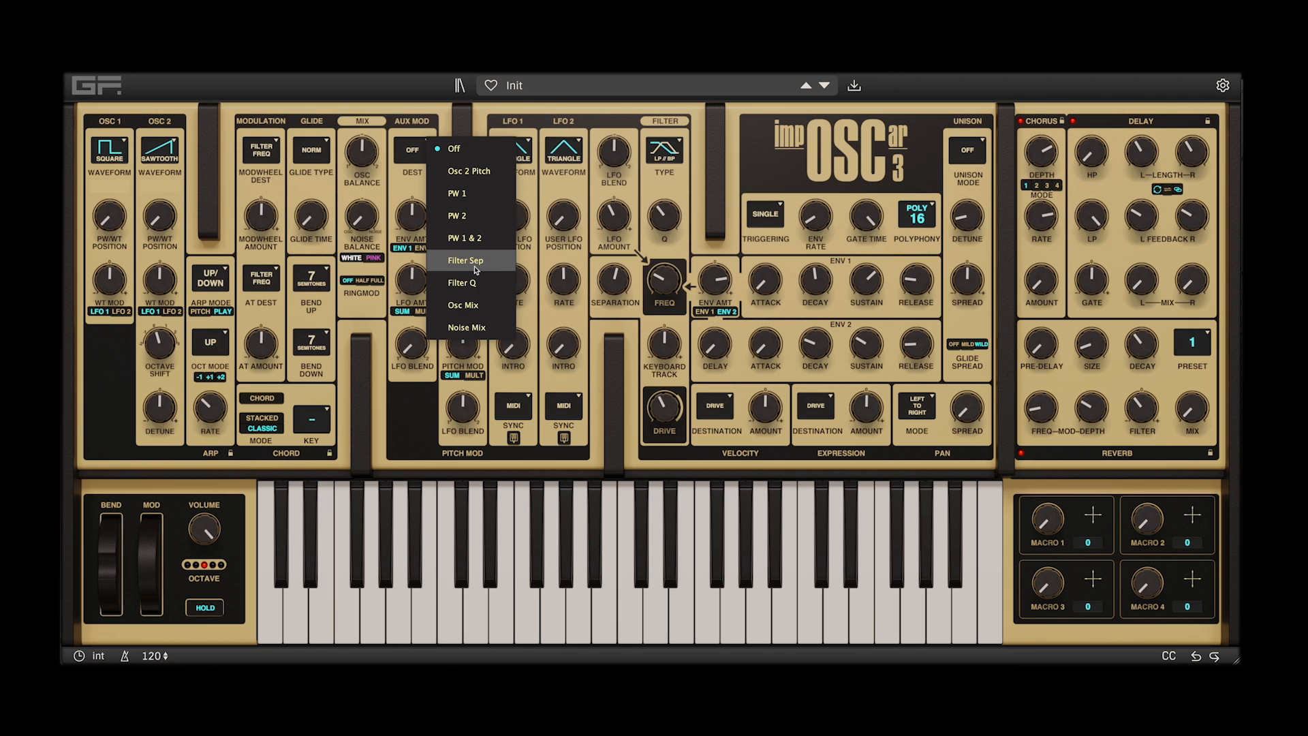
{"action": "left_click", "coordinate": [439, 251]}
{"action": "left_click_drag", "start_coordinate": [412, 279], "coordinate": [413, 319]}
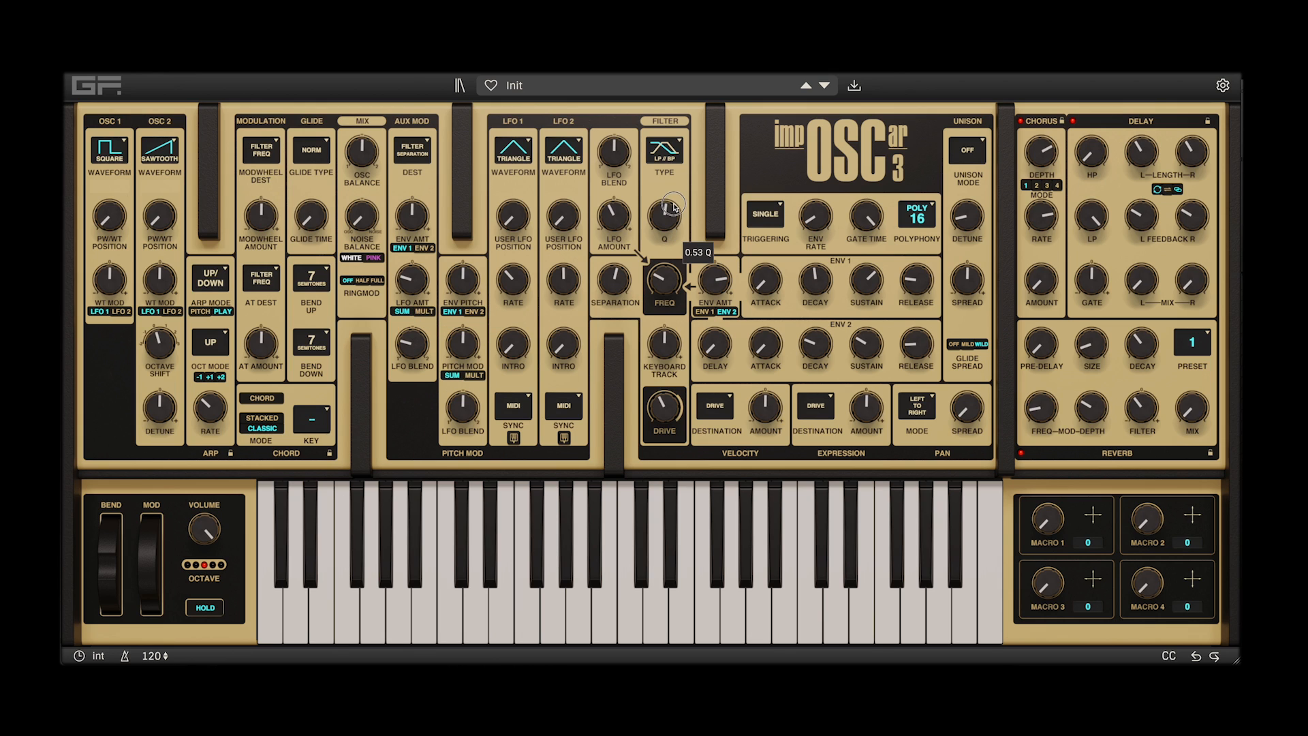
{"action": "left_click_drag", "start_coordinate": [672, 217], "coordinate": [673, 214]}
Adjust envelope 1's decay and sustain, set its release to 0.4061 seconds, and adjust envelope 2's attack and decay
{"action": "left_click_drag", "start_coordinate": [803, 288], "coordinate": [808, 318]}
{"action": "left_click_drag", "start_coordinate": [866, 281], "coordinate": [821, 264]}
{"action": "left_click_drag", "start_coordinate": [917, 280], "coordinate": [925, 247]}
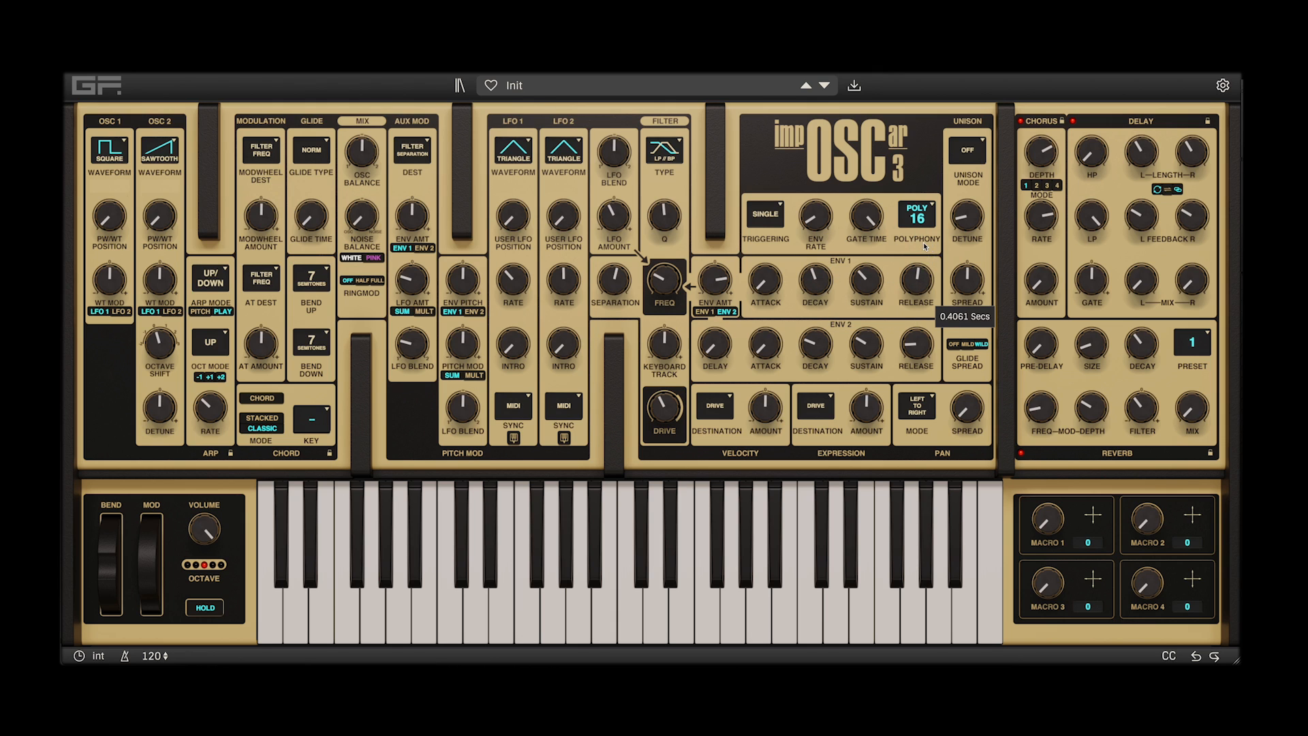
{"action": "left_click_drag", "start_coordinate": [810, 353], "coordinate": [761, 323]}
Raise the filter frequency, set Q to 0.57, increase keyboard tracking, and slow the arpeggiator to 16 Bts/Bar
{"action": "left_click_drag", "start_coordinate": [662, 282], "coordinate": [663, 196]}
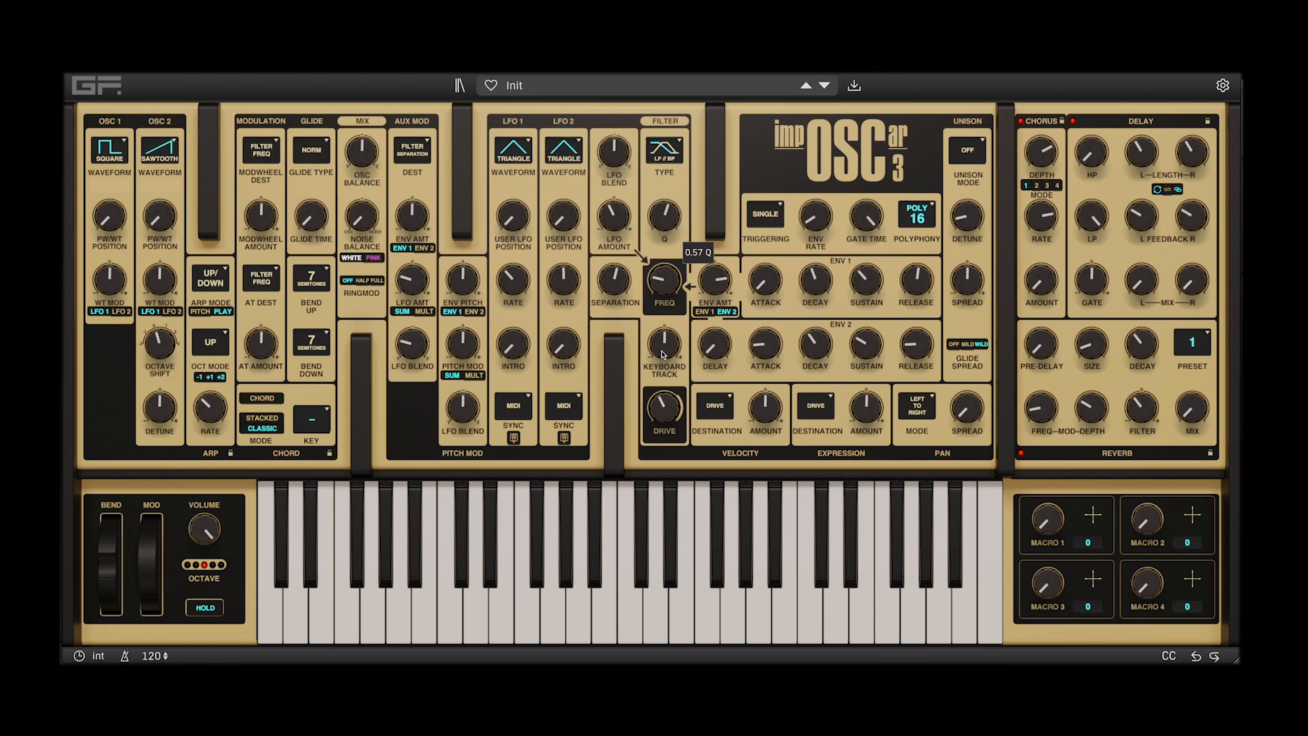
{"action": "left_click", "coordinate": [664, 352]}
{"action": "left_click_drag", "start_coordinate": [664, 352], "coordinate": [666, 326]}
{"action": "left_click", "coordinate": [208, 409]}
{"action": "left_click_drag", "start_coordinate": [208, 409], "coordinate": [215, 423]}
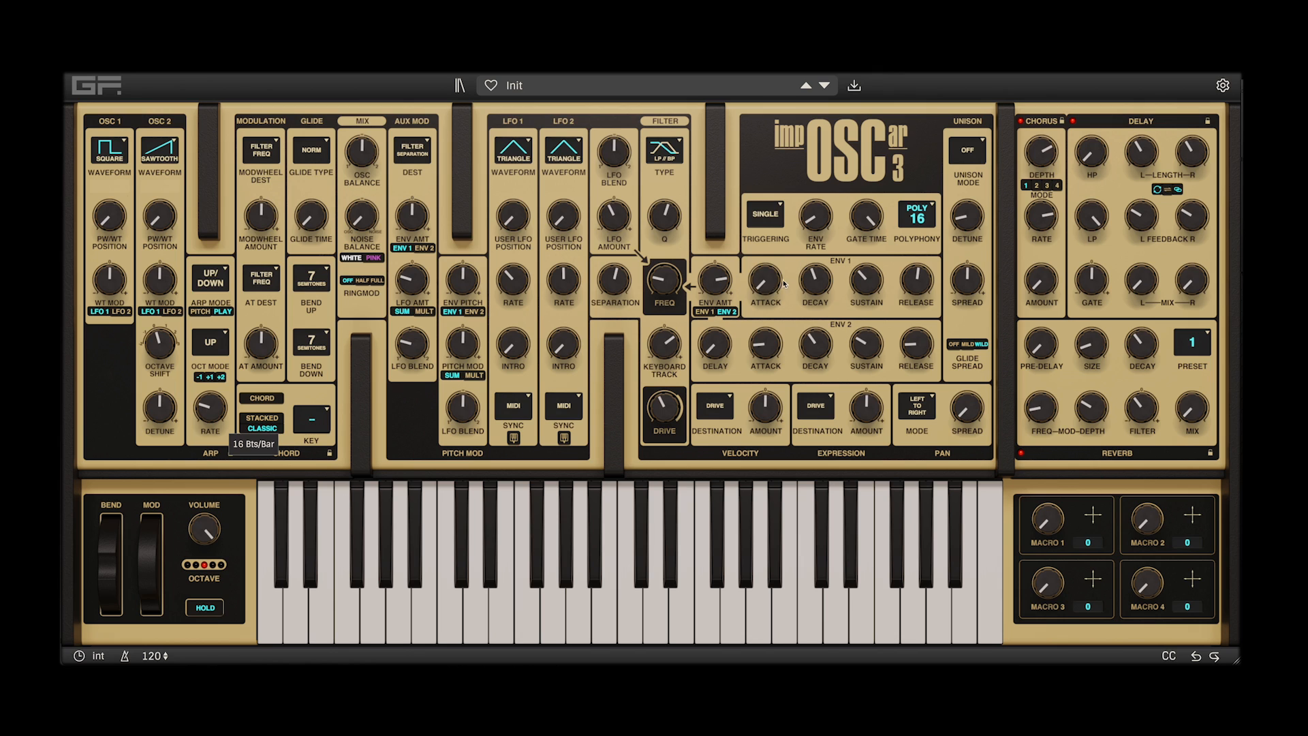
Raise envelope 1's attack, move the filter frequency to about 147 Hz, and switch the filter type to LP // HP
{"action": "left_click_drag", "start_coordinate": [770, 286], "coordinate": [770, 295]}
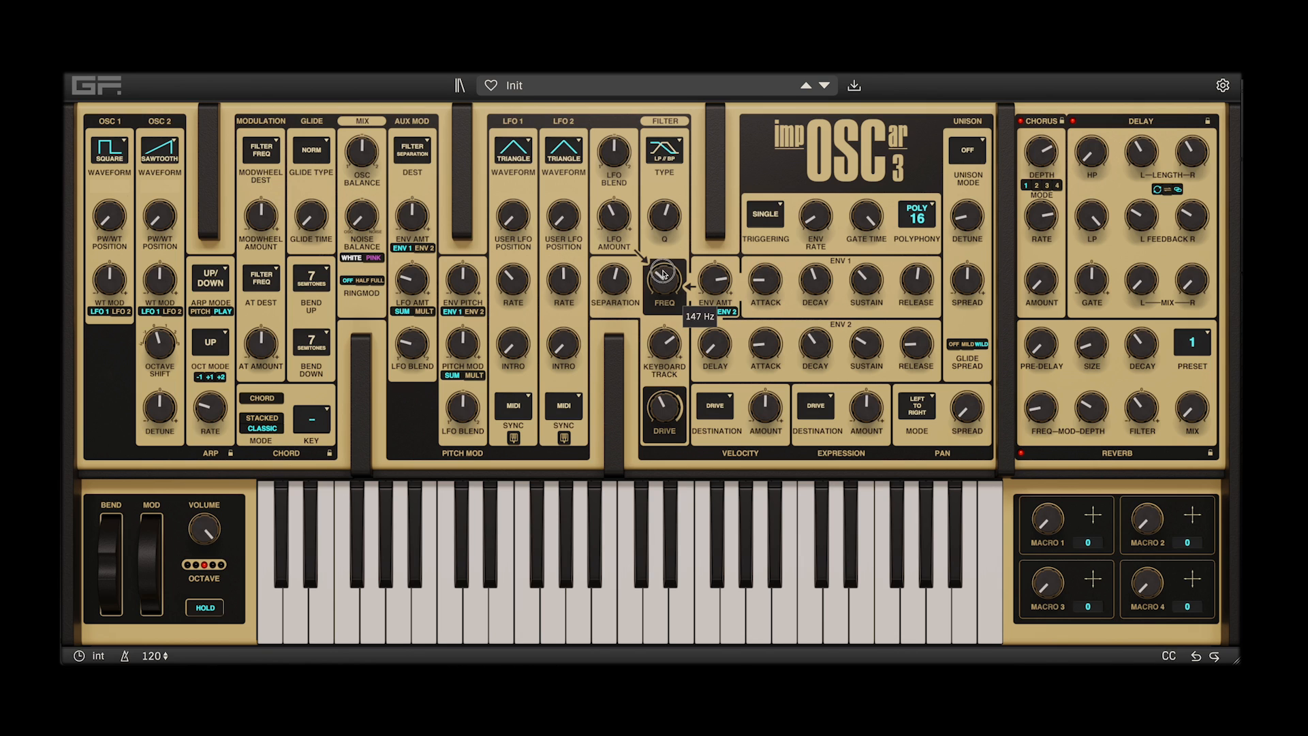
{"action": "left_click", "coordinate": [673, 144]}
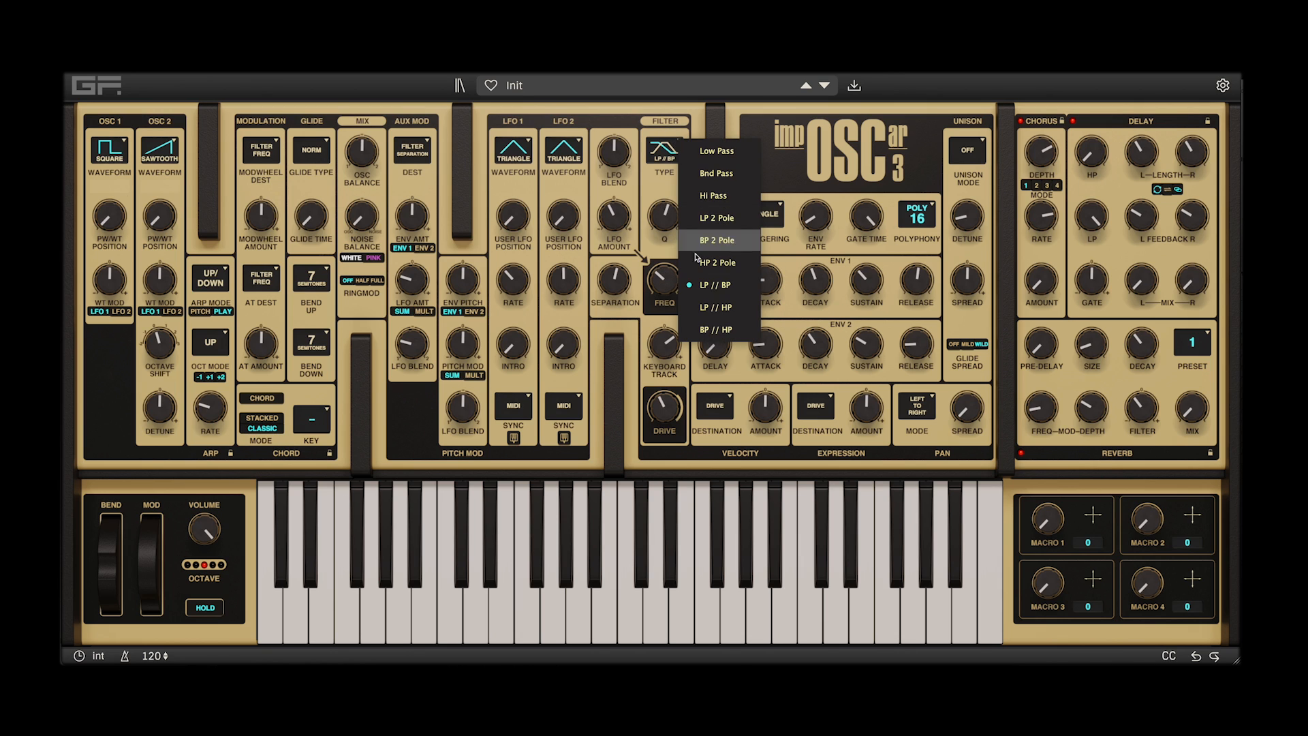
{"action": "left_click", "coordinate": [717, 310]}
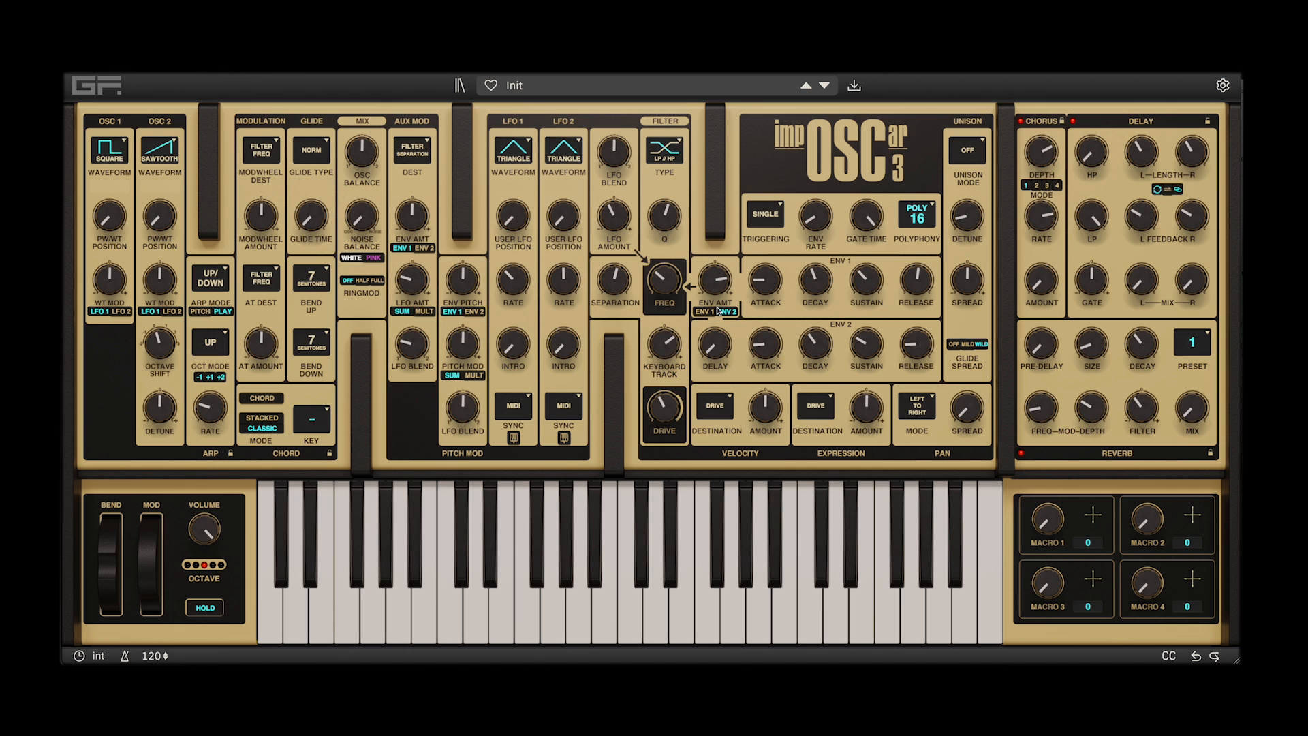
Set the arpeggiator mode and octave mode to RND, and lower the filter Q to 0.37
{"action": "left_click", "coordinate": [219, 344]}
{"action": "left_click", "coordinate": [219, 347]}
{"action": "left_click", "coordinate": [216, 280]}
{"action": "left_click_drag", "start_coordinate": [668, 217], "coordinate": [669, 239]}
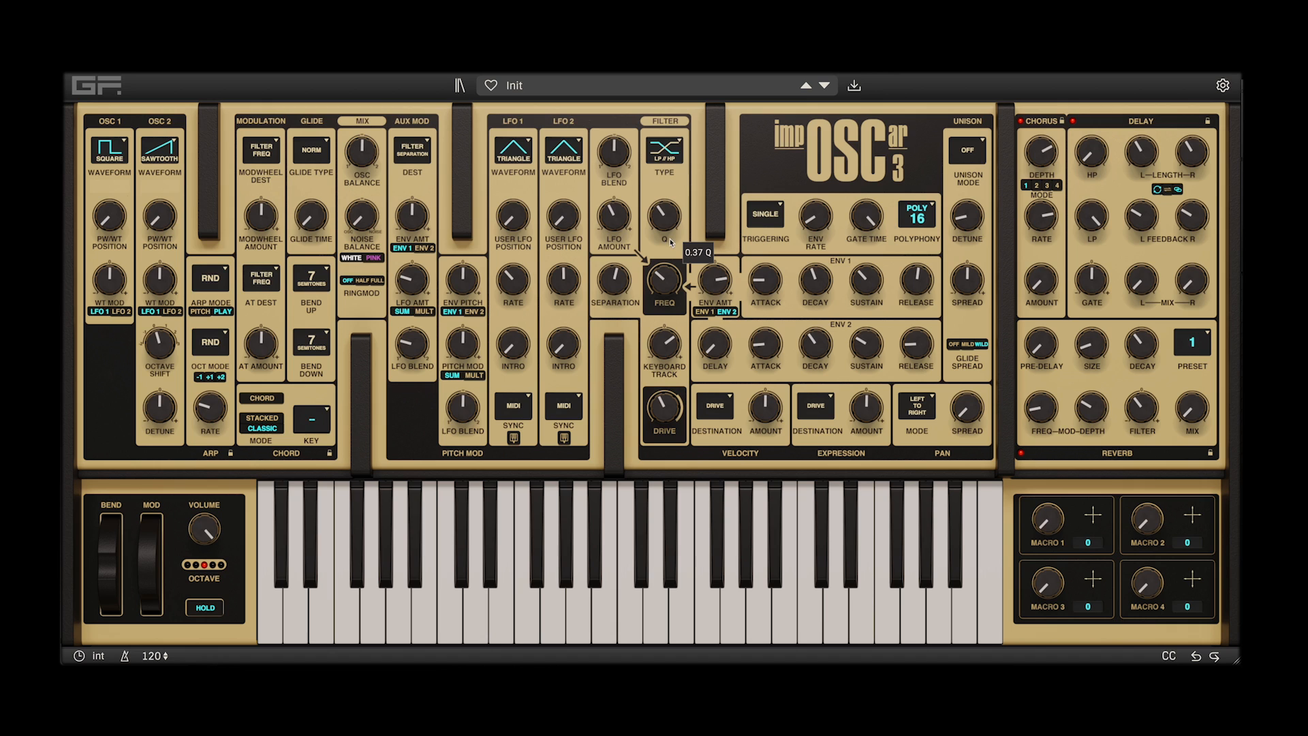
Return the filter type to Low Pass and adjust its frequency and Q
{"action": "left_click", "coordinate": [678, 143]}
{"action": "left_click", "coordinate": [705, 147]}
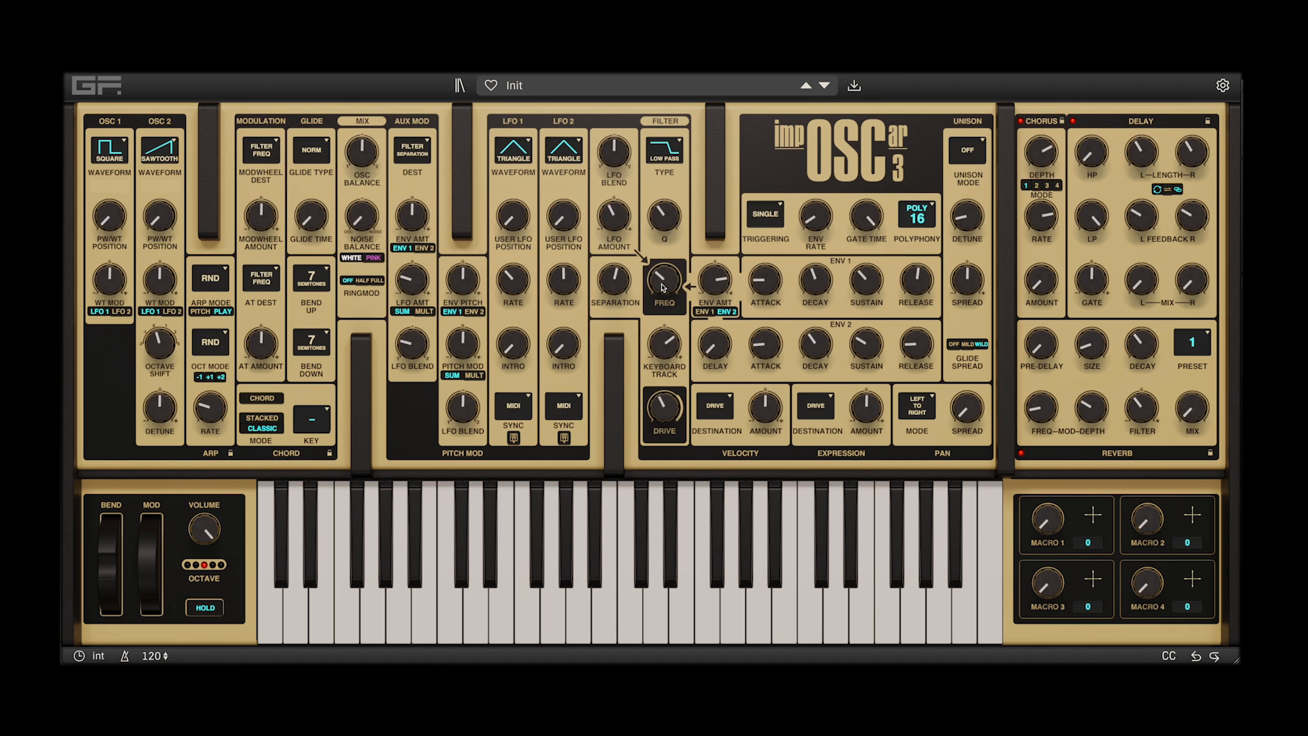
{"action": "left_click_drag", "start_coordinate": [662, 284], "coordinate": [661, 289]}
{"action": "left_click_drag", "start_coordinate": [669, 221], "coordinate": [679, 192]}
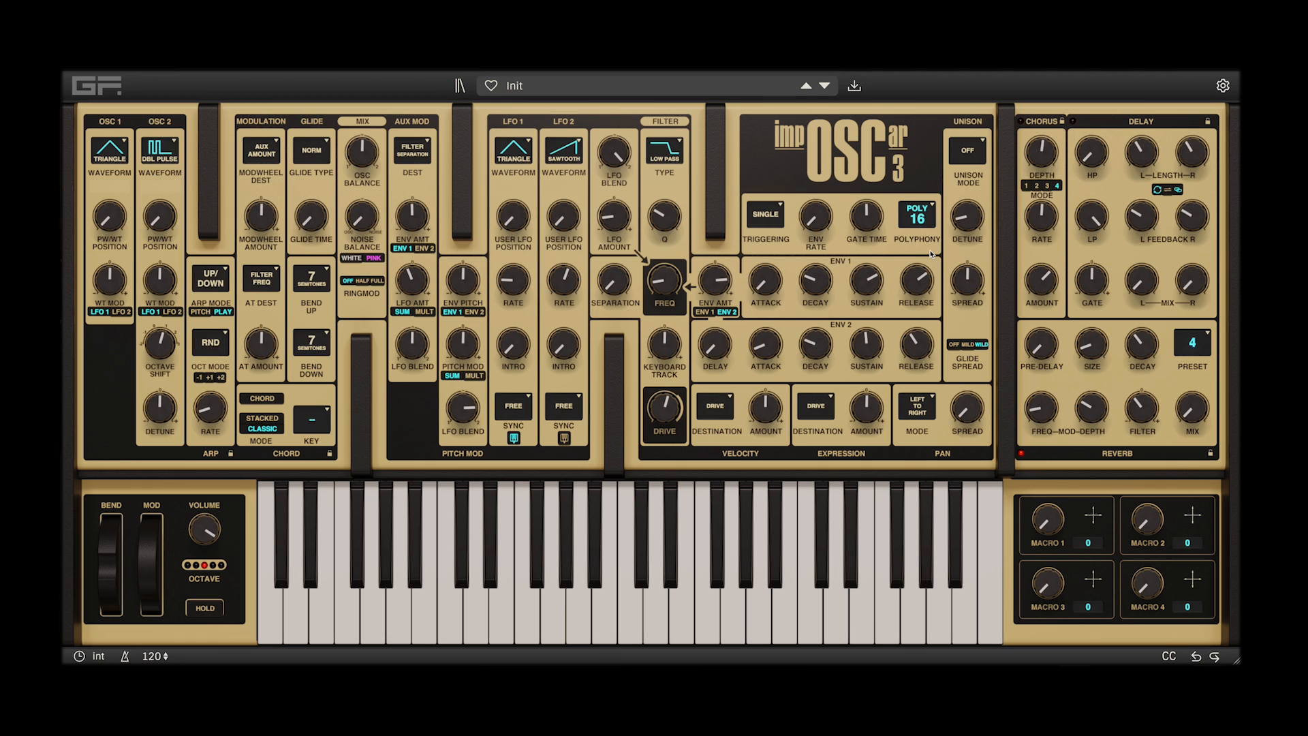
Set envelope 2's decay to 0.8427 seconds and its sustain to 45%, and adjust the filter frequency and Q
{"action": "left_click_drag", "start_coordinate": [815, 345], "coordinate": [815, 291]}
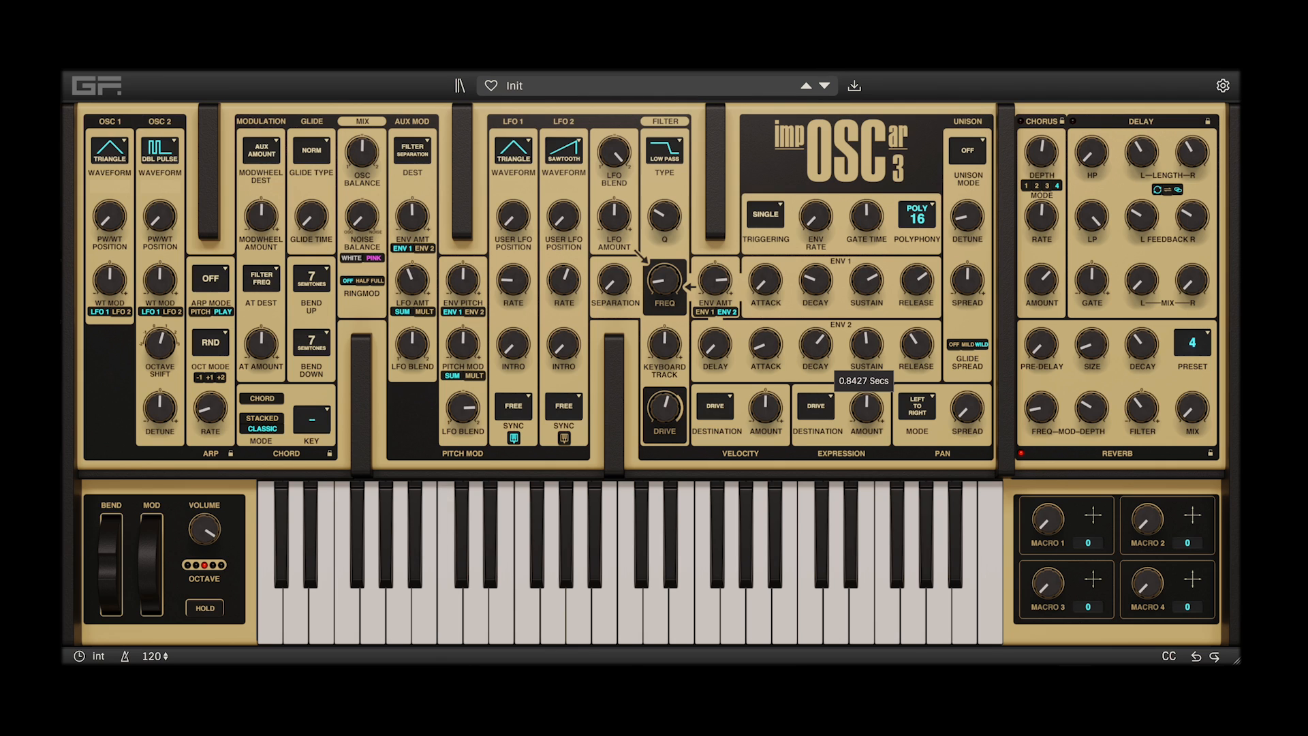
{"action": "left_click_drag", "start_coordinate": [866, 345], "coordinate": [865, 353]}
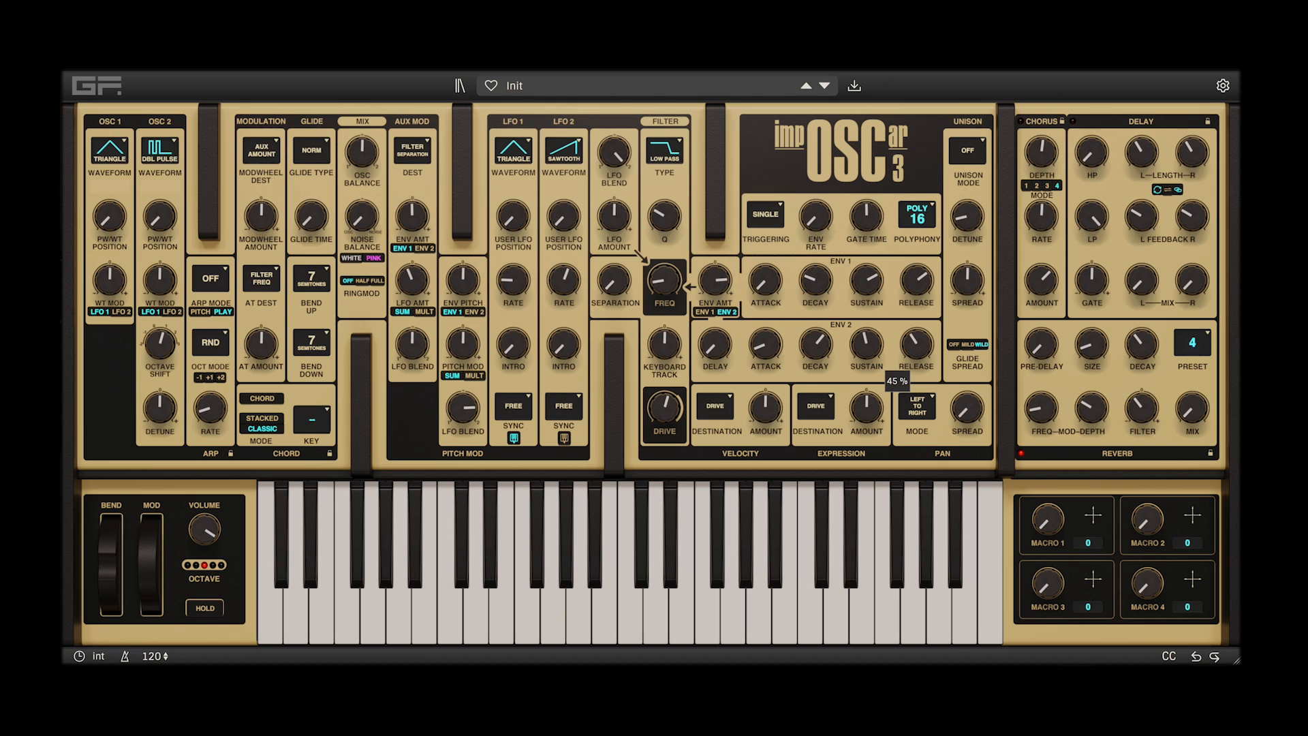
{"action": "mouse_move", "coordinate": [668, 276]}
{"action": "left_mouse_down"}
{"action": "mouse_move", "coordinate": [681, 264]}
{"action": "mouse_move", "coordinate": [715, 283]}
{"action": "mouse_move", "coordinate": [705, 294]}
{"action": "mouse_move", "coordinate": [671, 272]}
{"action": "left_mouse_up"}
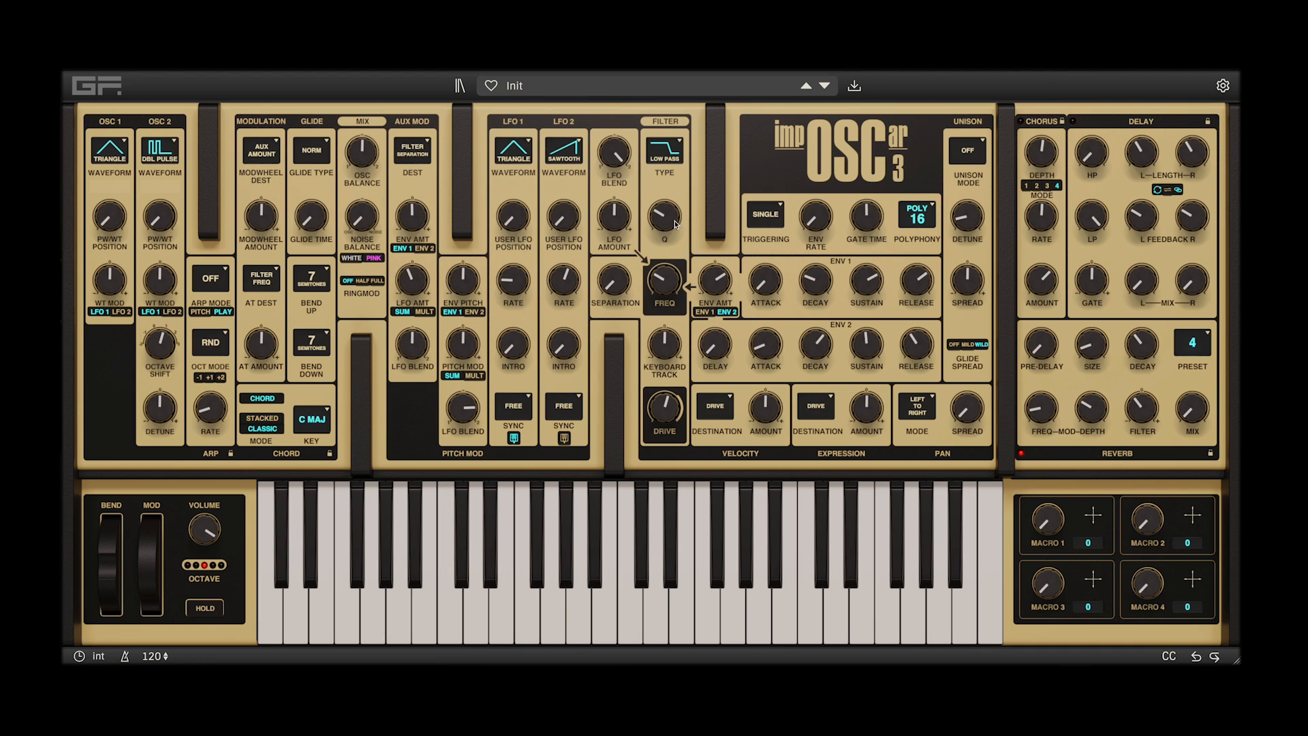
{"action": "left_click_drag", "start_coordinate": [661, 216], "coordinate": [667, 255]}
Set the chord key to D# Natural and adjust envelope 1's release
{"action": "left_click", "coordinate": [326, 415]}
{"action": "scroll", "coordinate": [329, 413], "scroll_direction": "up", "scroll_amount": 3}
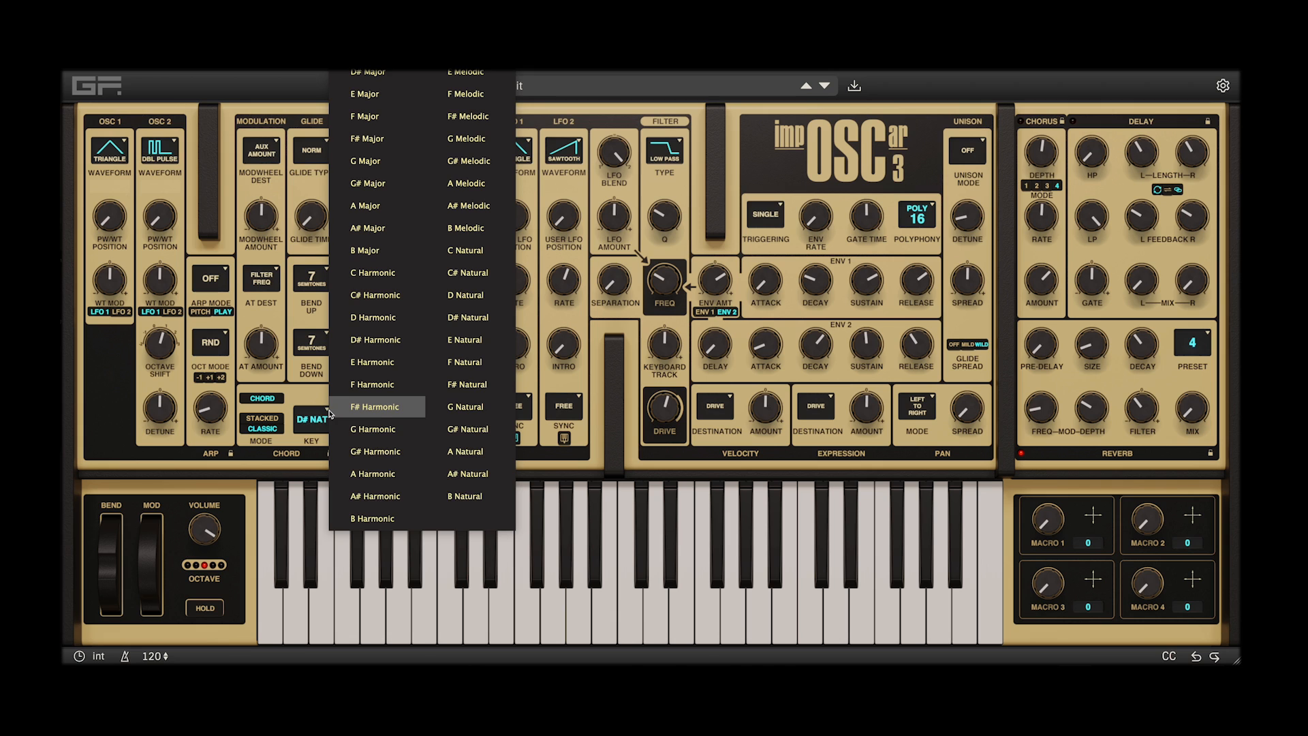
{"action": "left_click_drag", "start_coordinate": [917, 280], "coordinate": [917, 269]}
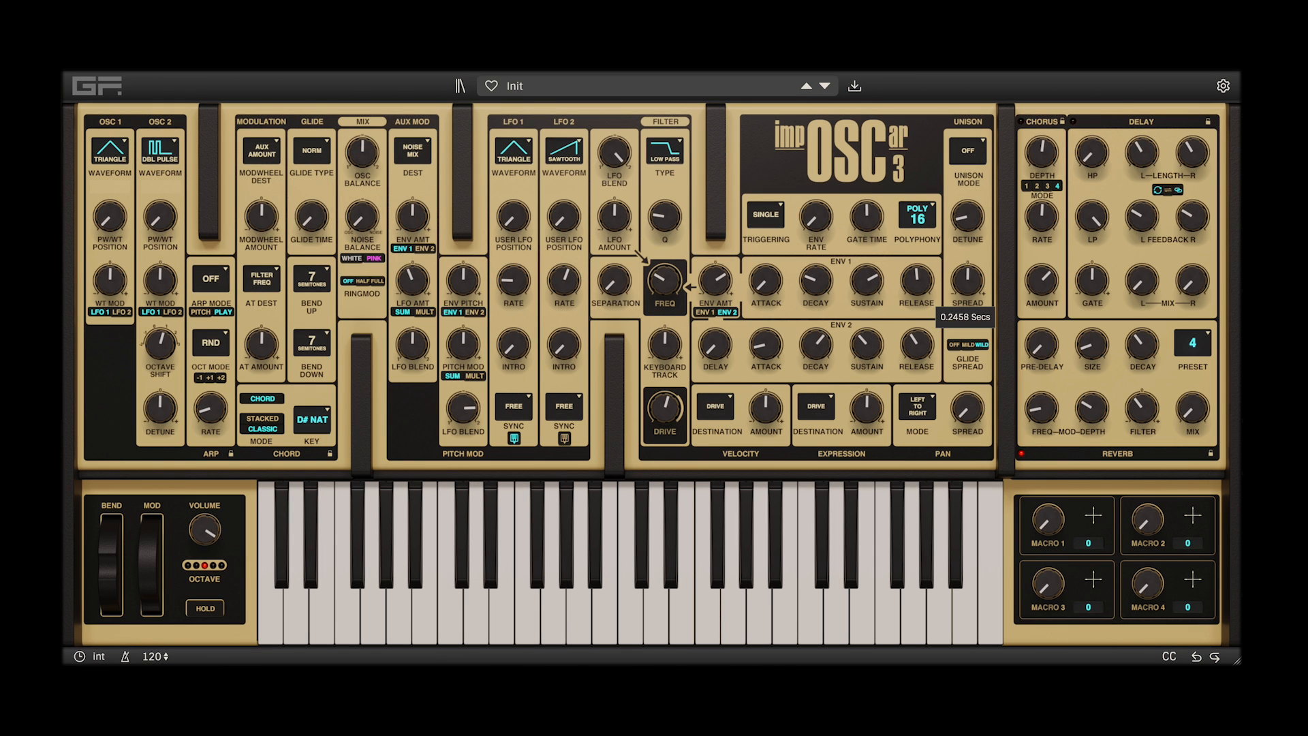
Sweep the filter frequency up and down while playing chords in D# Natural
{"action": "left_click_drag", "start_coordinate": [671, 276], "coordinate": [665, 269]}
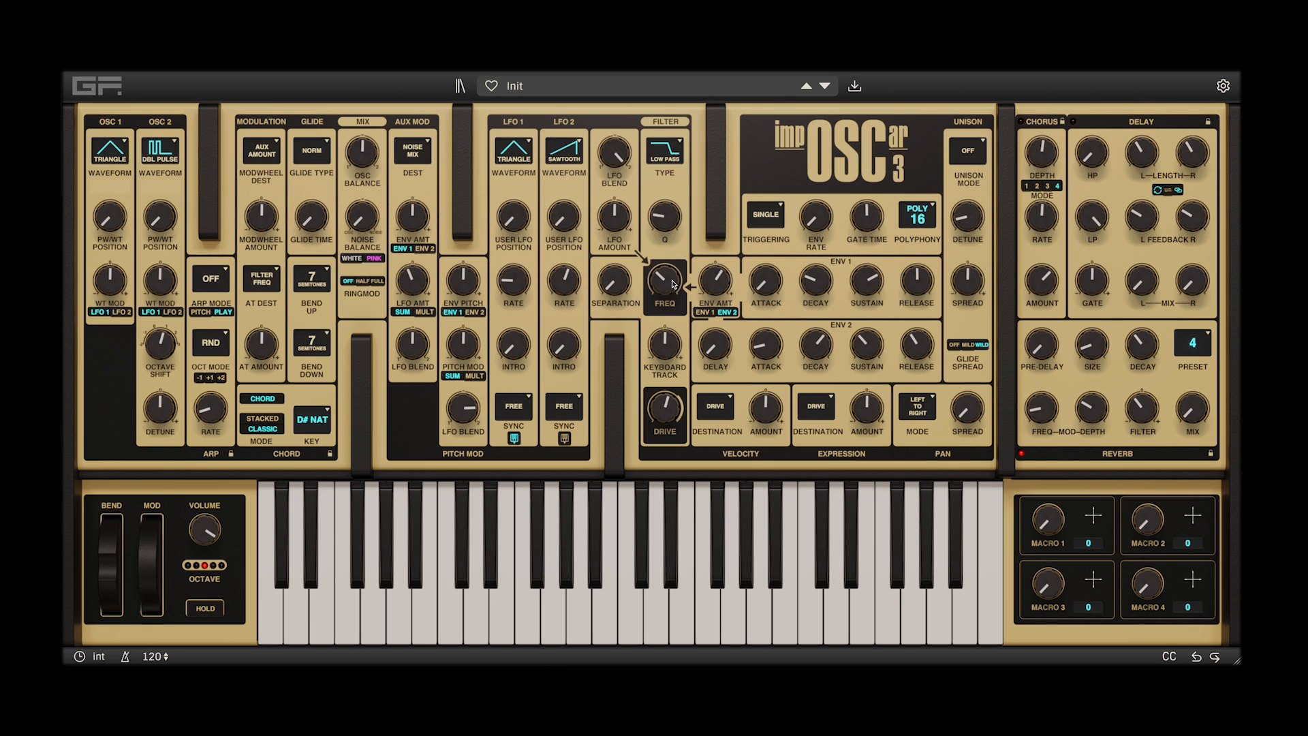
{"action": "left_click_drag", "start_coordinate": [671, 271], "coordinate": [674, 276]}
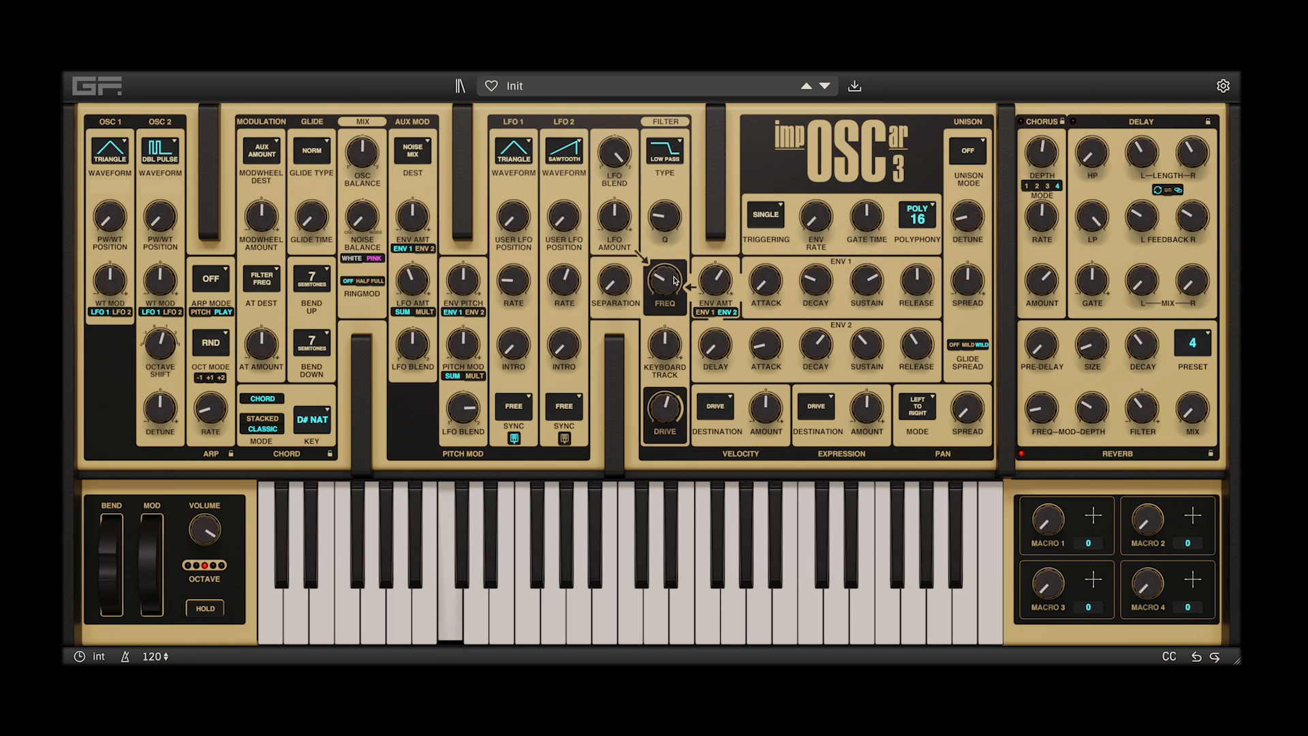
{"action": "left_click_drag", "start_coordinate": [674, 280], "coordinate": [669, 271]}
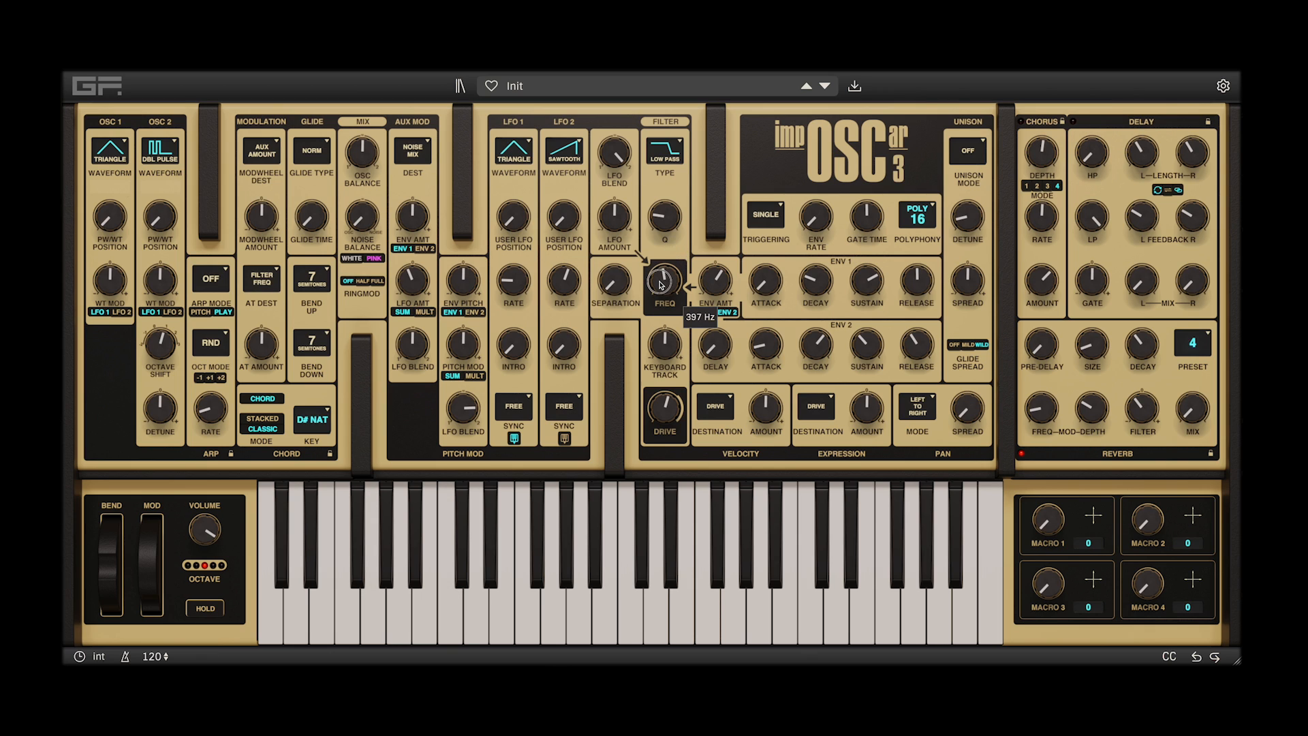
{"action": "double_click", "coordinate": [669, 270]}
{"action": "left_click_drag", "start_coordinate": [664, 283], "coordinate": [668, 265]}
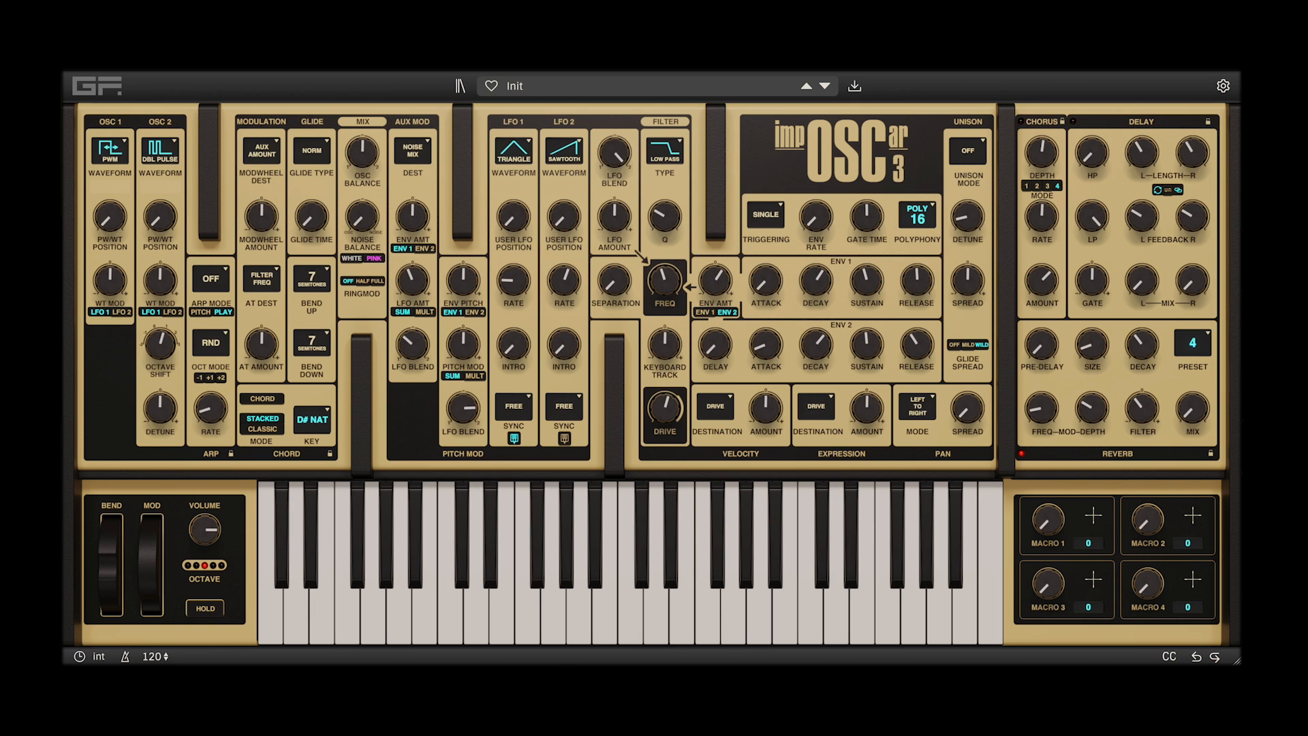
Briefly lock the arpeggiator and chord sections and unlock each again
{"action": "left_click", "coordinate": [231, 454]}
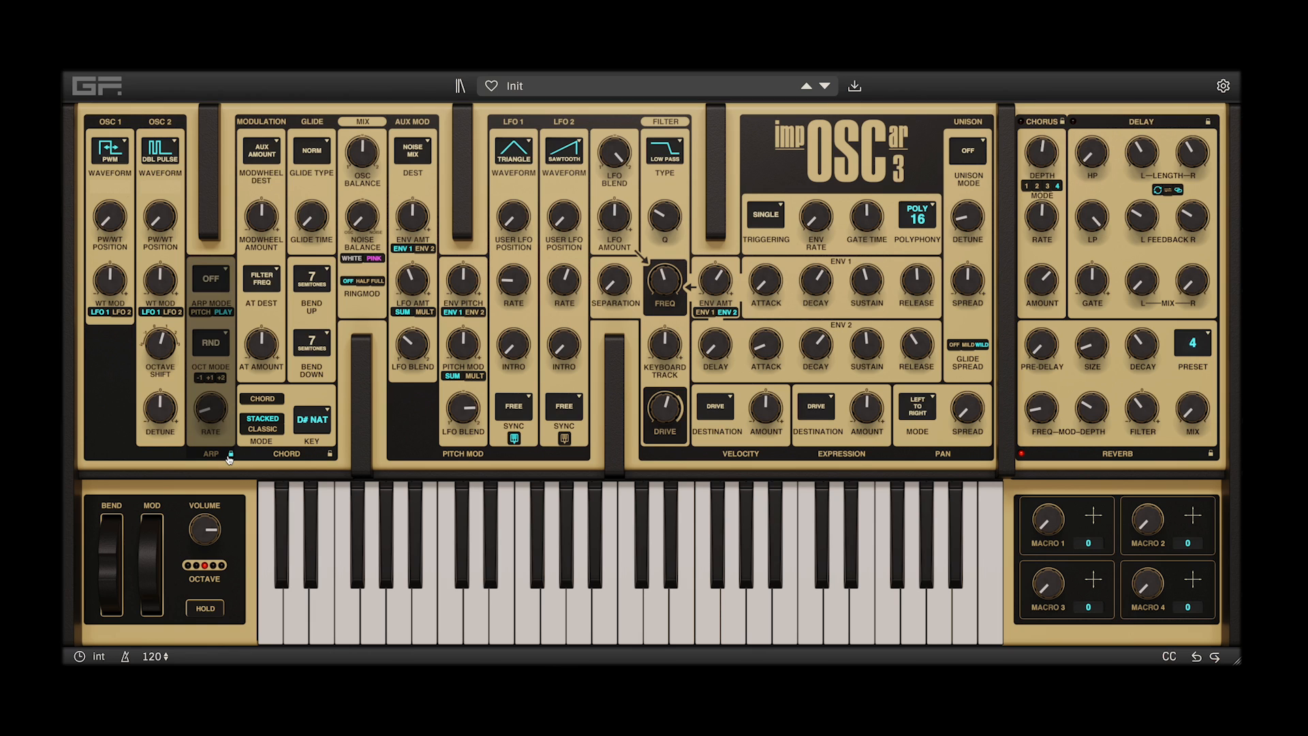
{"action": "left_click", "coordinate": [230, 454]}
{"action": "left_click", "coordinate": [331, 454]}
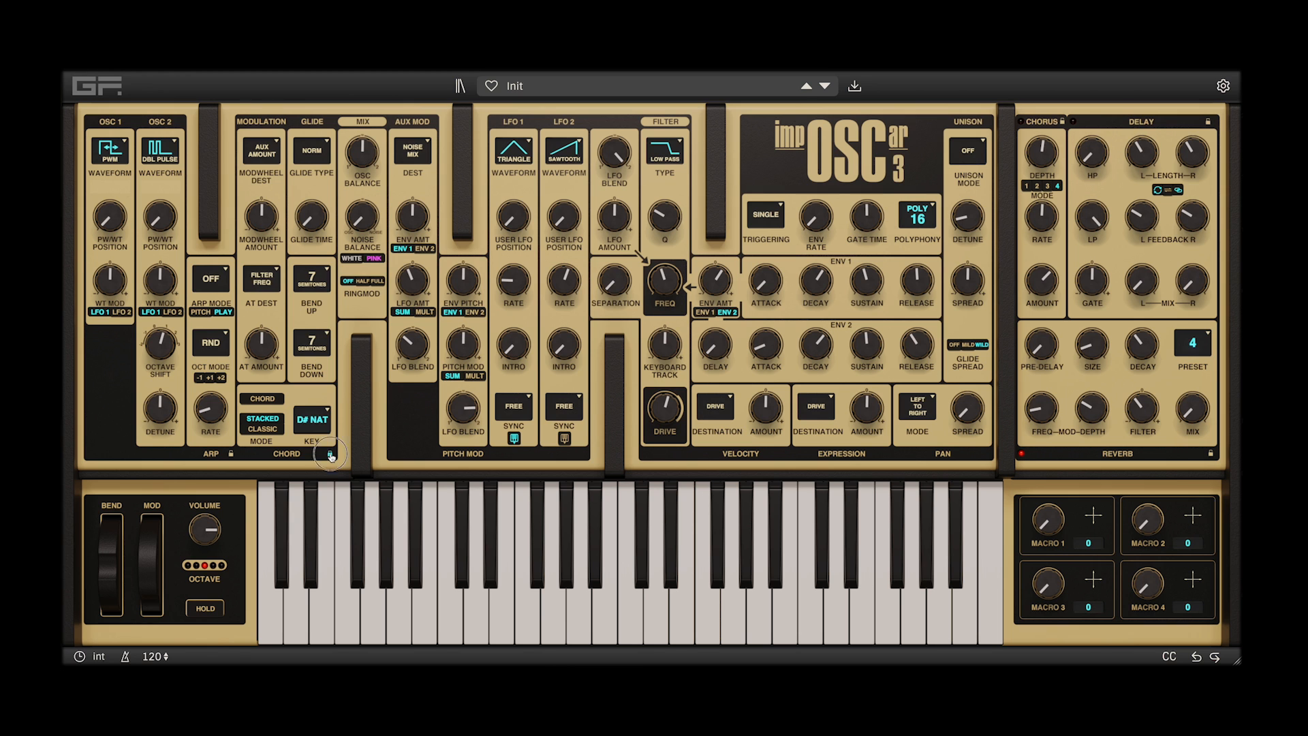
{"action": "left_click", "coordinate": [330, 454]}
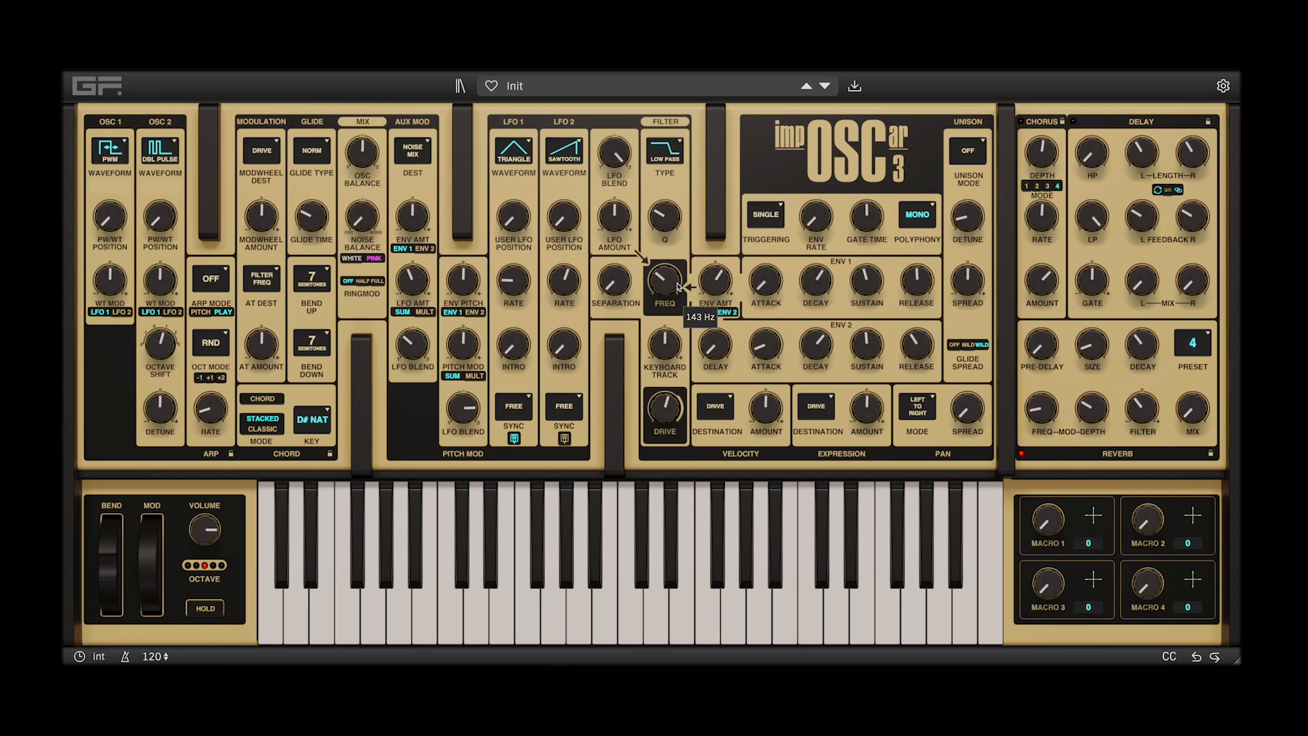
Raise the filter frequency of the mono patch and set the output volume to -3.7 dB
{"action": "left_click_drag", "start_coordinate": [670, 262], "coordinate": [681, 227]}
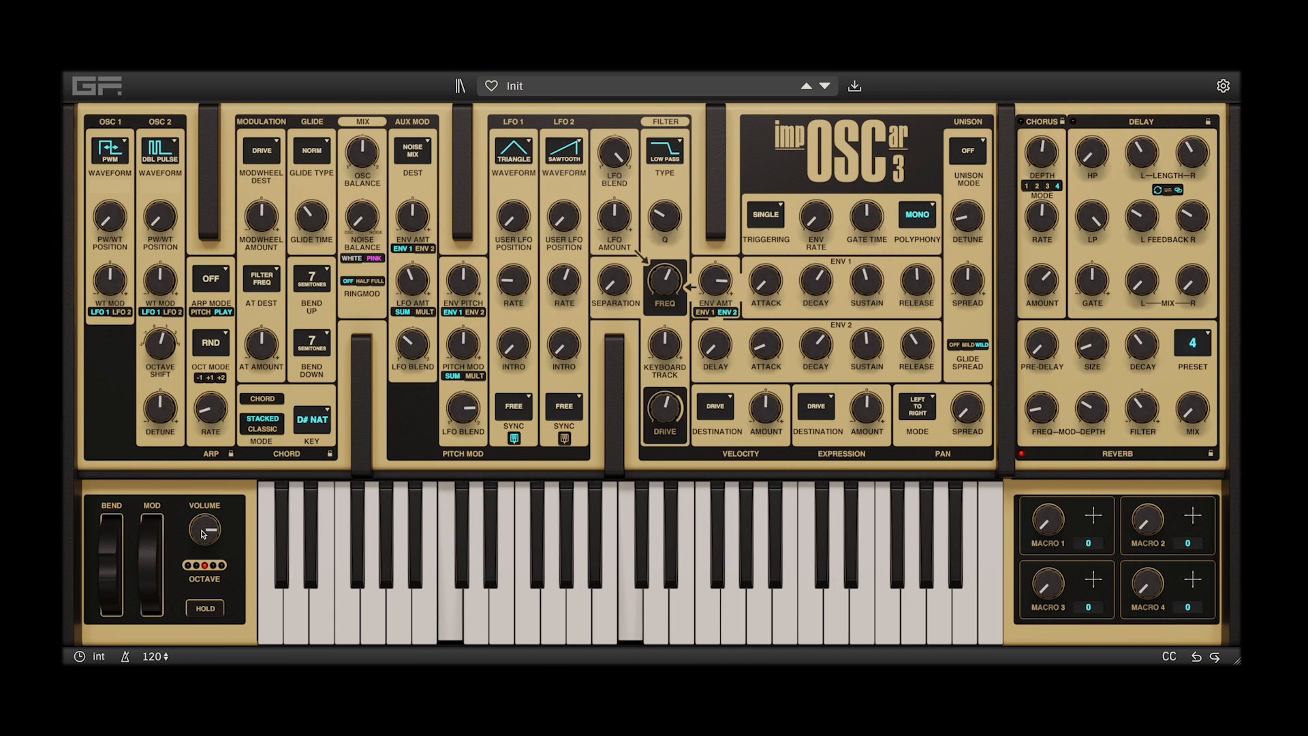
{"action": "left_click_drag", "start_coordinate": [203, 534], "coordinate": [206, 522]}
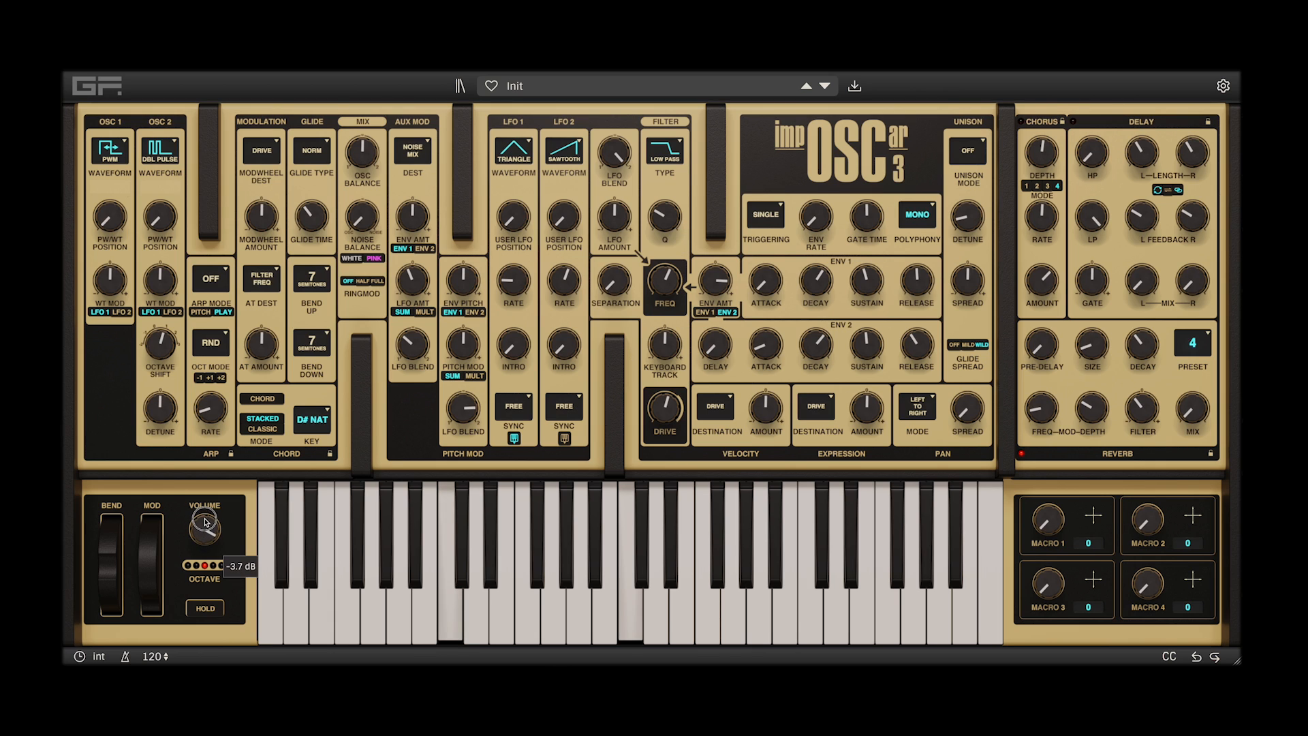
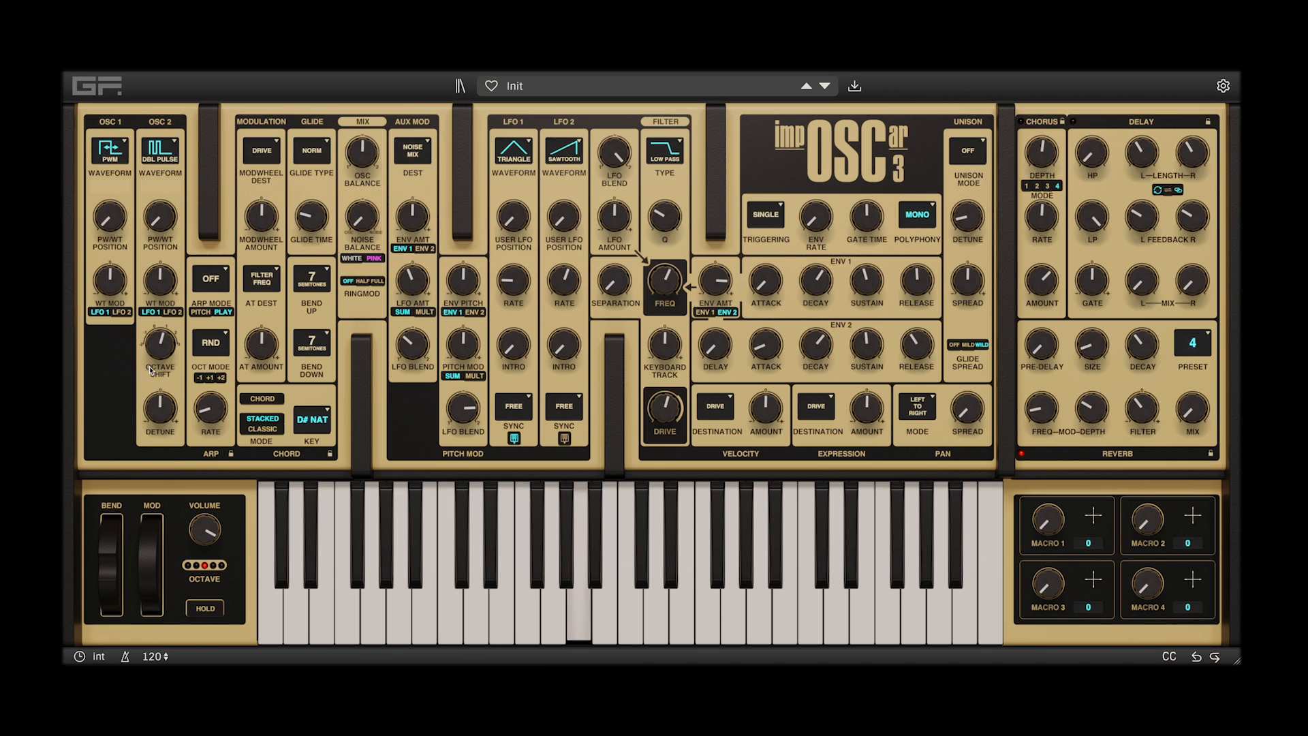
Set the glide time to 0.30 seconds and the unison mode to Poly 8Vc
{"action": "left_click_drag", "start_coordinate": [312, 215], "coordinate": [314, 225]}
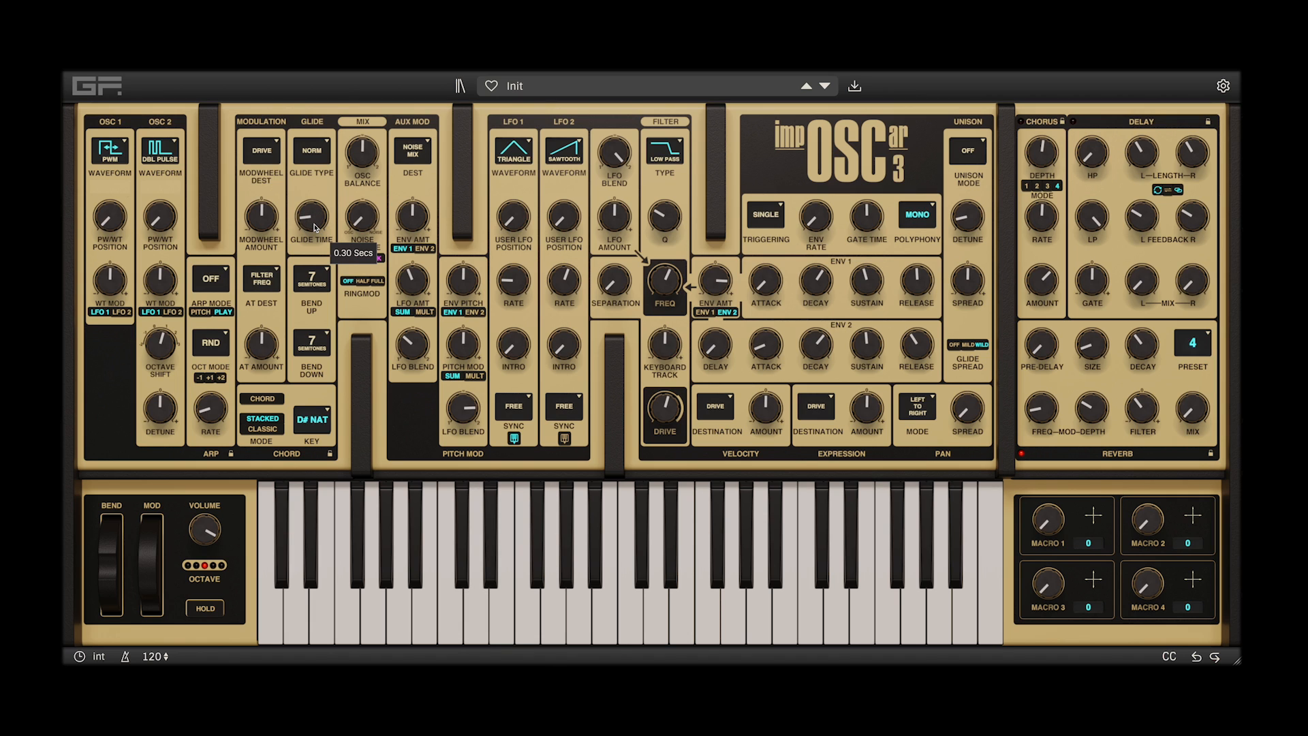
{"action": "left_click", "coordinate": [981, 141]}
{"action": "left_click", "coordinate": [981, 141]}
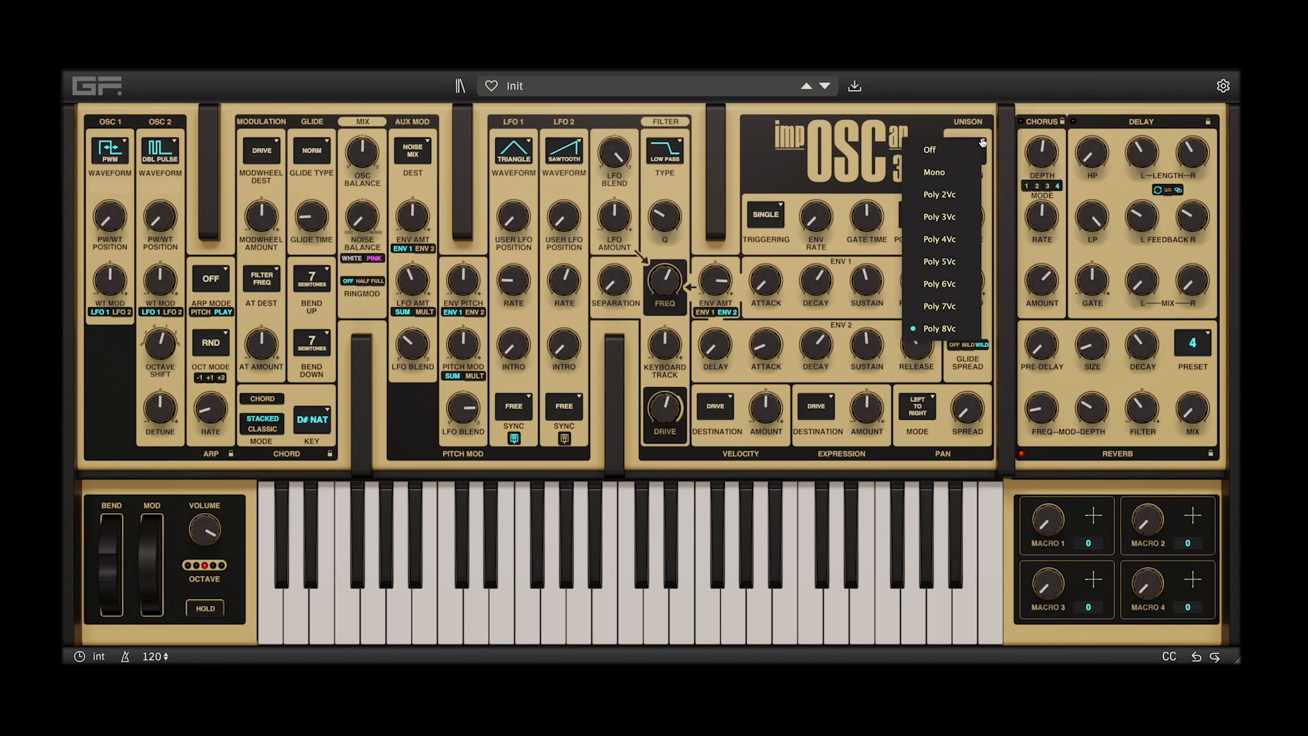
{"action": "left_click", "coordinate": [983, 144]}
{"action": "left_click", "coordinate": [984, 144]}
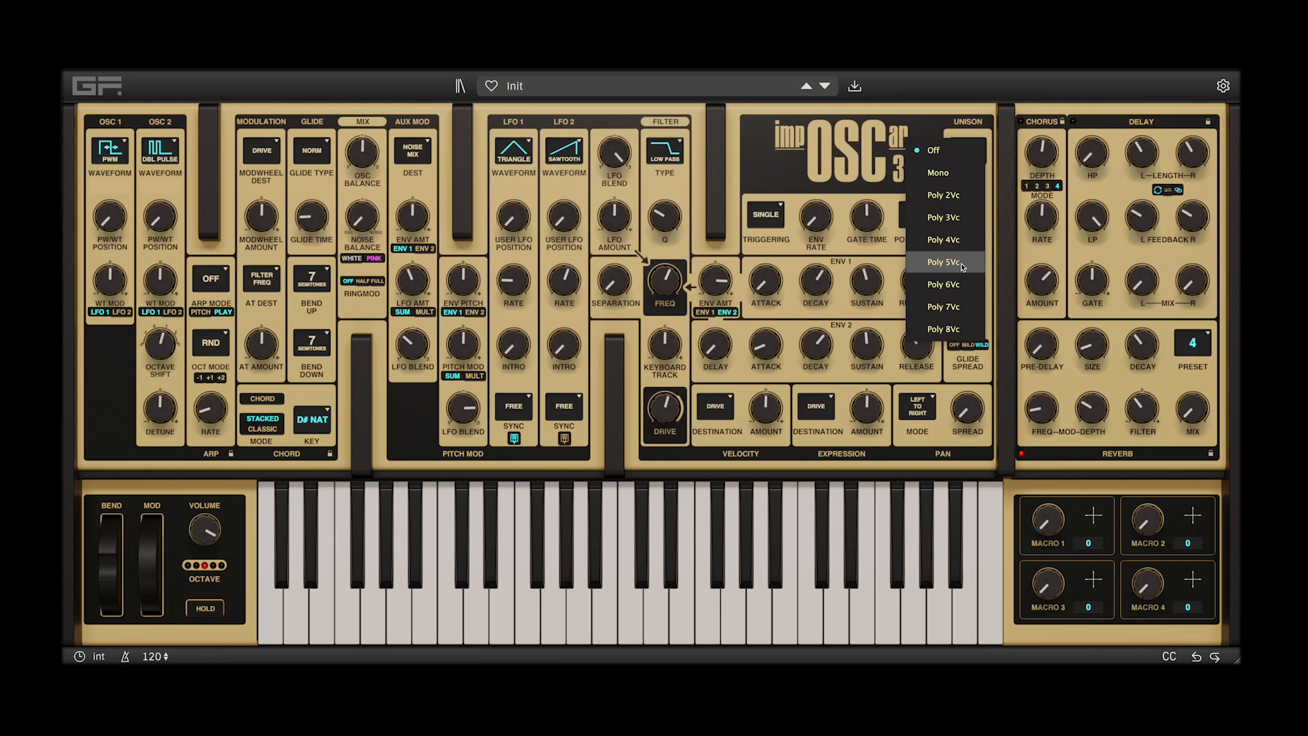
{"action": "left_click", "coordinate": [957, 327]}
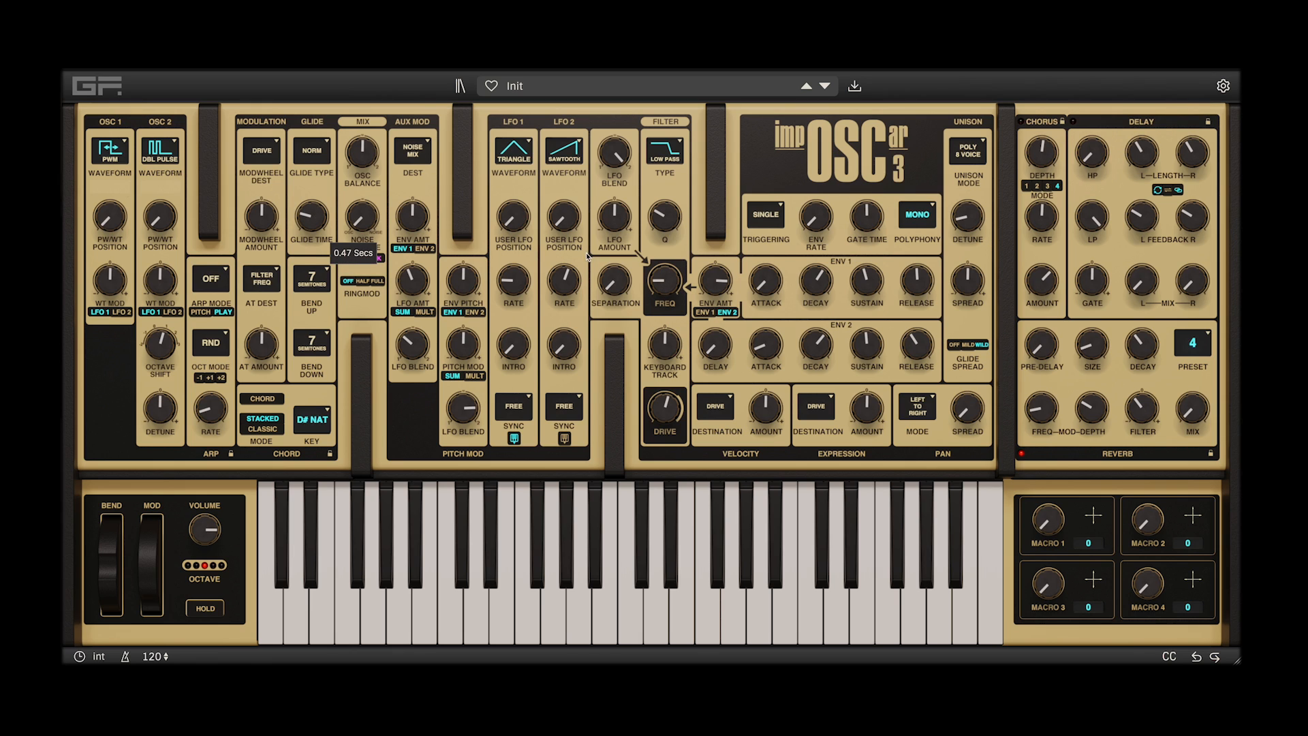
Set the filter frequency to 175 Hz and the unison detune to 23 cents
{"action": "left_click_drag", "start_coordinate": [664, 282], "coordinate": [671, 266]}
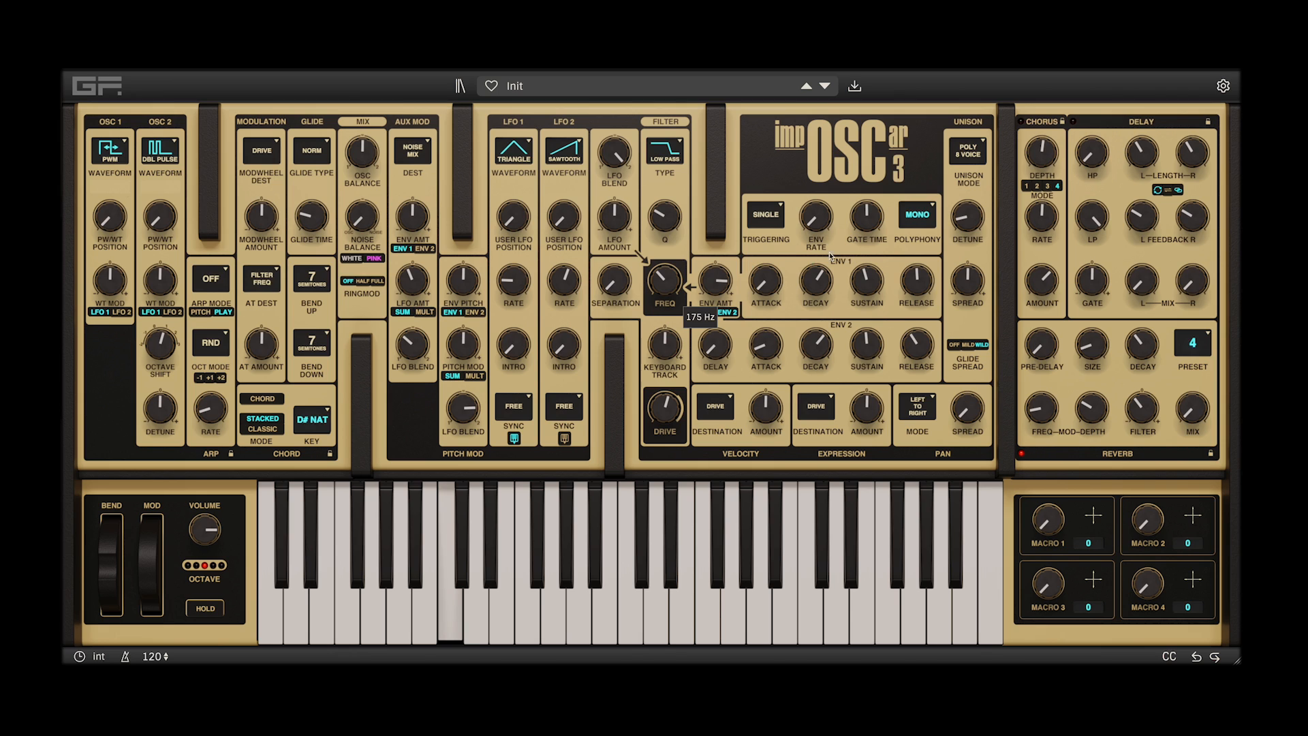
{"action": "left_click", "coordinate": [979, 279]}
{"action": "left_click_drag", "start_coordinate": [978, 279], "coordinate": [972, 211]}
{"action": "left_click", "coordinate": [975, 219]}
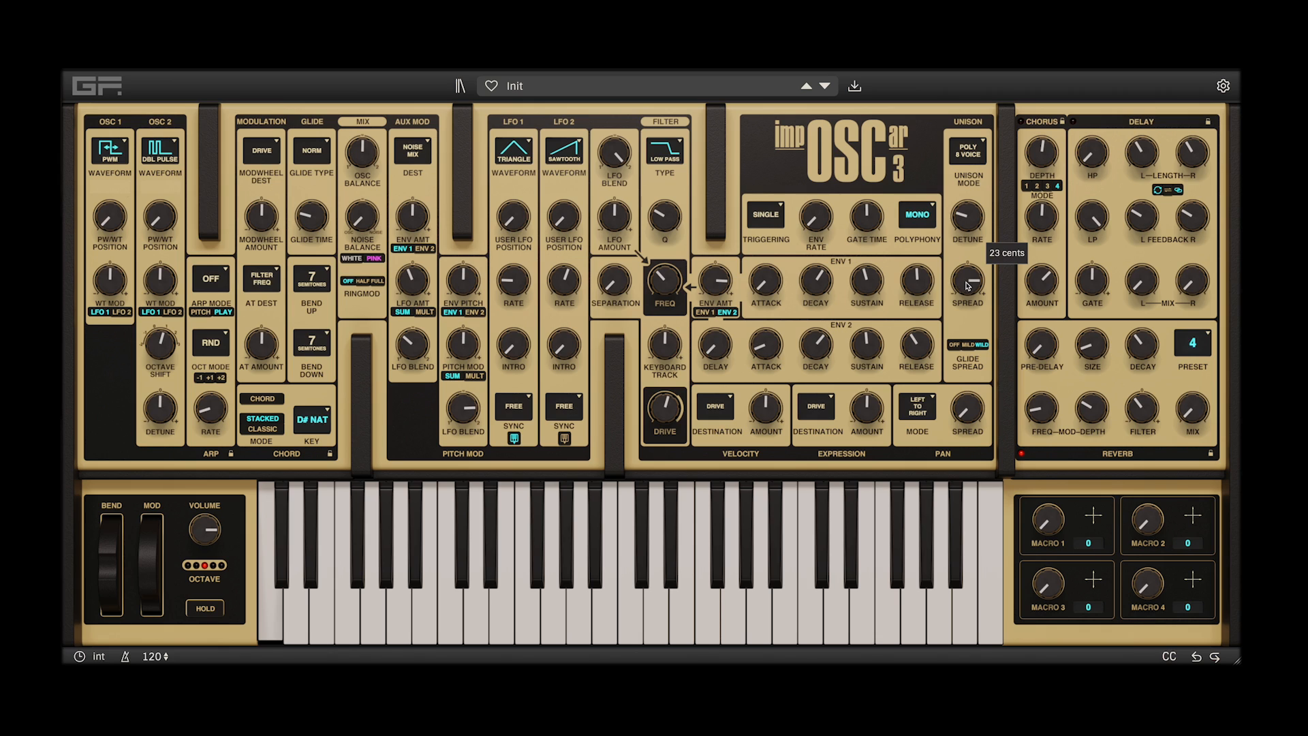
Turn the unison glide spread off and set the unison spread to 79
{"action": "mouse_move", "coordinate": [966, 282]}
{"action": "left_mouse_down"}
{"action": "mouse_move", "coordinate": [967, 300]}
{"action": "mouse_move", "coordinate": [966, 284]}
{"action": "left_mouse_up"}
{"action": "left_click", "coordinate": [956, 348]}
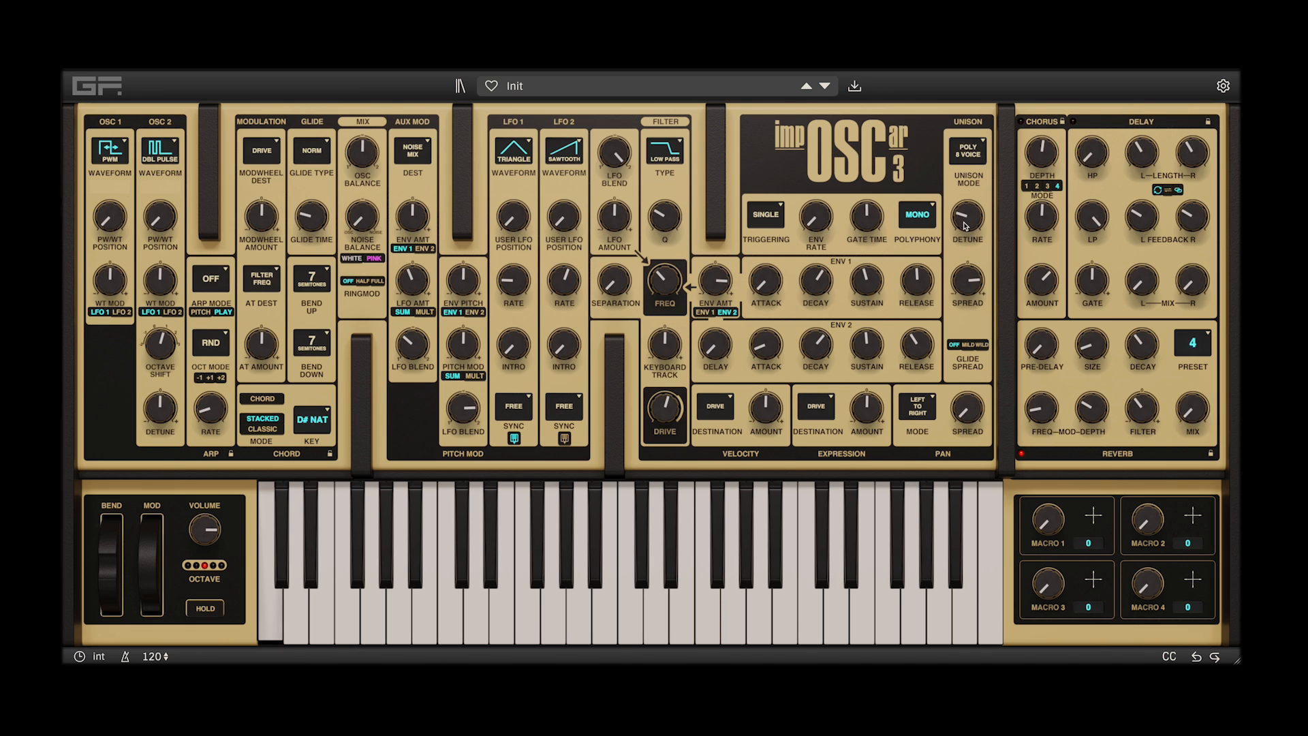
{"action": "left_click_drag", "start_coordinate": [966, 284], "coordinate": [974, 242]}
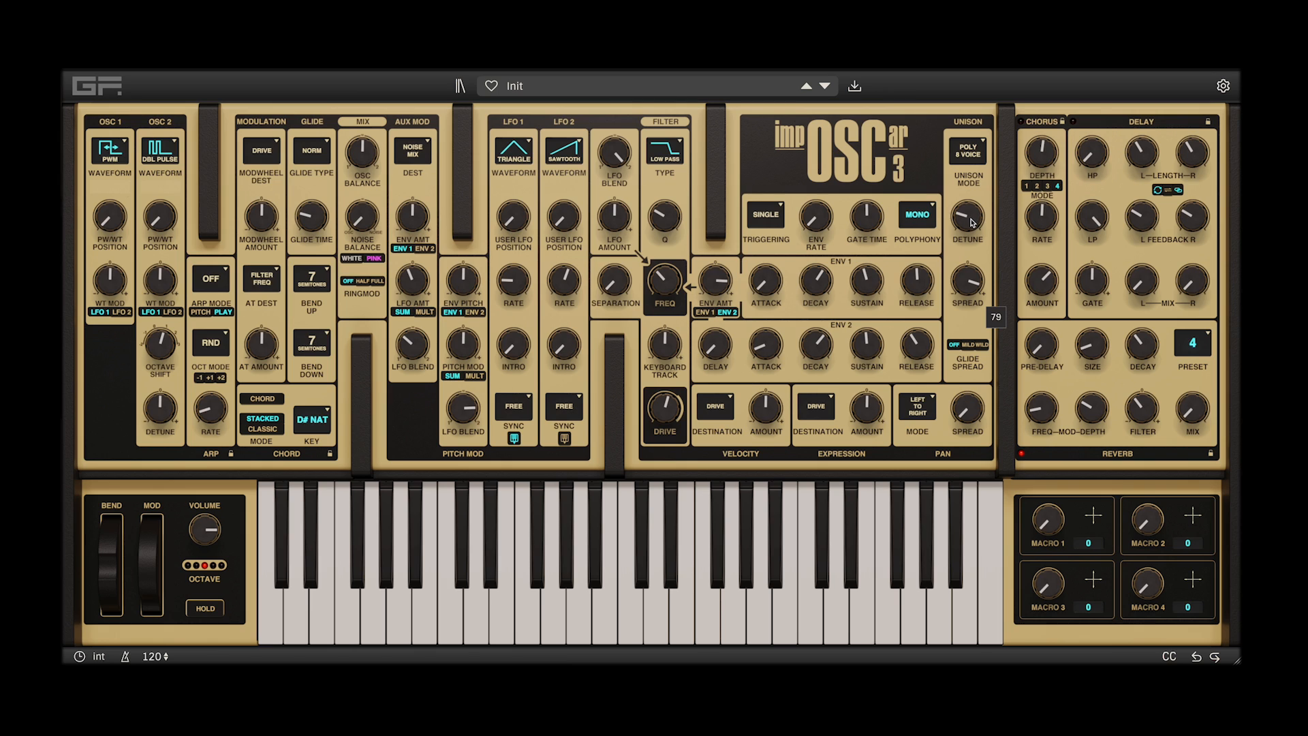
Sweep the unison detune and spread down and up while playing, ending with the spread at 100 and a low detune
{"action": "left_click_drag", "start_coordinate": [972, 221], "coordinate": [971, 232]}
{"action": "left_click_drag", "start_coordinate": [970, 282], "coordinate": [970, 285]}
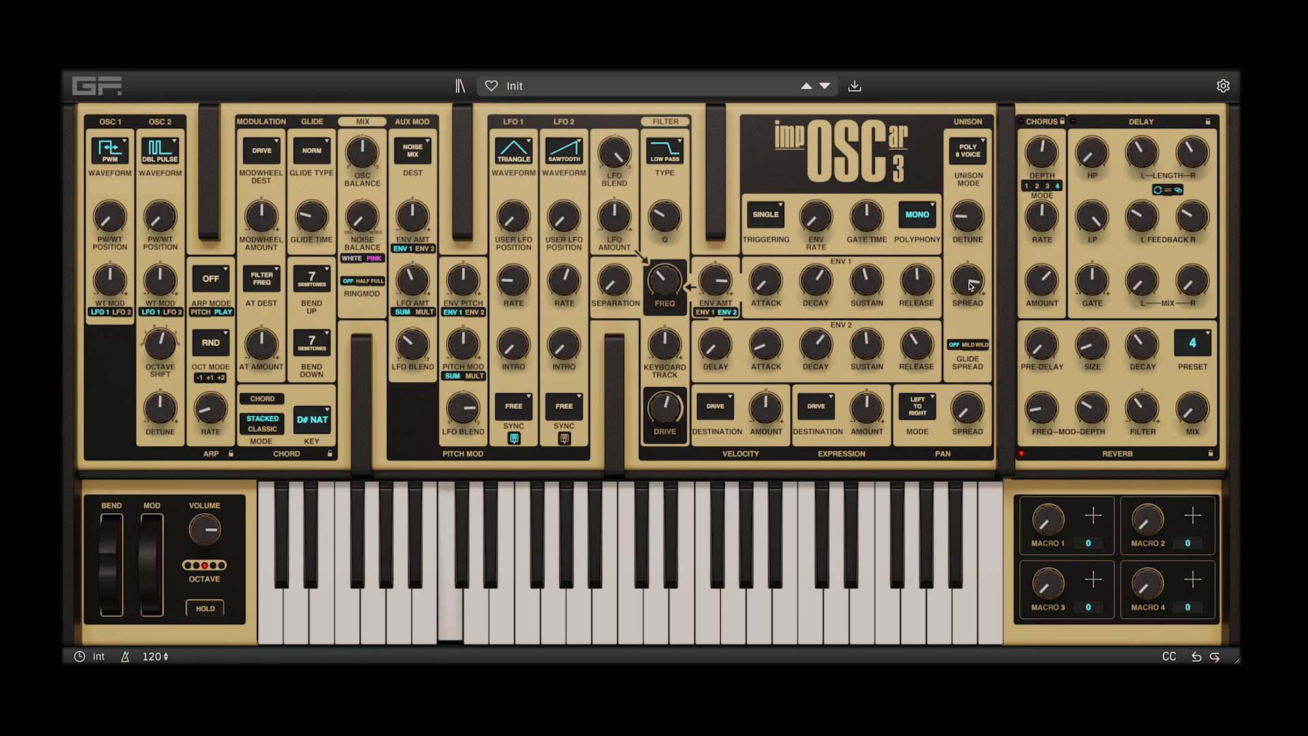
{"action": "mouse_move", "coordinate": [972, 286]}
{"action": "left_mouse_down"}
{"action": "mouse_move", "coordinate": [972, 265]}
{"action": "mouse_move", "coordinate": [972, 286]}
{"action": "left_mouse_up"}
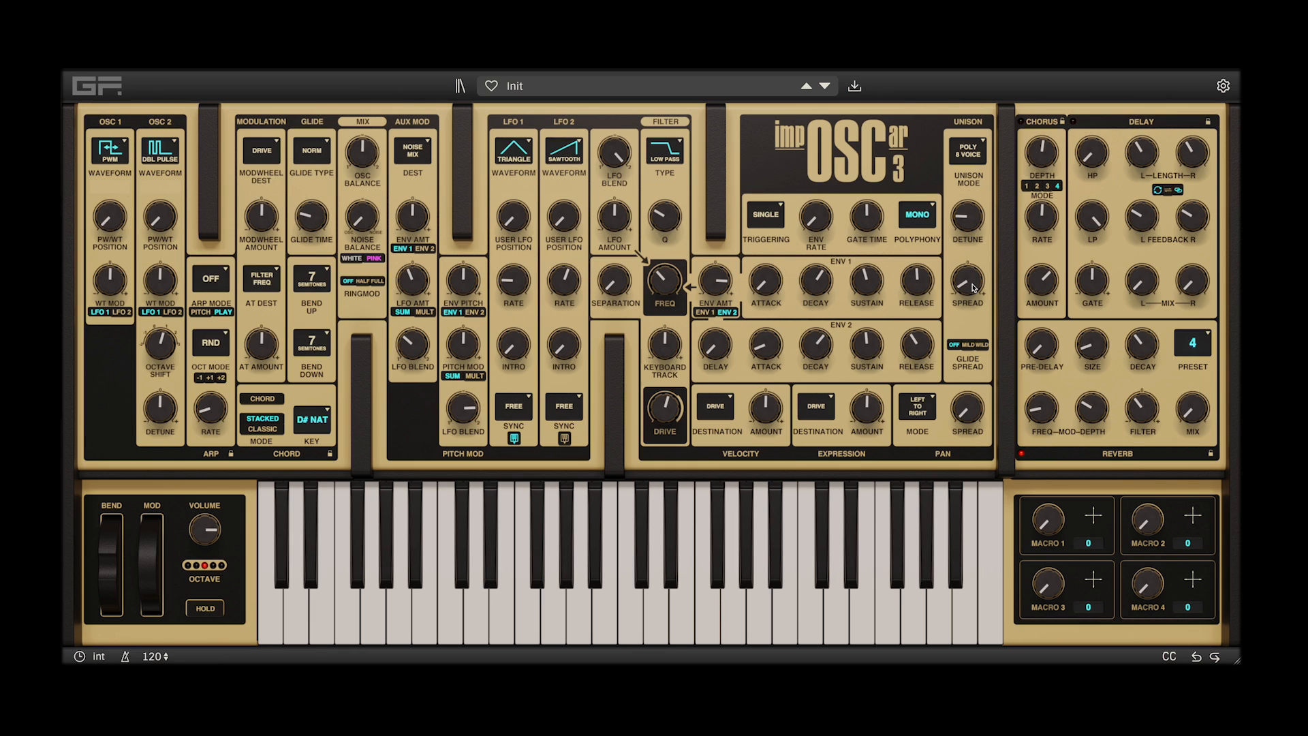
{"action": "left_click_drag", "start_coordinate": [972, 281], "coordinate": [971, 284]}
{"action": "left_click_drag", "start_coordinate": [967, 226], "coordinate": [966, 198]}
{"action": "left_click_drag", "start_coordinate": [969, 284], "coordinate": [969, 278]}
{"action": "left_click_drag", "start_coordinate": [973, 212], "coordinate": [974, 174]}
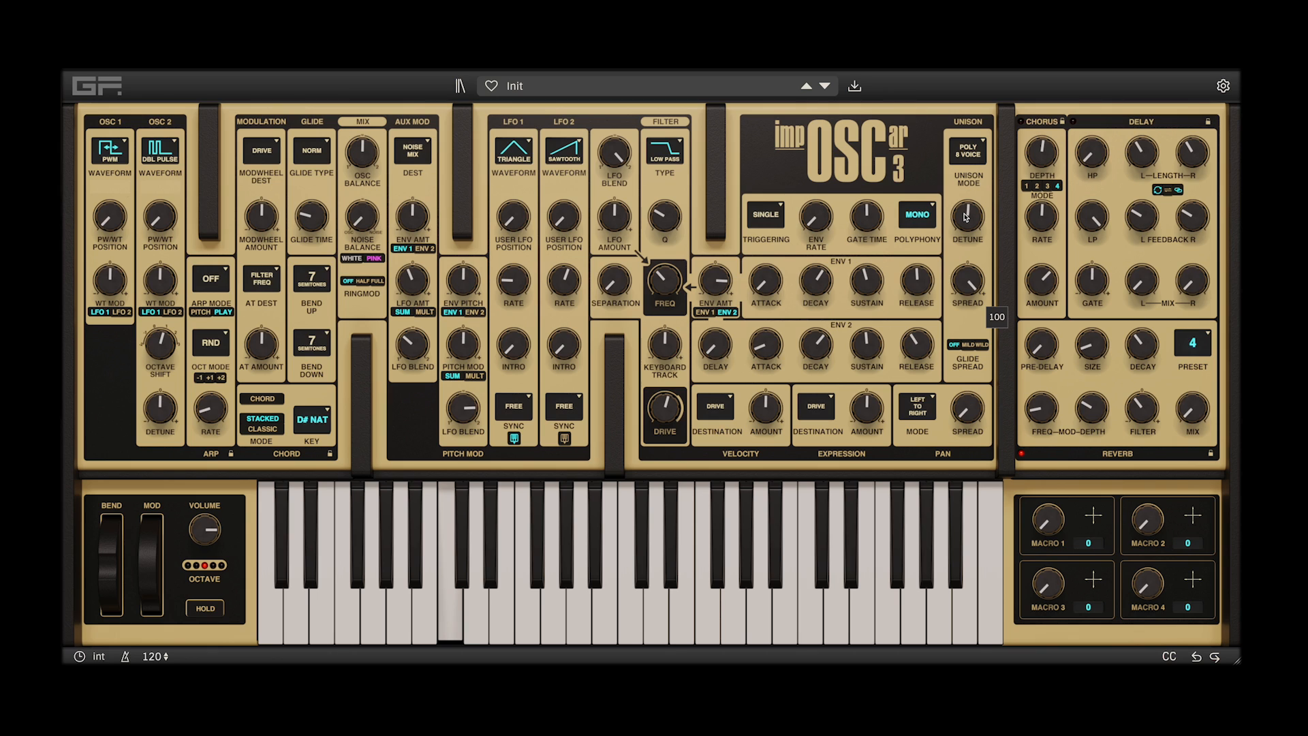
{"action": "left_click_drag", "start_coordinate": [965, 216], "coordinate": [963, 255]}
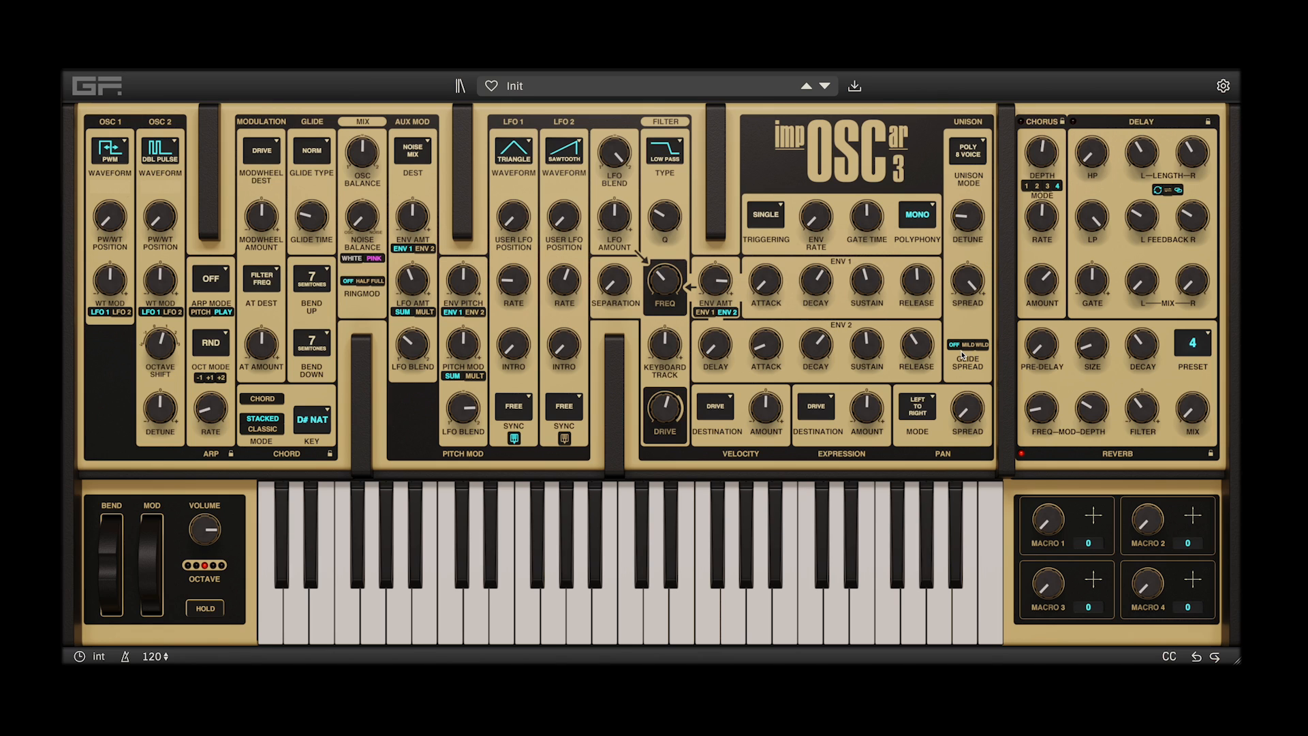
Compare the Off and Mild glide spread settings, raise the unison detune slightly and set the glide spread to Wild
{"action": "left_click", "coordinate": [969, 344]}
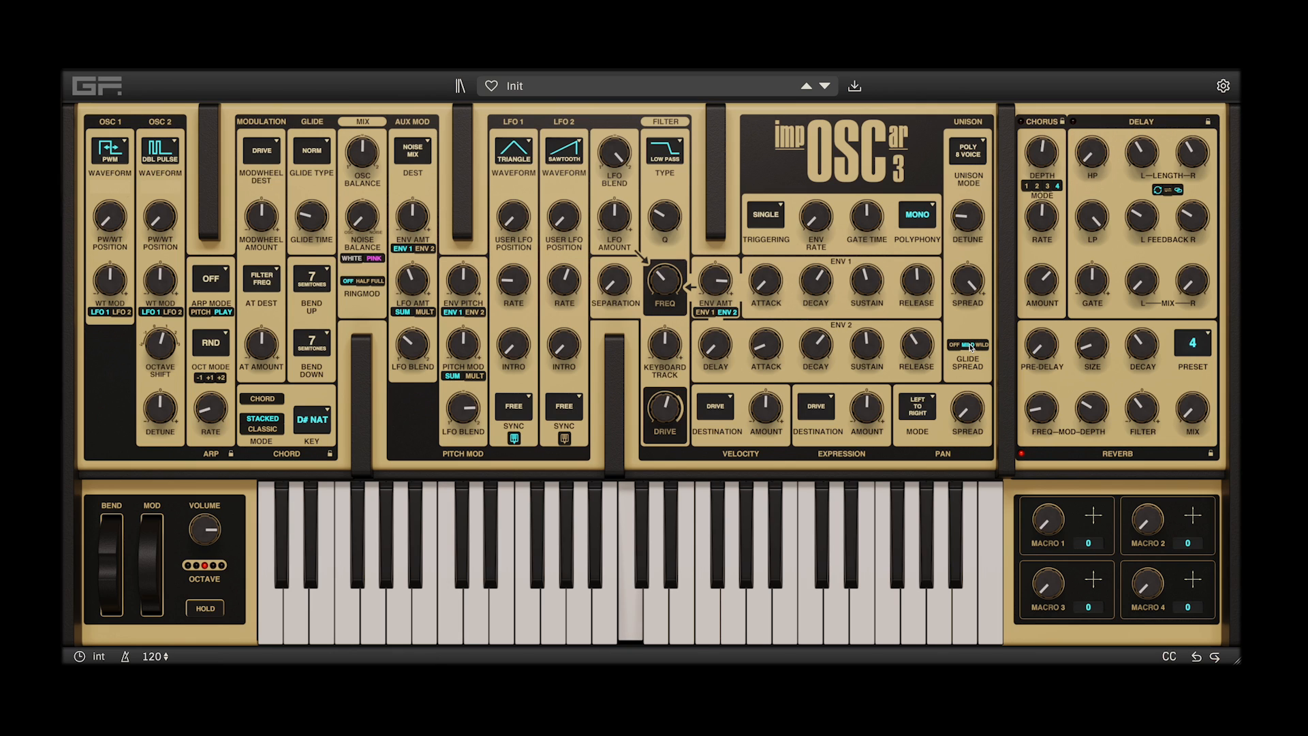
{"action": "left_click", "coordinate": [956, 345]}
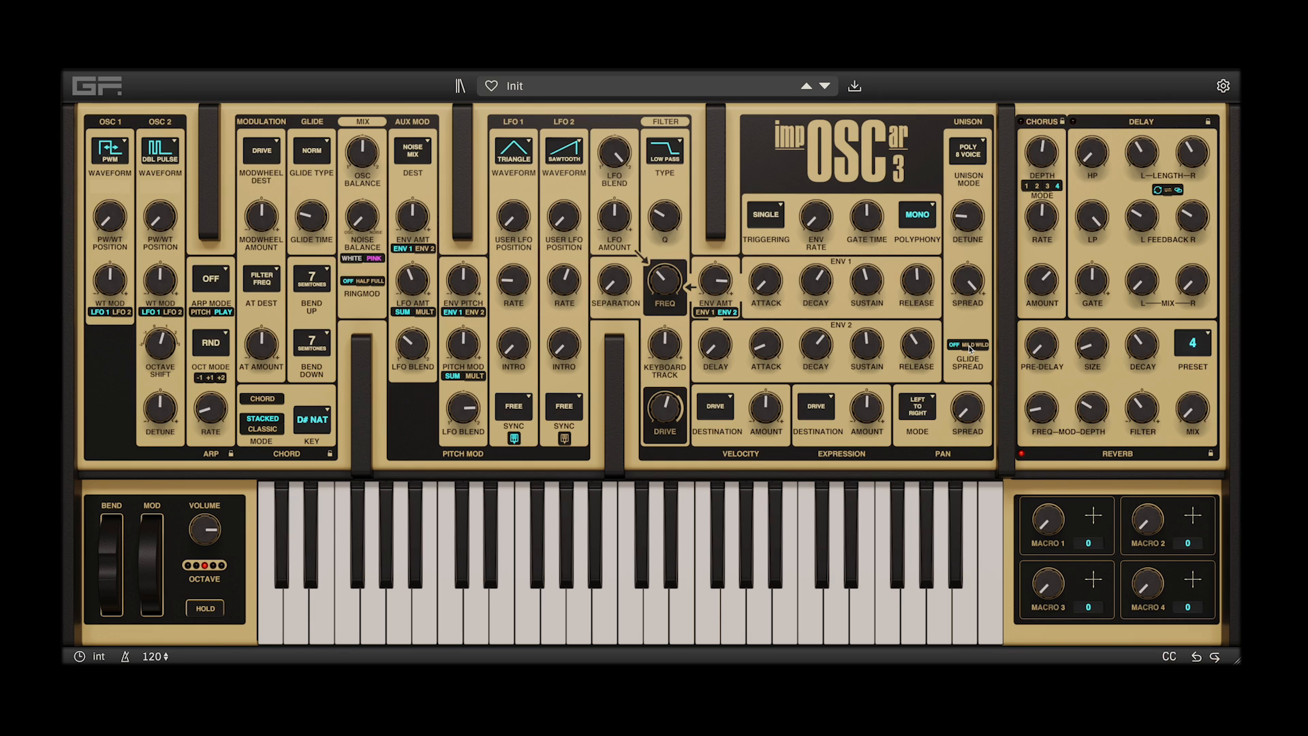
{"action": "left_click", "coordinate": [969, 345]}
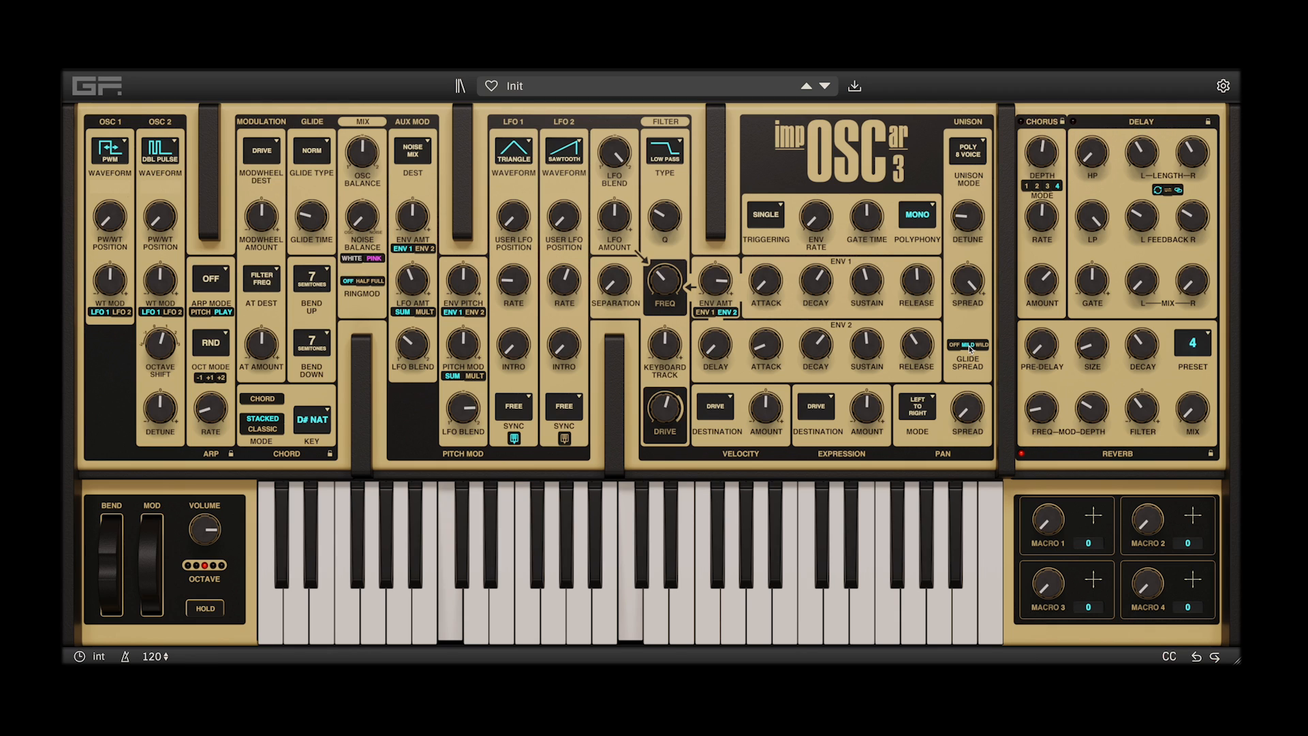
{"action": "left_click_drag", "start_coordinate": [965, 217], "coordinate": [967, 207]}
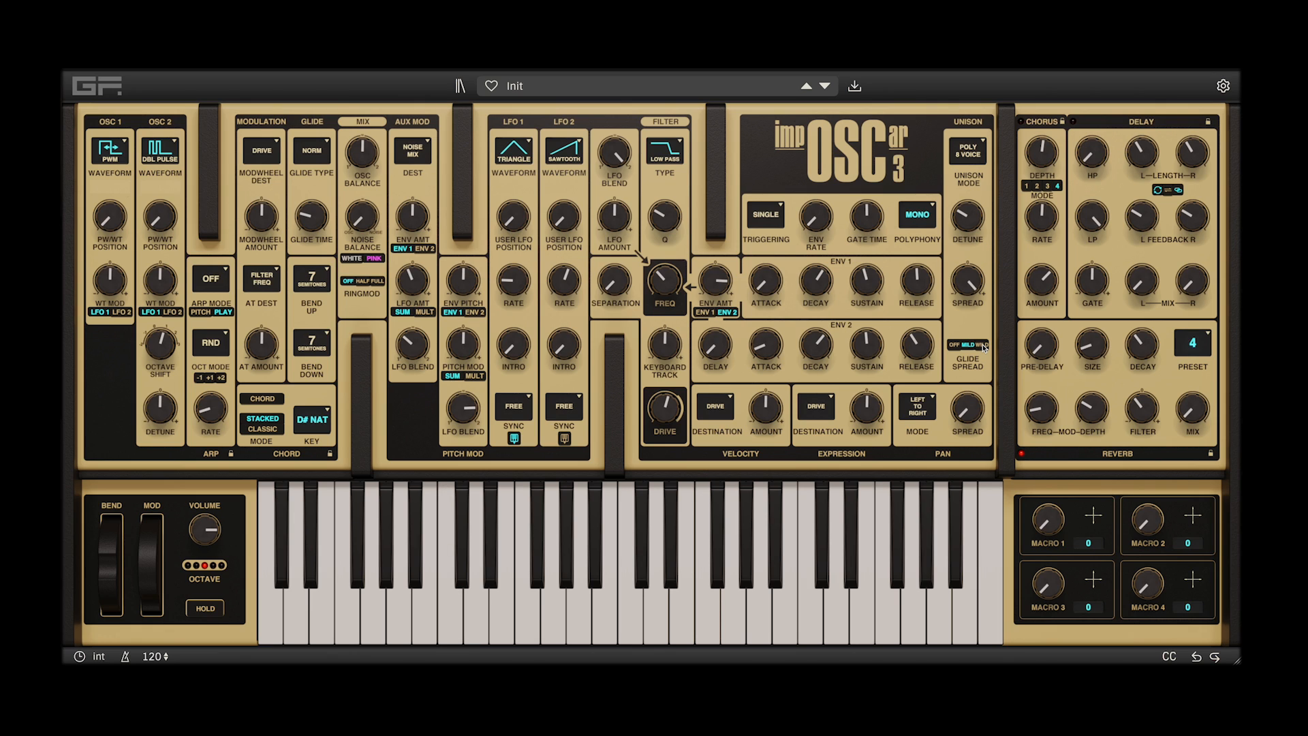
{"action": "left_click", "coordinate": [983, 345]}
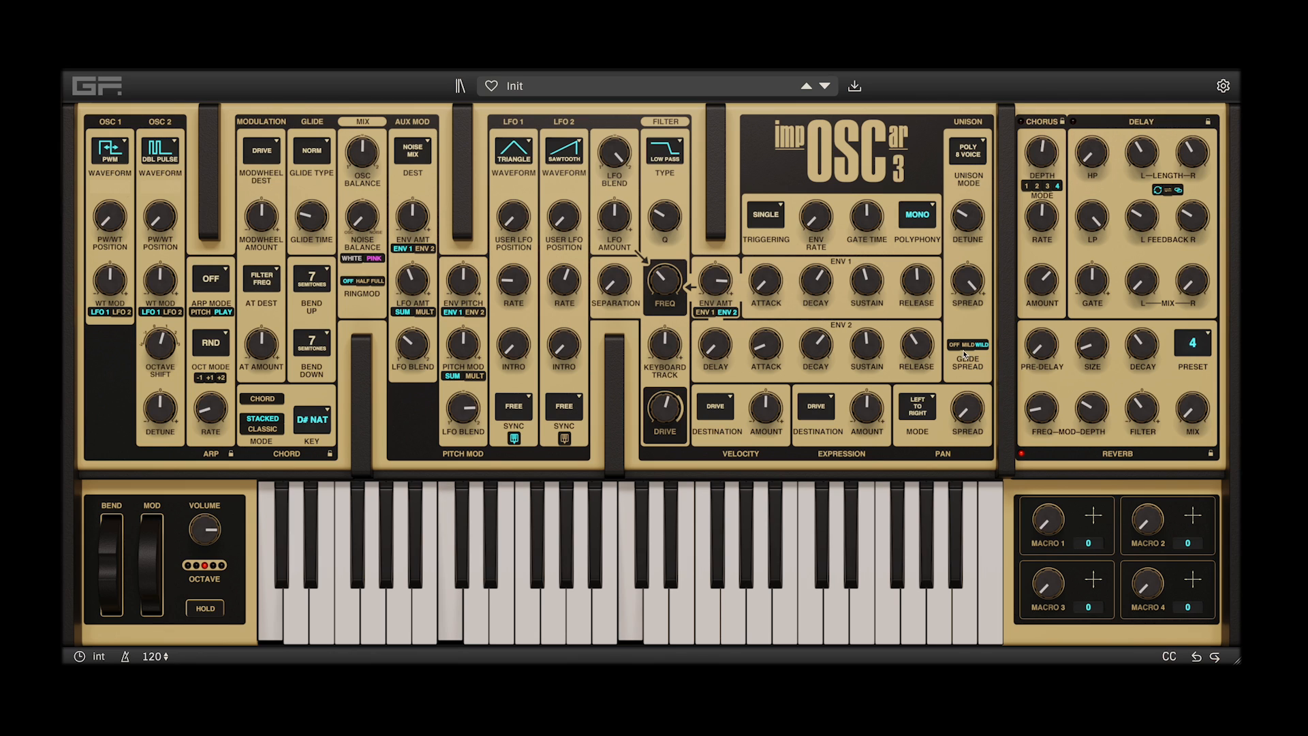
Lower the unison spread and the unison detune
{"action": "left_click_drag", "start_coordinate": [969, 283], "coordinate": [964, 312]}
{"action": "mouse_move", "coordinate": [966, 221]}
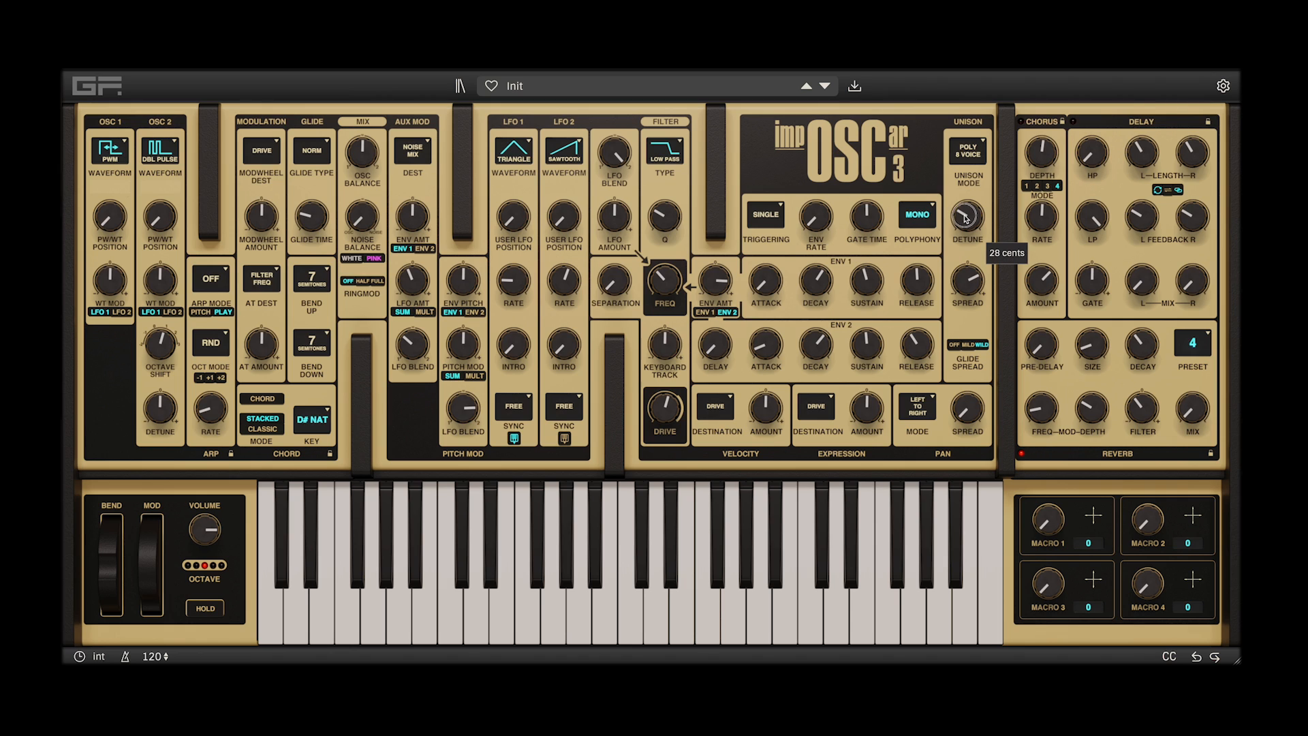
{"action": "left_click_drag", "start_coordinate": [966, 221], "coordinate": [981, 251]}
Turn the unison mode off and set the polyphony to Poly 4
{"action": "left_click", "coordinate": [983, 149]}
{"action": "left_click", "coordinate": [963, 152]}
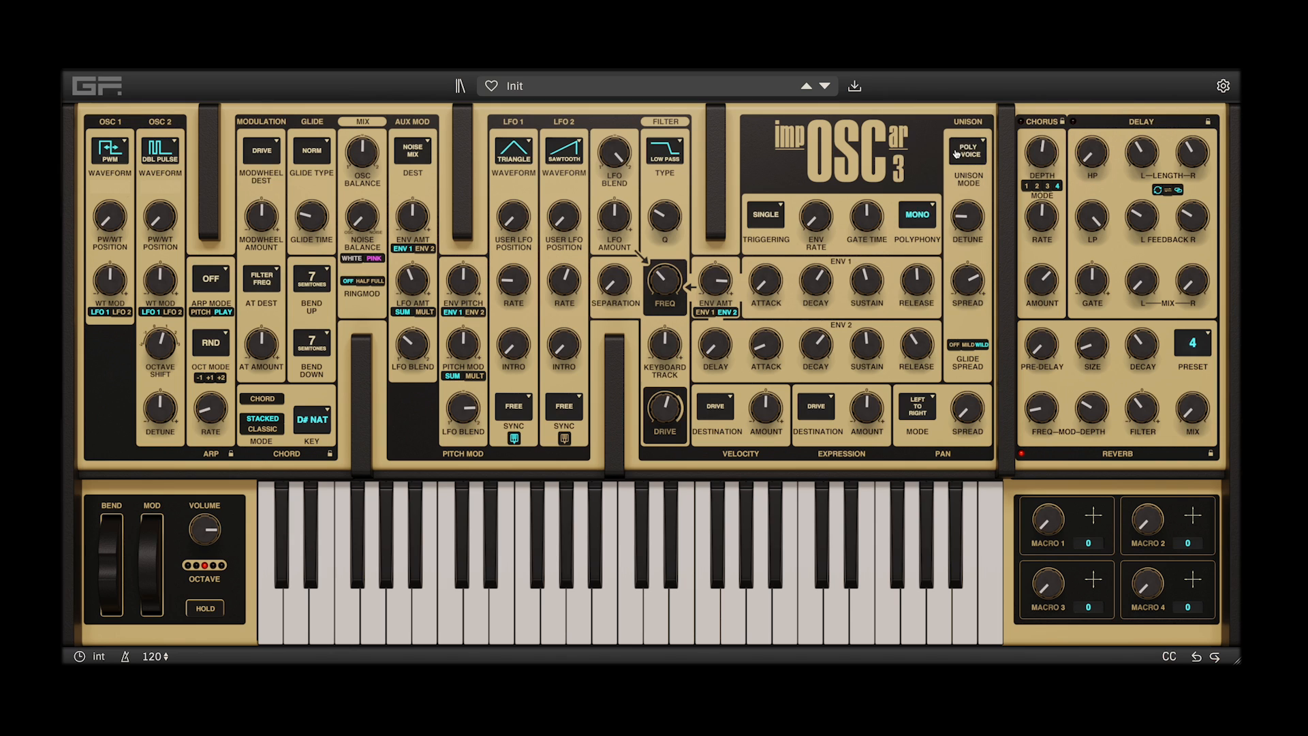
{"action": "left_click", "coordinate": [931, 209]}
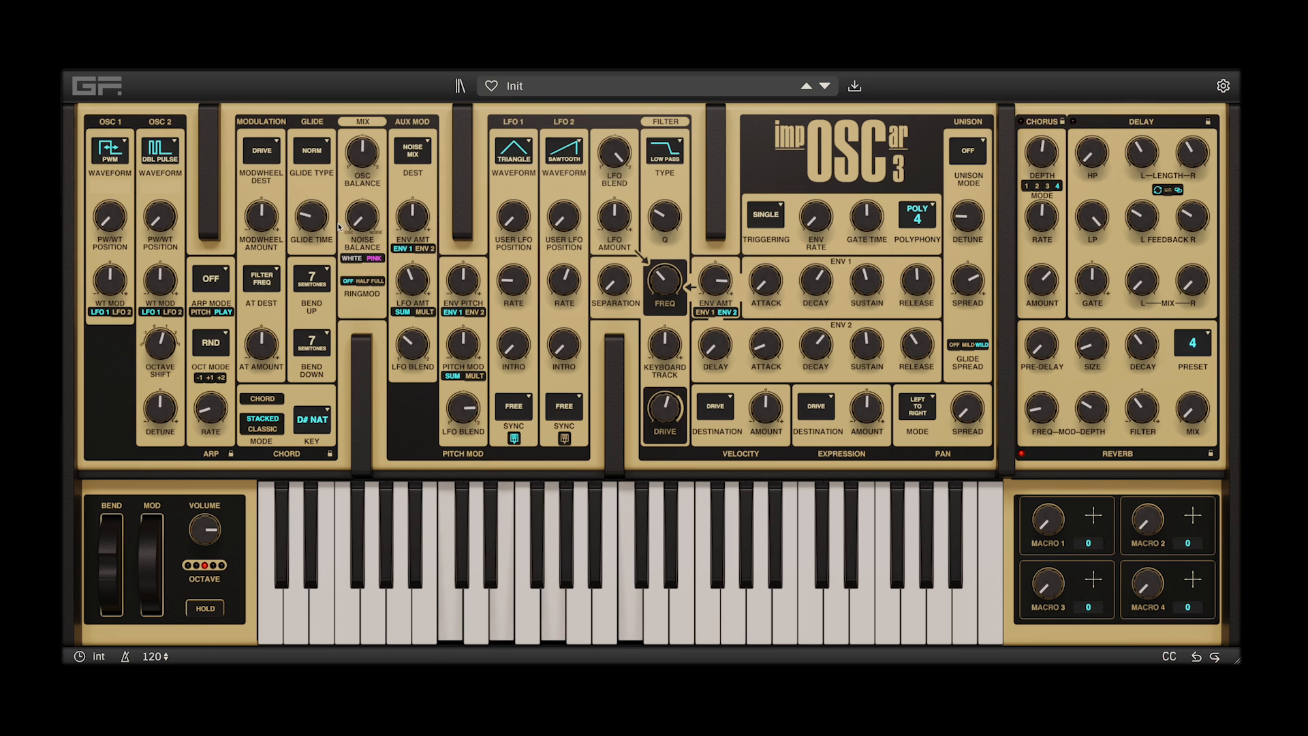
Set the glide time to 0.20 seconds and adjust the filter frequency
{"action": "left_click_drag", "start_coordinate": [315, 216], "coordinate": [318, 239]}
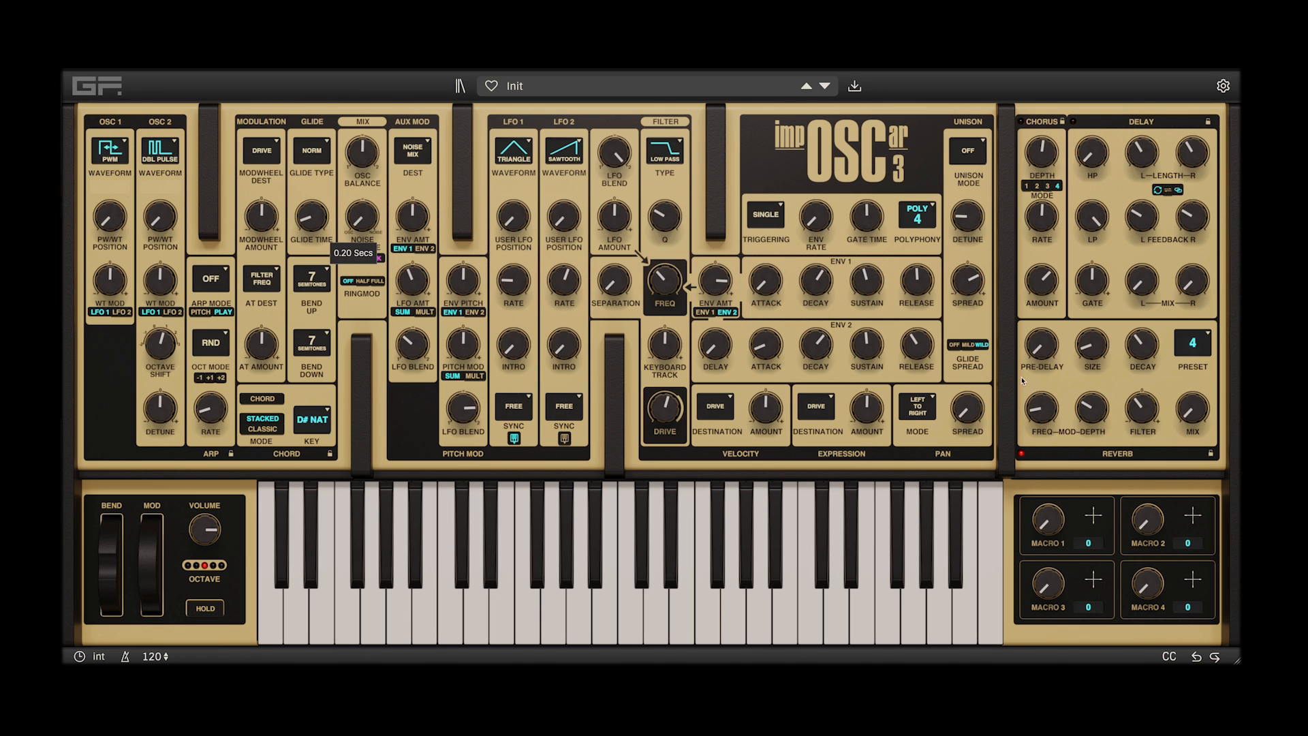
{"action": "left_click_drag", "start_coordinate": [673, 286], "coordinate": [678, 252]}
Raise the pan spread to 82 % and increase the output volume
{"action": "left_click_drag", "start_coordinate": [967, 405], "coordinate": [990, 313]}
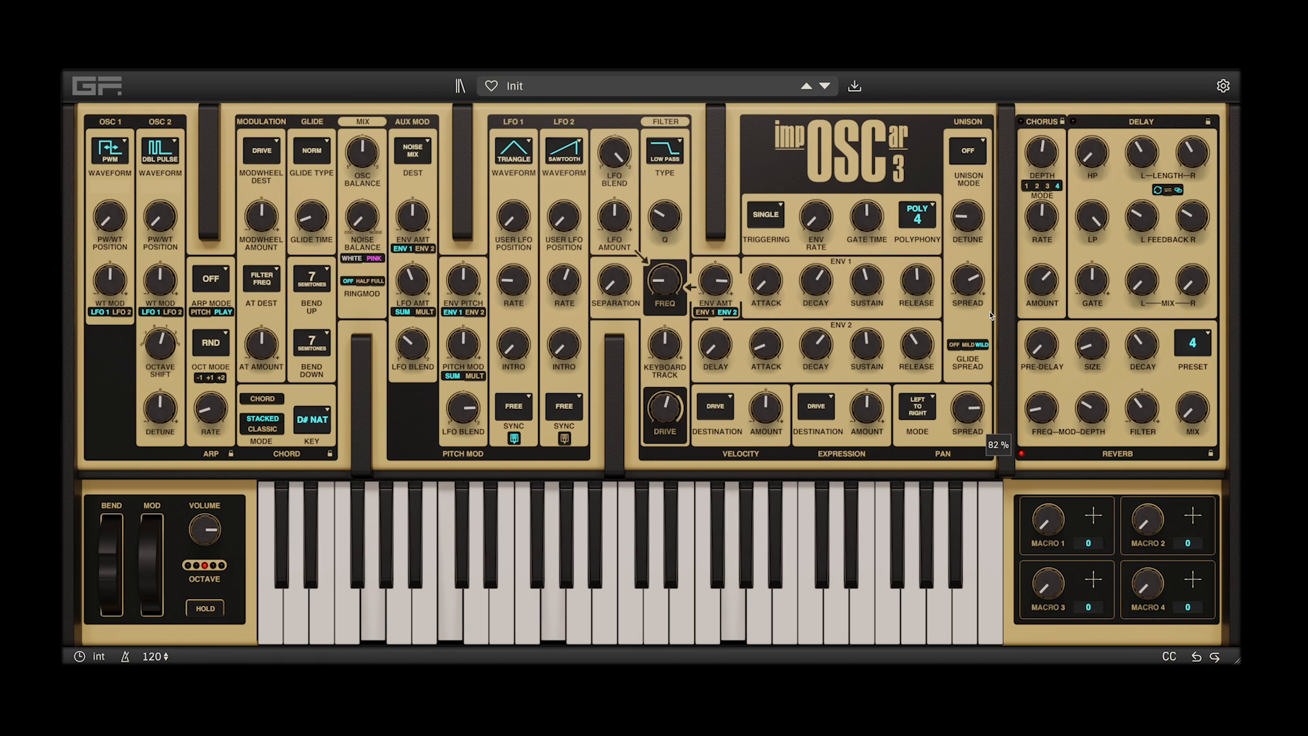
{"action": "left_click_drag", "start_coordinate": [200, 538], "coordinate": [206, 522]}
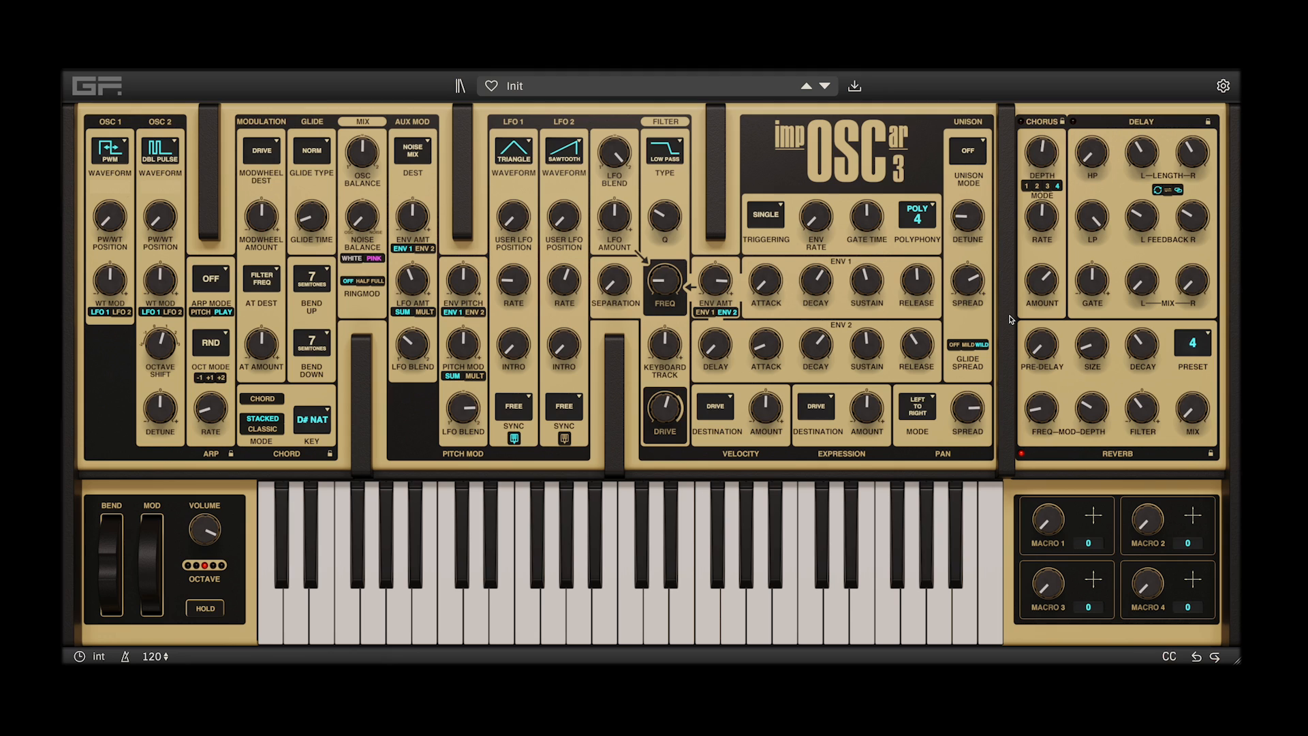
Try the Random, Alternate, Pseudo-Random and Dynamic pan modes in turn while playing, and return to Left to Right
{"action": "left_click", "coordinate": [934, 400]}
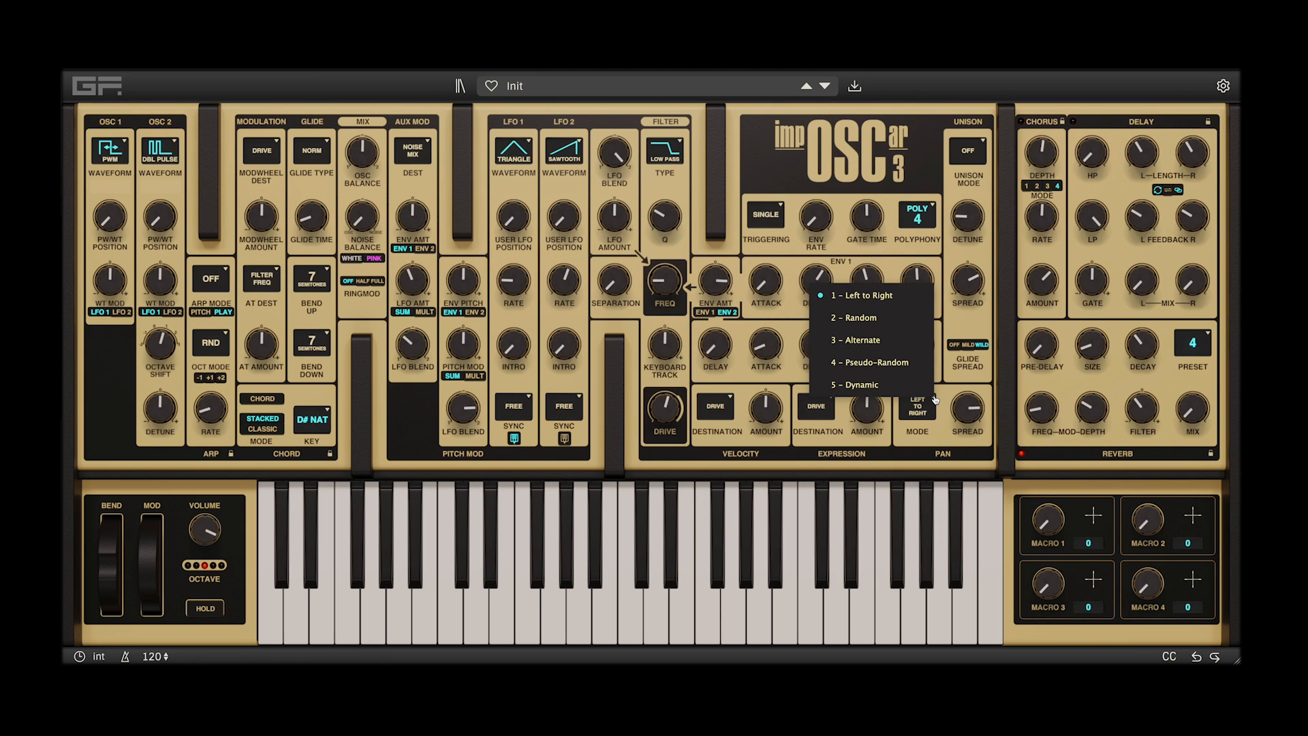
{"action": "left_click", "coordinate": [918, 319]}
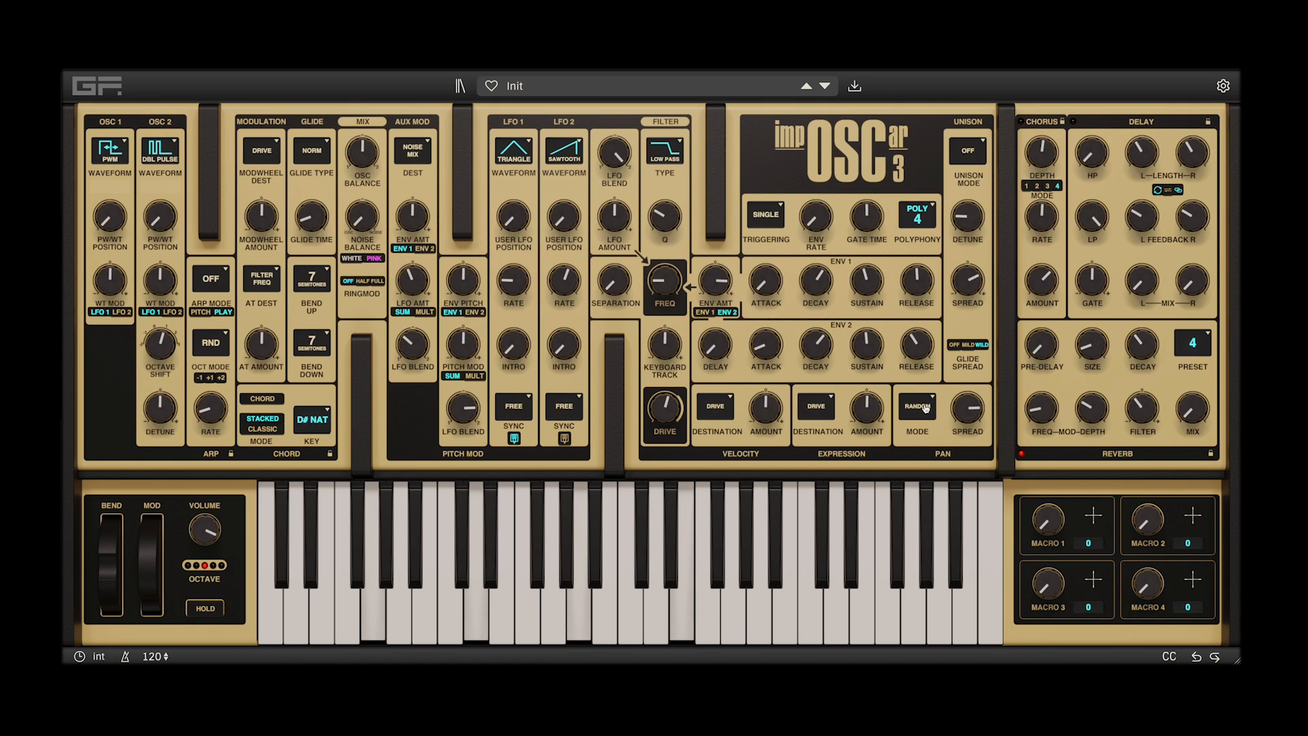
{"action": "left_click", "coordinate": [925, 409]}
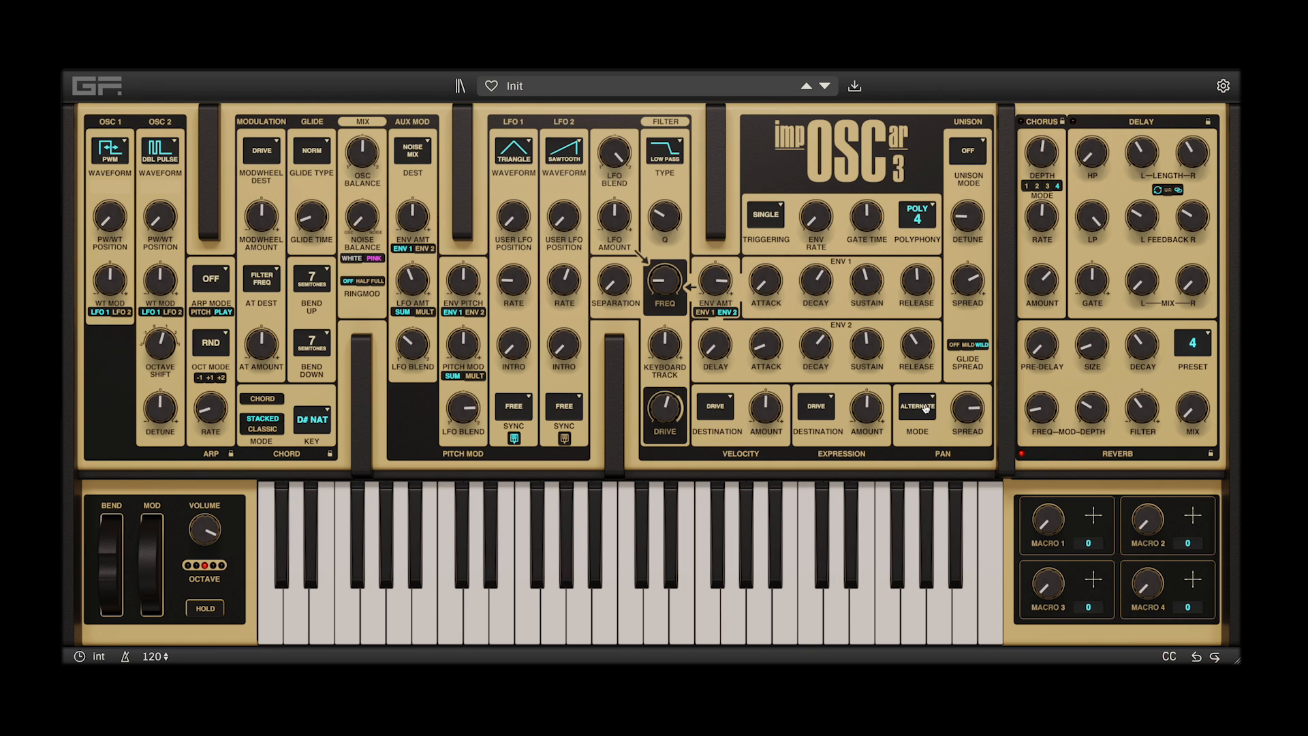
{"action": "left_click", "coordinate": [925, 408]}
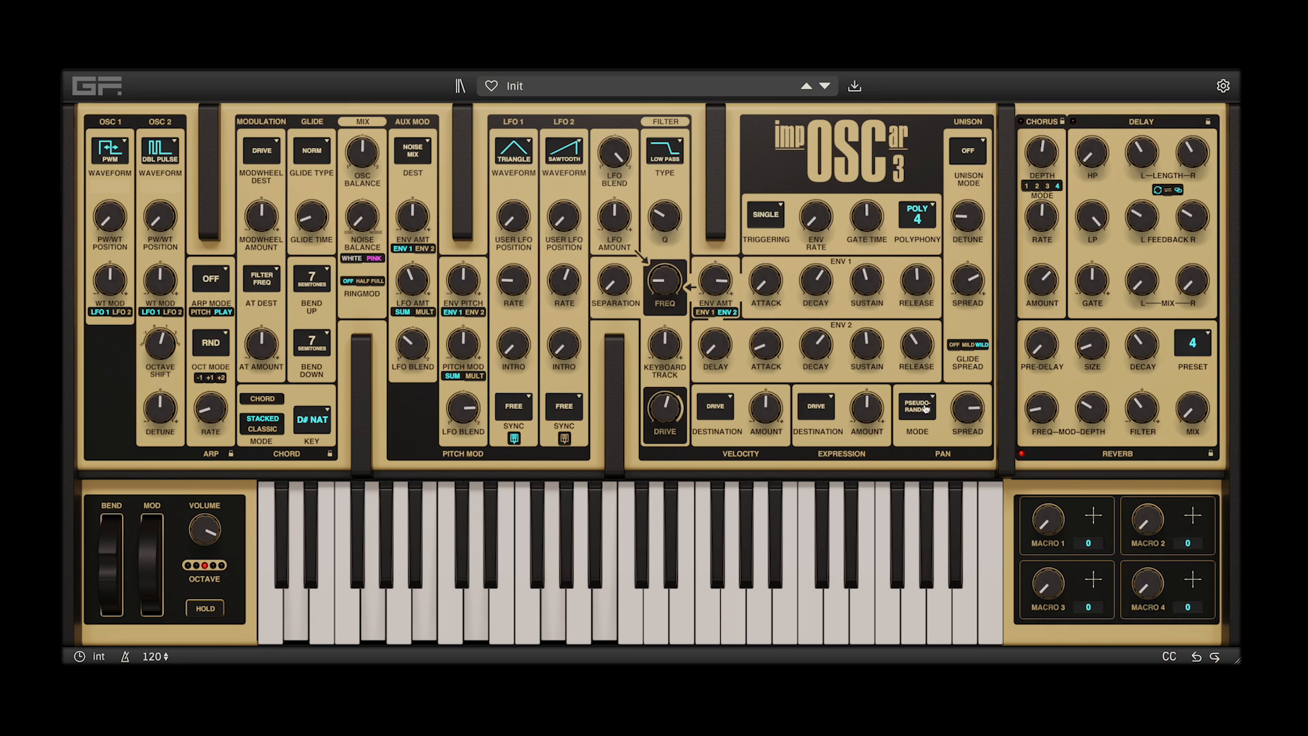
{"action": "left_click", "coordinate": [926, 407]}
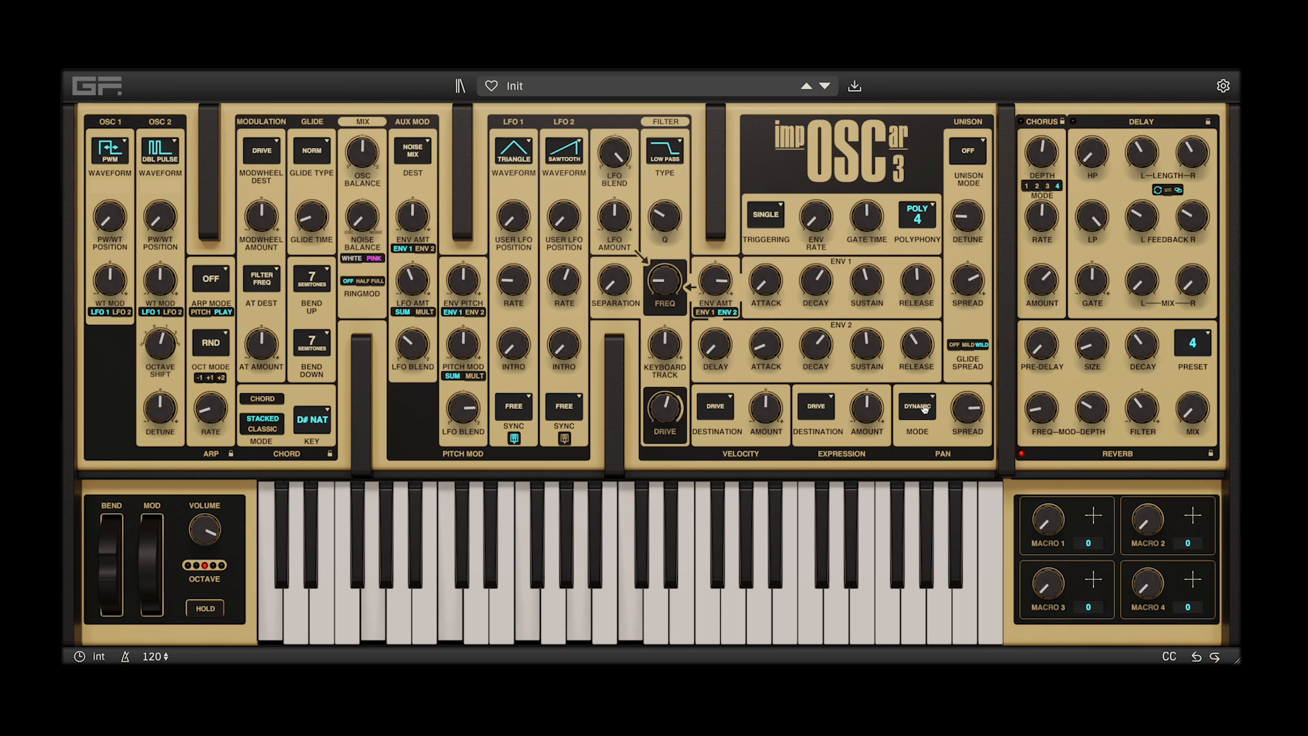
{"action": "left_click", "coordinate": [924, 407]}
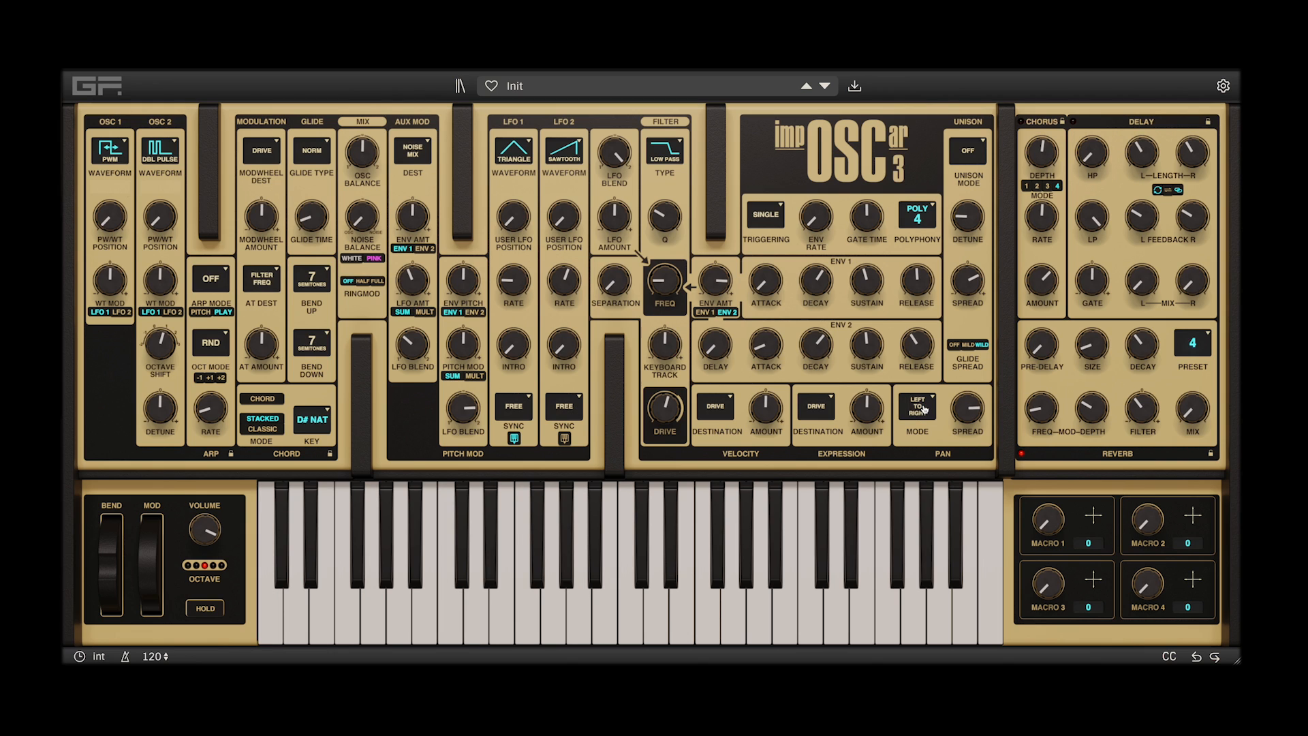
Reduce the pan spread and set the pan mode to Random
{"action": "left_click_drag", "start_coordinate": [966, 408], "coordinate": [954, 451]}
{"action": "left_click", "coordinate": [925, 408]}
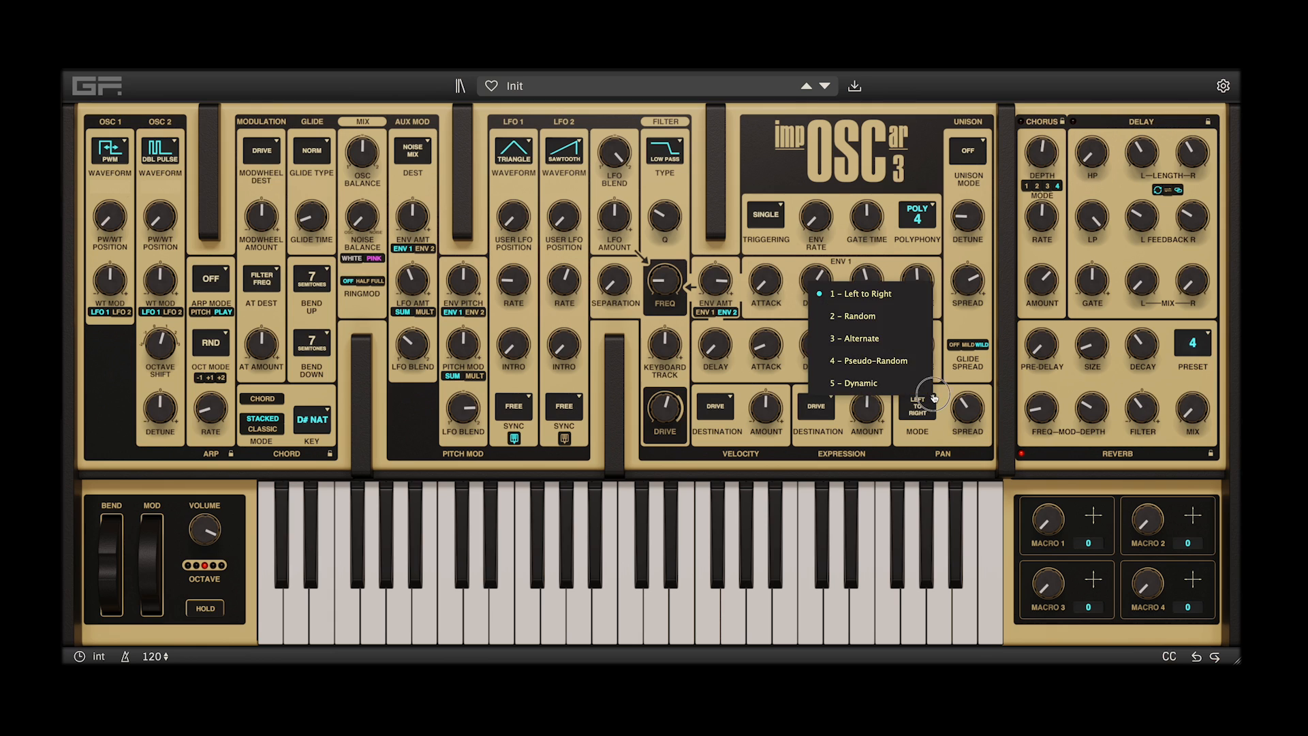
{"action": "left_click", "coordinate": [879, 316]}
{"action": "left_click_drag", "start_coordinate": [966, 403], "coordinate": [964, 411]}
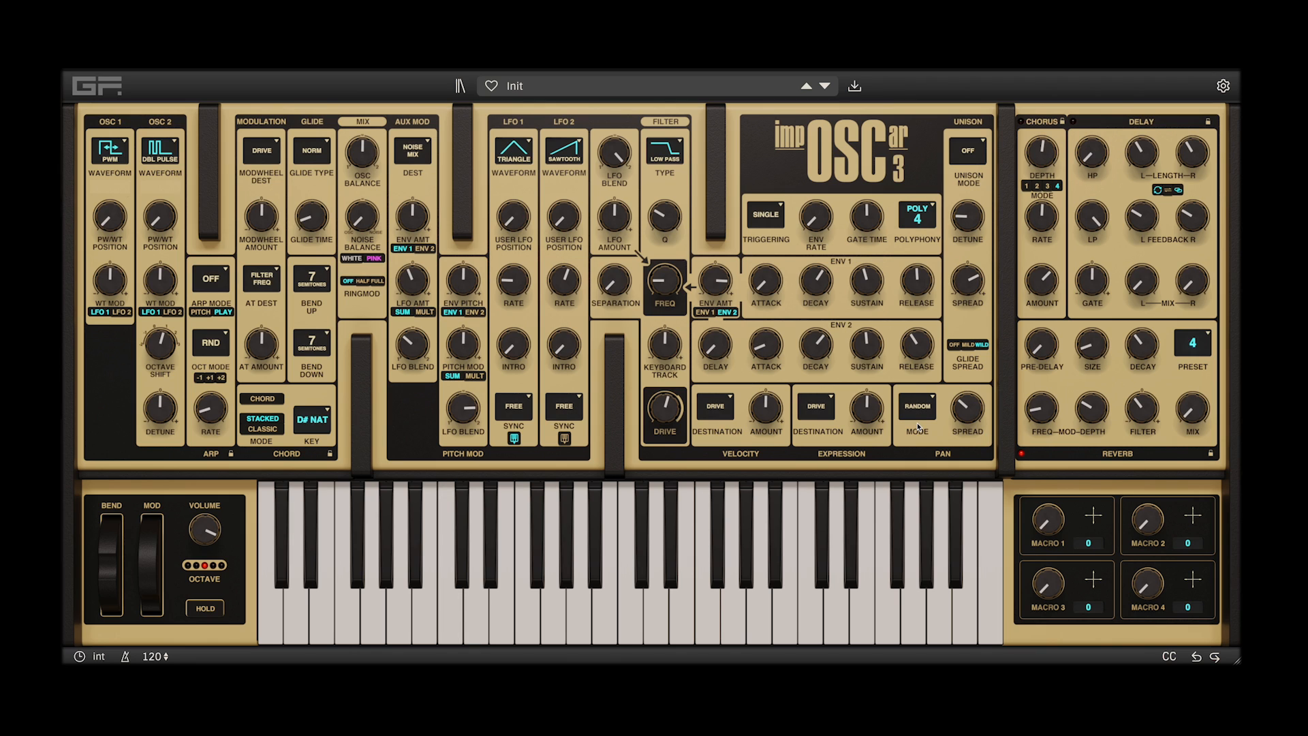
Set the glide time to 0.00 seconds and switch the active effect from reverb to chorus
{"action": "mouse_move", "coordinate": [298, 220]}
{"action": "left_mouse_down"}
{"action": "mouse_move", "coordinate": [317, 202]}
{"action": "mouse_move", "coordinate": [310, 232]}
{"action": "left_mouse_up"}
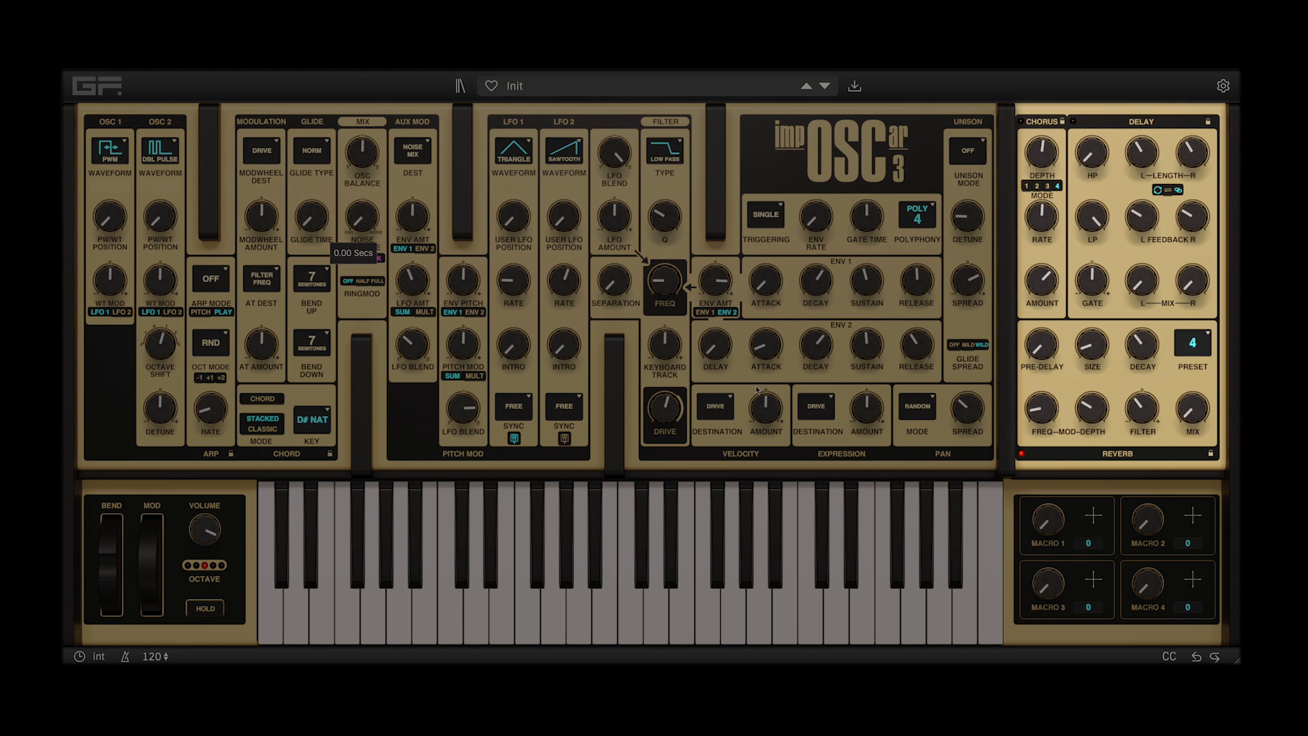
{"action": "left_click", "coordinate": [1023, 121]}
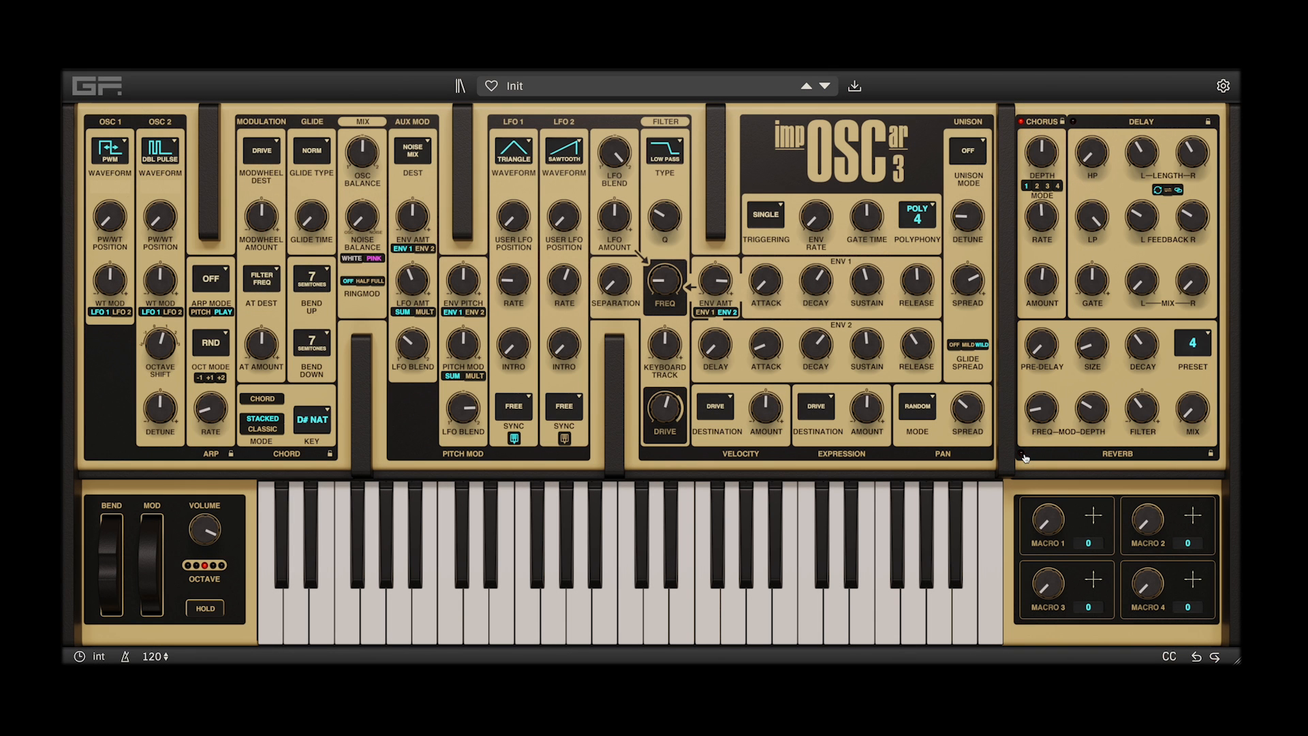
{"action": "left_click", "coordinate": [1021, 453]}
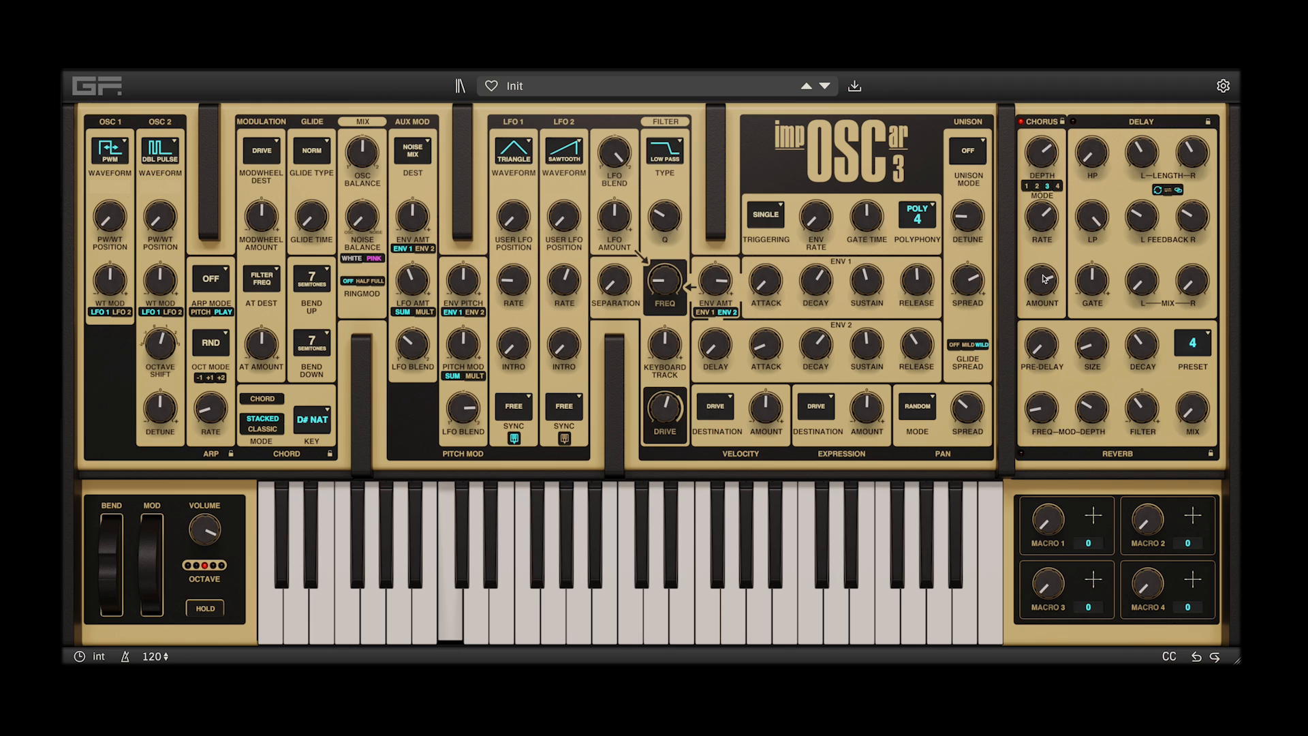
Raise the chorus amount and the chorus depth while holding a note
{"action": "left_click_drag", "start_coordinate": [1043, 287], "coordinate": [1044, 280]}
{"action": "left_click", "coordinate": [1037, 149]}
{"action": "left_click_drag", "start_coordinate": [1037, 150], "coordinate": [1037, 143]}
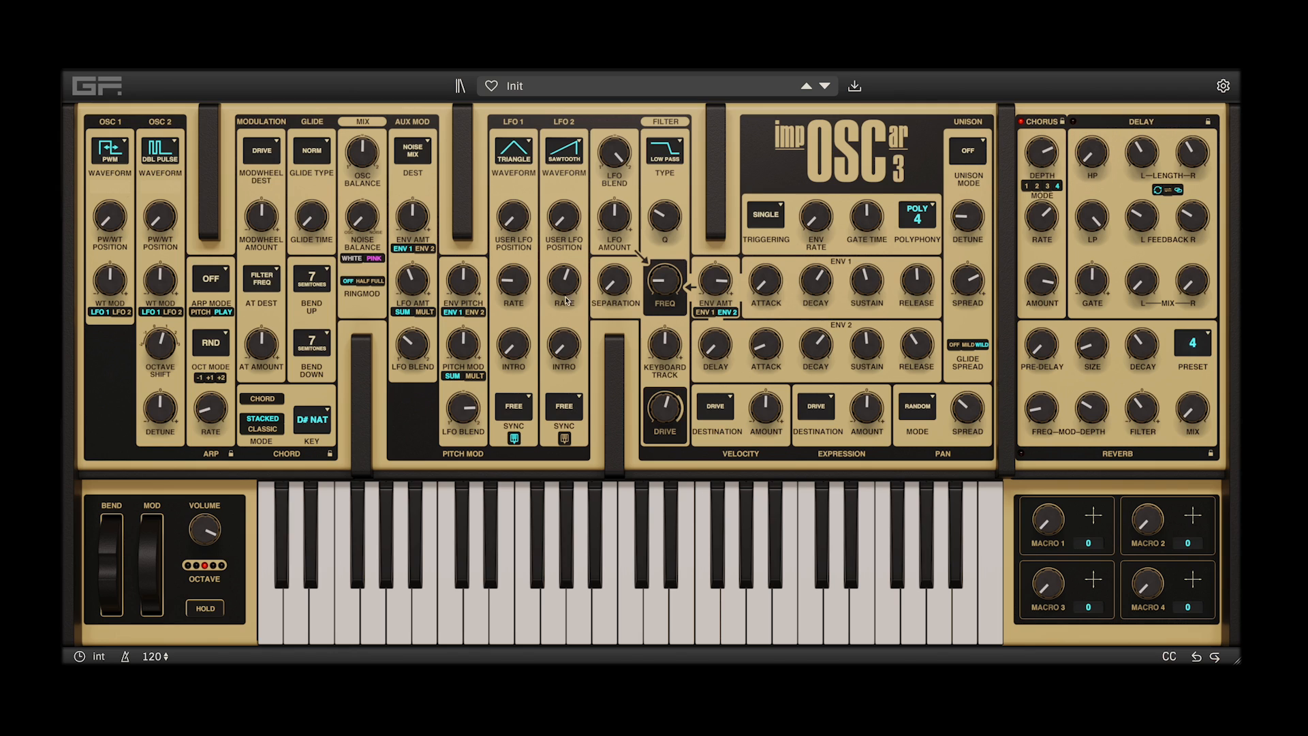
Set oscillator 2's detune to 16 cents, the oscillator balance to 64/36 and the chorus depth to 2.08
{"action": "left_click", "coordinate": [161, 407]}
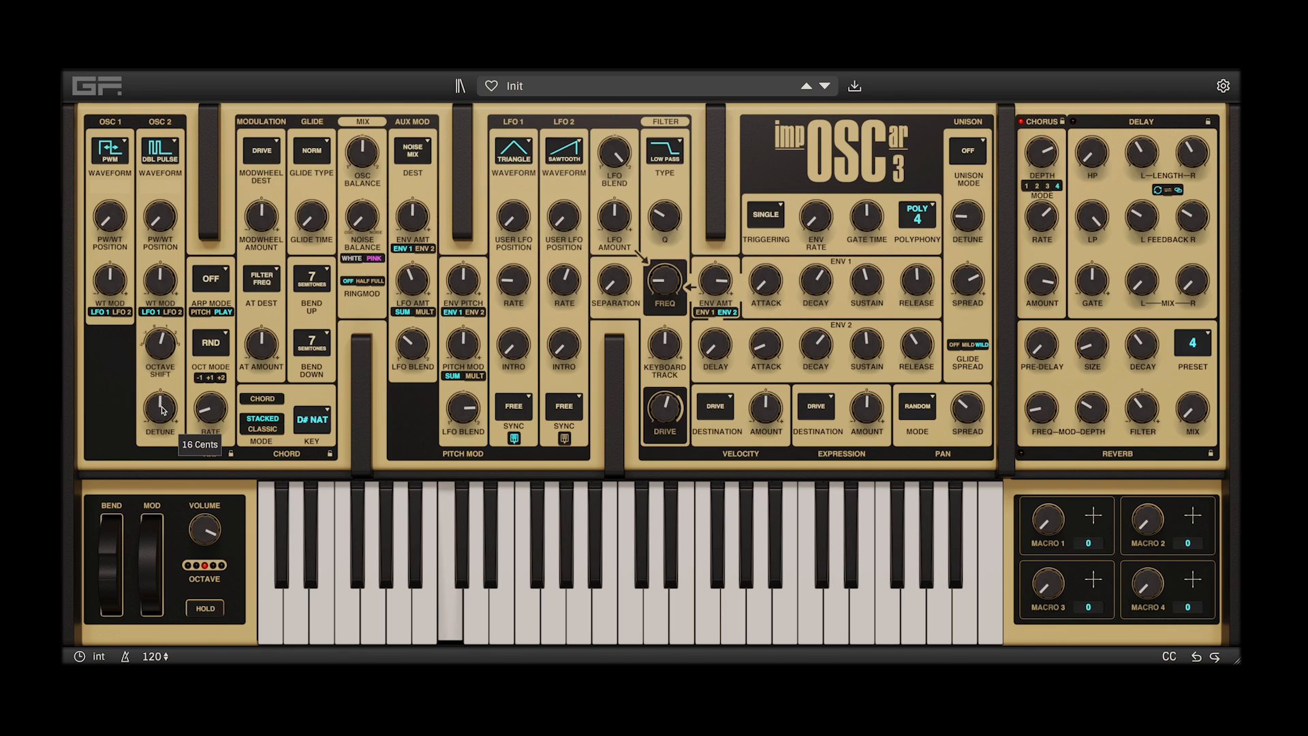
{"action": "left_click", "coordinate": [364, 156]}
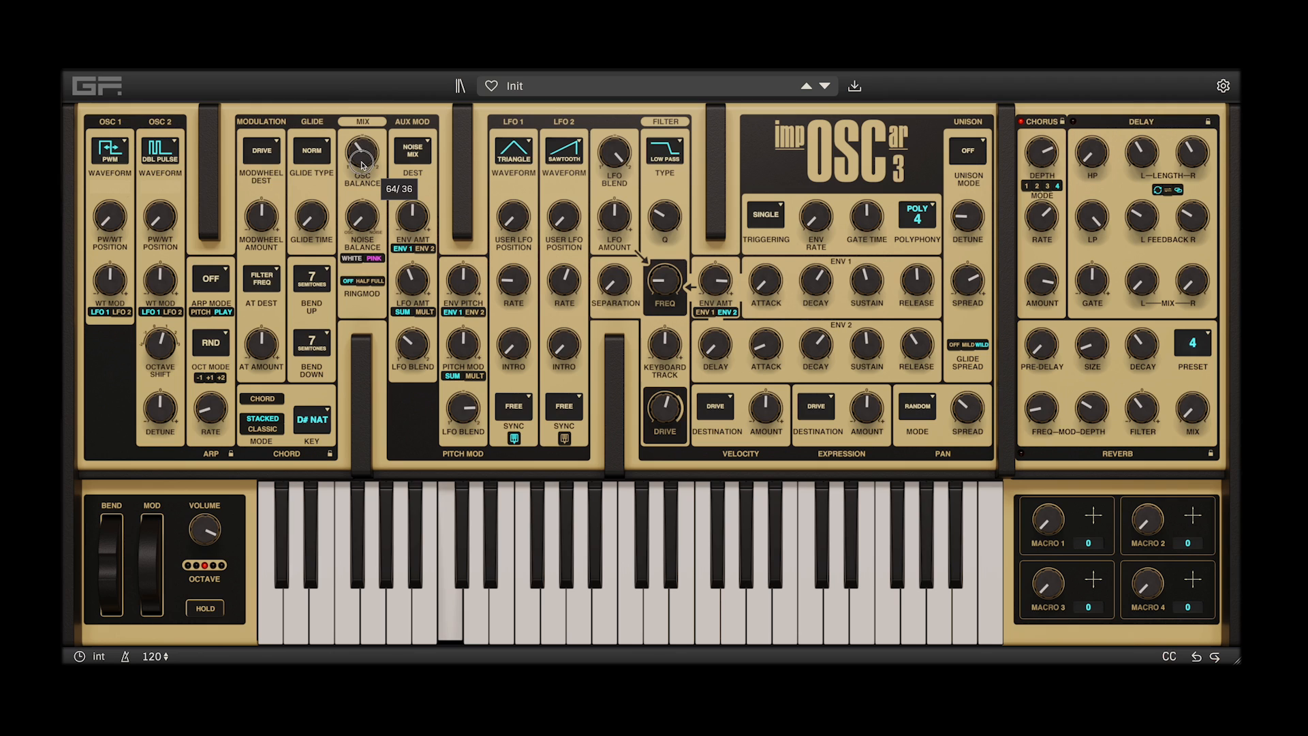
{"action": "left_click", "coordinate": [1047, 160]}
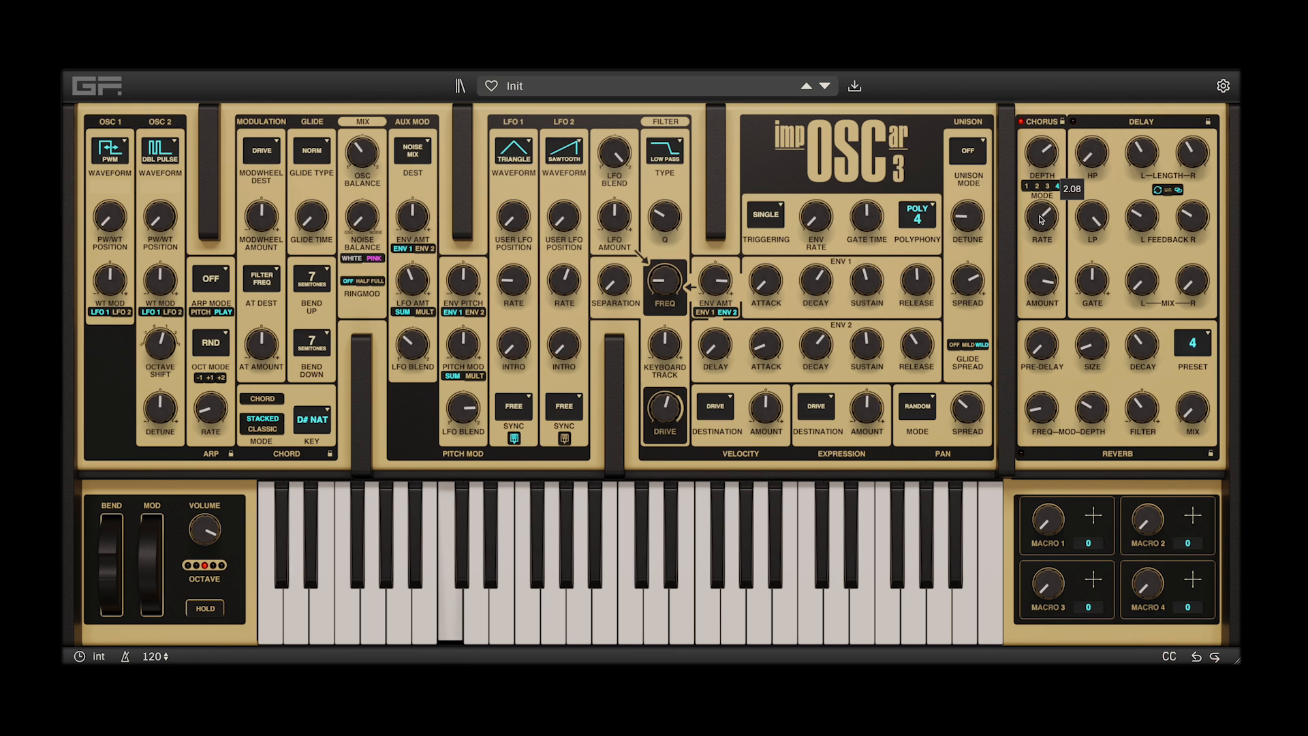
Lower the chorus rate, adjust the chorus amount and raise the chorus depth
{"action": "left_click_drag", "start_coordinate": [1041, 216], "coordinate": [1035, 261]}
{"action": "left_click_drag", "start_coordinate": [1041, 279], "coordinate": [1040, 277]}
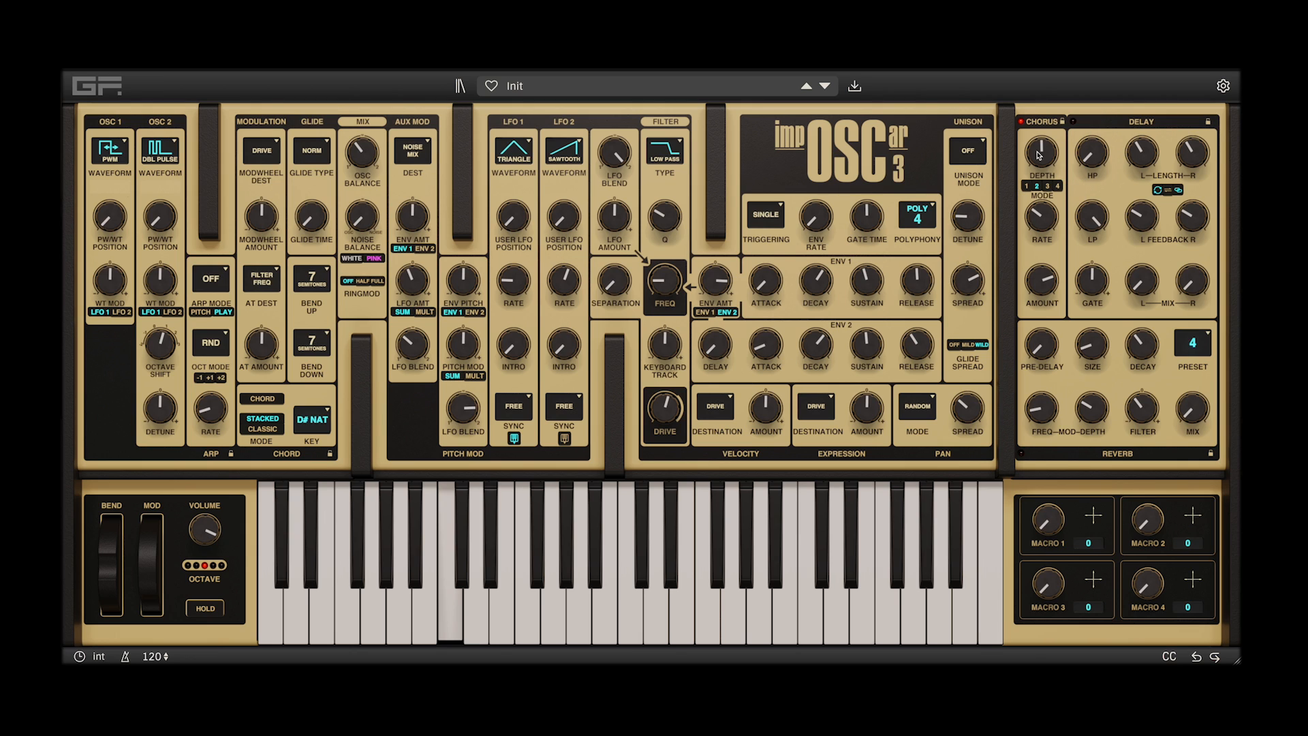
{"action": "left_click_drag", "start_coordinate": [1035, 153], "coordinate": [1050, 118]}
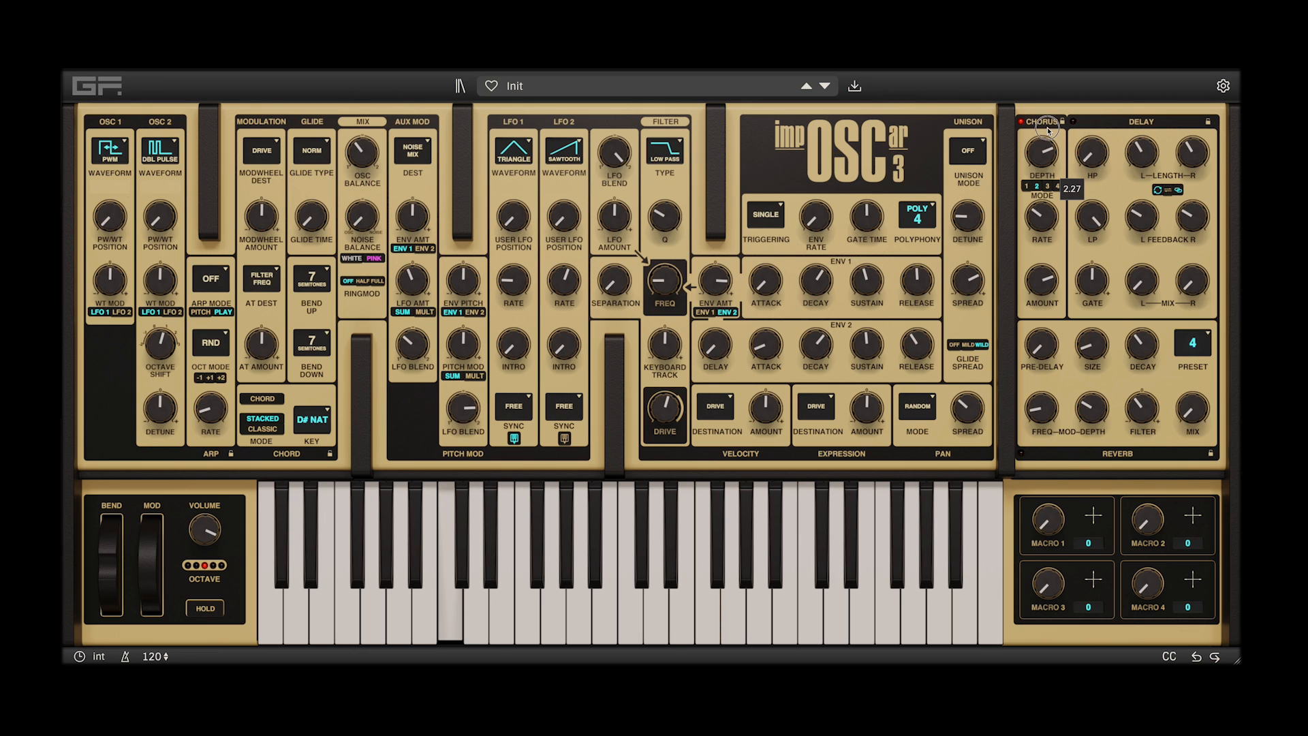
Switch the chorus through mode 3 to mode 4, reduce its depth and raise its amount
{"action": "left_click", "coordinate": [1045, 188]}
{"action": "left_click", "coordinate": [1057, 188]}
{"action": "left_click_drag", "start_coordinate": [1044, 163], "coordinate": [1041, 230]}
{"action": "left_click_drag", "start_coordinate": [1039, 277], "coordinate": [1049, 147]}
Try the Poly 4 Voice unison mode, turn unison back off and switch the active effect from chorus to delay
{"action": "left_click", "coordinate": [965, 150]}
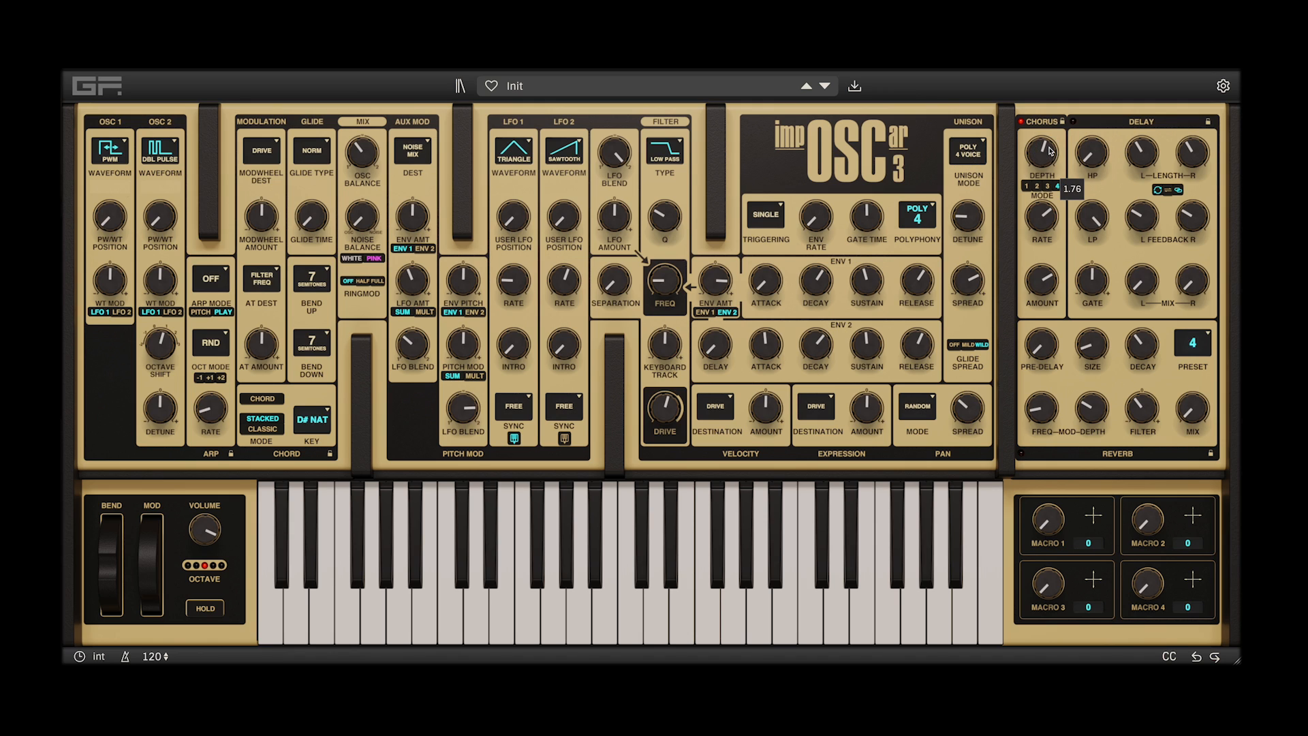
{"action": "left_click", "coordinate": [1022, 122]}
{"action": "left_click", "coordinate": [1073, 122]}
{"action": "left_click", "coordinate": [955, 155]}
{"action": "left_click", "coordinate": [955, 155]}
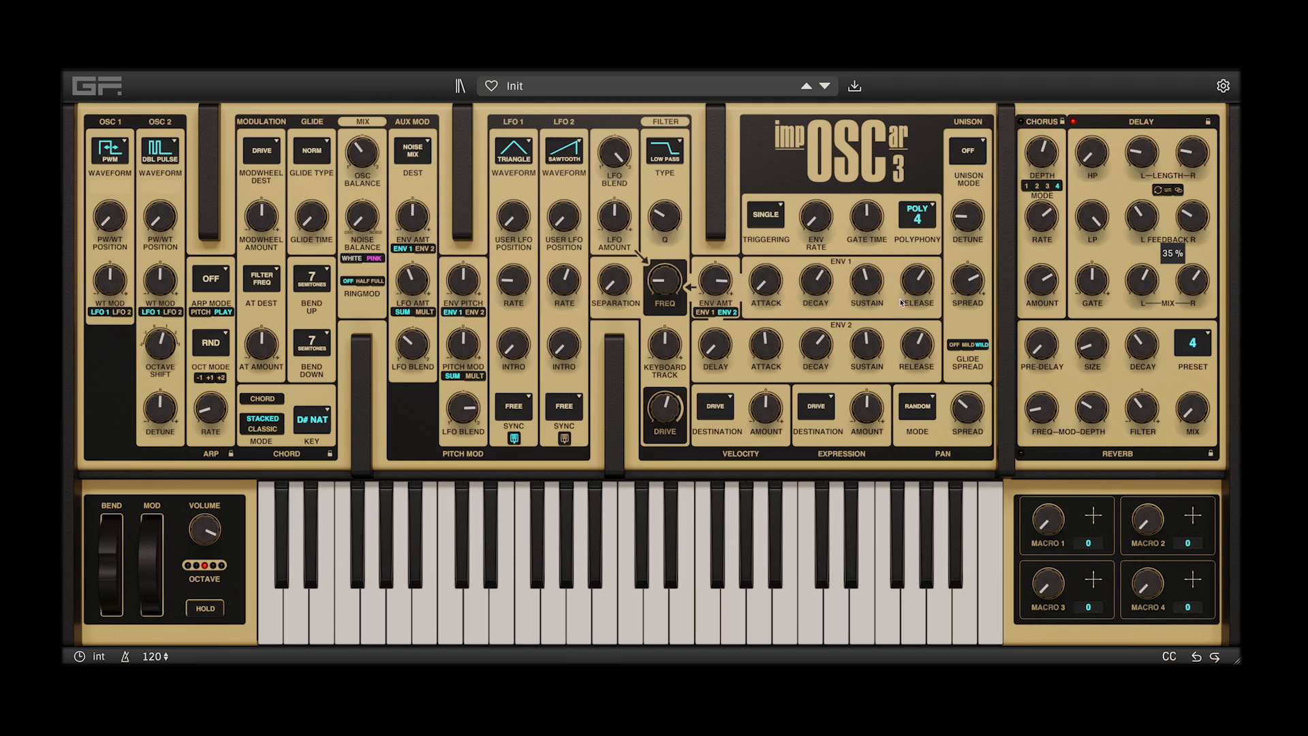
Lower the master volume, adjust the delay's high-pass filter and reduce the delay's gate
{"action": "mouse_move", "coordinate": [206, 531]}
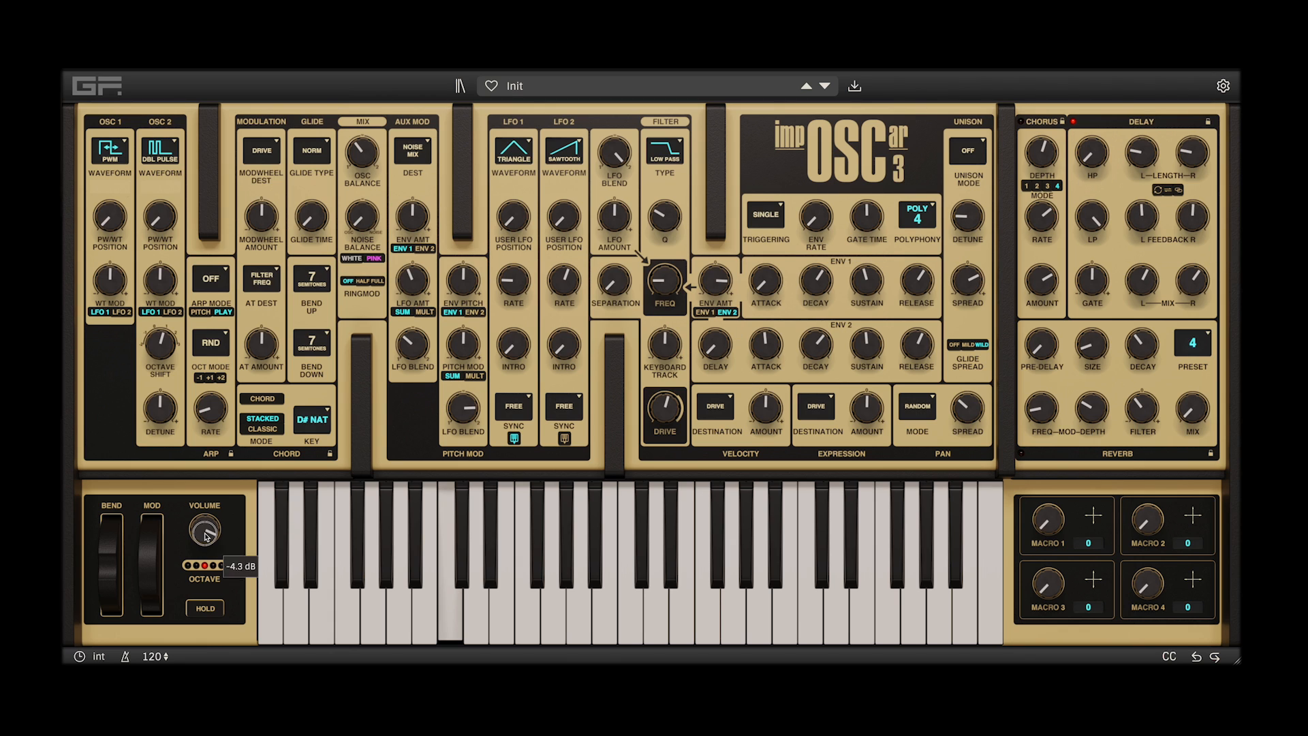
{"action": "left_click_drag", "start_coordinate": [205, 532], "coordinate": [205, 545]}
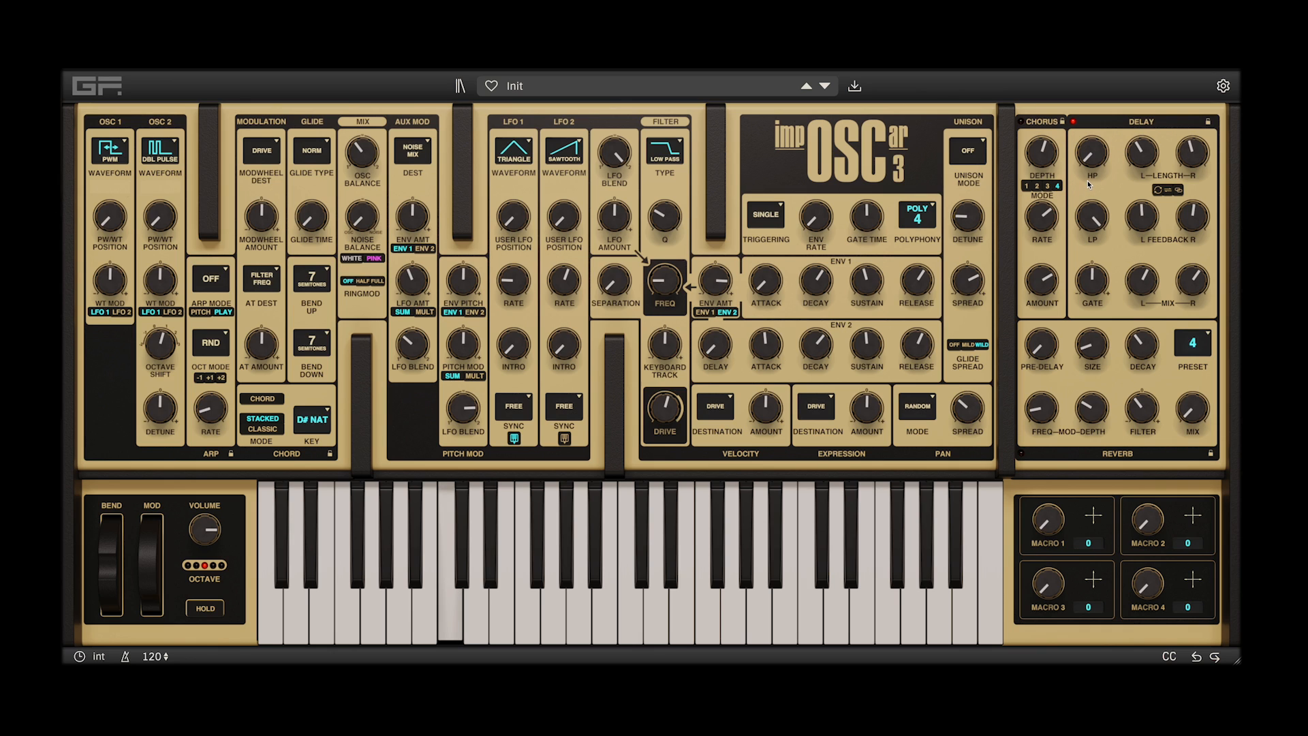
{"action": "scroll", "coordinate": [1087, 183], "scroll_direction": "up", "scroll_amount": 3}
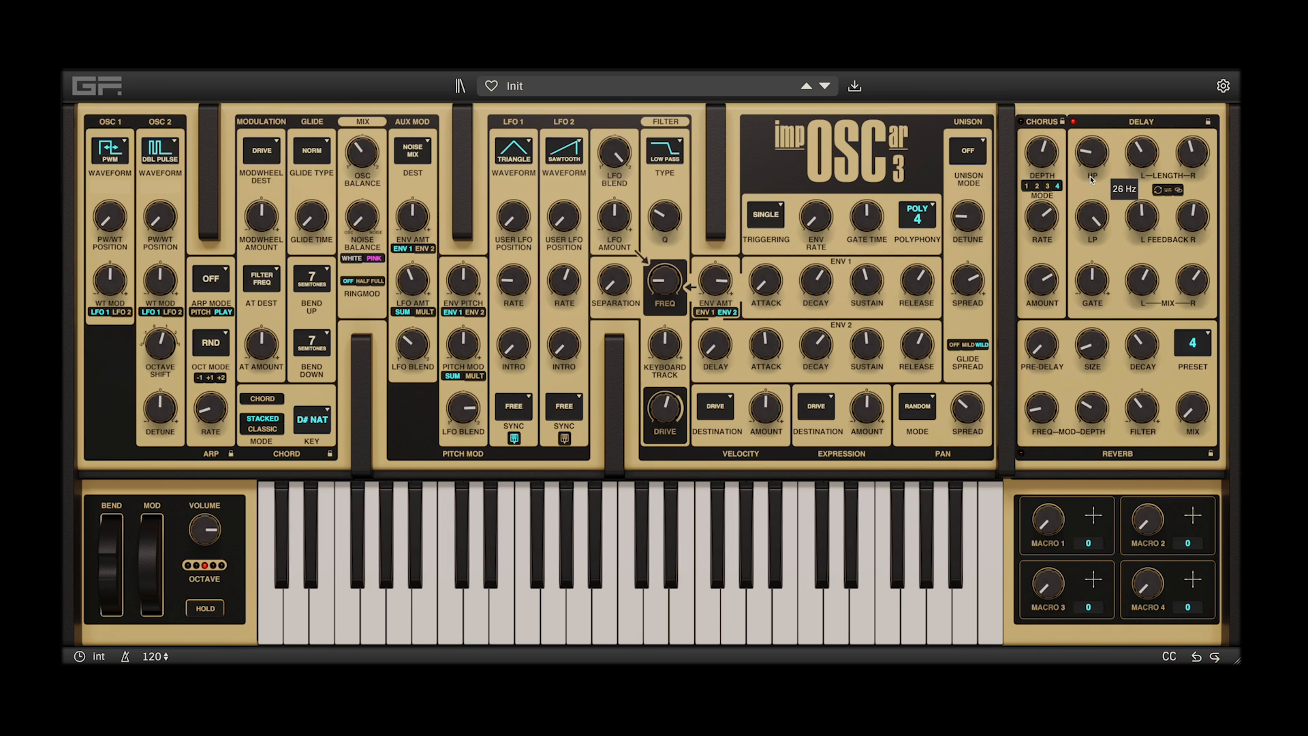
{"action": "scroll", "coordinate": [1091, 185], "scroll_direction": "up", "scroll_amount": 3}
{"action": "left_click_drag", "start_coordinate": [1090, 183], "coordinate": [1090, 190]}
{"action": "left_click_drag", "start_coordinate": [1092, 280], "coordinate": [1092, 308]}
Set the filter frequency to 4003 Hz and envelope 1's sustain to 73.8 %, and shorten envelope 1's decay
{"action": "left_click_drag", "start_coordinate": [692, 270], "coordinate": [697, 204]}
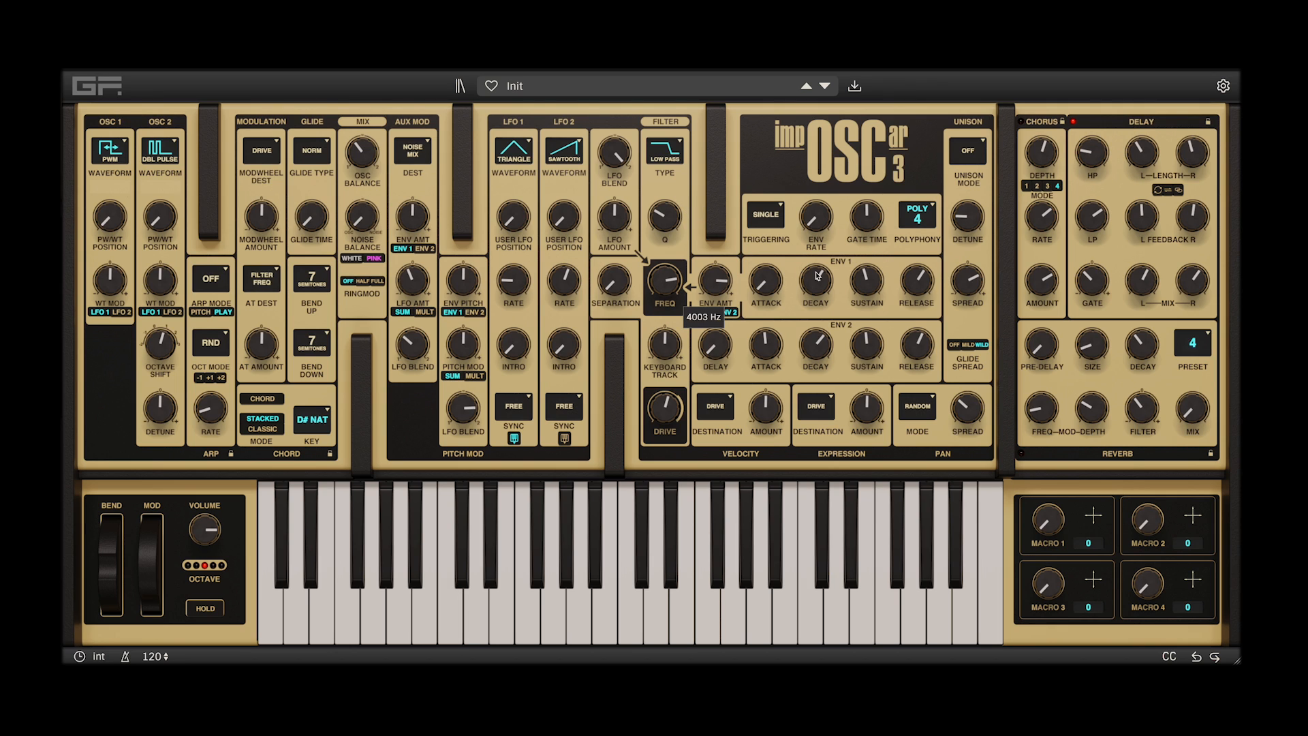
{"action": "left_click_drag", "start_coordinate": [869, 281], "coordinate": [876, 246]}
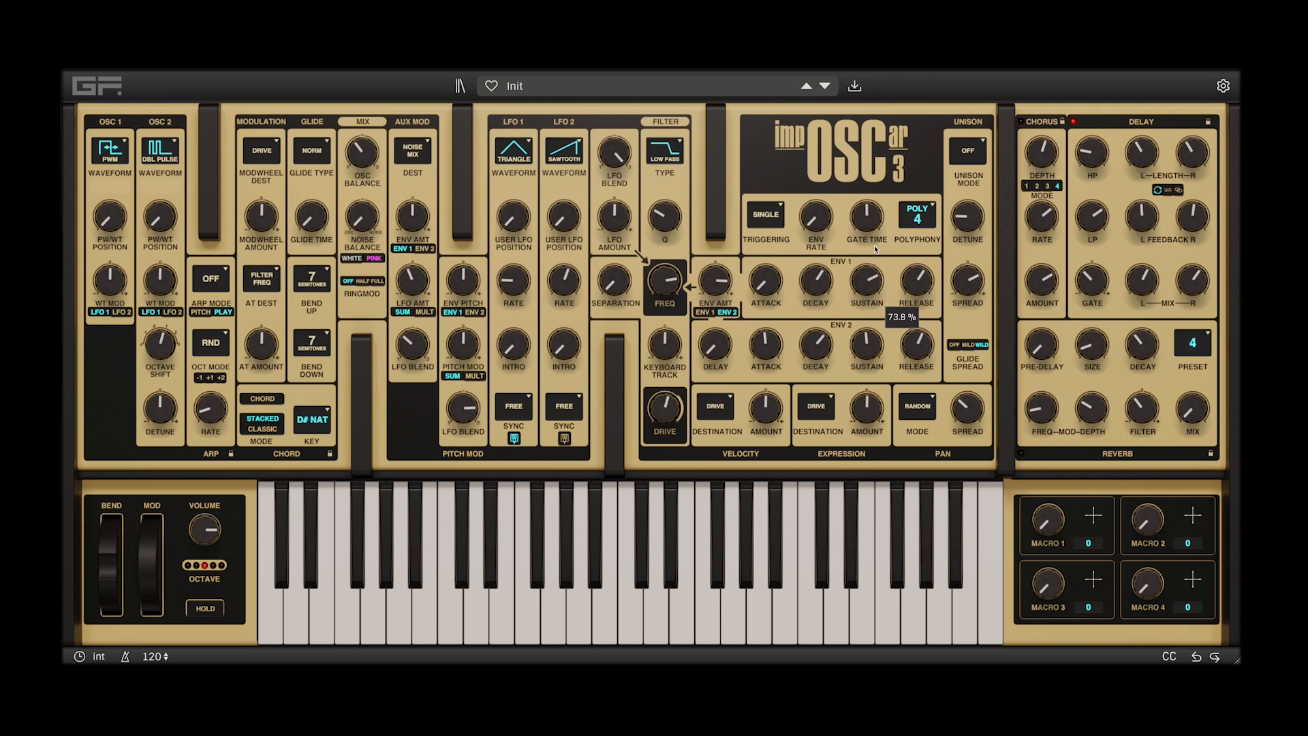
{"action": "left_click_drag", "start_coordinate": [813, 285], "coordinate": [799, 317]}
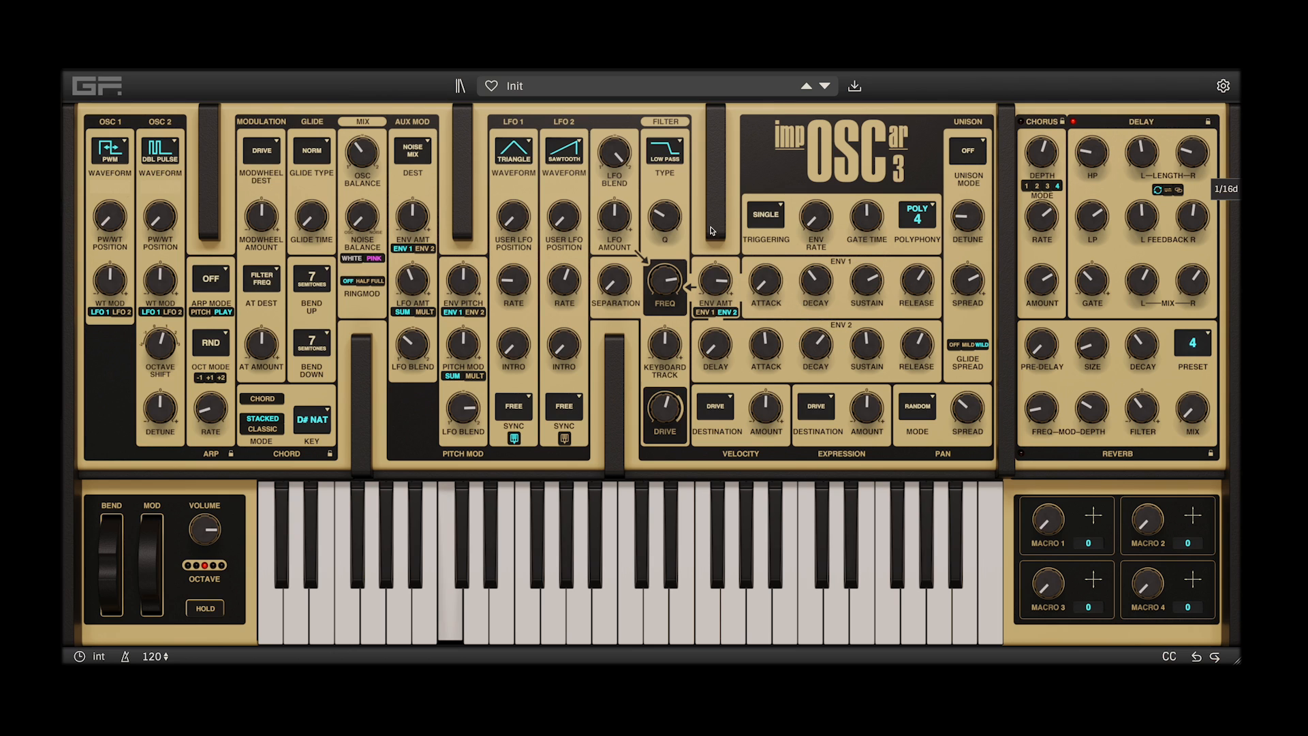
Raise the filter Q, set the filter frequency to 52 Hz and adjust the filter's envelope amount
{"action": "left_click_drag", "start_coordinate": [667, 216], "coordinate": [677, 201]}
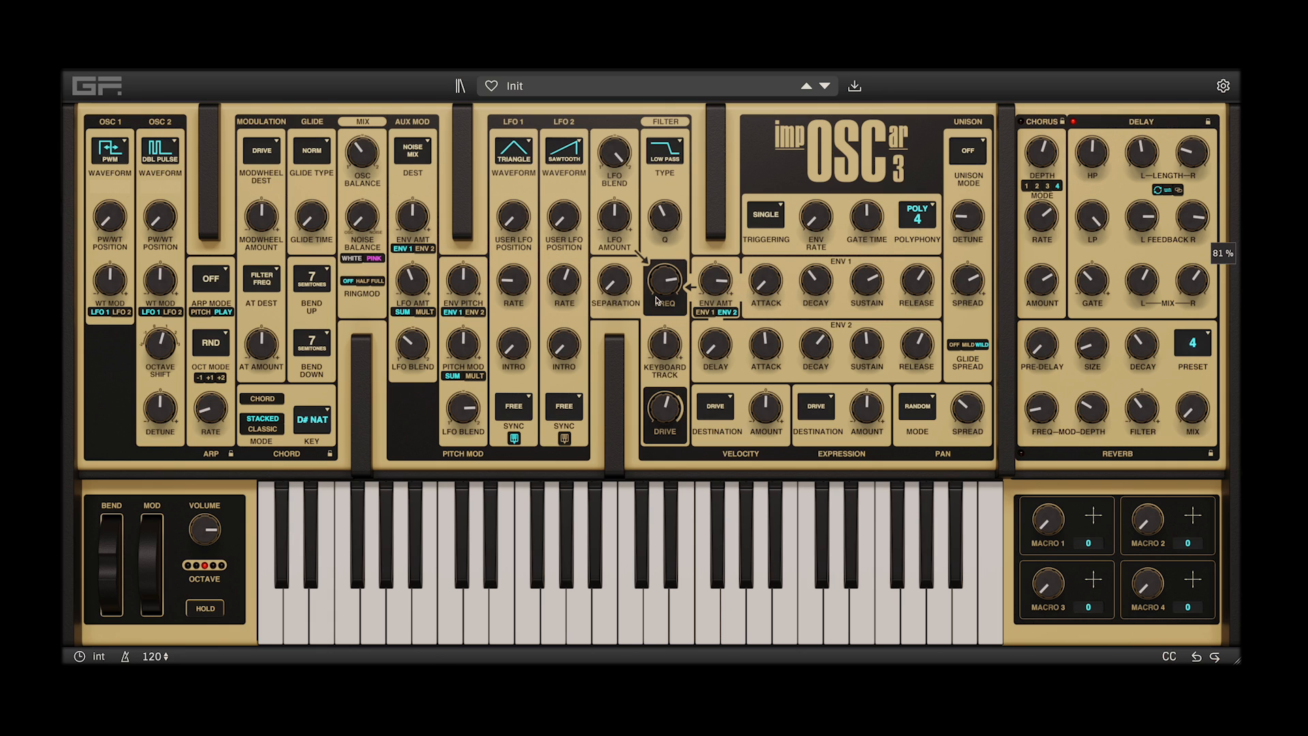
{"action": "left_click_drag", "start_coordinate": [711, 284], "coordinate": [763, 361]}
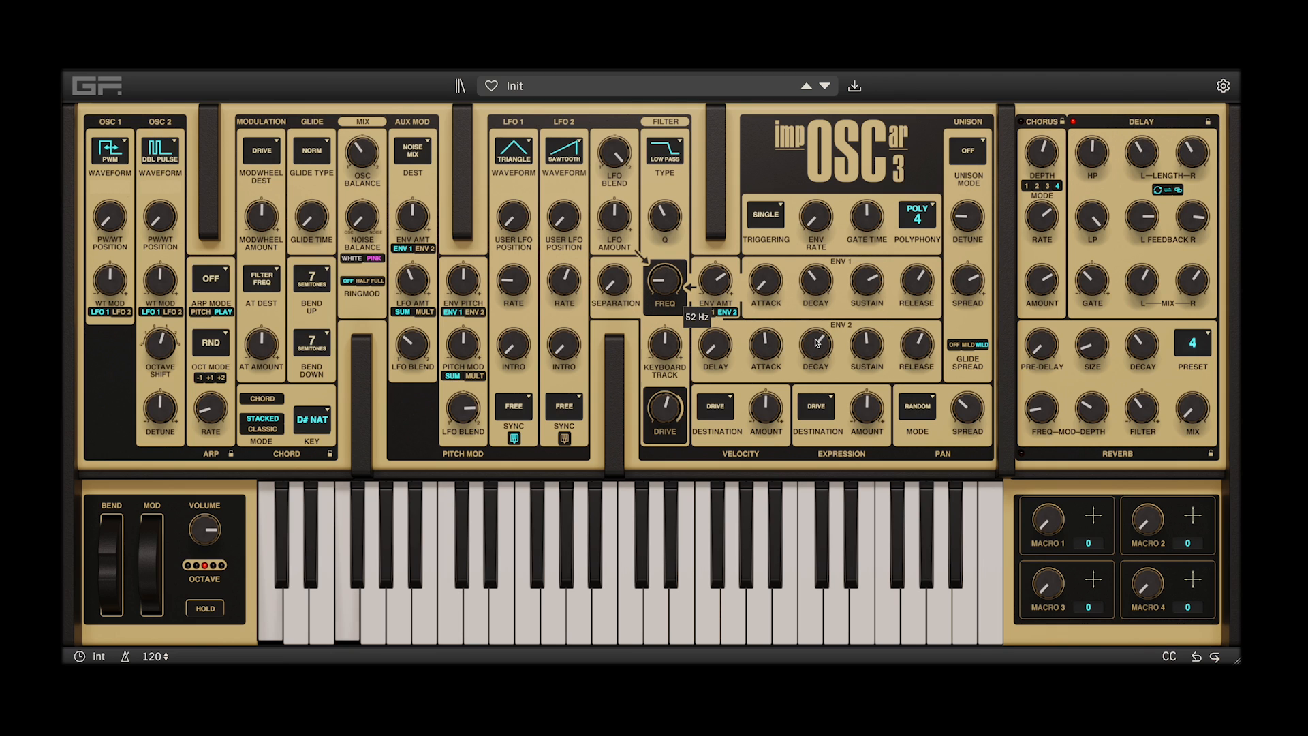
{"action": "left_click_drag", "start_coordinate": [715, 278], "coordinate": [719, 274]}
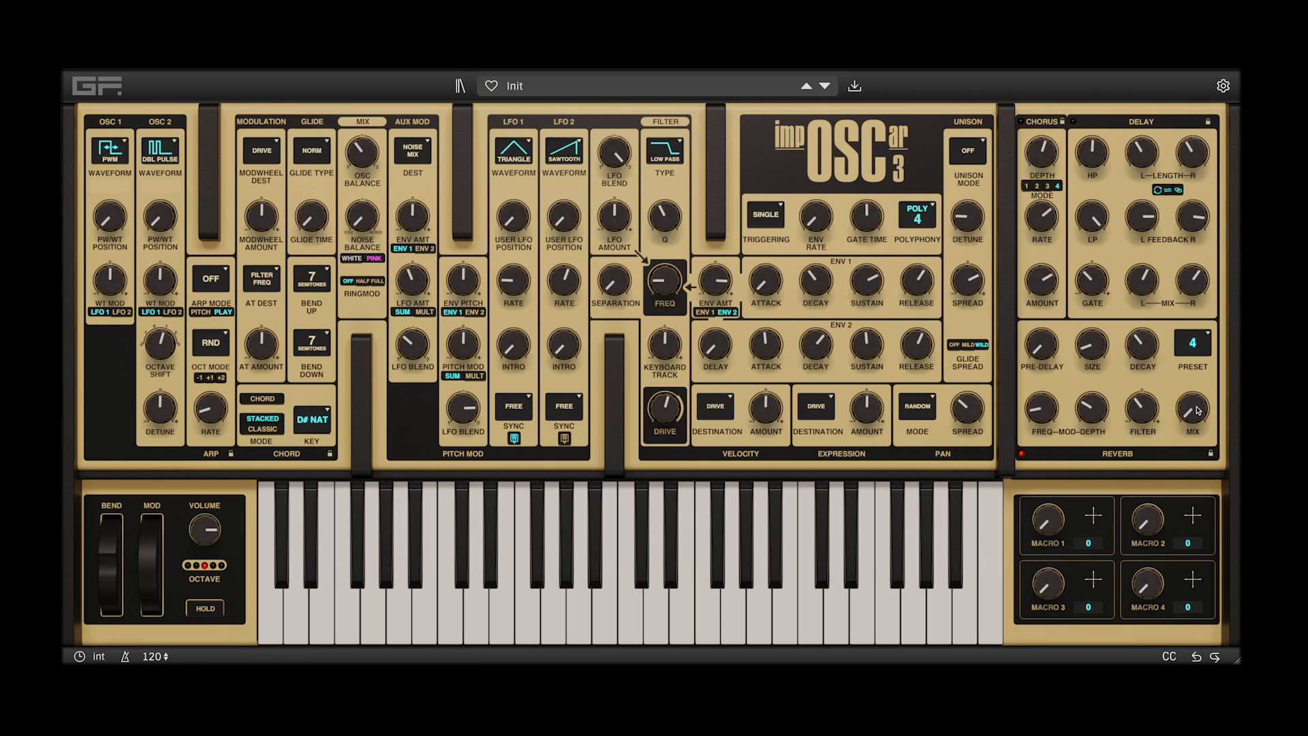
Raise the reverb mix, pre-delay, size and decay, and lower the filter Q
{"action": "left_click_drag", "start_coordinate": [1193, 411], "coordinate": [1187, 287]}
{"action": "left_click_drag", "start_coordinate": [1041, 343], "coordinate": [1050, 313]}
{"action": "left_click_drag", "start_coordinate": [1101, 354], "coordinate": [1154, 307]}
{"action": "mouse_move", "coordinate": [652, 215]}
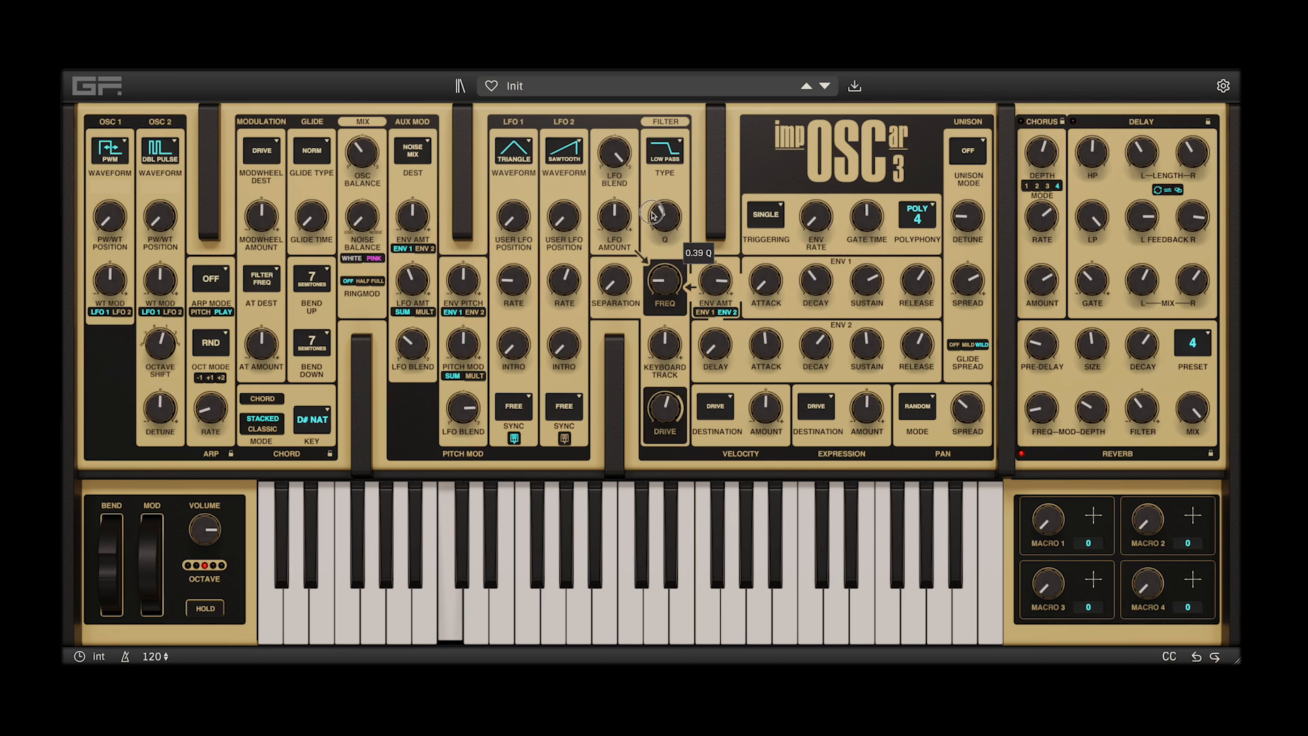
{"action": "left_click_drag", "start_coordinate": [653, 213], "coordinate": [654, 221]}
Lower the reverb decay, set its modulation frequency to 1.282 and mix to 0.709, and raise its modulation depth and filter
{"action": "left_click_drag", "start_coordinate": [1133, 341], "coordinate": [1137, 364]}
{"action": "left_click_drag", "start_coordinate": [1043, 412], "coordinate": [1046, 403]}
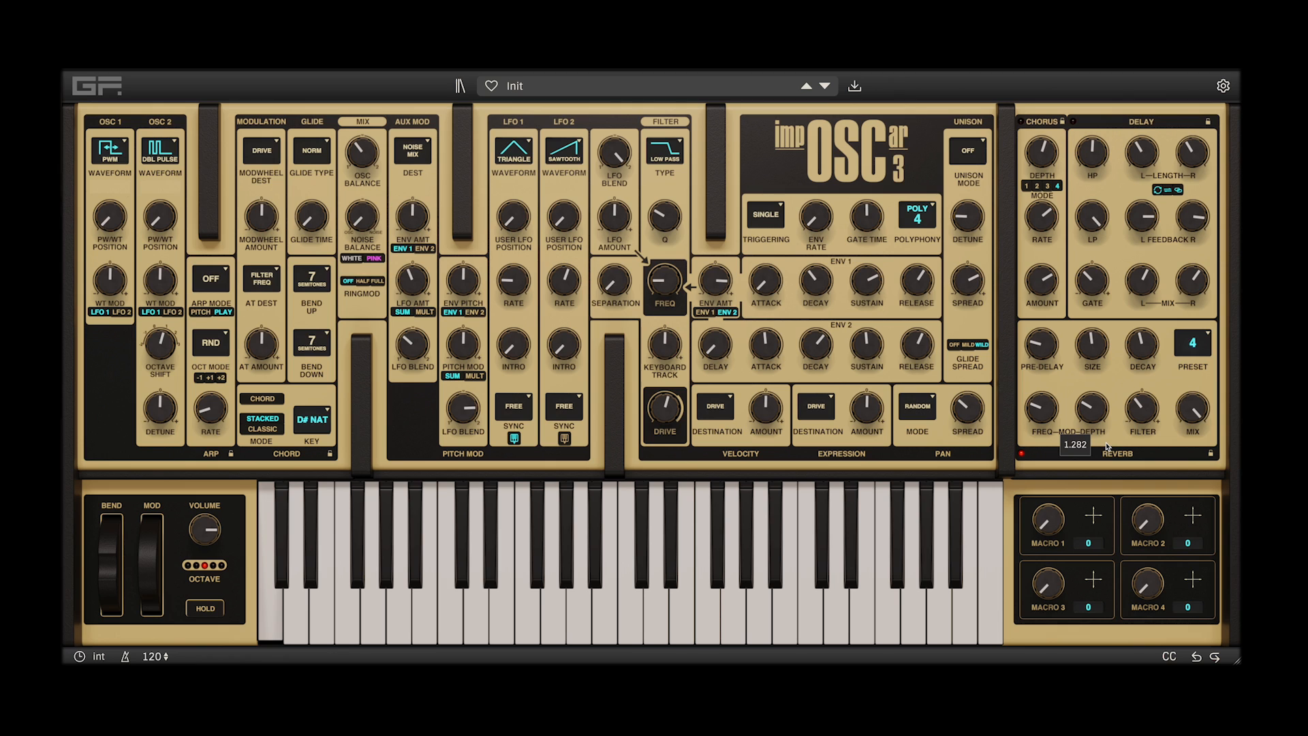
{"action": "left_click_drag", "start_coordinate": [1097, 407], "coordinate": [1187, 437]}
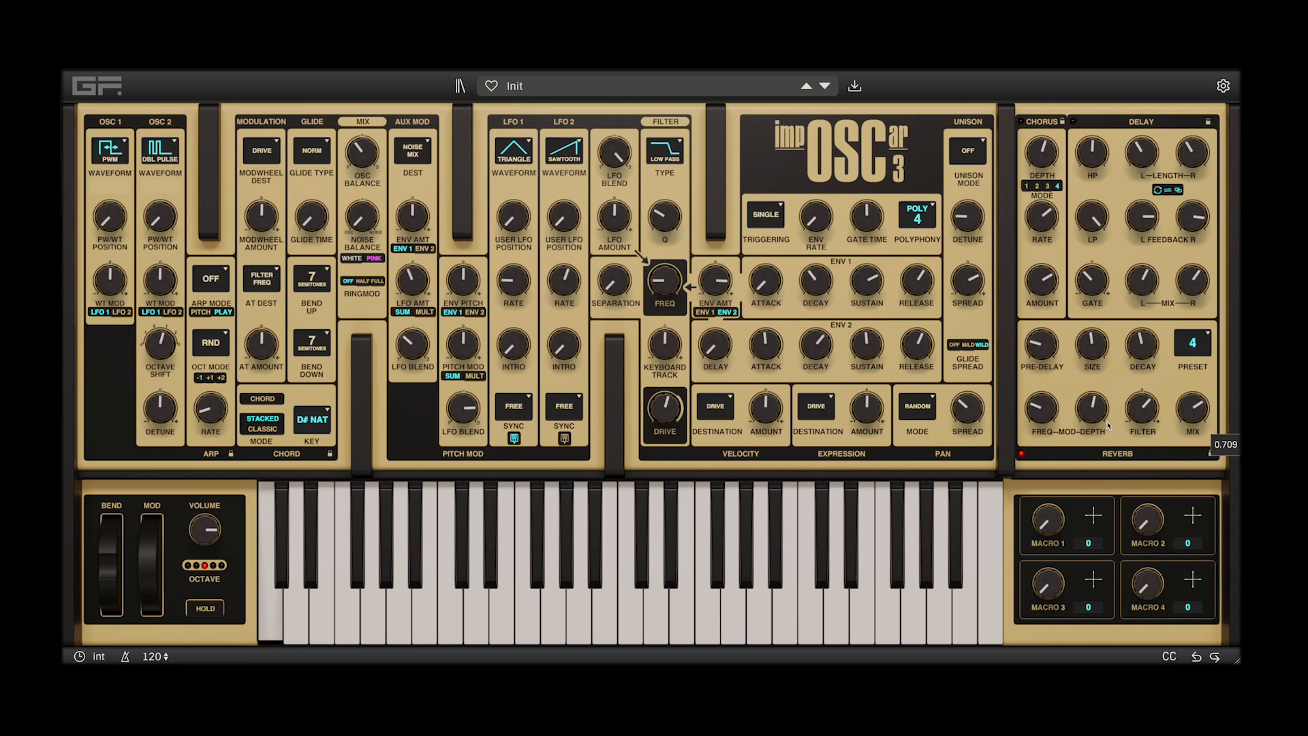
Set the reverb pre-delay to 0.515 and modulation depth to 0.590, increase the size and readjust the decay
{"action": "left_click_drag", "start_coordinate": [1147, 344], "coordinate": [1060, 328]}
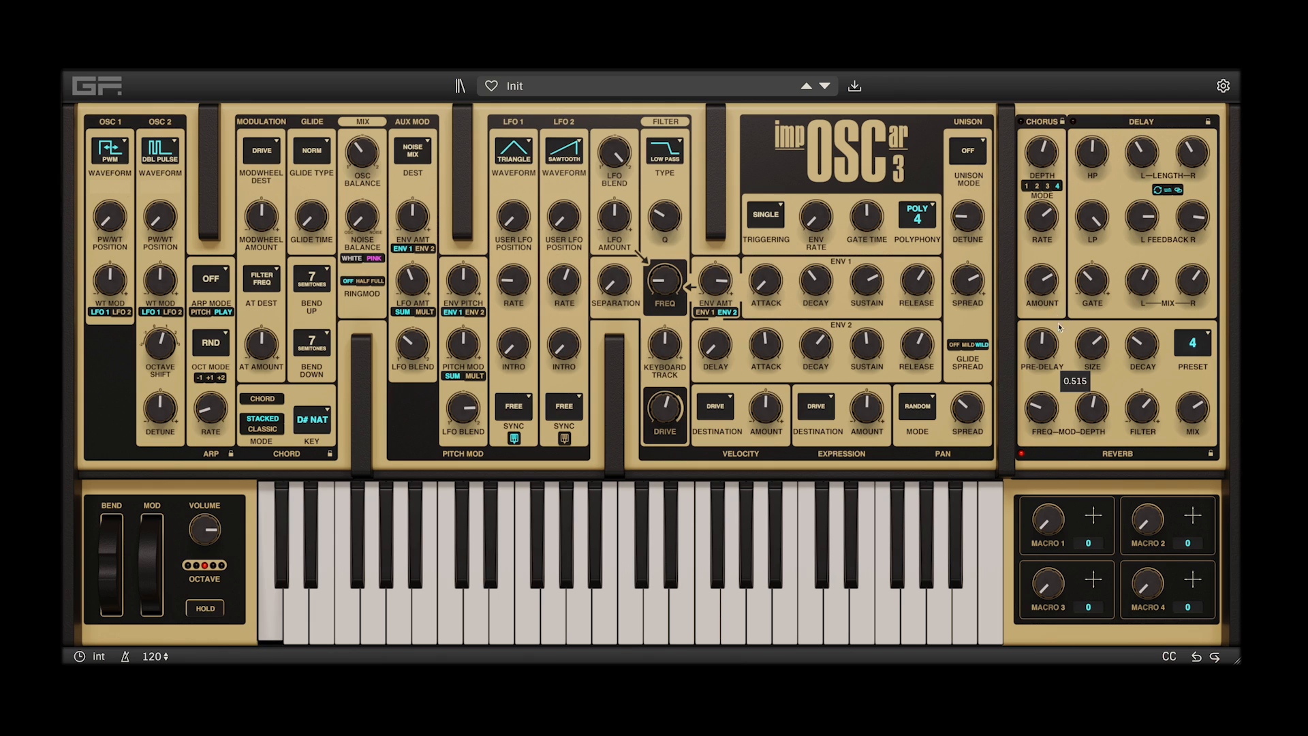
{"action": "left_click_drag", "start_coordinate": [1137, 343], "coordinate": [1147, 325]}
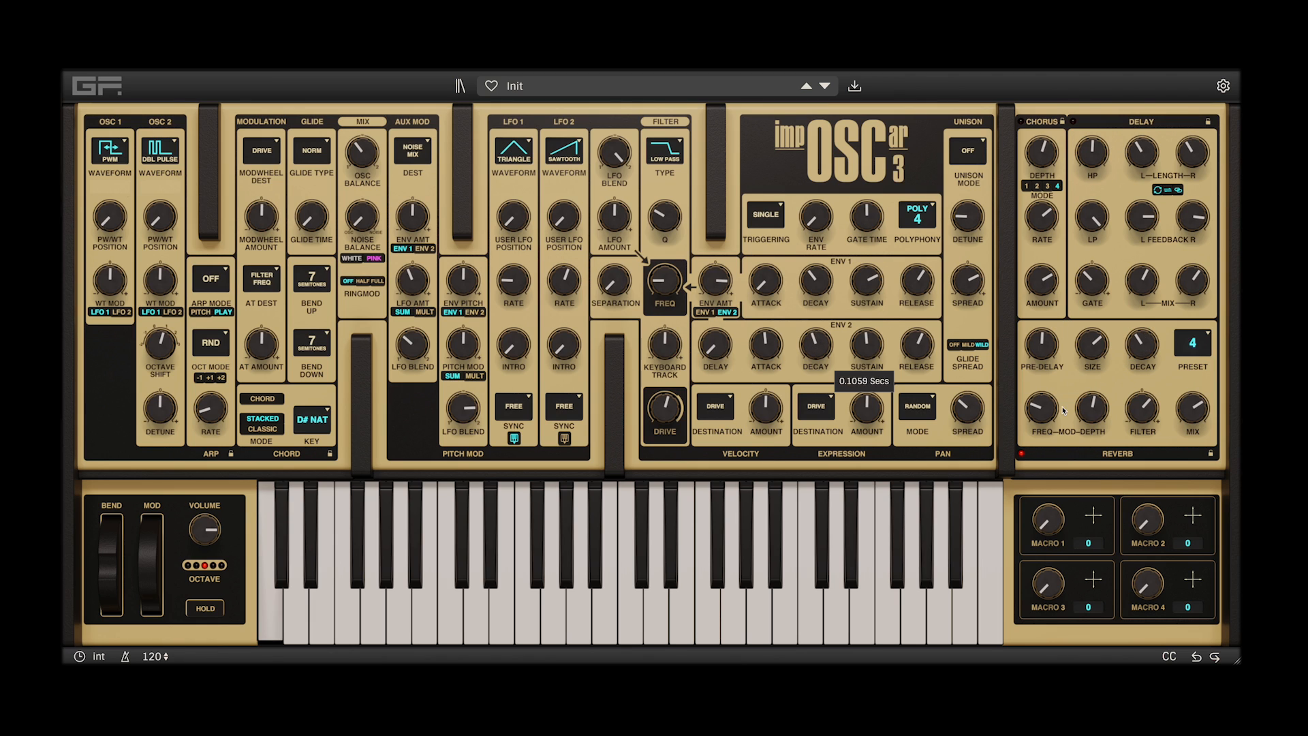
{"action": "left_click_drag", "start_coordinate": [1047, 414], "coordinate": [1097, 405]}
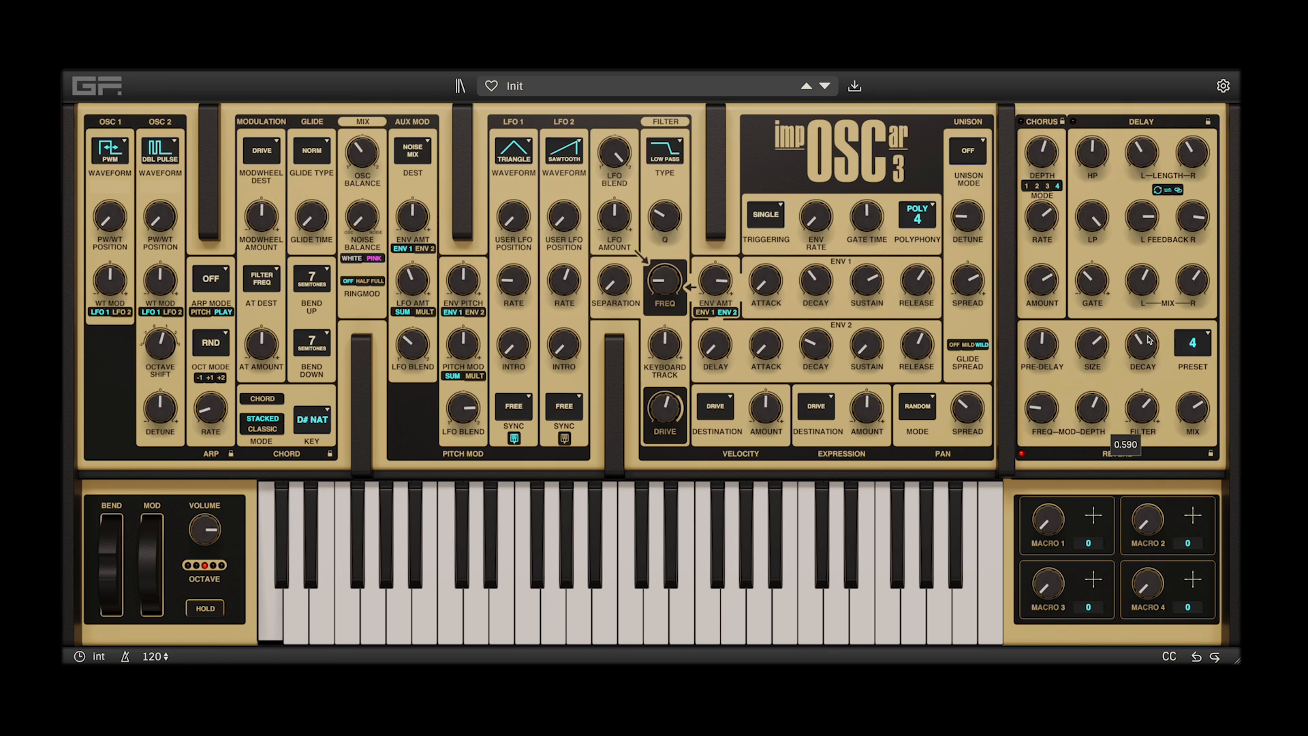
{"action": "mouse_move", "coordinate": [1147, 339]}
{"action": "left_mouse_down"}
{"action": "mouse_move", "coordinate": [1155, 308]}
{"action": "mouse_move", "coordinate": [1147, 336]}
{"action": "left_mouse_up"}
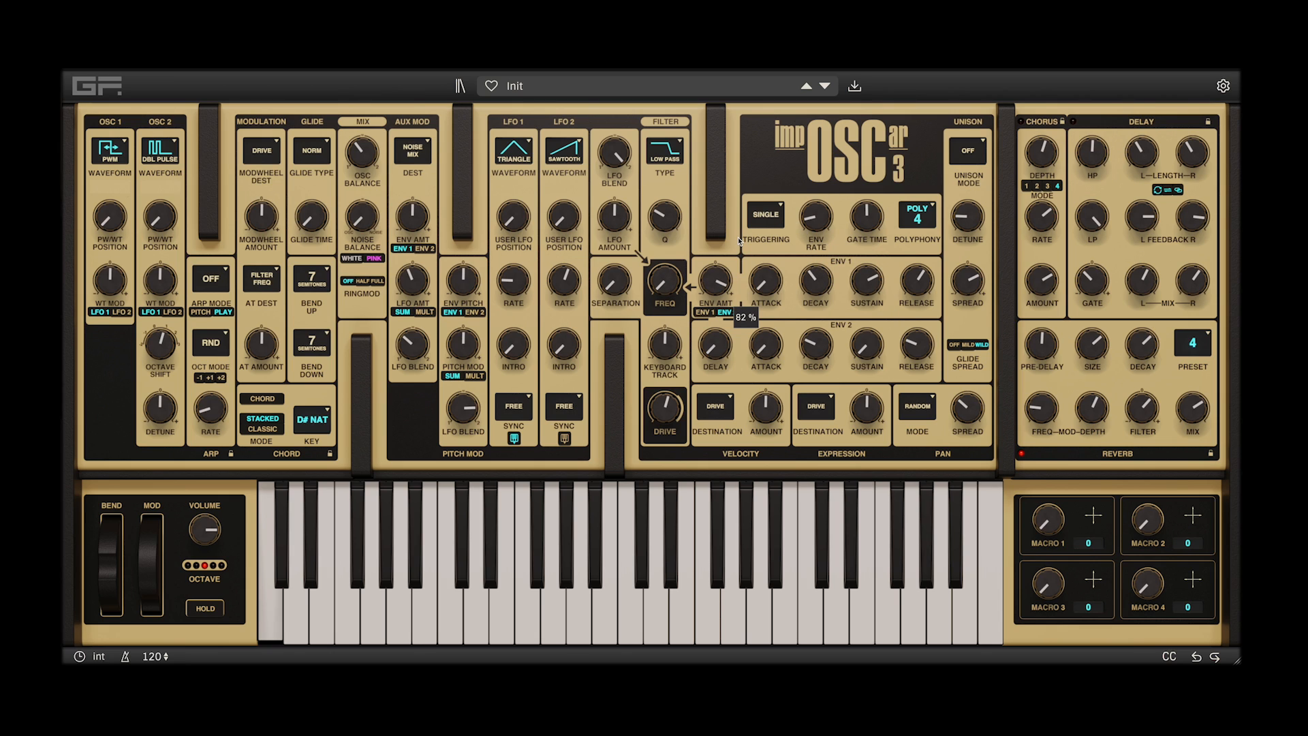
Set the triggering to Repeat 2 and the reverb decay to 0.400, and lengthen envelope 2's decay
{"action": "left_click", "coordinate": [773, 214]}
{"action": "left_click_drag", "start_coordinate": [1150, 343], "coordinate": [1147, 383]}
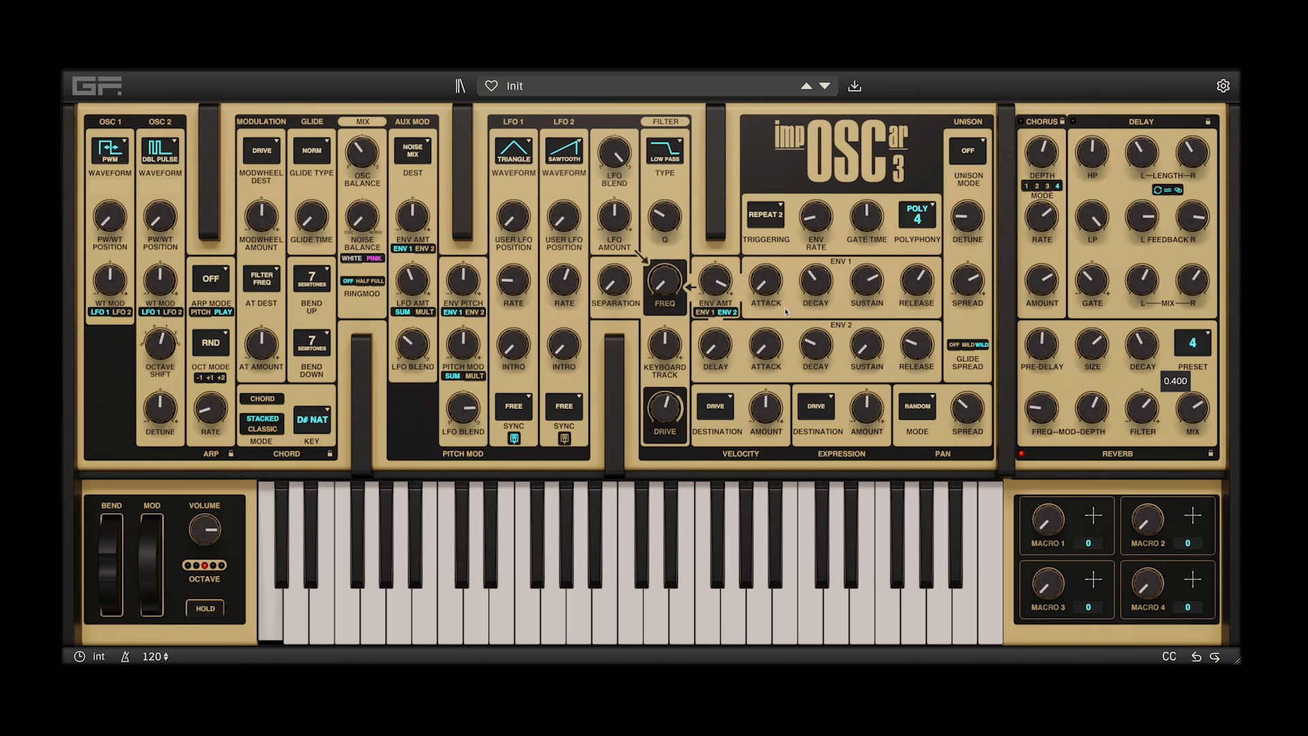
{"action": "left_click_drag", "start_coordinate": [802, 339], "coordinate": [810, 321]}
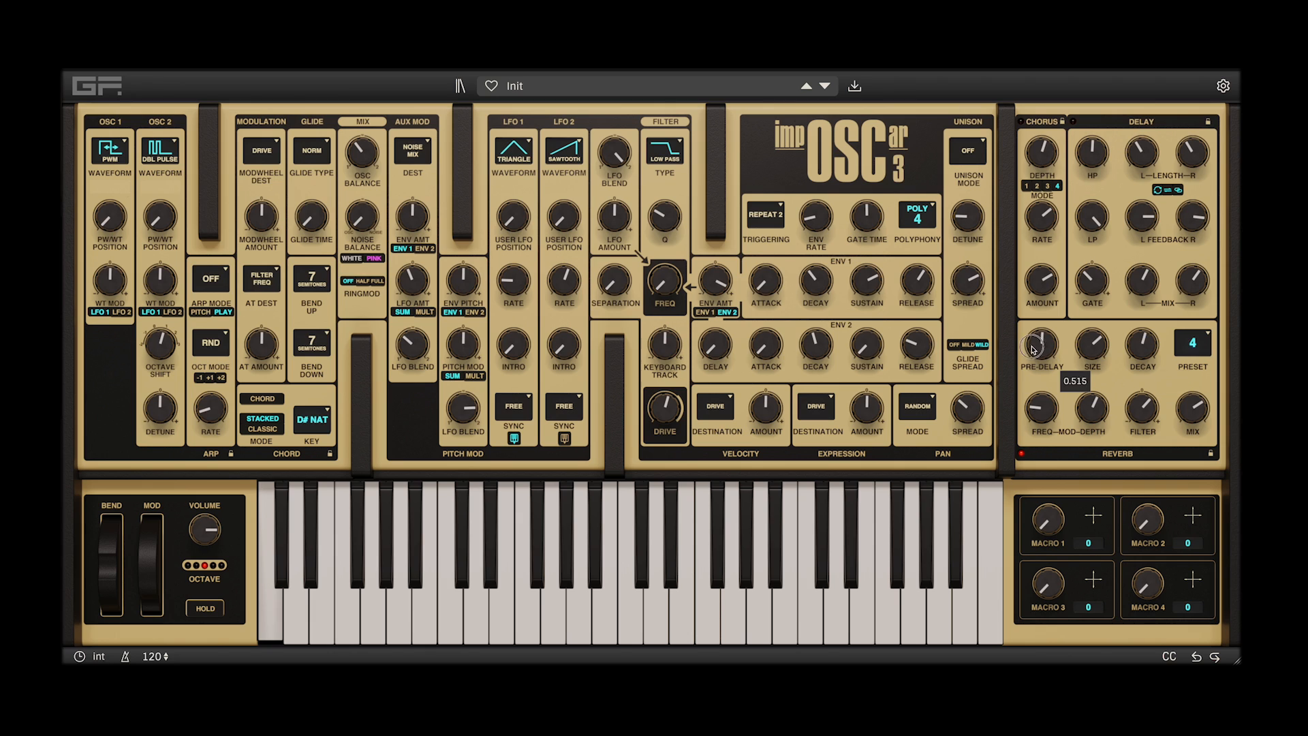
Set the reverb decay to 0.356 and filter to -0.475, reduce size and pre-delay, raise the mix and readjust the modulation
{"action": "left_click_drag", "start_coordinate": [1092, 344], "coordinate": [1092, 400]}
{"action": "left_click_drag", "start_coordinate": [1143, 339], "coordinate": [1142, 356]}
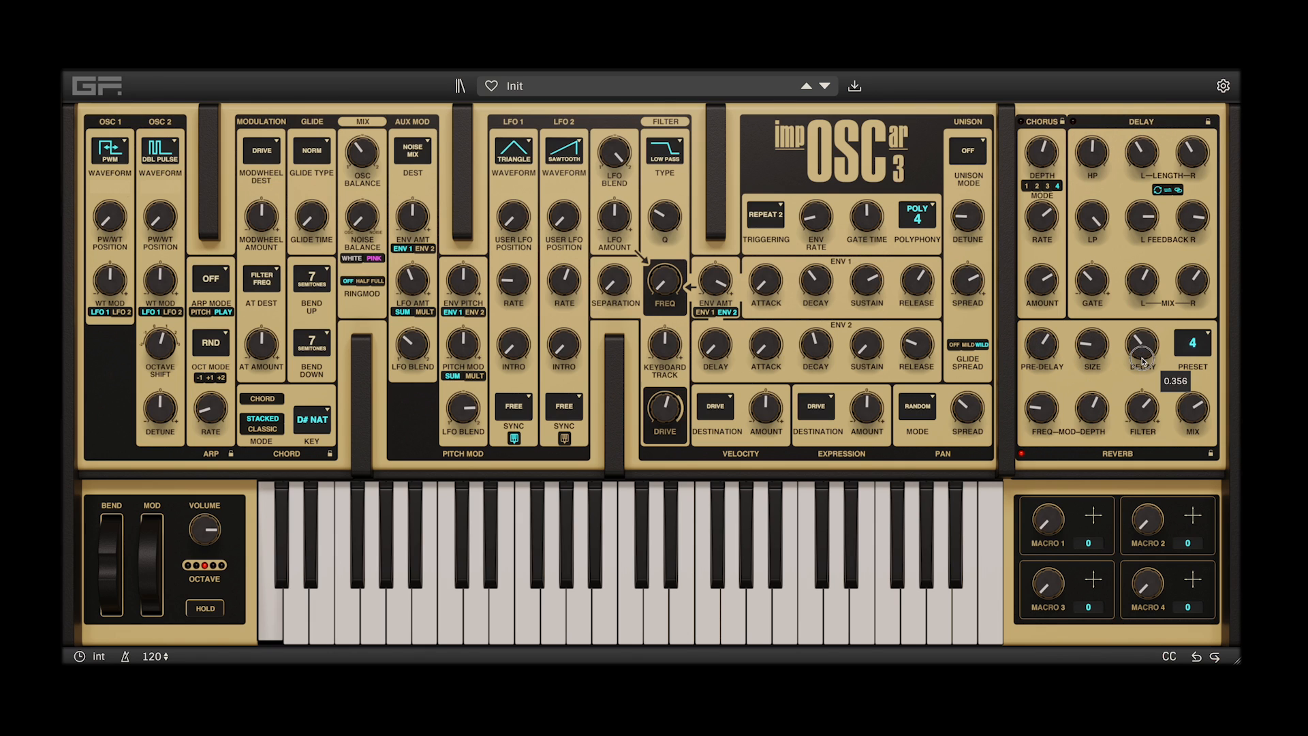
{"action": "left_click_drag", "start_coordinate": [1194, 418], "coordinate": [1164, 359]}
{"action": "left_click_drag", "start_coordinate": [1023, 352], "coordinate": [1040, 366]}
{"action": "left_click_drag", "start_coordinate": [1054, 413], "coordinate": [1137, 459]}
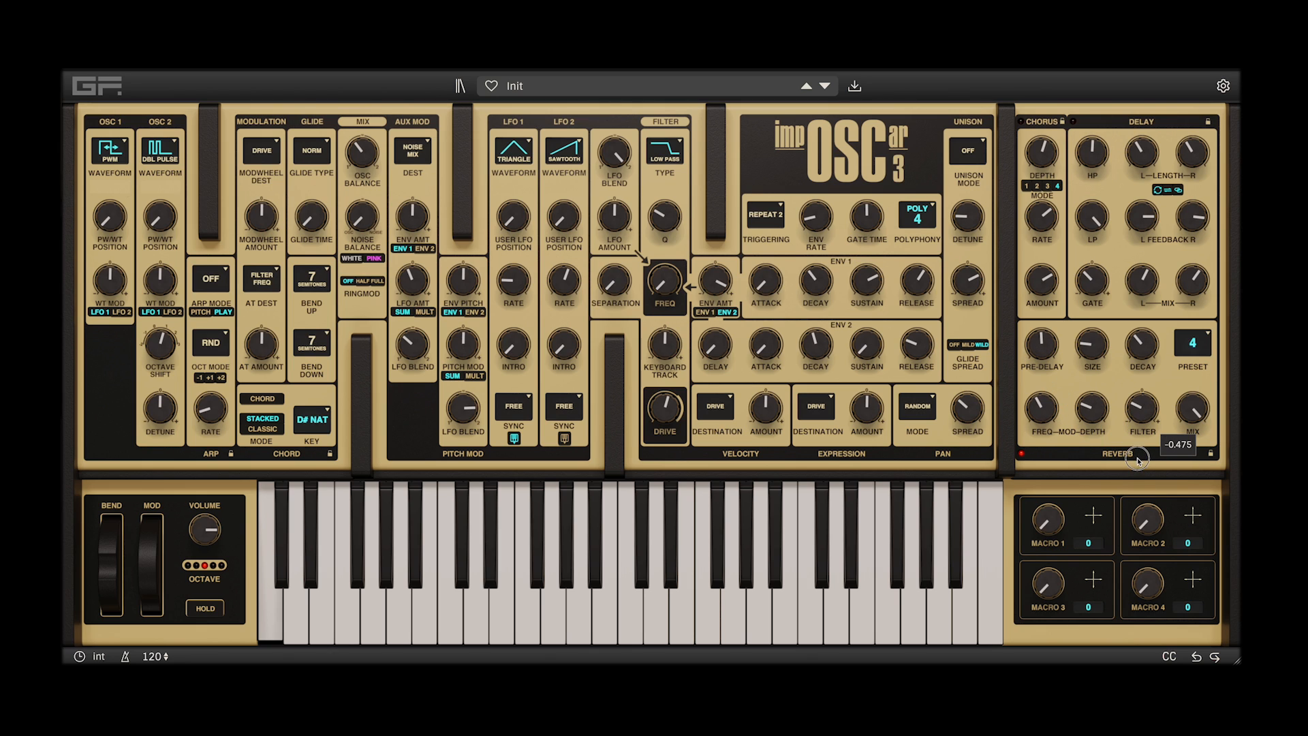
Raise the reverb decay, set its size to 0.321, lower its mix and set envelope 2's attack to 0.0010 seconds
{"action": "left_click_drag", "start_coordinate": [1154, 348], "coordinate": [1092, 348]}
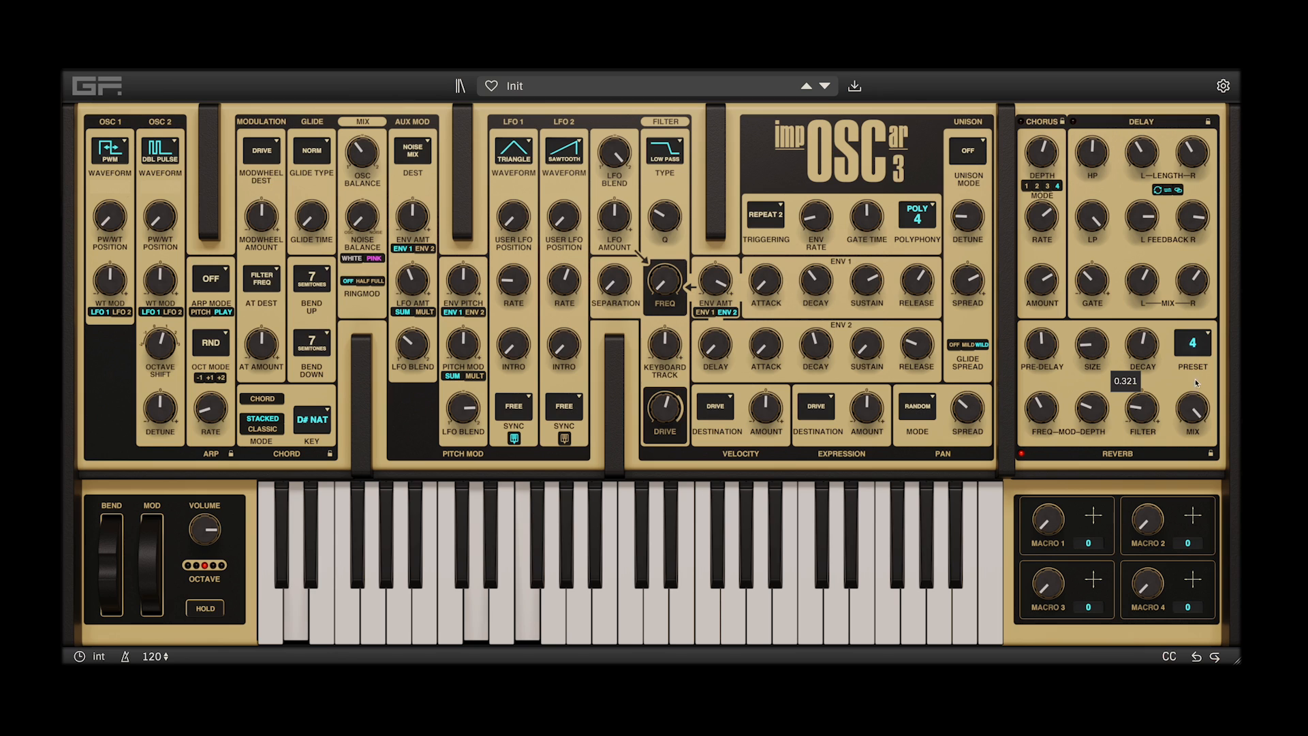
{"action": "left_click_drag", "start_coordinate": [1193, 408], "coordinate": [1197, 423]}
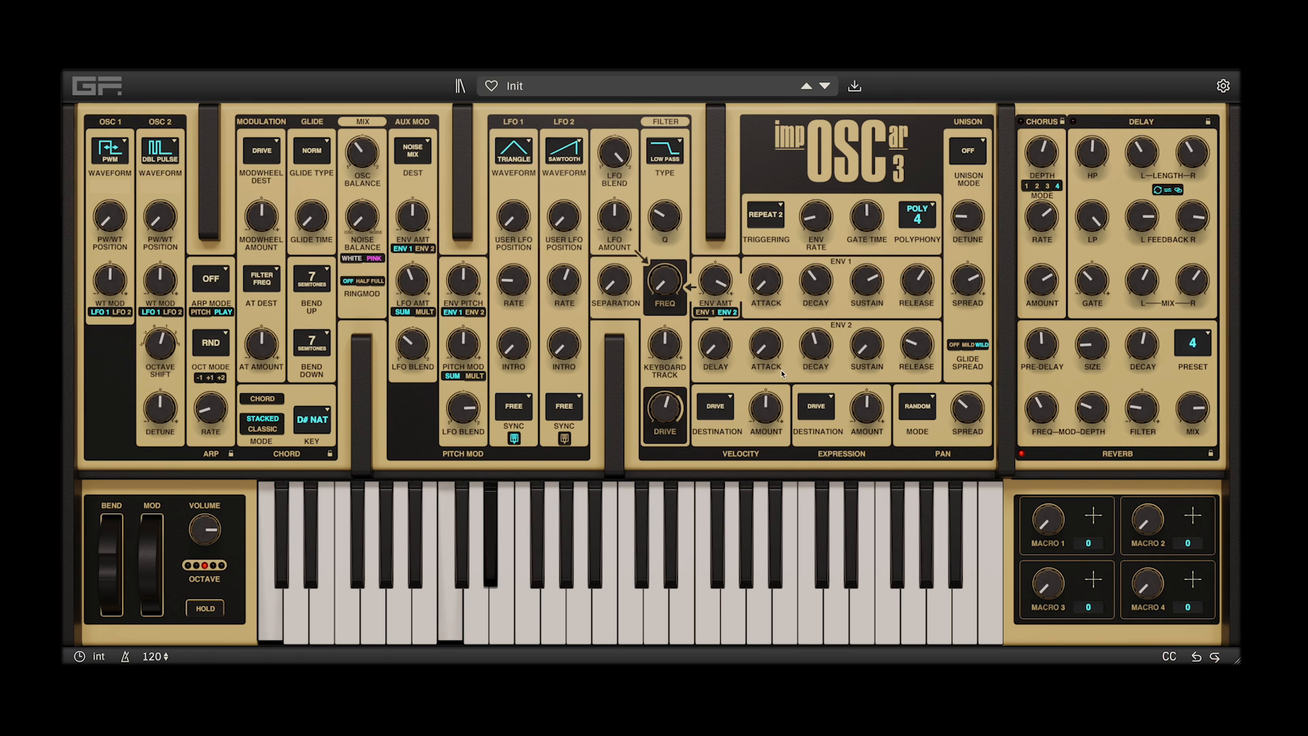
{"action": "left_click_drag", "start_coordinate": [768, 340], "coordinate": [991, 370]}
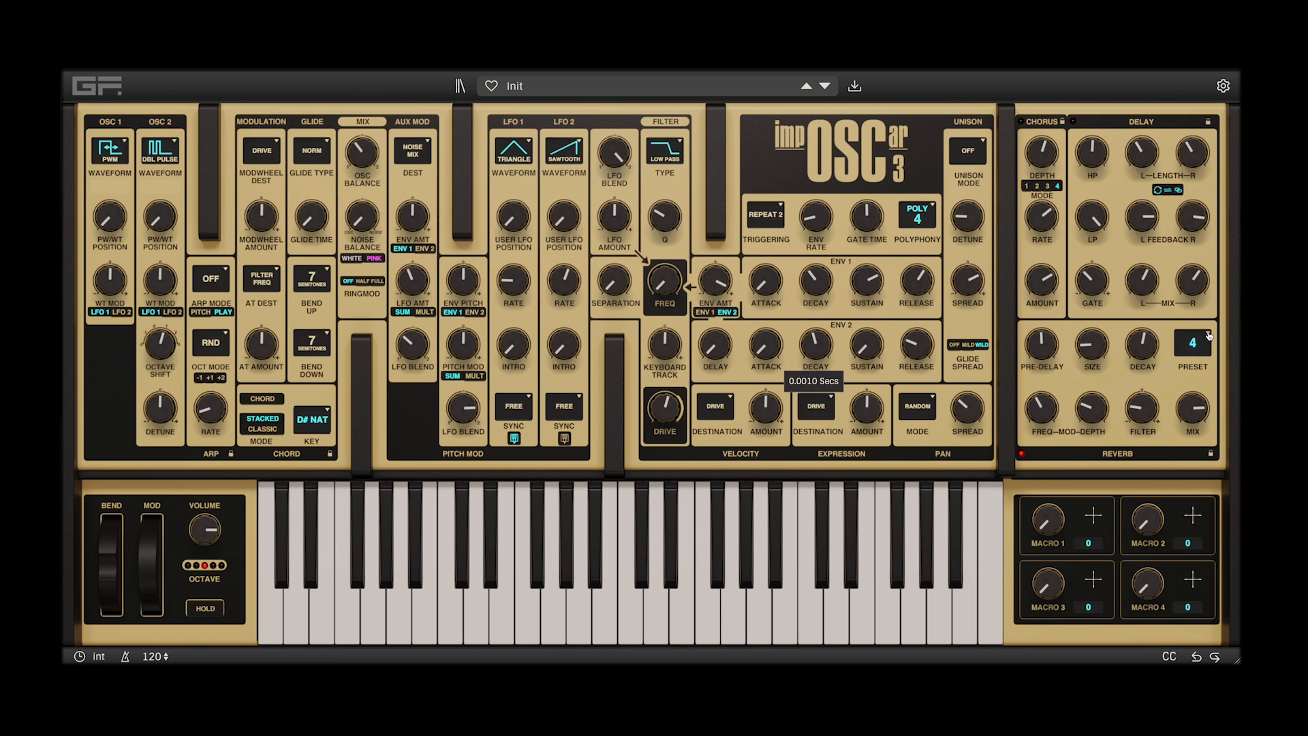
Choose the 5 (Huge) reverb preset and cycle through presets 1, 2, 3 and 4 back to 5
{"action": "left_click", "coordinate": [1209, 335]}
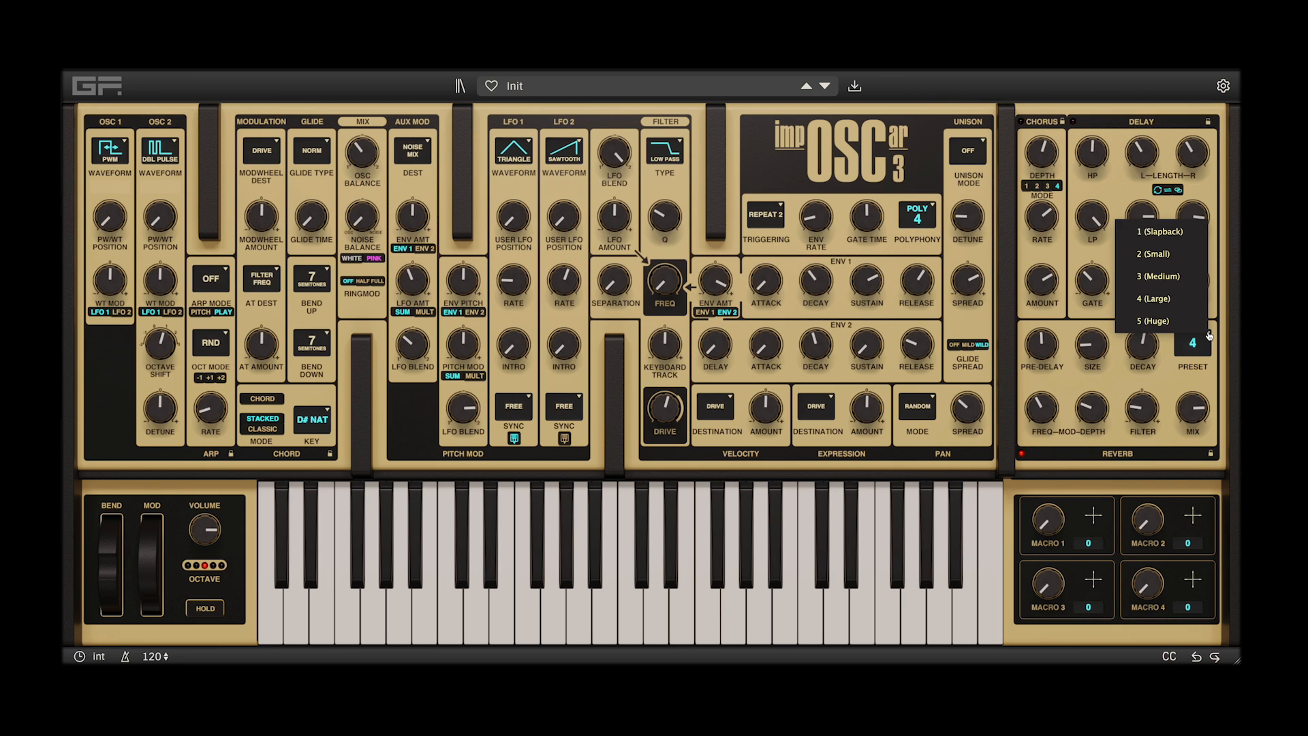
{"action": "left_click", "coordinate": [1158, 320]}
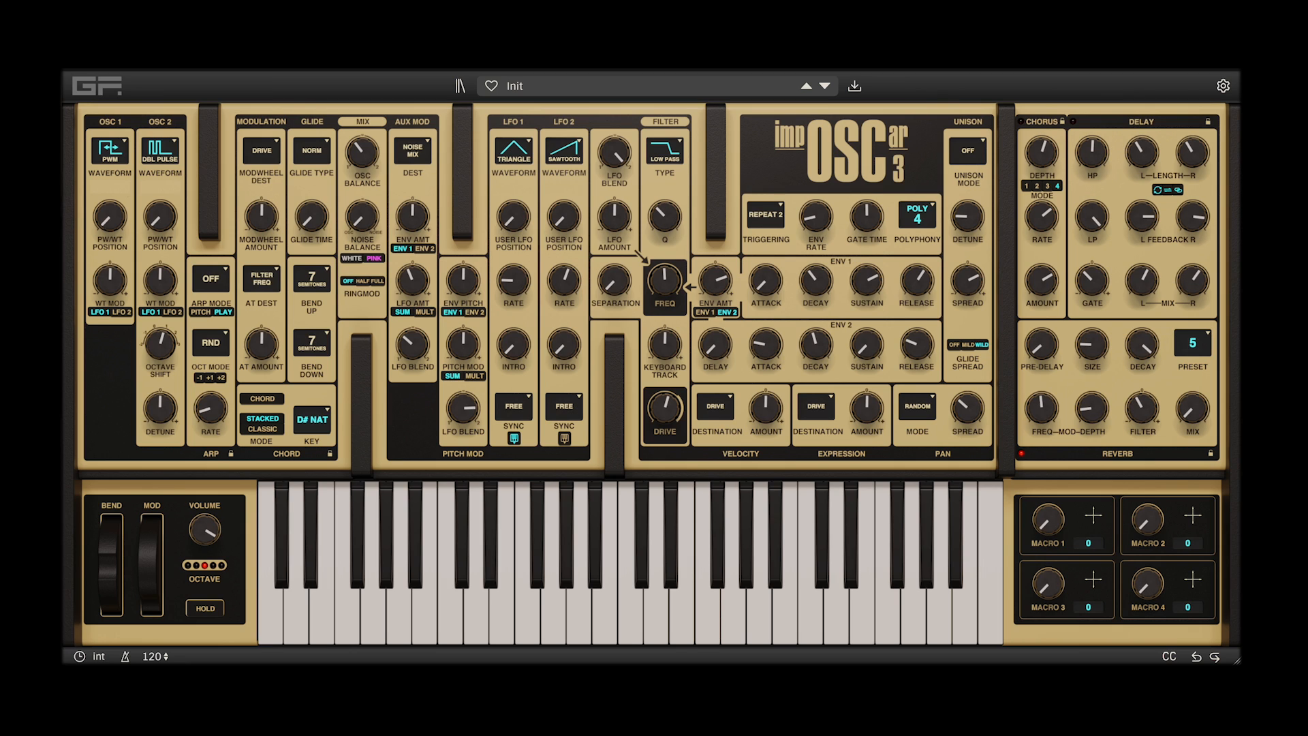
{"action": "left_click", "coordinate": [1202, 342]}
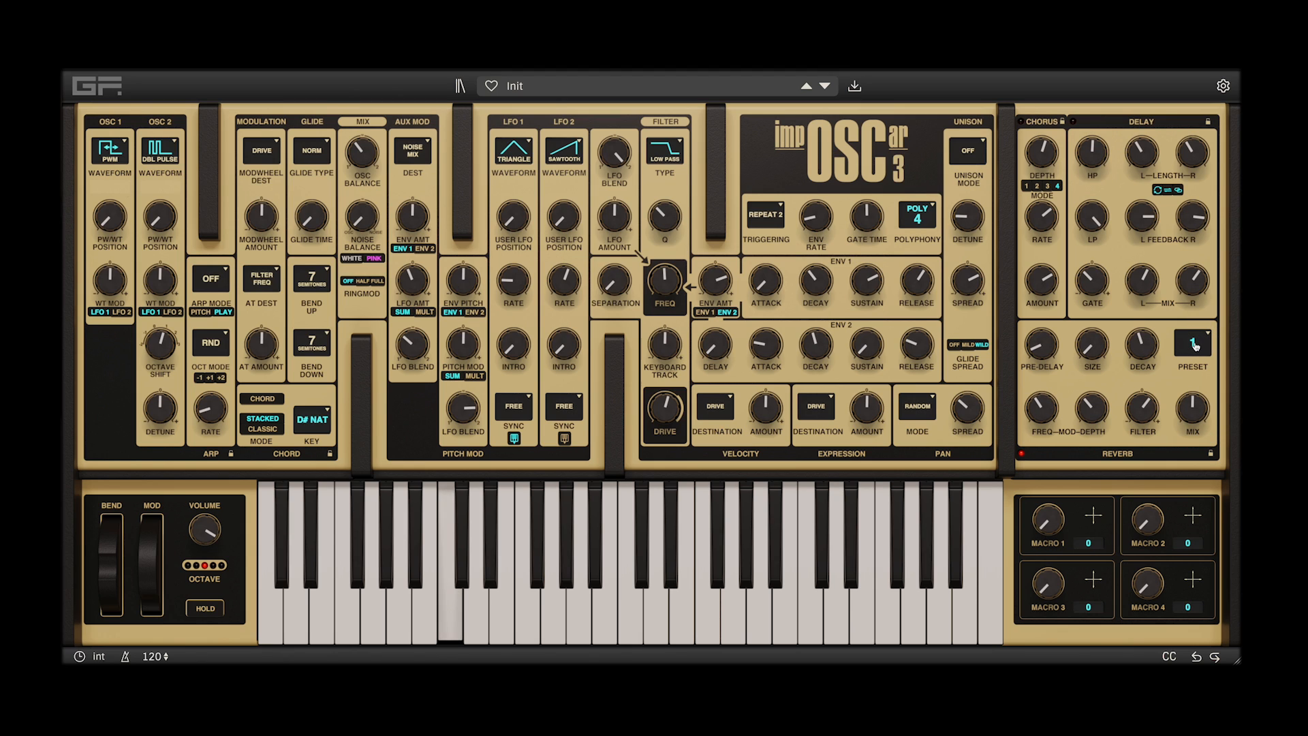
{"action": "left_click", "coordinate": [1194, 345]}
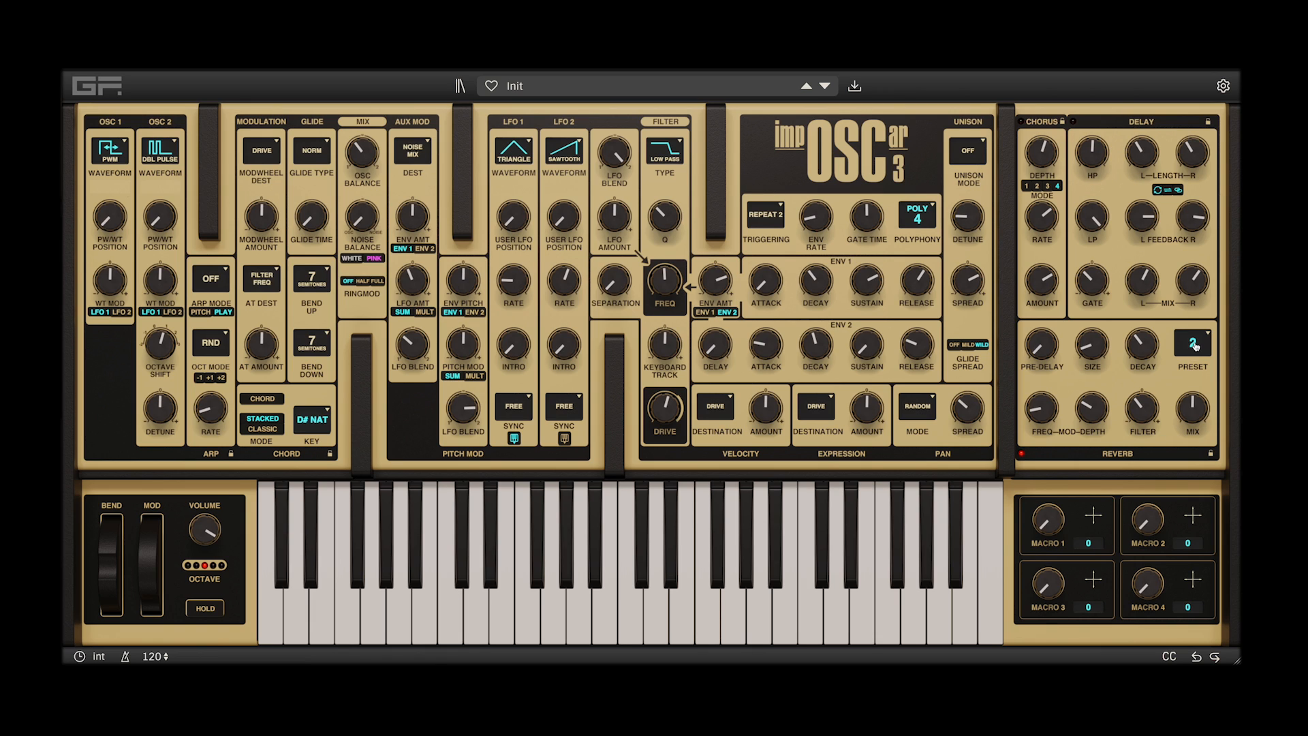
{"action": "left_click", "coordinate": [1194, 345]}
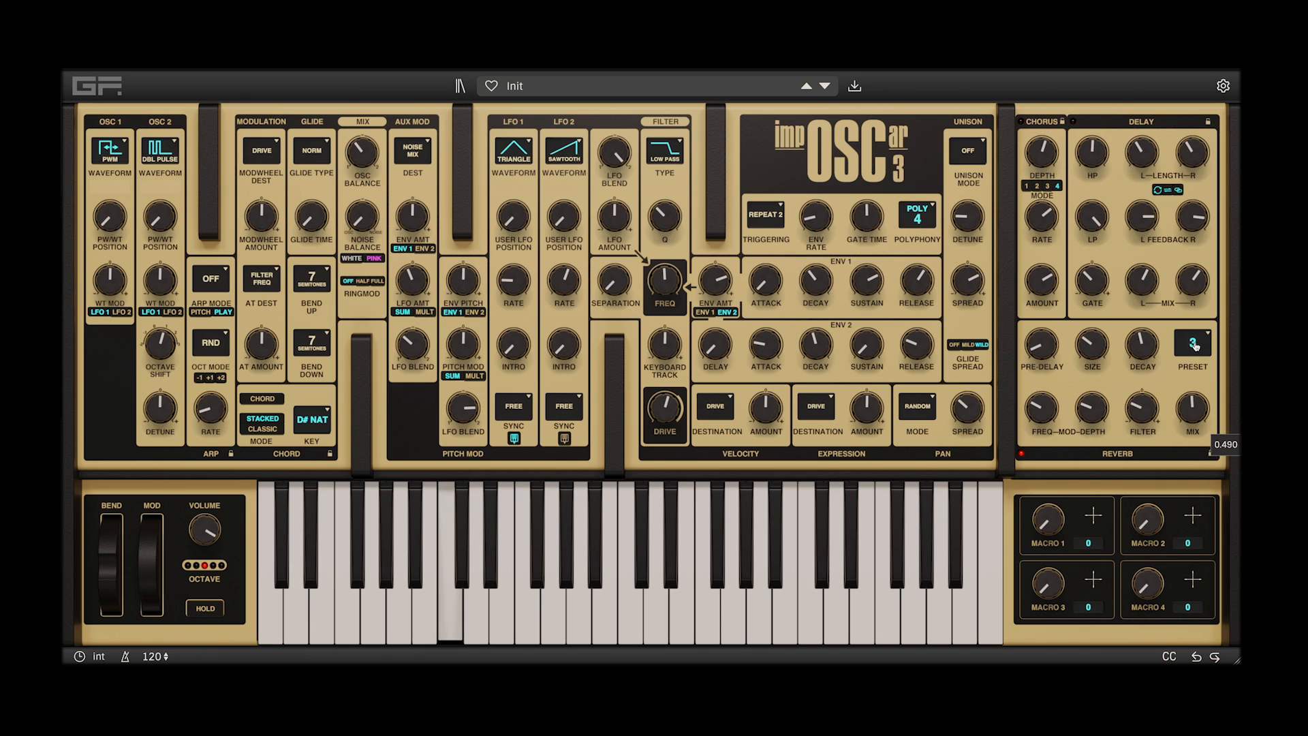
{"action": "left_click", "coordinate": [1193, 345]}
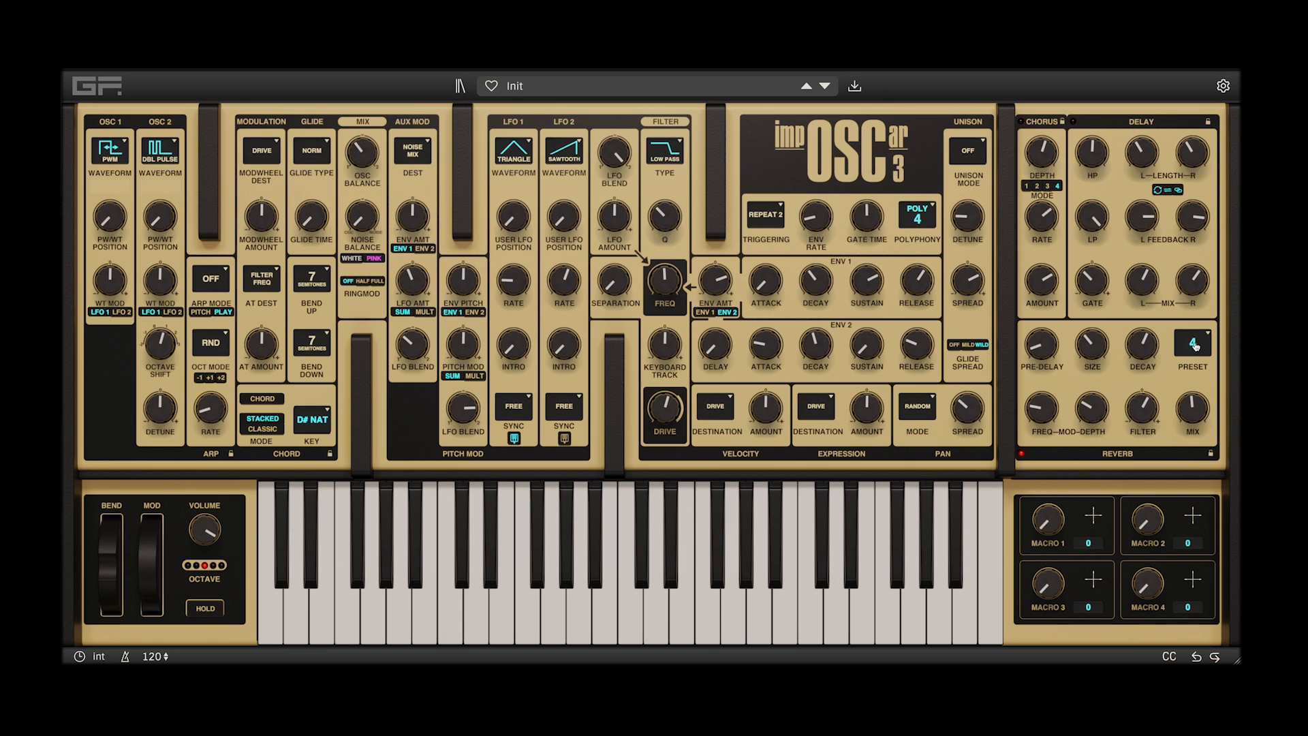
{"action": "left_click", "coordinate": [1194, 344]}
Set the triggering to Single, raise envelope 2's sustain and set the pitch bend range to 12 semitones up and 8 down
{"action": "left_click", "coordinate": [769, 213]}
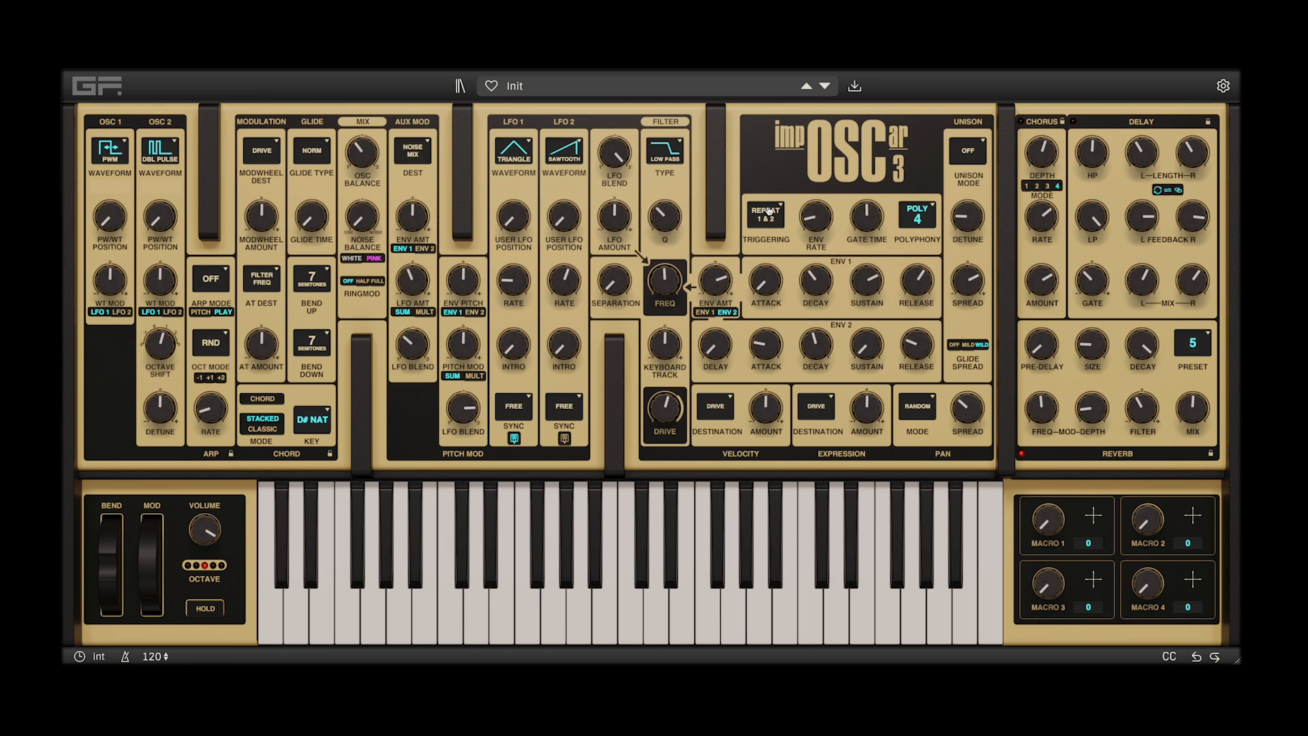
{"action": "left_click", "coordinate": [767, 216]}
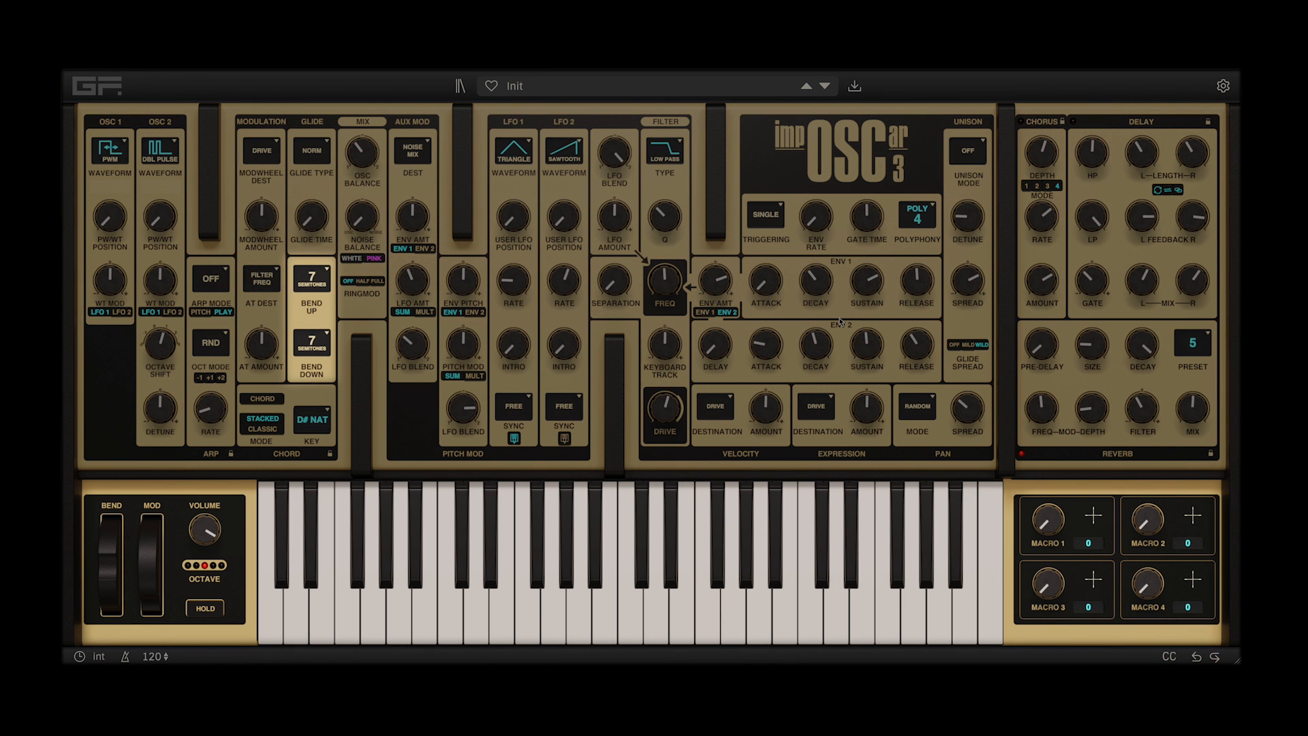
{"action": "left_click_drag", "start_coordinate": [872, 351], "coordinate": [879, 338]}
{"action": "scroll", "coordinate": [332, 303], "scroll_direction": "up", "scroll_amount": 4}
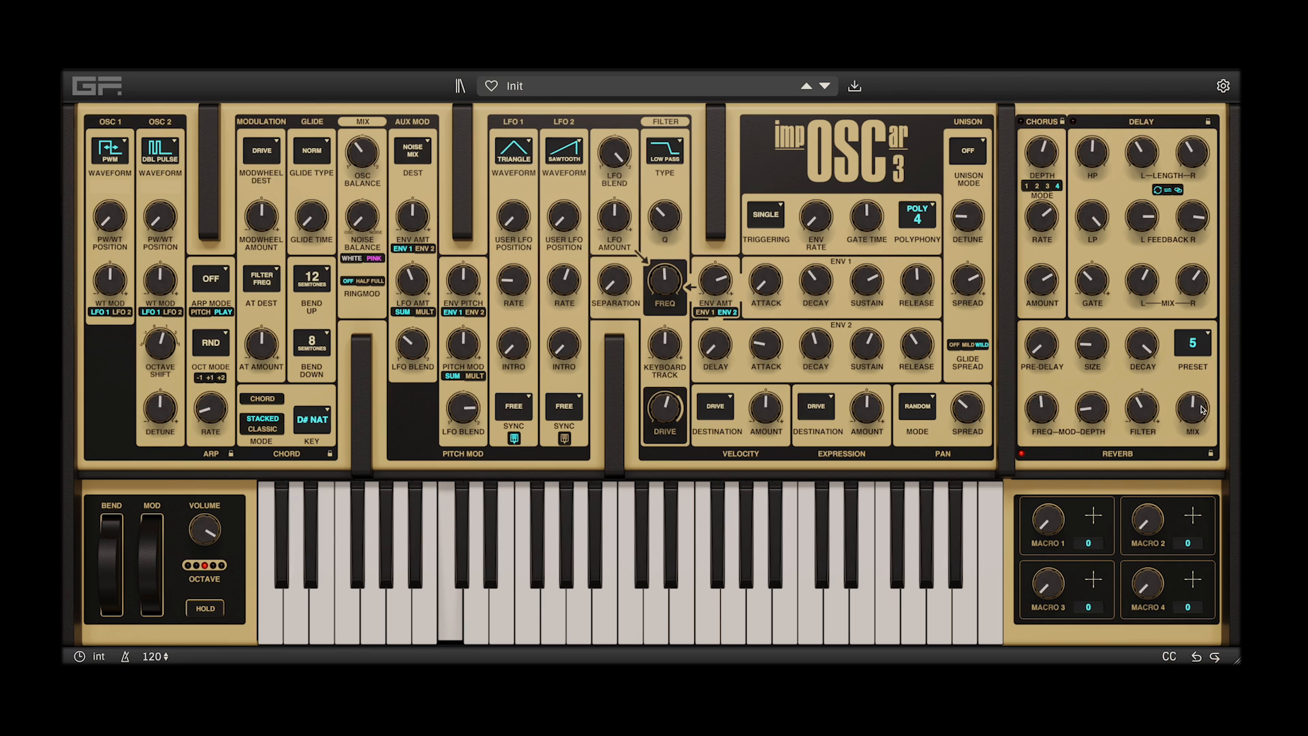
Set the reverb mix to 0.204, switch the reverb to preset 3 and lower its mix
{"action": "left_click_drag", "start_coordinate": [1183, 409], "coordinate": [1182, 456]}
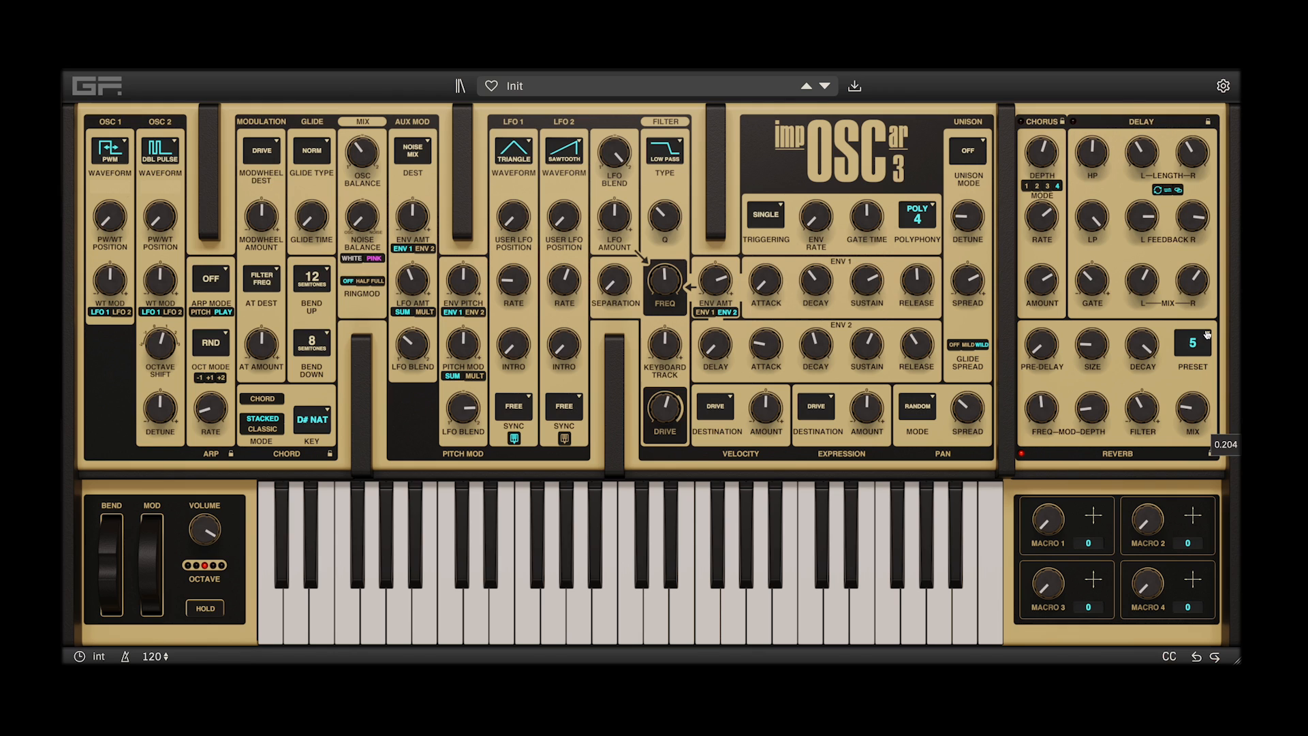
{"action": "left_click", "coordinate": [1198, 345]}
{"action": "left_click", "coordinate": [1153, 273]}
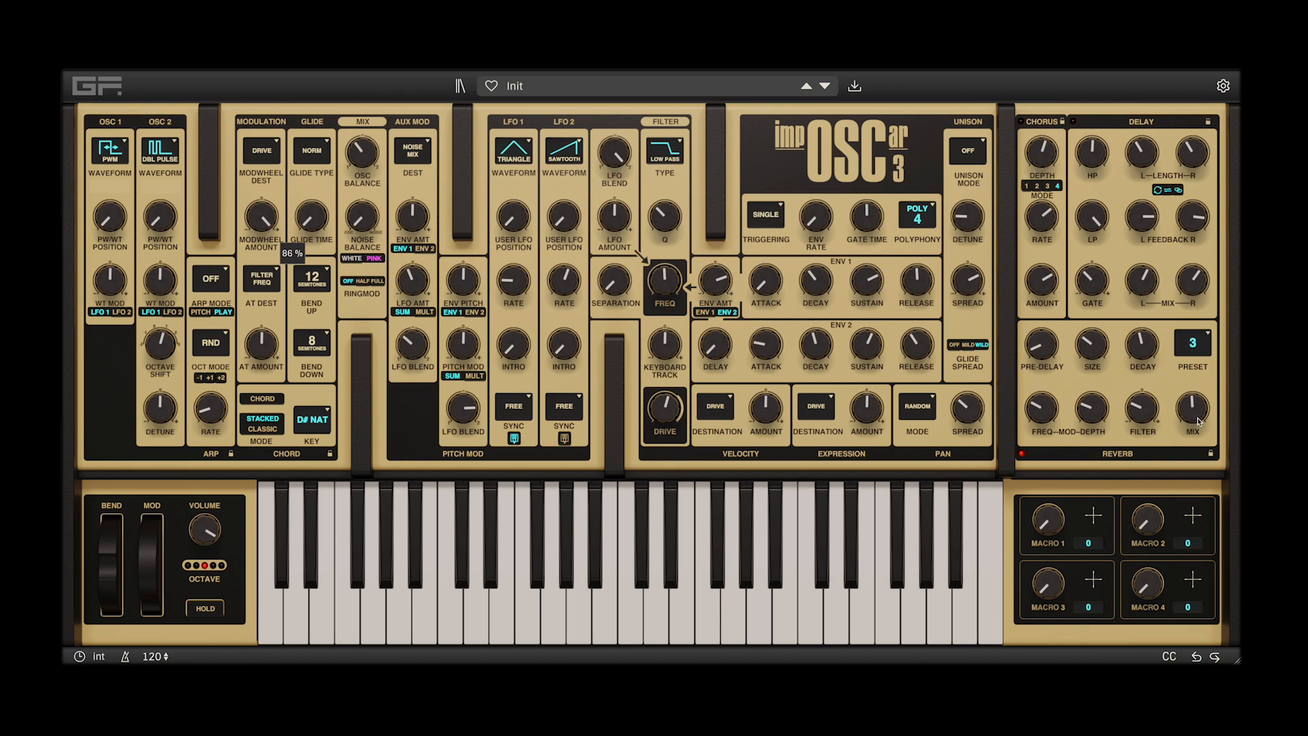
{"action": "left_click_drag", "start_coordinate": [1182, 407], "coordinate": [1183, 423]}
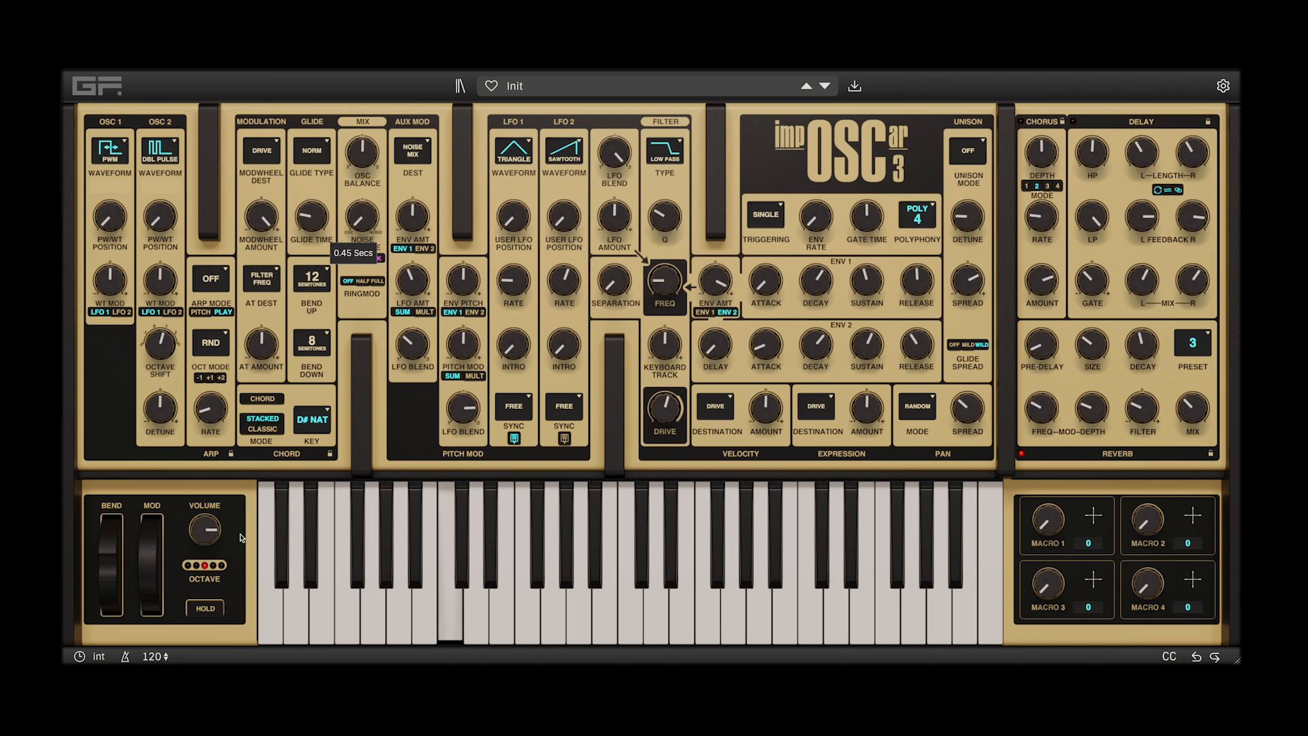
Adjust the master volume, reduce the reverb mix further and switch Hold off
{"action": "mouse_move", "coordinate": [202, 526]}
{"action": "left_mouse_down"}
{"action": "mouse_move", "coordinate": [209, 506]}
{"action": "mouse_move", "coordinate": [202, 575]}
{"action": "mouse_move", "coordinate": [210, 515]}
{"action": "mouse_move", "coordinate": [211, 535]}
{"action": "left_mouse_up"}
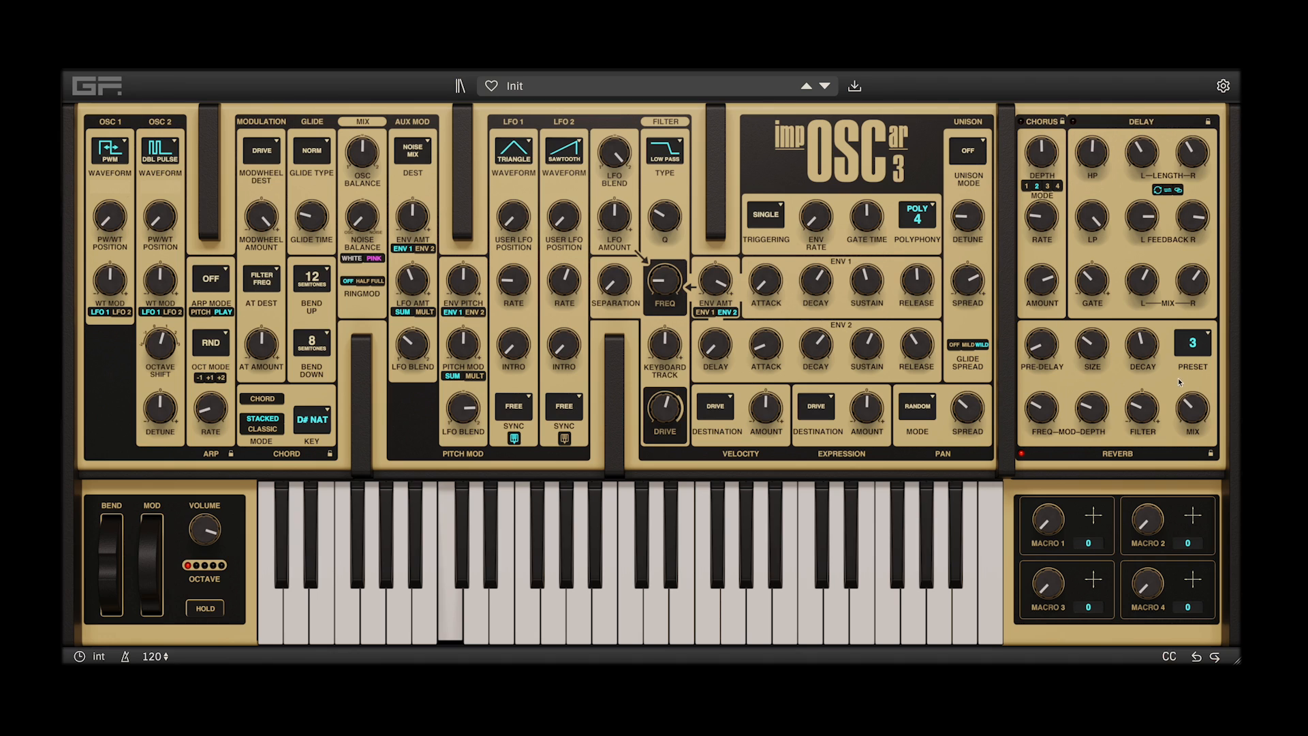
{"action": "left_click_drag", "start_coordinate": [1191, 408], "coordinate": [1194, 438]}
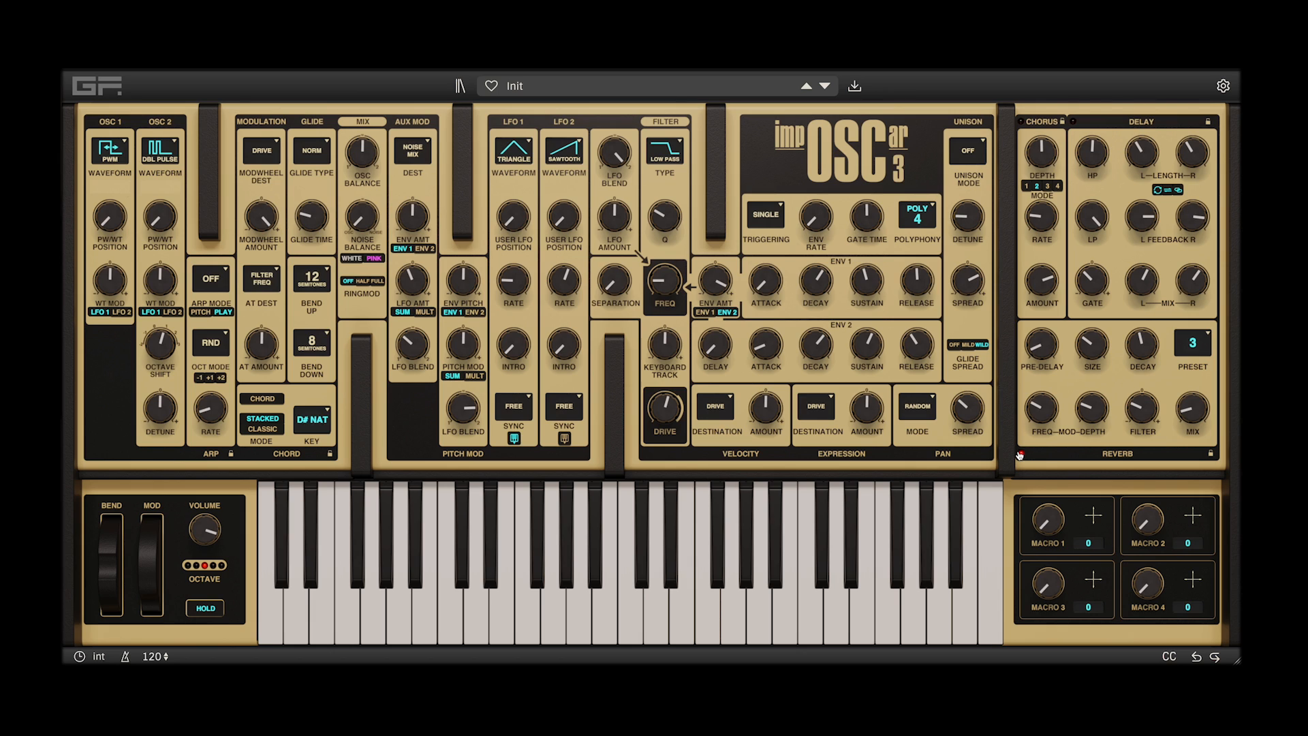
{"action": "left_click", "coordinate": [205, 608]}
Assign macro 1 to the filter frequency at about -65%, filter Q at about 67% and filter LFO amount at about 28%
{"action": "left_click_drag", "start_coordinate": [916, 445], "coordinate": [665, 284]}
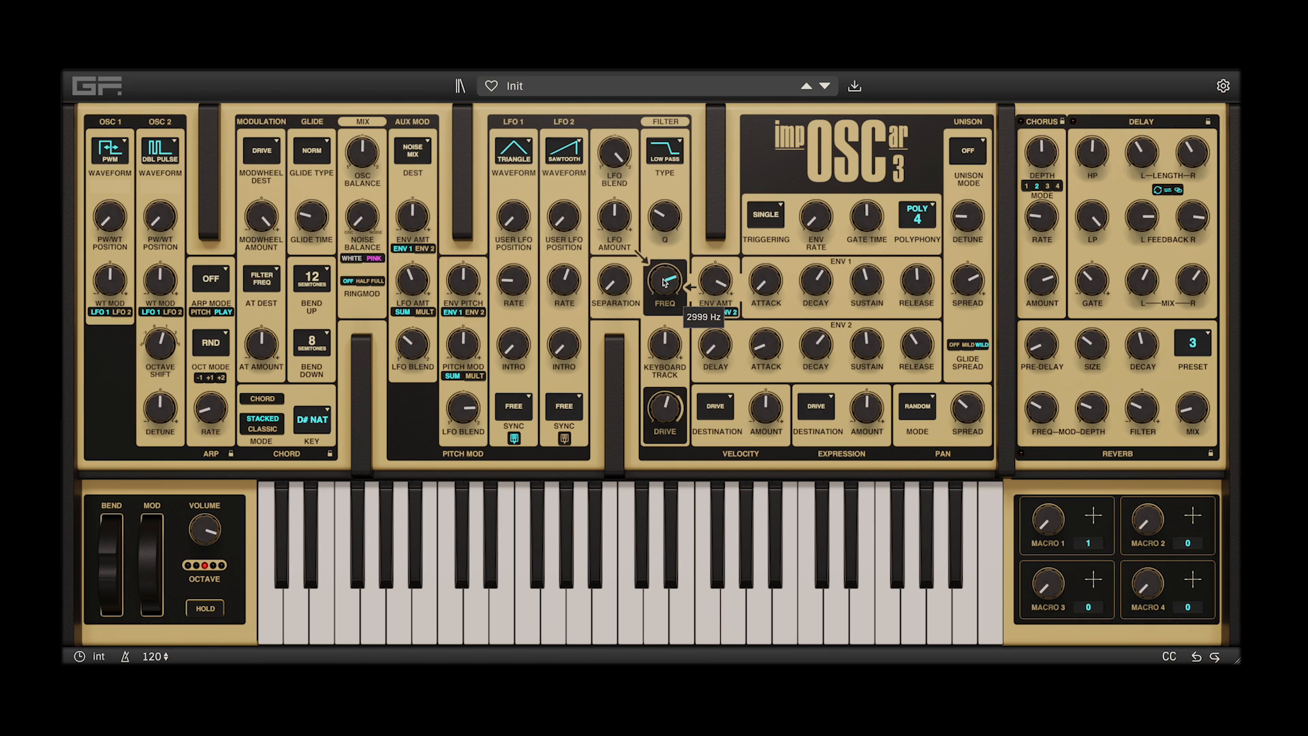
{"action": "left_click_drag", "start_coordinate": [665, 283], "coordinate": [657, 354]}
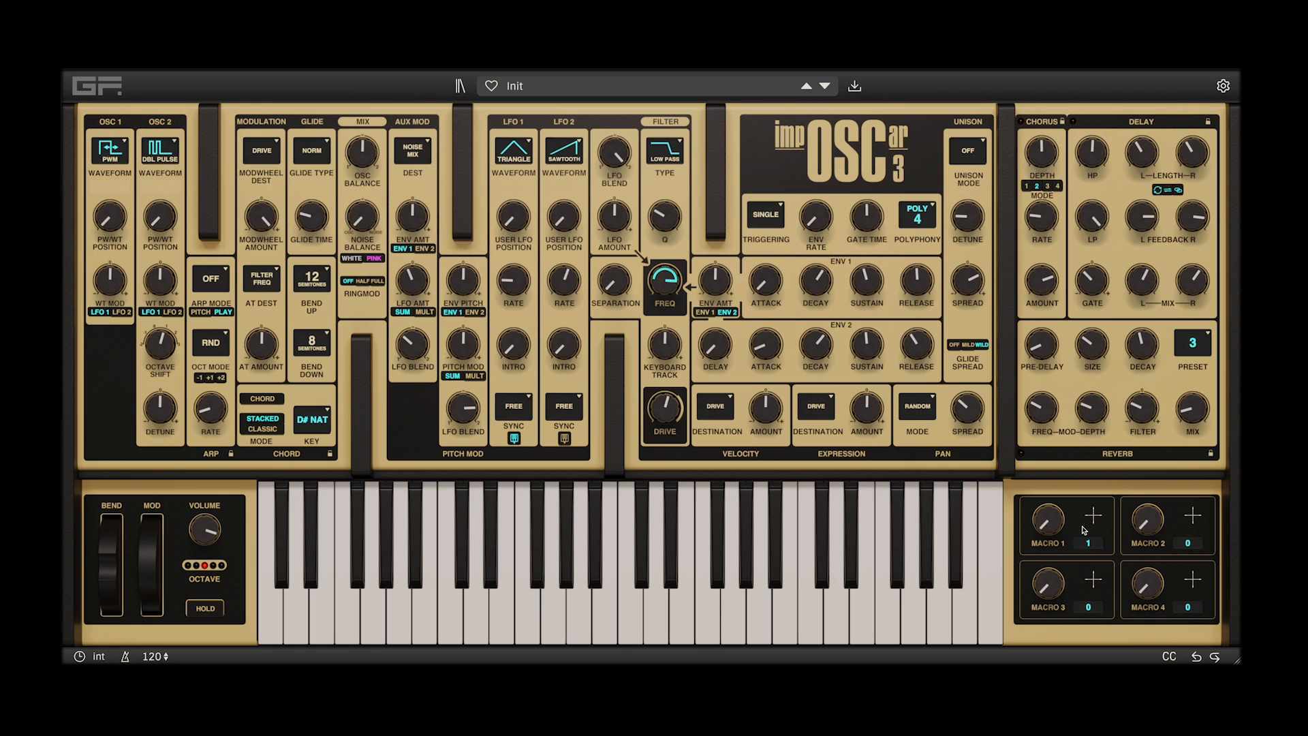
{"action": "left_click_drag", "start_coordinate": [1095, 519], "coordinate": [670, 143]}
{"action": "left_click_drag", "start_coordinate": [1093, 516], "coordinate": [617, 189]}
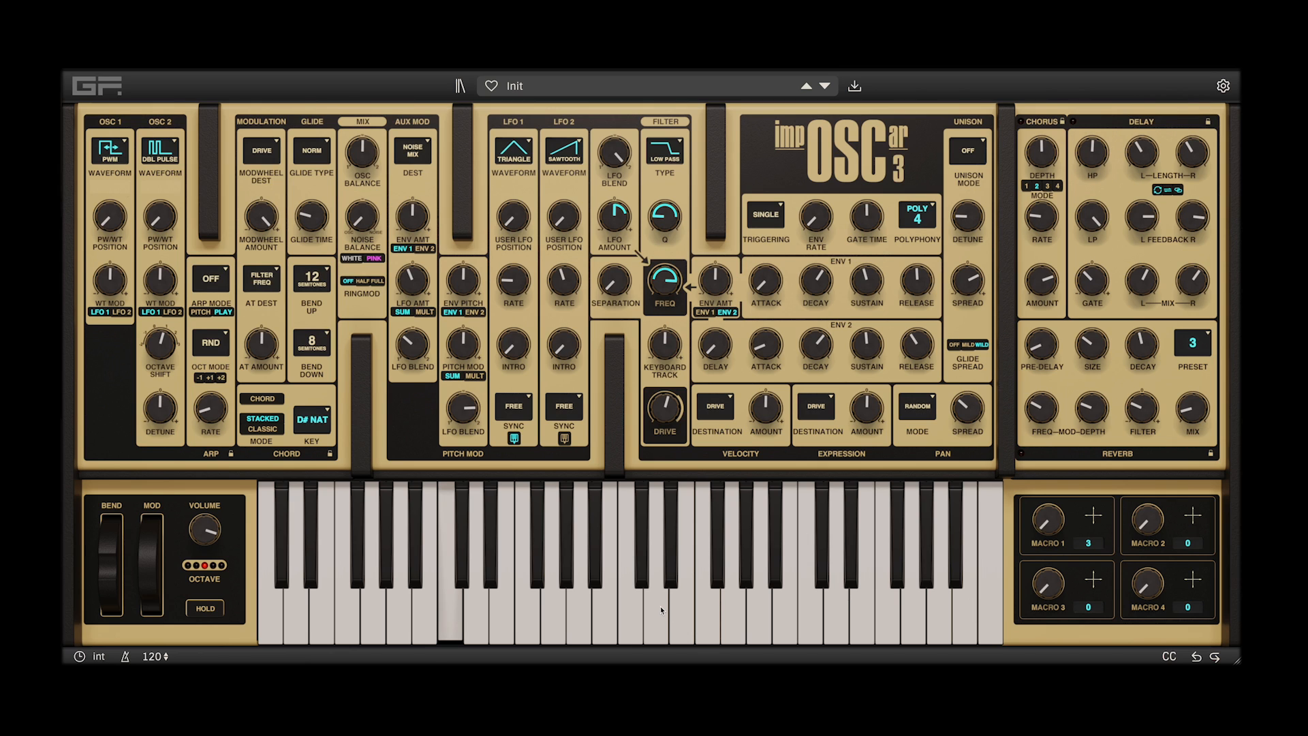
Sweep macro 1 up and back to minimum while raising LFO 2's rate to 17.779 Hz
{"action": "left_click_drag", "start_coordinate": [1064, 526], "coordinate": [1051, 456]}
{"action": "left_click_drag", "start_coordinate": [560, 303], "coordinate": [574, 259]}
{"action": "left_click_drag", "start_coordinate": [1047, 520], "coordinate": [1036, 590]}
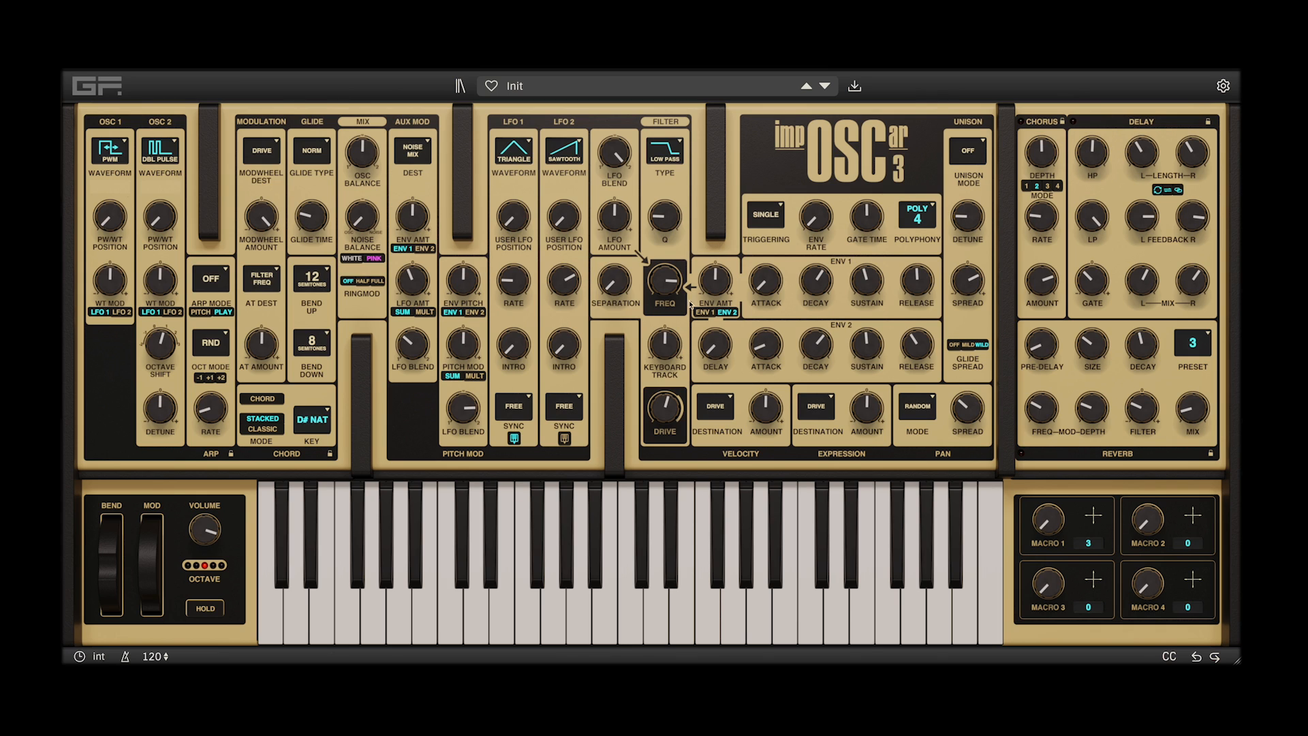
{"action": "mouse_move", "coordinate": [1055, 523]}
{"action": "left_click_drag", "start_coordinate": [1049, 526], "coordinate": [1036, 578]}
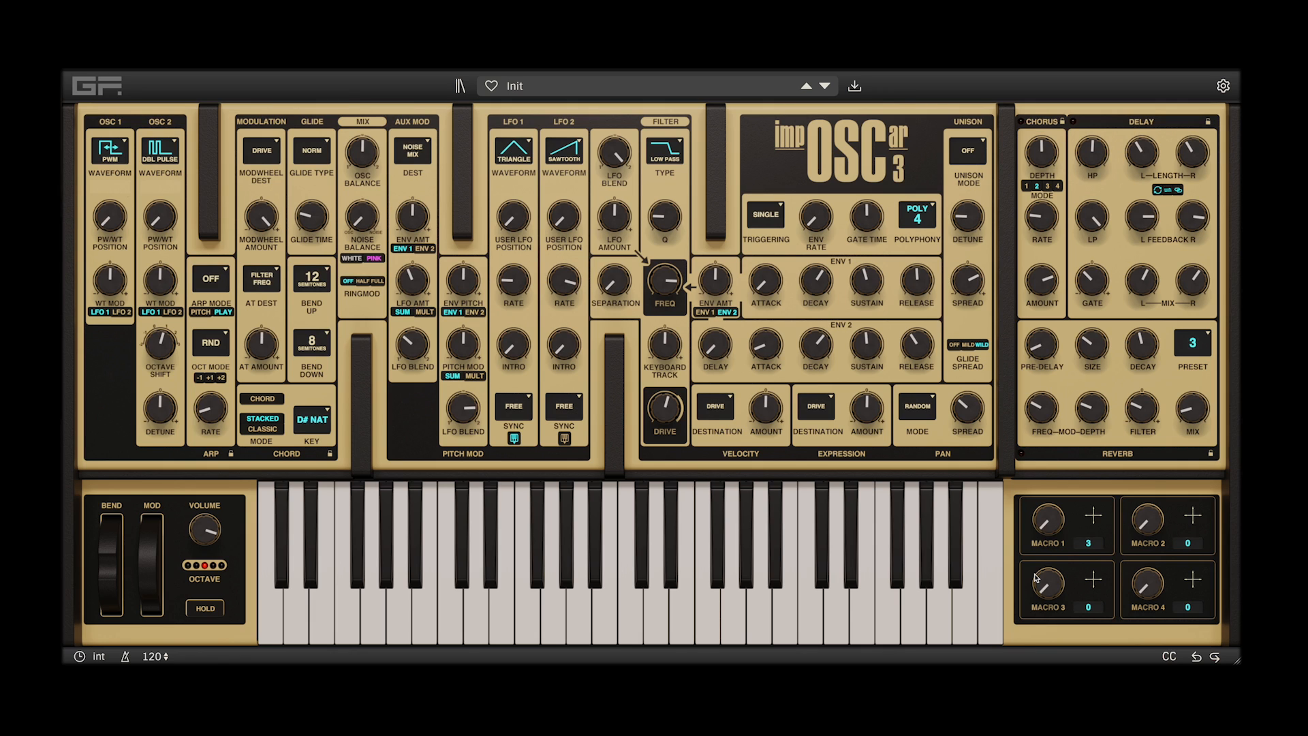
Add the reverb mix to macro 1 at about 67%, and sweep the macro up and back to minimum
{"action": "left_click", "coordinate": [1093, 516]}
{"action": "left_click", "coordinate": [1188, 410]}
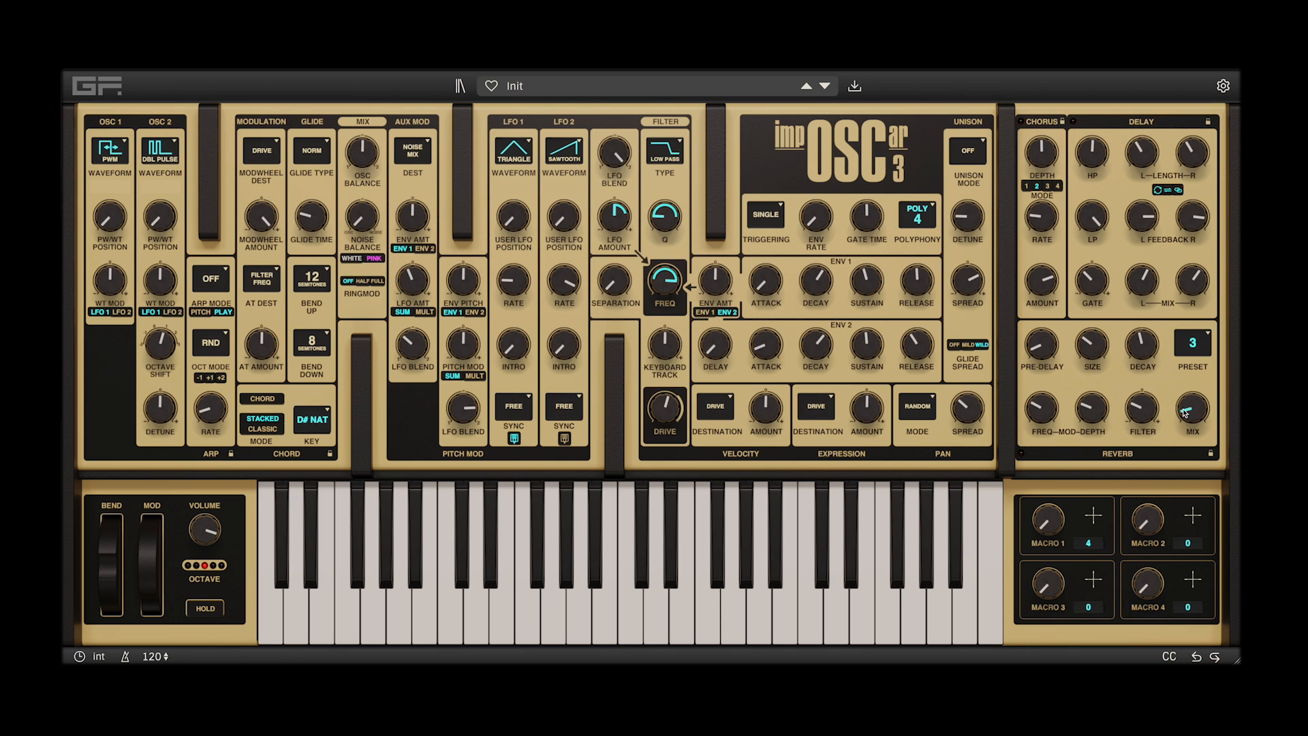
{"action": "left_click_drag", "start_coordinate": [1183, 409], "coordinate": [1194, 263]}
{"action": "left_click_drag", "start_coordinate": [1046, 524], "coordinate": [1059, 446]}
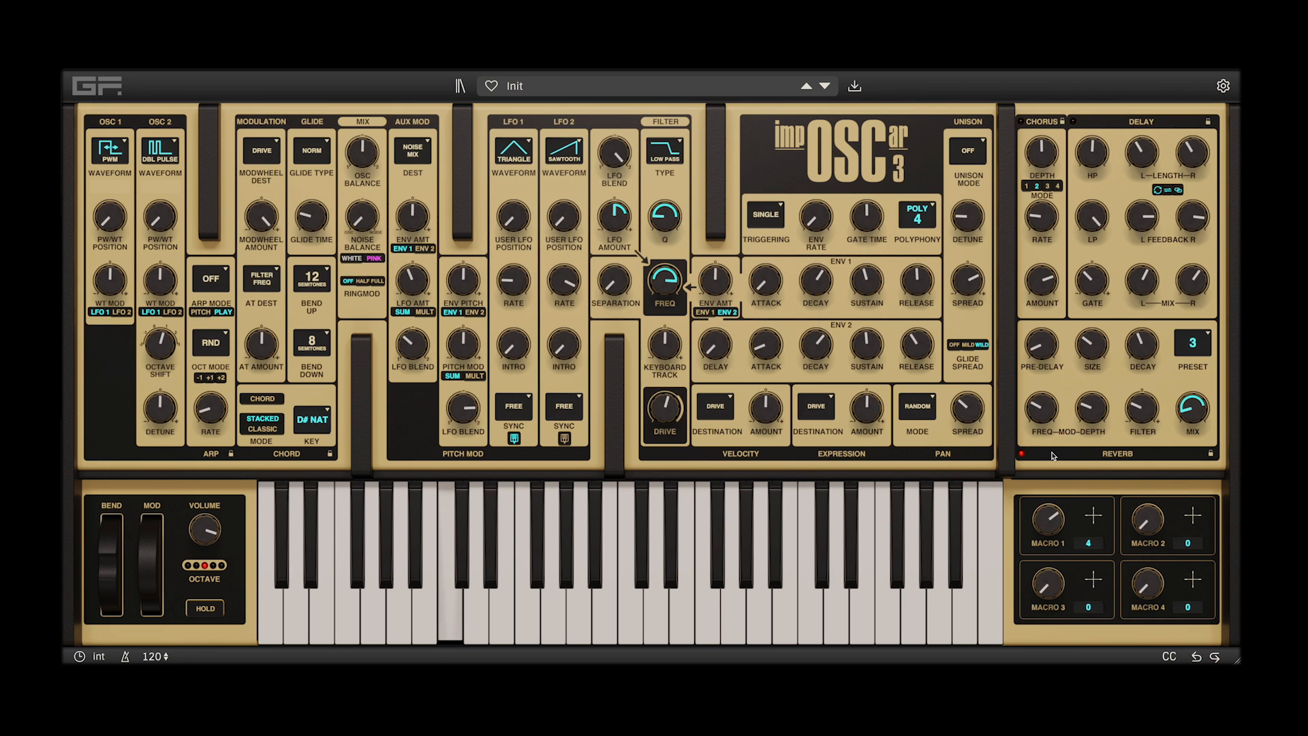
{"action": "left_click_drag", "start_coordinate": [1032, 517], "coordinate": [1018, 671]}
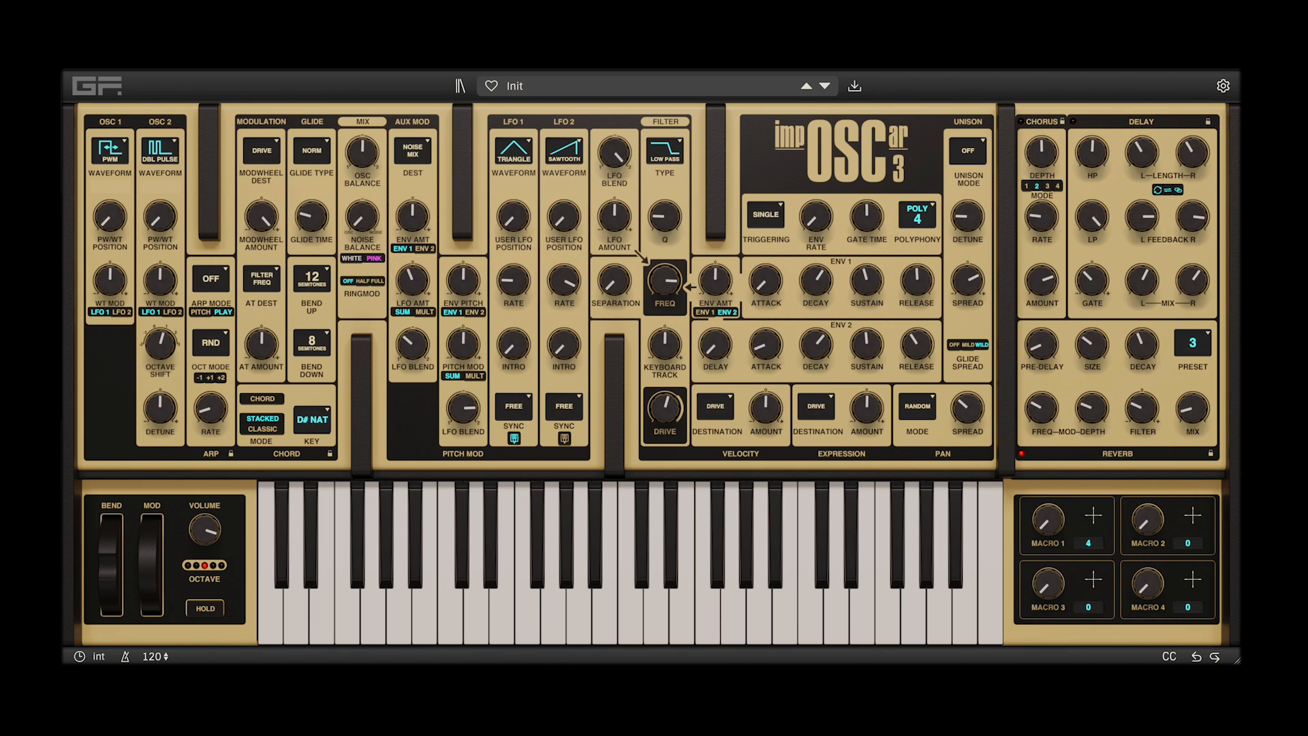
Remove all of macro 1's assignments, and briefly show and hide the CC assignment view
{"action": "left_click", "coordinate": [1090, 544]}
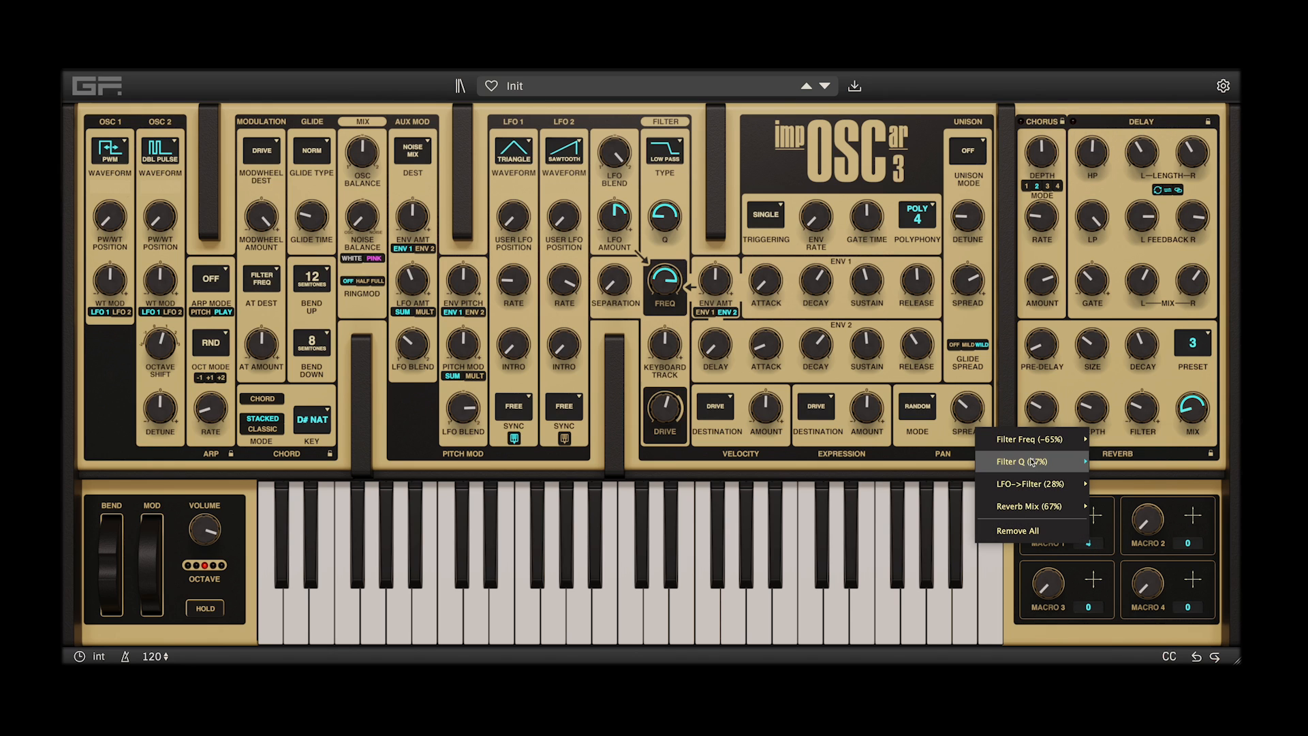
{"action": "mouse_move", "coordinate": [1031, 465]}
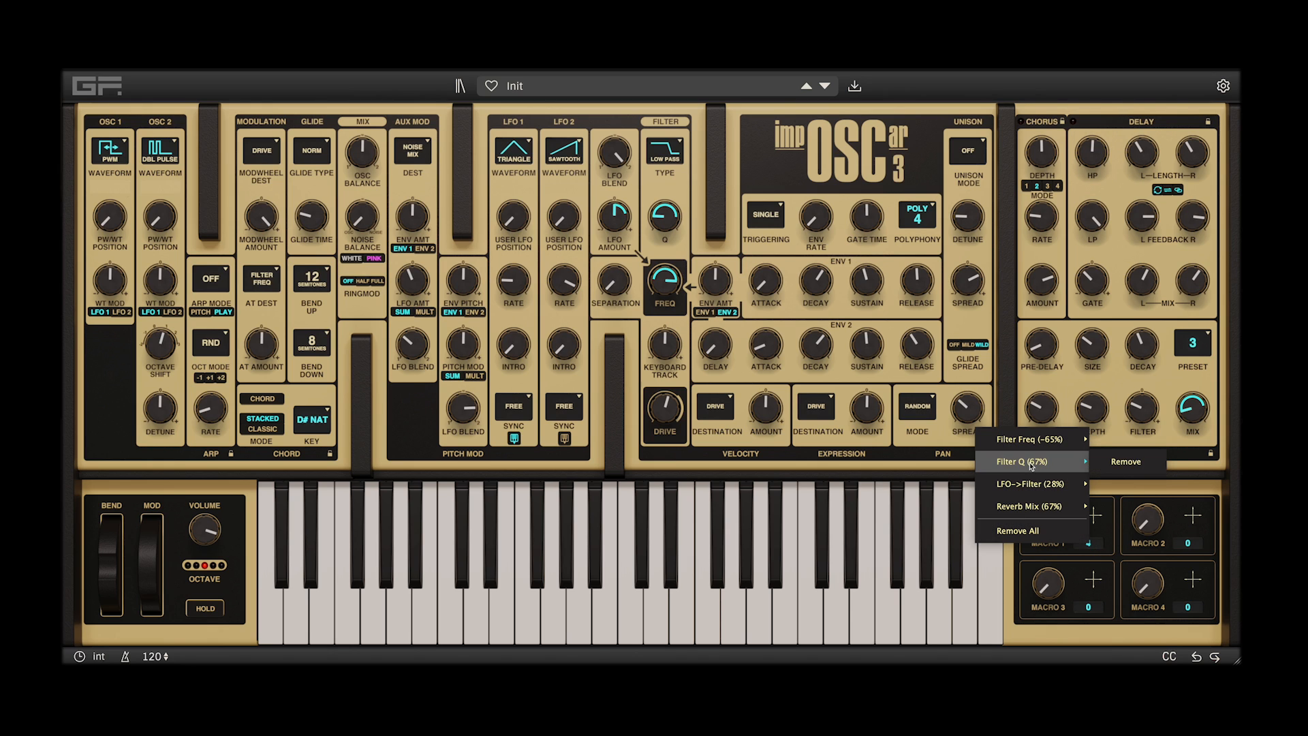
{"action": "left_click", "coordinate": [1020, 531]}
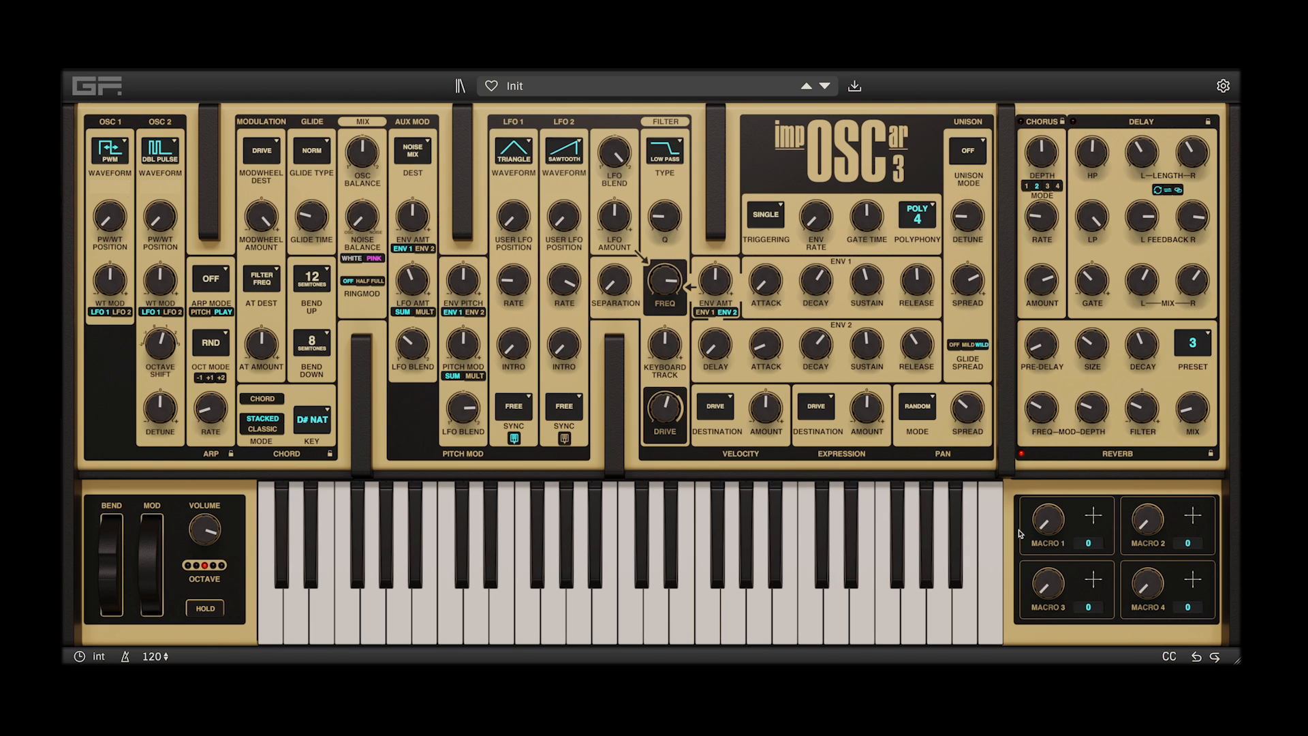
{"action": "left_click", "coordinate": [1160, 656]}
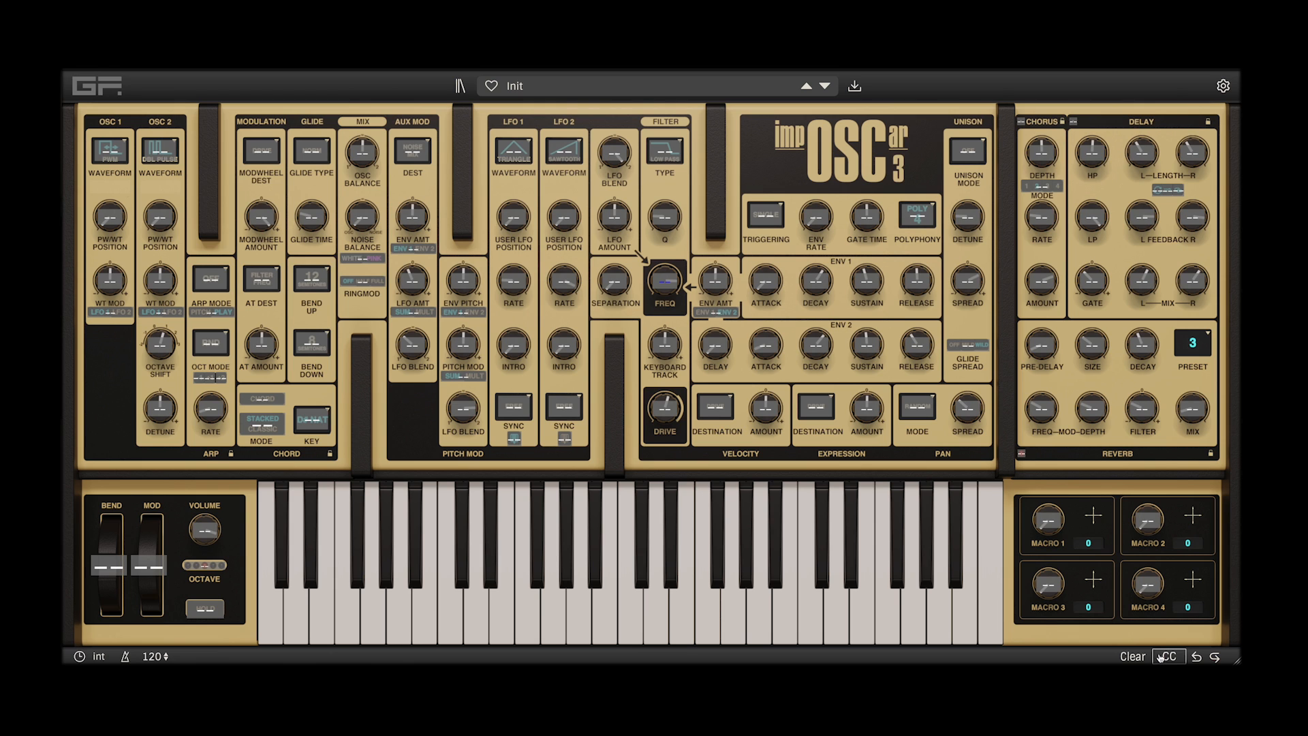
{"action": "left_click", "coordinate": [1160, 656]}
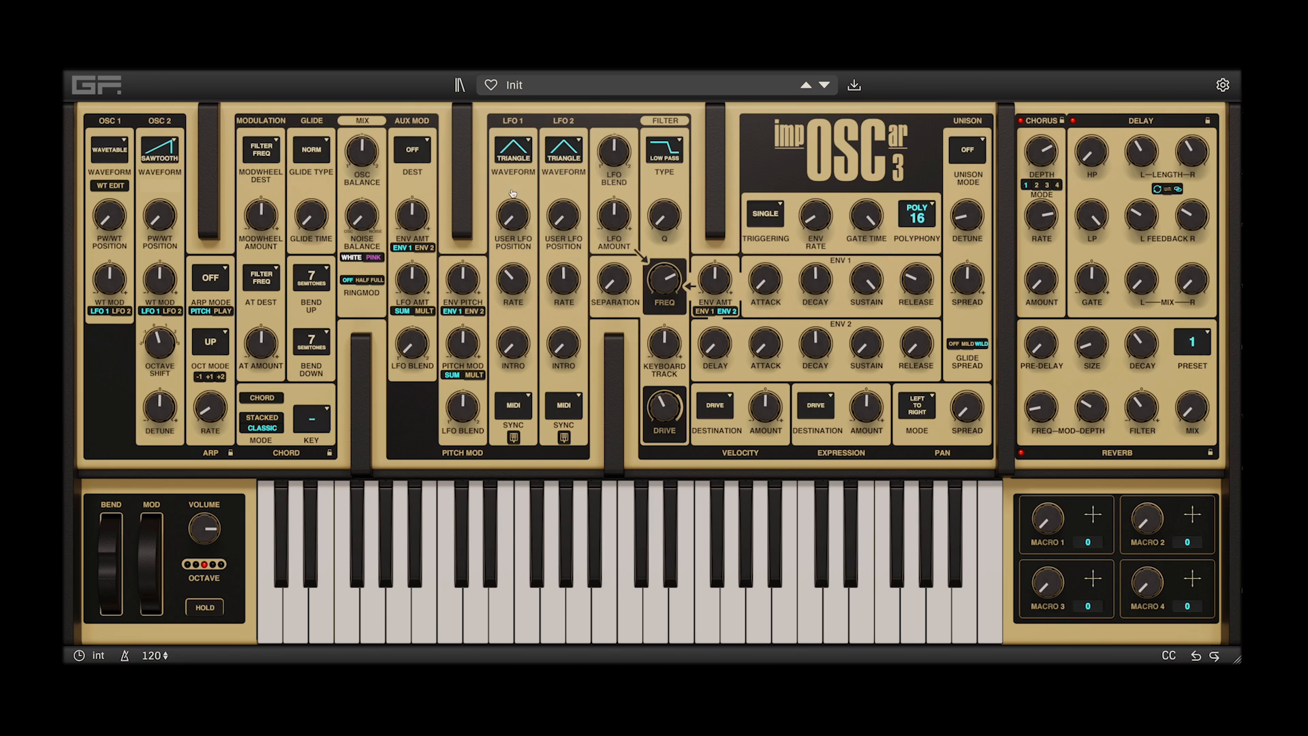
Load the Init patch from the patch browser and open the filter frequency to 16000 Hz
{"action": "left_click", "coordinate": [516, 85]}
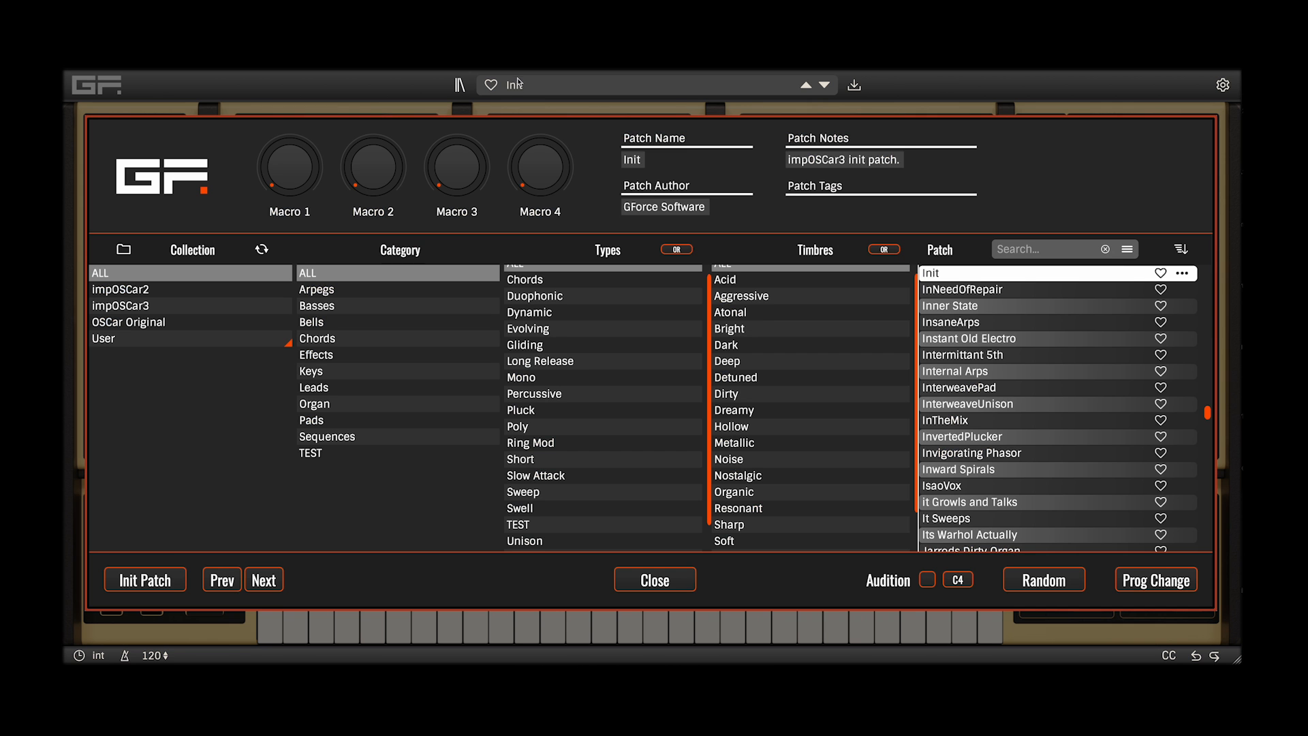
{"action": "left_click", "coordinate": [165, 581]}
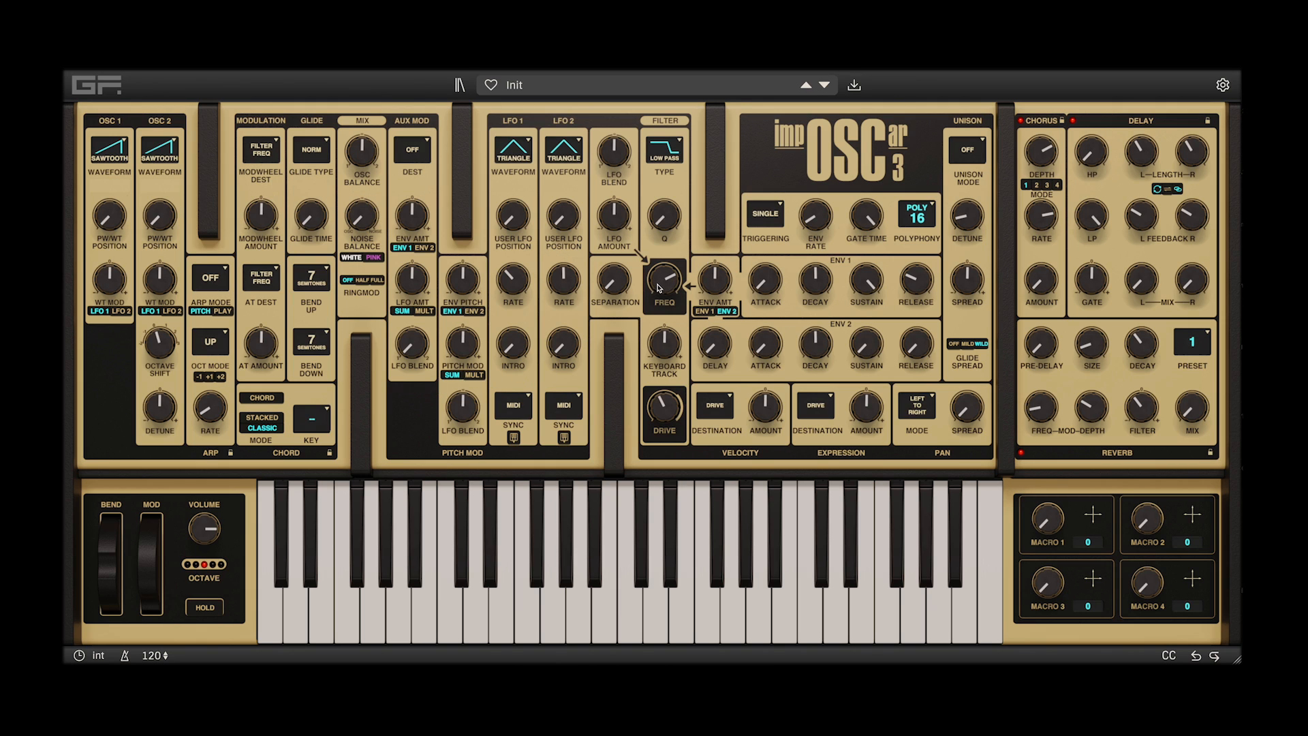
{"action": "left_click_drag", "start_coordinate": [659, 286], "coordinate": [663, 244]}
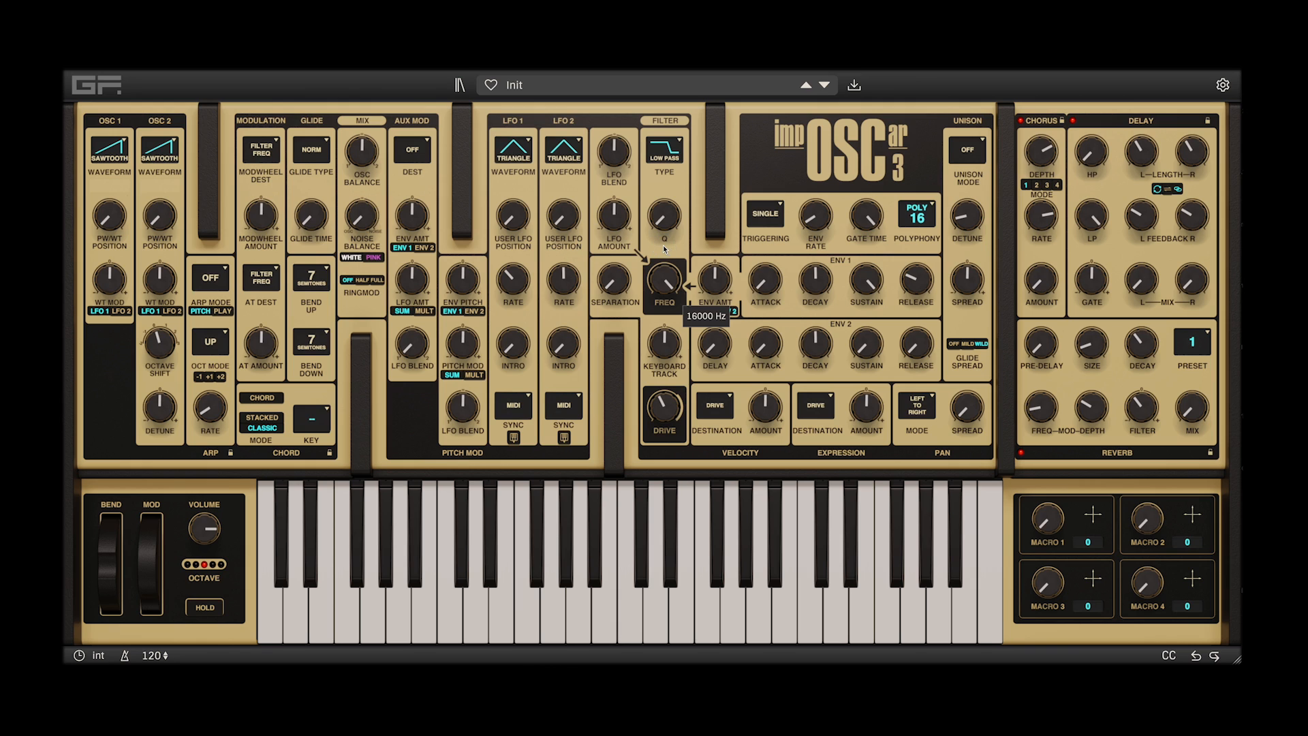
Shift the oscillator balance to oscillator 1 and set oscillator 1's waveform to Wavetable
{"action": "left_click_drag", "start_coordinate": [360, 157], "coordinate": [344, 227]}
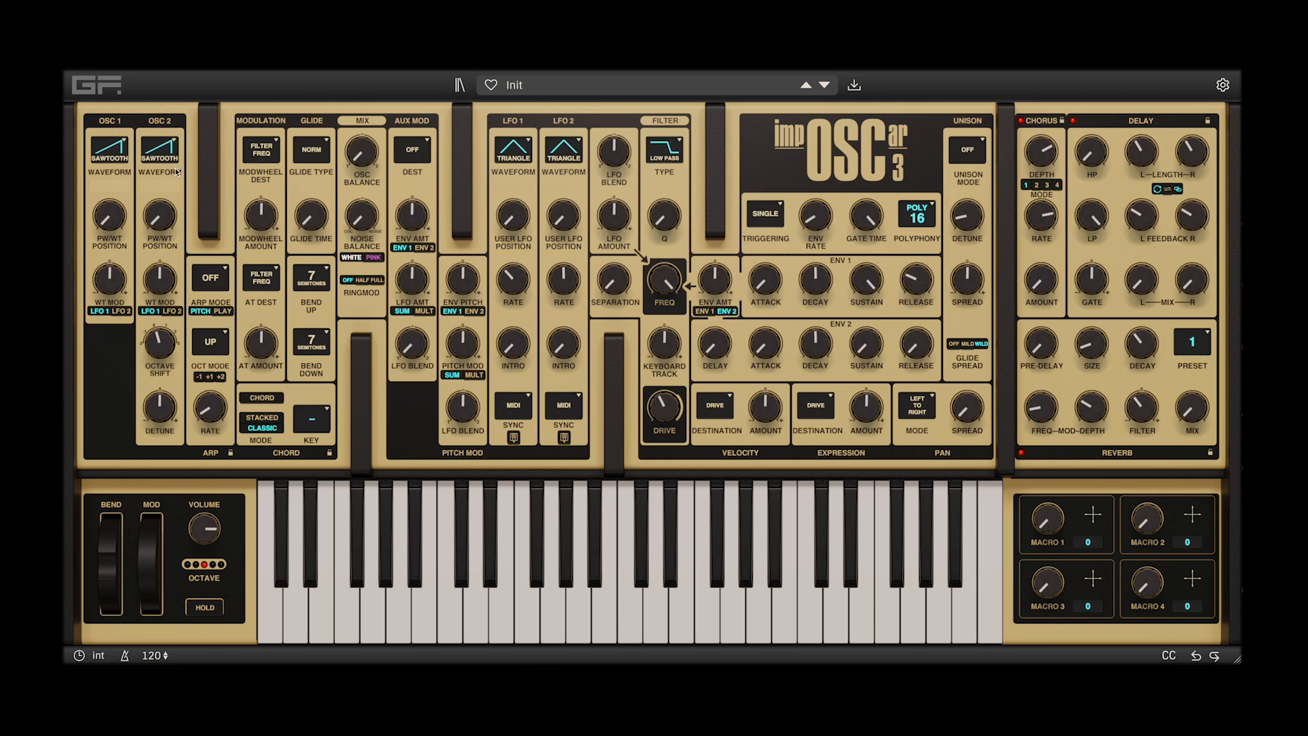
{"action": "left_click", "coordinate": [122, 146]}
{"action": "left_click", "coordinate": [133, 374]}
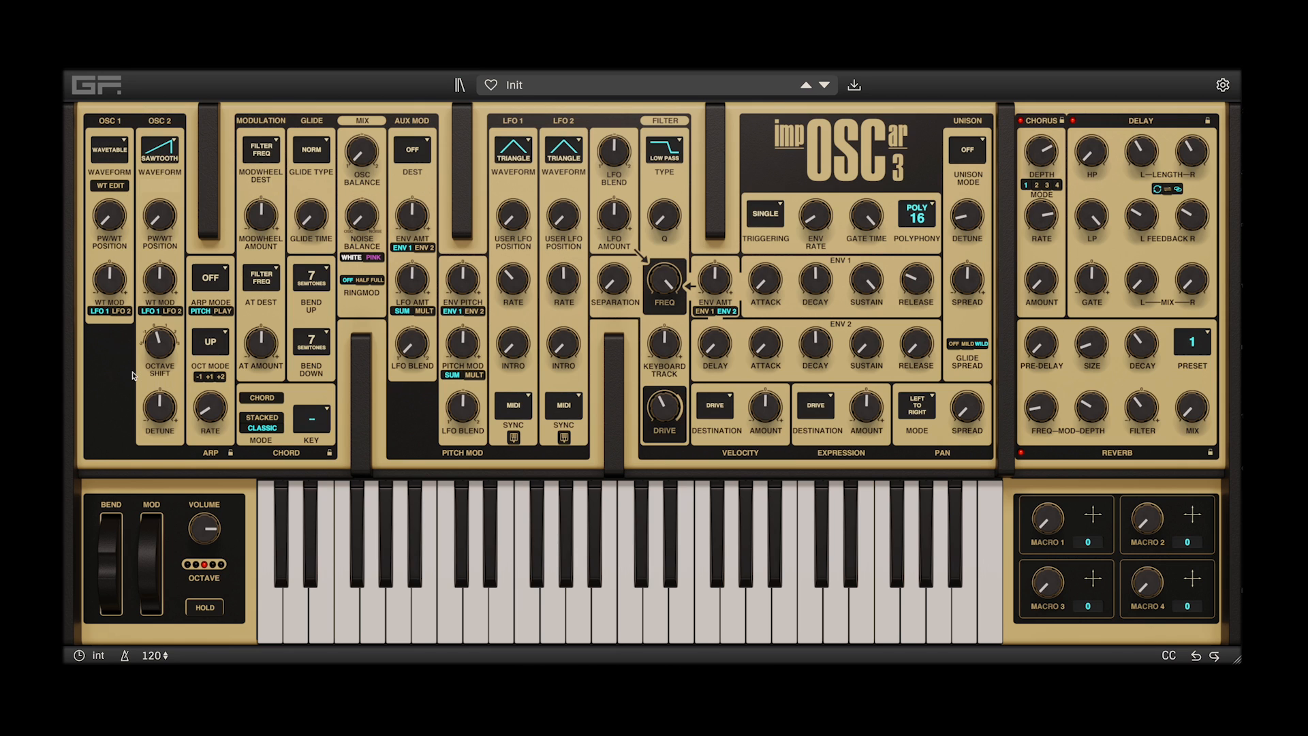
Open oscillator 1's wavetable editor, move it up slightly, and view the OSC 2, LFO 1 and LFO 2 pages before returning to OSC 1
{"action": "left_click", "coordinate": [106, 187]}
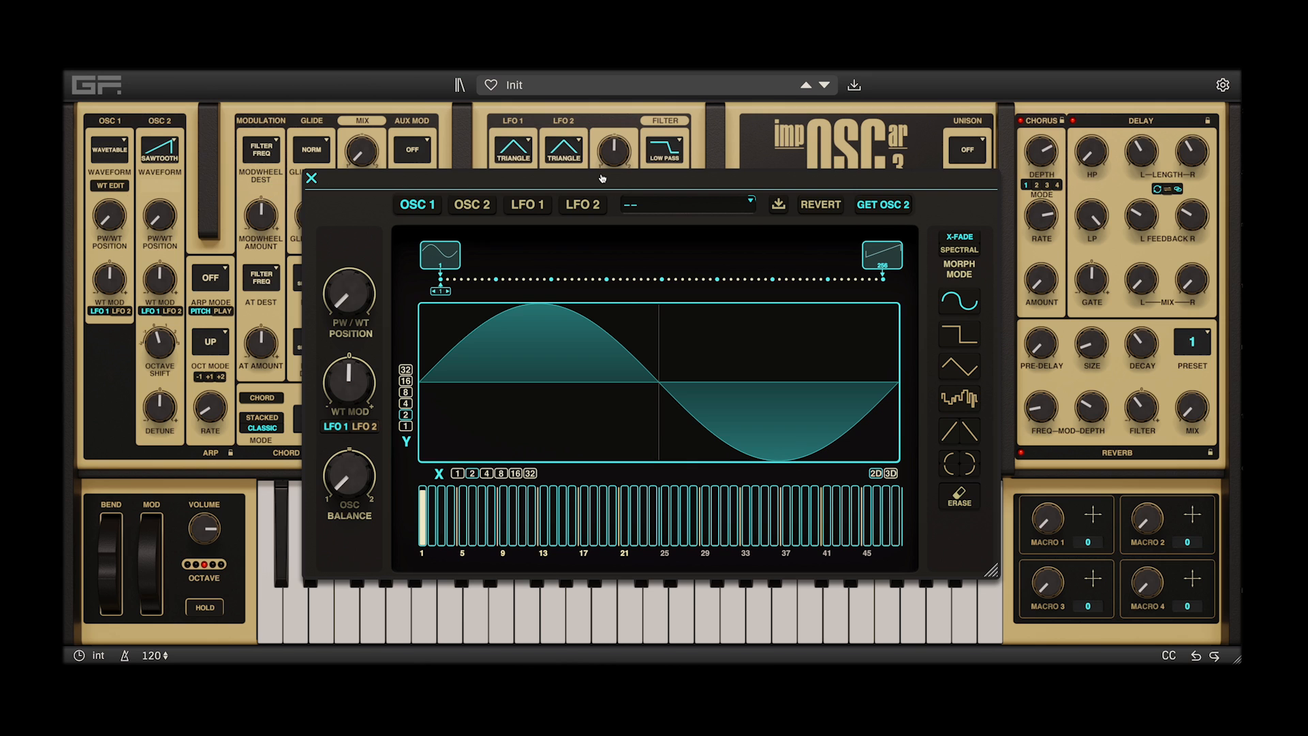
{"action": "left_click_drag", "start_coordinate": [602, 179], "coordinate": [600, 162]}
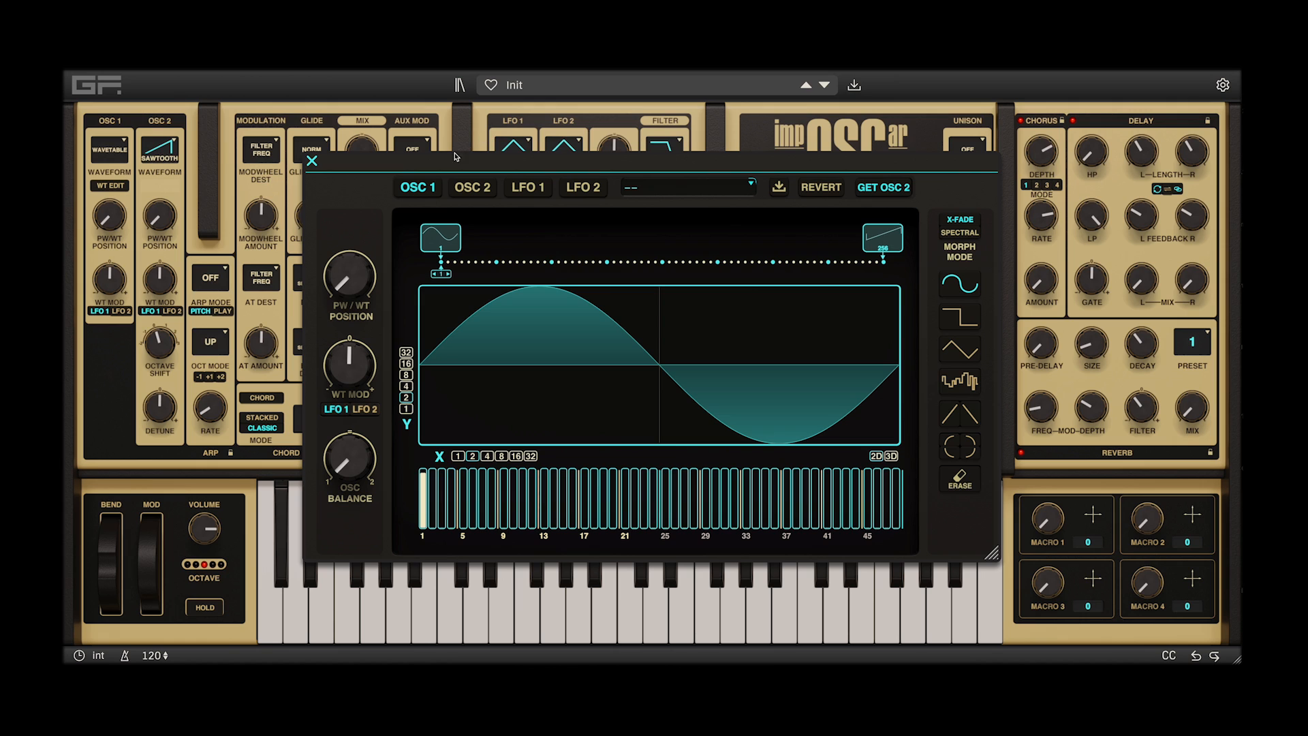
{"action": "left_click", "coordinate": [460, 193]}
{"action": "left_click", "coordinate": [526, 195]}
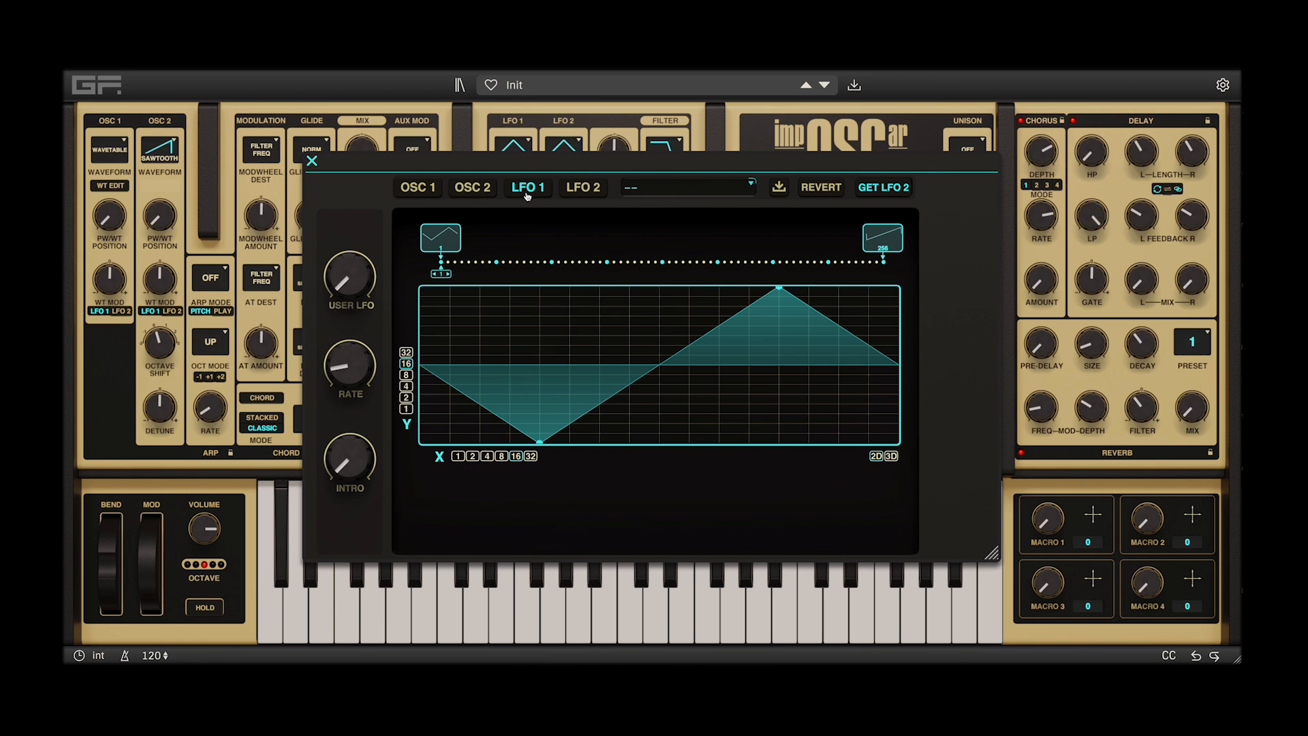
{"action": "left_click", "coordinate": [582, 195]}
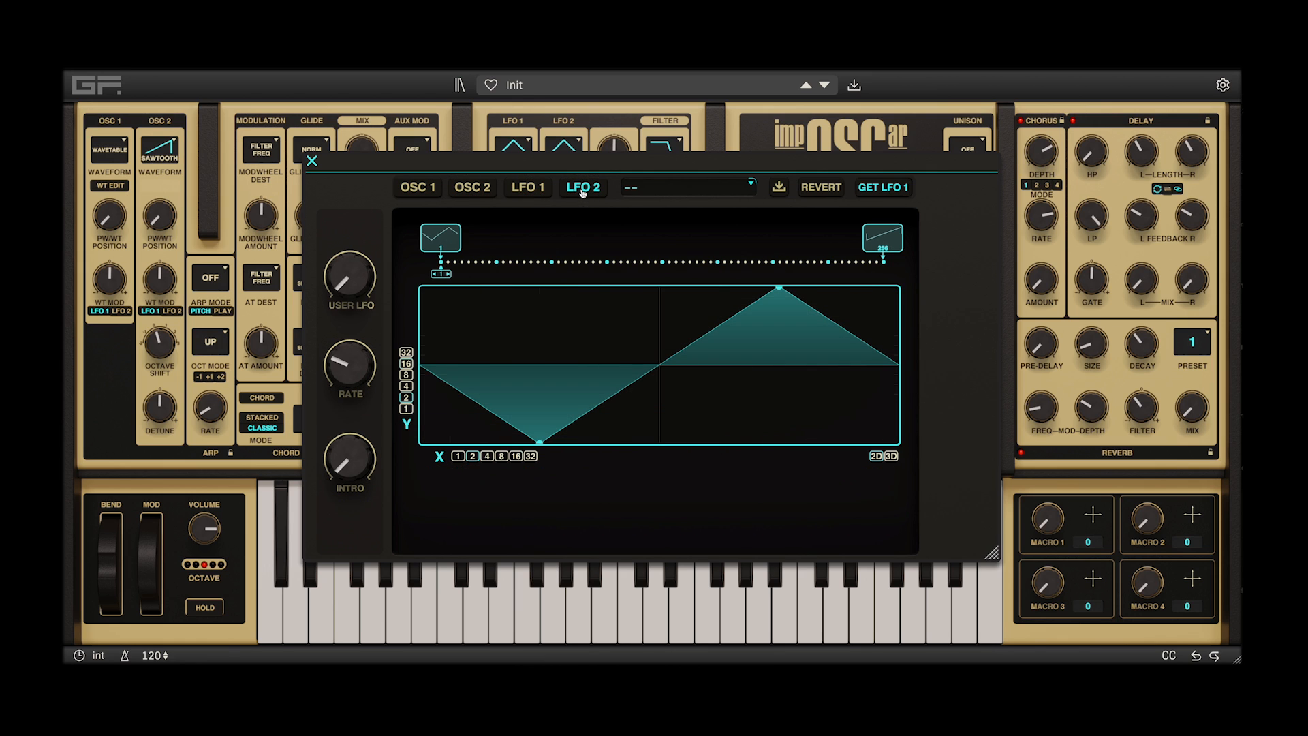
{"action": "left_click", "coordinate": [426, 186]}
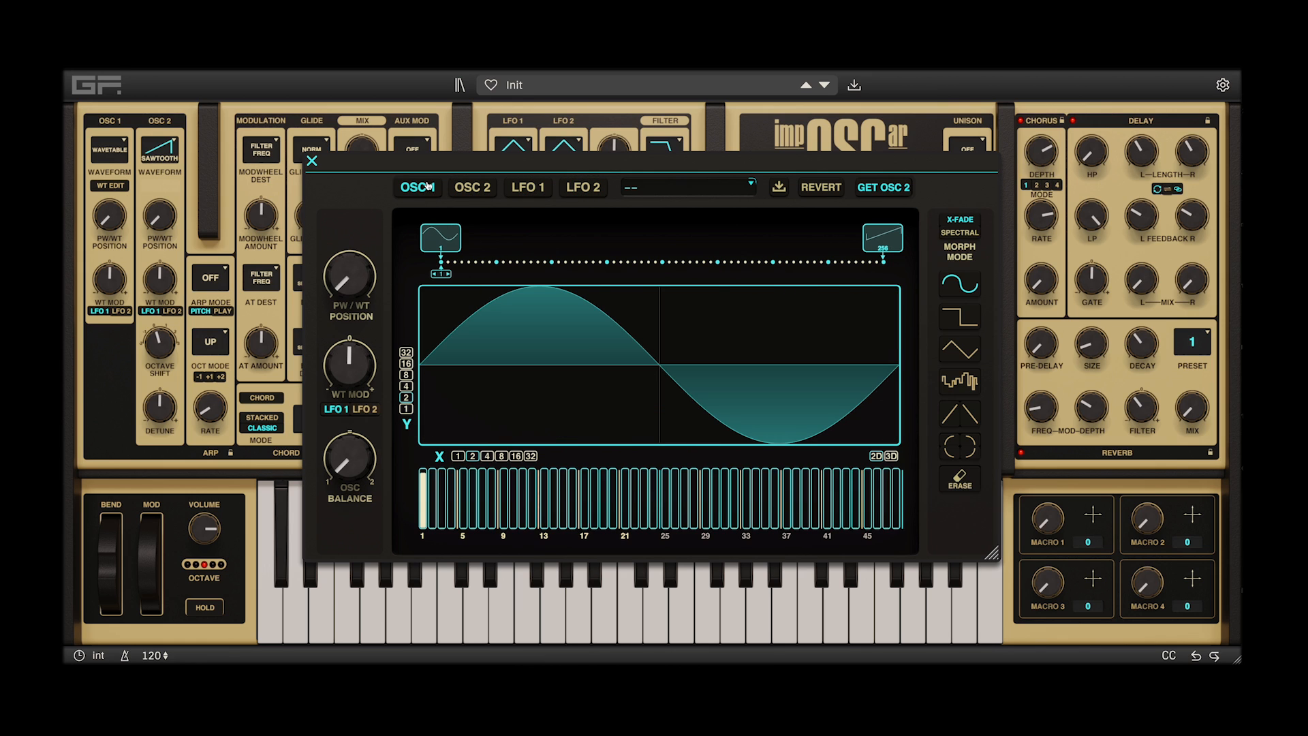
Browse oscillator 1's wavetable library from the Aggressive to the Soft category and load the Init wavetable
{"action": "left_click", "coordinate": [712, 196]}
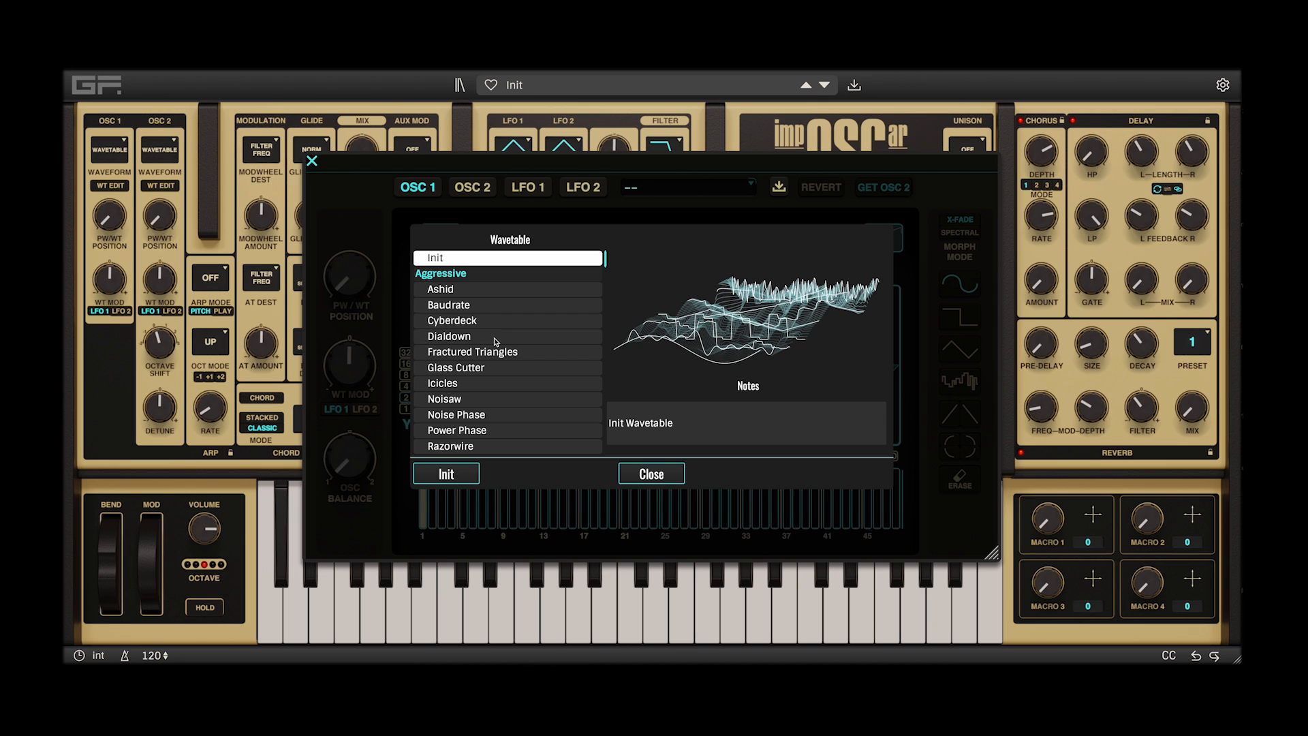
{"action": "scroll", "coordinate": [494, 336], "scroll_direction": "down", "scroll_amount": 1}
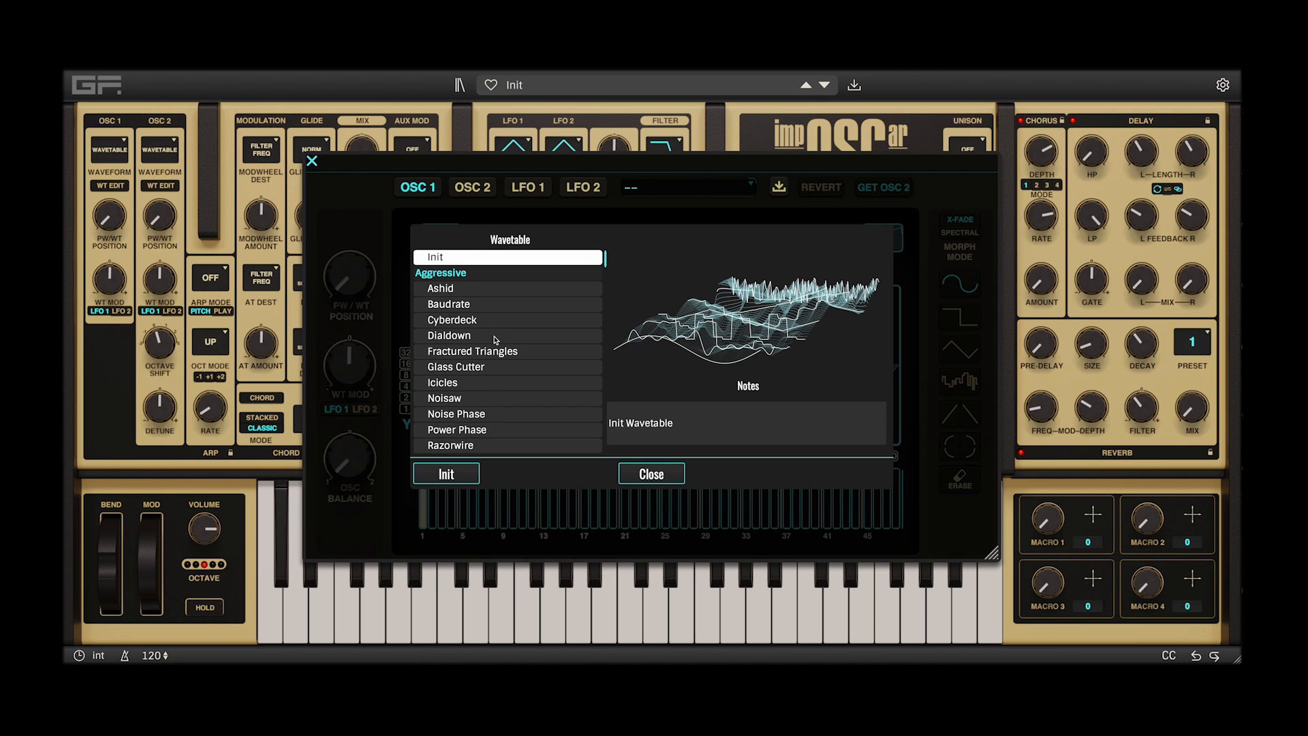
{"action": "scroll", "coordinate": [494, 338], "scroll_direction": "down", "scroll_amount": 10}
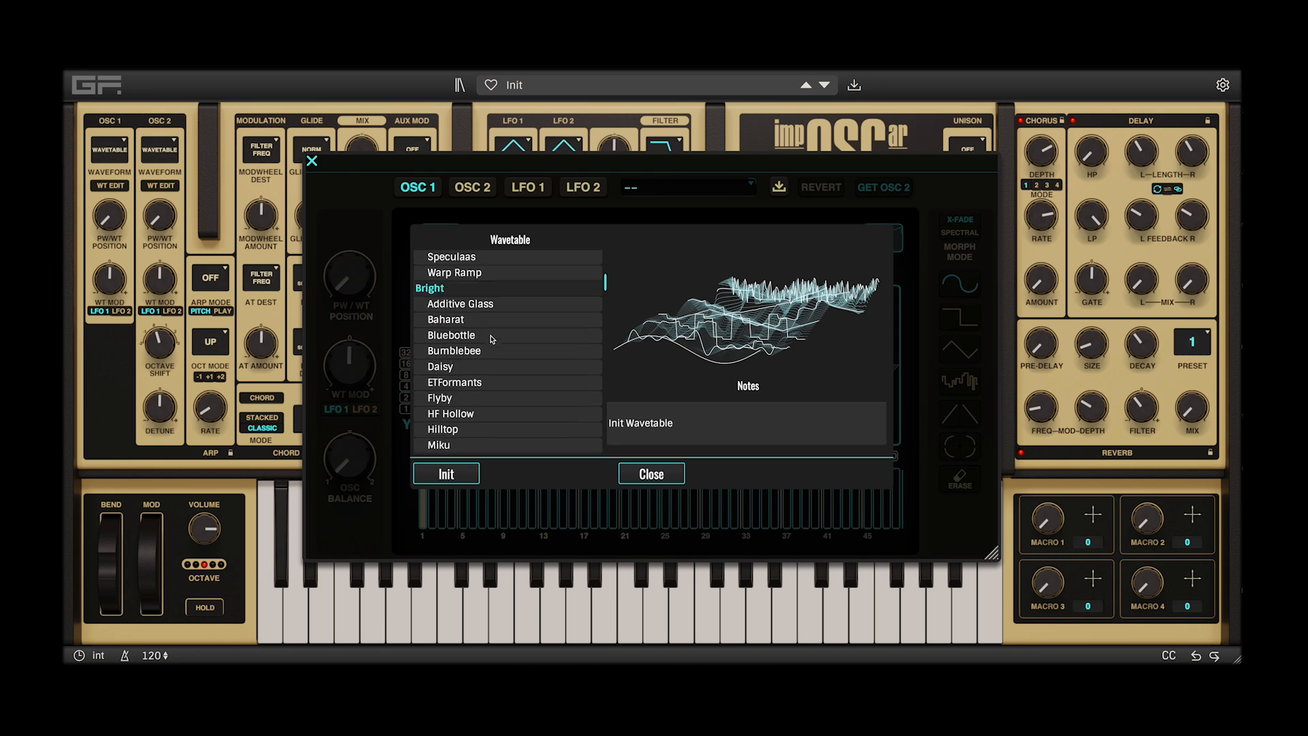
{"action": "scroll", "coordinate": [492, 339], "scroll_direction": "down", "scroll_amount": 10}
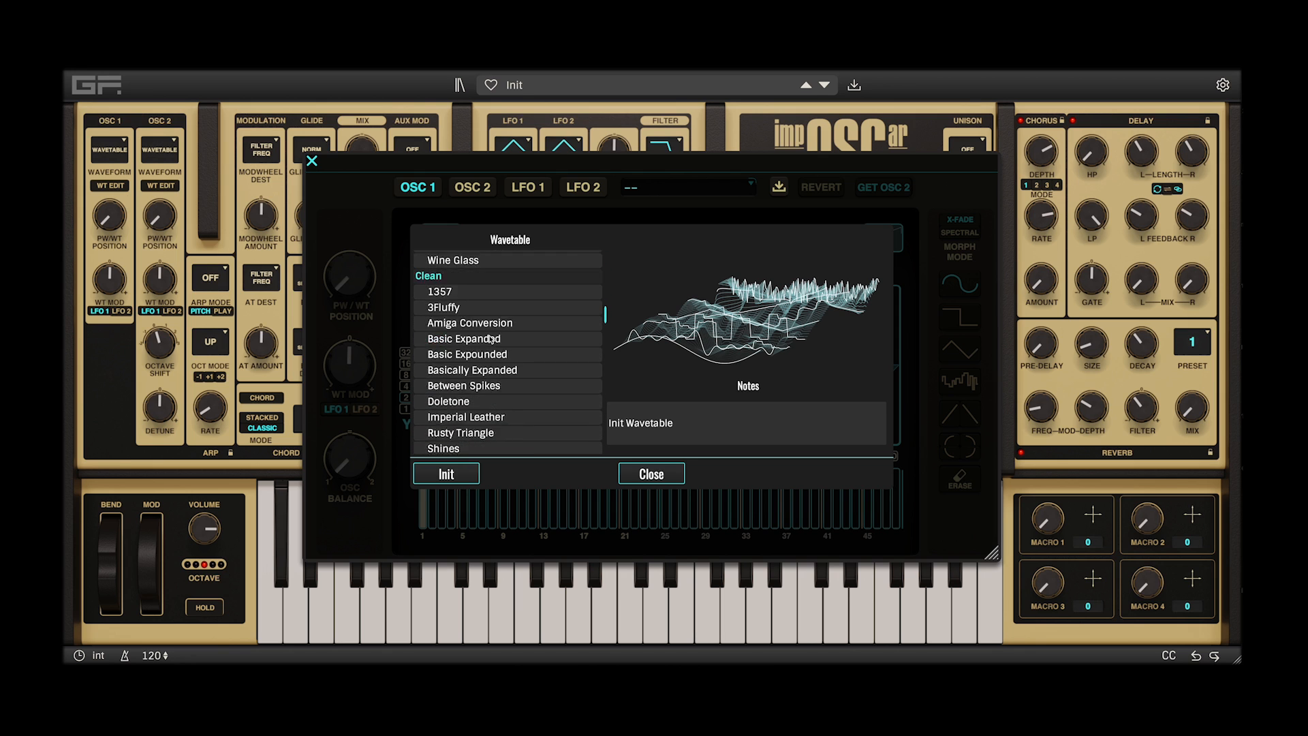
{"action": "scroll", "coordinate": [491, 338], "scroll_direction": "down", "scroll_amount": 10}
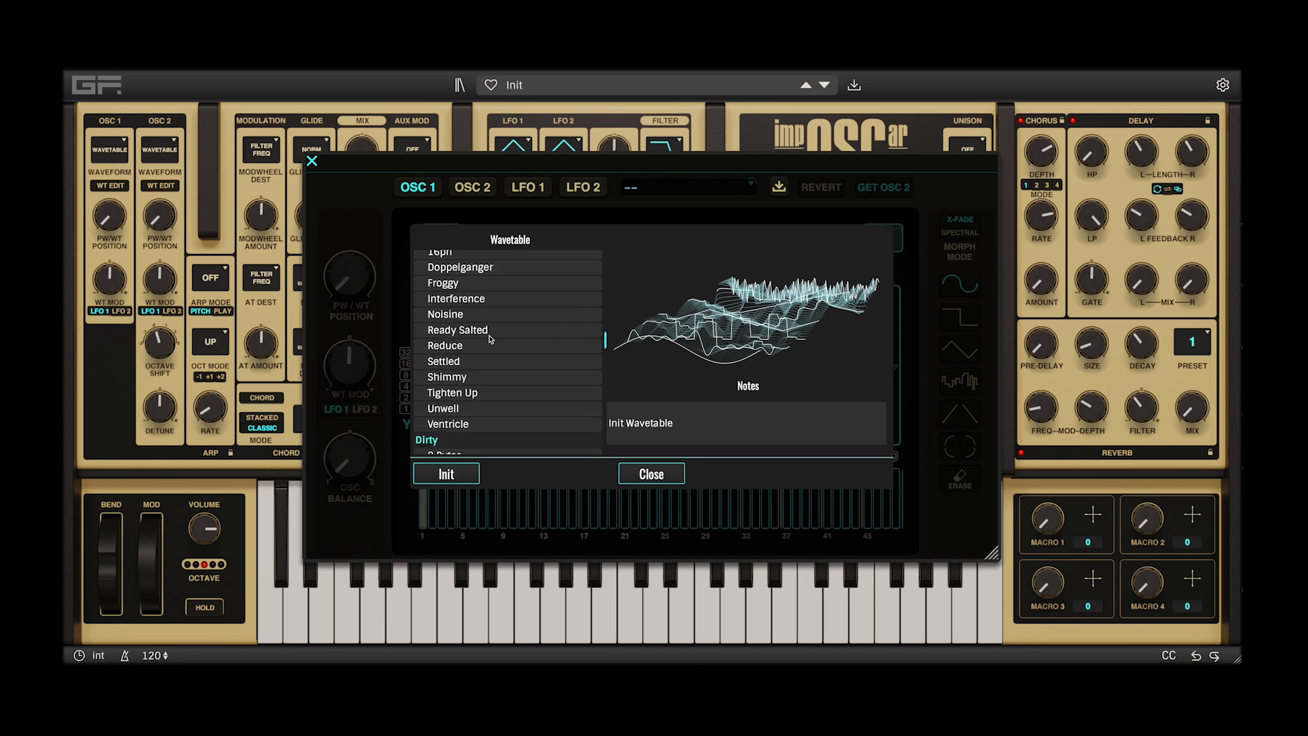
{"action": "scroll", "coordinate": [490, 338], "scroll_direction": "down", "scroll_amount": 2}
{"action": "scroll", "coordinate": [491, 339], "scroll_direction": "down", "scroll_amount": 11}
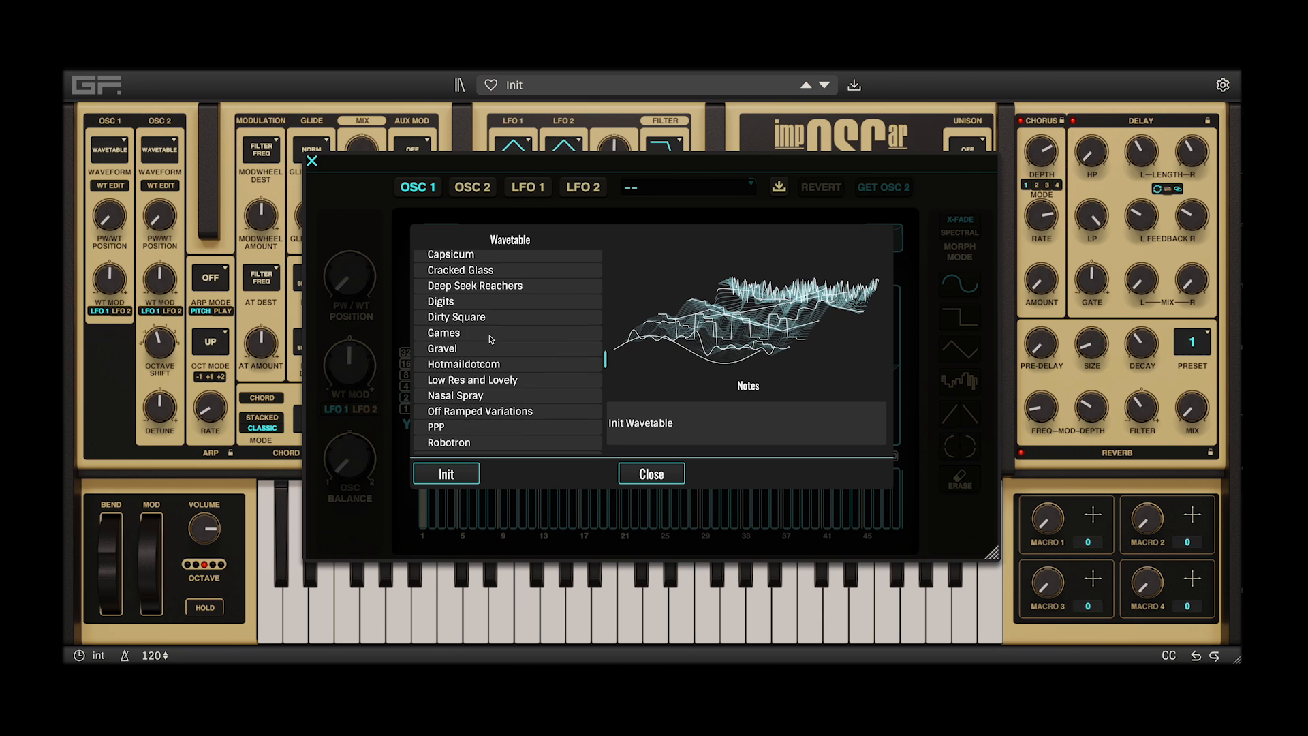
{"action": "scroll", "coordinate": [491, 339], "scroll_direction": "down", "scroll_amount": 2}
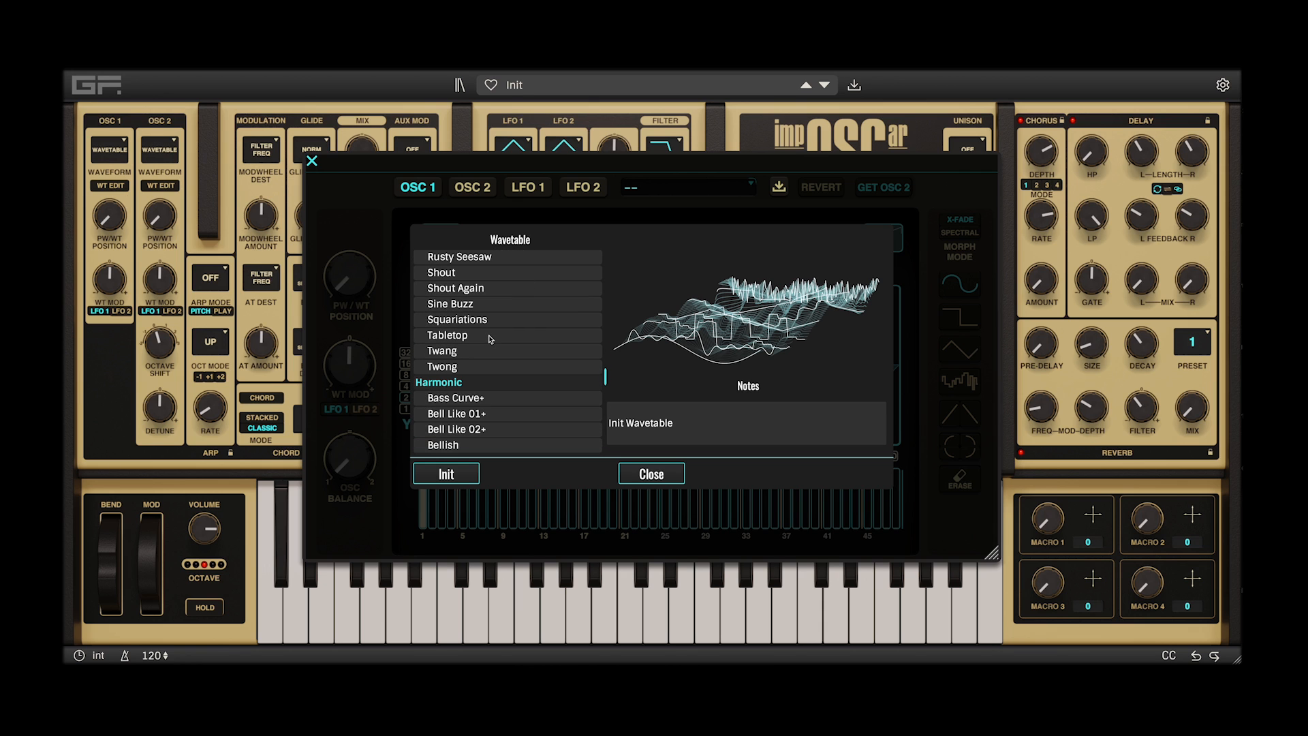
{"action": "scroll", "coordinate": [490, 339], "scroll_direction": "down", "scroll_amount": 12}
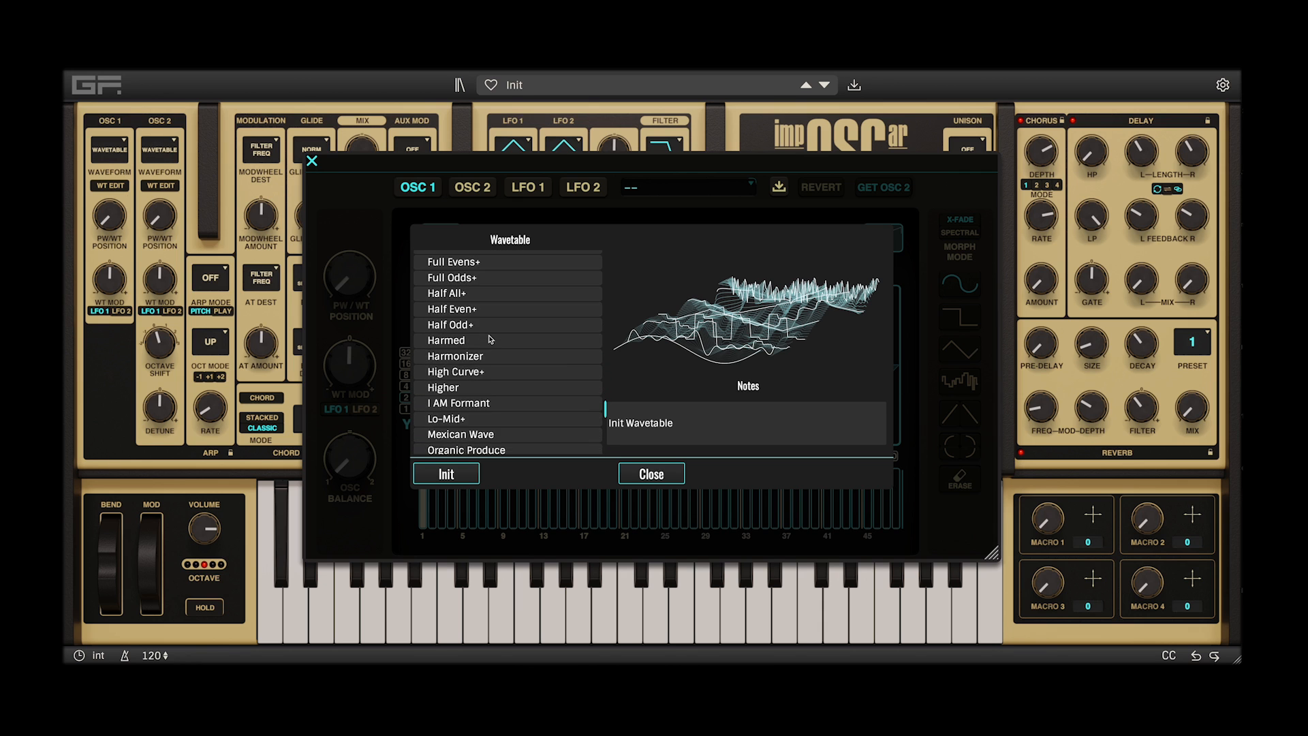
{"action": "scroll", "coordinate": [491, 338], "scroll_direction": "down", "scroll_amount": 6}
{"action": "scroll", "coordinate": [491, 338], "scroll_direction": "down", "scroll_amount": 5}
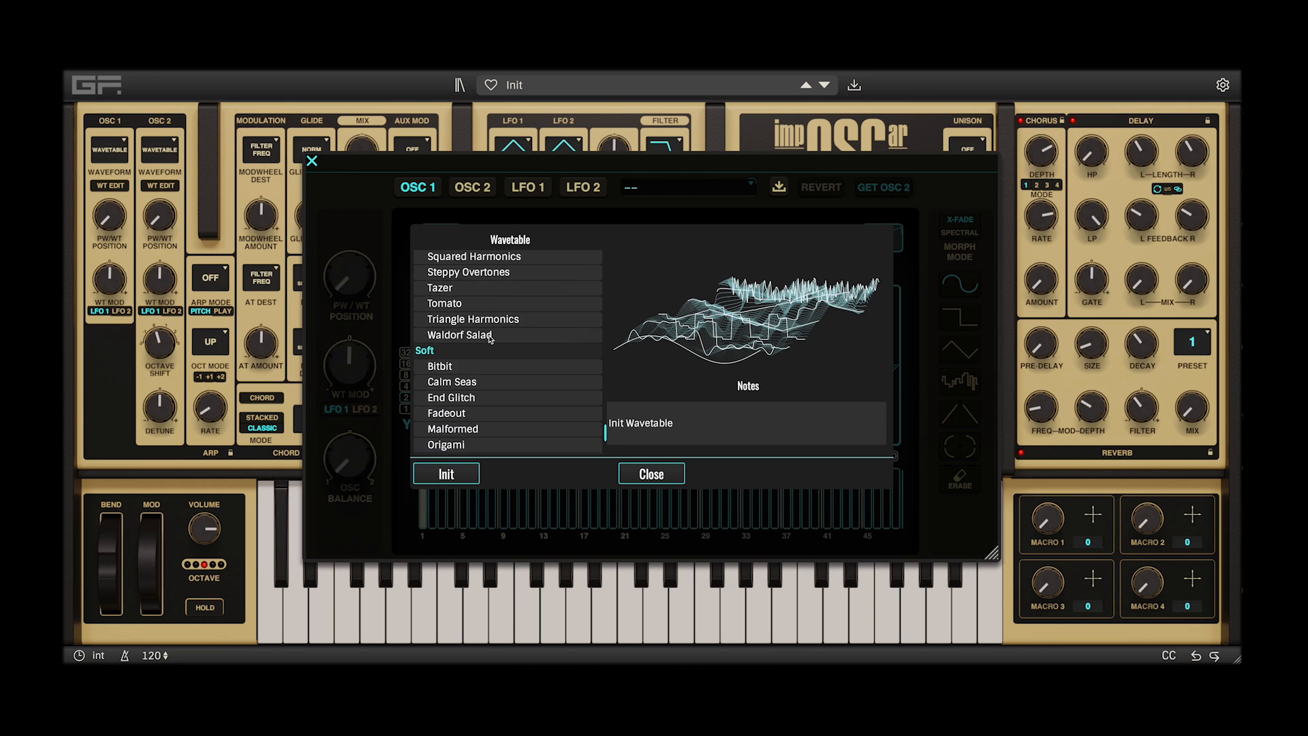
{"action": "scroll", "coordinate": [489, 340], "scroll_direction": "down", "scroll_amount": 1}
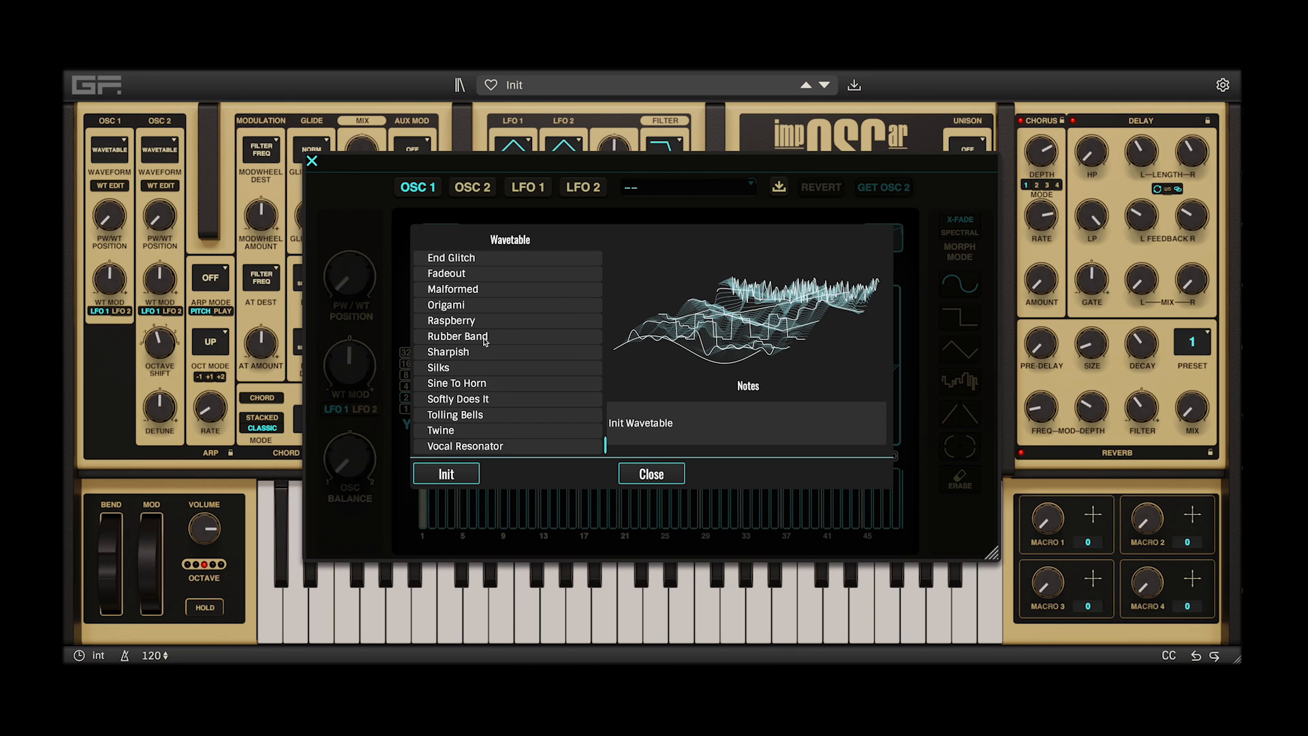
{"action": "left_click", "coordinate": [444, 473]}
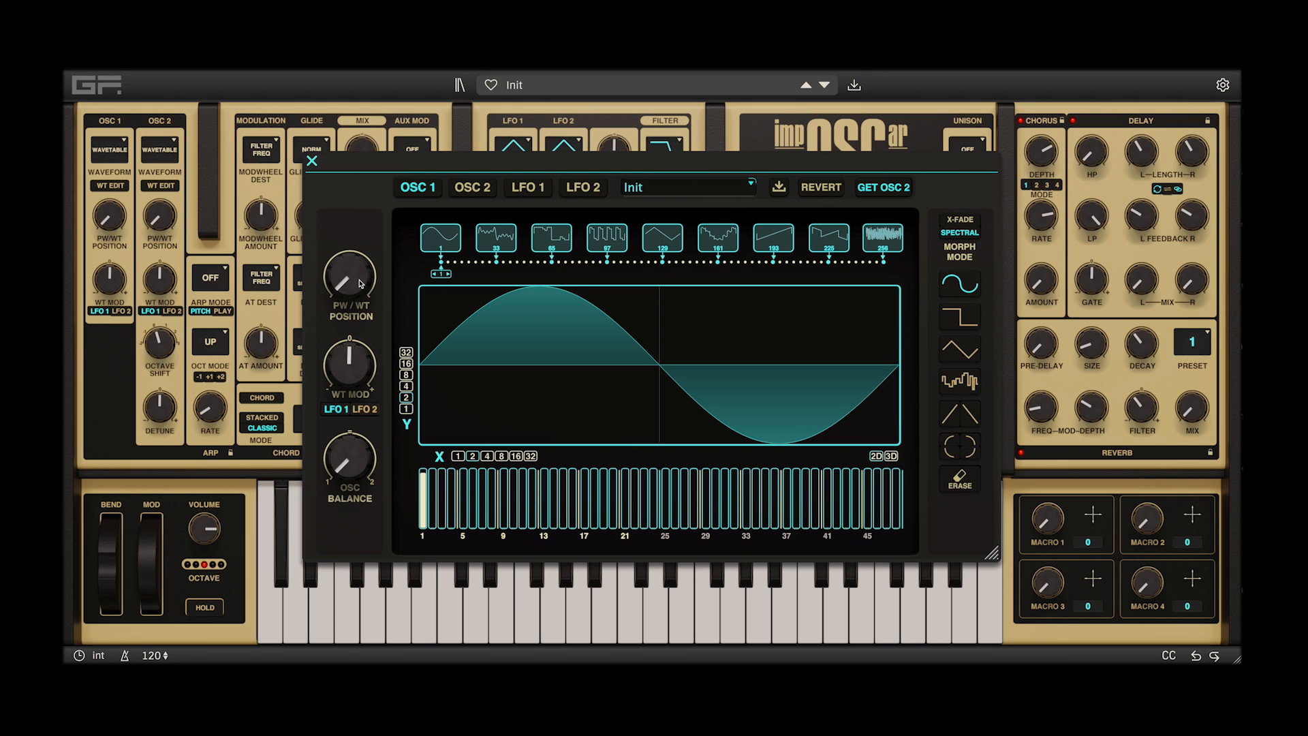
Sweep oscillator 1's PW/WT Position through the wavetable, reset it to the start, and try the WT Mod amount
{"action": "left_click_drag", "start_coordinate": [361, 283], "coordinate": [361, 283]}
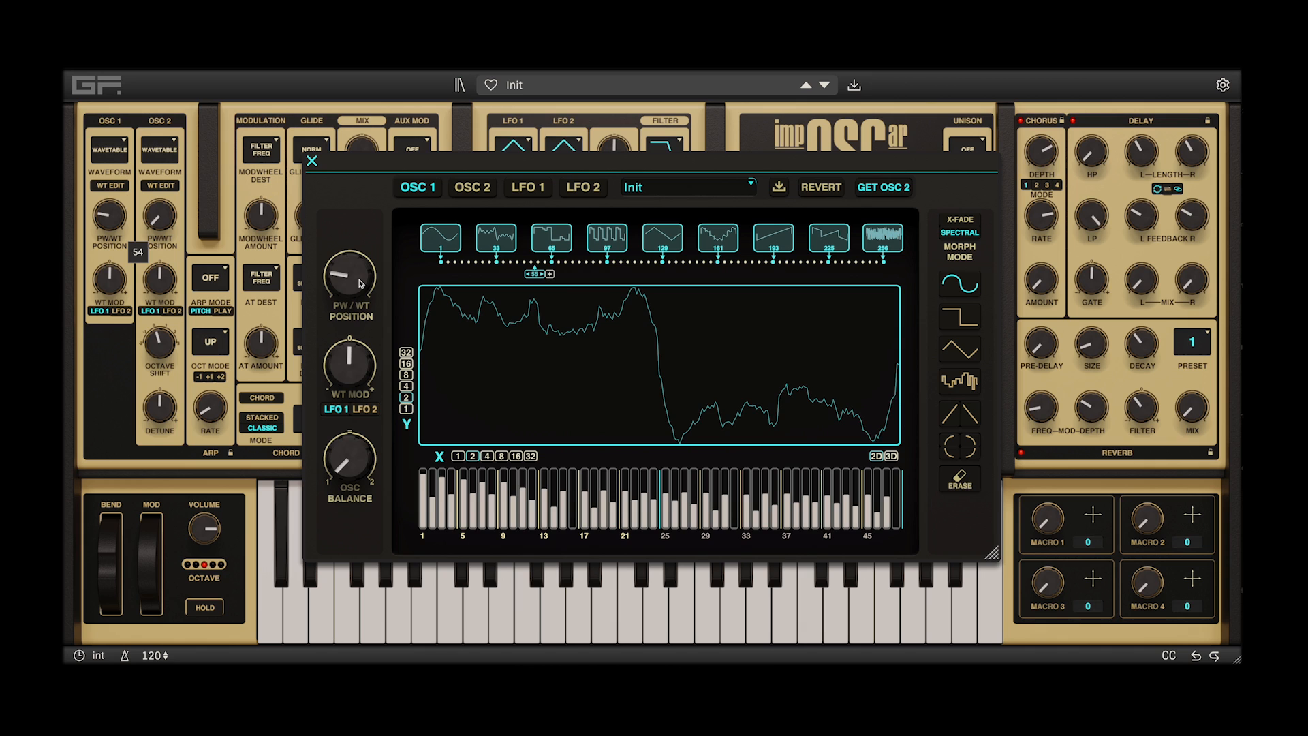
{"action": "double_click", "coordinate": [361, 283]}
{"action": "mouse_move", "coordinate": [351, 365]}
{"action": "left_mouse_down"}
{"action": "mouse_move", "coordinate": [352, 382]}
{"action": "mouse_move", "coordinate": [352, 361]}
{"action": "left_mouse_up"}
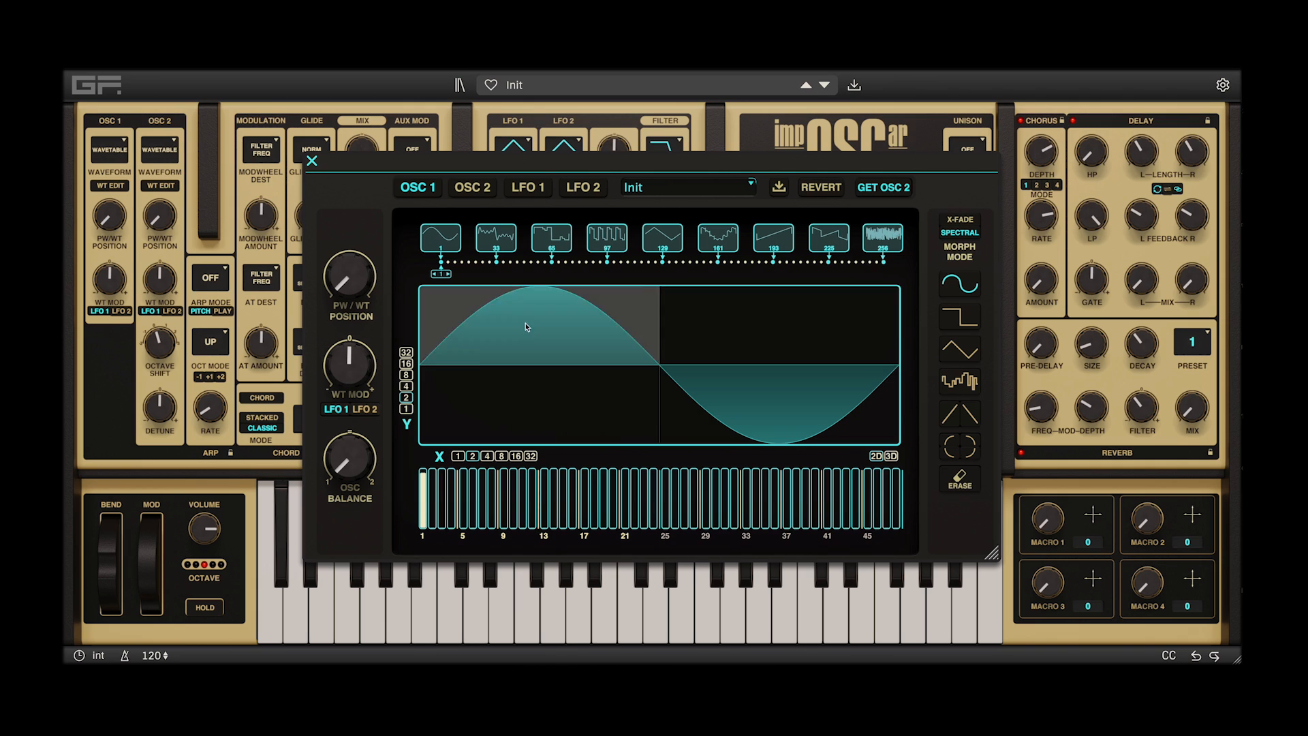
Compare the X-Fade and Spectral morph modes by scanning the frame marker along the wavetable in each, ending on Spectral
{"action": "left_click", "coordinate": [960, 220]}
{"action": "mouse_move", "coordinate": [440, 274]}
{"action": "left_mouse_down"}
{"action": "mouse_move", "coordinate": [858, 262]}
{"action": "mouse_move", "coordinate": [403, 267]}
{"action": "left_mouse_up"}
{"action": "left_click", "coordinate": [959, 232]}
{"action": "mouse_move", "coordinate": [438, 279]}
{"action": "left_mouse_down"}
{"action": "mouse_move", "coordinate": [886, 266]}
{"action": "mouse_move", "coordinate": [408, 264]}
{"action": "left_mouse_up"}
With the sine shape selected, draw extra harmonics up to about the 15th into the first frame, moving the editor slightly along the way
{"action": "left_click", "coordinate": [960, 350]}
{"action": "left_click", "coordinate": [953, 291]}
{"action": "mouse_move", "coordinate": [432, 526]}
{"action": "left_mouse_down"}
{"action": "mouse_move", "coordinate": [434, 487]}
{"action": "mouse_move", "coordinate": [523, 490]}
{"action": "mouse_move", "coordinate": [523, 474]}
{"action": "mouse_move", "coordinate": [545, 491]}
{"action": "mouse_move", "coordinate": [545, 481]}
{"action": "left_mouse_up"}
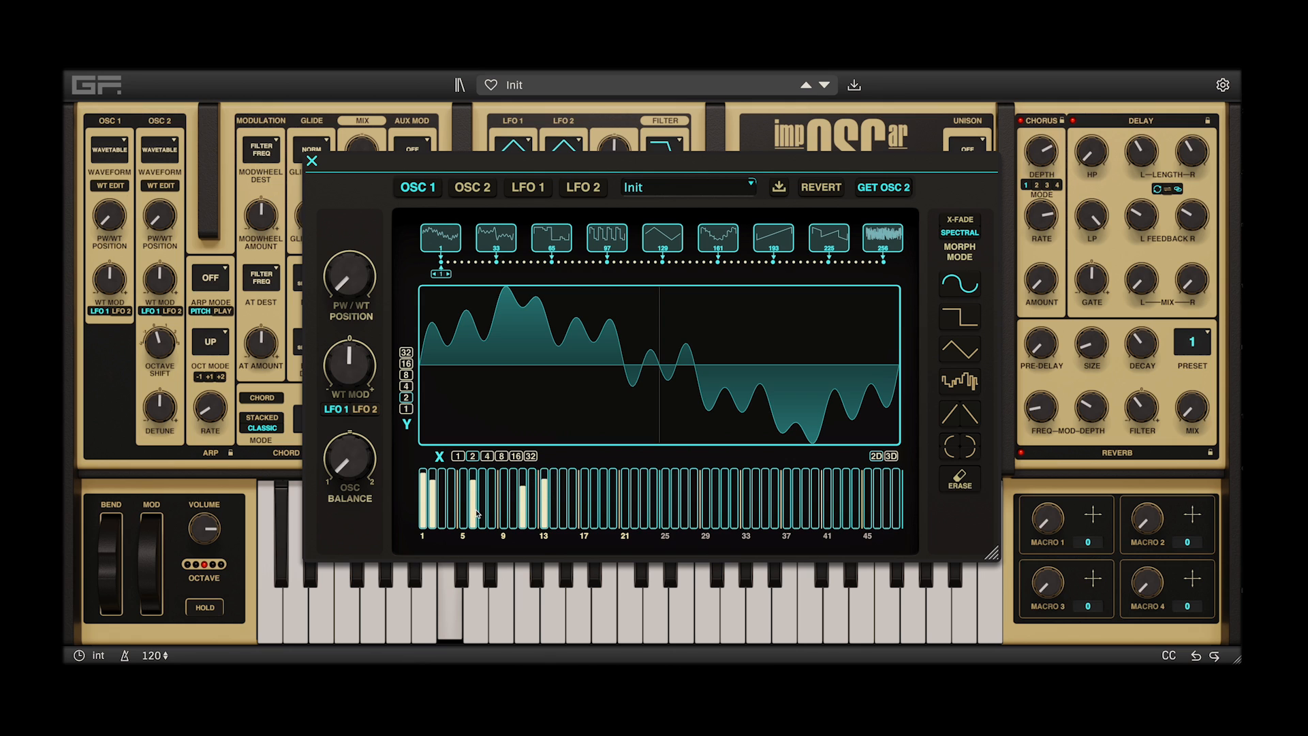
{"action": "mouse_move", "coordinate": [460, 508]}
{"action": "left_mouse_down"}
{"action": "mouse_move", "coordinate": [463, 477]}
{"action": "mouse_move", "coordinate": [452, 485]}
{"action": "left_mouse_up"}
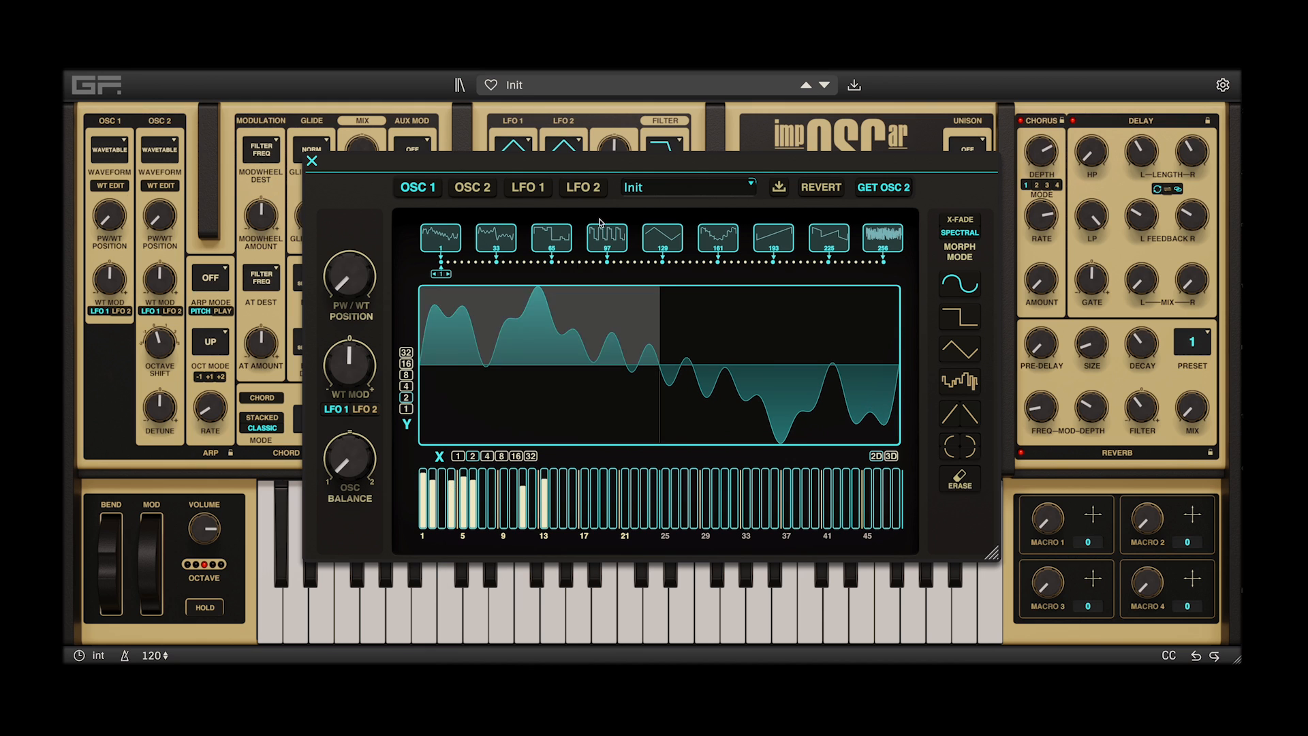
{"action": "left_click_drag", "start_coordinate": [617, 164], "coordinate": [652, 179]}
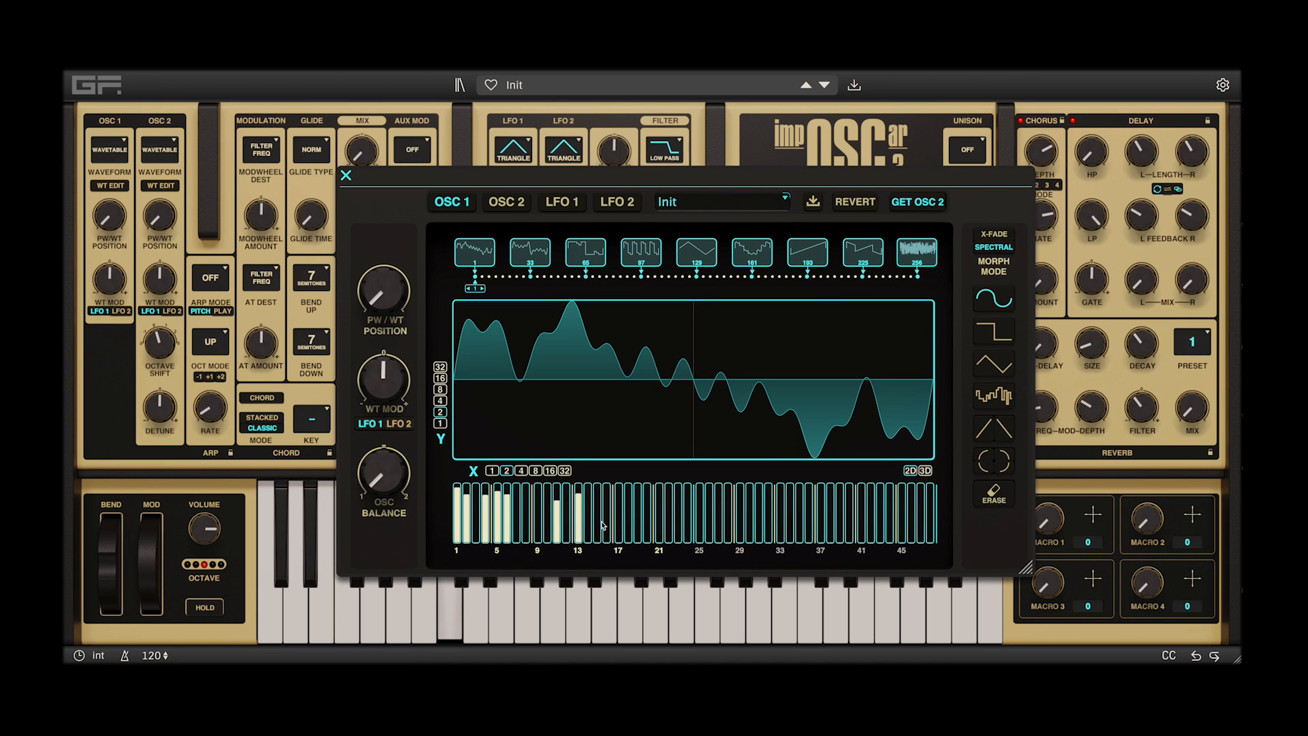
{"action": "mouse_move", "coordinate": [600, 521]}
{"action": "left_mouse_down"}
{"action": "mouse_move", "coordinate": [599, 491]}
{"action": "mouse_move", "coordinate": [565, 510]}
{"action": "mouse_move", "coordinate": [565, 496]}
{"action": "mouse_move", "coordinate": [536, 505]}
{"action": "left_mouse_up"}
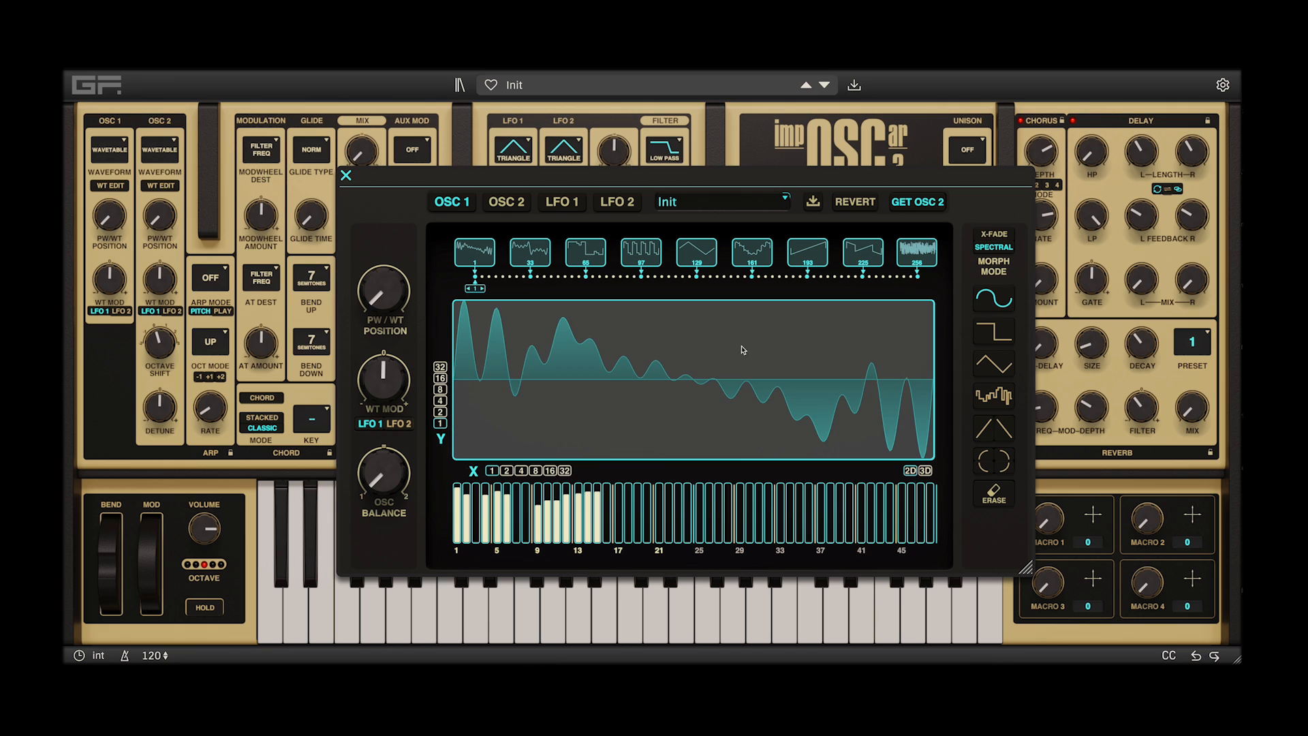
Fill the whole first frame with a sine, then set the X grid to 2 and fill each half with a full sine cycle
{"action": "left_click", "coordinate": [668, 381]}
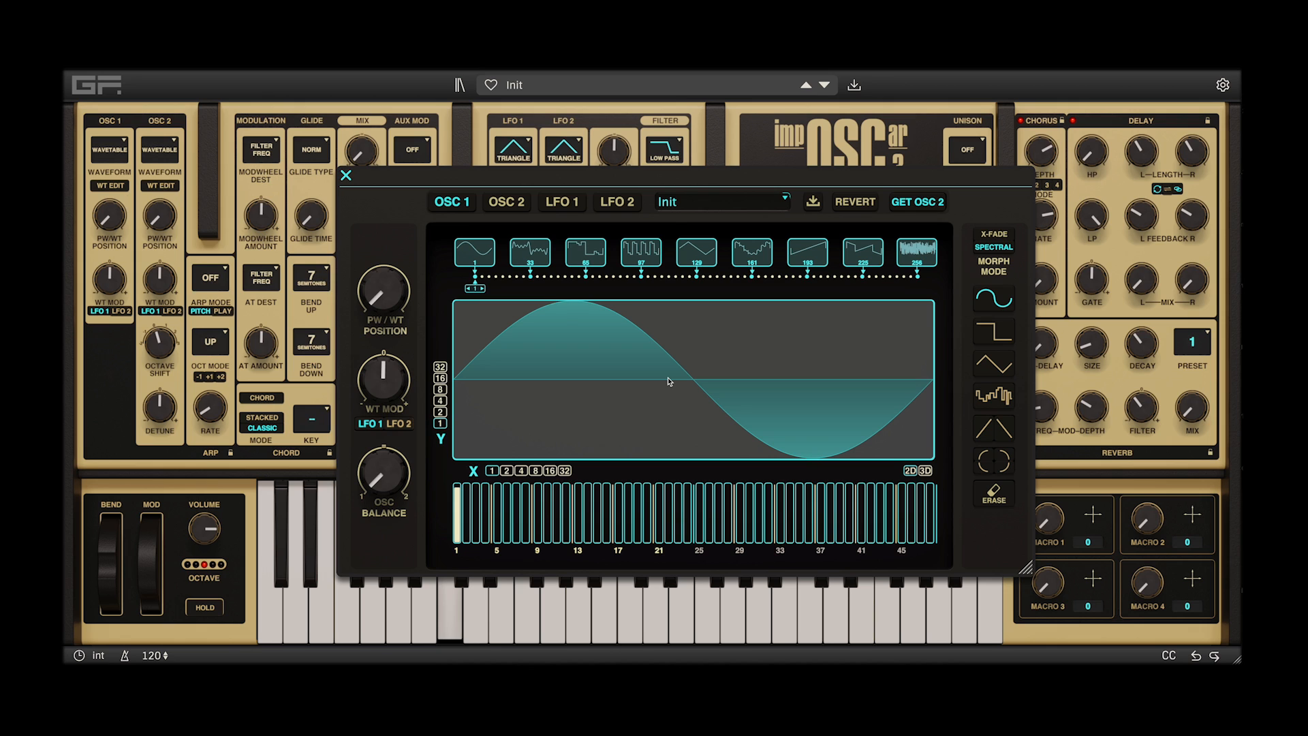
{"action": "left_click", "coordinate": [505, 470]}
{"action": "left_click", "coordinate": [613, 394]}
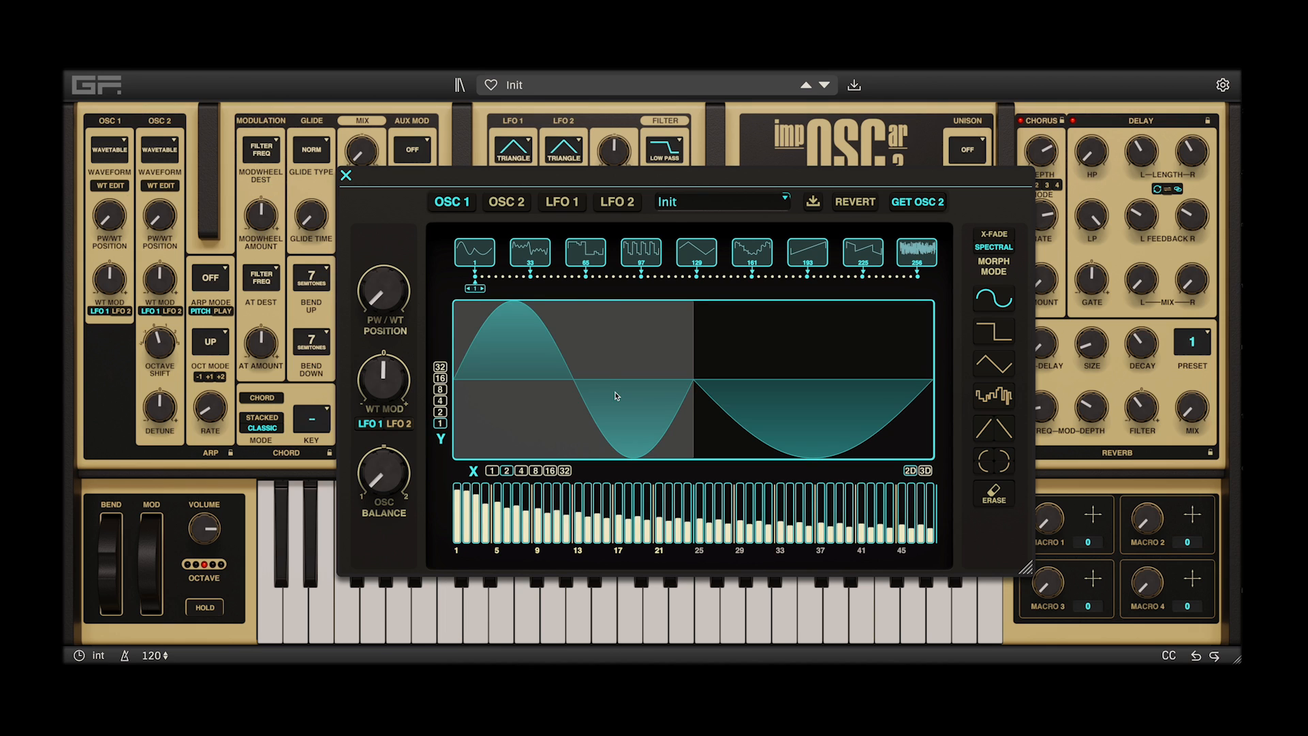
{"action": "left_click", "coordinate": [742, 384]}
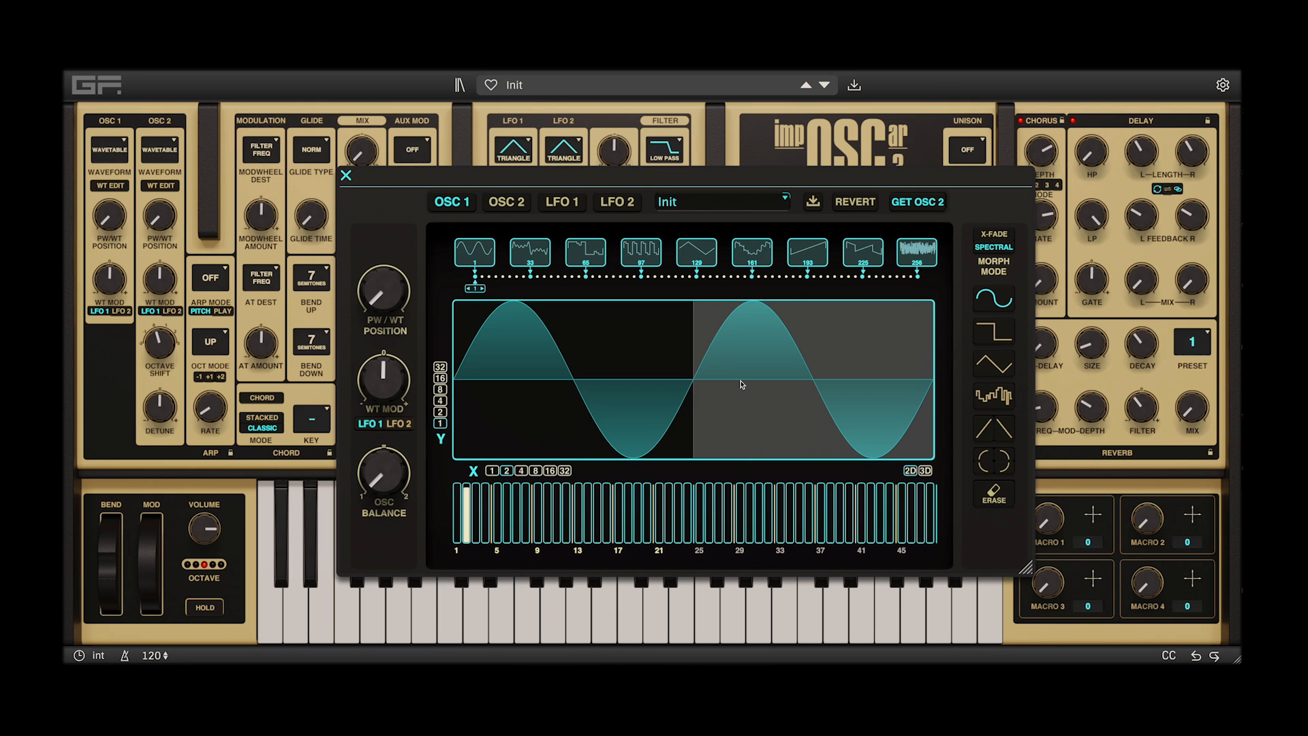
Set the wave grid to 4 by 4 and fill the lowest cell of the last quarter and the highest cell of the first quarter with sines
{"action": "left_click", "coordinate": [439, 401]}
{"action": "left_click", "coordinate": [525, 470]}
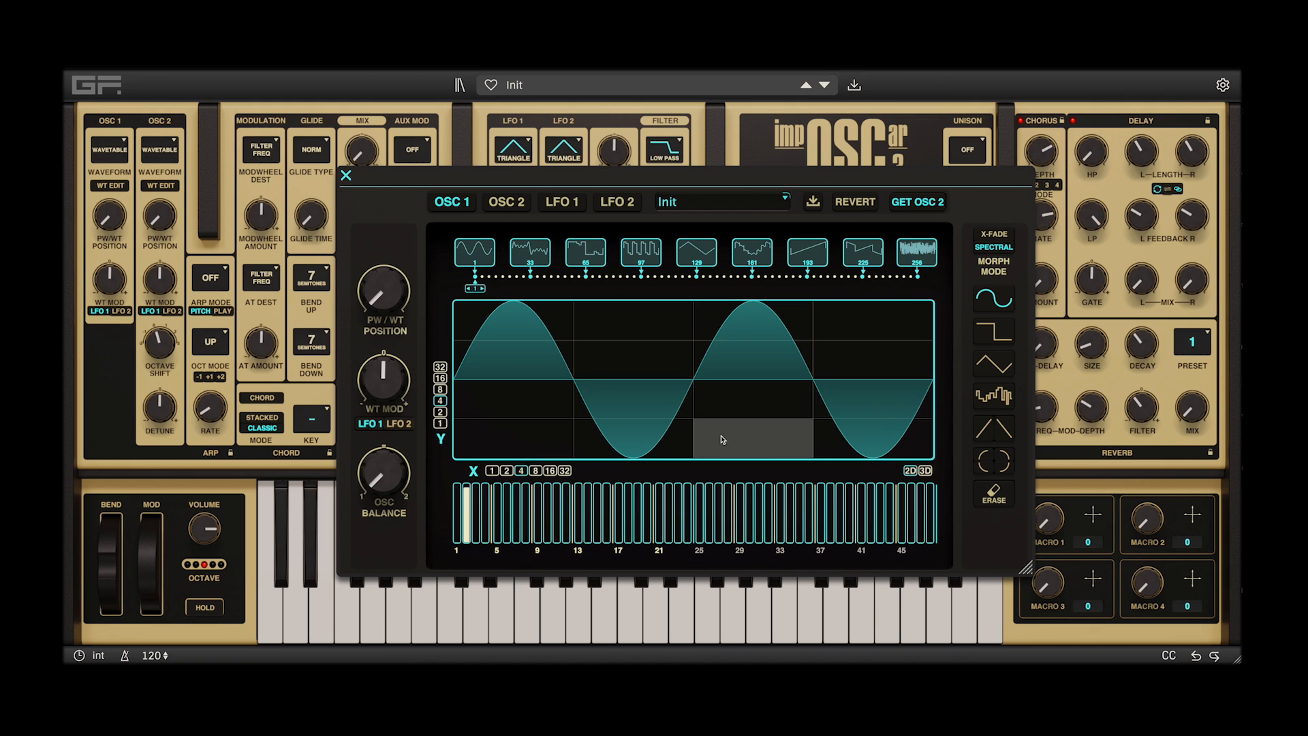
{"action": "left_click", "coordinate": [862, 436]}
{"action": "left_click", "coordinate": [527, 336]}
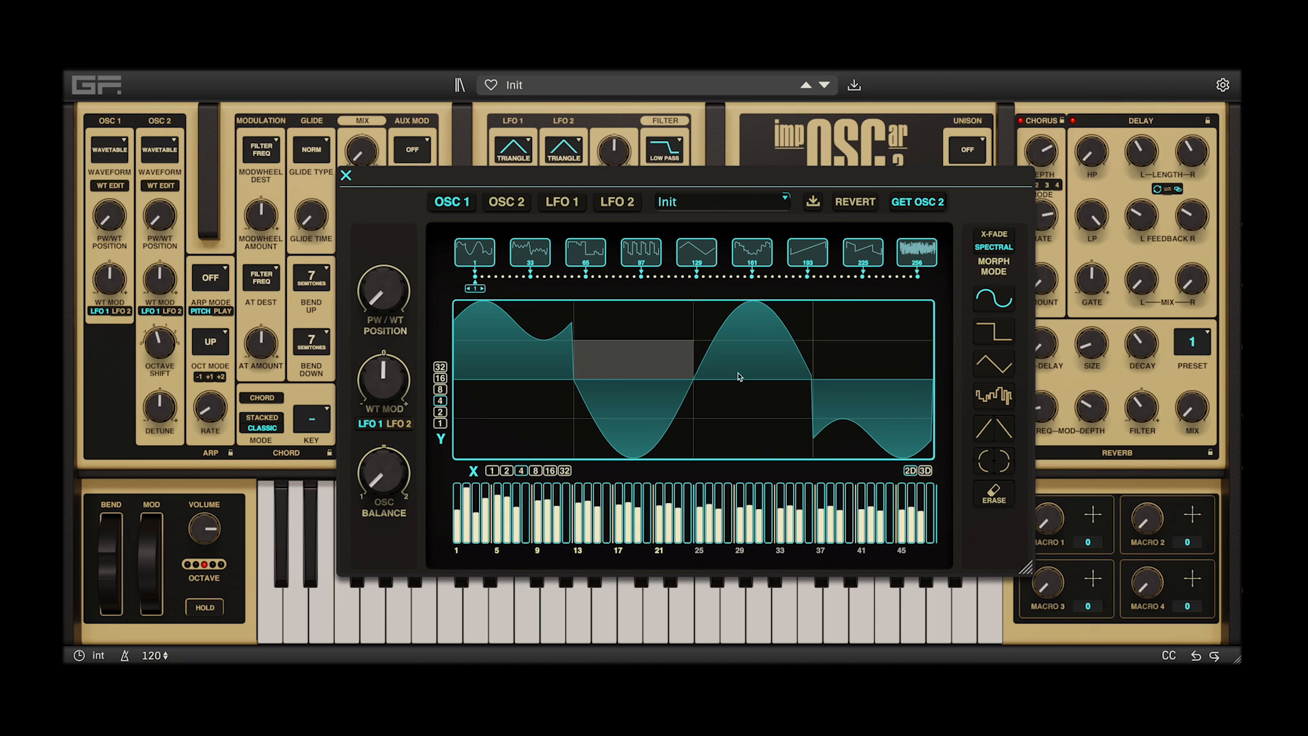
Fill the two middle quarters of the wave with the random shape, then replace both with the downward ramp shape
{"action": "left_click", "coordinate": [995, 397]}
{"action": "left_click", "coordinate": [753, 398]}
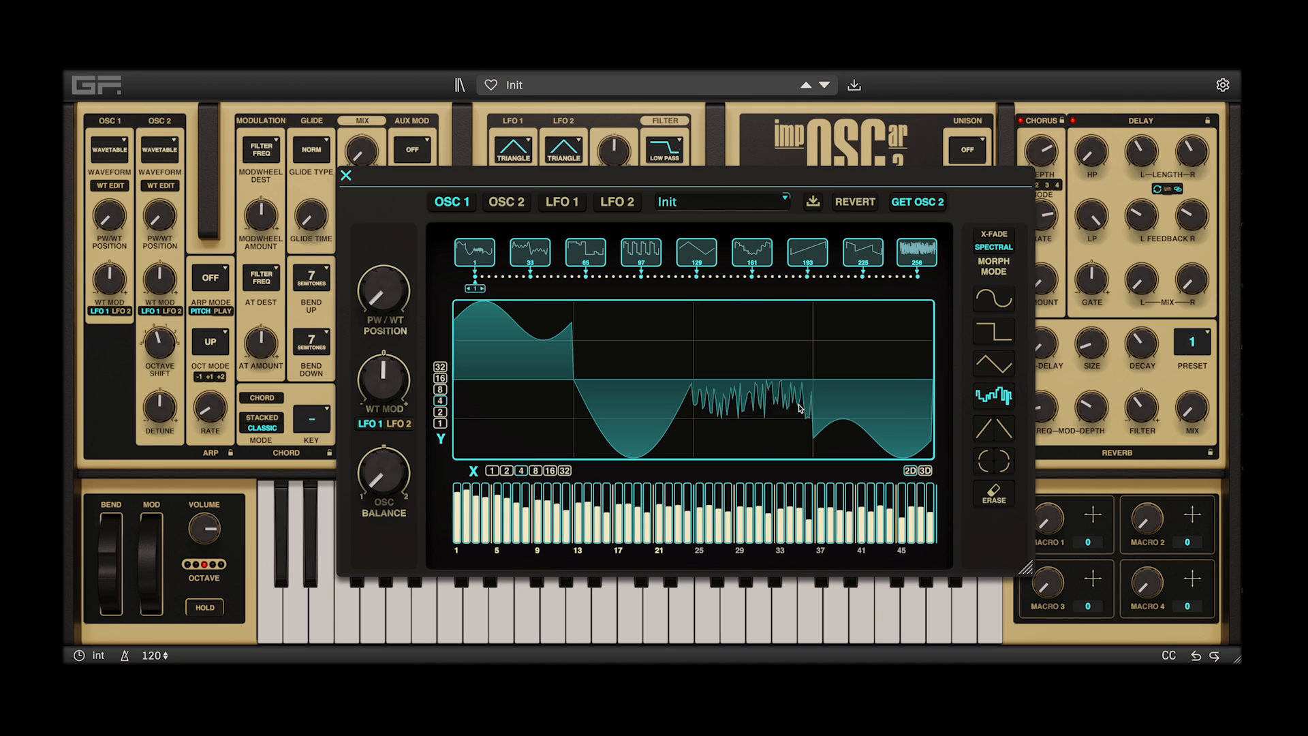
{"action": "left_click", "coordinate": [647, 368]}
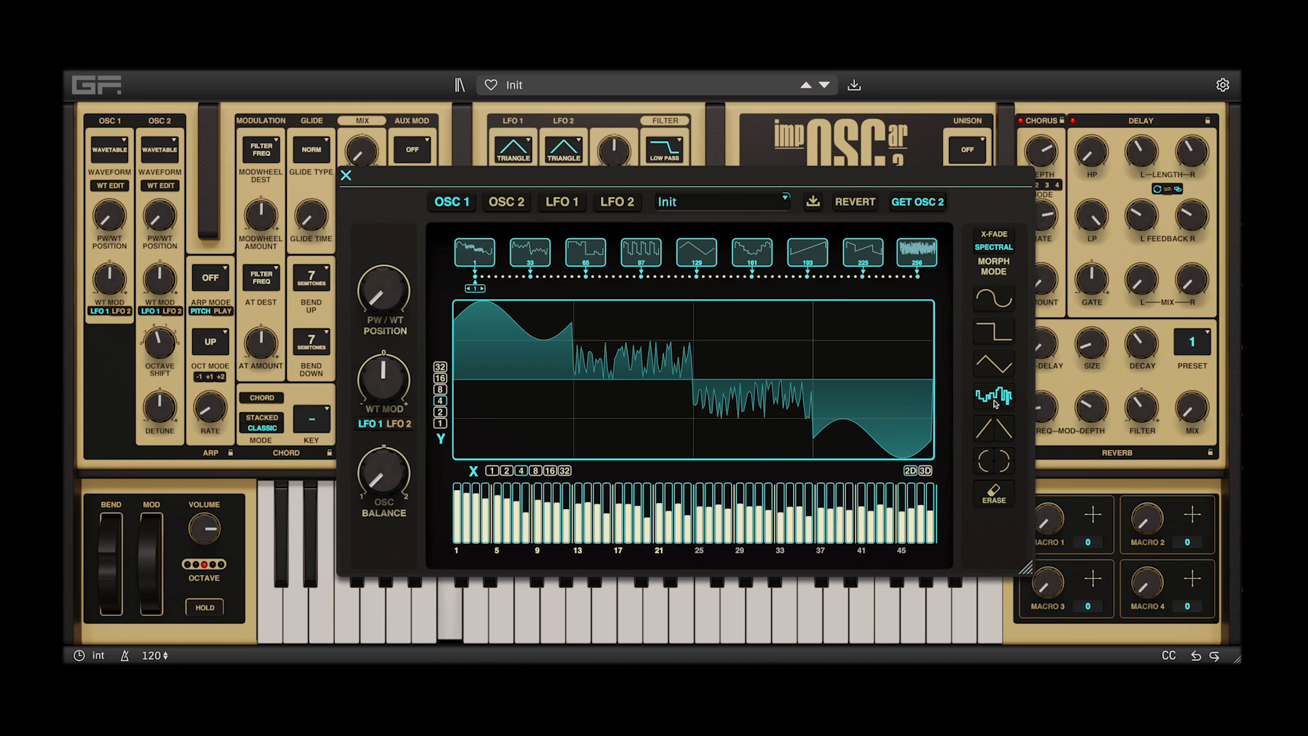
{"action": "left_click", "coordinate": [1005, 428]}
{"action": "left_click", "coordinate": [750, 361]}
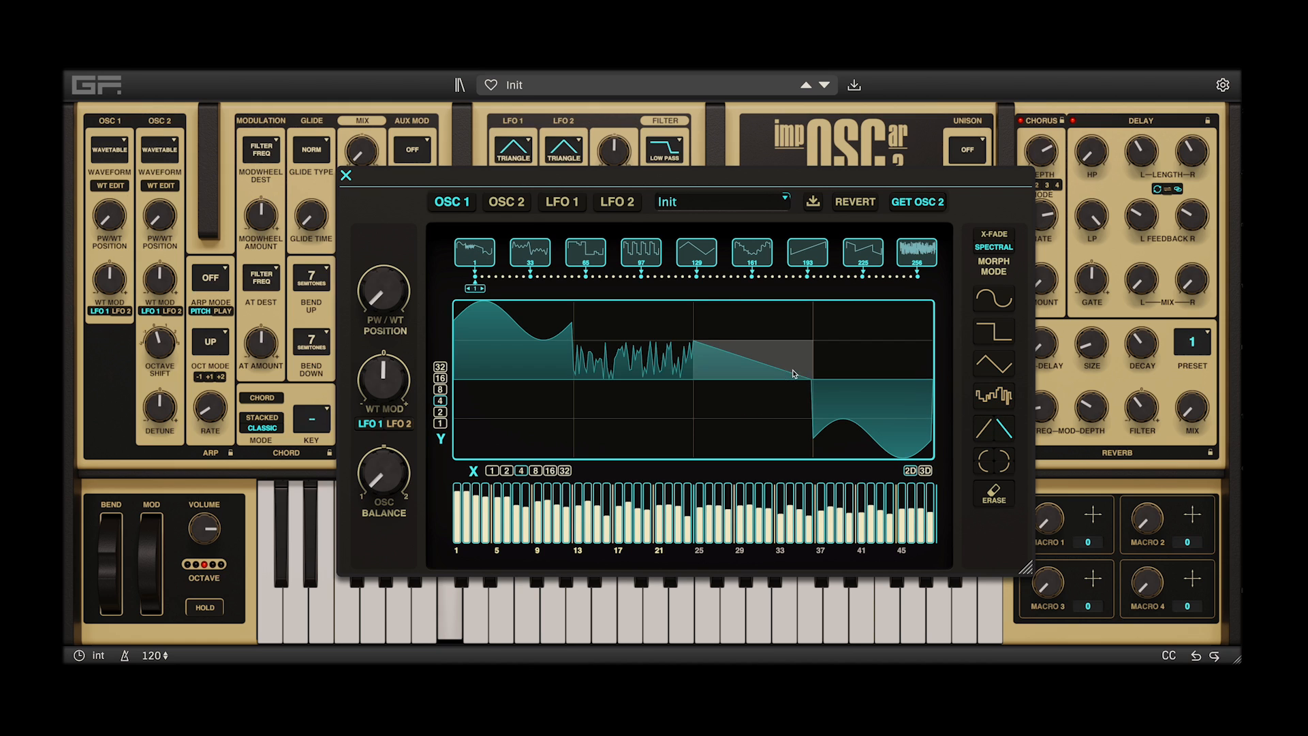
{"action": "left_click", "coordinate": [656, 394]}
Fill the fourth and first quarters of the wave with curved arc shapes, then replace the fourth quarter with the square shape
{"action": "left_click", "coordinate": [999, 460]}
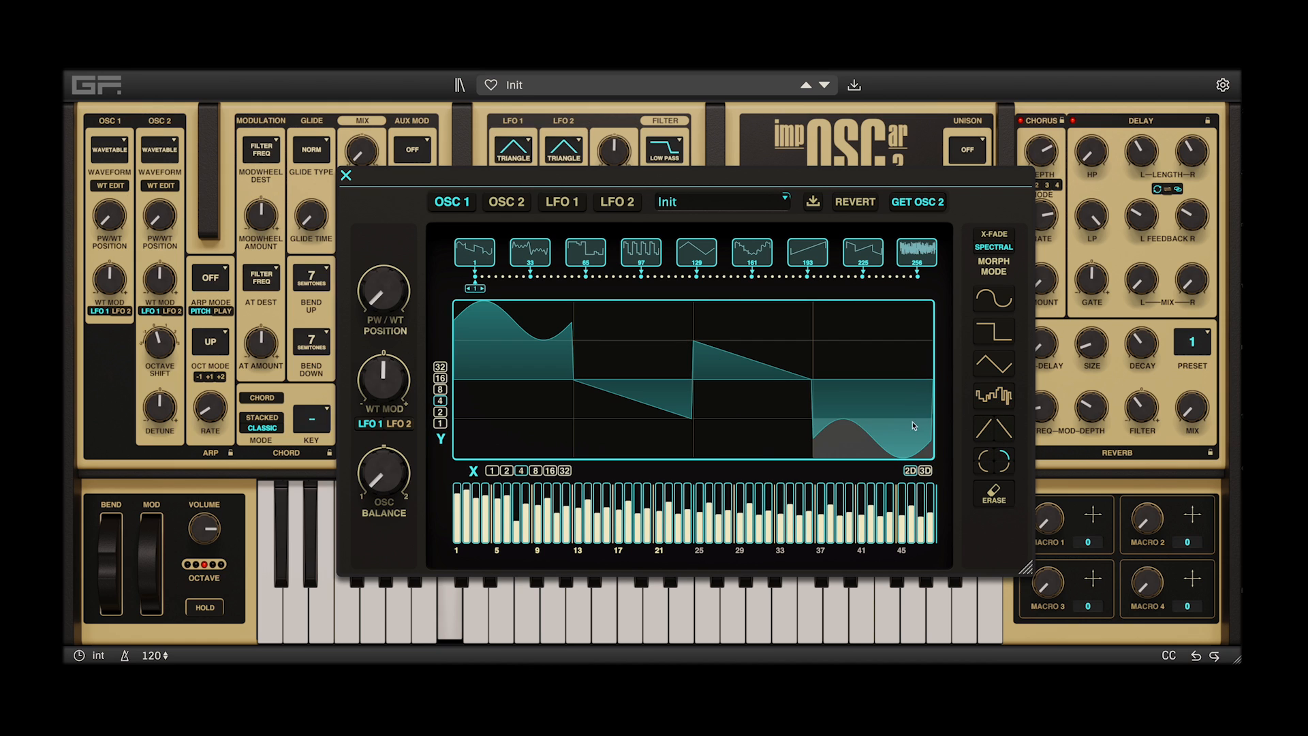
{"action": "left_click", "coordinate": [989, 467]}
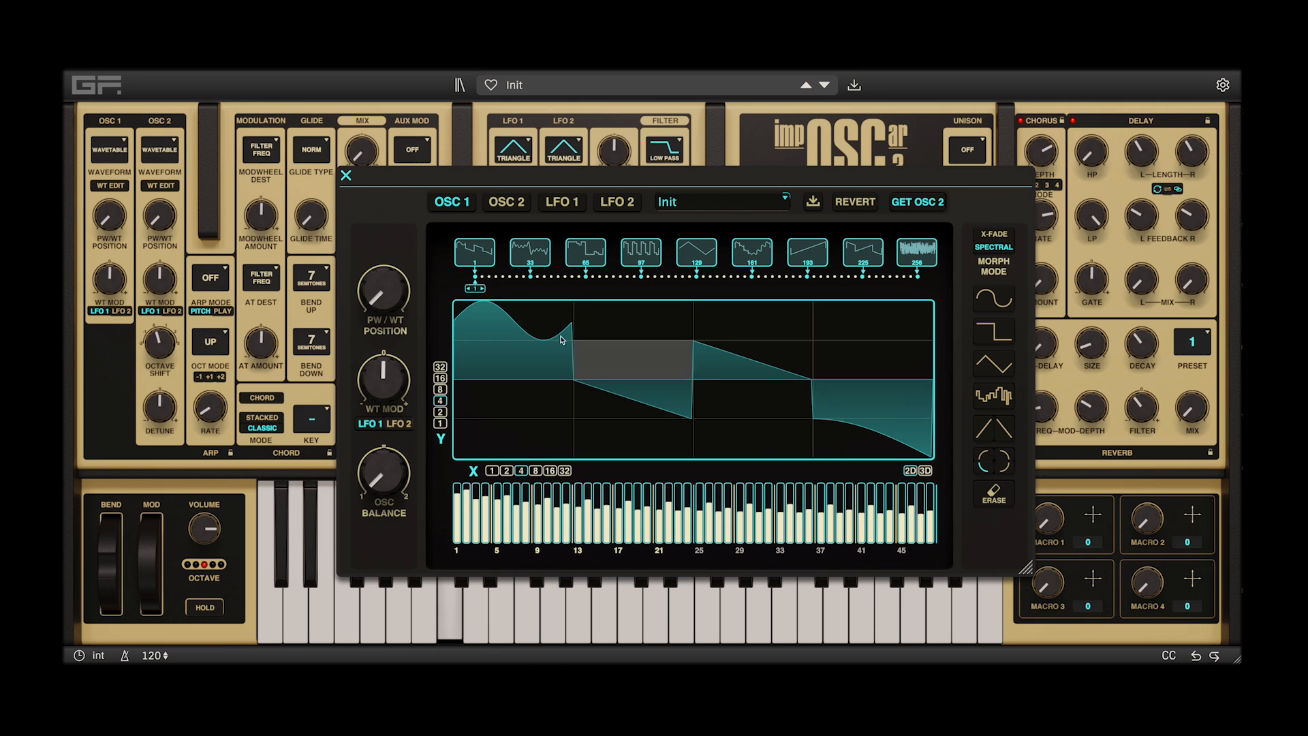
{"action": "left_click", "coordinate": [515, 327]}
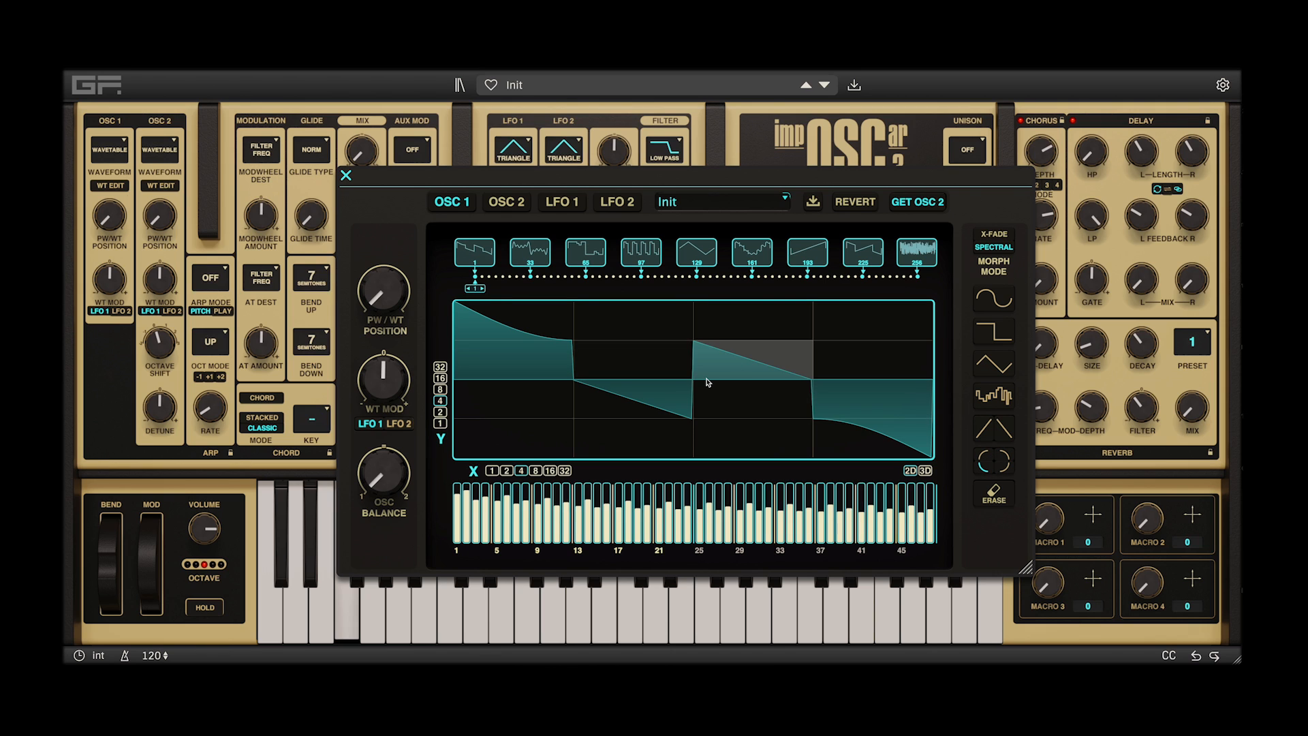
{"action": "left_click", "coordinate": [992, 334]}
{"action": "left_click", "coordinate": [882, 415]}
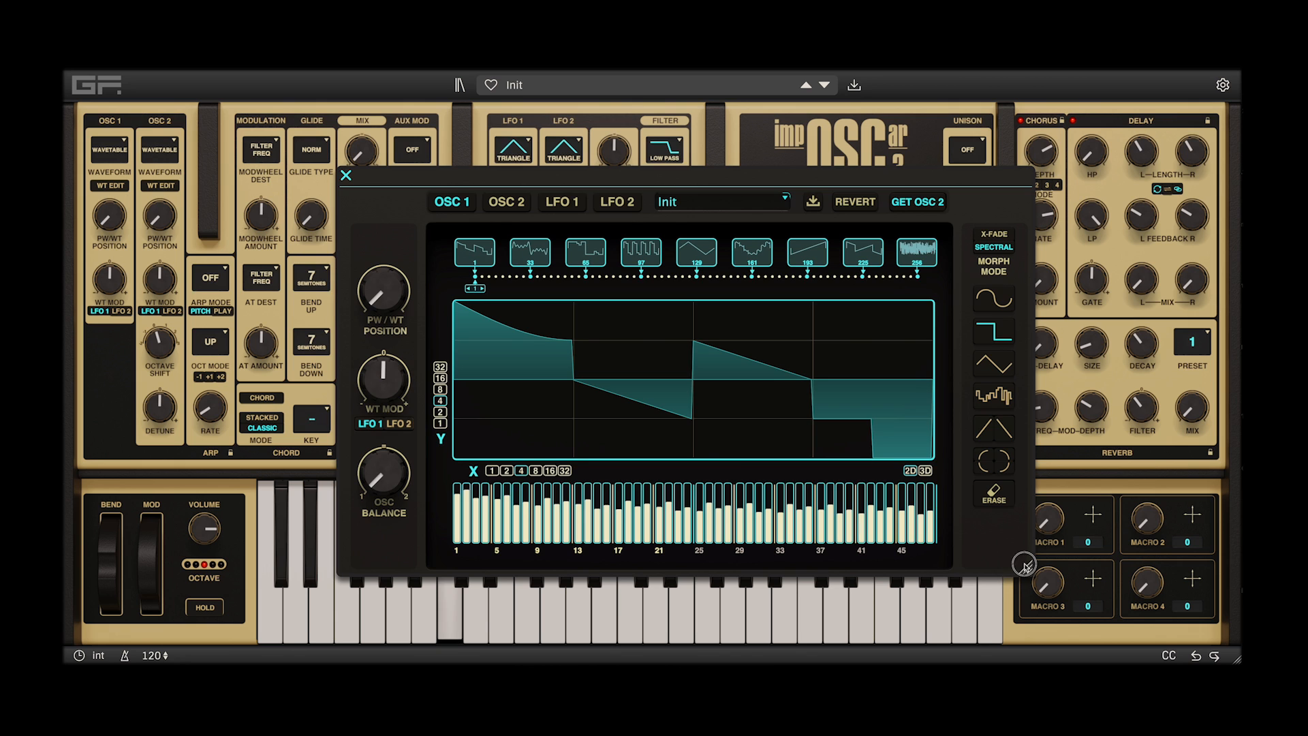
Shrink the wavetable editor, move it off the synth's main controls, and fill all four quarters of the wave with the triangle shape
{"action": "left_click_drag", "start_coordinate": [1024, 567], "coordinate": [821, 448]}
{"action": "left_click_drag", "start_coordinate": [658, 184], "coordinate": [1037, 294]}
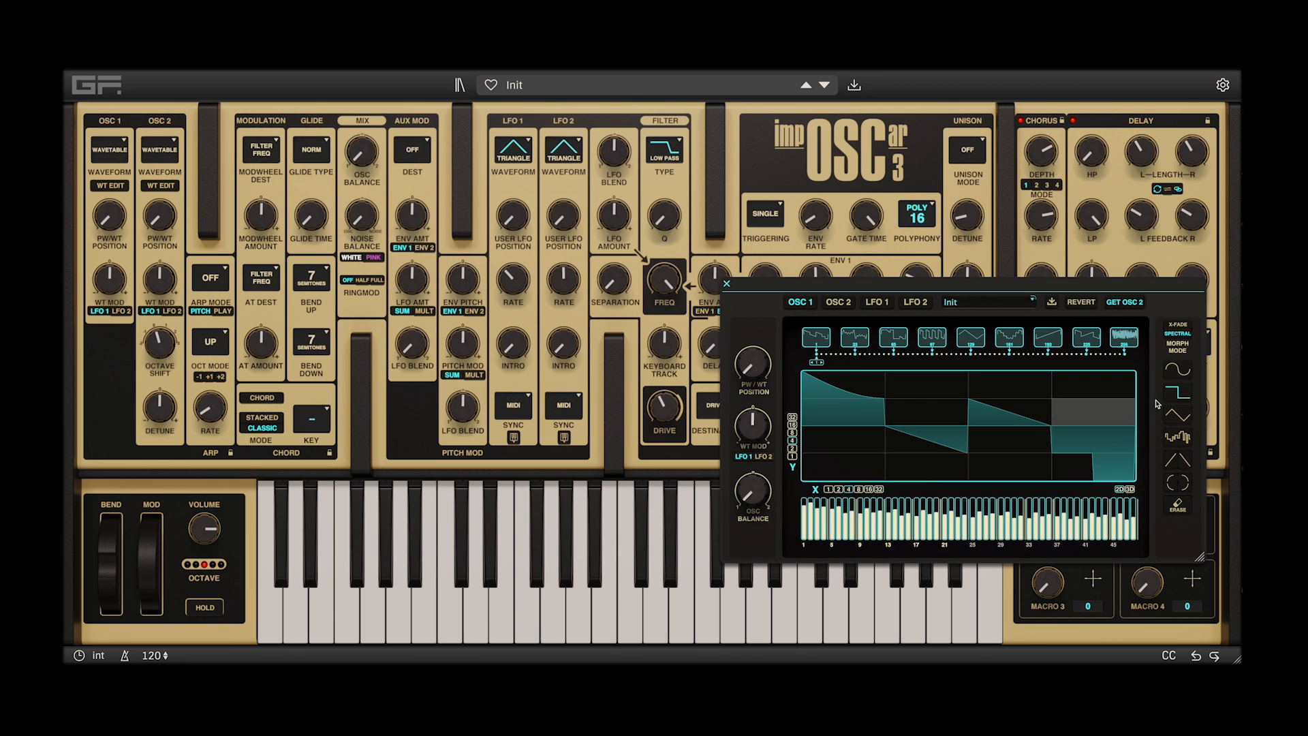
{"action": "left_click", "coordinate": [1184, 416]}
{"action": "left_click", "coordinate": [1070, 384]}
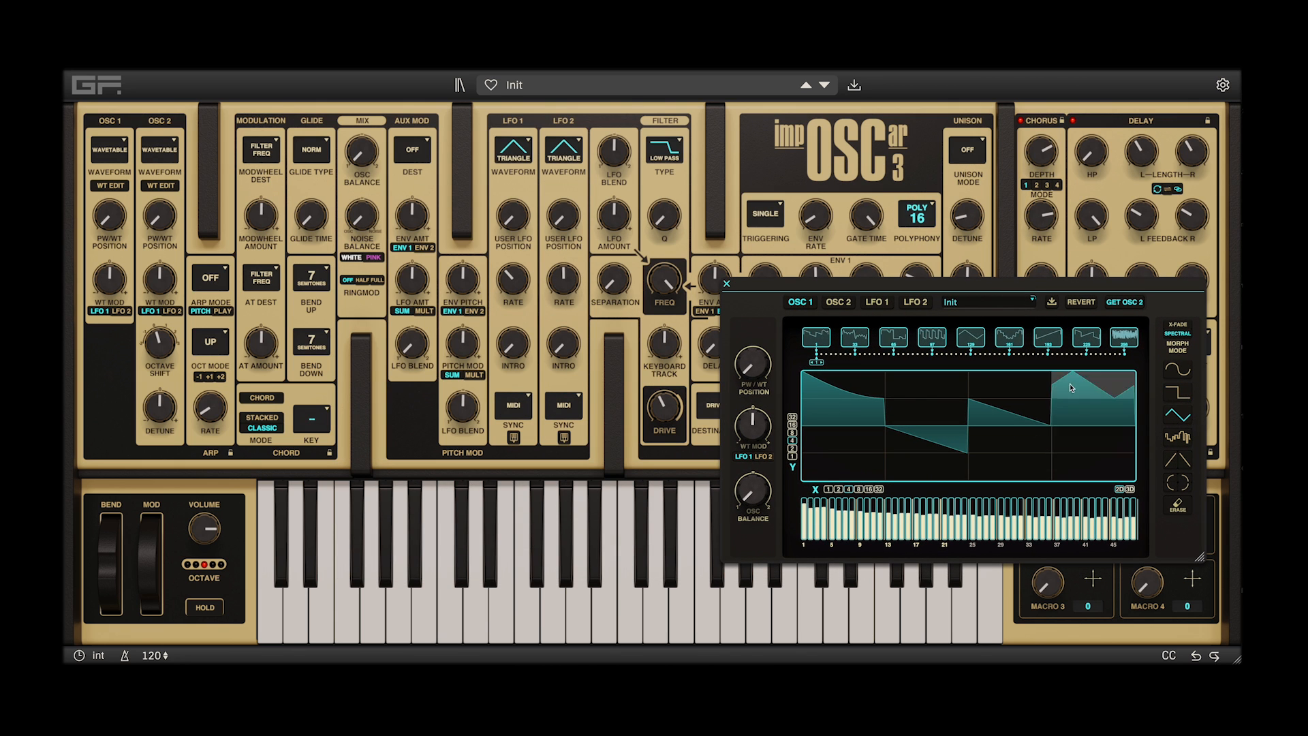
{"action": "left_click", "coordinate": [1008, 439]}
{"action": "left_click", "coordinate": [913, 412]}
{"action": "left_click", "coordinate": [837, 477]}
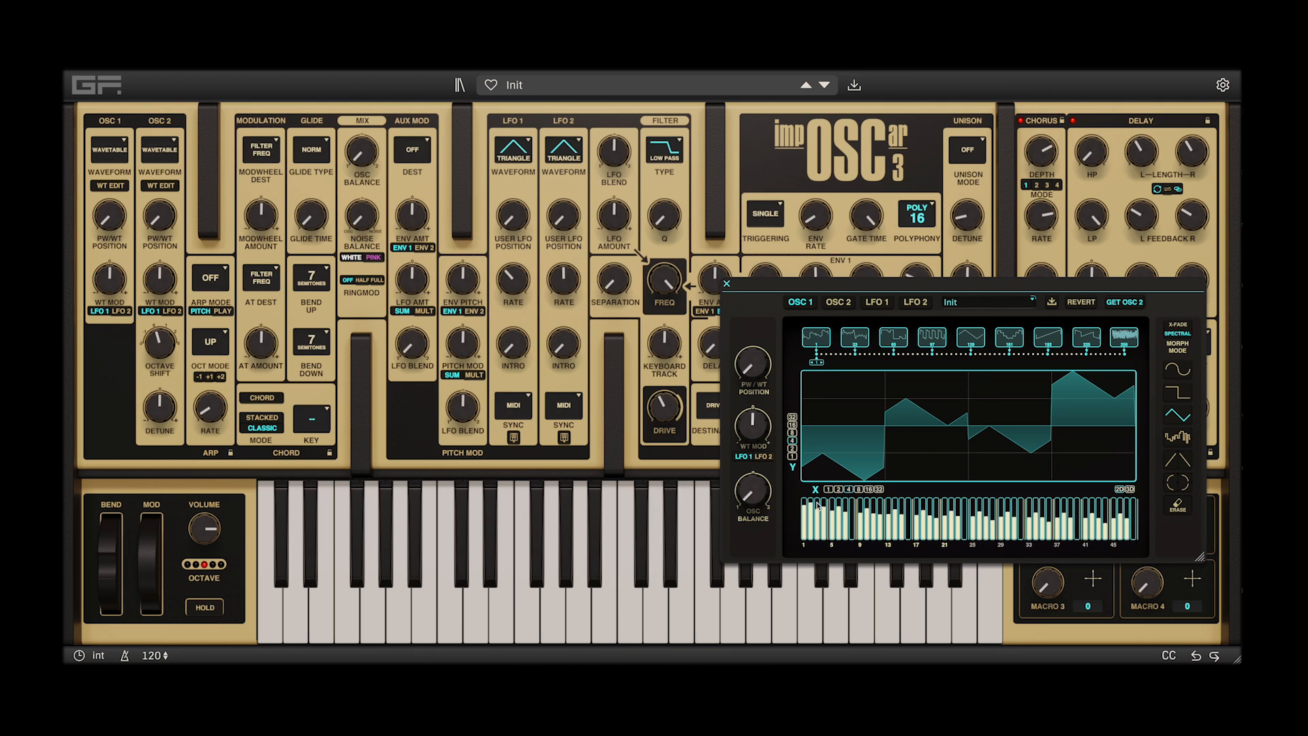
Redraw the wave's low harmonics and fill its fourth quarter with the random shape
{"action": "mouse_move", "coordinate": [832, 531]}
{"action": "left_mouse_down"}
{"action": "mouse_move", "coordinate": [829, 511]}
{"action": "mouse_move", "coordinate": [811, 528]}
{"action": "mouse_move", "coordinate": [801, 508]}
{"action": "mouse_move", "coordinate": [803, 521]}
{"action": "mouse_move", "coordinate": [810, 501]}
{"action": "mouse_move", "coordinate": [831, 512]}
{"action": "left_mouse_up"}
{"action": "left_click", "coordinate": [1189, 441]}
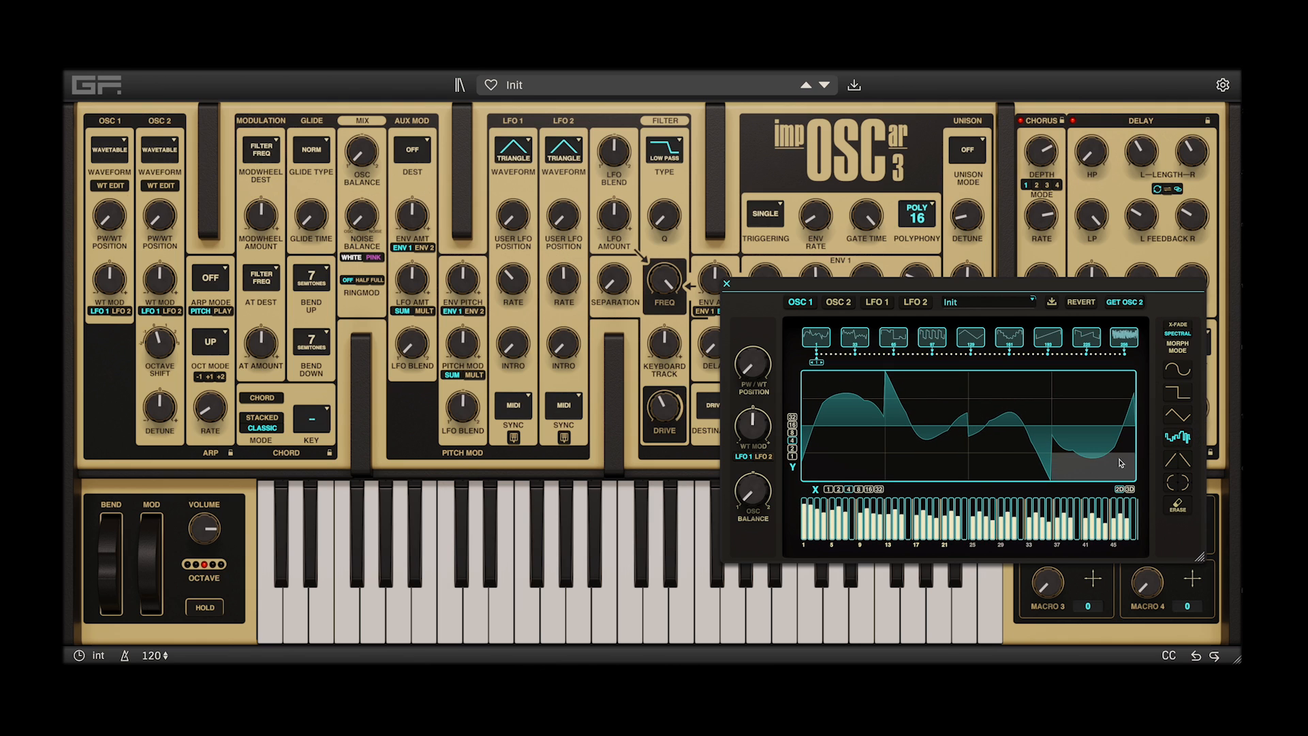
Set the wave grid to 8 by 8 and fill several cells across the wave with the downward ramp shape
{"action": "left_click", "coordinate": [793, 434]}
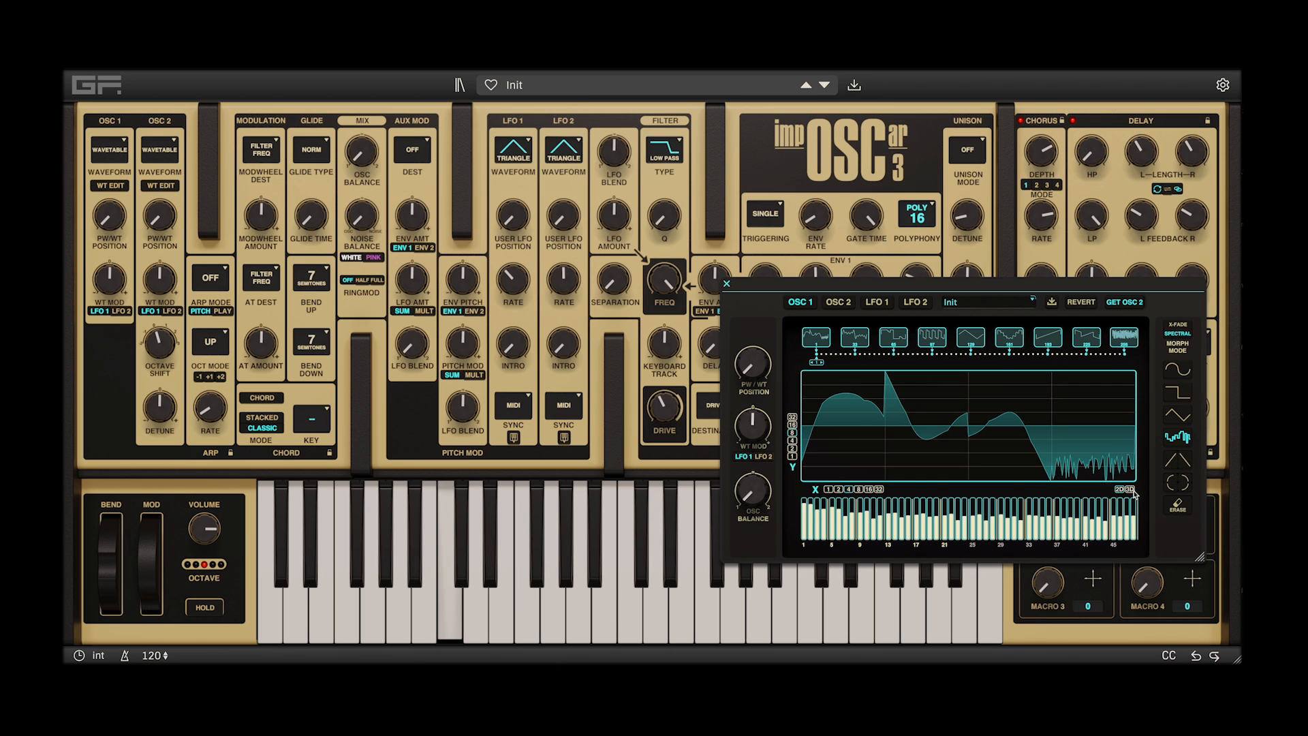
{"action": "left_click", "coordinate": [858, 490]}
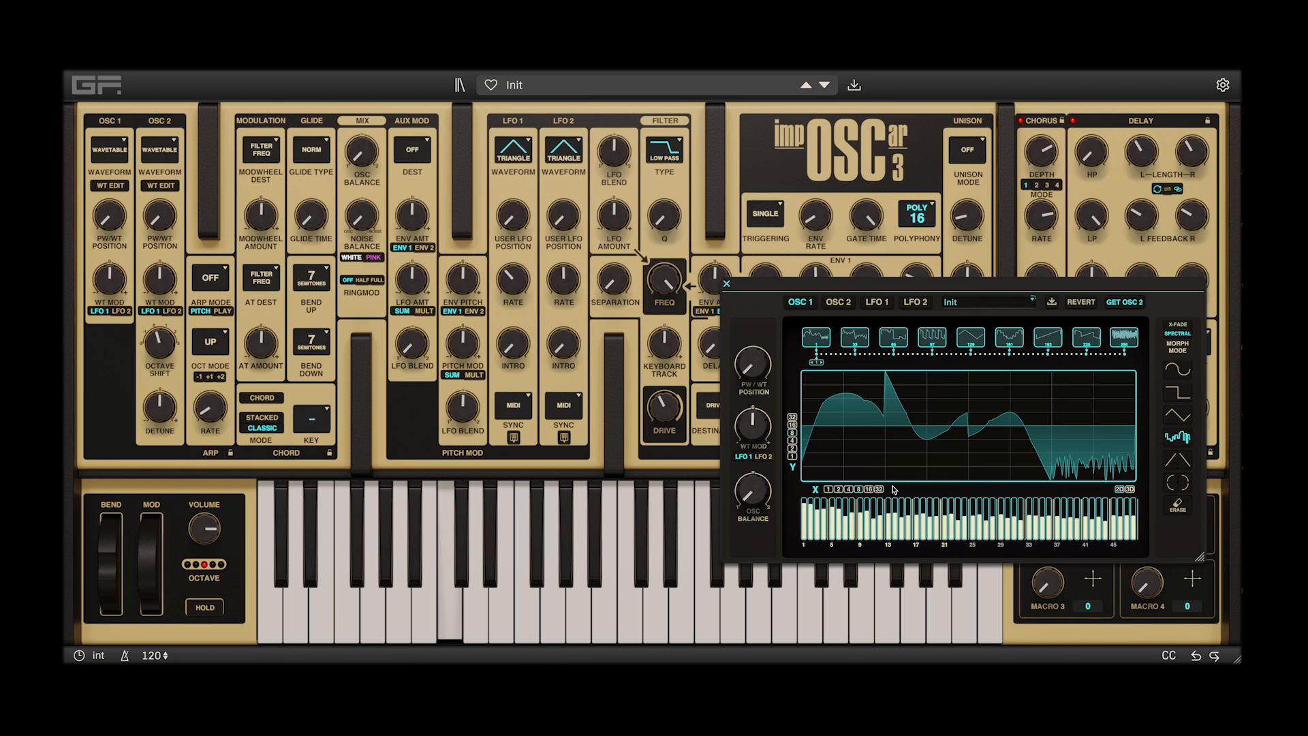
{"action": "left_click", "coordinate": [1166, 461]}
{"action": "left_click_drag", "start_coordinate": [1049, 469], "coordinate": [960, 390]}
{"action": "left_click", "coordinate": [904, 458]}
{"action": "left_click", "coordinate": [866, 472]}
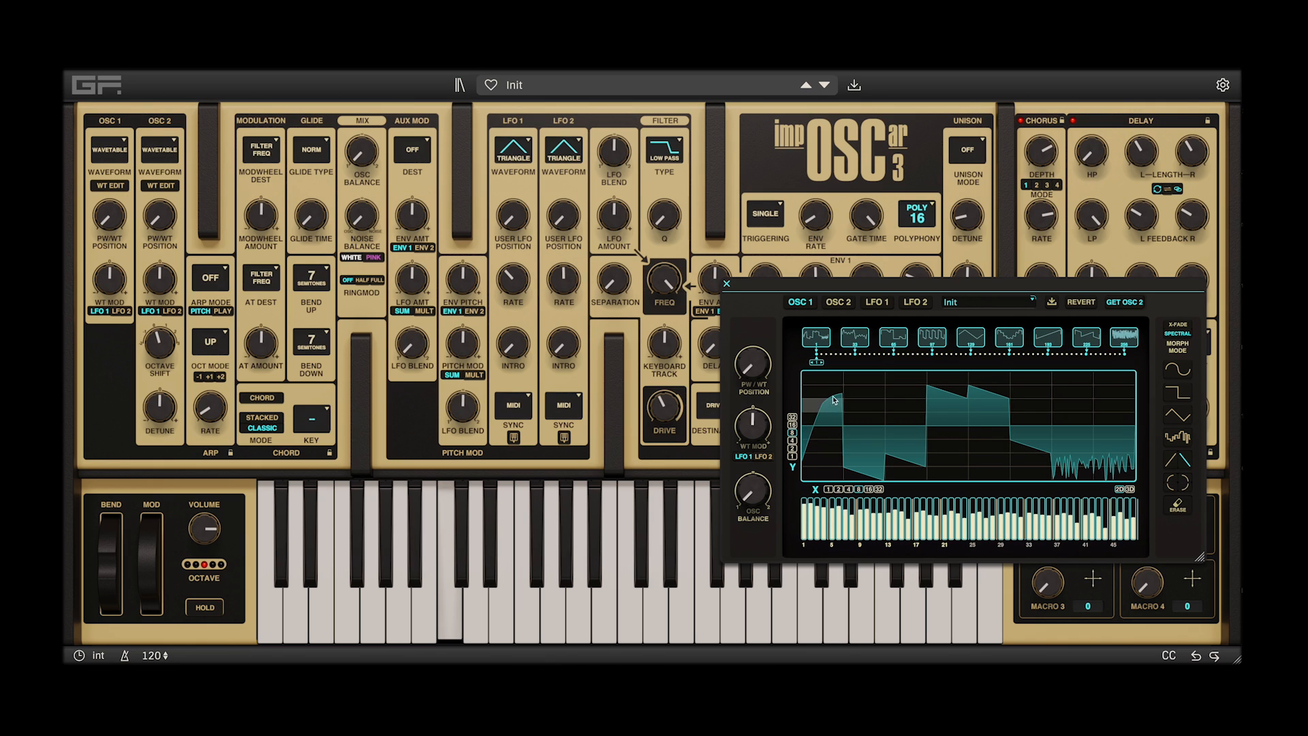
Fill cells at both ends of the wave with ramp shapes, the last cell with the triangle, and the sixth with the square shape
{"action": "left_click", "coordinate": [828, 392]}
{"action": "left_click", "coordinate": [1168, 465]}
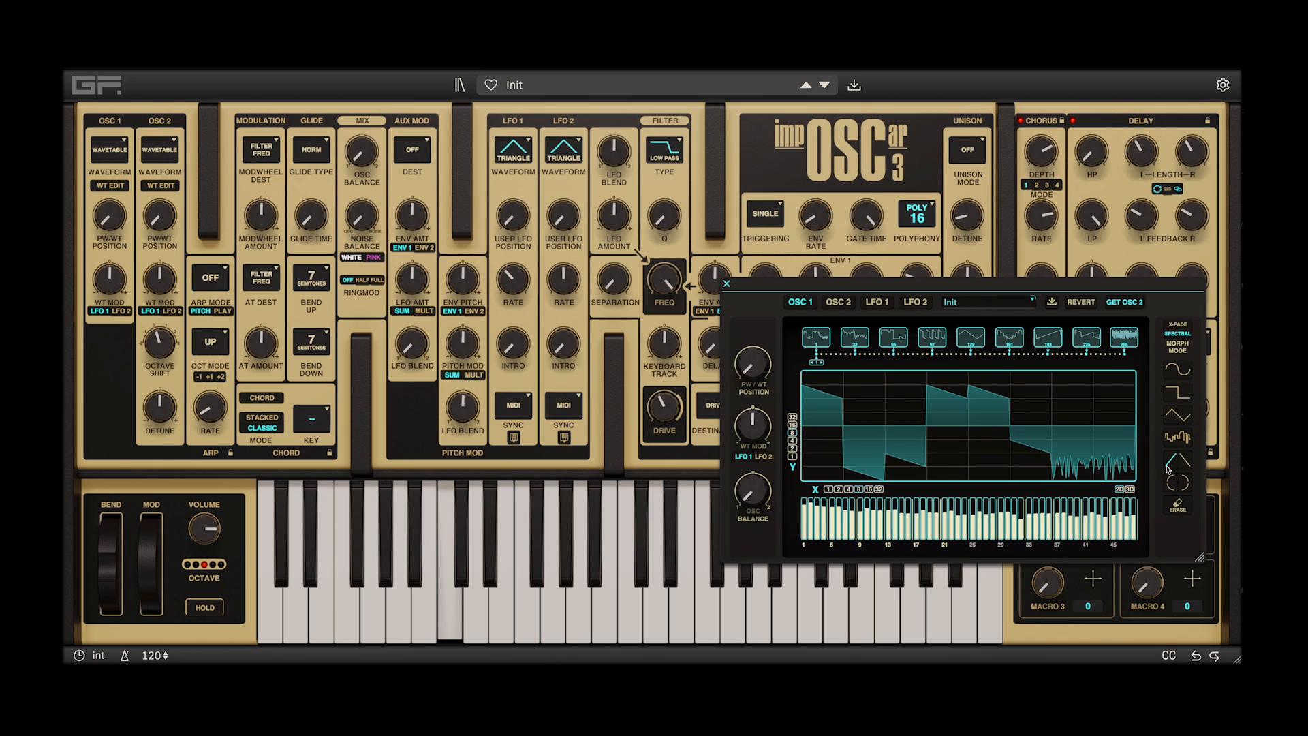
{"action": "left_click", "coordinate": [1127, 459]}
{"action": "left_click", "coordinate": [1077, 472]}
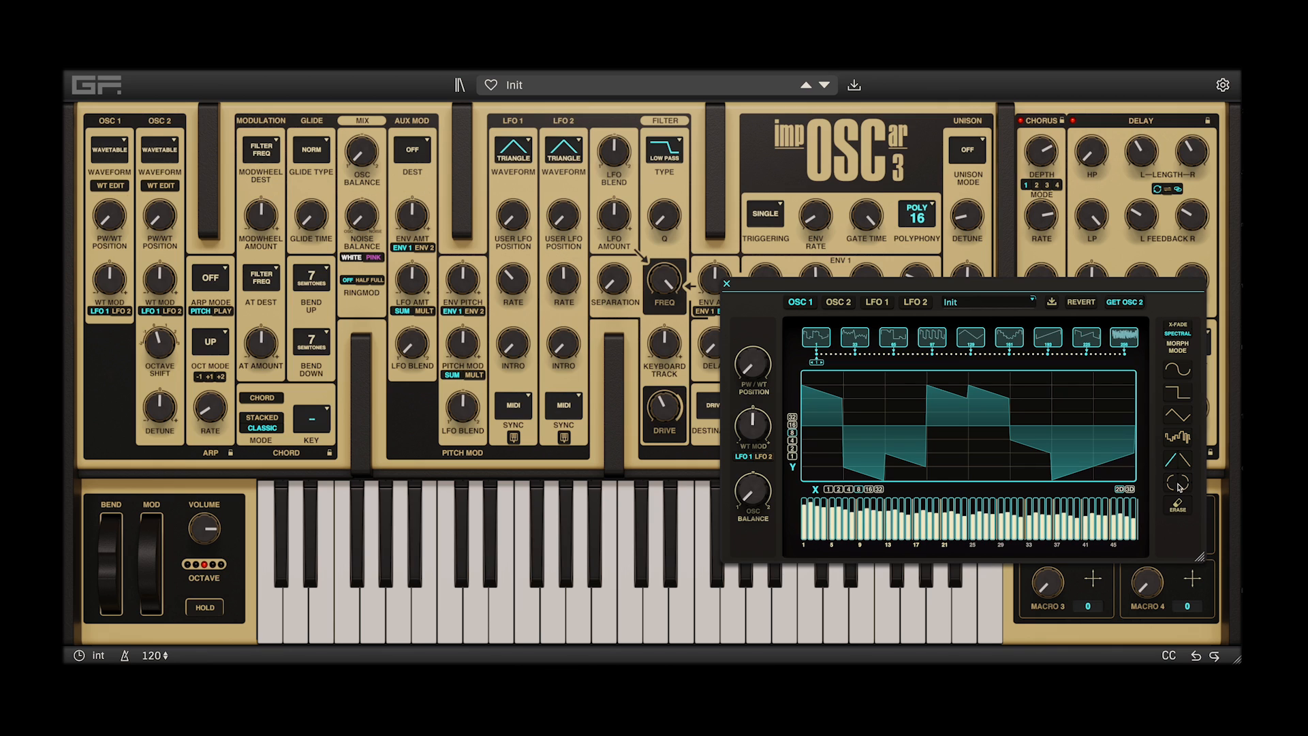
{"action": "left_click", "coordinate": [1189, 417]}
{"action": "left_click", "coordinate": [1116, 461]}
{"action": "left_click", "coordinate": [1183, 400]}
{"action": "left_click", "coordinate": [1029, 412]}
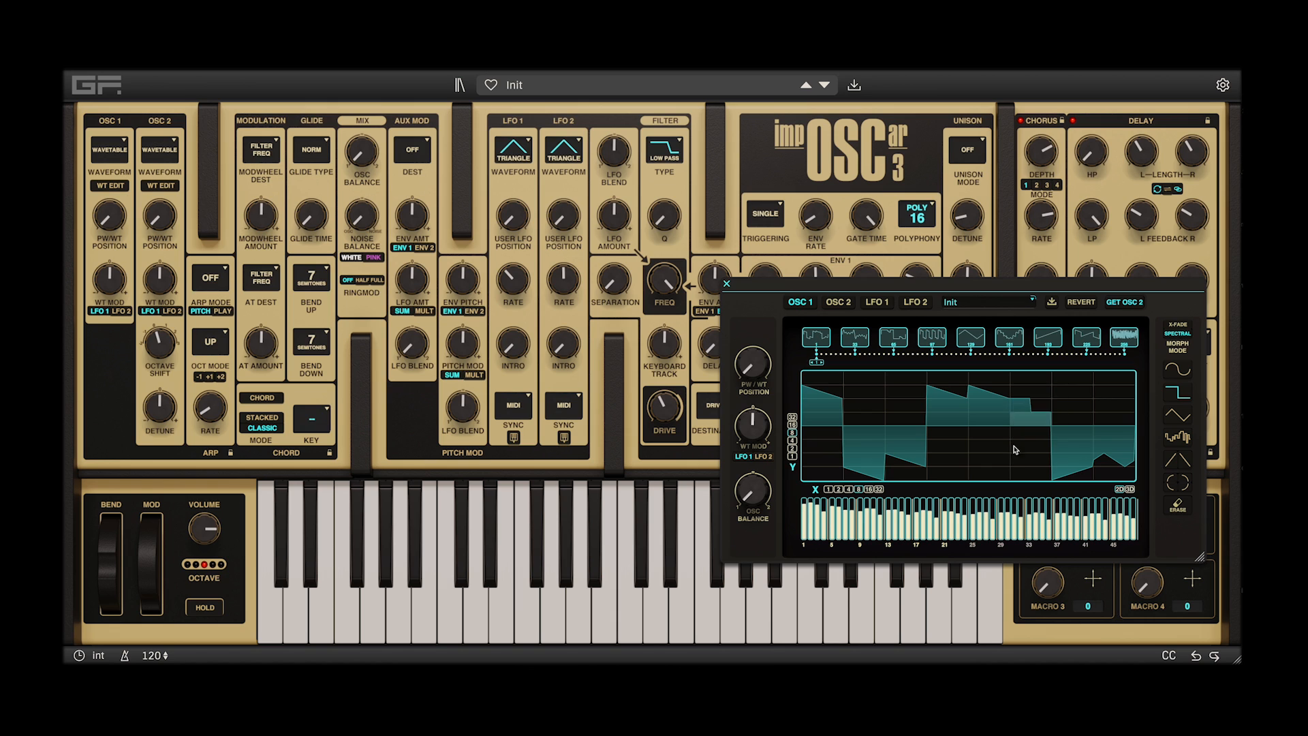
Redraw the wave's lowest harmonics and fill its first and last eighths with the random shape
{"action": "mouse_move", "coordinate": [810, 505]}
{"action": "left_mouse_down"}
{"action": "mouse_move", "coordinate": [807, 526]}
{"action": "mouse_move", "coordinate": [802, 509]}
{"action": "mouse_move", "coordinate": [974, 525]}
{"action": "mouse_move", "coordinate": [959, 510]}
{"action": "mouse_move", "coordinate": [825, 512]}
{"action": "left_mouse_up"}
{"action": "left_click", "coordinate": [1178, 437]}
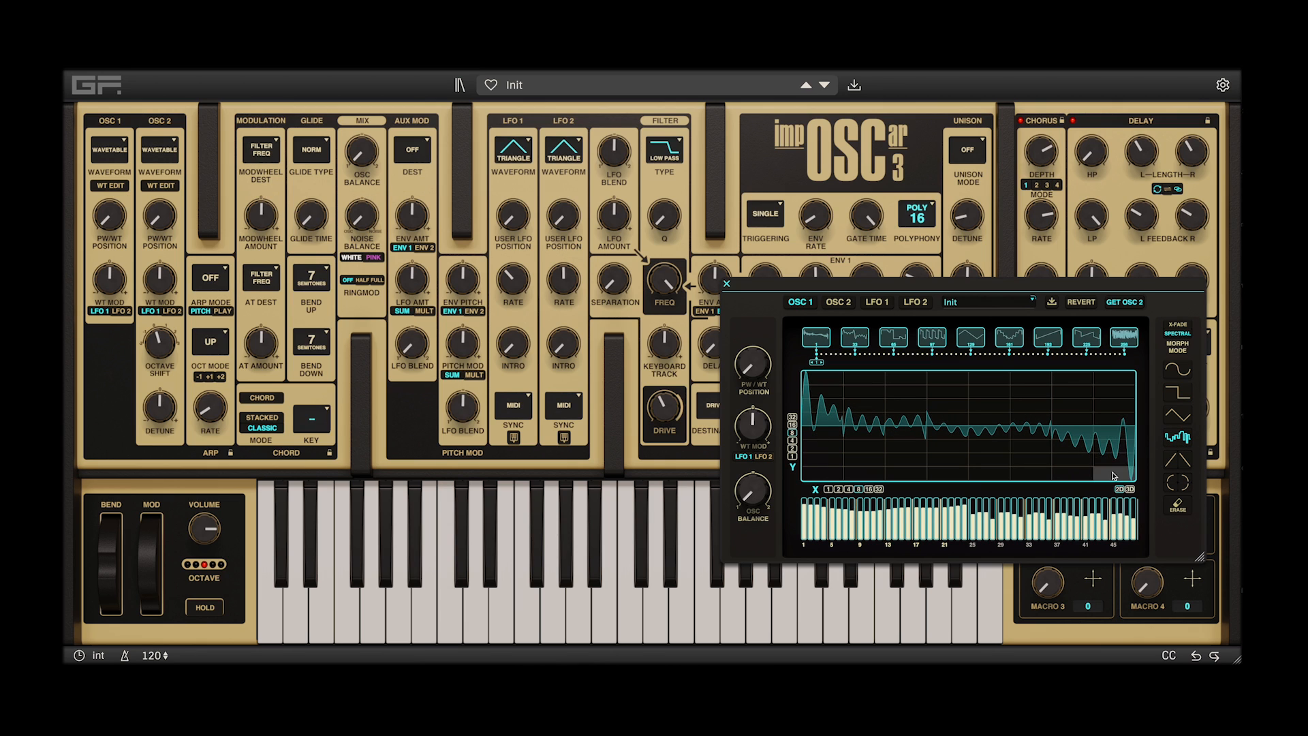
{"action": "left_click_drag", "start_coordinate": [804, 383], "coordinate": [844, 386]}
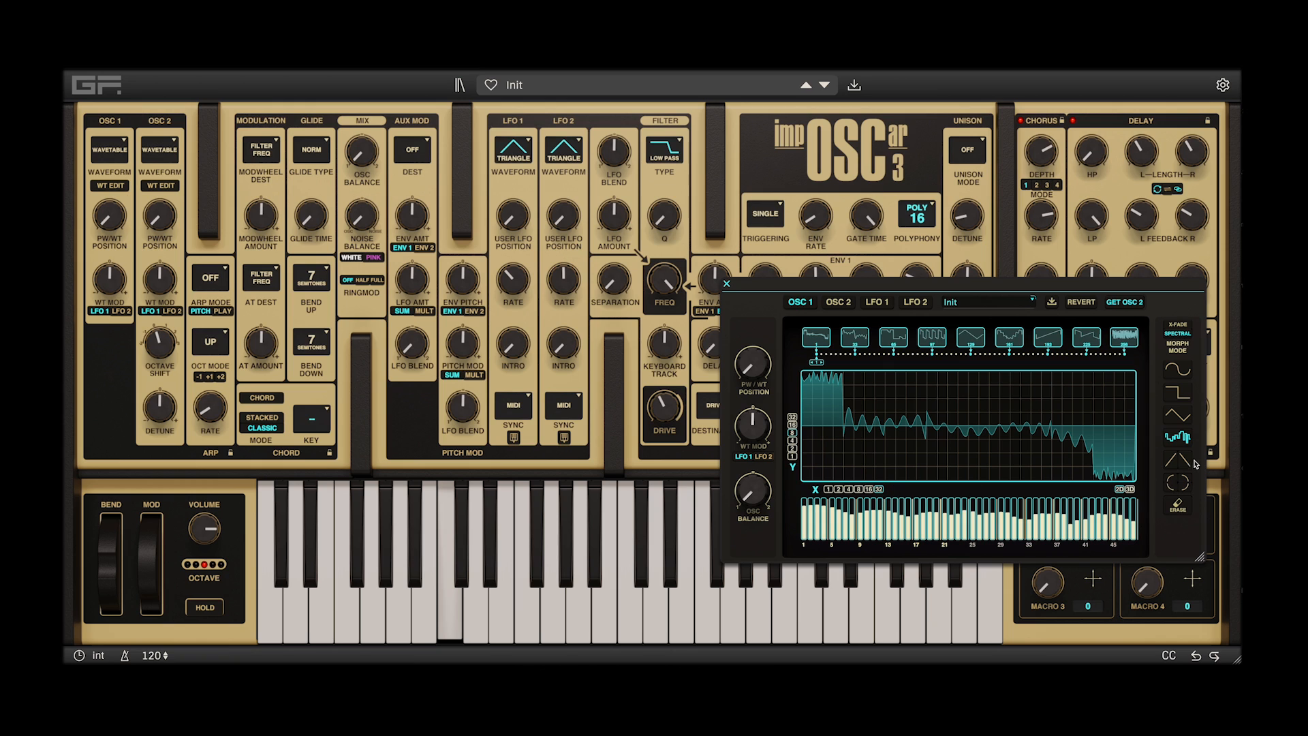
Paint small ramp teeth across the middle of the wave on a finer grid and redraw its lowest harmonics
{"action": "left_click", "coordinate": [1183, 460]}
{"action": "left_click", "coordinate": [1089, 433]}
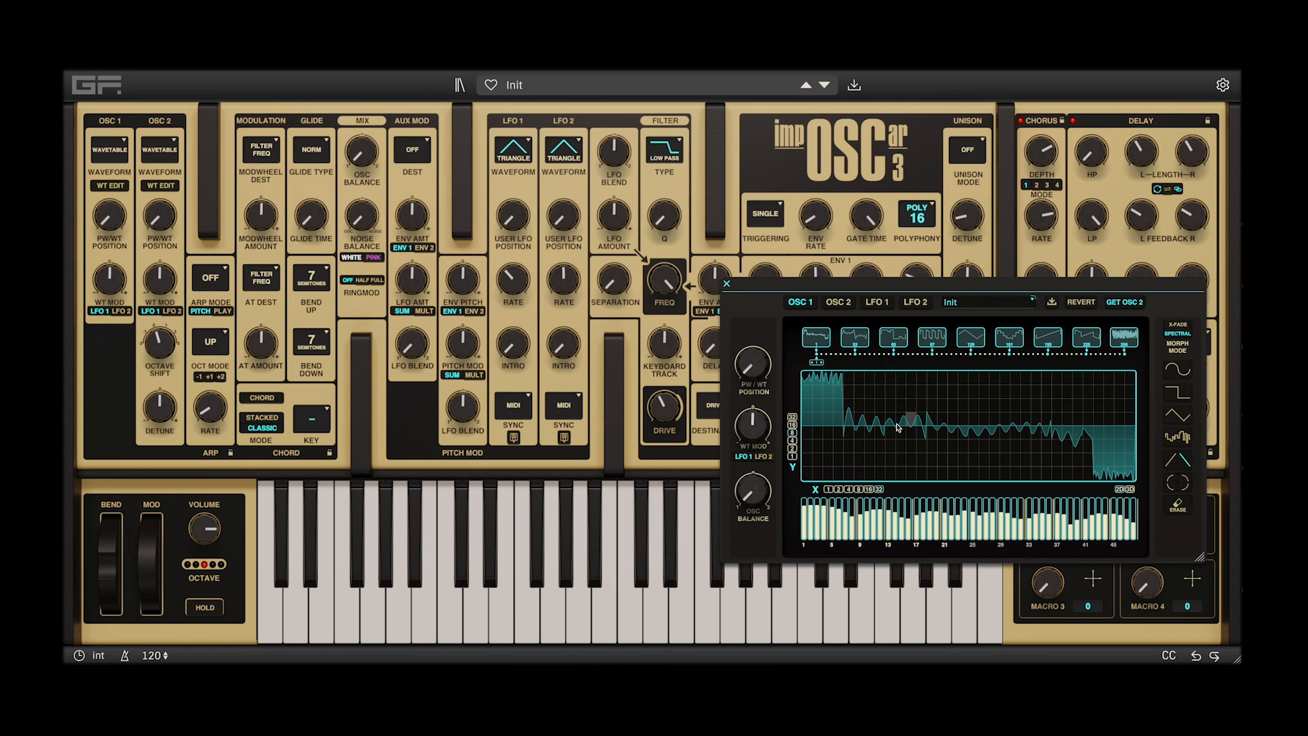
{"action": "left_click_drag", "start_coordinate": [844, 417], "coordinate": [1073, 433]}
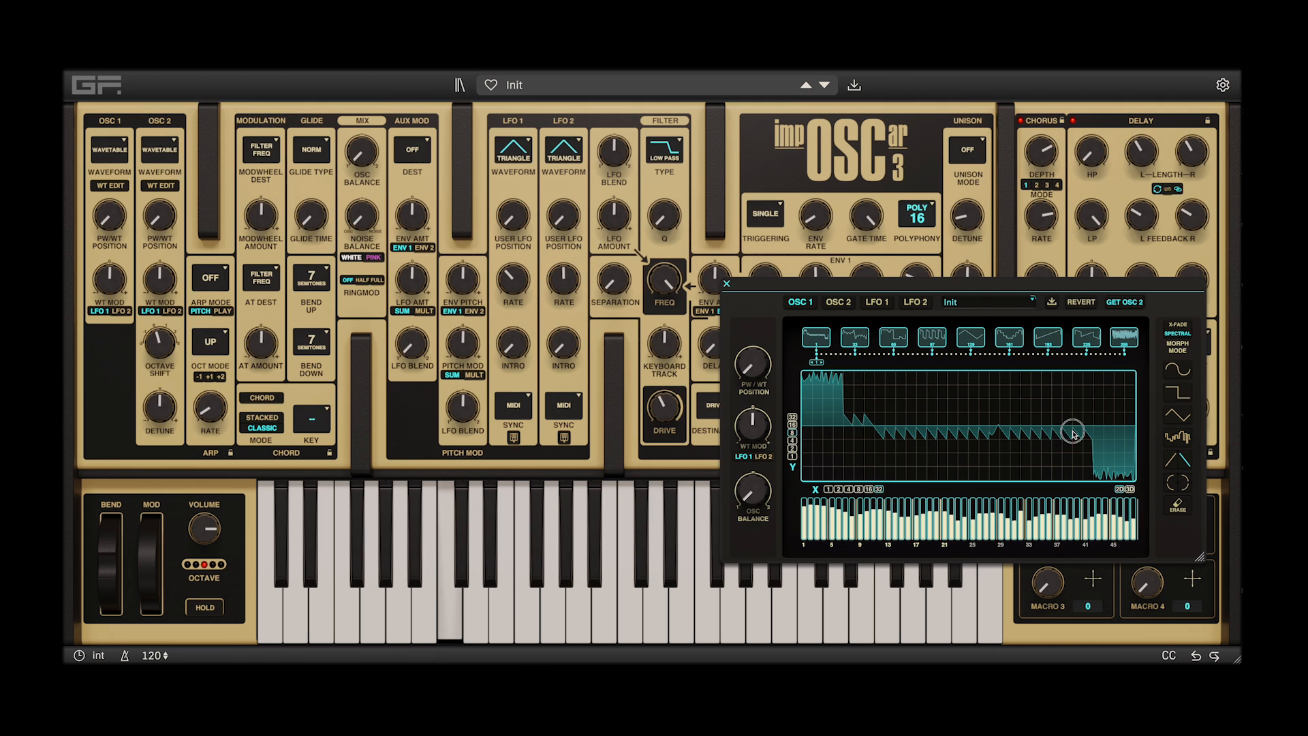
{"action": "left_click_drag", "start_coordinate": [808, 515], "coordinate": [818, 509]}
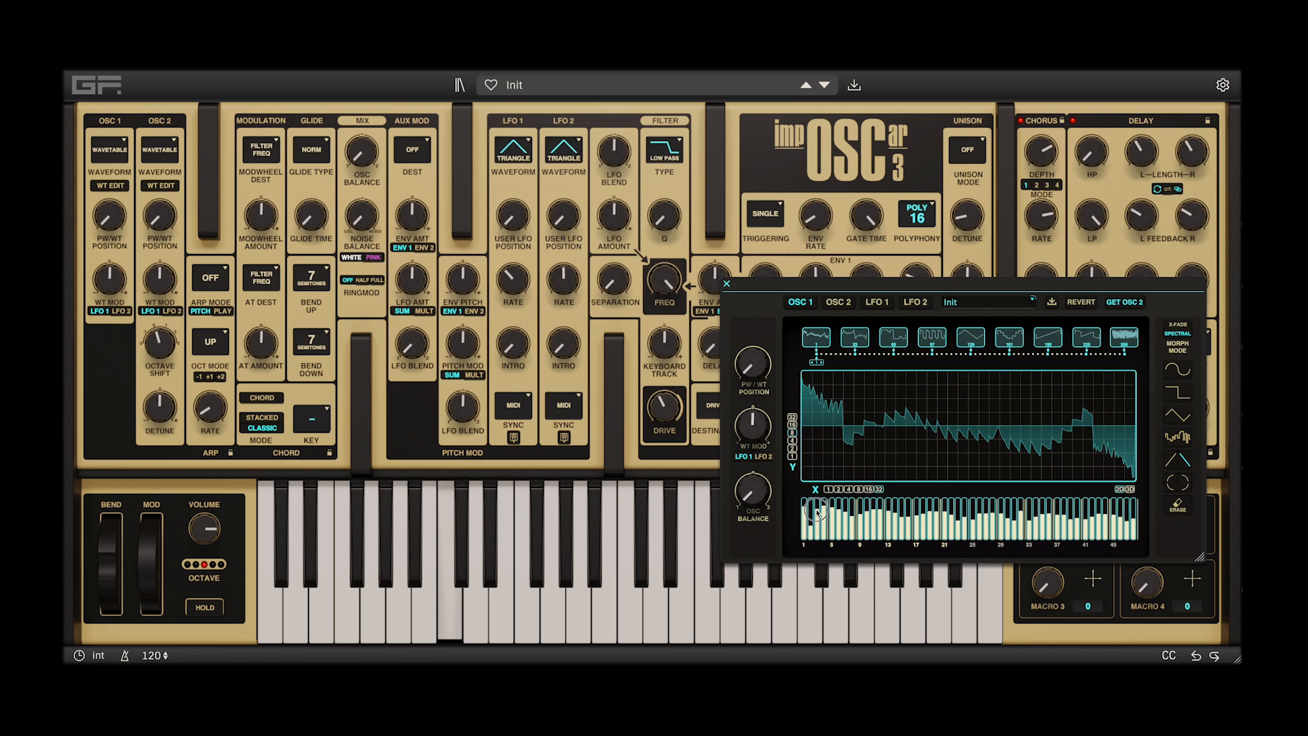
Set the wave grid to two columns with fewer rows and fill both halves with the triangle shape
{"action": "left_click", "coordinate": [838, 488]}
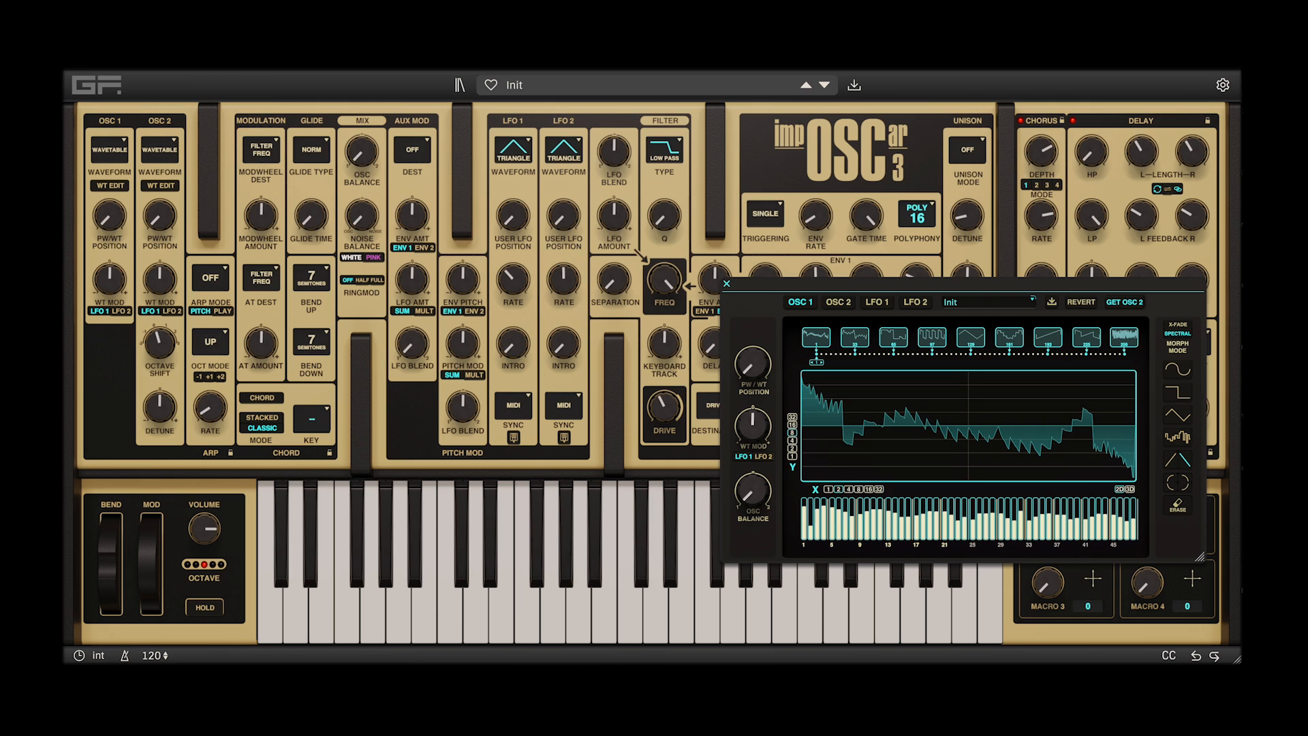
{"action": "left_click", "coordinate": [1179, 414]}
{"action": "left_click", "coordinate": [1060, 378]}
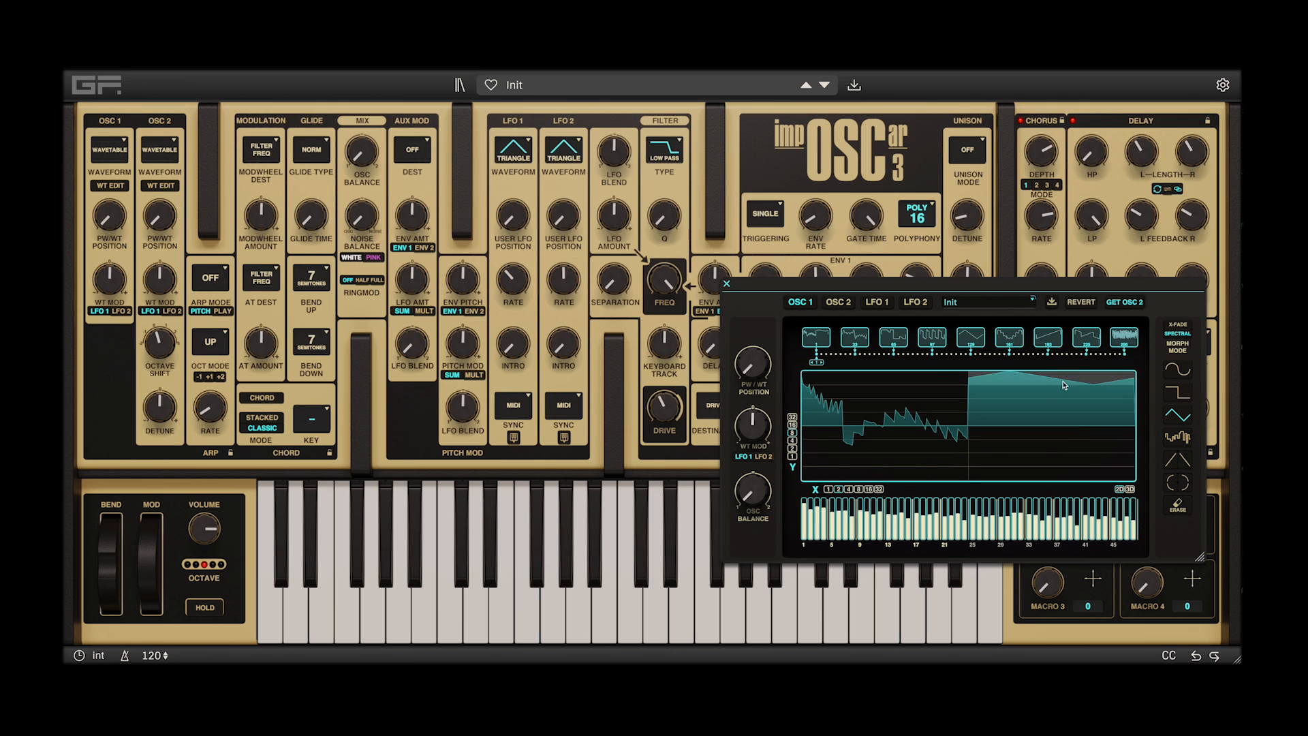
{"action": "left_click", "coordinate": [889, 475]}
{"action": "left_click", "coordinate": [793, 441]}
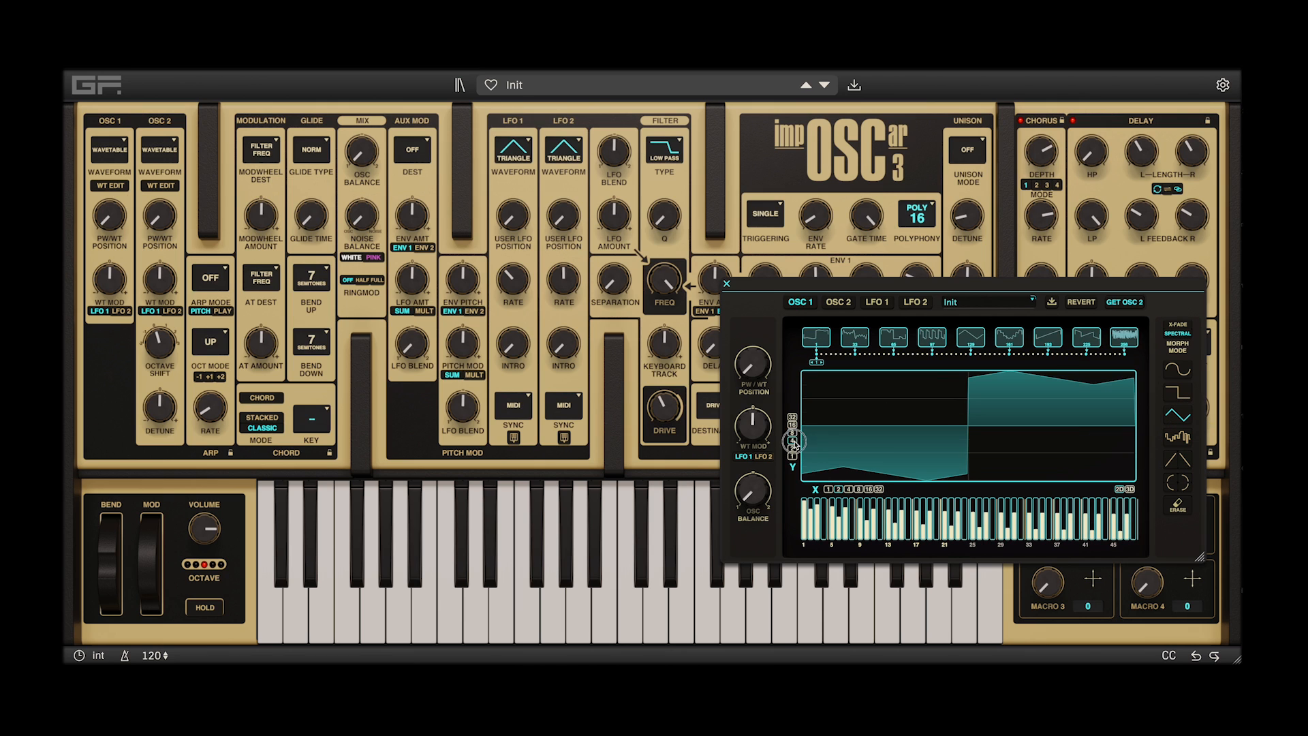
{"action": "left_click", "coordinate": [1048, 390]}
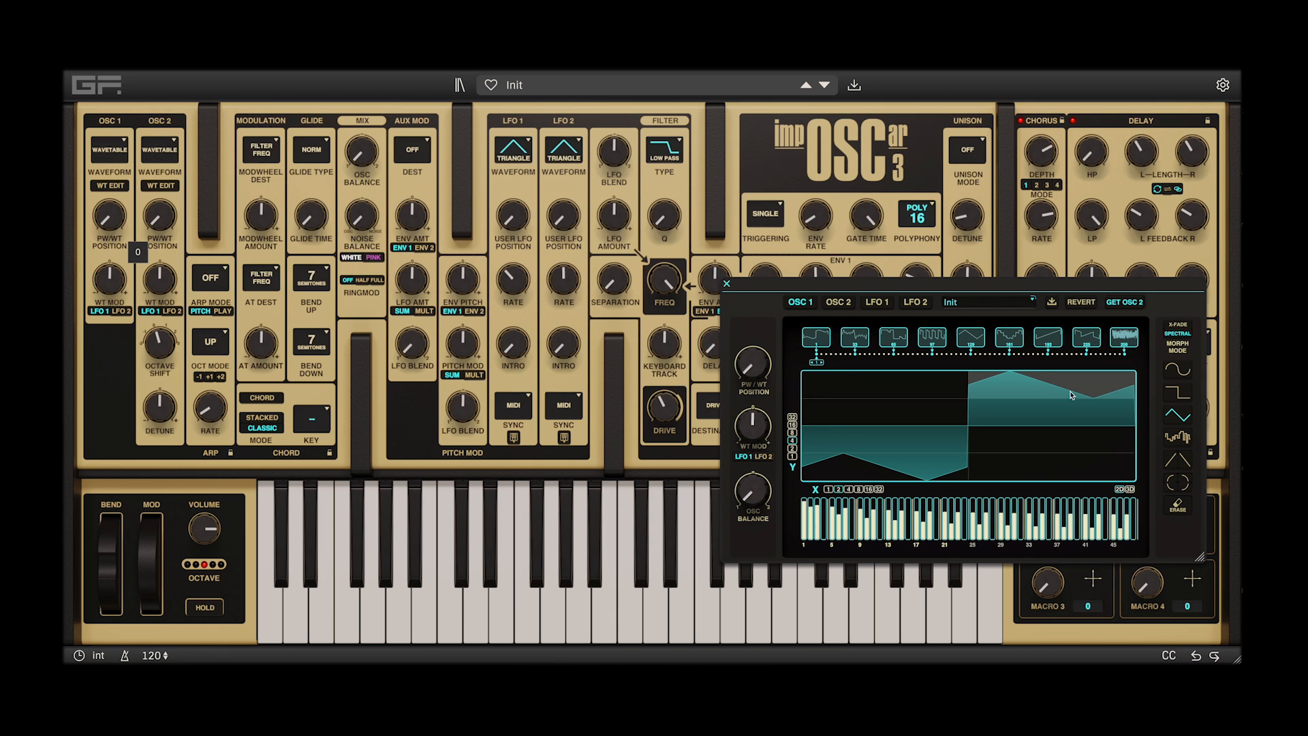
Browse the wavetable's stored waveforms and delete the one at position 160
{"action": "left_click", "coordinate": [893, 338]}
{"action": "left_click", "coordinate": [930, 339]}
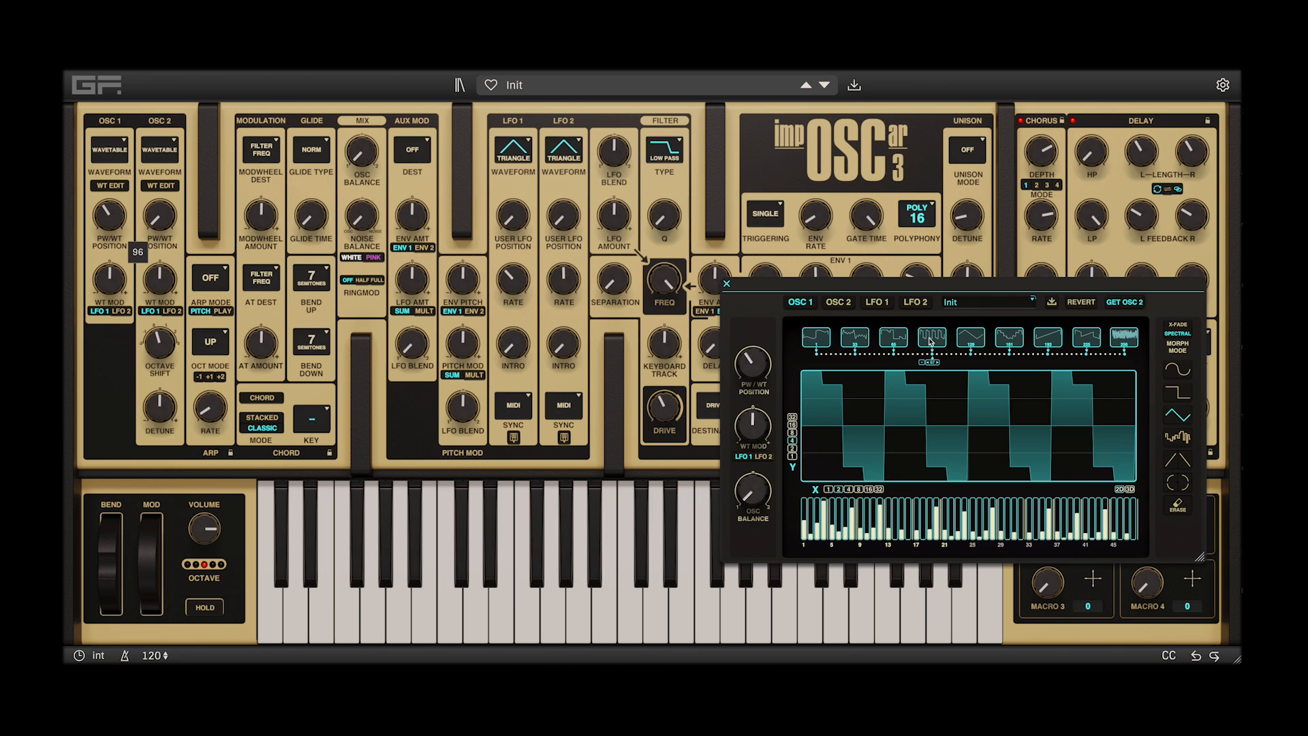
{"action": "left_click", "coordinate": [967, 339]}
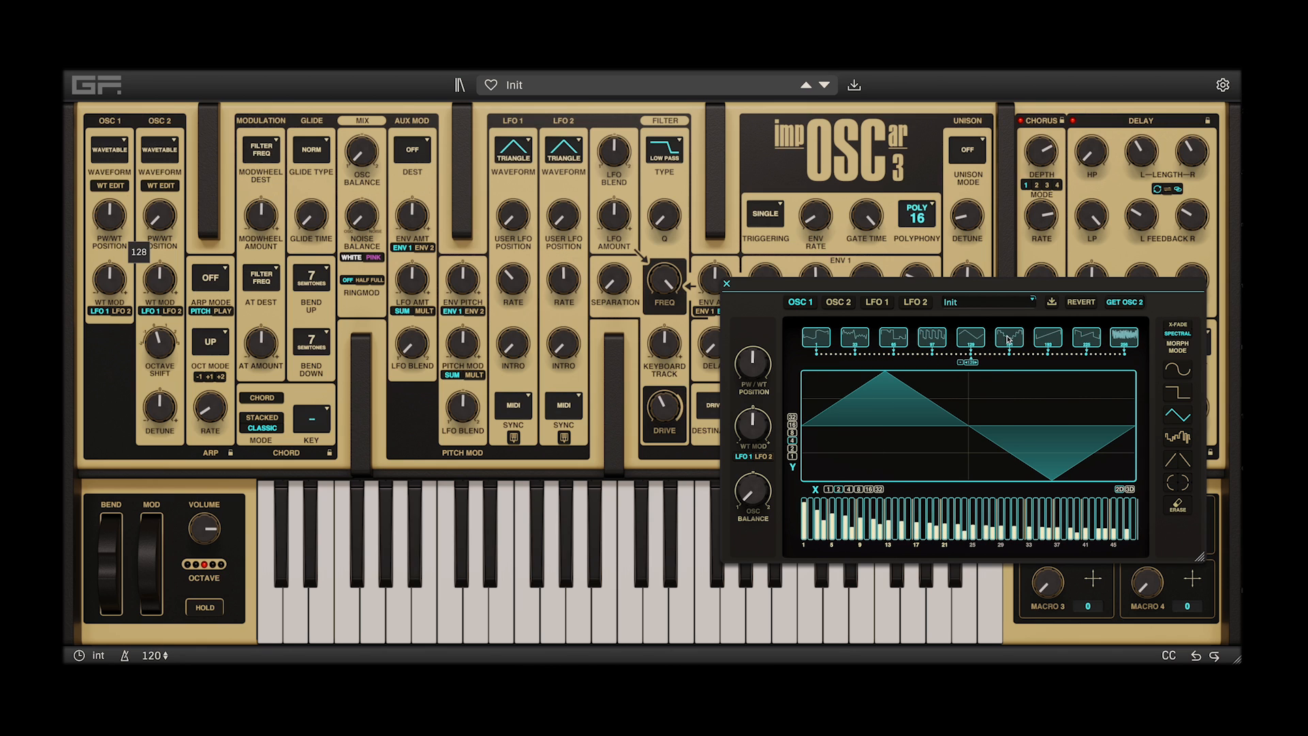
{"action": "left_click", "coordinate": [1009, 338]}
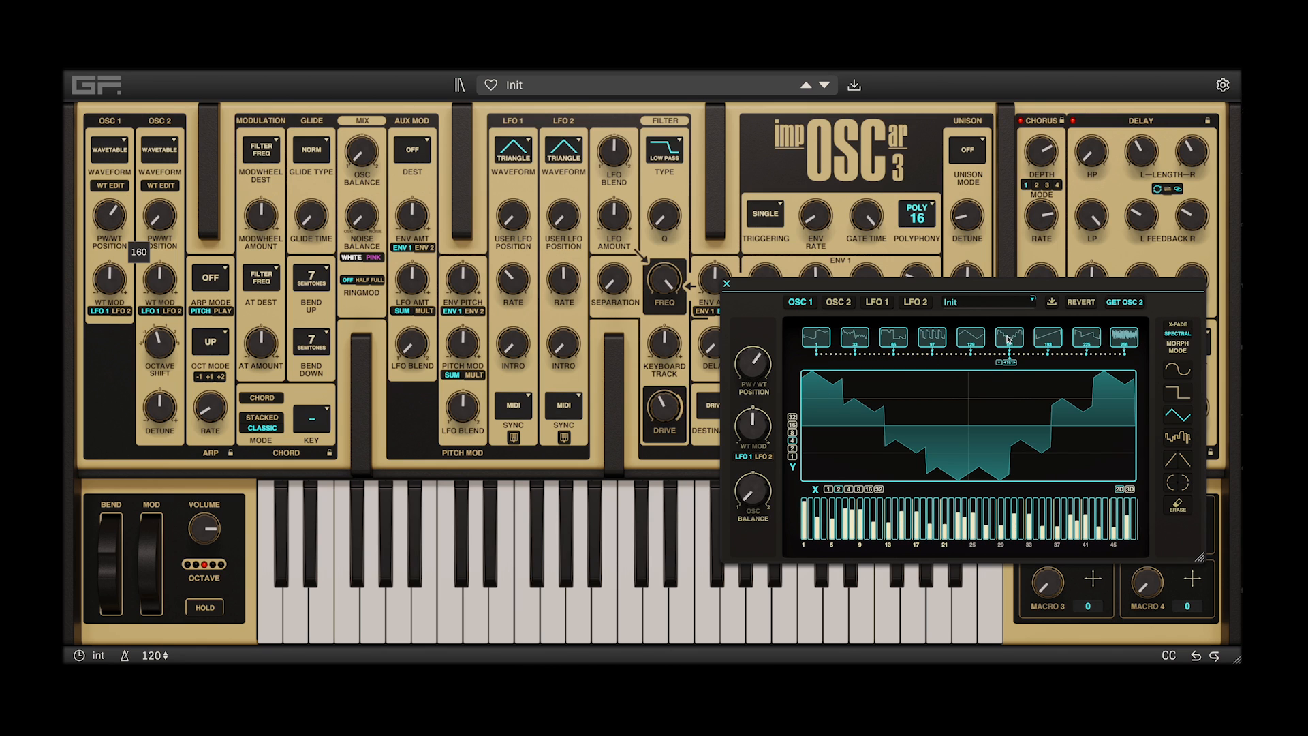
{"action": "mouse_move", "coordinate": [1011, 340]}
{"action": "left_mouse_down"}
{"action": "mouse_move", "coordinate": [968, 337]}
{"action": "mouse_move", "coordinate": [1021, 342]}
{"action": "left_mouse_up"}
{"action": "left_click", "coordinate": [1012, 362]}
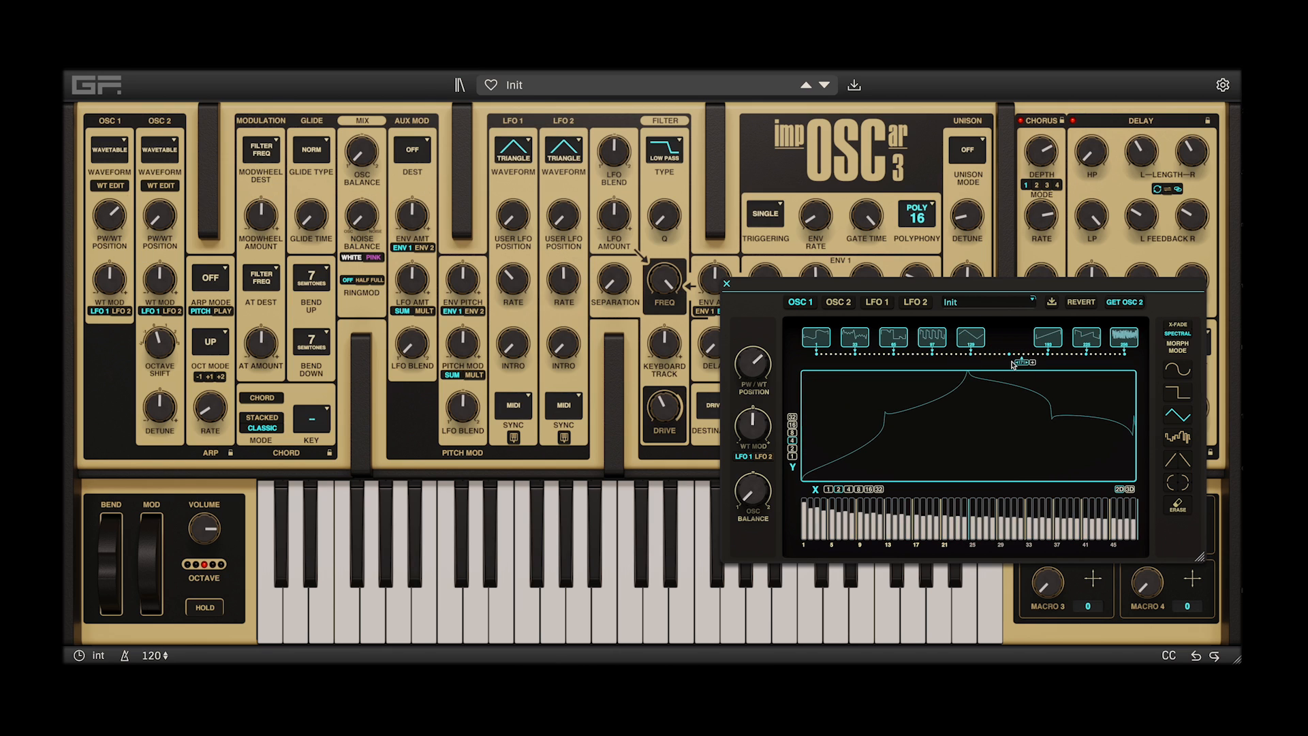
{"action": "left_click", "coordinate": [1048, 339]}
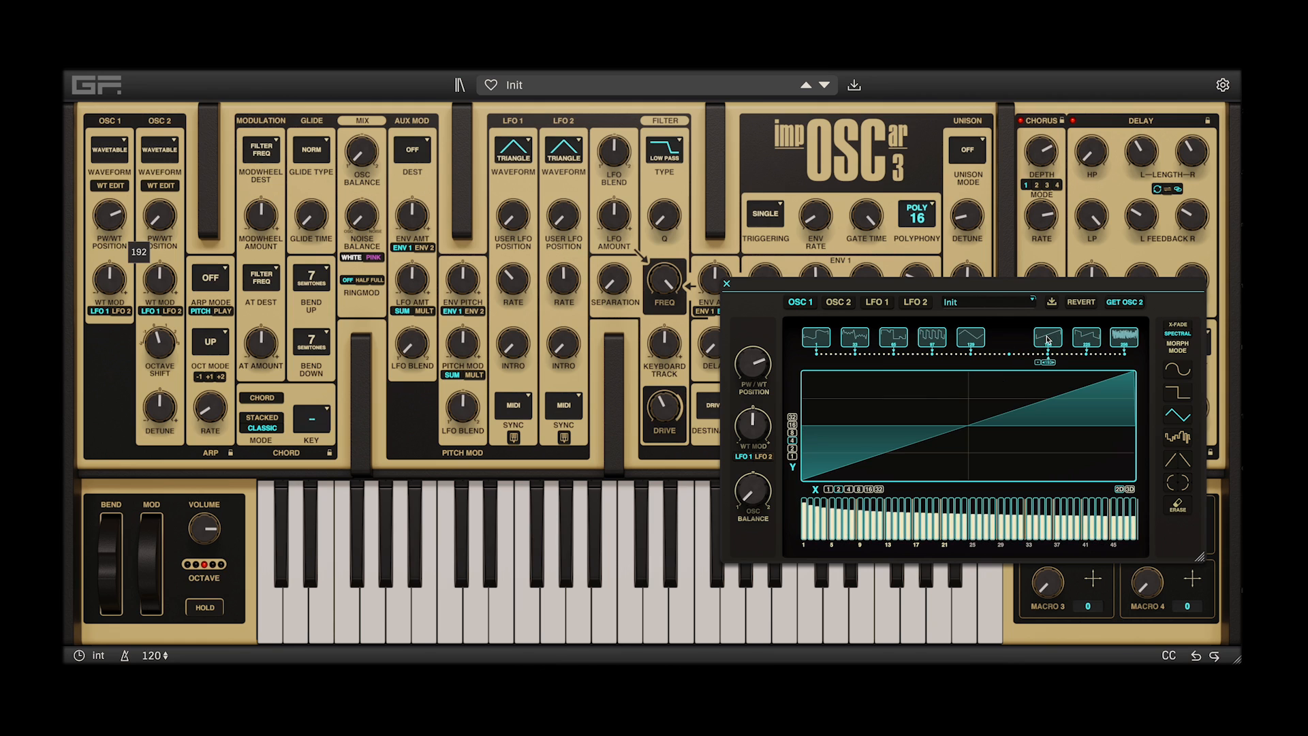
Erase both halves of the wavetable's last waveform and both halves of its first waveform
{"action": "left_click", "coordinate": [1124, 336]}
{"action": "left_click", "coordinate": [1181, 508]}
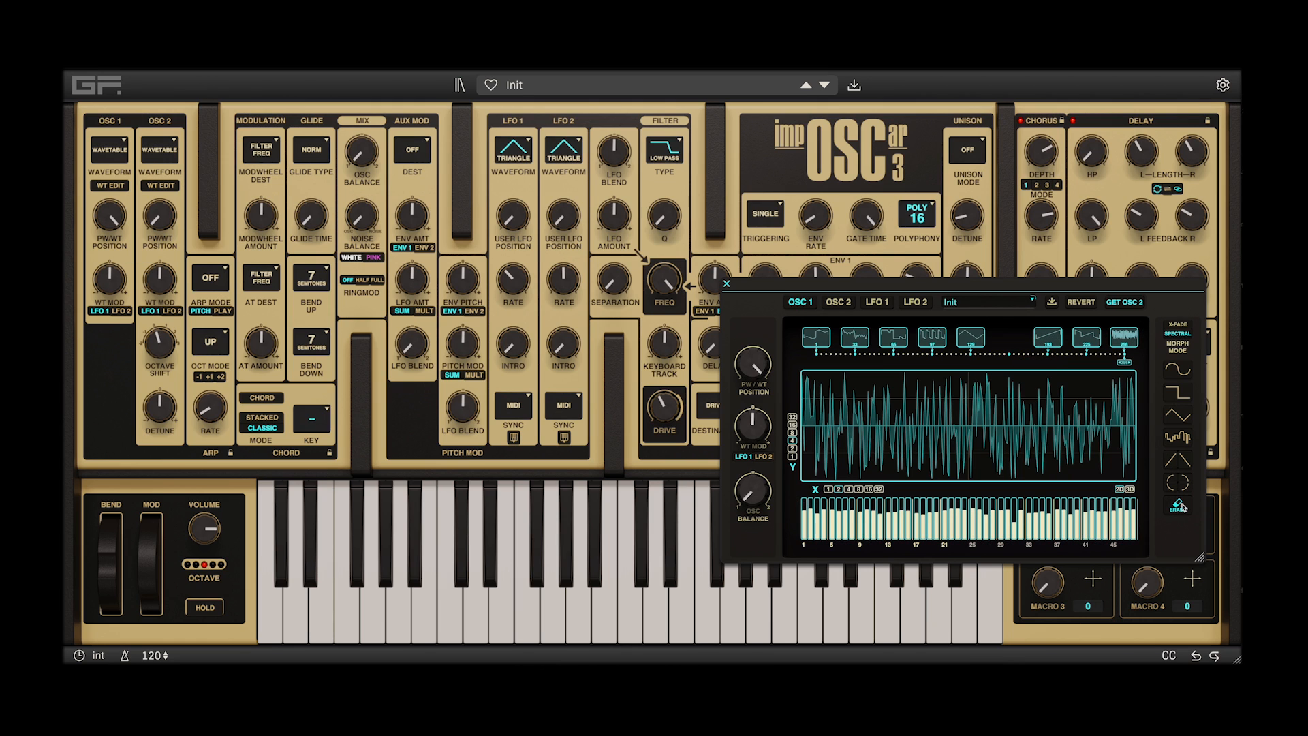
{"action": "left_click", "coordinate": [1073, 424]}
{"action": "left_click", "coordinate": [868, 386]}
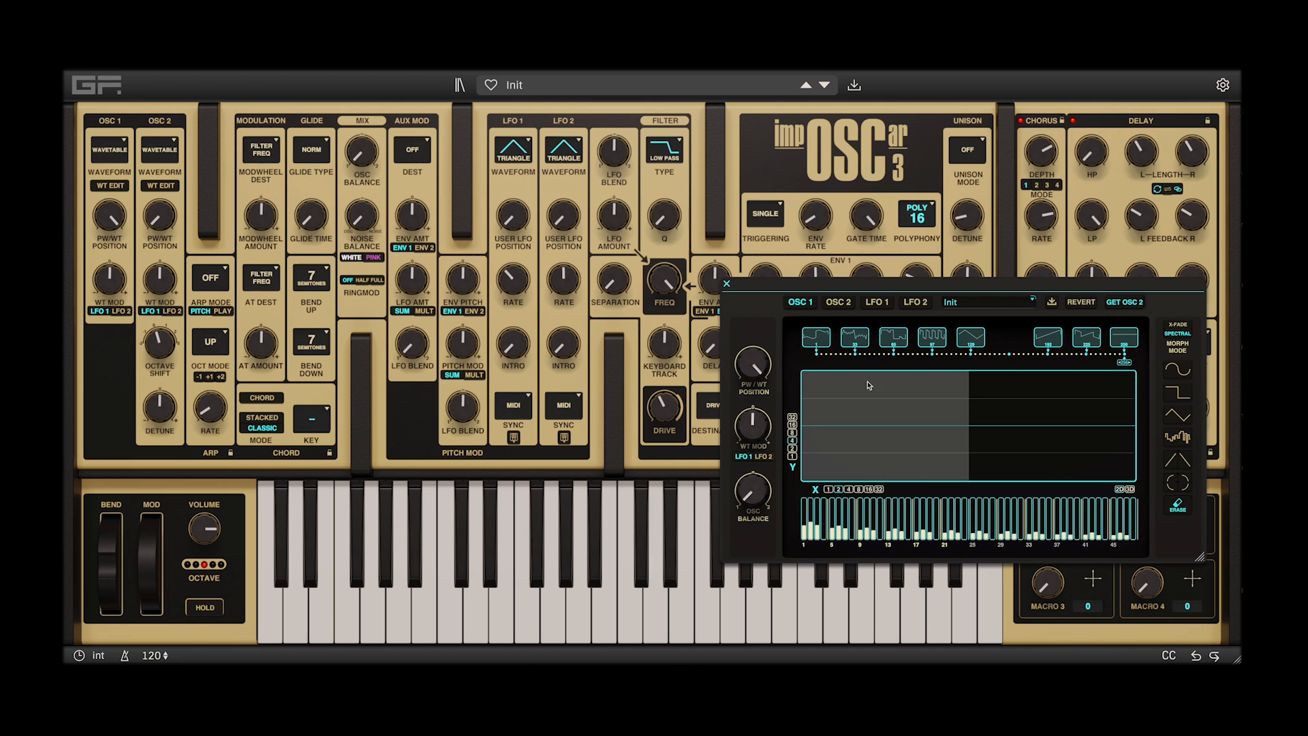
{"action": "left_click", "coordinate": [807, 335]}
{"action": "left_click", "coordinate": [855, 407]}
{"action": "left_click", "coordinate": [1015, 409]}
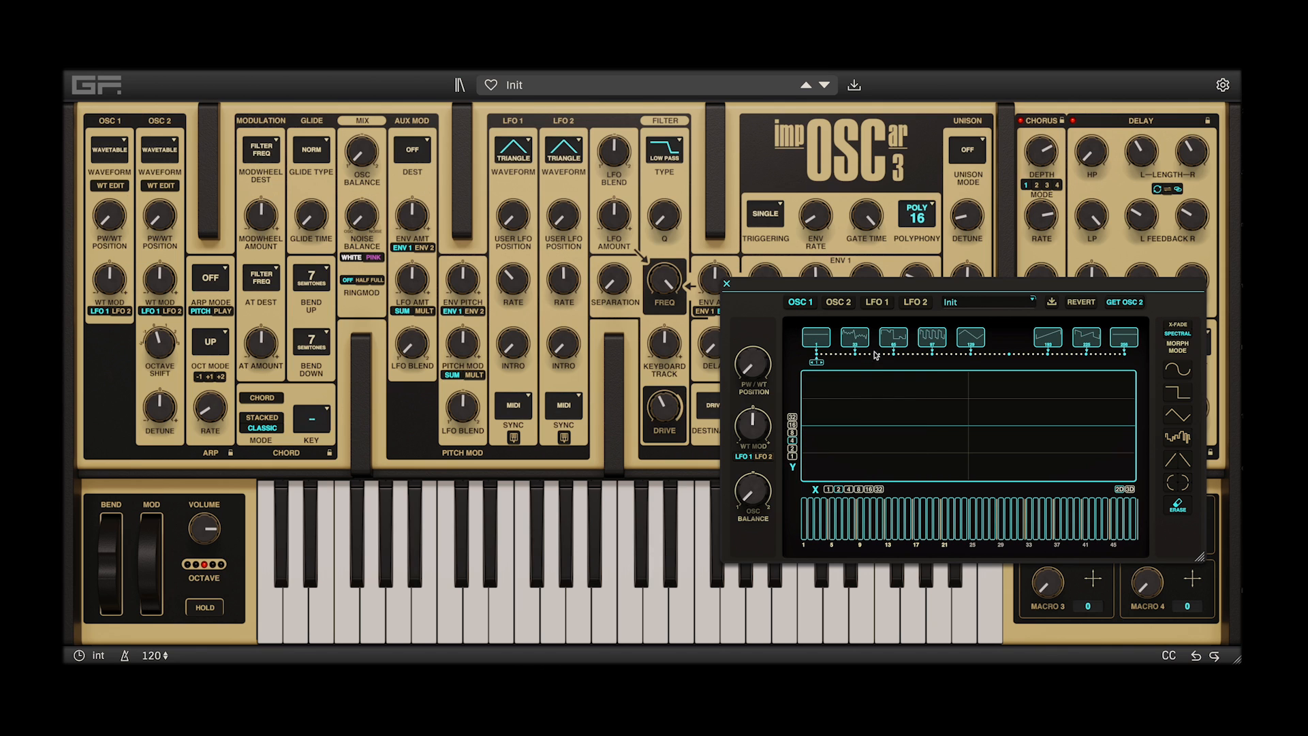
Delete the second, third and fourth waveforms from the wavetable
{"action": "left_click", "coordinate": [856, 336]}
{"action": "left_click", "coordinate": [844, 364]}
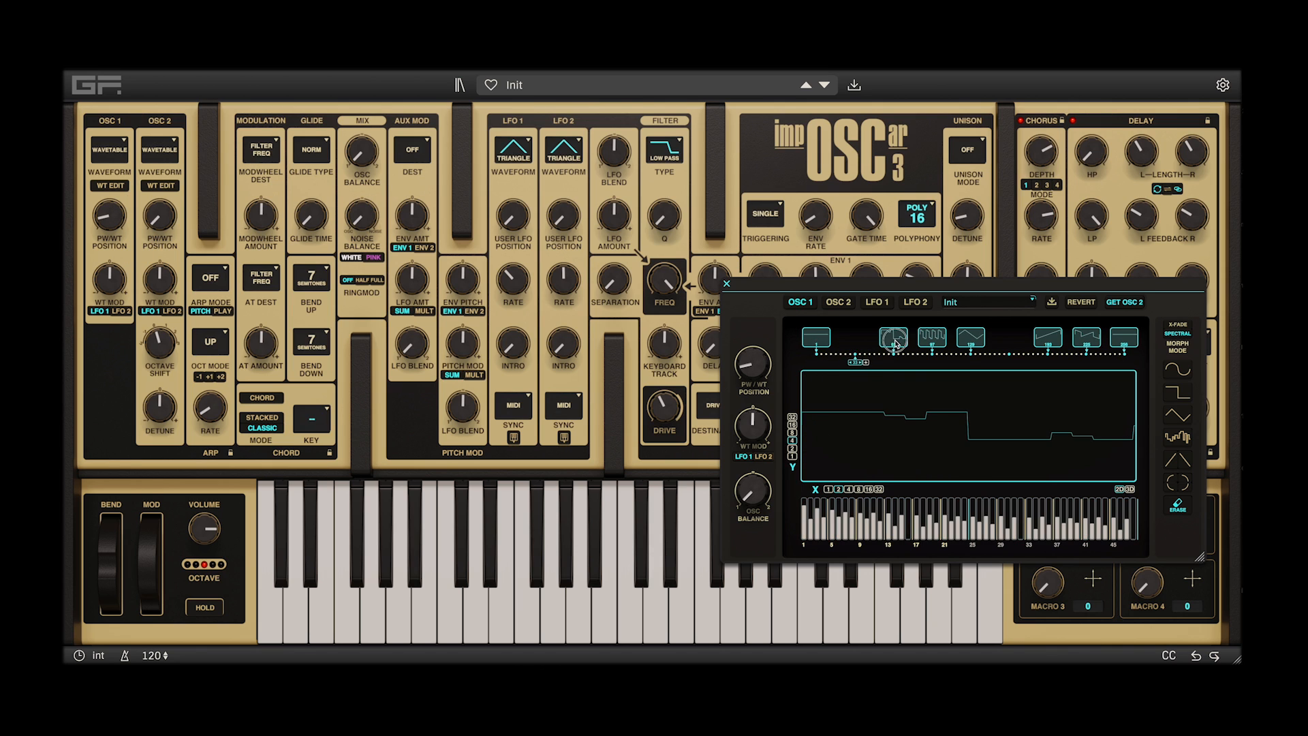
{"action": "left_click", "coordinate": [894, 337]}
{"action": "left_click", "coordinate": [889, 362]}
{"action": "left_click", "coordinate": [934, 339]}
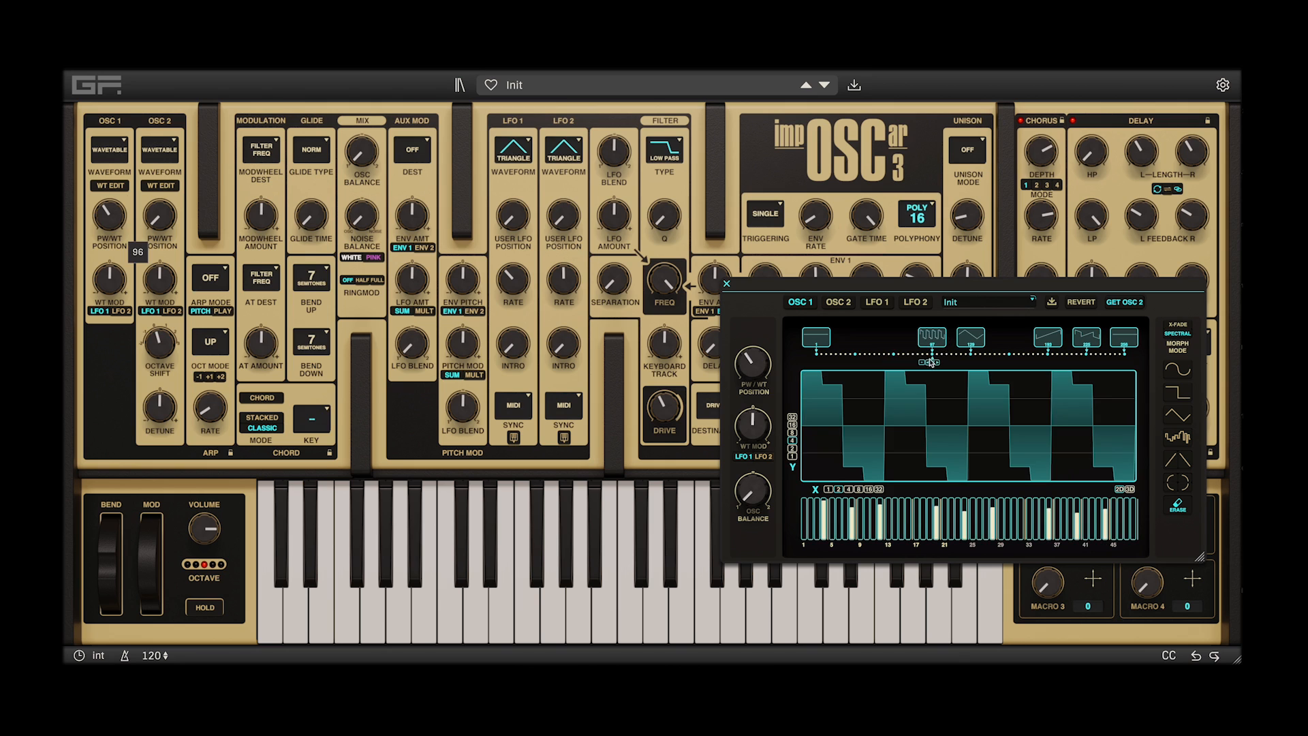
{"action": "left_click", "coordinate": [923, 363]}
Delete the waveforms at positions 128 and 192 and the one just before the wavetable's last waveform
{"action": "left_click", "coordinate": [970, 338]}
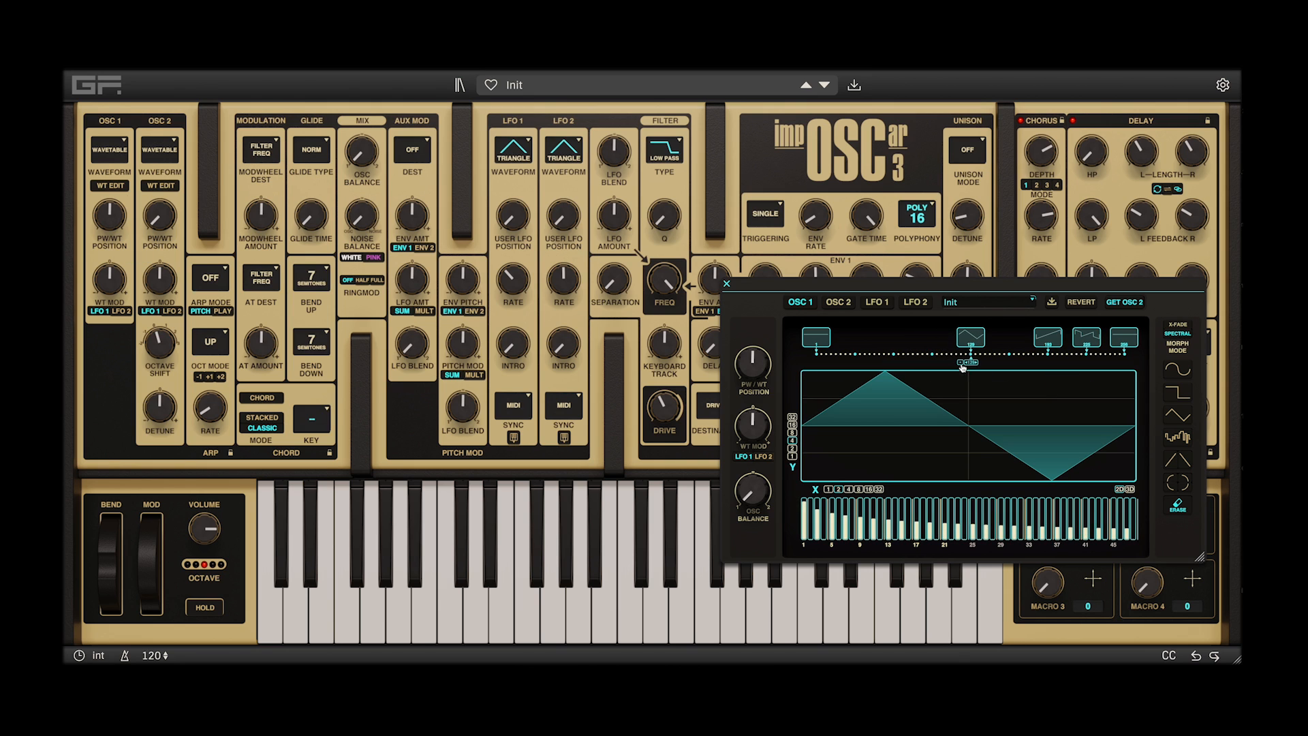
{"action": "left_click", "coordinate": [964, 364]}
{"action": "left_click", "coordinate": [1054, 339]}
{"action": "left_click", "coordinate": [1041, 363]}
{"action": "left_click", "coordinate": [1039, 364]}
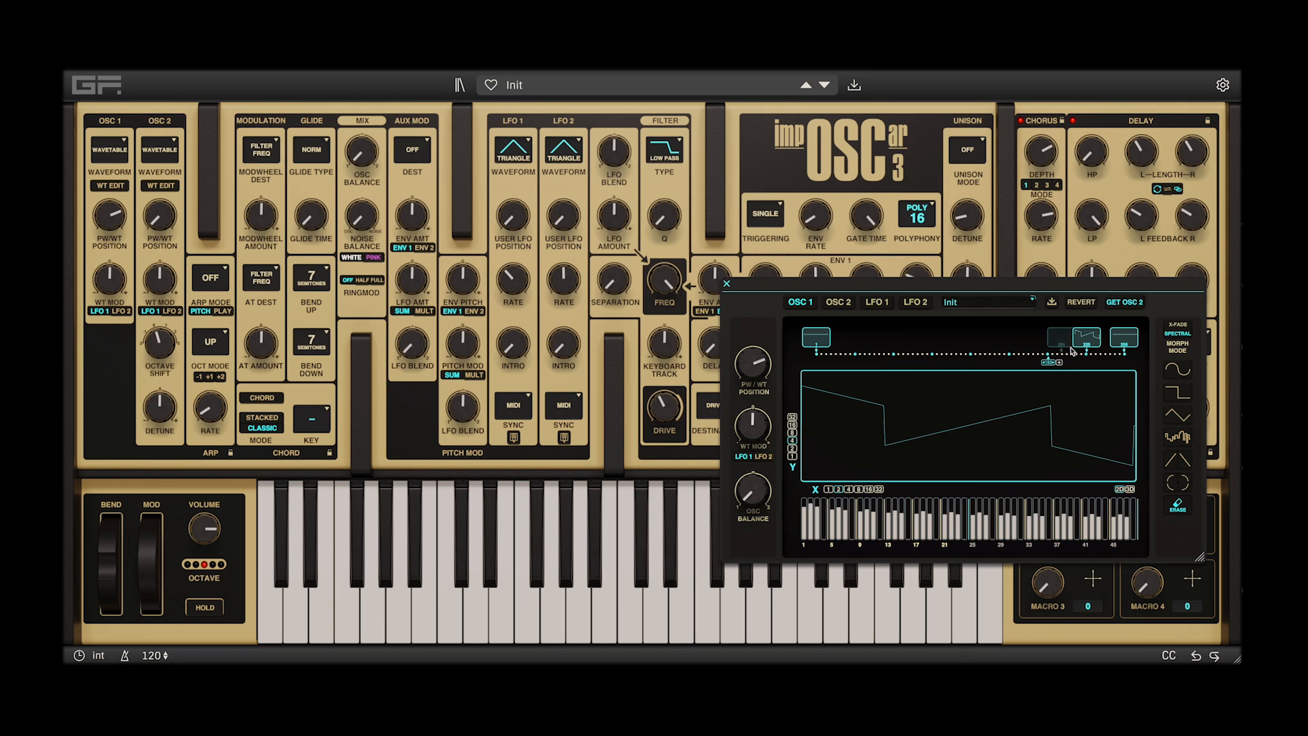
{"action": "left_click", "coordinate": [1083, 340]}
{"action": "left_click", "coordinate": [1076, 363]}
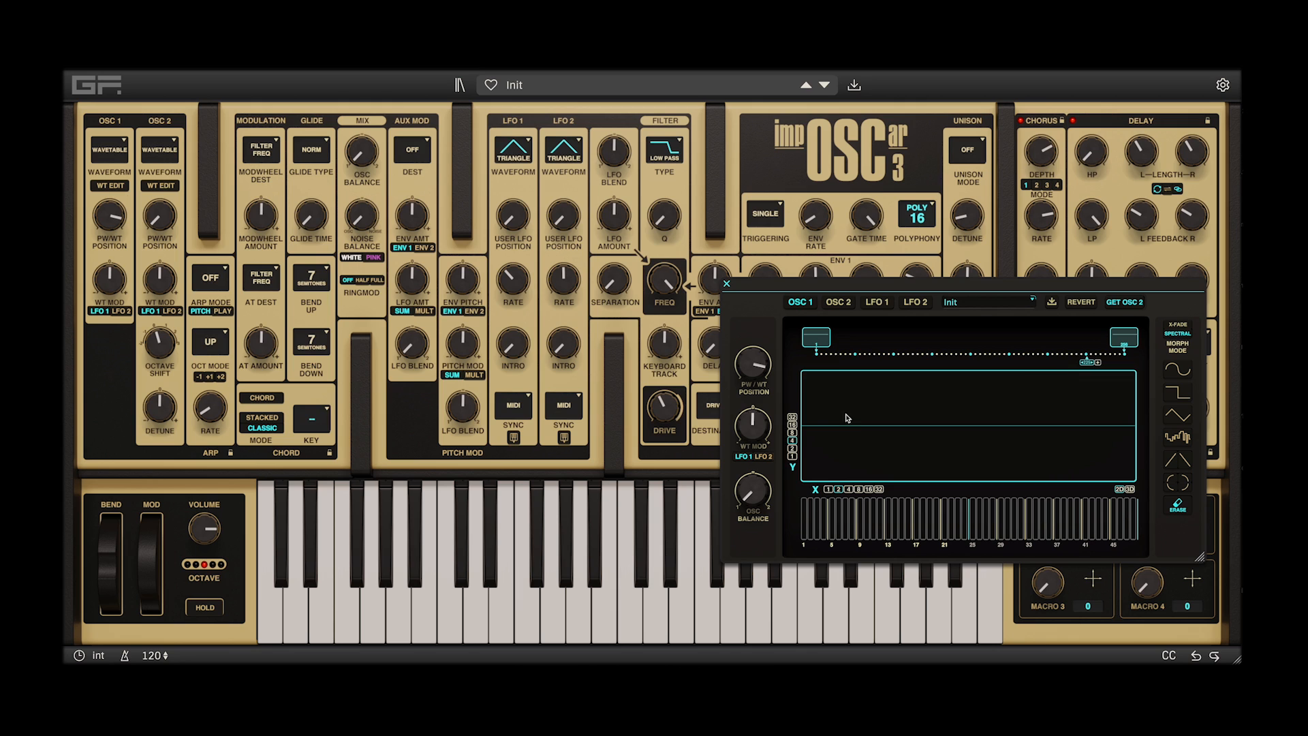
Fill the wavetable's first waveform with a full-width sine and its last waveform with the random shape
{"action": "left_click", "coordinate": [814, 341]}
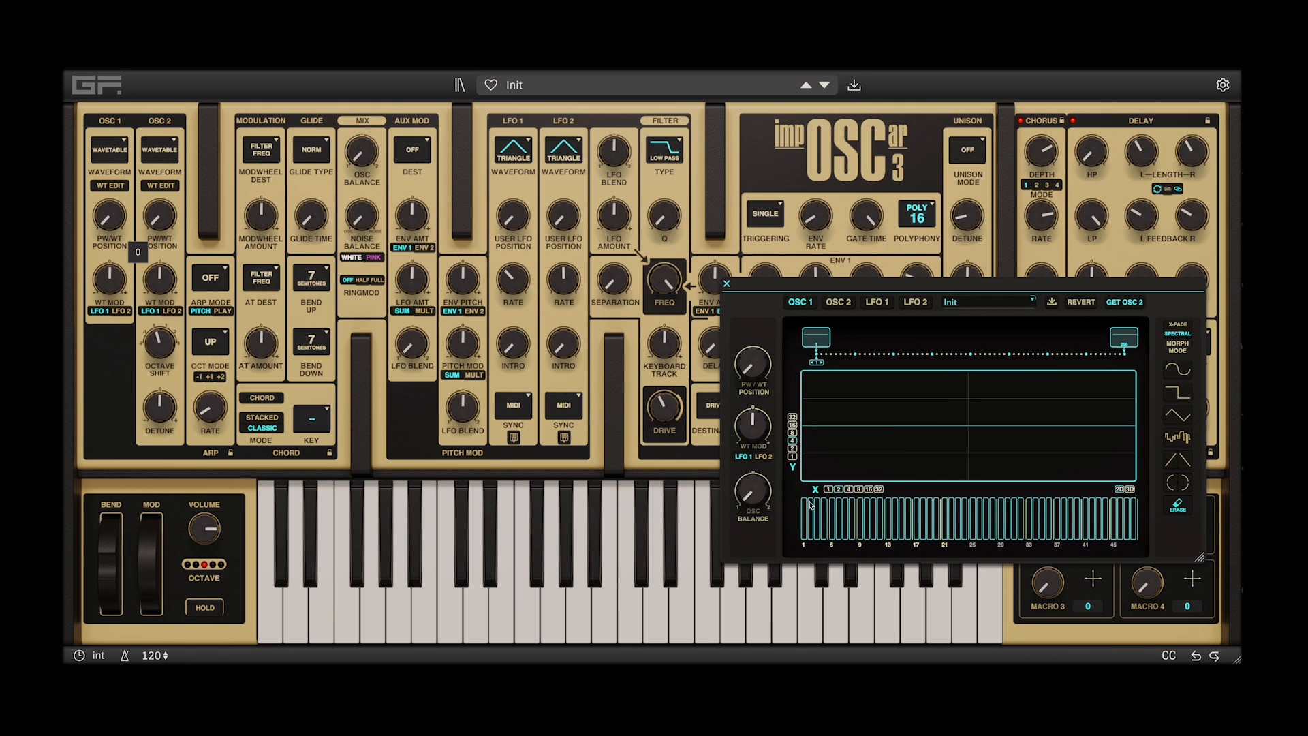
{"action": "left_click", "coordinate": [1177, 369]}
{"action": "left_click", "coordinate": [827, 463]}
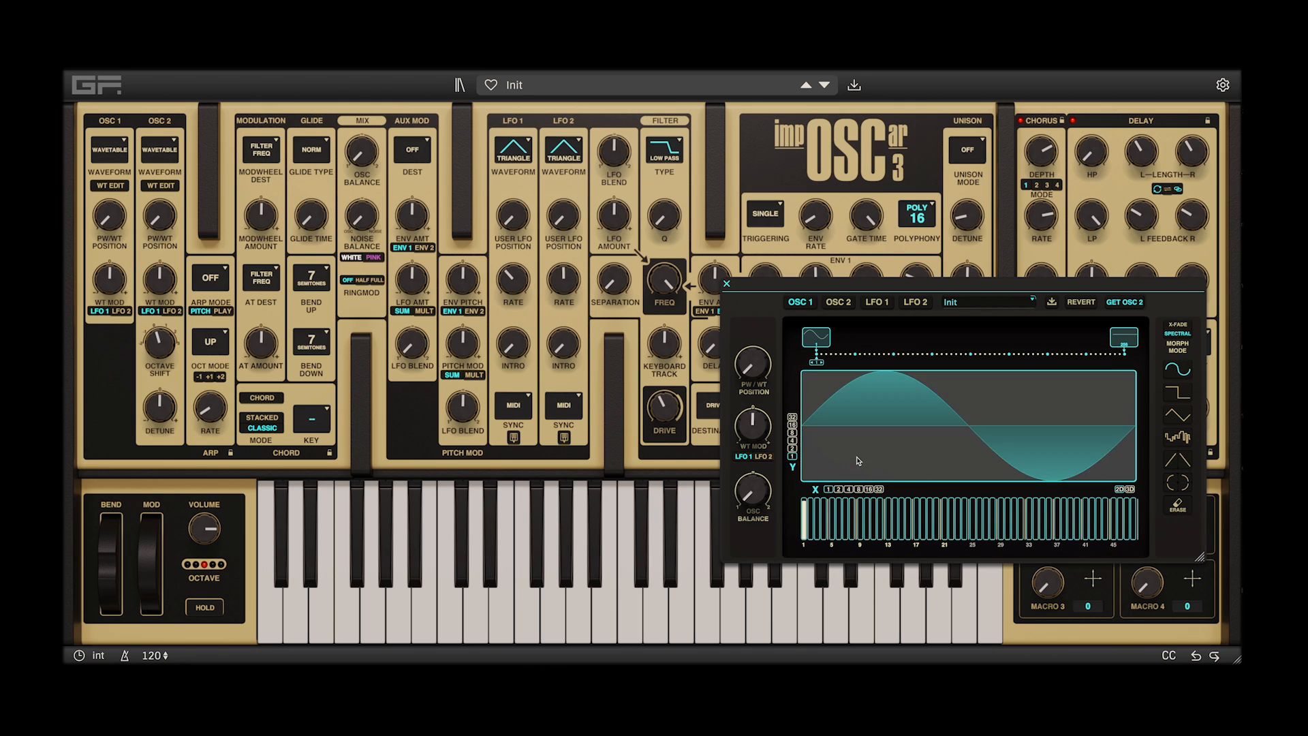
{"action": "left_click", "coordinate": [1129, 340]}
{"action": "left_click", "coordinate": [1177, 437]}
{"action": "left_click", "coordinate": [978, 452]}
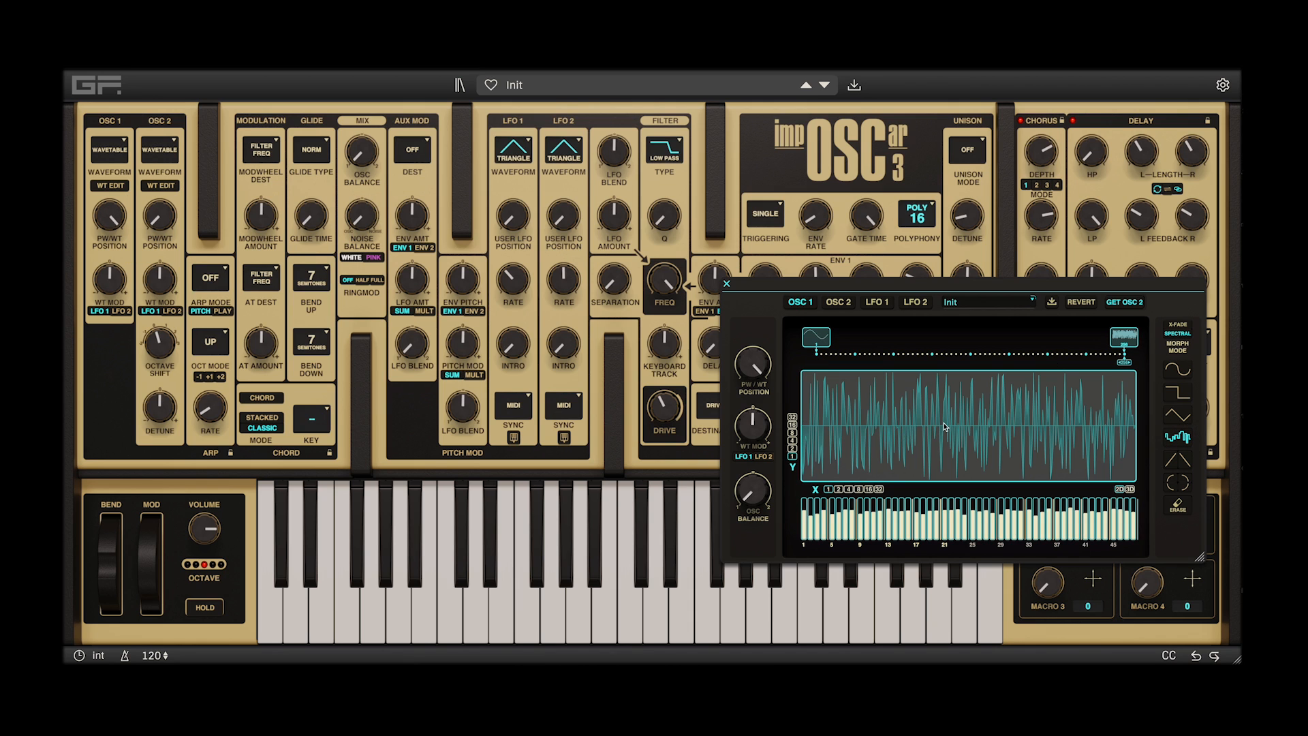
Switch the morph mode to X-Fade and sweep the wavetable position between the sine and random waveforms, ending near the middle
{"action": "mouse_move", "coordinate": [1128, 366]}
{"action": "left_mouse_down"}
{"action": "mouse_move", "coordinate": [806, 363]}
{"action": "mouse_move", "coordinate": [1124, 356]}
{"action": "left_mouse_up"}
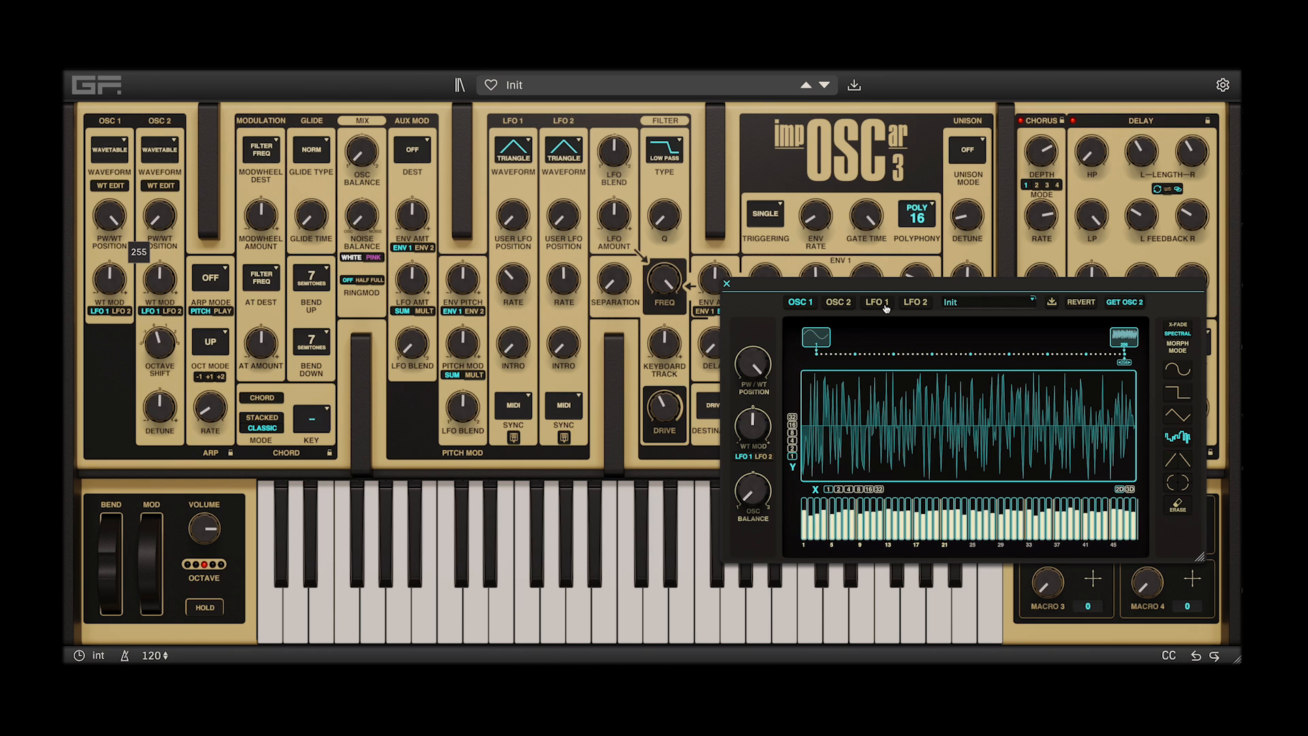
{"action": "left_click", "coordinate": [1186, 331]}
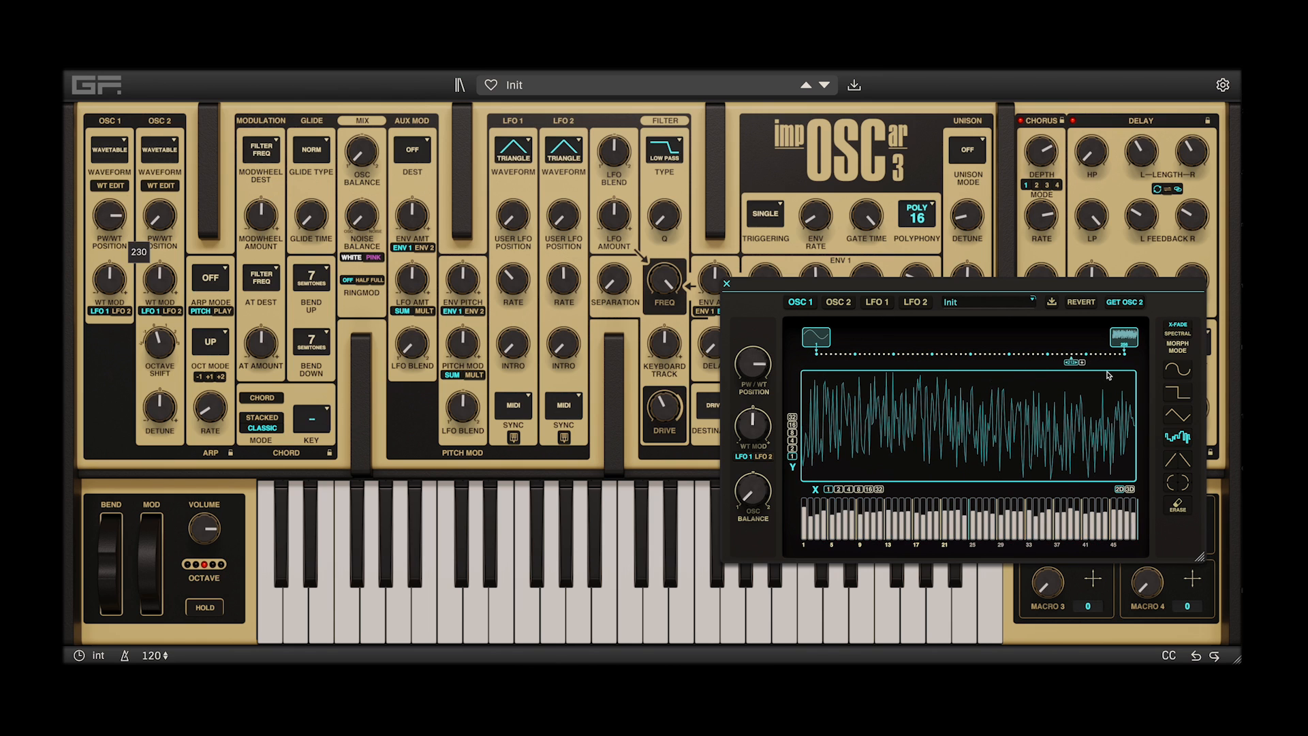
{"action": "mouse_move", "coordinate": [1011, 359]}
{"action": "left_mouse_down"}
{"action": "mouse_move", "coordinate": [793, 363]}
{"action": "mouse_move", "coordinate": [1172, 370]}
{"action": "left_mouse_up"}
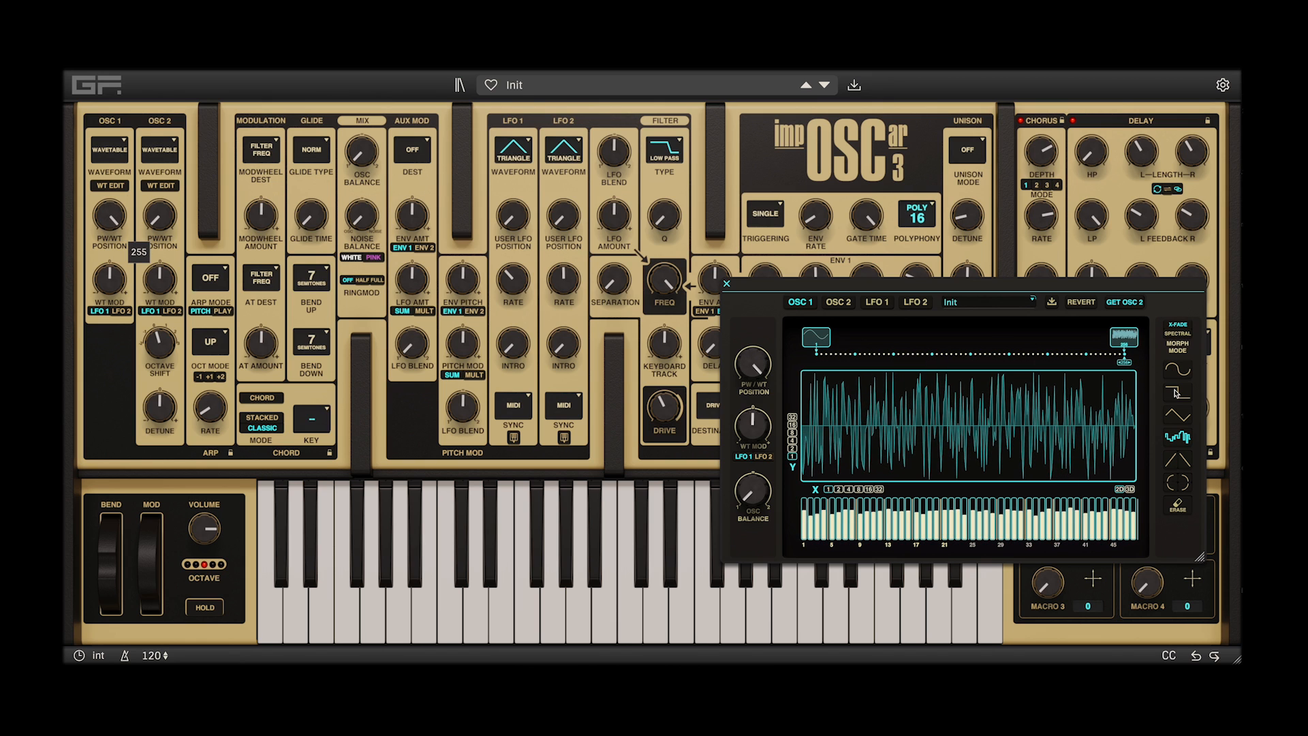
{"action": "left_click_drag", "start_coordinate": [1124, 361], "coordinate": [968, 368]}
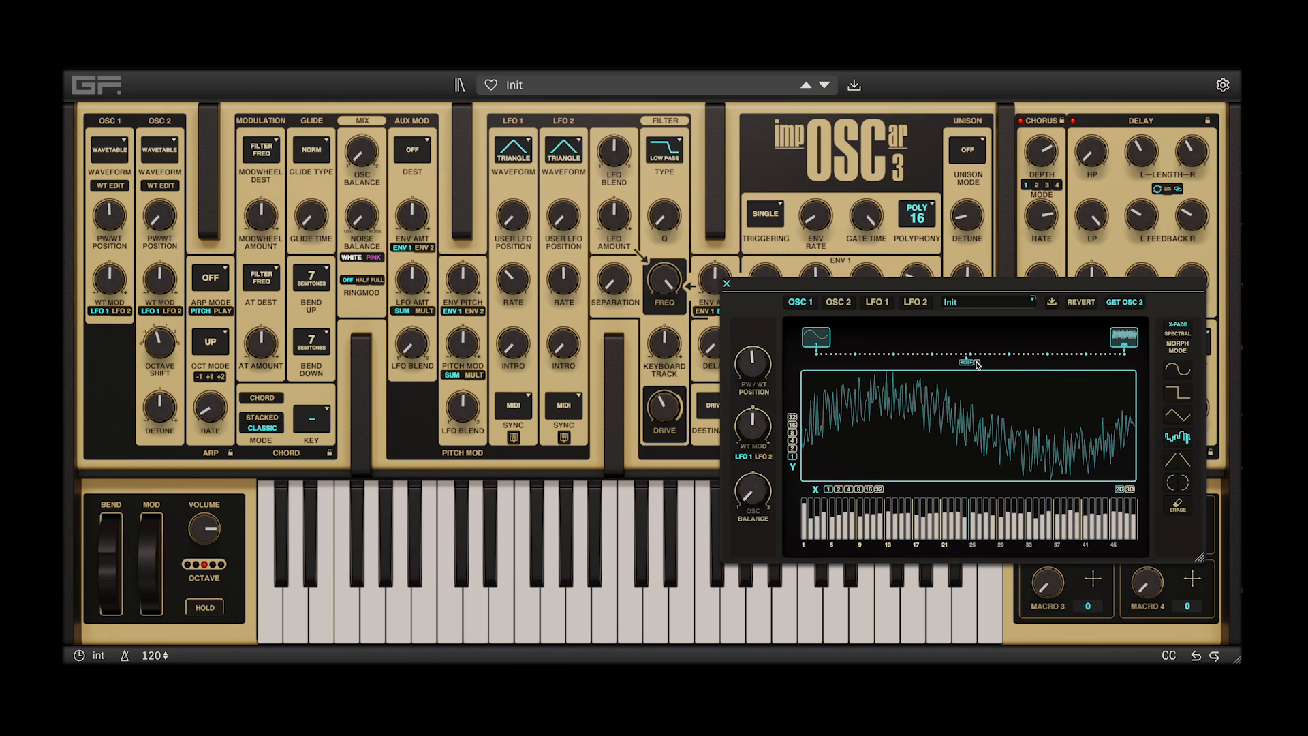
Add waveforms near the middle of the wavetable and at position 165, and reselect the middle one
{"action": "left_click", "coordinate": [976, 362]}
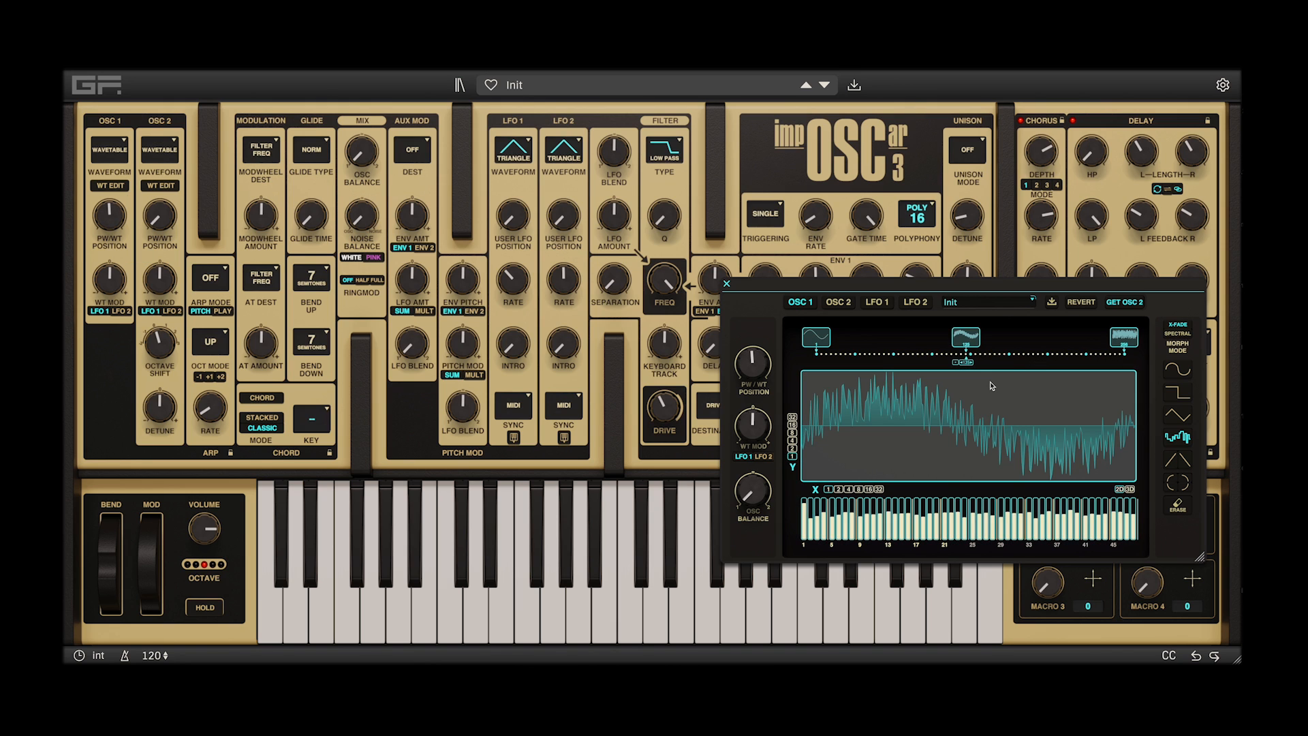
{"action": "left_click", "coordinate": [1020, 347]}
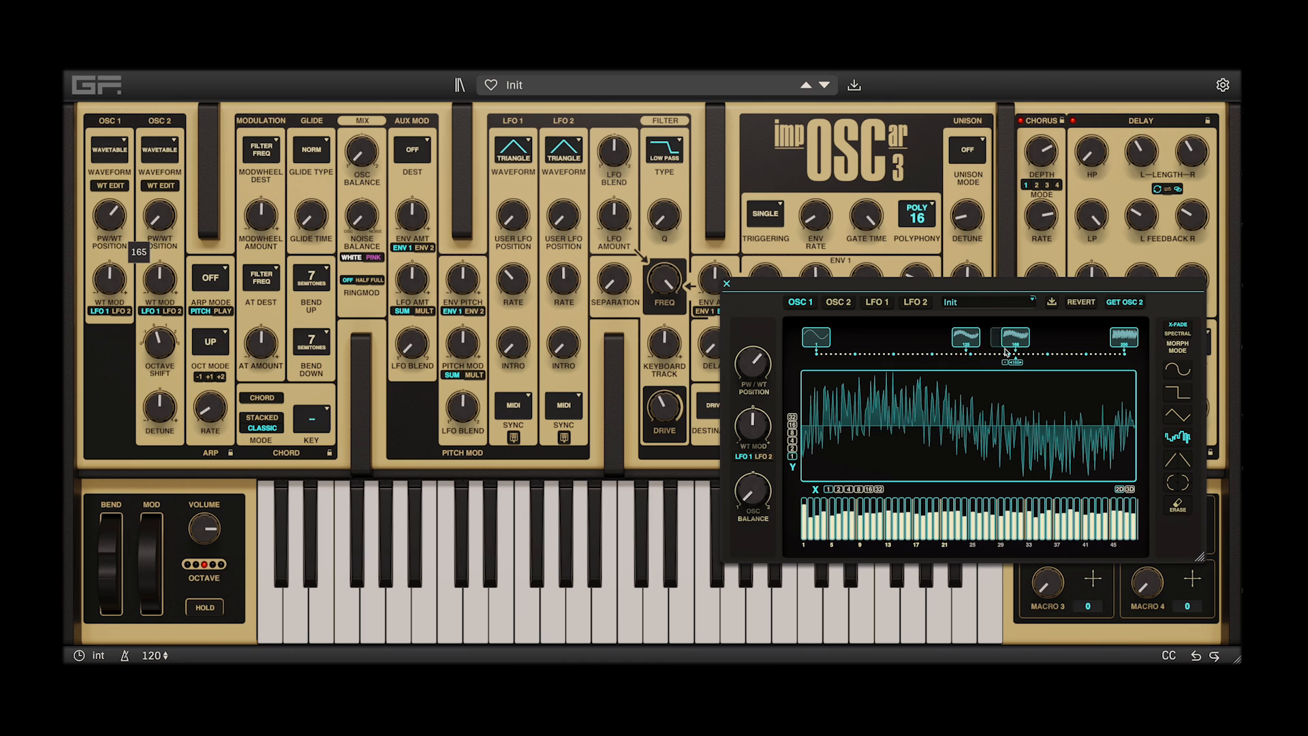
{"action": "left_click", "coordinate": [969, 342]}
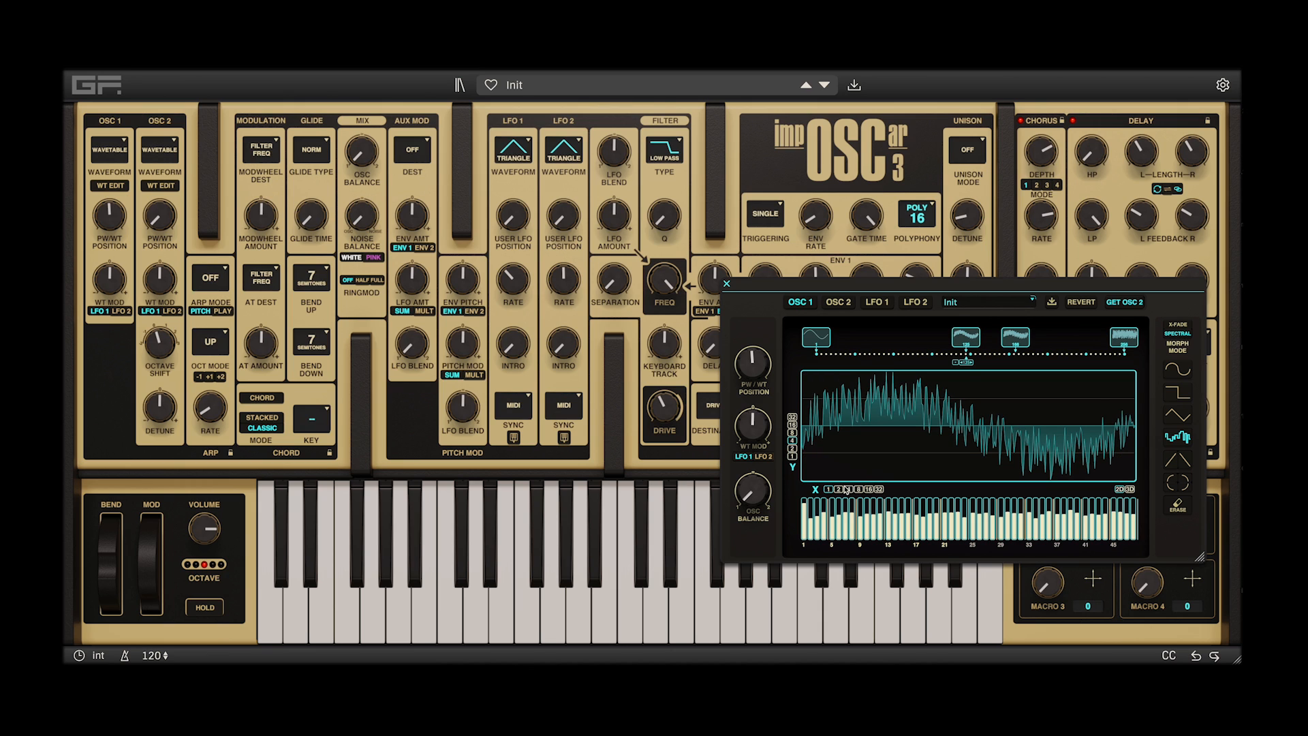
Replace the middle waveform's contents with square blocks at varying heights across the grid, above and below the centre line
{"action": "left_click", "coordinate": [1177, 393]}
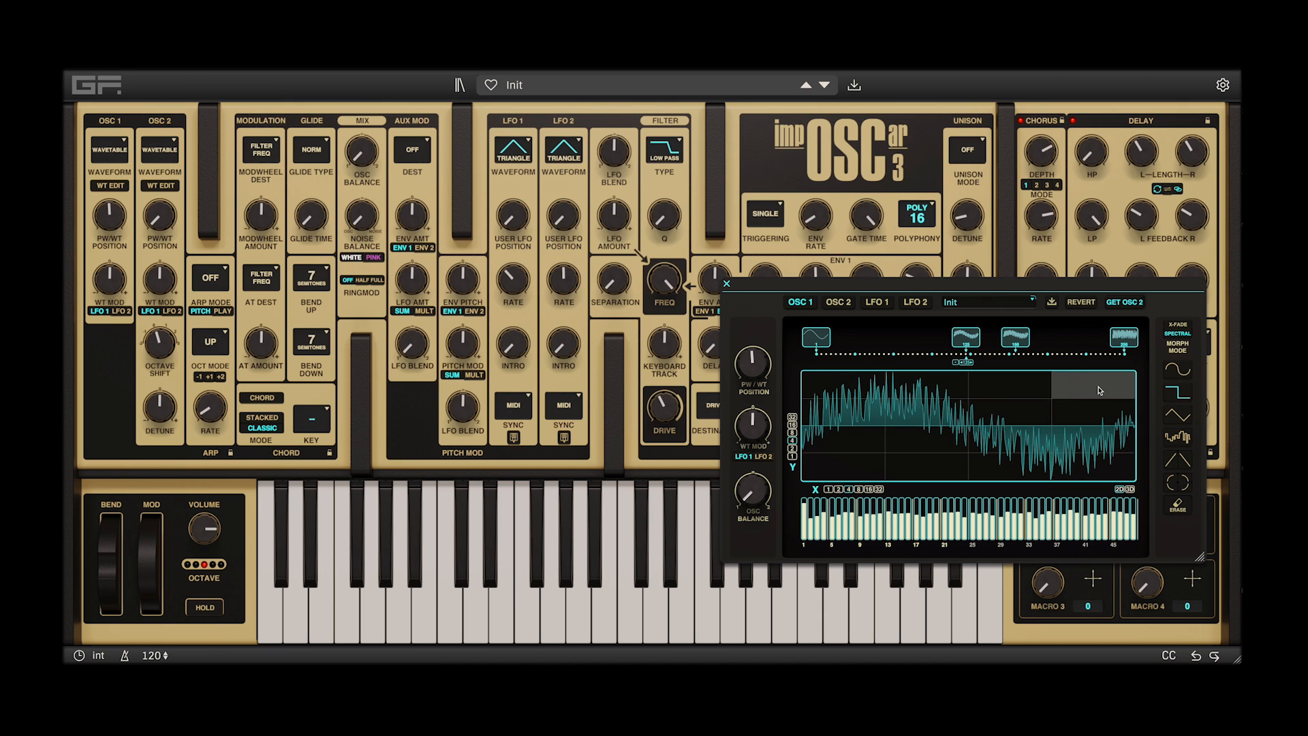
{"action": "left_click", "coordinate": [1065, 394]}
{"action": "left_click", "coordinate": [999, 421]}
{"action": "left_click", "coordinate": [931, 440]}
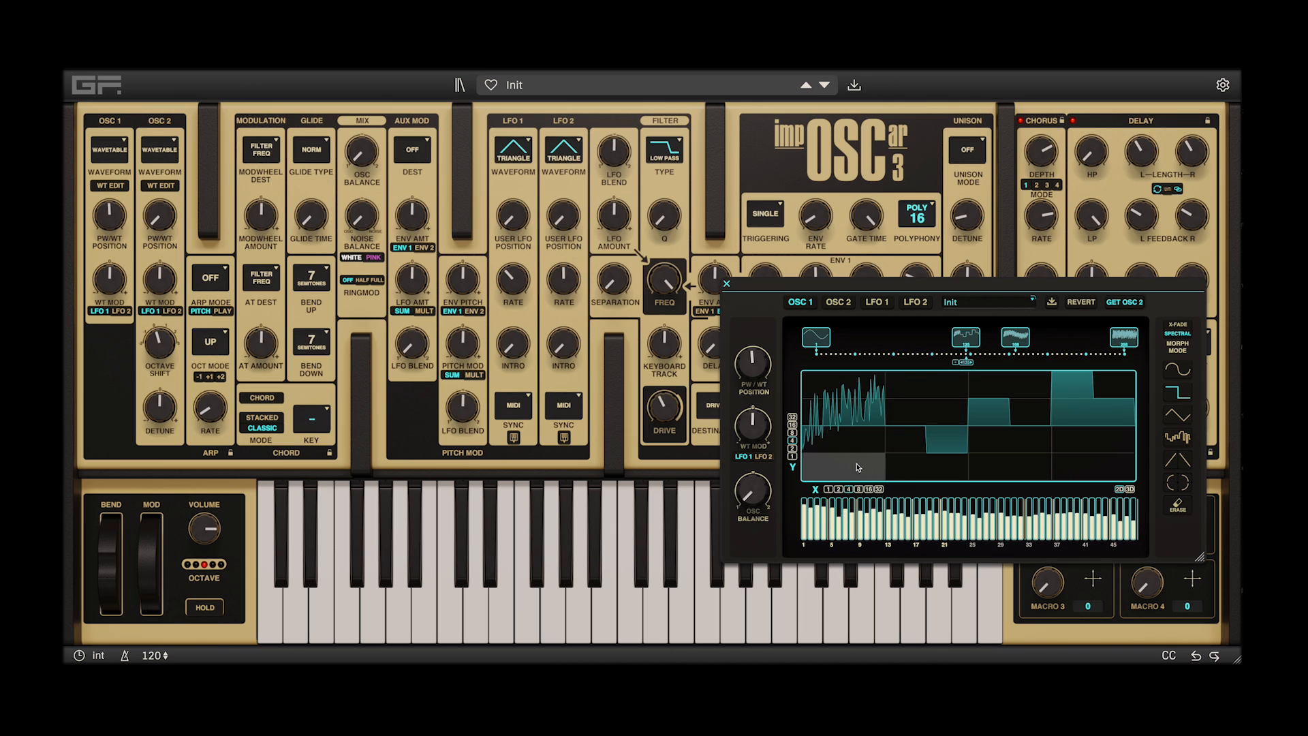
{"action": "left_click", "coordinate": [858, 465]}
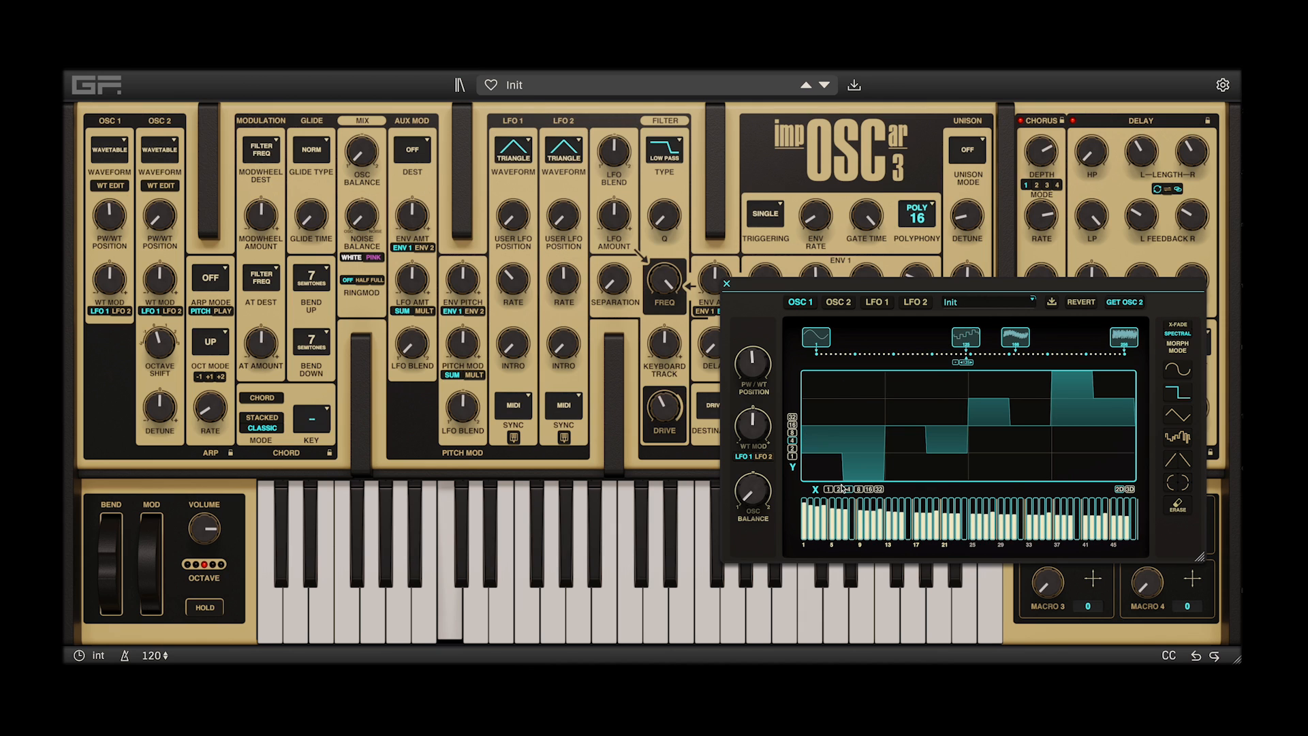
{"action": "left_click", "coordinate": [954, 381]}
{"action": "left_click", "coordinate": [1000, 444]}
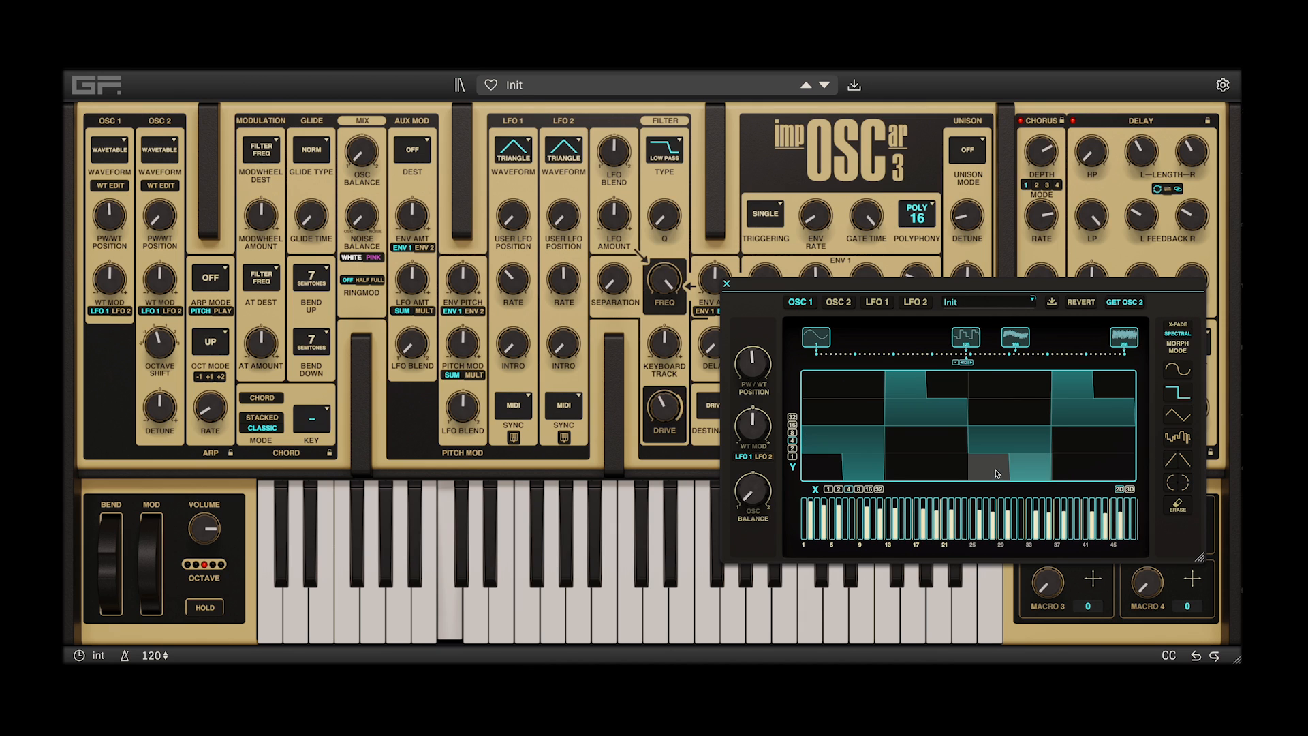
Place triangle shapes over the first and last sections of the middle waveform
{"action": "left_click", "coordinate": [1179, 417]}
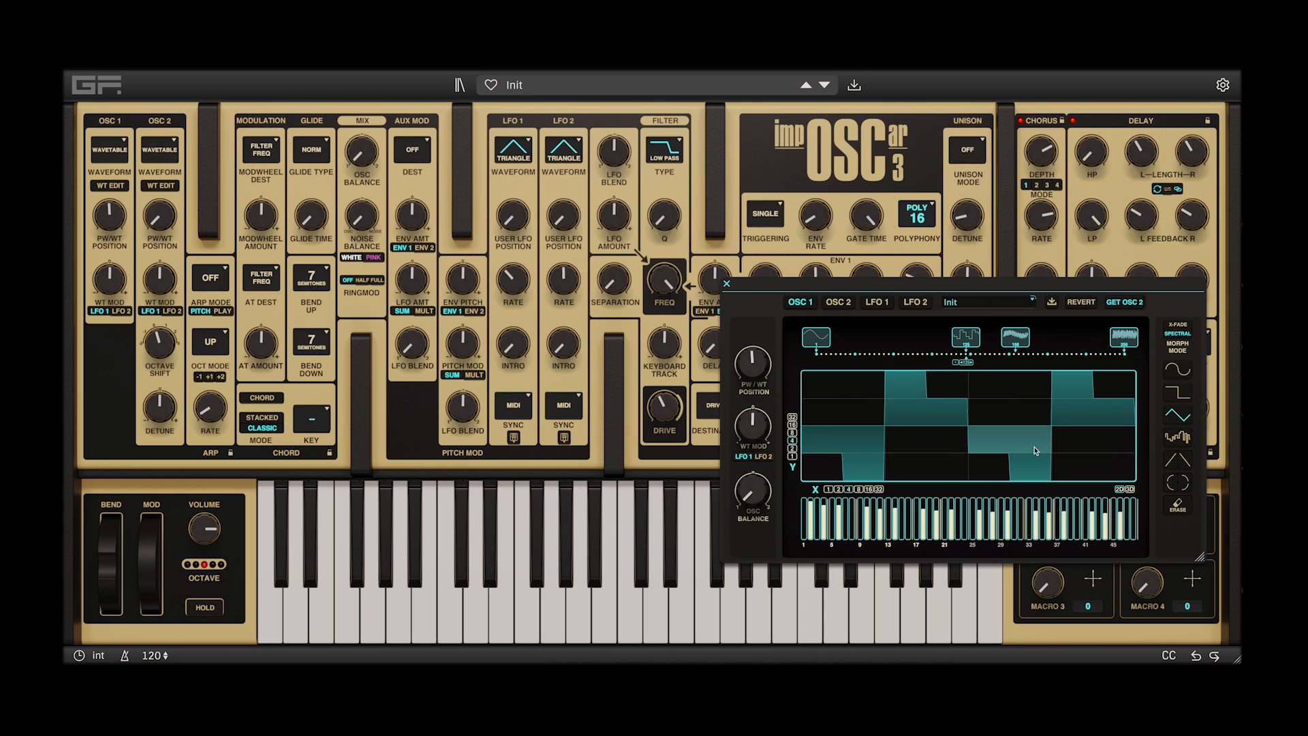
{"action": "left_click", "coordinate": [1087, 427]}
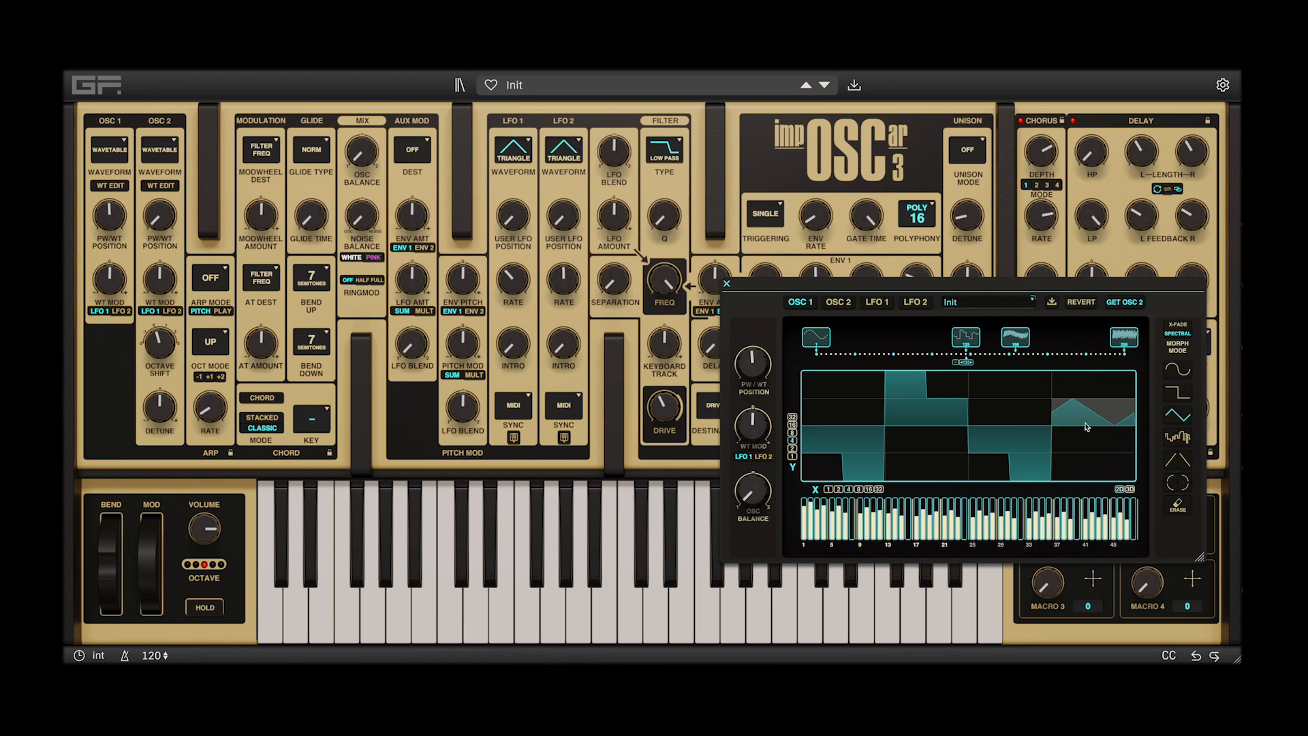
{"action": "left_click", "coordinate": [850, 436]}
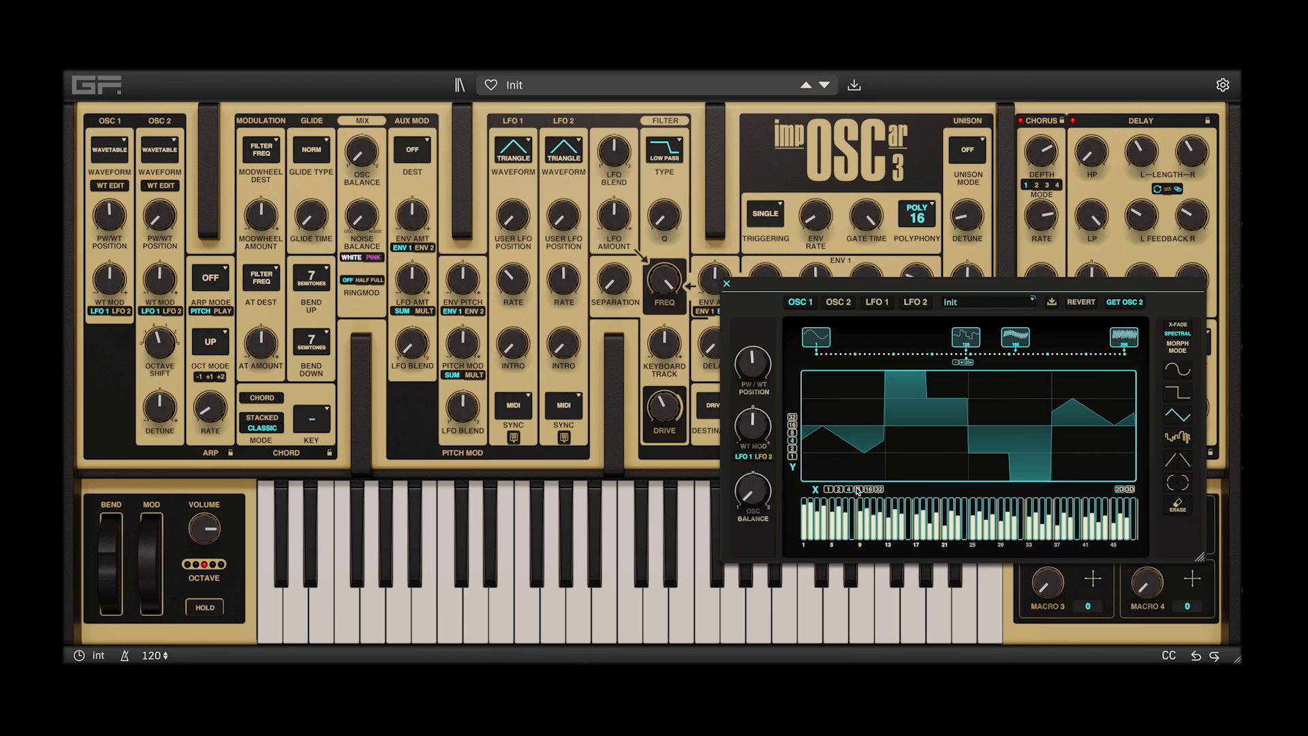
Fill the middle waveform's eight grid columns with descending ramps on a finer vertical grid, and reshape its lower harmonics
{"action": "left_click", "coordinate": [792, 434]}
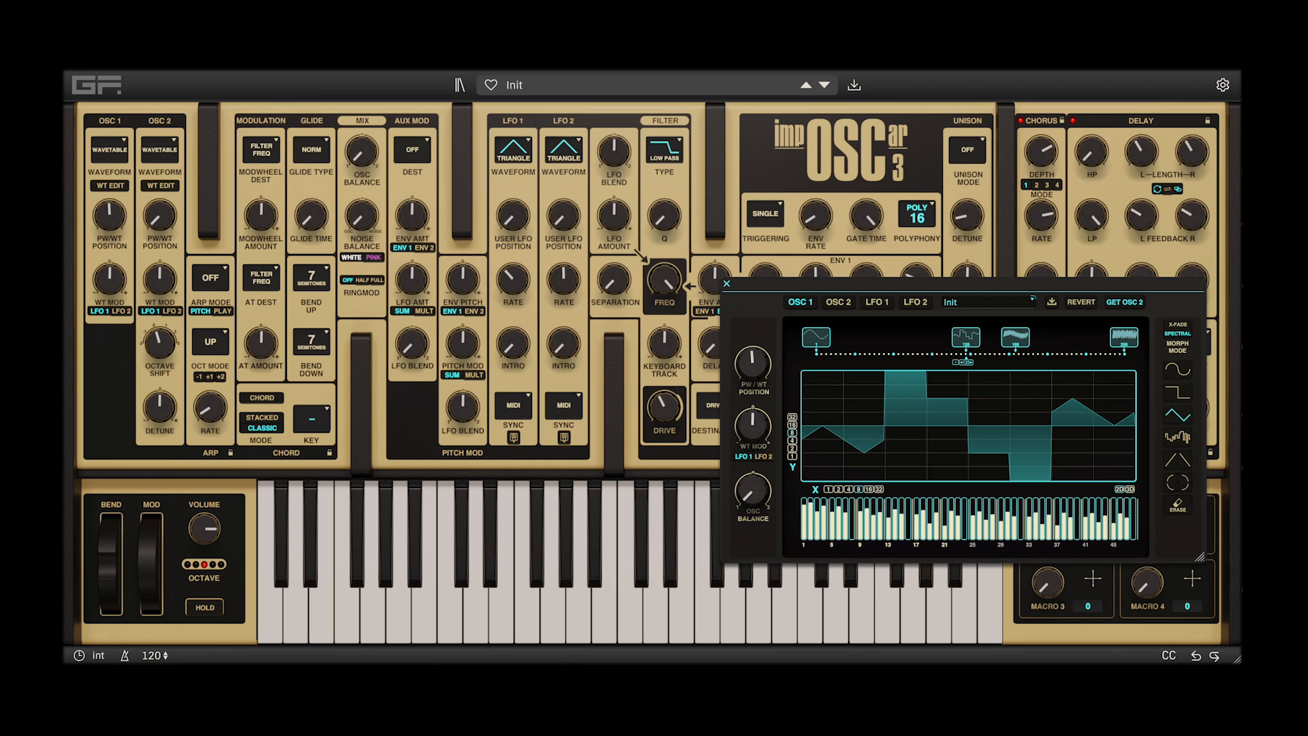
{"action": "left_click", "coordinate": [1113, 469]}
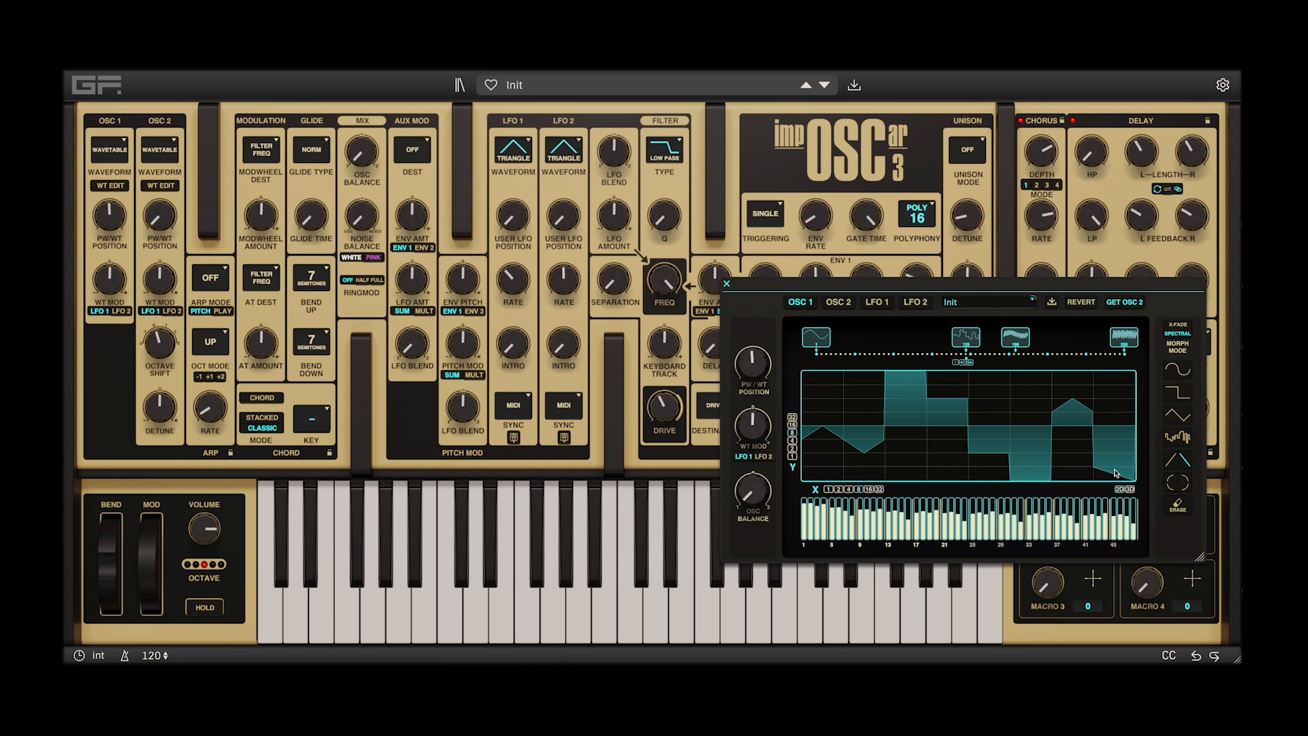
{"action": "left_click", "coordinate": [1066, 378]}
{"action": "left_click", "coordinate": [1033, 456]}
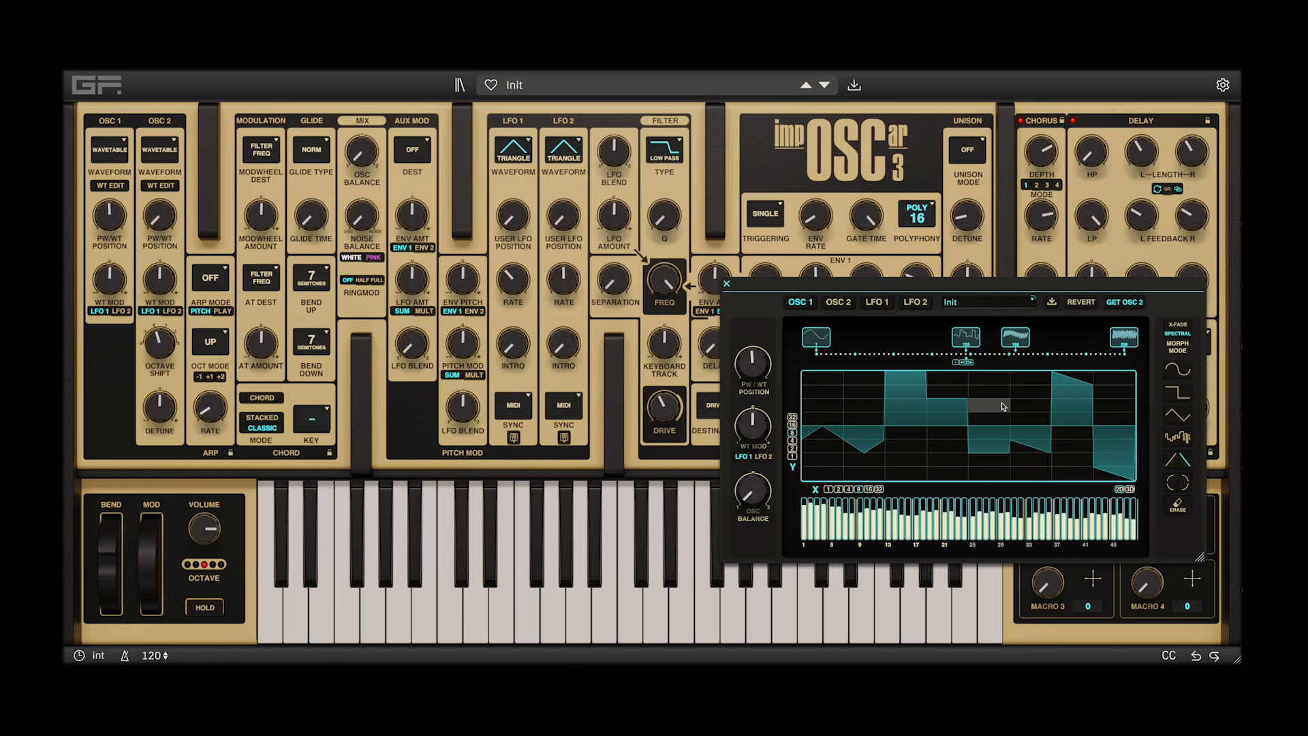
{"action": "left_click", "coordinate": [989, 405]}
{"action": "left_click", "coordinate": [945, 438]}
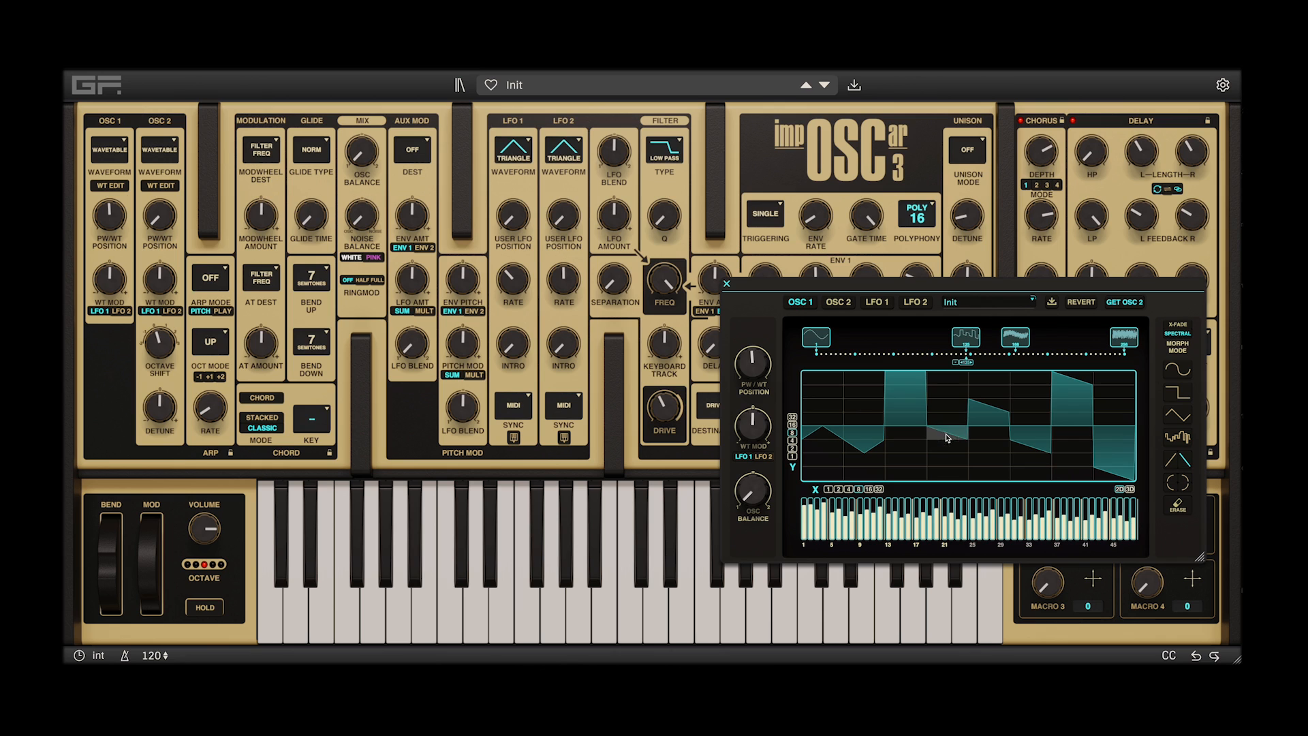
{"action": "left_click", "coordinate": [906, 434]}
{"action": "left_click", "coordinate": [857, 460]}
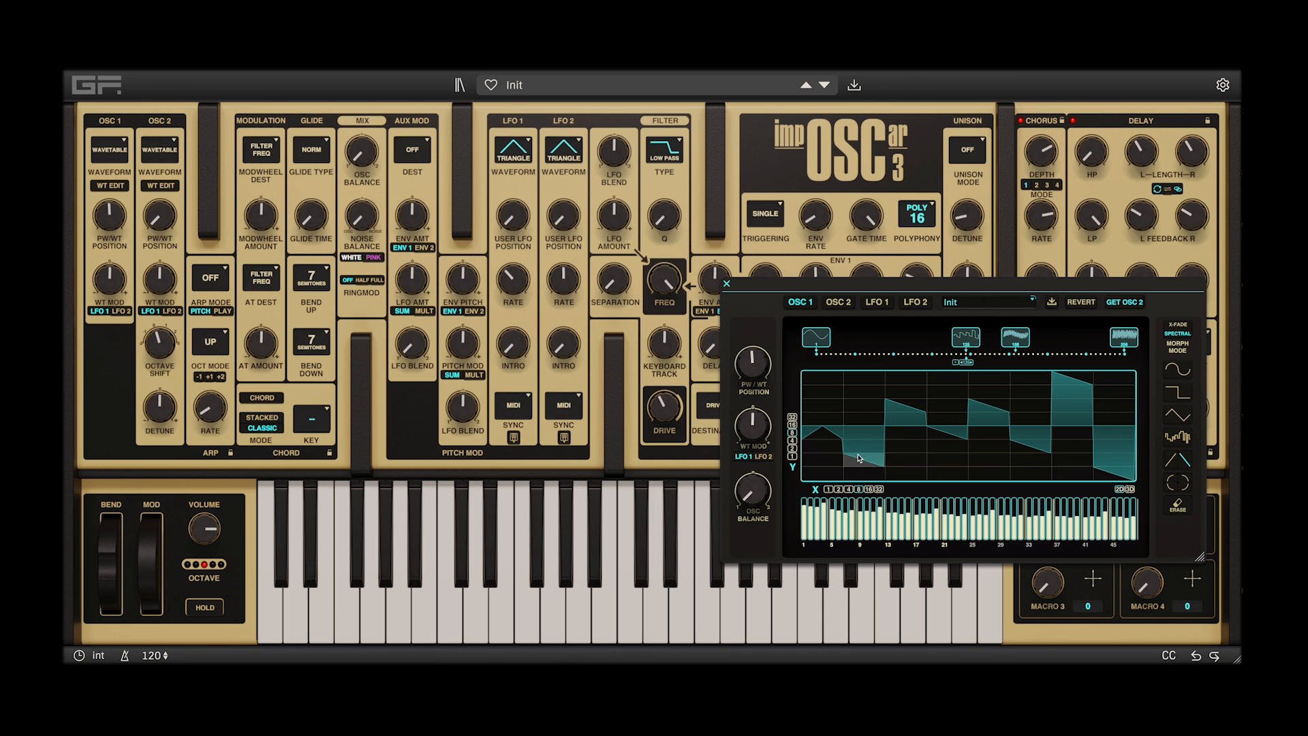
{"action": "left_click", "coordinate": [820, 379]}
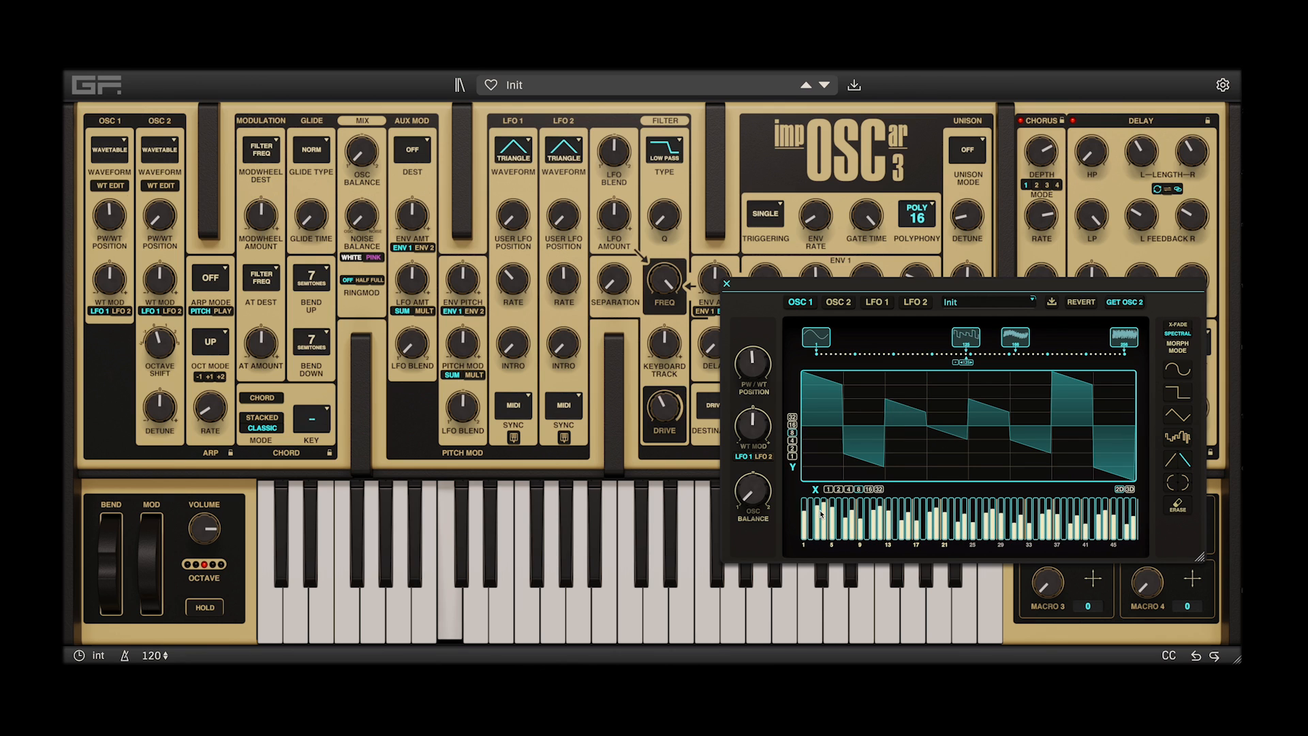
{"action": "mouse_move", "coordinate": [817, 508]}
{"action": "left_mouse_down"}
{"action": "mouse_move", "coordinate": [806, 507]}
{"action": "mouse_move", "coordinate": [846, 510]}
{"action": "left_mouse_up"}
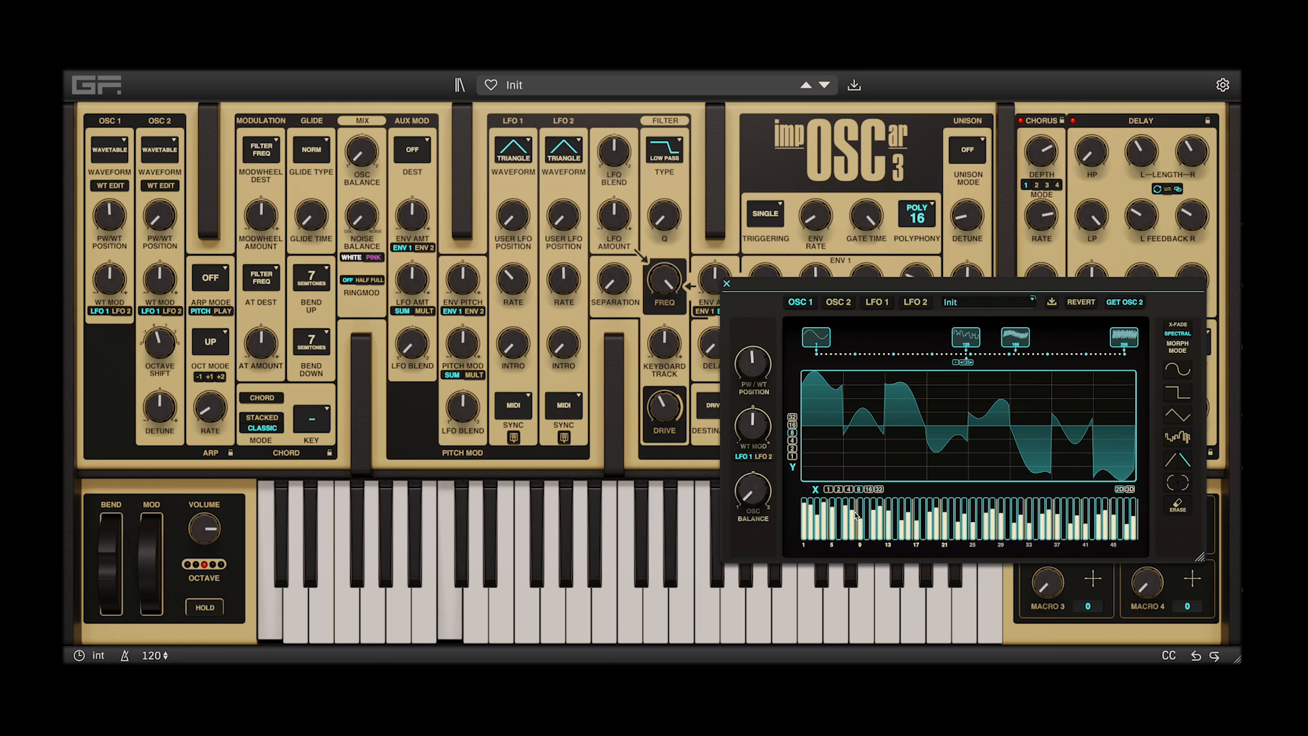
Replace the waveform at position 165 with a new one slightly further along the wavetable
{"action": "left_click", "coordinate": [1008, 360]}
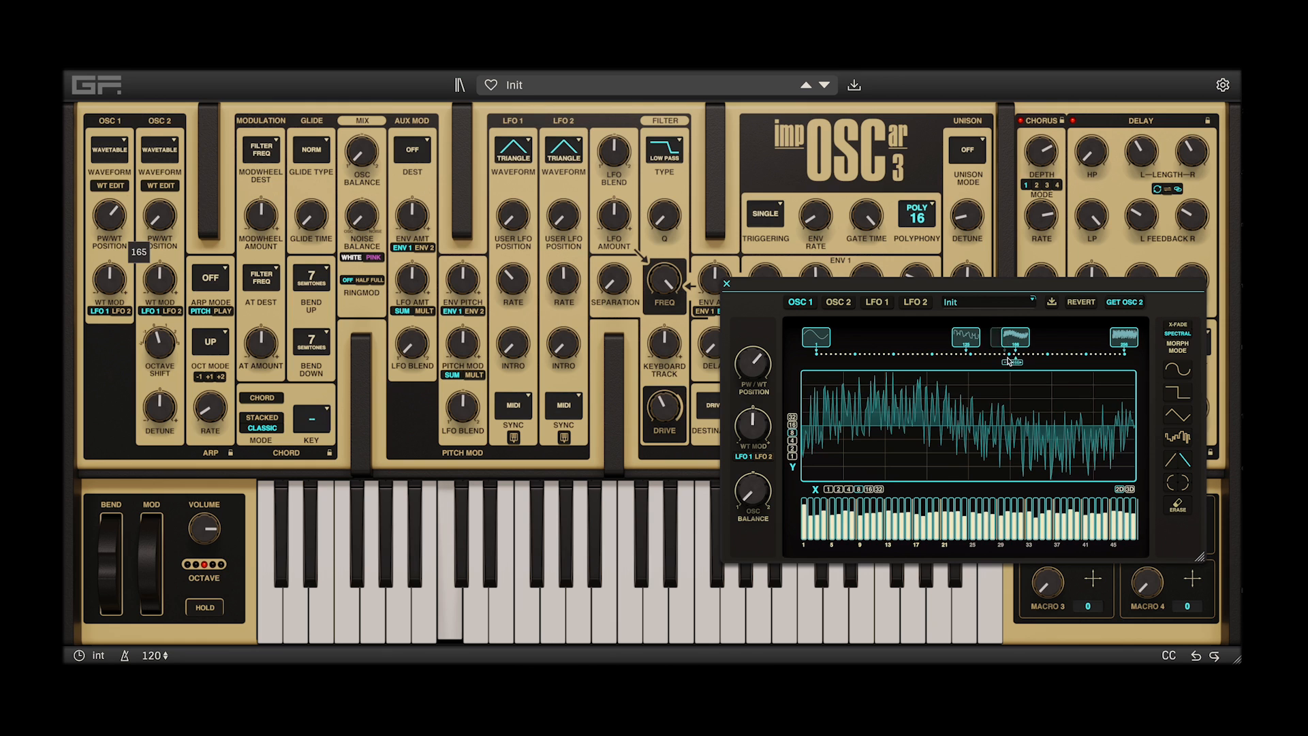
{"action": "left_click", "coordinate": [1006, 362]}
{"action": "left_click", "coordinate": [960, 340]}
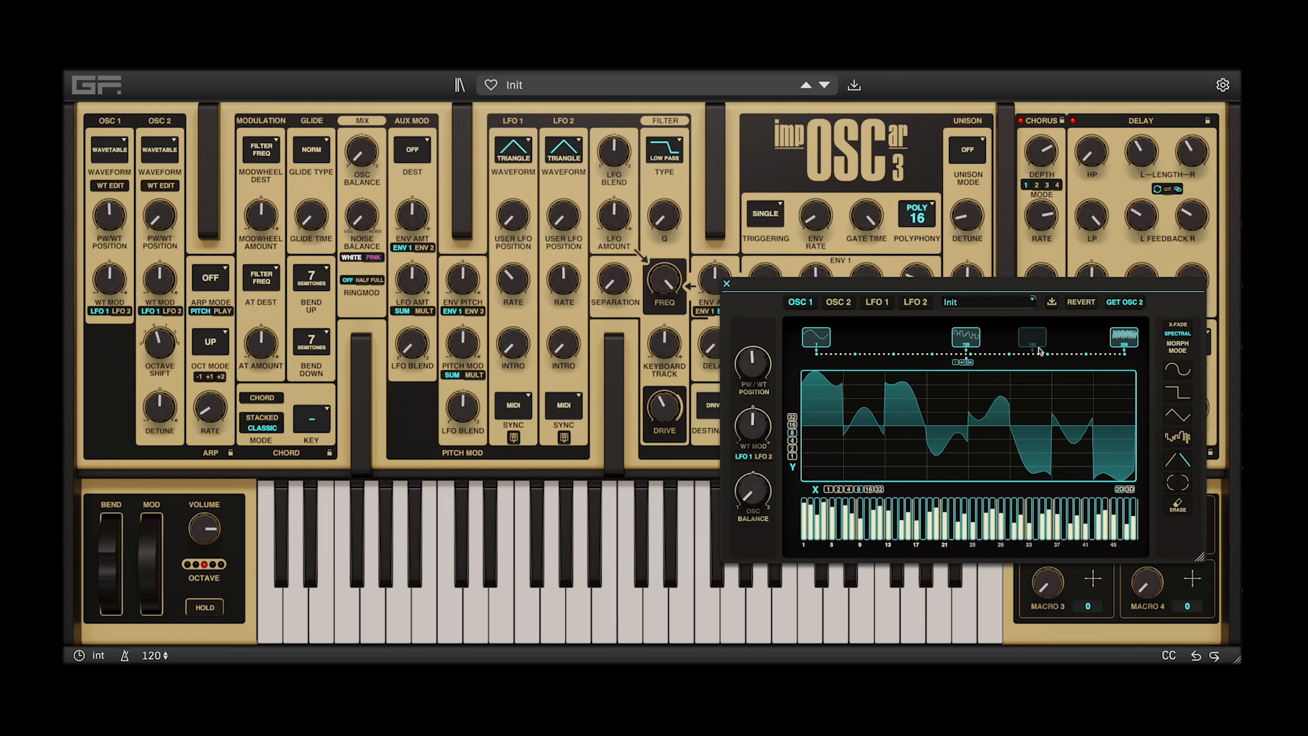
{"action": "left_click", "coordinate": [1030, 341]}
Add waveforms at positions 53, 26, 149, 216 and 193, plus one between position 53 and the middle waveform
{"action": "left_click", "coordinate": [872, 336]}
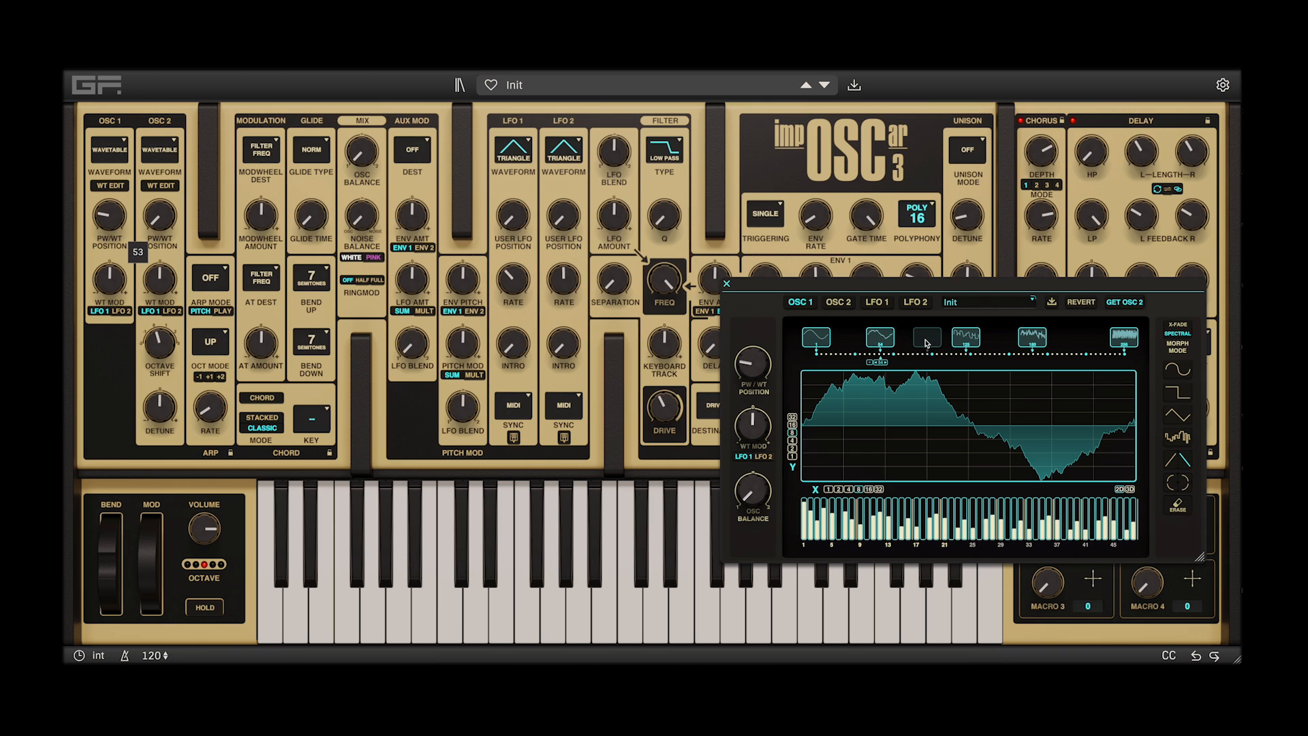
{"action": "left_click", "coordinate": [927, 338]}
{"action": "left_click", "coordinate": [839, 344]}
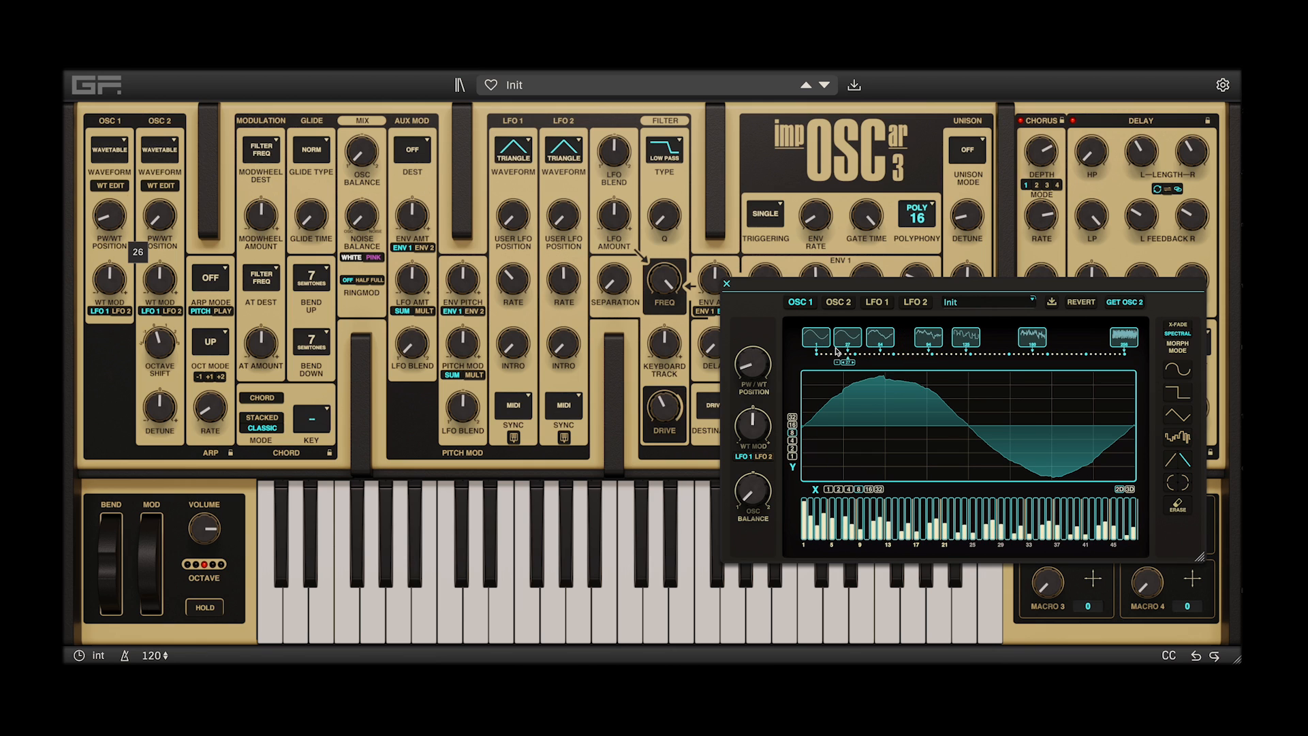
{"action": "left_click", "coordinate": [998, 340]}
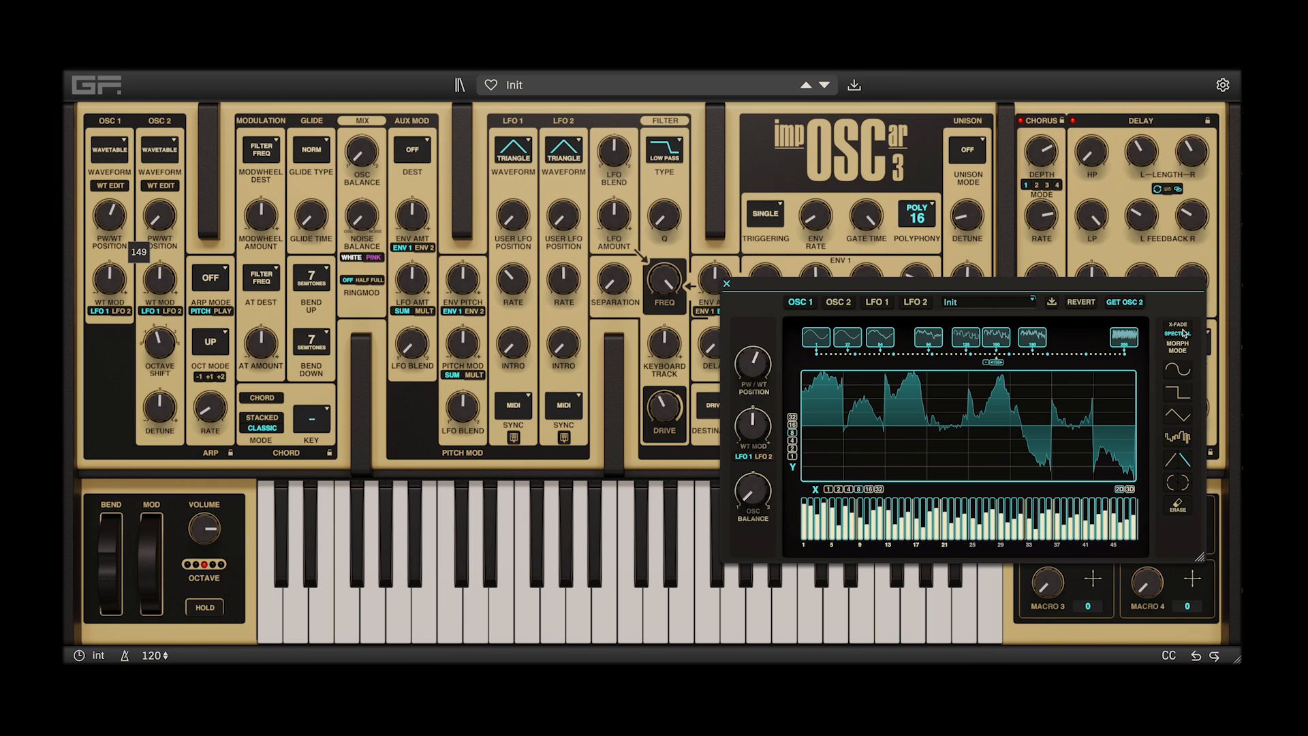
{"action": "left_click", "coordinate": [1087, 344]}
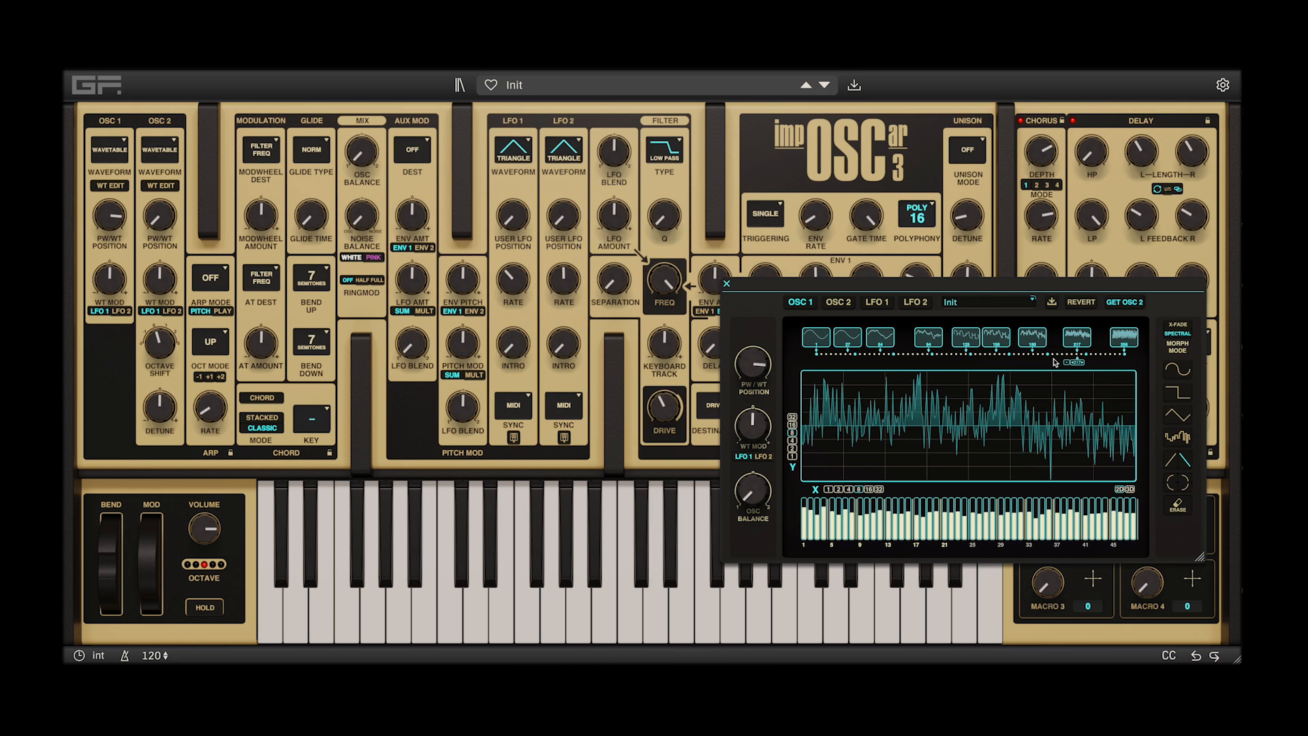
{"action": "left_click", "coordinate": [1057, 344]}
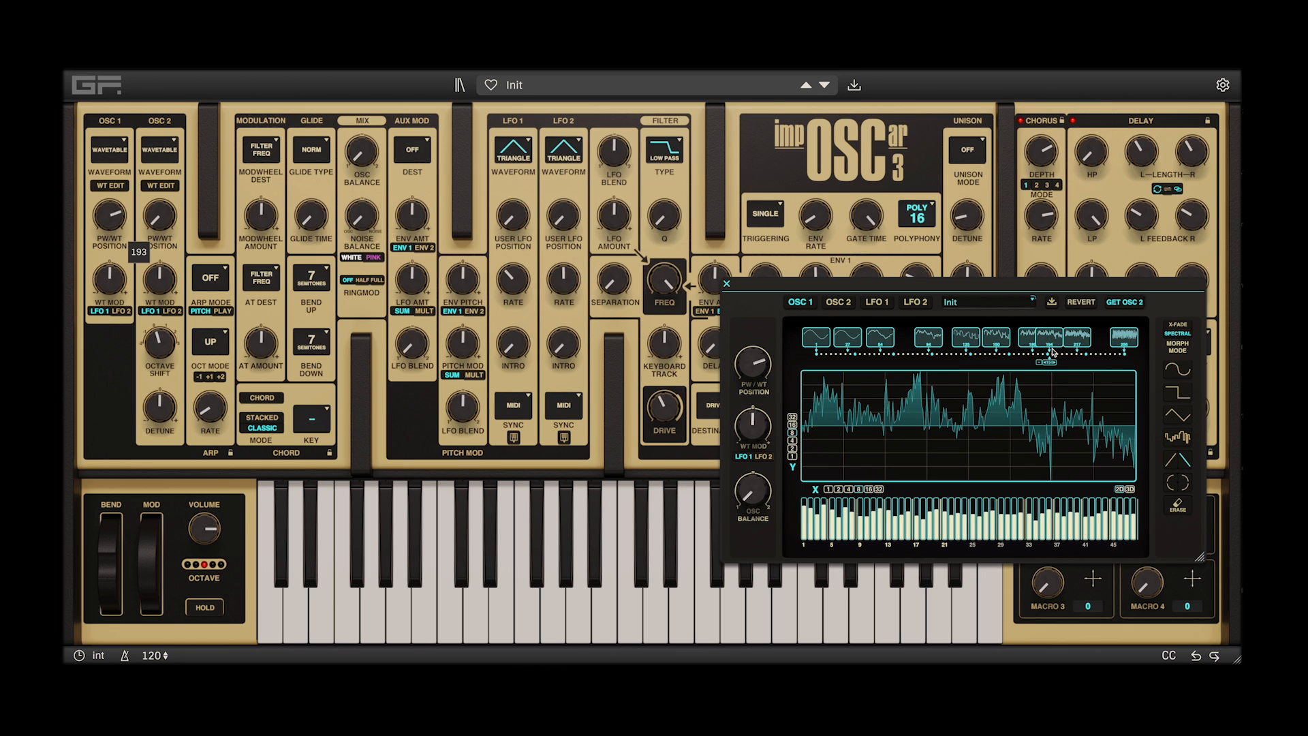
Draw triangle shapes across the full width of the waveform at position 193
{"action": "left_click", "coordinate": [1178, 416]}
{"action": "mouse_move", "coordinate": [1135, 421]}
{"action": "left_mouse_down"}
{"action": "mouse_move", "coordinate": [1118, 379]}
{"action": "mouse_move", "coordinate": [924, 463]}
{"action": "mouse_move", "coordinate": [783, 379]}
{"action": "left_mouse_up"}
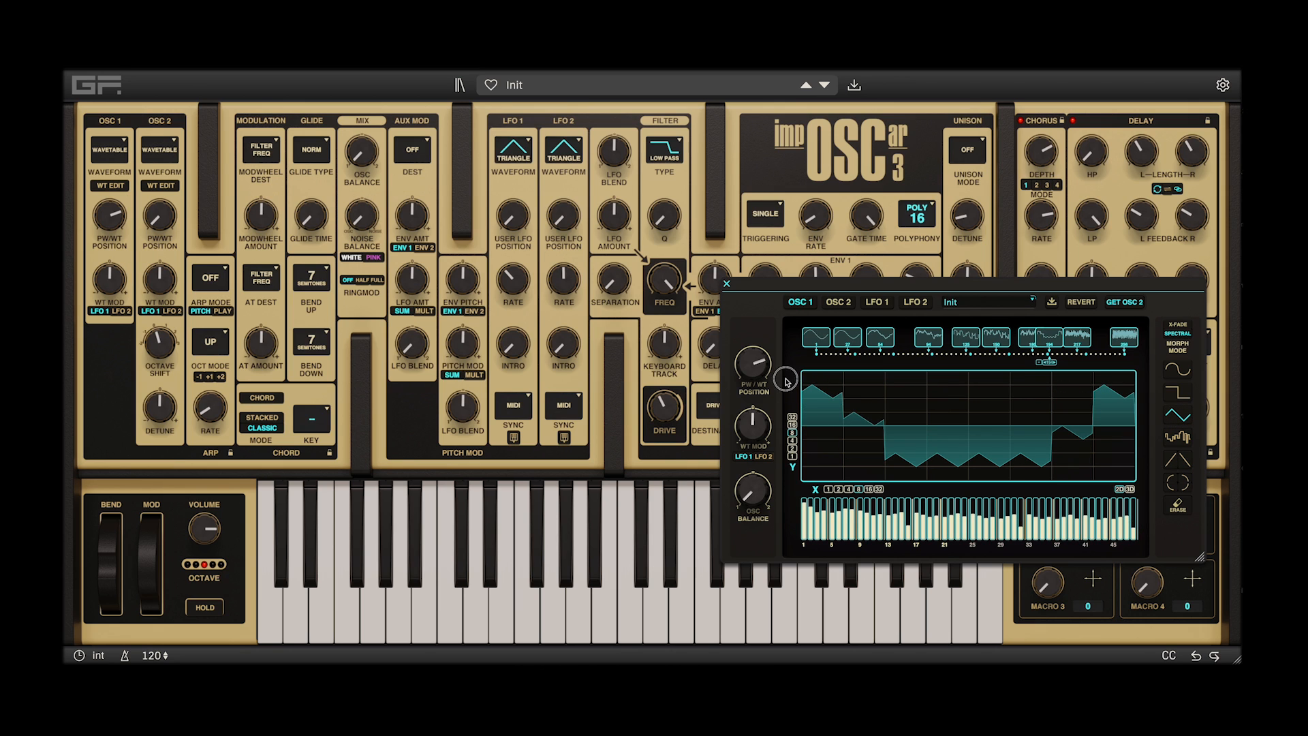
Delete the waveform at position 216 and rearrange others along the wavetable, moving one to position 112
{"action": "mouse_move", "coordinate": [1050, 340]}
{"action": "left_mouse_down"}
{"action": "mouse_move", "coordinate": [890, 339]}
{"action": "mouse_move", "coordinate": [1049, 339]}
{"action": "left_mouse_up"}
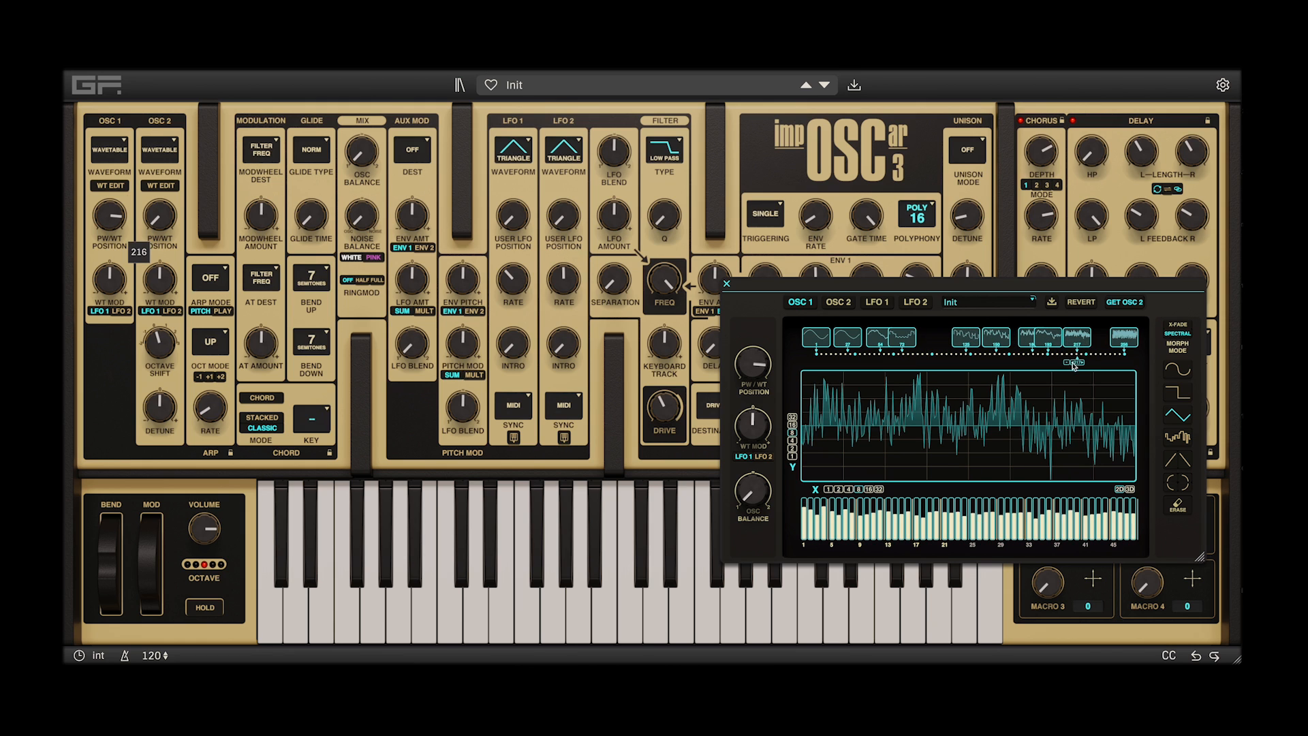
{"action": "left_click", "coordinate": [1068, 363]}
{"action": "left_click_drag", "start_coordinate": [970, 339], "coordinate": [1102, 339]}
{"action": "left_click_drag", "start_coordinate": [1021, 340], "coordinate": [951, 339]}
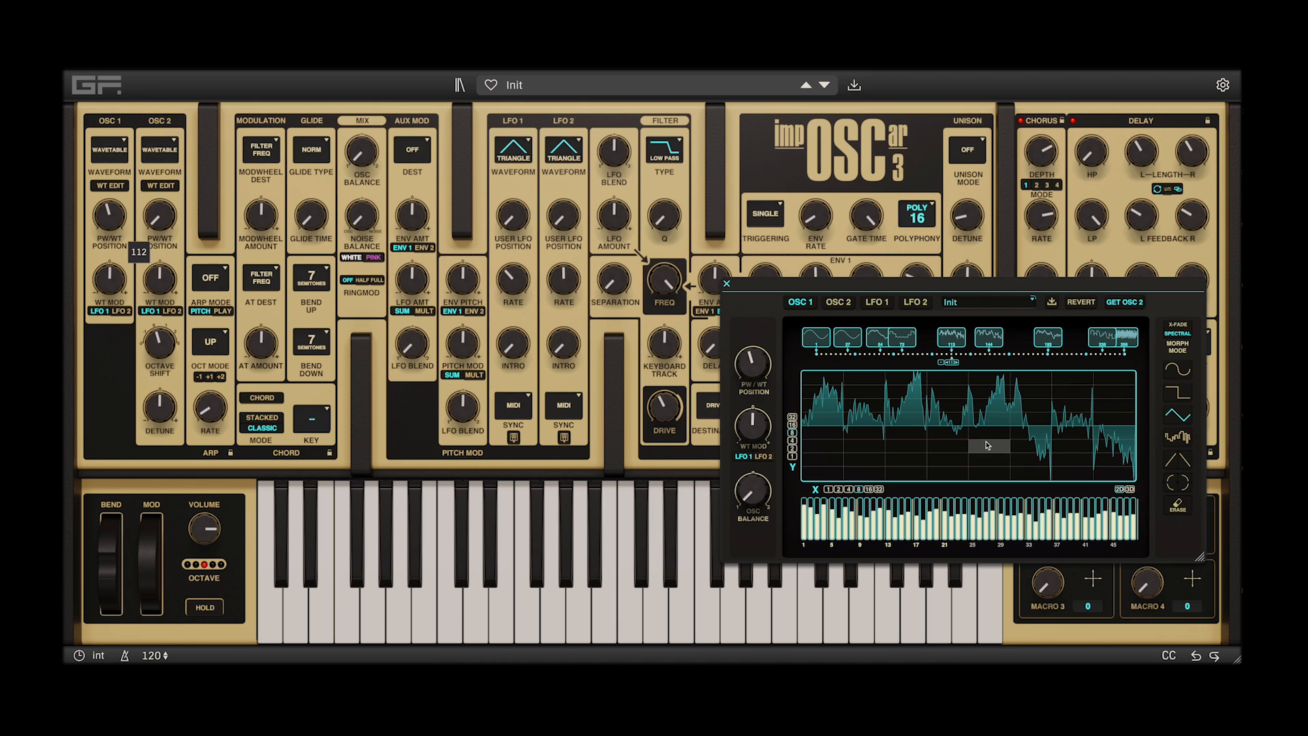
Fill the waveform at position 53 with curved segments that step up from the lowest rows to the highest across all eight columns
{"action": "left_click_drag", "start_coordinate": [952, 365], "coordinate": [852, 340]}
{"action": "left_click", "coordinate": [882, 342]}
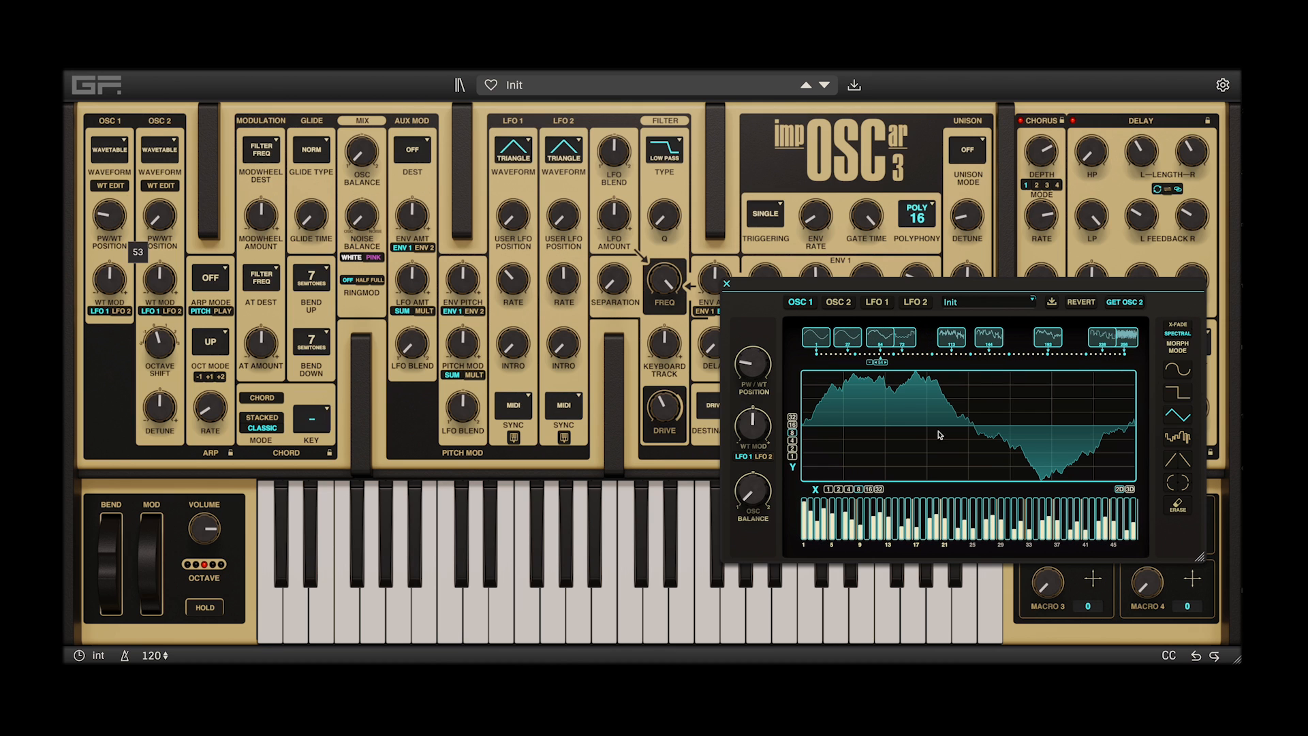
{"action": "left_click", "coordinate": [1183, 478]}
{"action": "left_click", "coordinate": [1110, 375]}
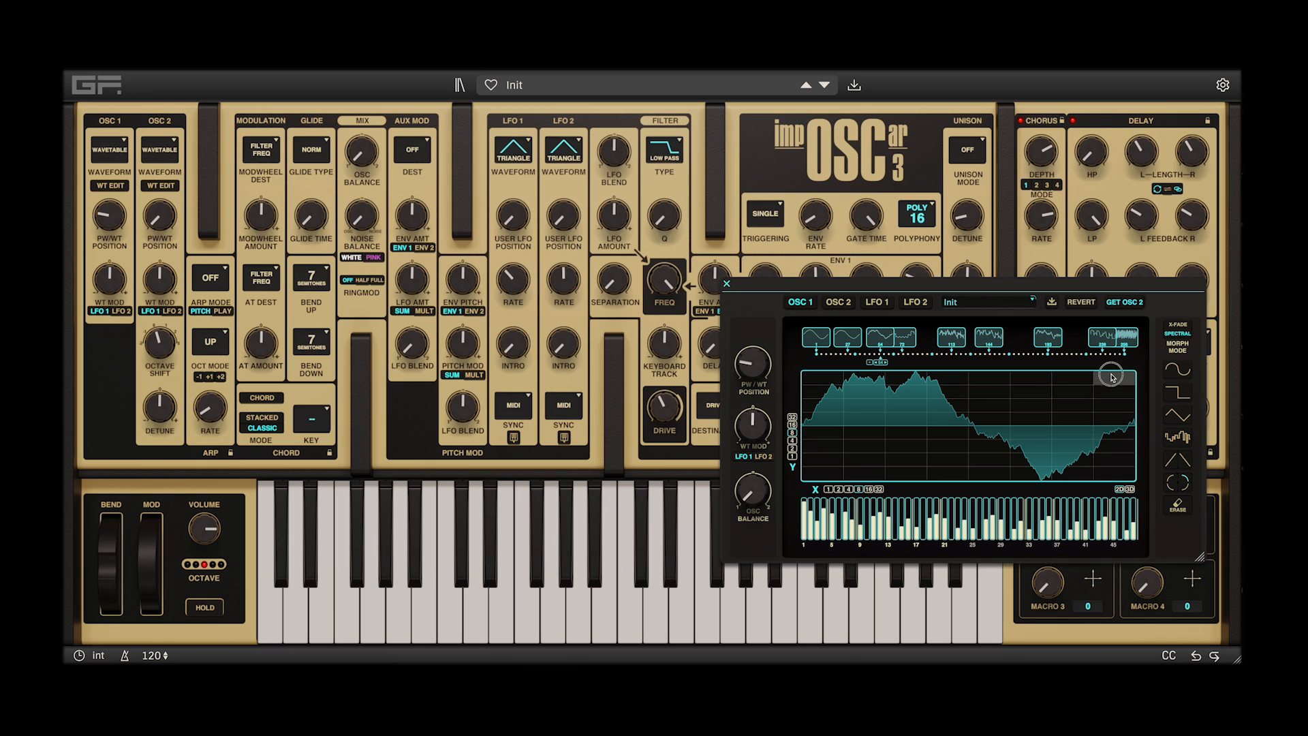
{"action": "left_click", "coordinate": [1060, 387]}
{"action": "left_click", "coordinate": [1027, 409]}
{"action": "left_click", "coordinate": [988, 428]}
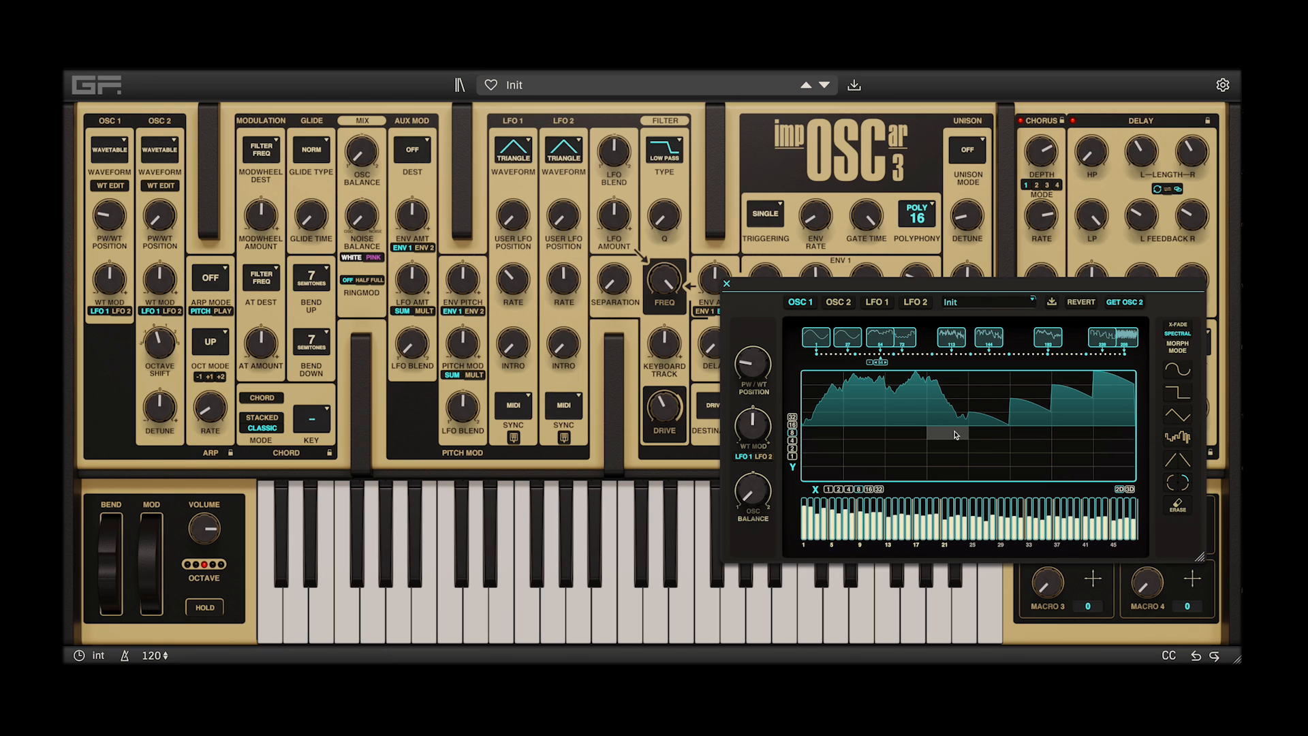
{"action": "left_click", "coordinate": [947, 439]}
{"action": "left_click", "coordinate": [906, 446]}
{"action": "left_click", "coordinate": [865, 455]}
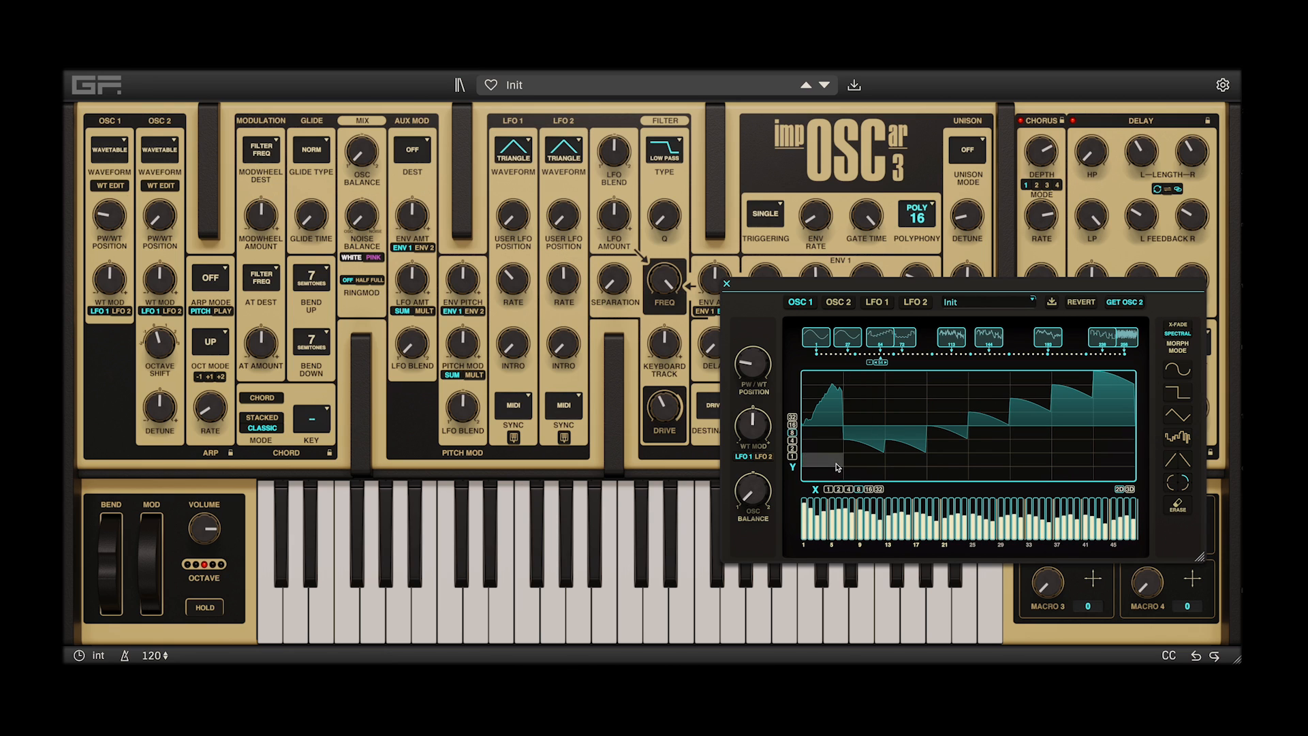
{"action": "left_click", "coordinate": [837, 466]}
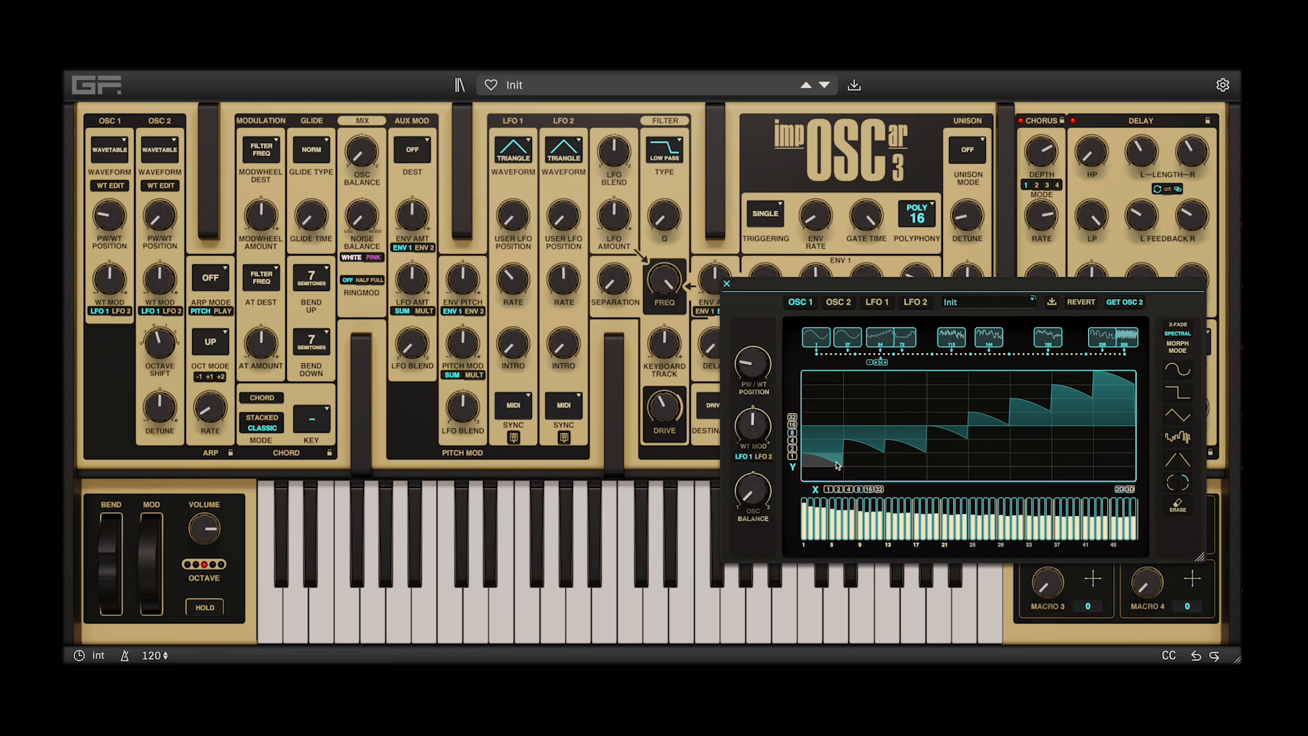
Select the waveform just after position 112 and fill its eight columns with triangles alternating above and below the centre line
{"action": "left_click", "coordinate": [987, 339]}
{"action": "left_click", "coordinate": [1177, 415]}
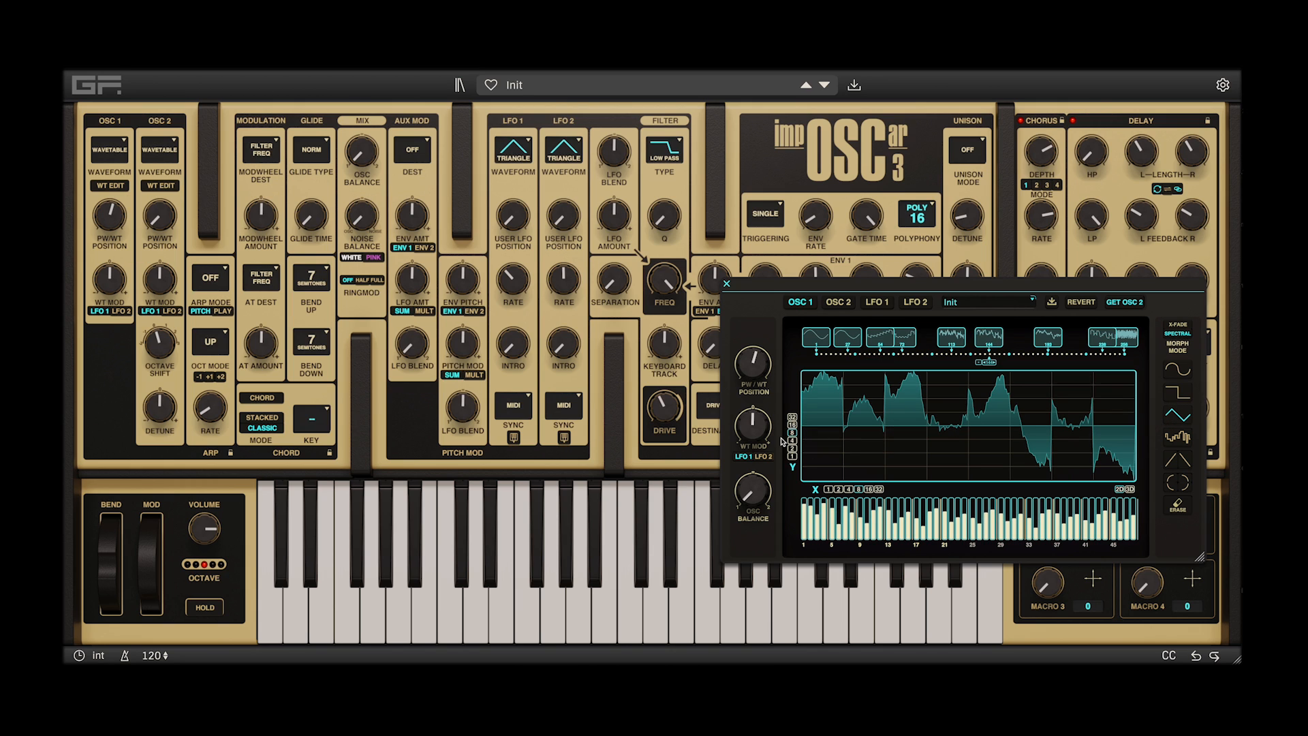
{"action": "left_click", "coordinate": [1115, 466]}
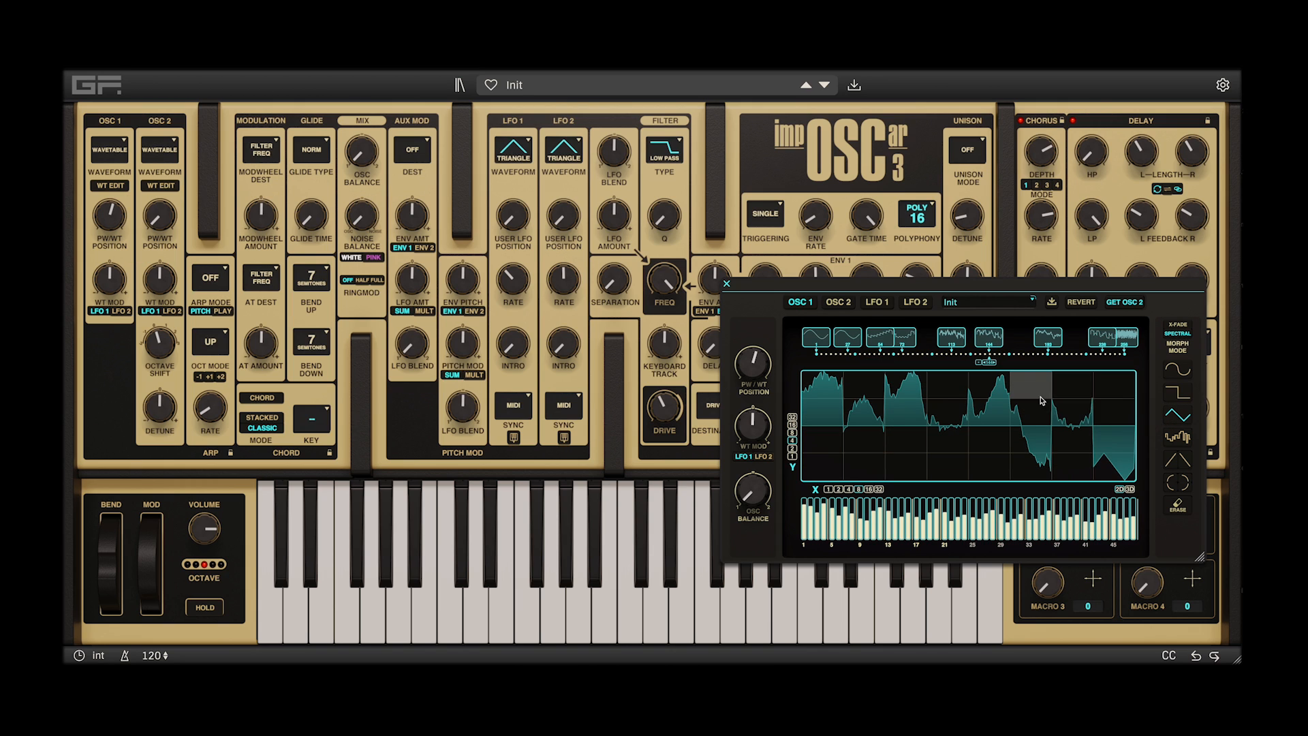
{"action": "left_click", "coordinate": [1068, 412]}
{"action": "left_click", "coordinate": [1028, 440]}
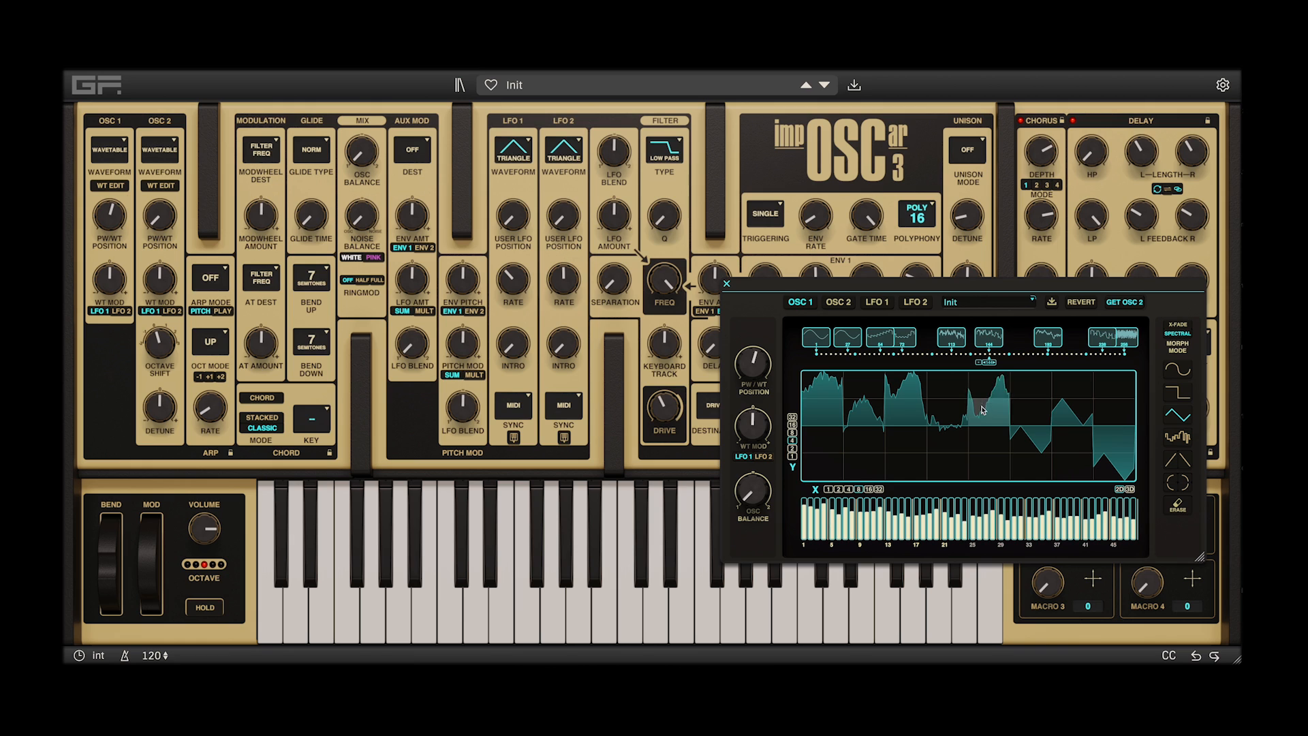
{"action": "left_click", "coordinate": [983, 409]}
{"action": "left_click", "coordinate": [822, 382]}
{"action": "left_click", "coordinate": [859, 441]}
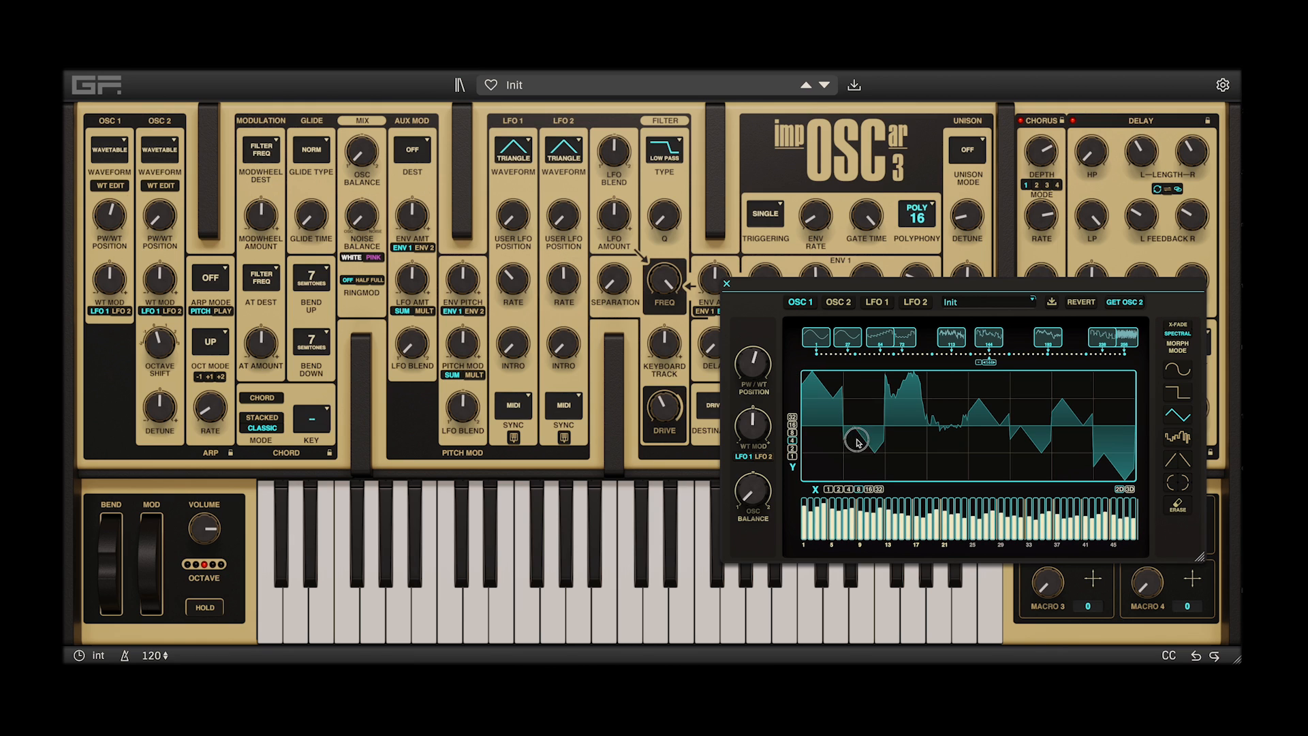
{"action": "left_click", "coordinate": [904, 408]}
{"action": "left_click", "coordinate": [943, 443]}
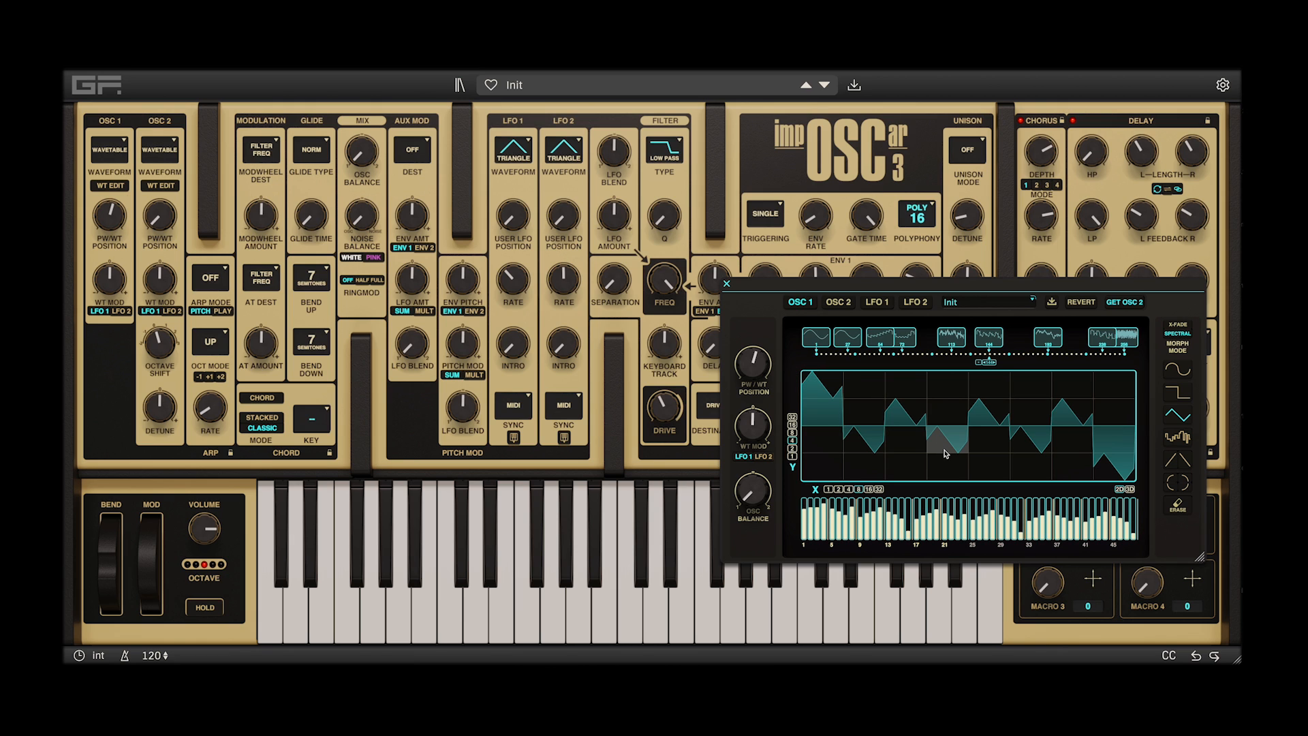
Adjust the lowest harmonics of the triangle-filled waveform and move it back to near the middle of the wavetable
{"action": "left_click", "coordinate": [813, 516]}
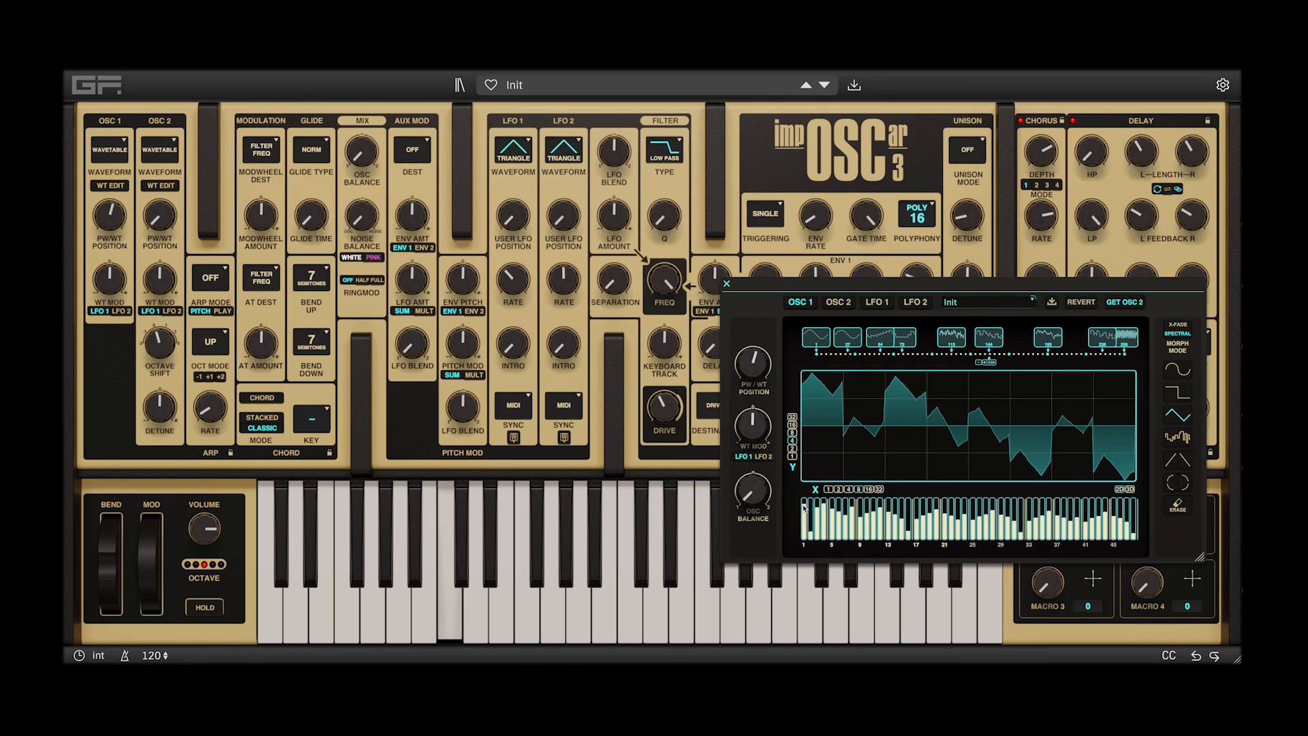
{"action": "left_click_drag", "start_coordinate": [990, 344], "coordinate": [970, 344]}
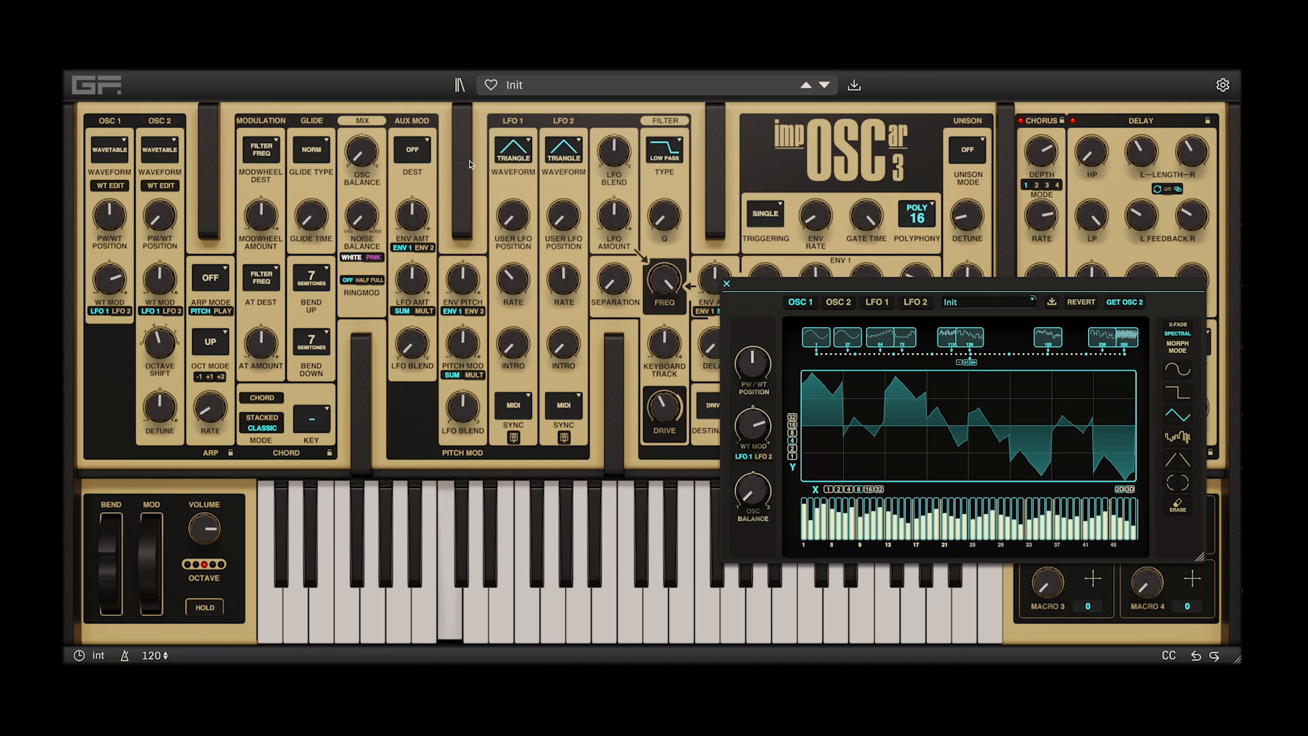
Enlarge the wavetable editor, move it near the centre of the synth, and set the reverb preset to 2
{"action": "mouse_move", "coordinate": [516, 285]}
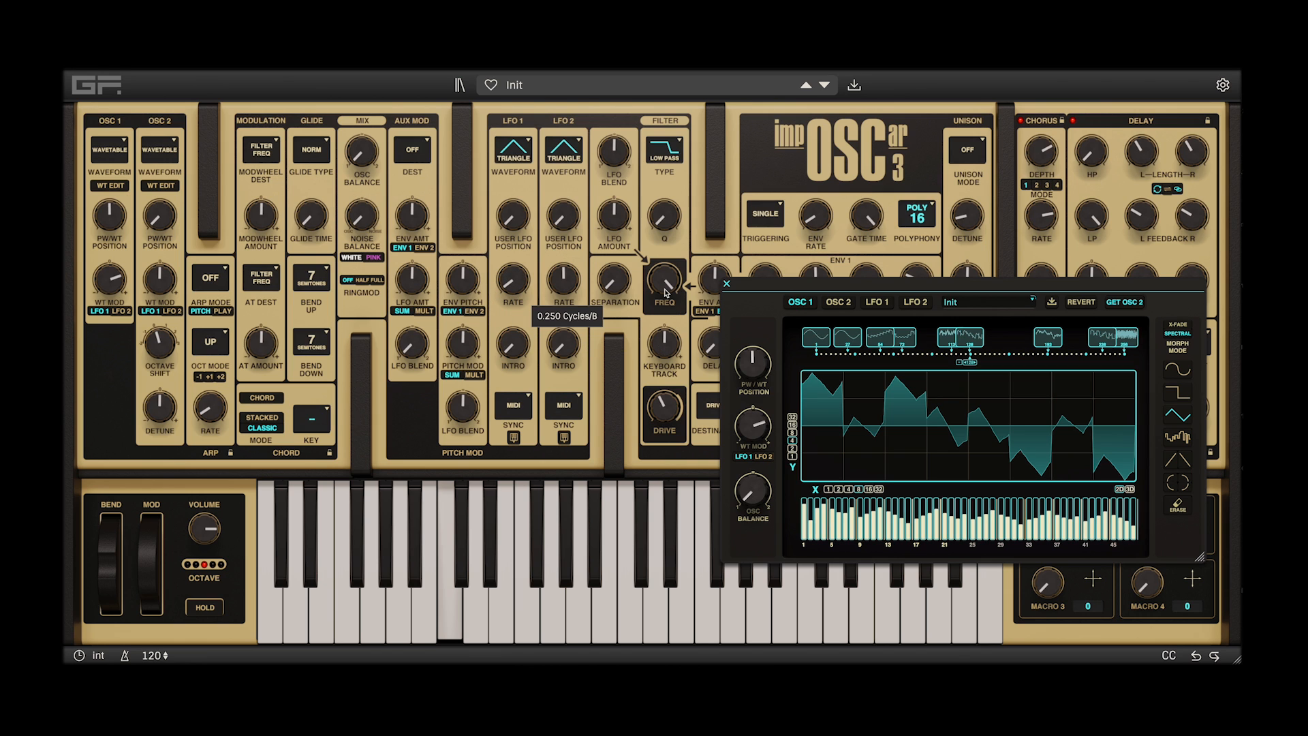
{"action": "left_click_drag", "start_coordinate": [777, 294], "coordinate": [566, 175]}
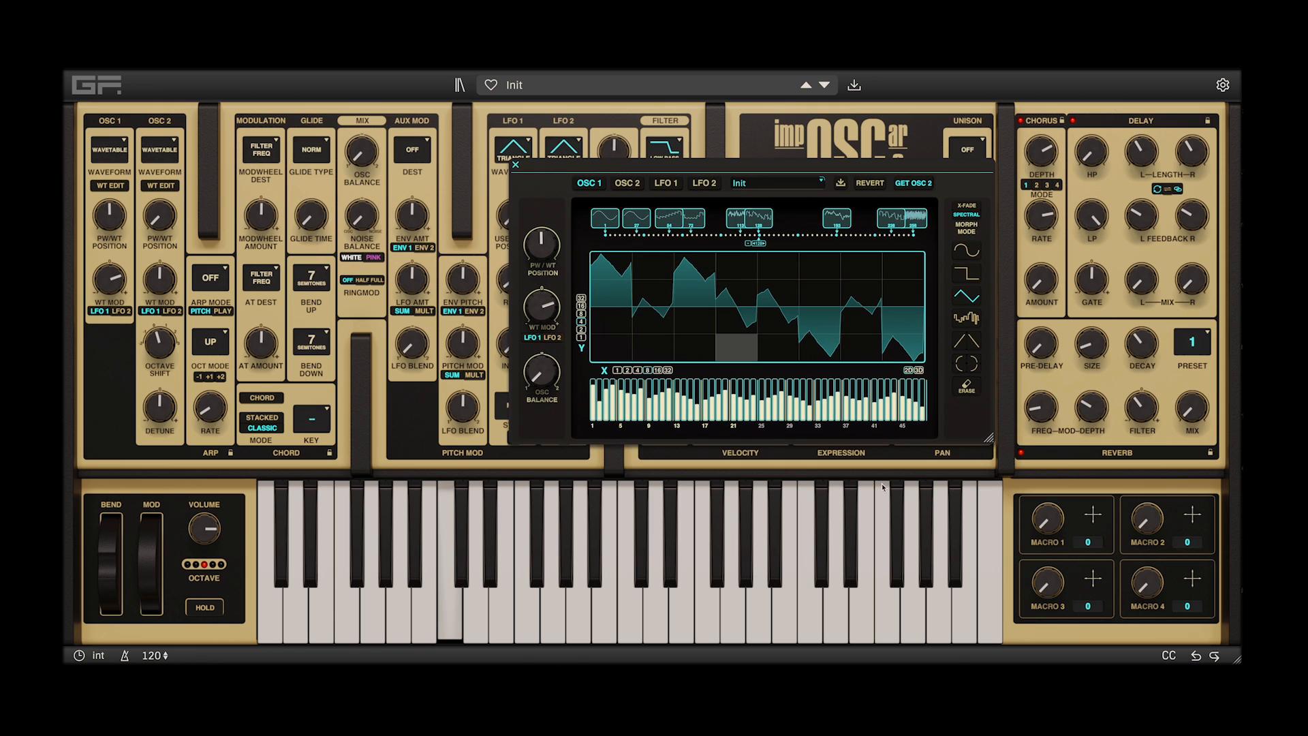
{"action": "left_click_drag", "start_coordinate": [992, 442], "coordinate": [1193, 584]}
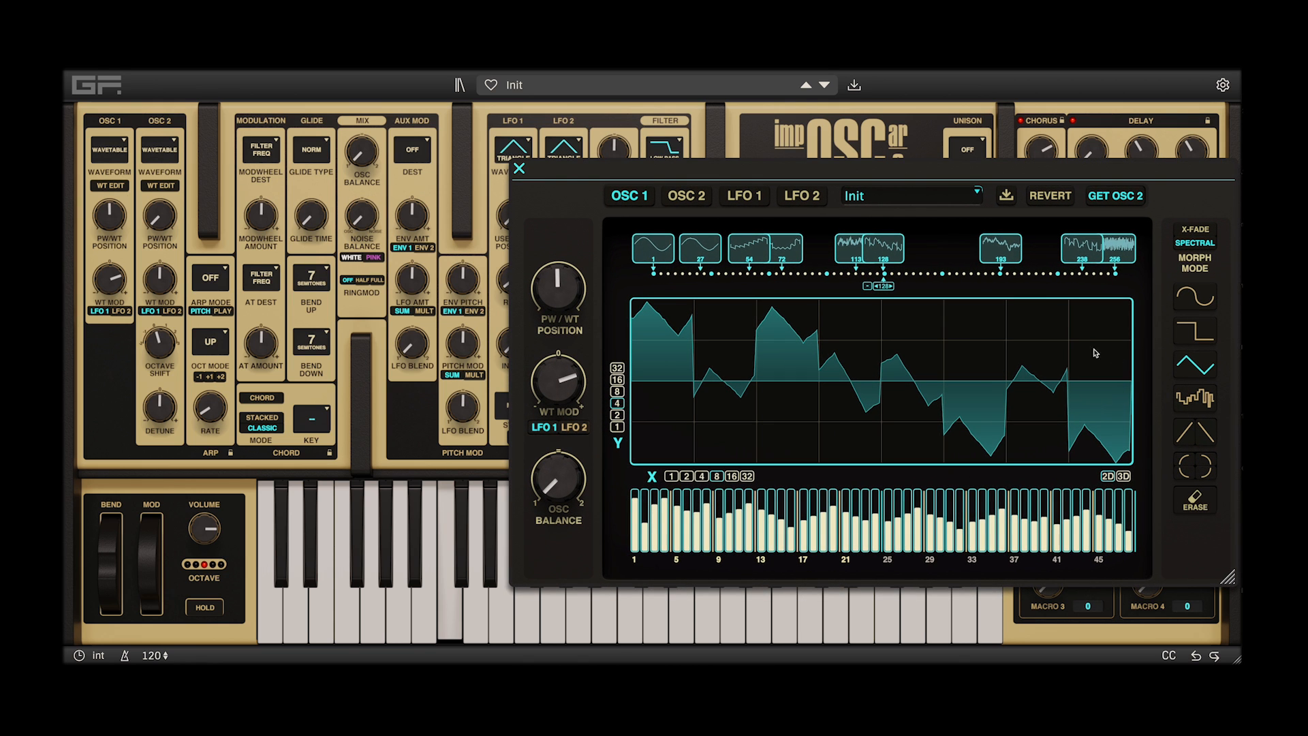
{"action": "left_click_drag", "start_coordinate": [707, 172], "coordinate": [455, 167]}
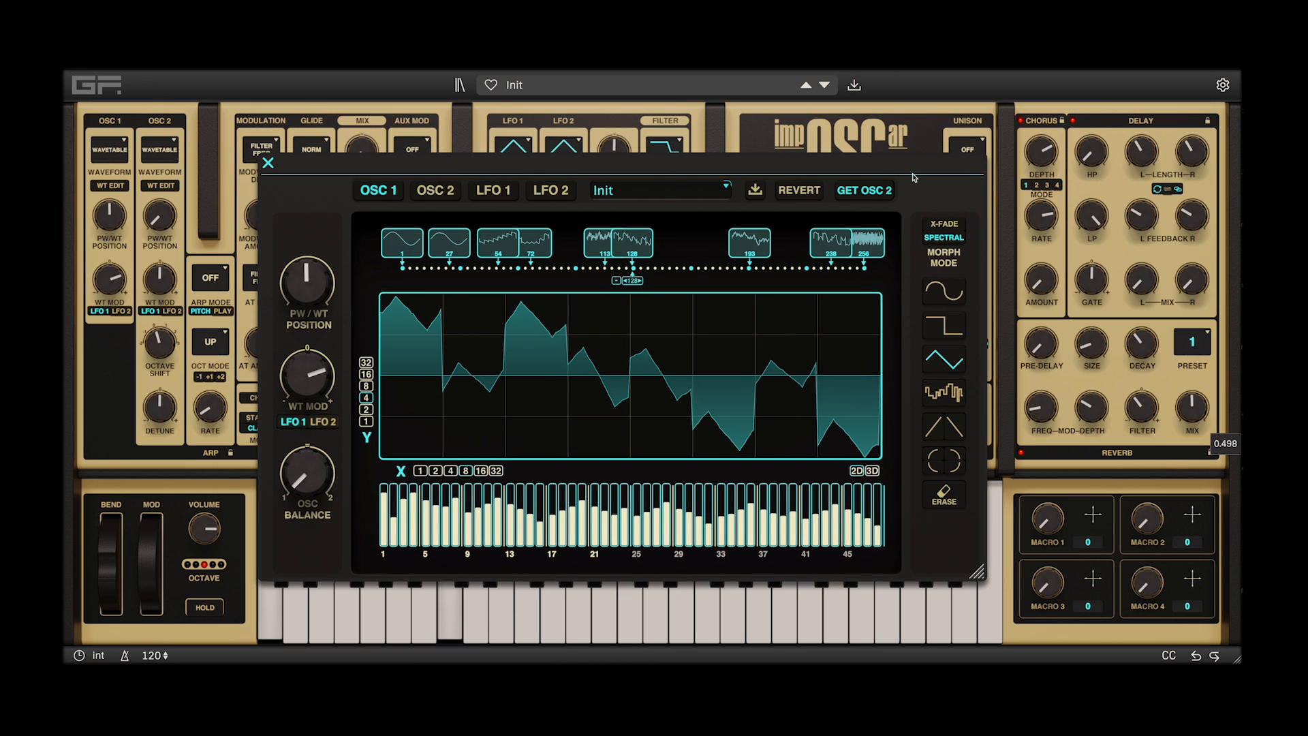
{"action": "left_click_drag", "start_coordinate": [862, 161], "coordinate": [957, 147]}
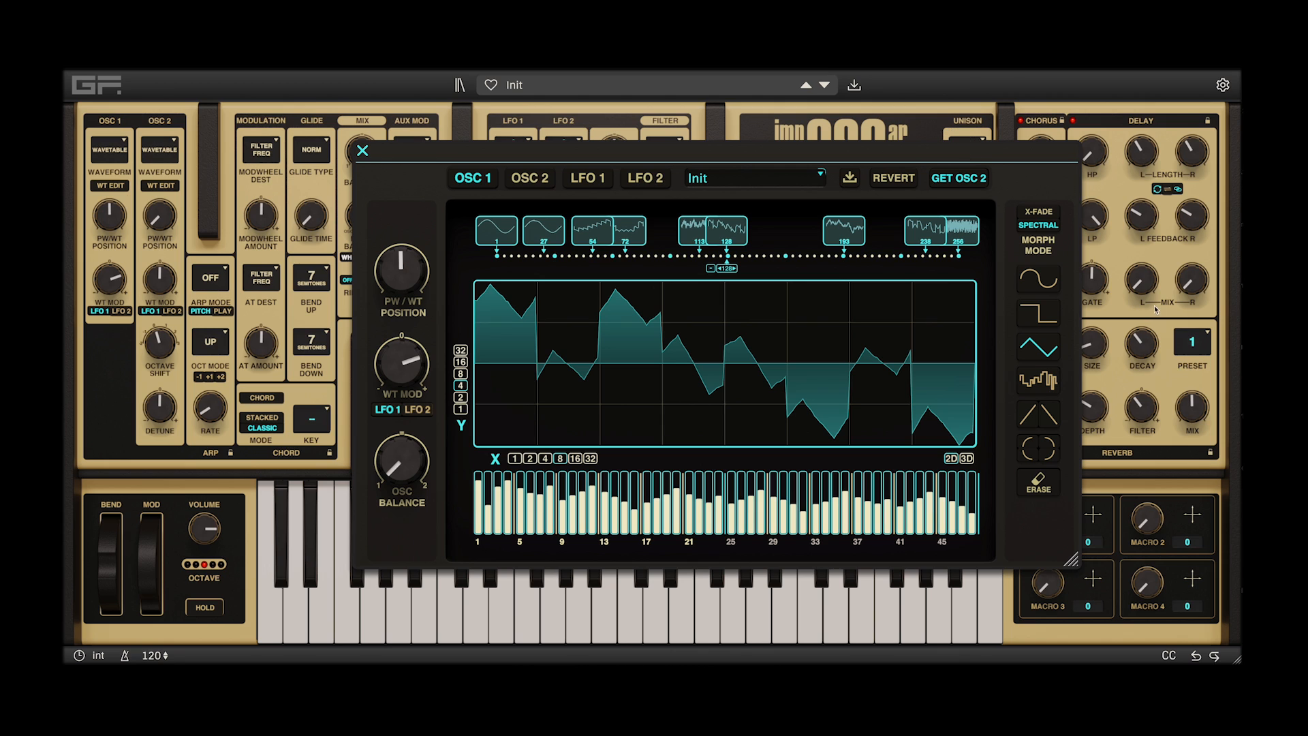
{"action": "left_click", "coordinate": [1199, 346]}
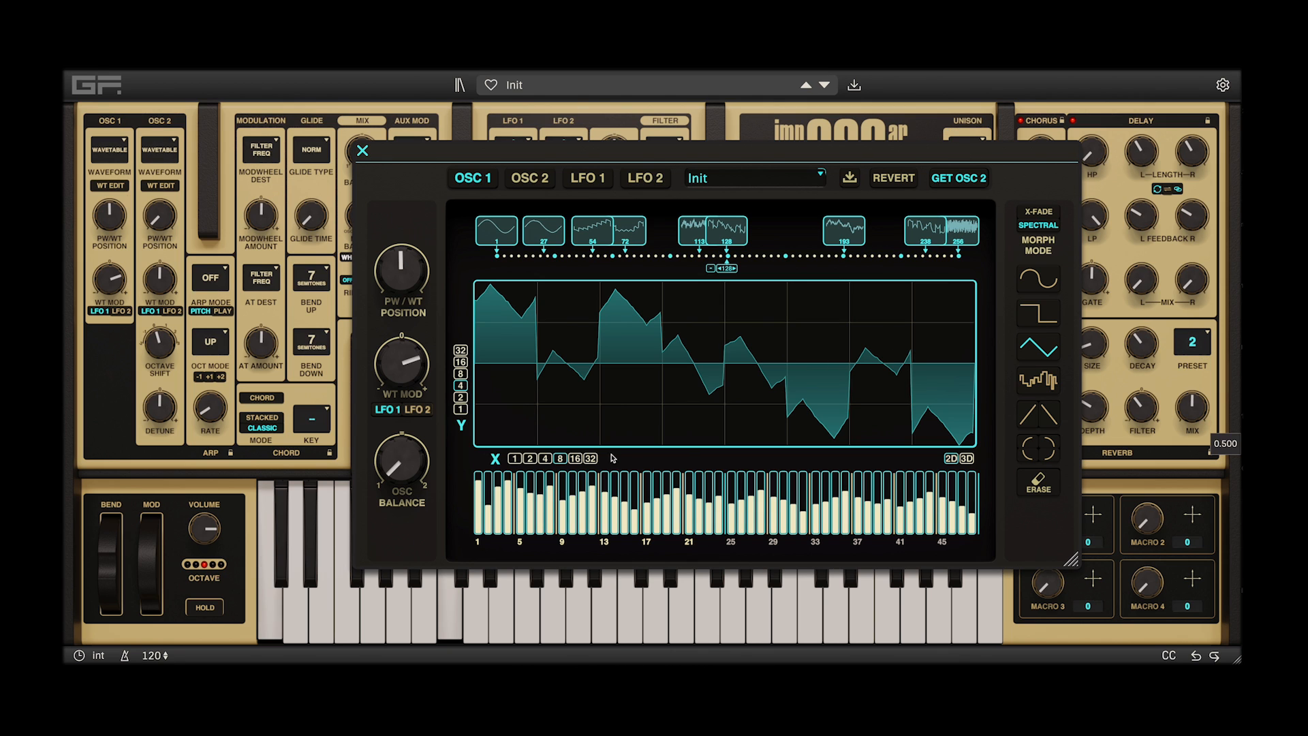
Lower a low harmonic of the waveform at position 128 and move that waveform to position 161
{"action": "left_click_drag", "start_coordinate": [498, 487], "coordinate": [505, 504]}
{"action": "left_click_drag", "start_coordinate": [695, 231], "coordinate": [787, 232]}
Shrink the wavetable editor, move it clear of the LFO and filter controls, and select the waveform at position 54
{"action": "left_click_drag", "start_coordinate": [695, 153], "coordinate": [838, 173]}
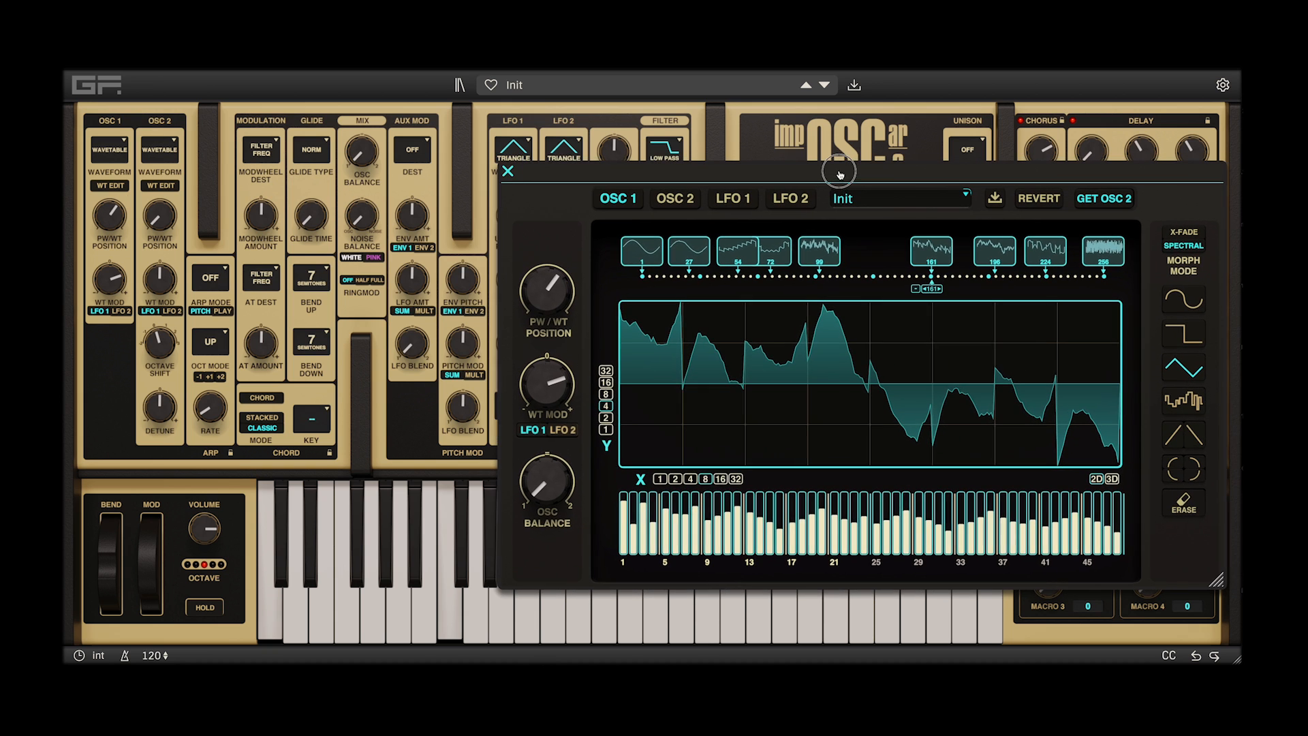
{"action": "left_click_drag", "start_coordinate": [1220, 582], "coordinate": [988, 446]}
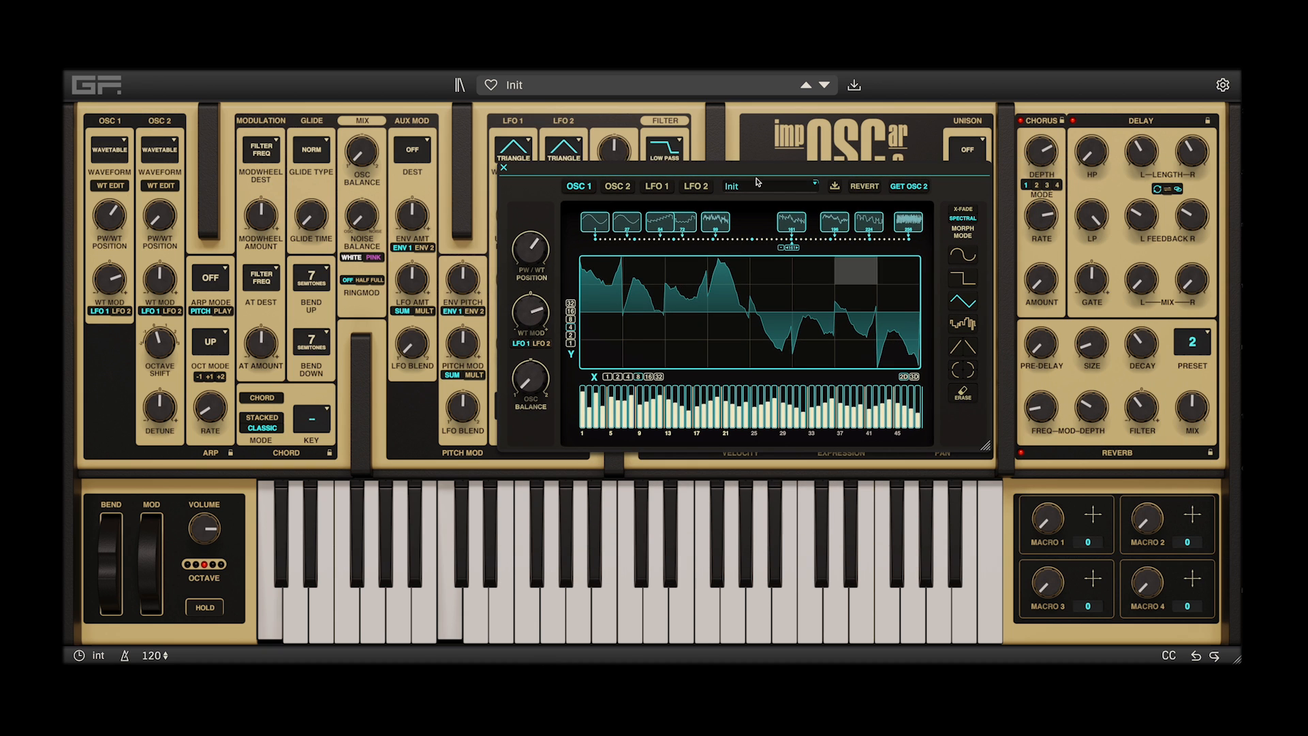
{"action": "left_click_drag", "start_coordinate": [693, 172], "coordinate": [927, 196]}
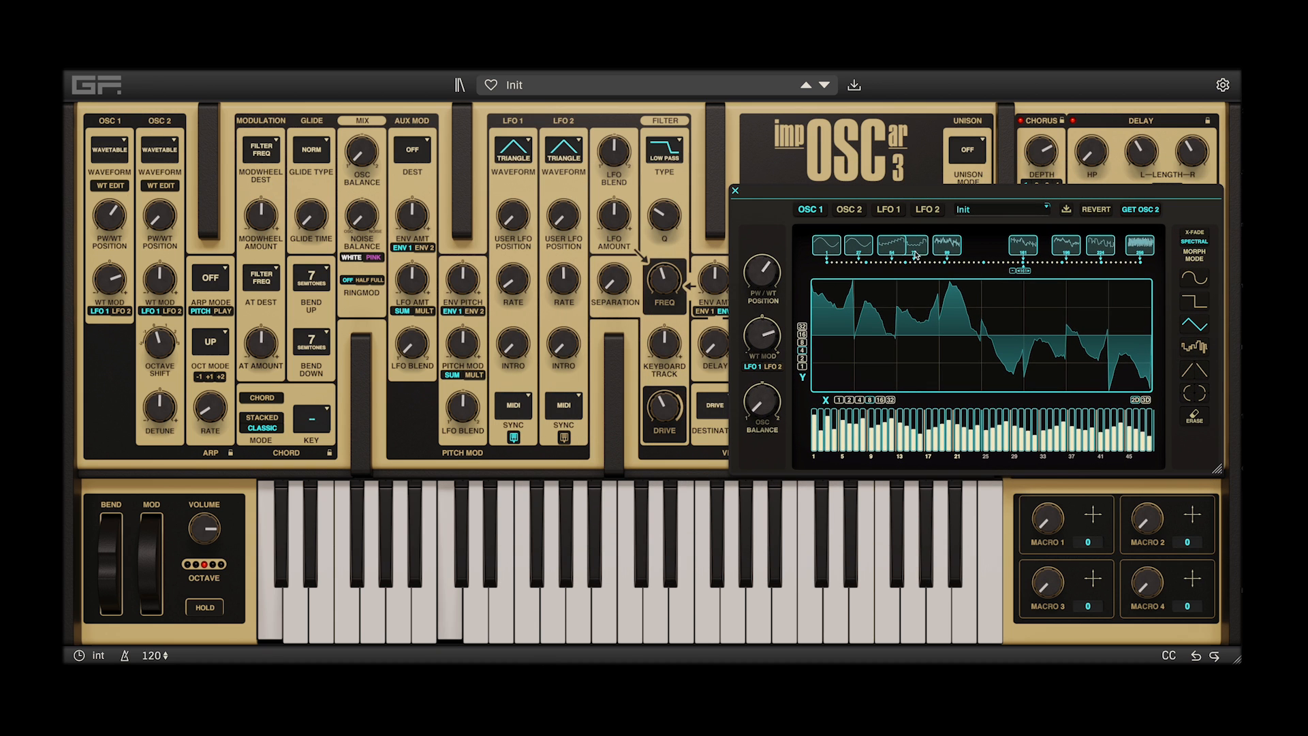
{"action": "left_click", "coordinate": [891, 263]}
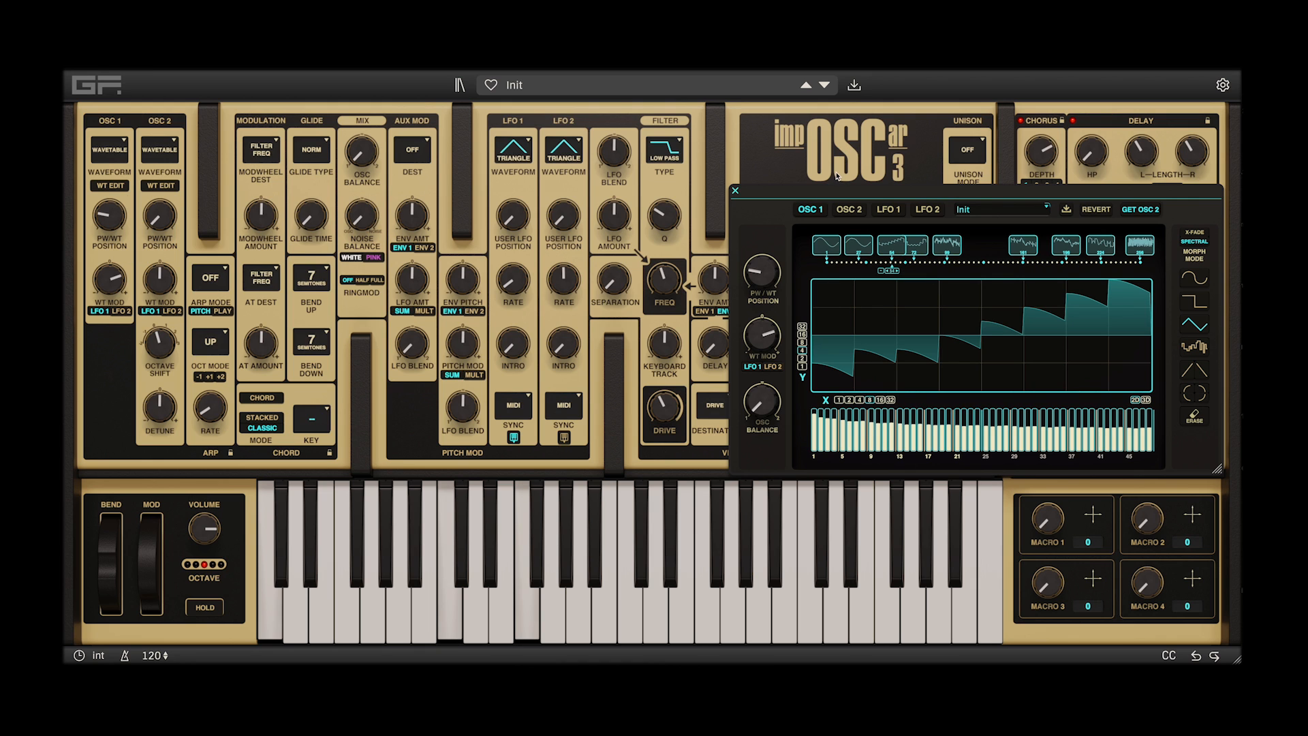
Load the Amiga Conversion wavetable from the Clean category into OSC 1
{"action": "left_click_drag", "start_coordinate": [827, 194], "coordinate": [825, 177]}
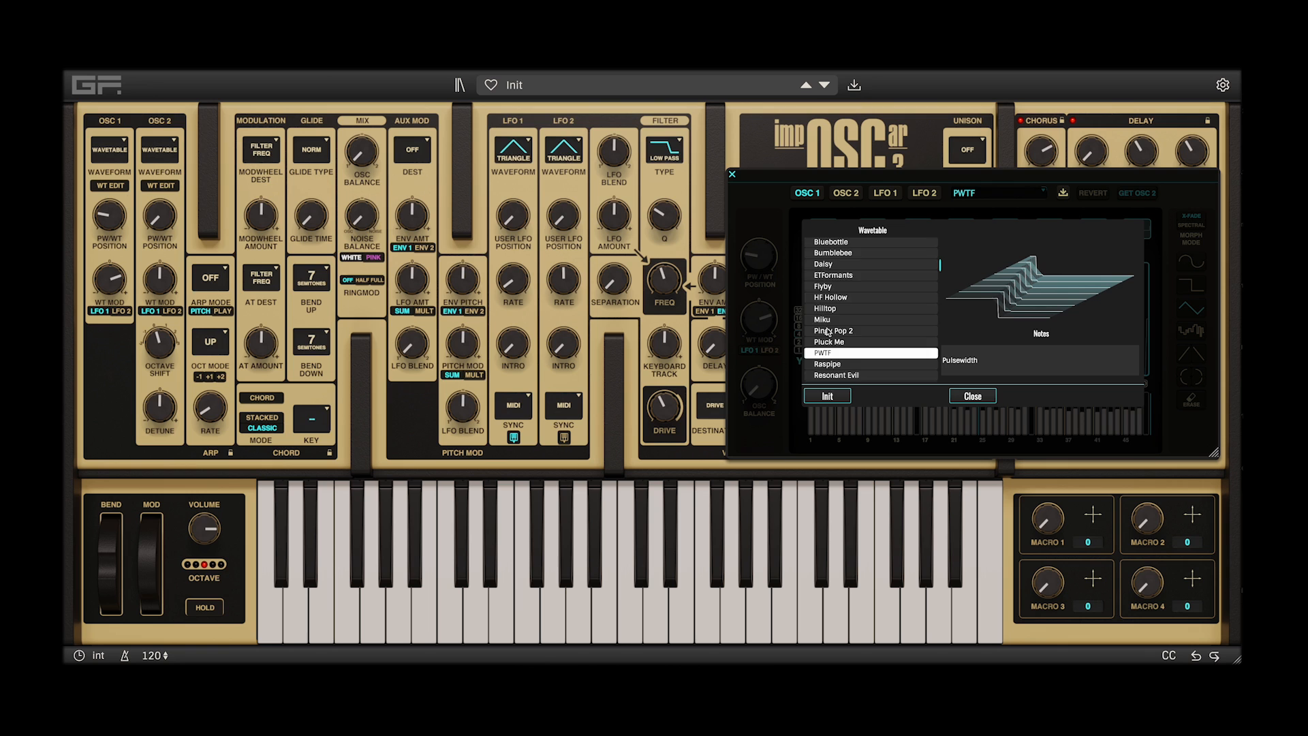
{"action": "scroll", "coordinate": [827, 331], "scroll_direction": "down", "scroll_amount": 8}
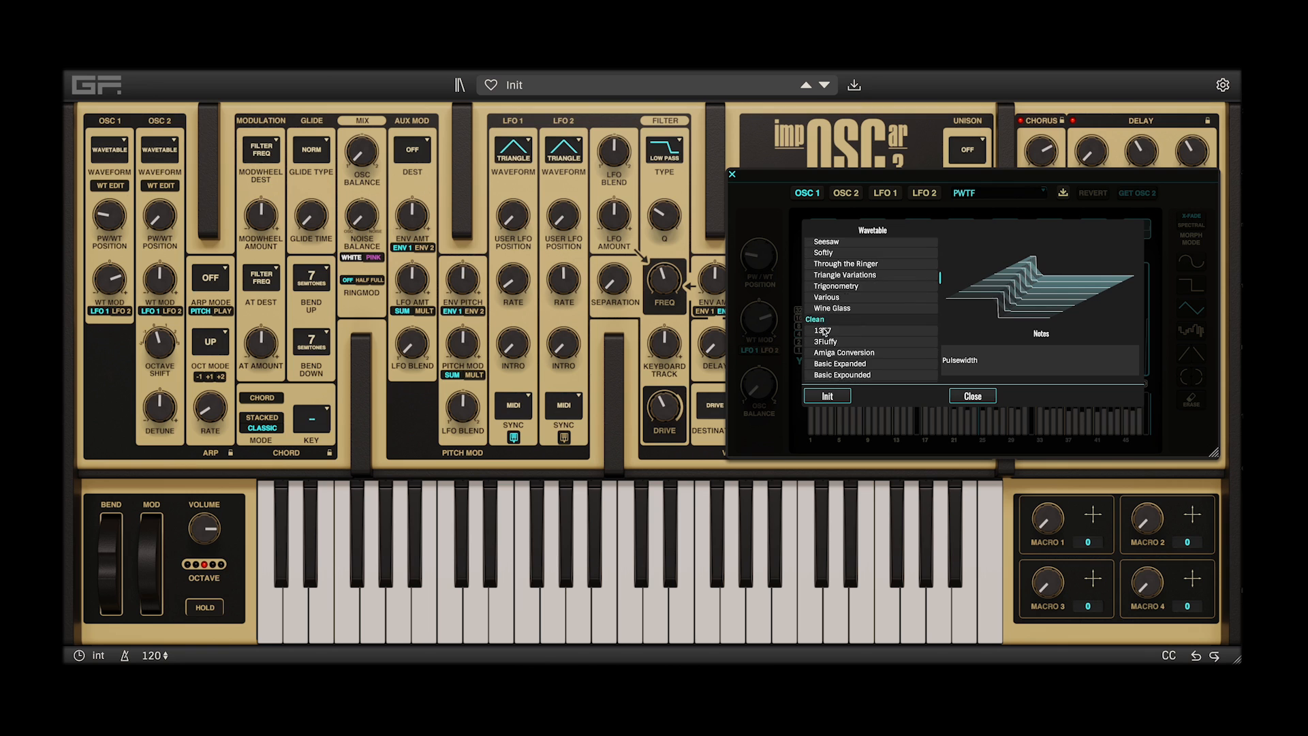
{"action": "left_click", "coordinate": [846, 282]}
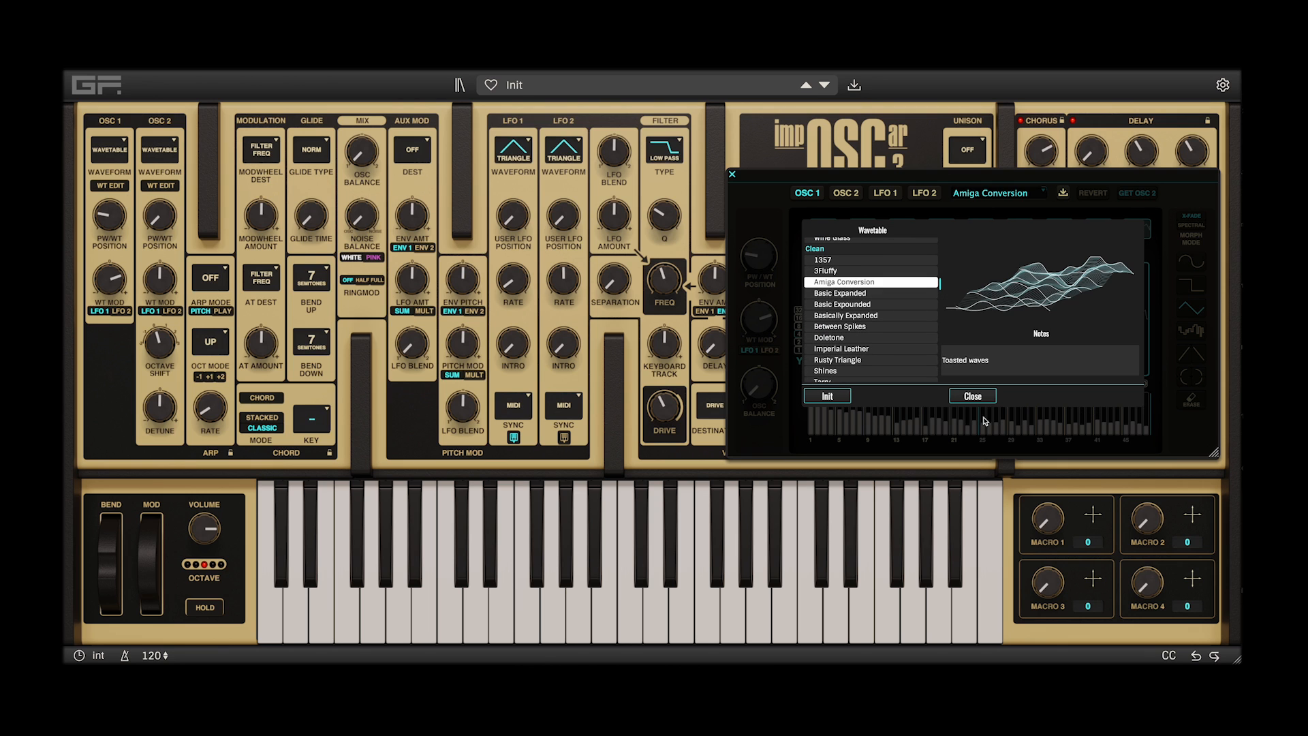
{"action": "left_click", "coordinate": [979, 396]}
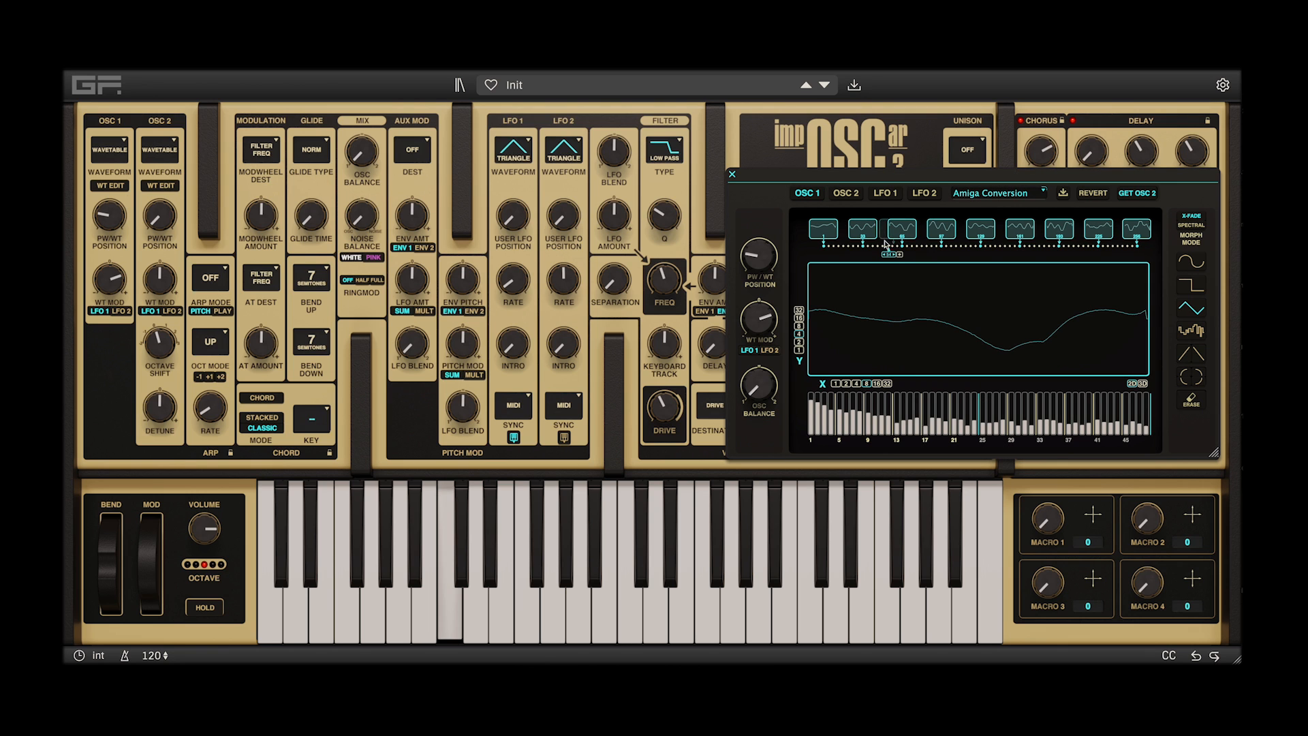
Select the middle waveform of the Amiga Conversion wavetable and lower its first harmonic
{"action": "left_click_drag", "start_coordinate": [889, 255], "coordinate": [979, 255]}
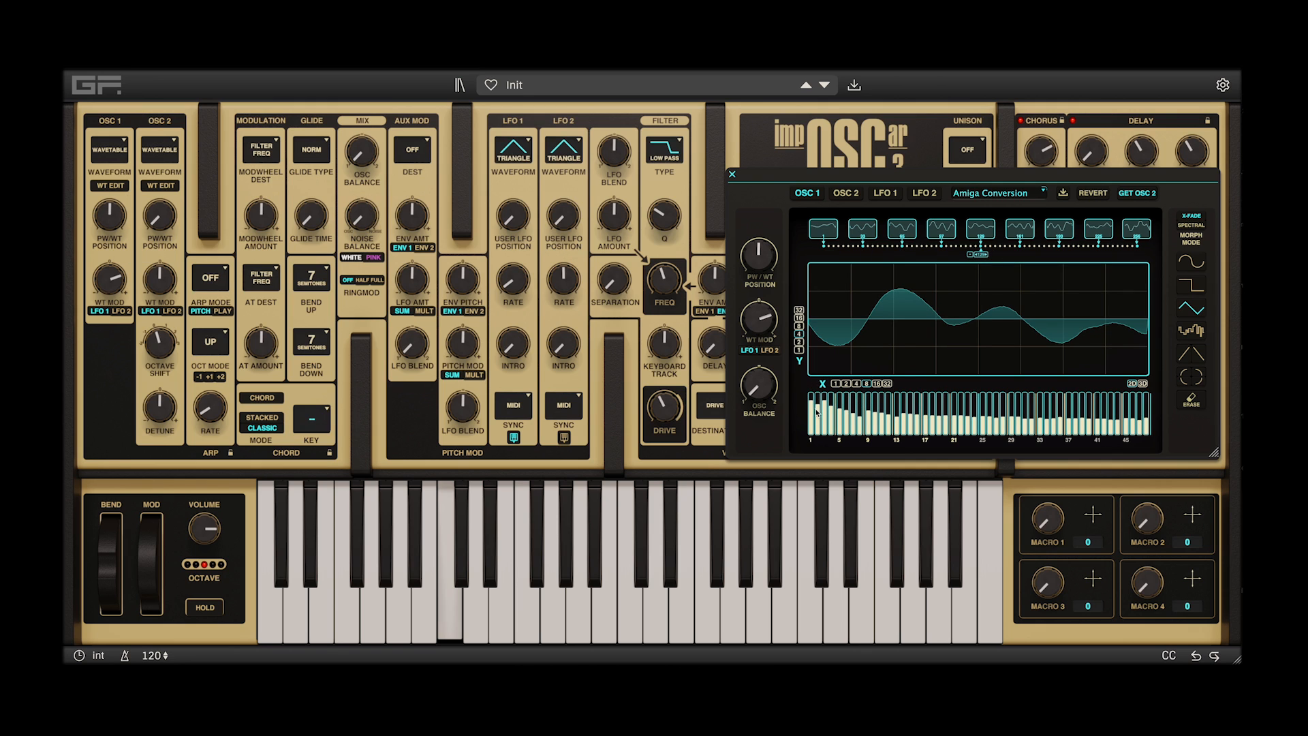
{"action": "left_click_drag", "start_coordinate": [811, 404], "coordinate": [809, 417]}
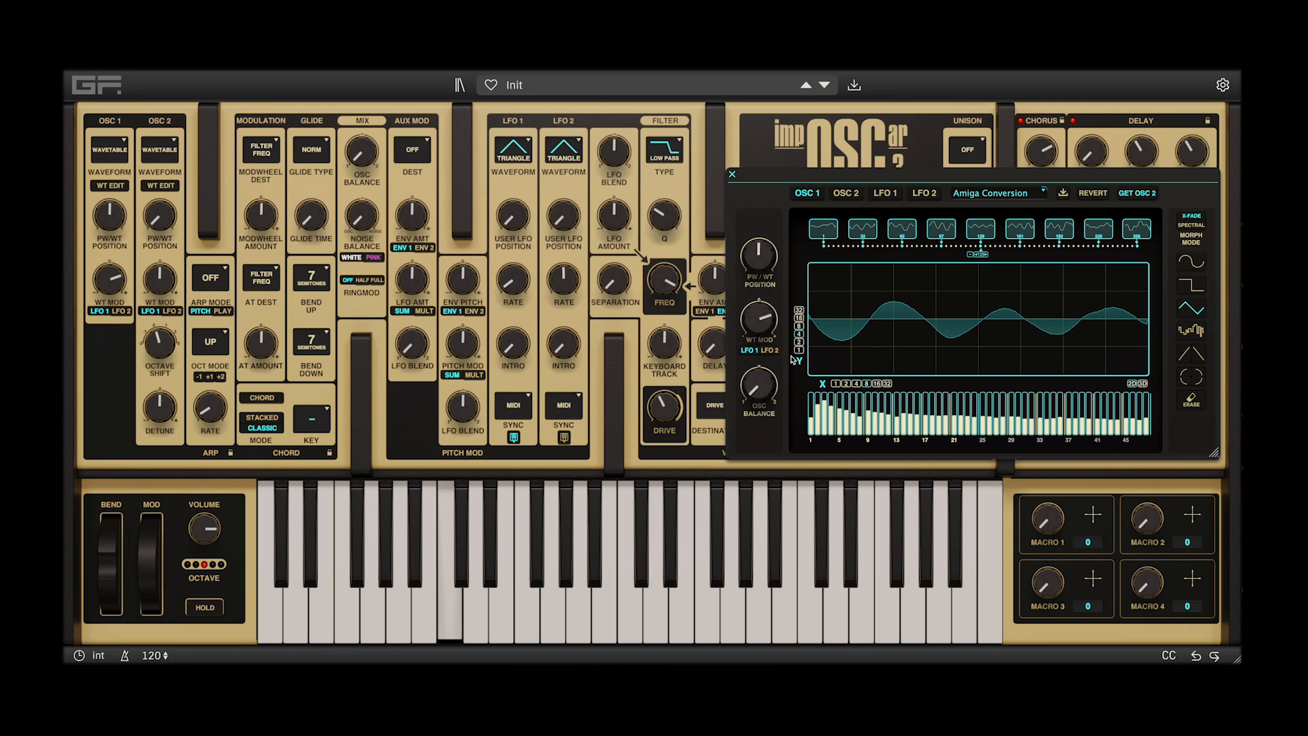
{"action": "scroll", "coordinate": [669, 298], "scroll_direction": "up", "scroll_amount": 5}
{"action": "scroll", "coordinate": [664, 215], "scroll_direction": "down", "scroll_amount": 3}
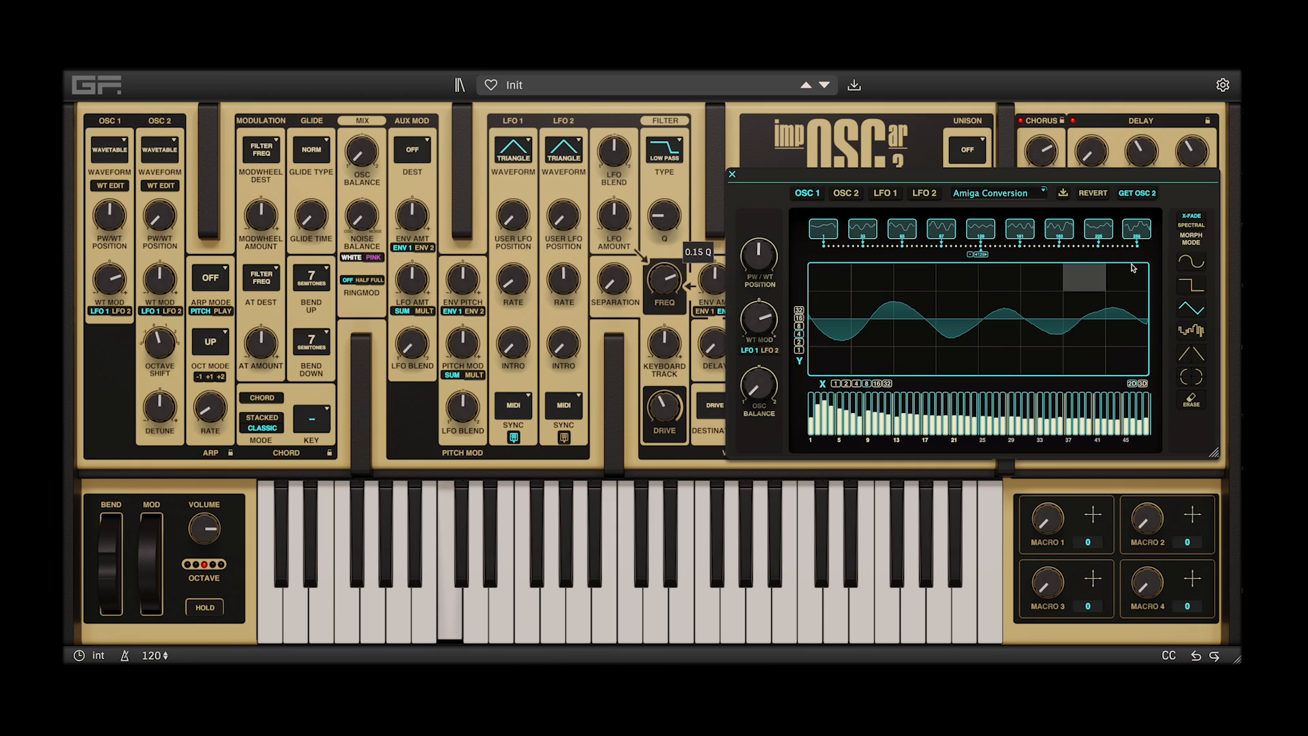
Add noise segments to the last and first grid columns of the middle waveform
{"action": "left_click", "coordinate": [1191, 330]}
{"action": "left_click", "coordinate": [1127, 306]}
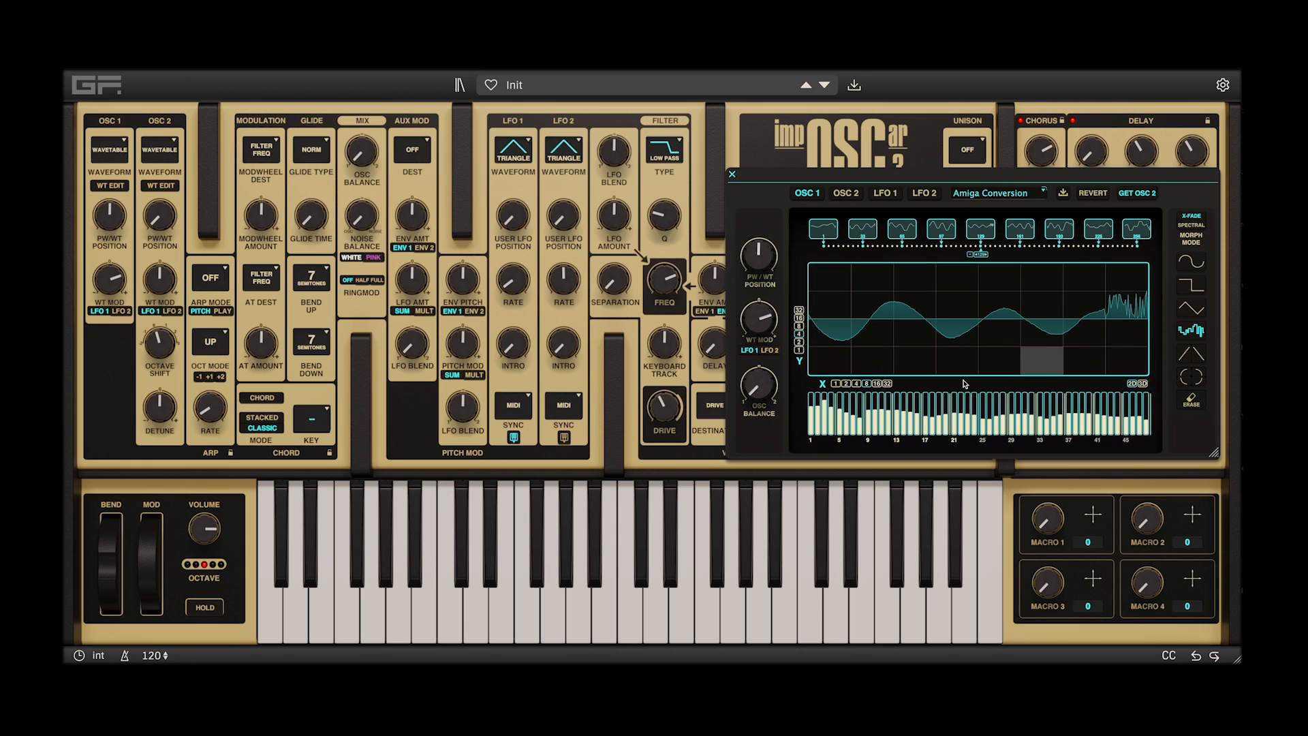
{"action": "left_click", "coordinate": [822, 336]}
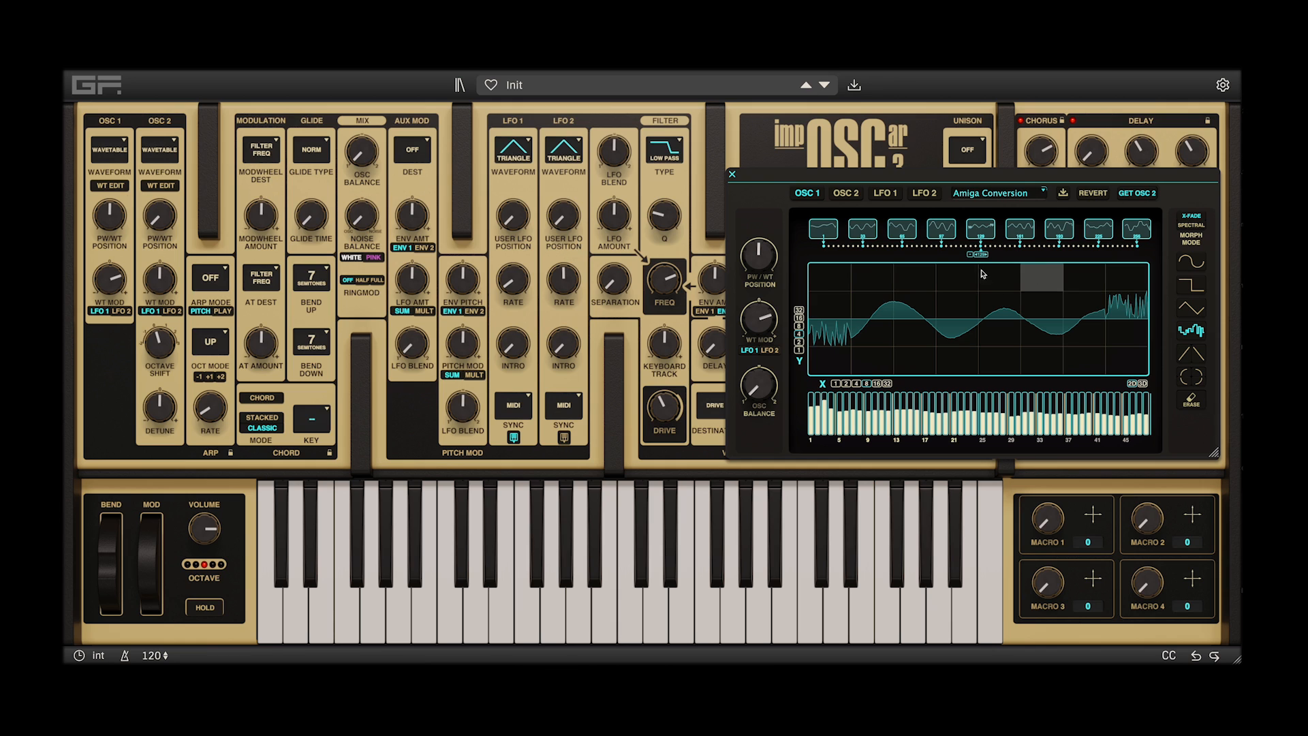
Copy OSC 1's edited wavetable into OSC 2 and select its middle waveform
{"action": "left_click", "coordinate": [844, 195]}
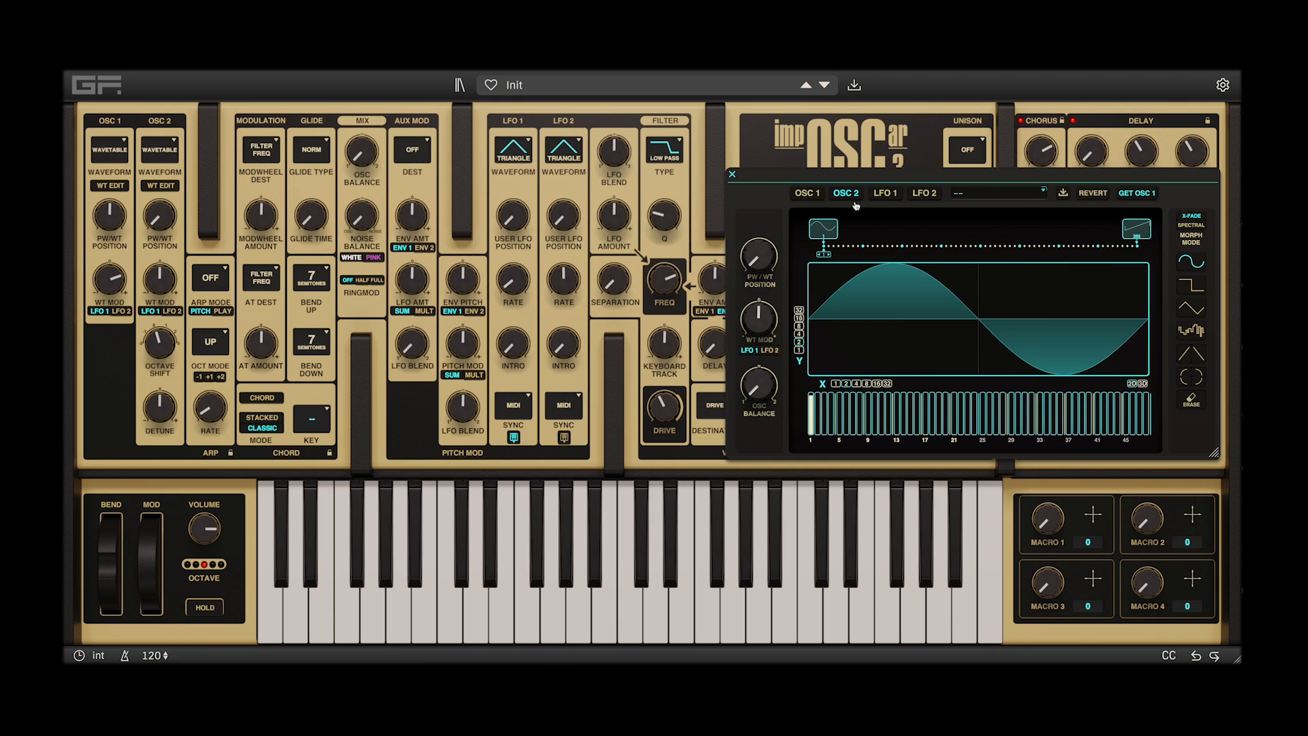
{"action": "left_click", "coordinate": [1142, 194]}
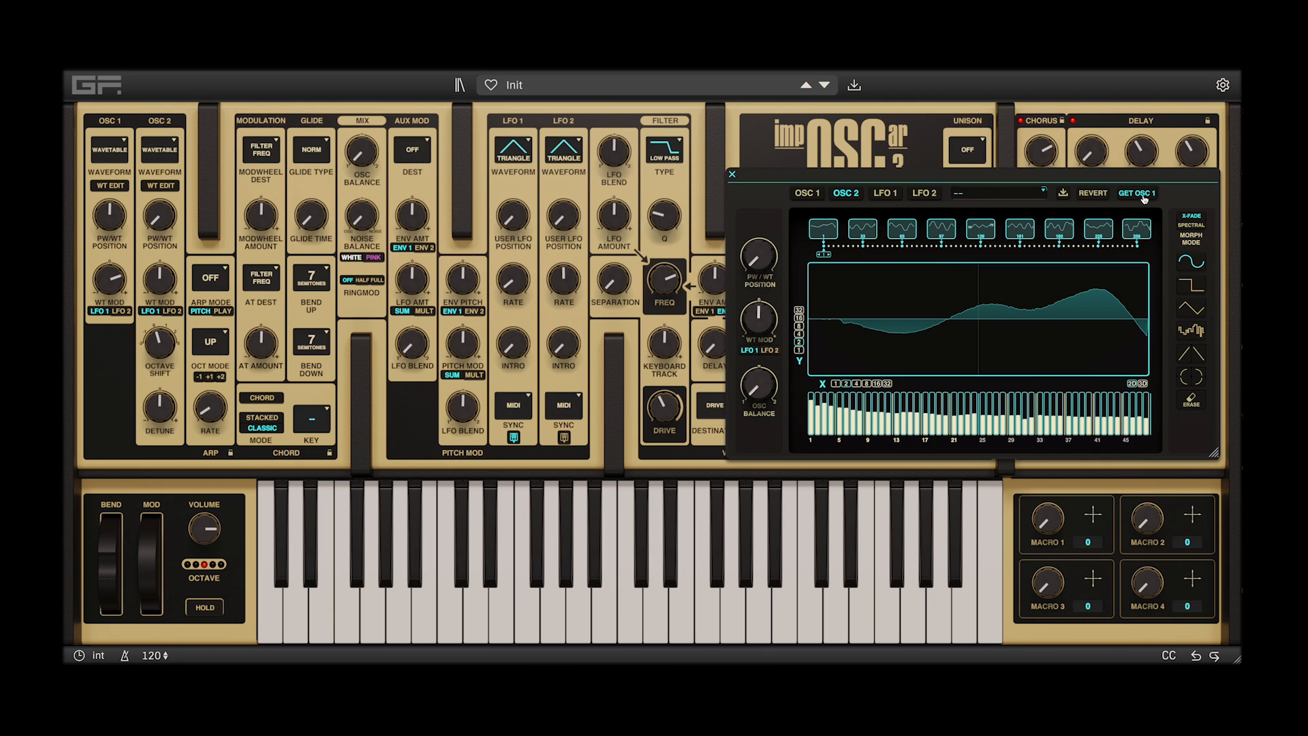
{"action": "left_click", "coordinate": [978, 229]}
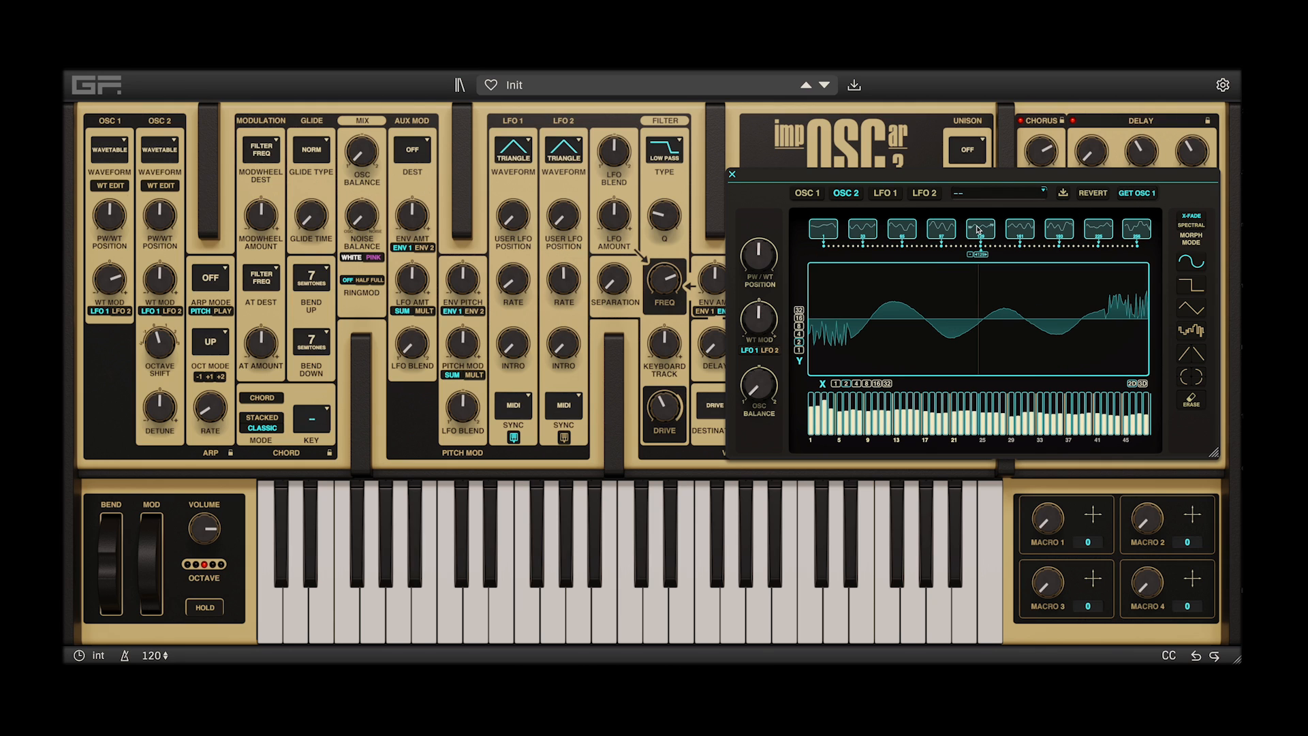
Load the Wonking 5 to 9 wavetable into OSC 1
{"action": "left_click", "coordinate": [803, 194]}
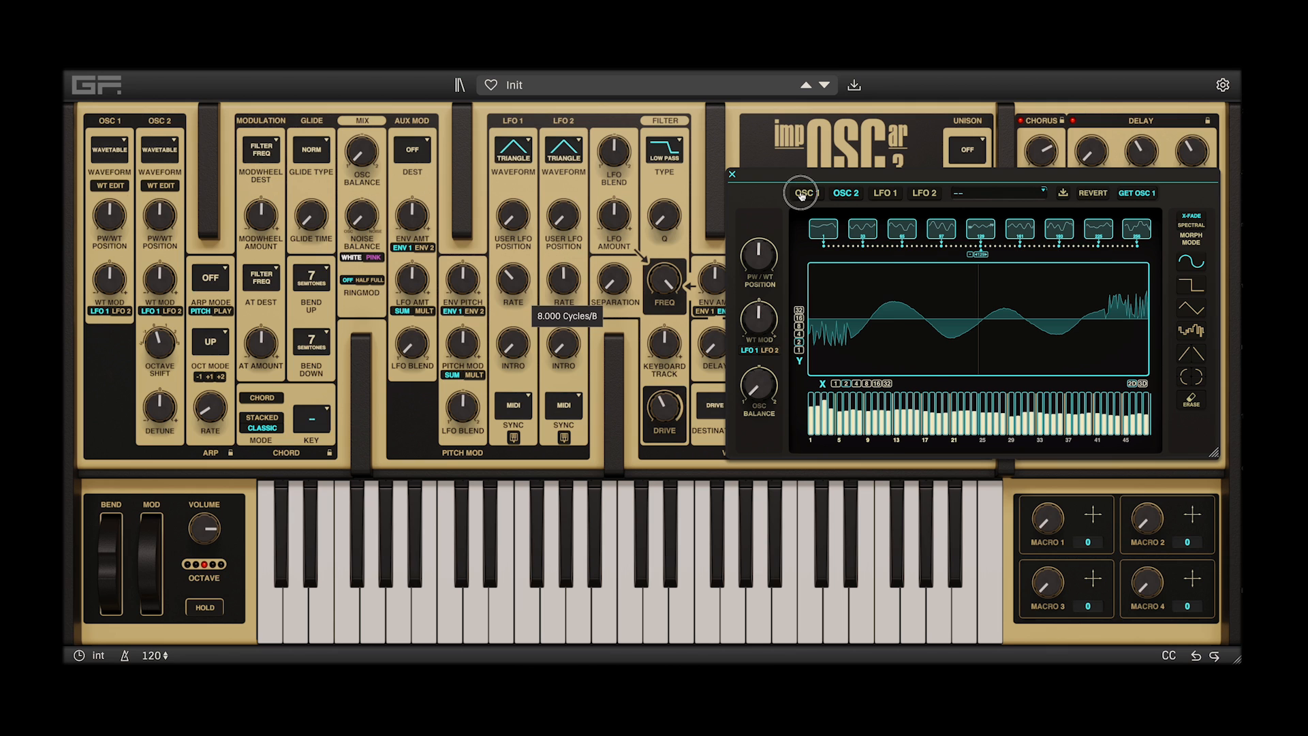
{"action": "left_click", "coordinate": [970, 195]}
{"action": "scroll", "coordinate": [838, 340], "scroll_direction": "down", "scroll_amount": 2}
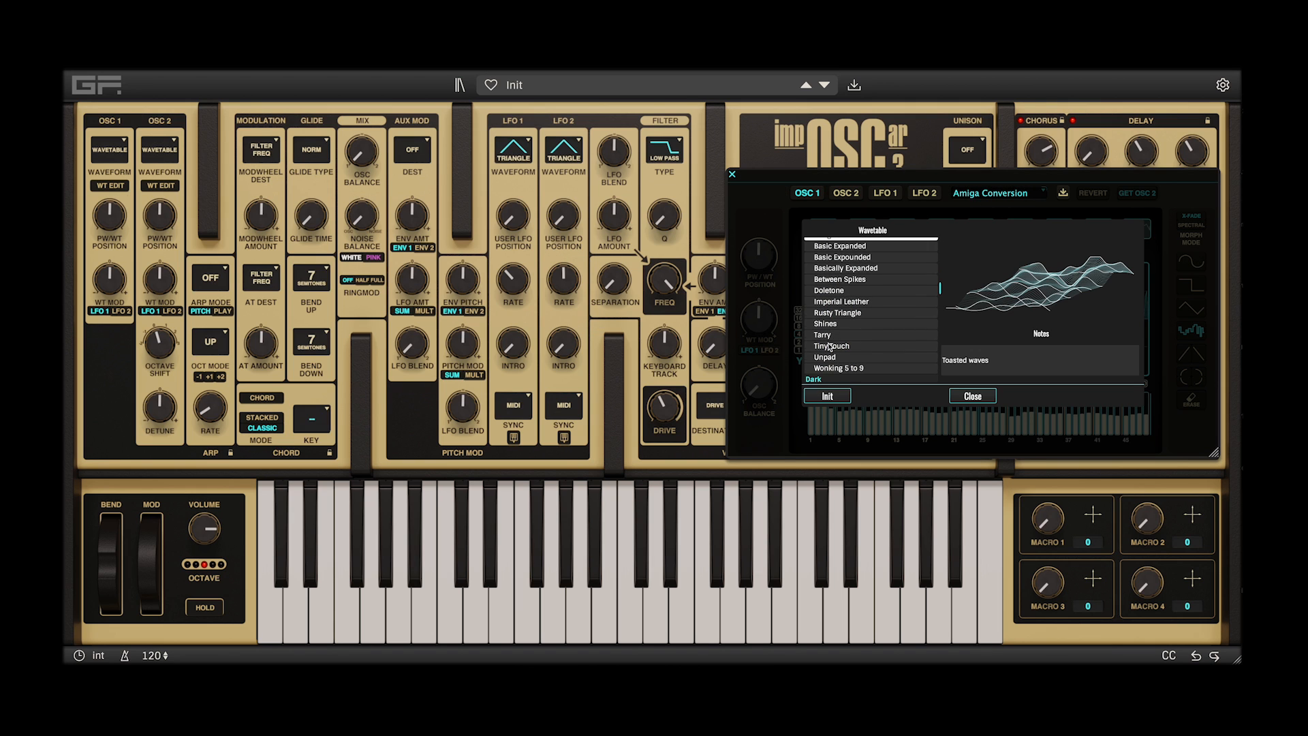
{"action": "left_click", "coordinate": [838, 357]}
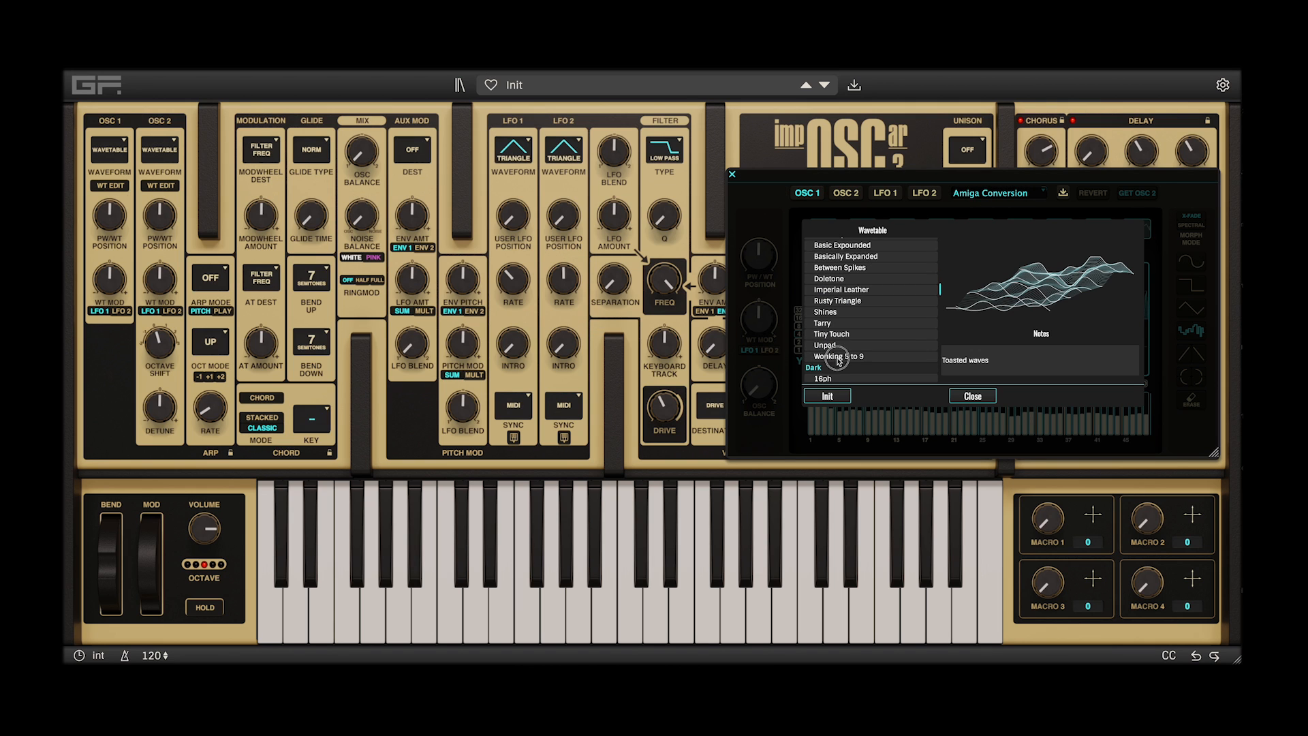
{"action": "left_click", "coordinate": [977, 400]}
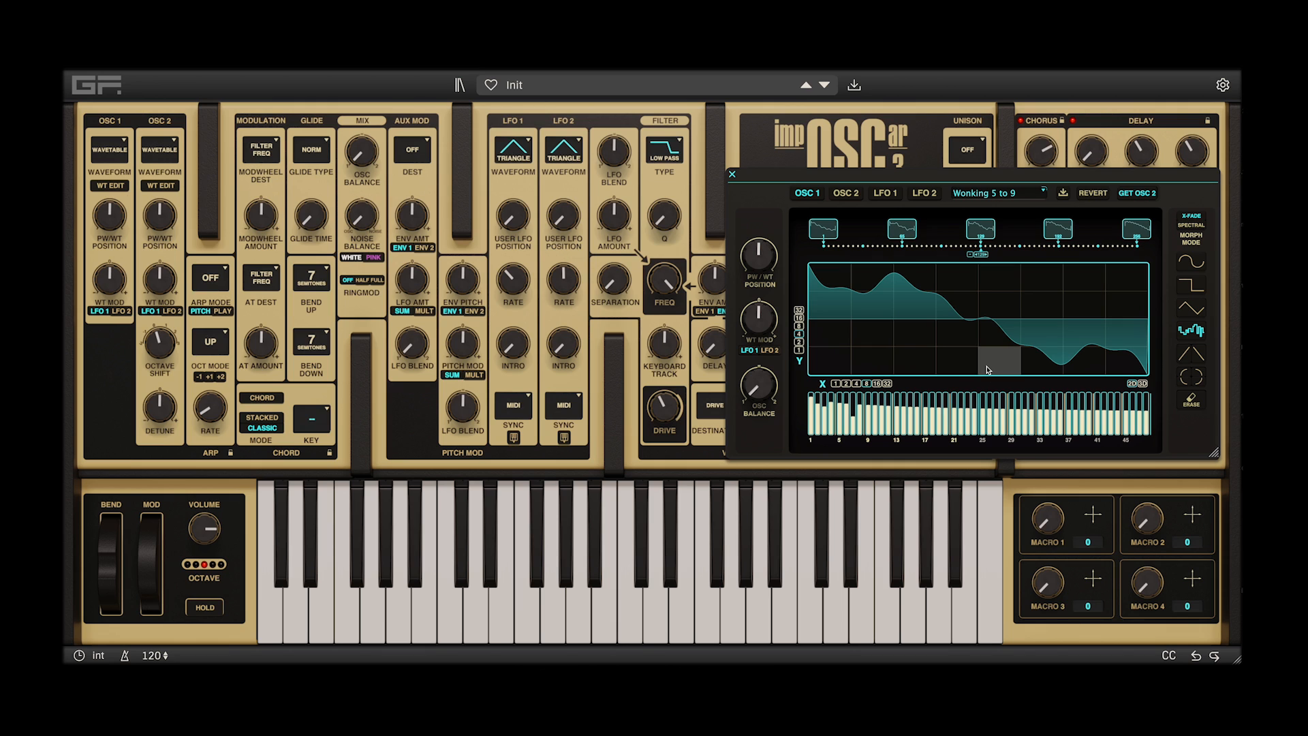
Shift the oscillator balance towards OSC 2, lower OSC 2's octave, and set the filter Q to 0.43 and the volume to 0.0 dB
{"action": "left_click_drag", "start_coordinate": [379, 149], "coordinate": [376, 82]}
{"action": "left_click_drag", "start_coordinate": [155, 341], "coordinate": [154, 363]}
{"action": "left_click_drag", "start_coordinate": [666, 217], "coordinate": [670, 177]}
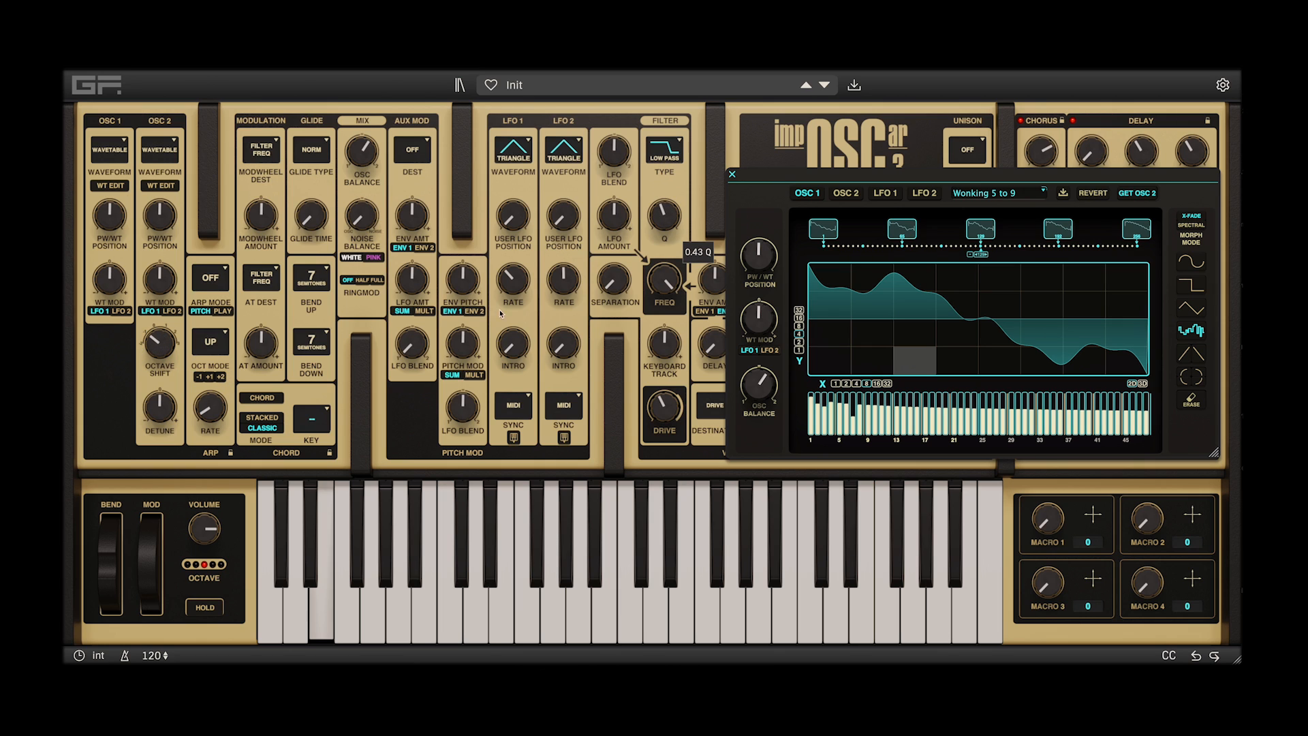
{"action": "left_click_drag", "start_coordinate": [213, 535], "coordinate": [219, 491]}
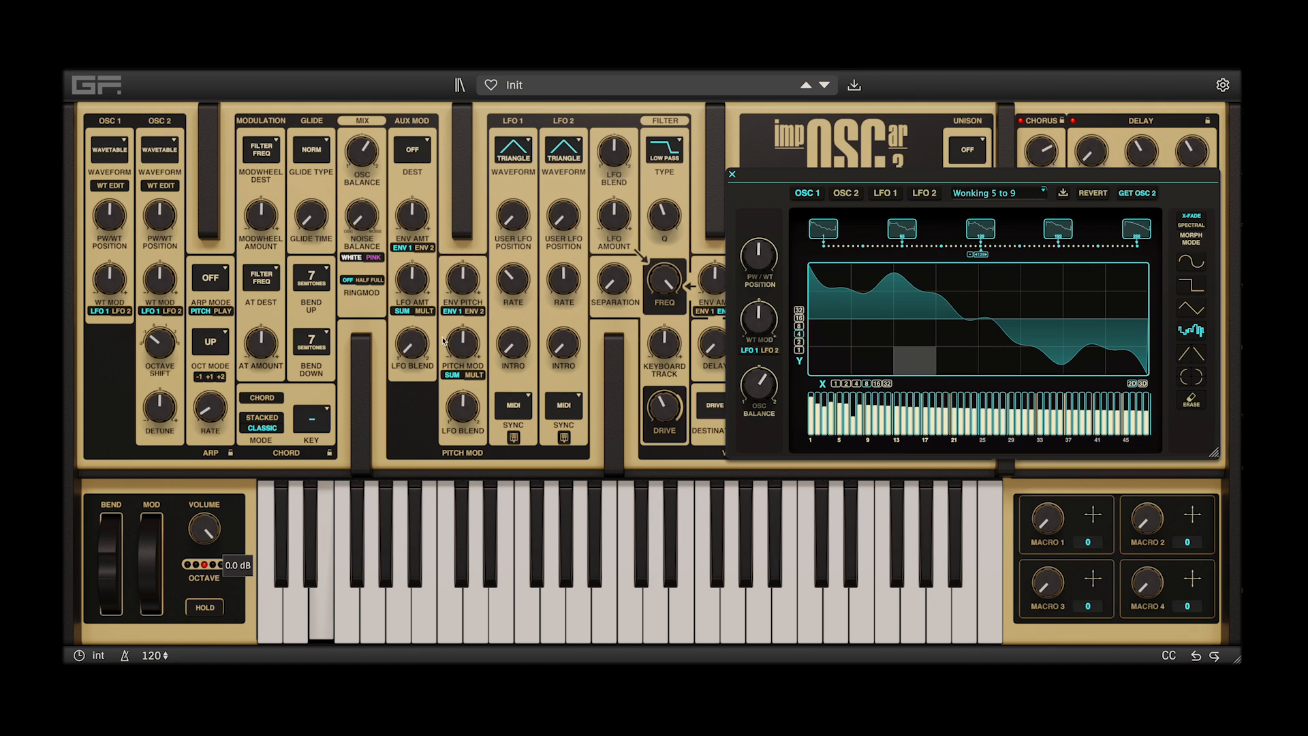
Move OSC 1's wavetable position to the start, raise its wavetable modulation, and set the LFO 2 rate to 5.000 Cycles/B
{"action": "left_click_drag", "start_coordinate": [979, 258], "coordinate": [824, 256]}
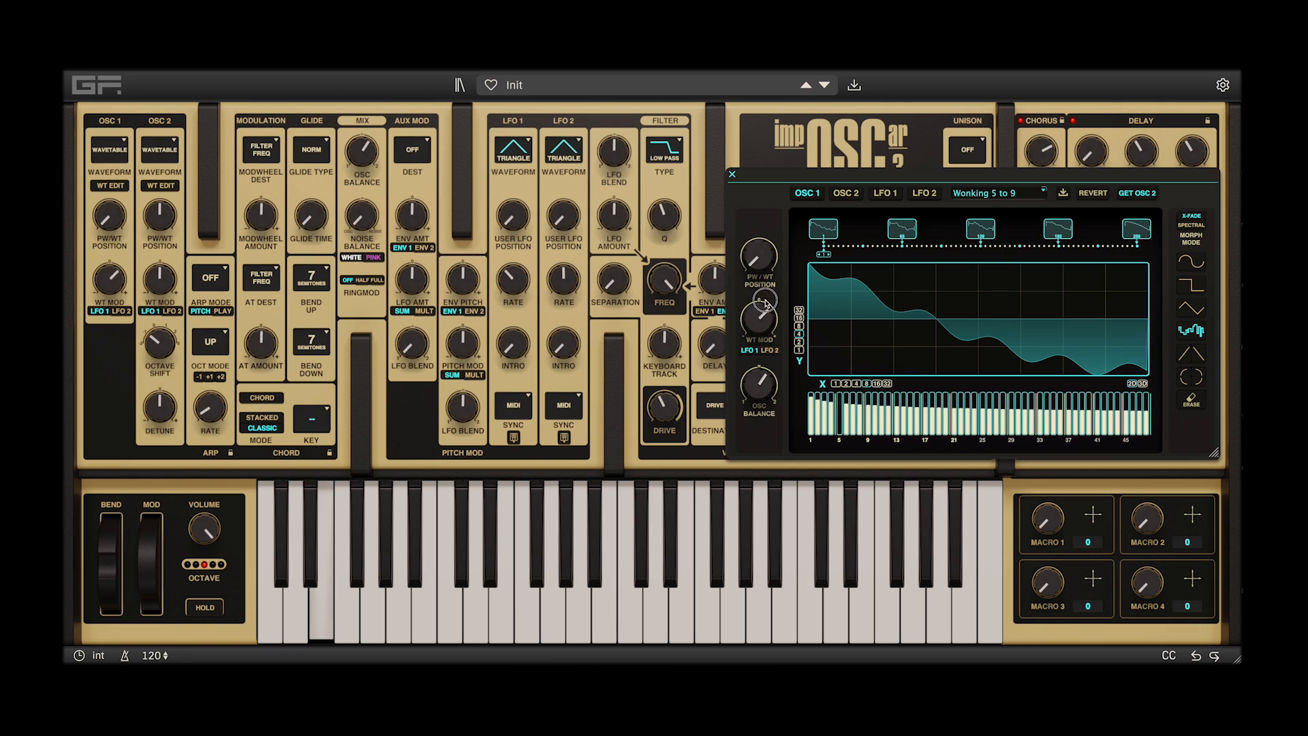
{"action": "left_click_drag", "start_coordinate": [765, 303], "coordinate": [767, 289]}
{"action": "left_click_drag", "start_coordinate": [513, 279], "coordinate": [612, 284]}
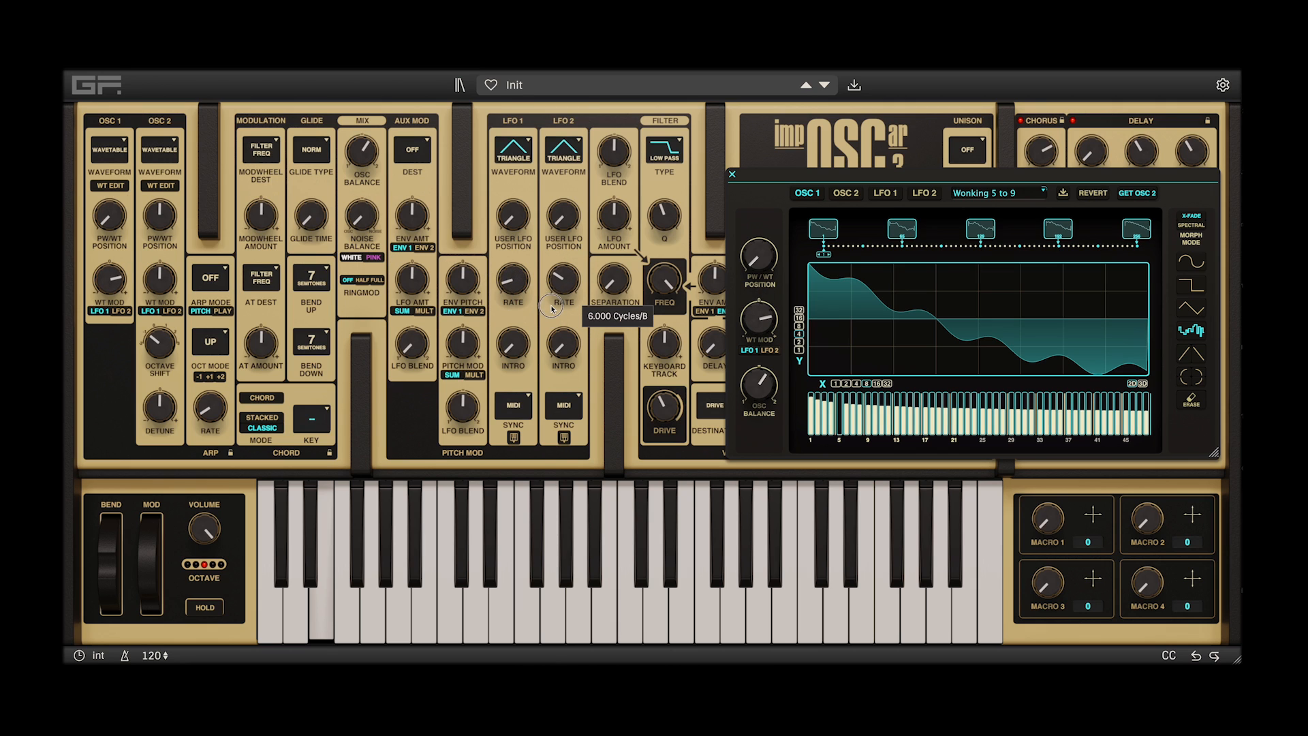
Give OSC 2 negative wavetable modulation from LFO 1, switch its modulation source to LFO 2, and move its wavetable position to the start
{"action": "left_click", "coordinate": [844, 194]}
{"action": "left_click_drag", "start_coordinate": [758, 318], "coordinate": [754, 338]}
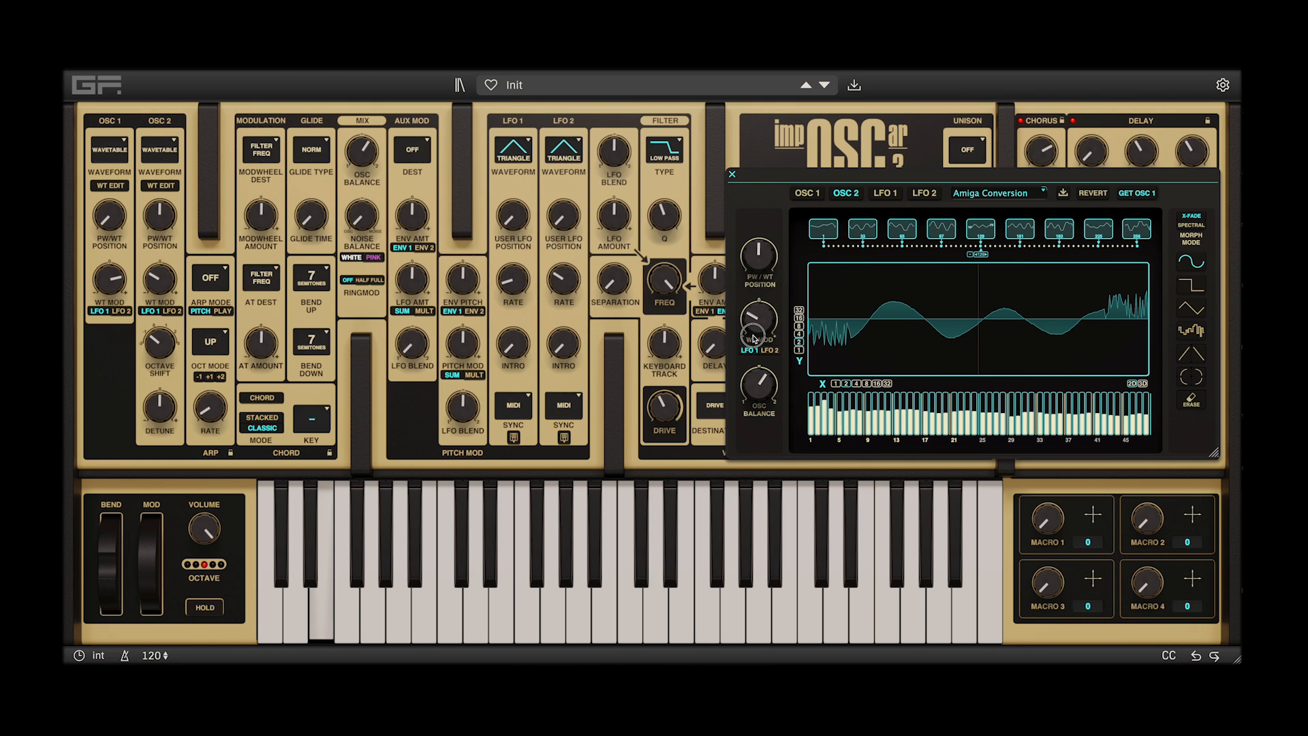
{"action": "left_click", "coordinate": [768, 350]}
{"action": "left_click_drag", "start_coordinate": [772, 244], "coordinate": [773, 237]}
{"action": "double_click", "coordinate": [773, 238]}
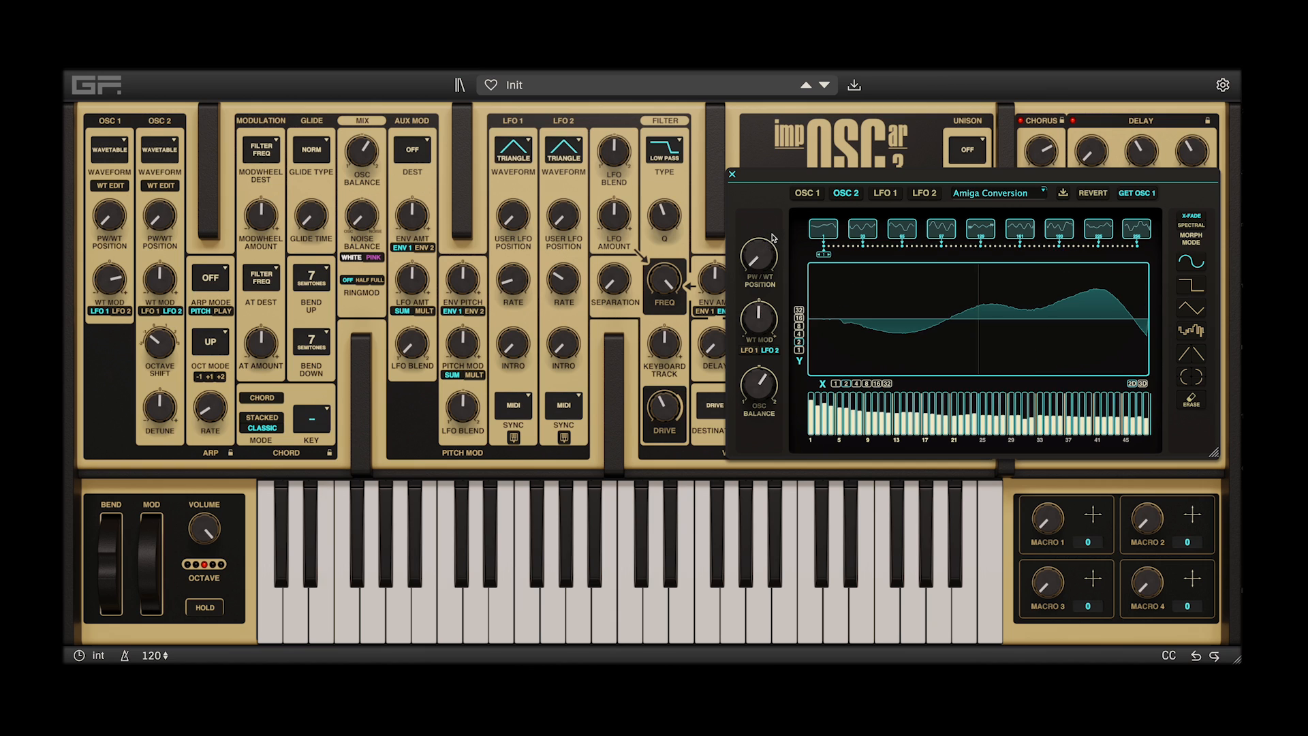
Add a point to the first falling slope of LFO 1's starting waveform and check the last waveform in its table
{"action": "left_click", "coordinate": [885, 193]}
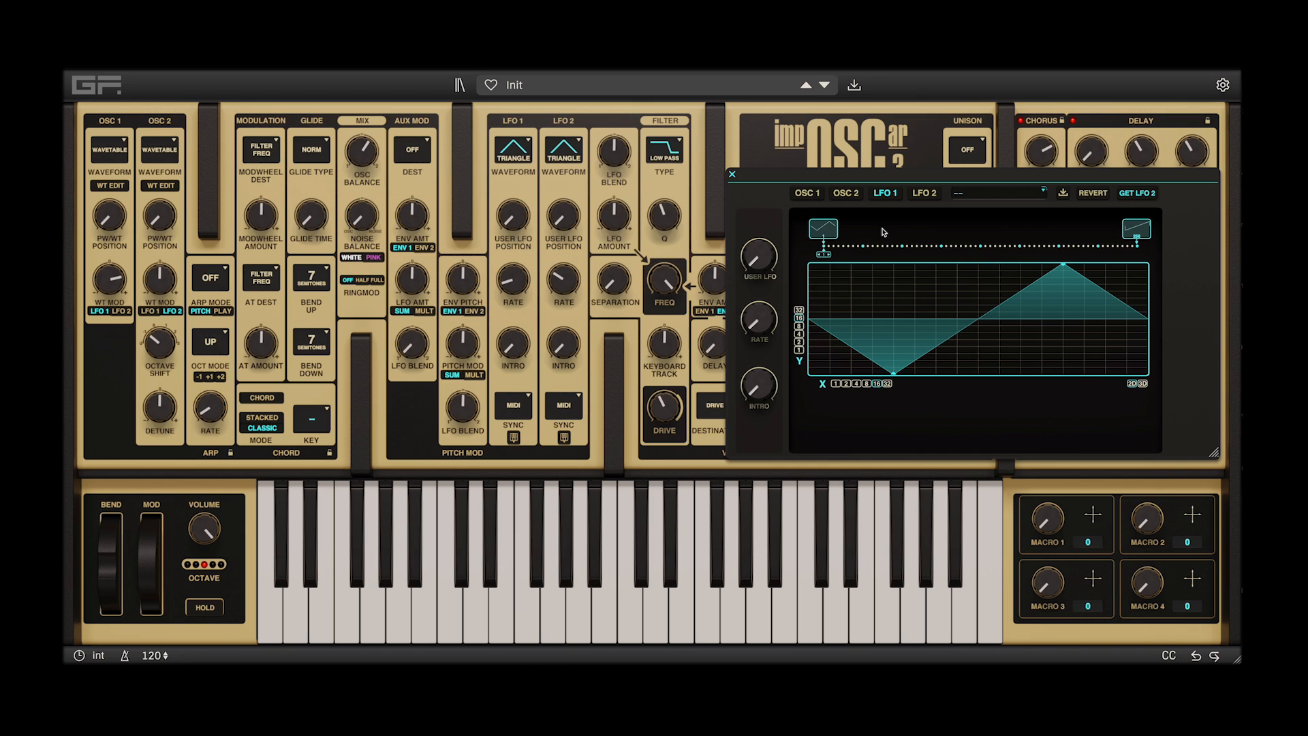
{"action": "left_click", "coordinate": [857, 352]}
{"action": "left_click", "coordinate": [1134, 230]}
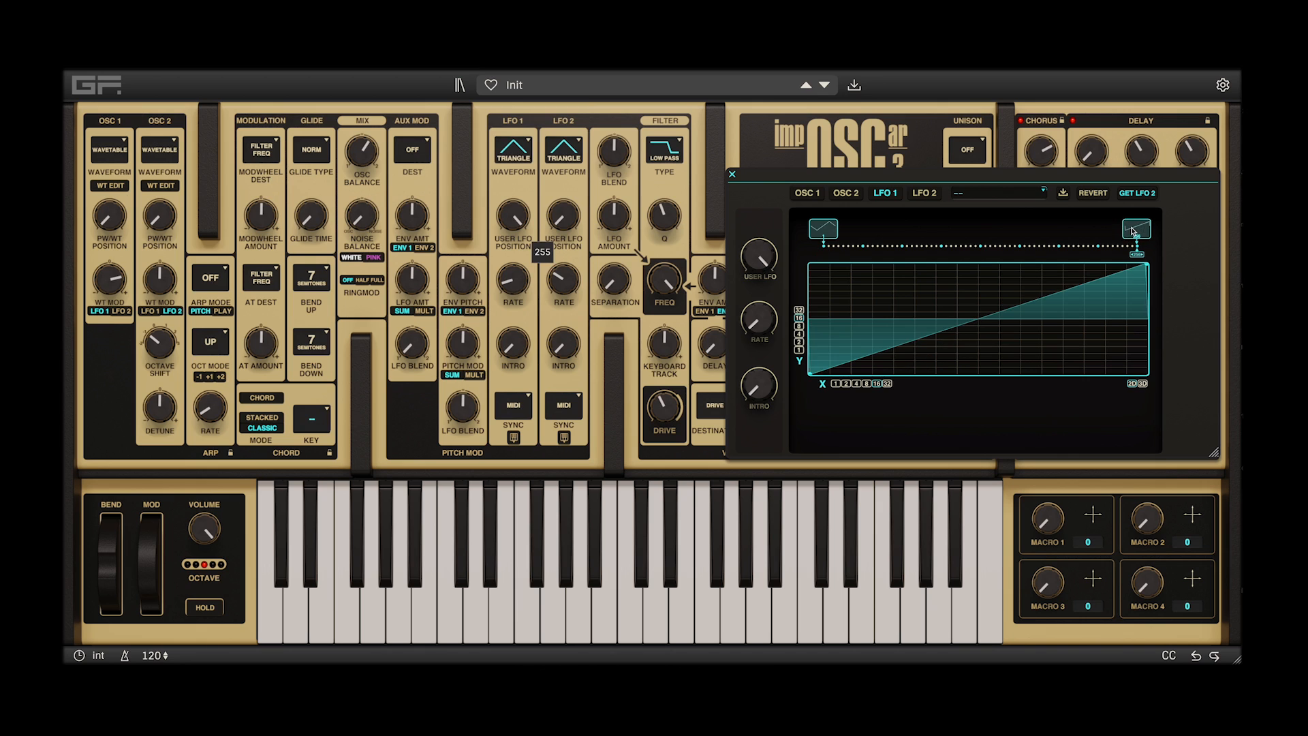
{"action": "left_click", "coordinate": [826, 230]}
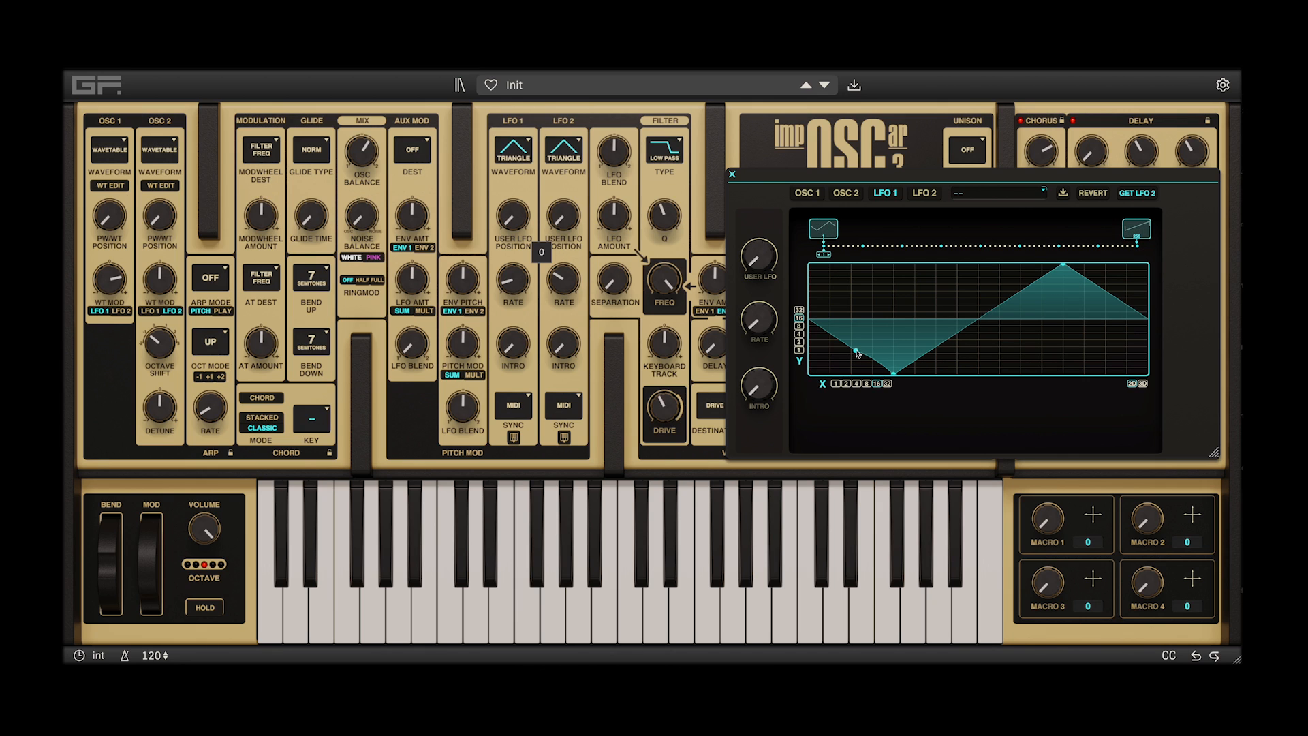
Add two points on the rising slope of LFO 1's waveform, raise them, and raise the point on its first falling slope
{"action": "left_click", "coordinate": [935, 350]}
{"action": "left_click_drag", "start_coordinate": [981, 318], "coordinate": [960, 291]}
{"action": "left_click", "coordinate": [995, 321]}
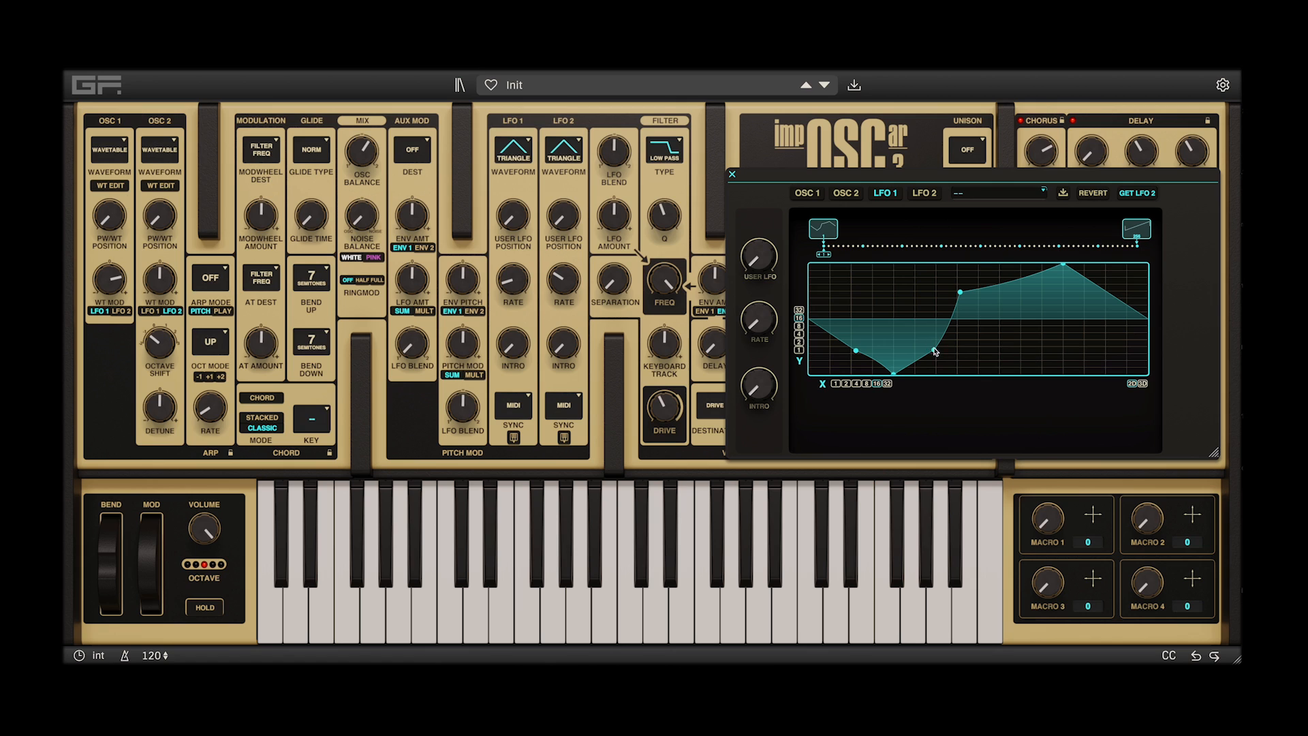
{"action": "left_click_drag", "start_coordinate": [935, 350], "coordinate": [910, 313]}
{"action": "left_click_drag", "start_coordinate": [856, 351], "coordinate": [862, 314]}
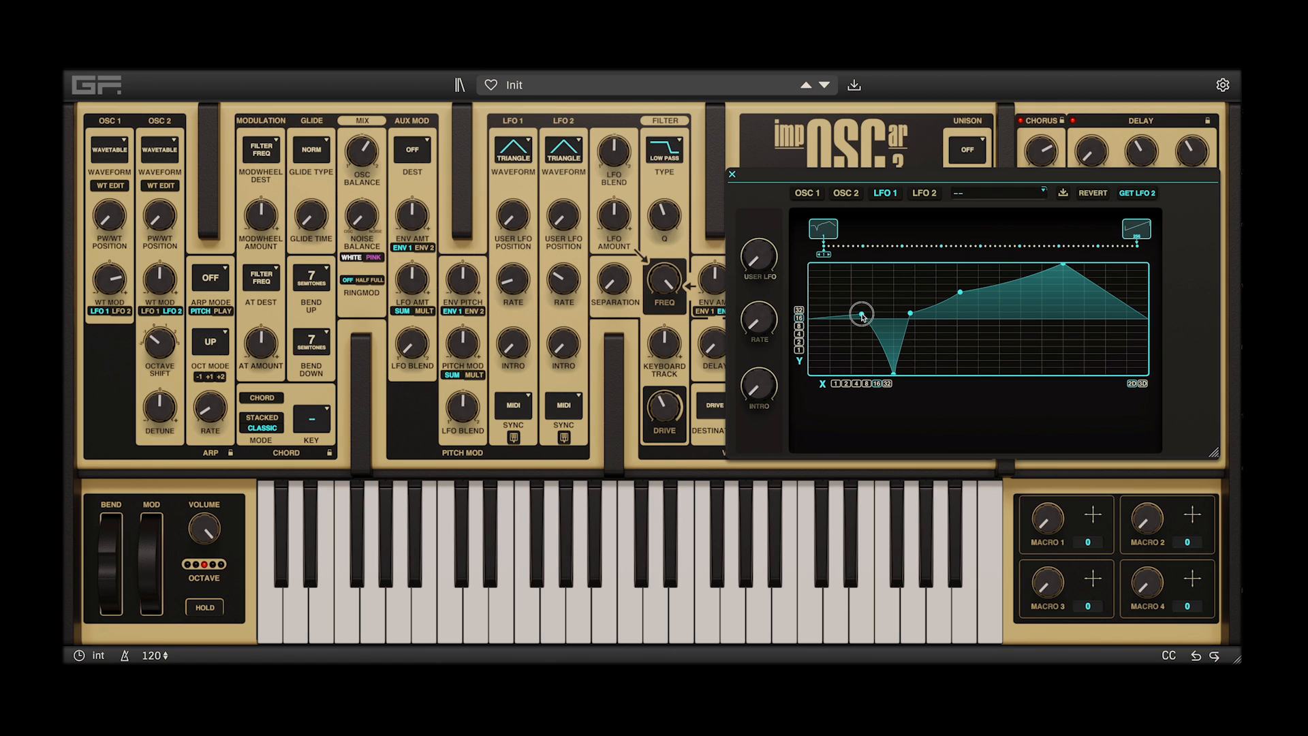
Add a point near the bottom directly below the second peak of LFO 1's waveform and bend the curve leading to it upwards
{"action": "left_click", "coordinate": [1002, 290]}
{"action": "left_click_drag", "start_coordinate": [1002, 290], "coordinate": [979, 395]}
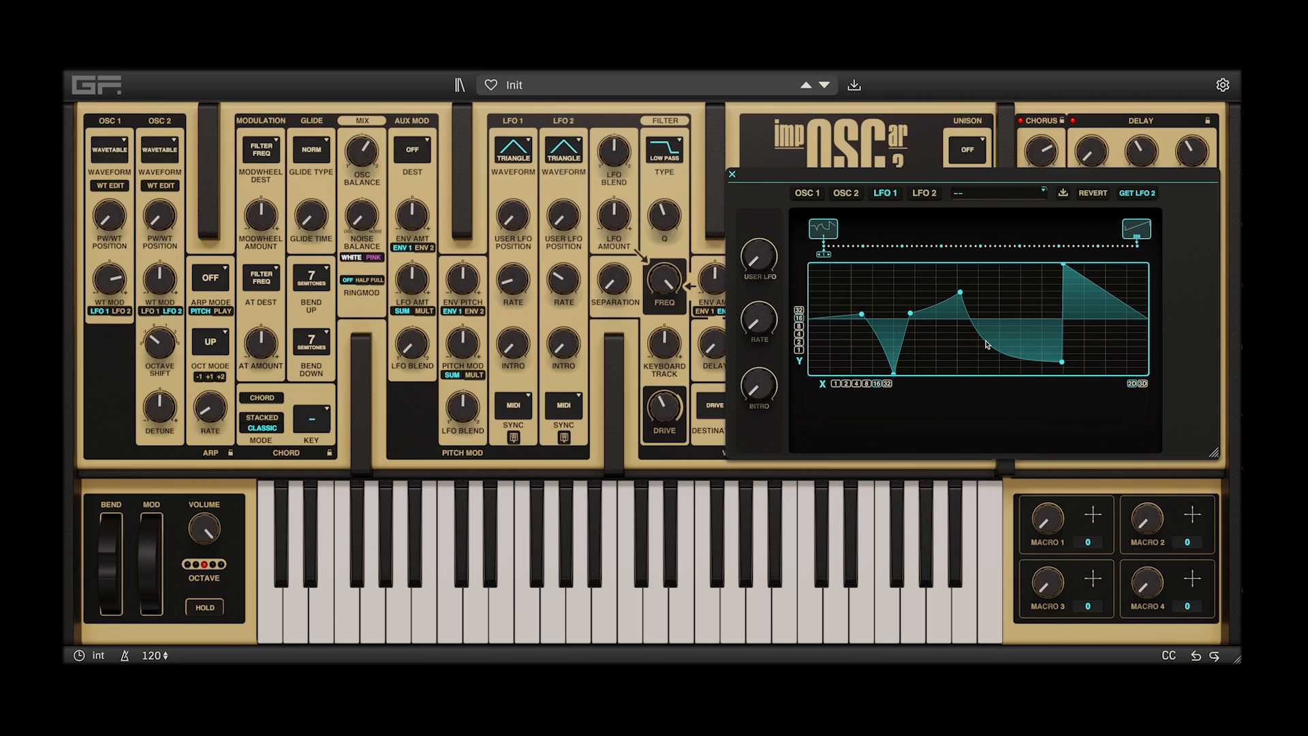
{"action": "left_click_drag", "start_coordinate": [986, 344], "coordinate": [1046, 204]}
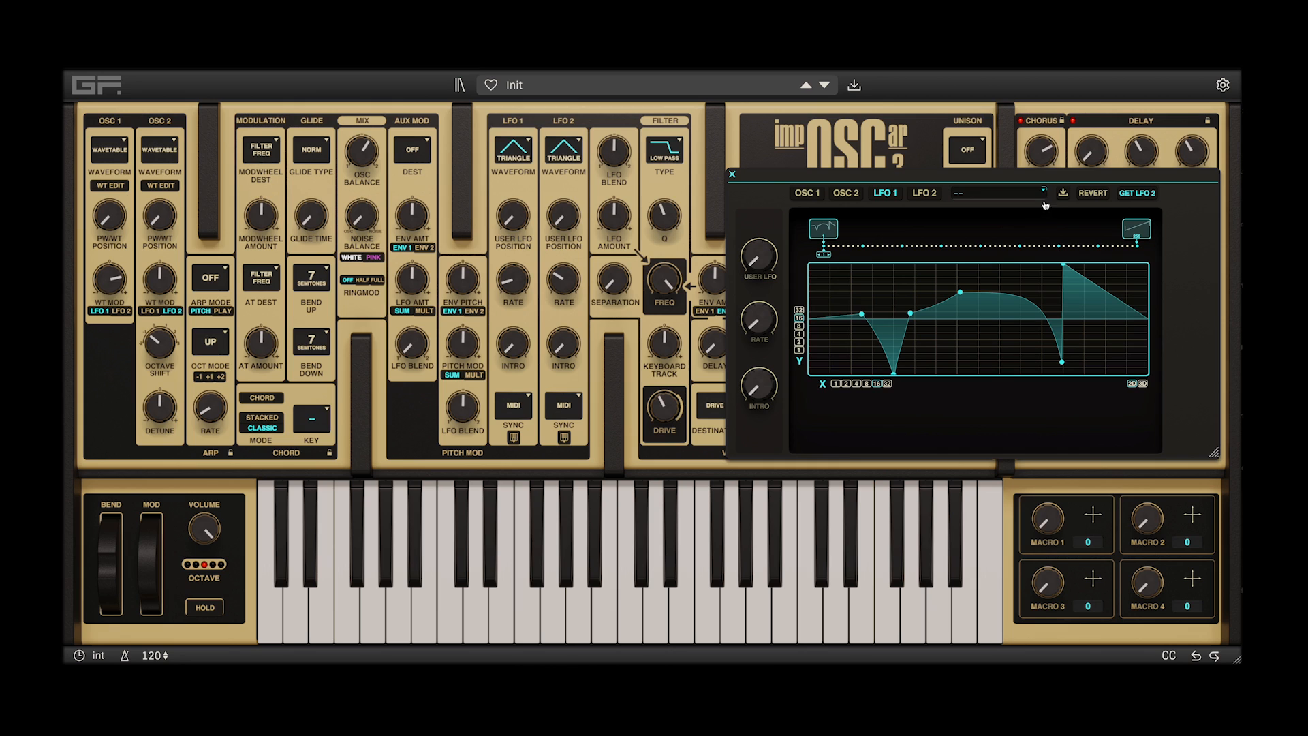
Coarsen the LFO 1 editor's horizontal and vertical grids, snap the upper middle point to a grid line, and set the X grid to 8
{"action": "left_click", "coordinate": [856, 384]}
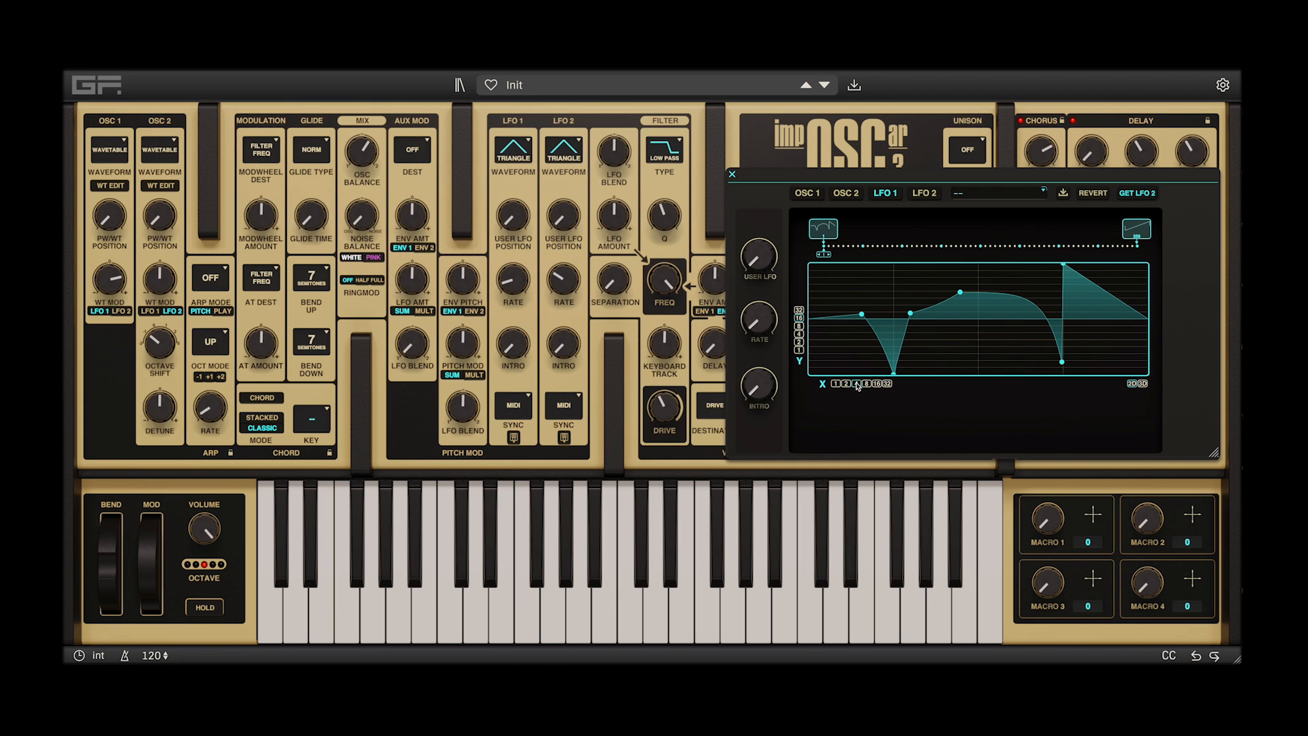
{"action": "left_click", "coordinate": [803, 341]}
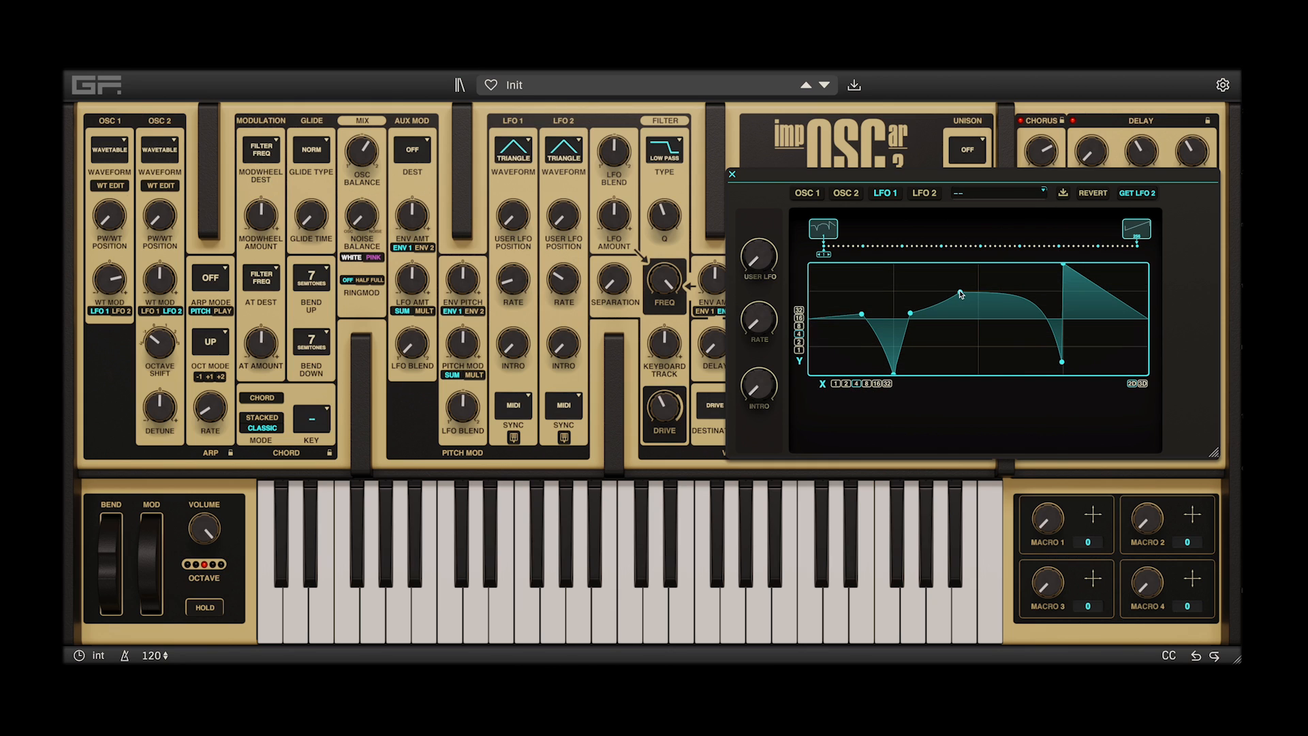
{"action": "mouse_move", "coordinate": [961, 294]}
{"action": "left_mouse_down"}
{"action": "mouse_move", "coordinate": [979, 324]}
{"action": "mouse_move", "coordinate": [981, 295]}
{"action": "mouse_move", "coordinate": [913, 295]}
{"action": "mouse_move", "coordinate": [913, 320]}
{"action": "mouse_move", "coordinate": [957, 347]}
{"action": "mouse_move", "coordinate": [1021, 347]}
{"action": "mouse_move", "coordinate": [1026, 297]}
{"action": "mouse_move", "coordinate": [978, 291]}
{"action": "left_mouse_up"}
{"action": "left_click", "coordinate": [868, 384]}
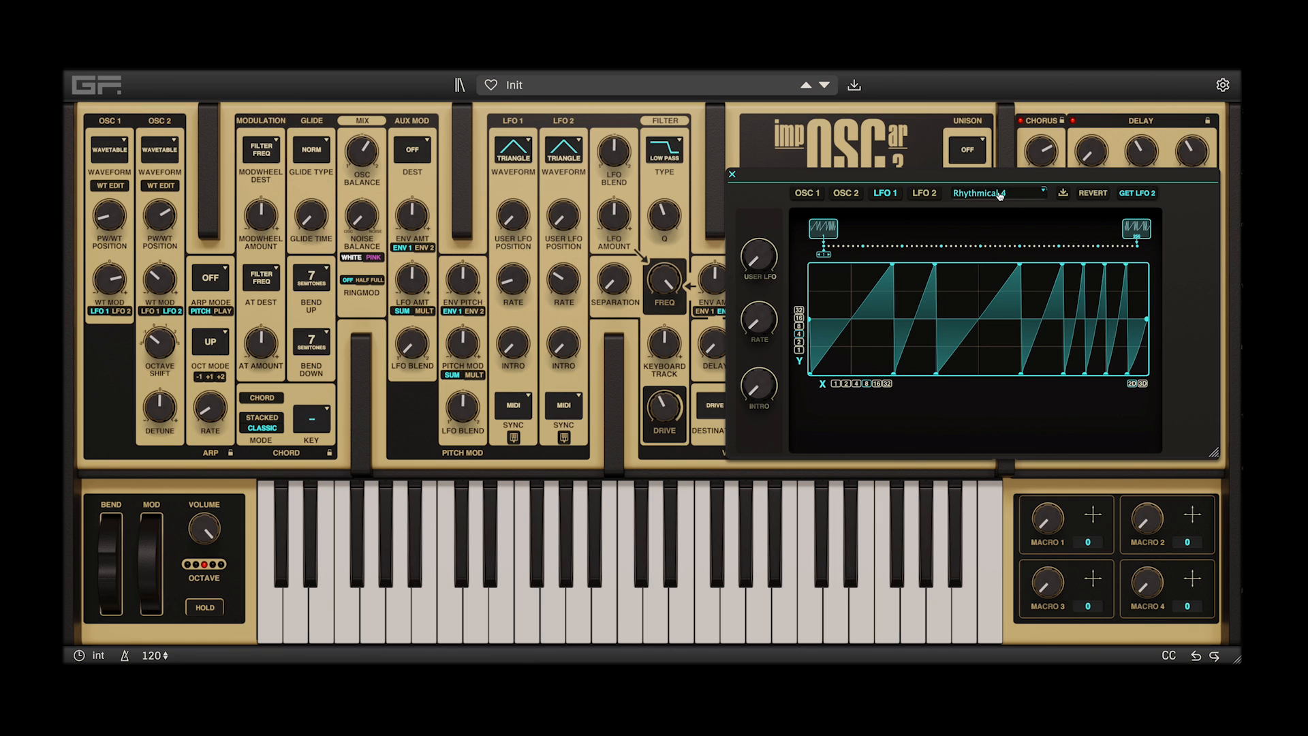
Switch LFO 1's waveform to User LFO and load the Rhythmical 3 table, trying Simple 1 and Squareshift first
{"action": "left_click", "coordinate": [1000, 194]}
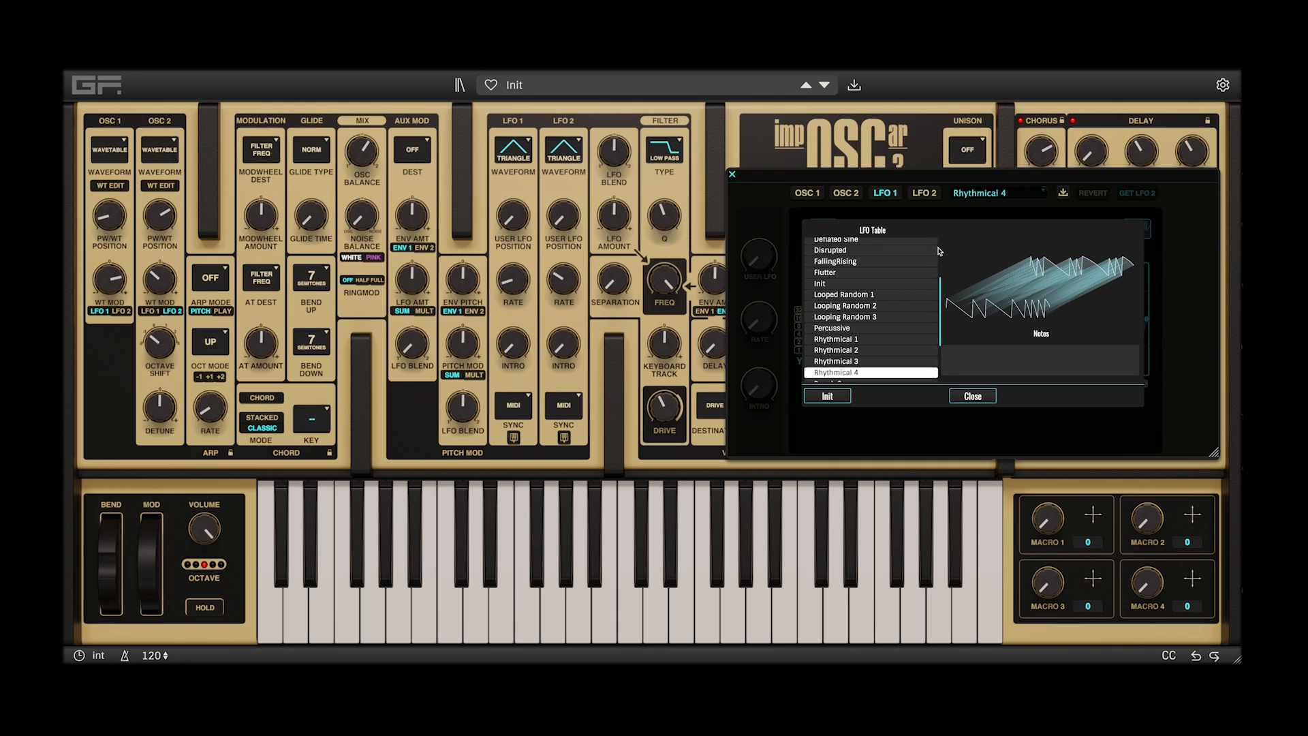
{"action": "scroll", "coordinate": [938, 251], "scroll_direction": "up", "scroll_amount": 3}
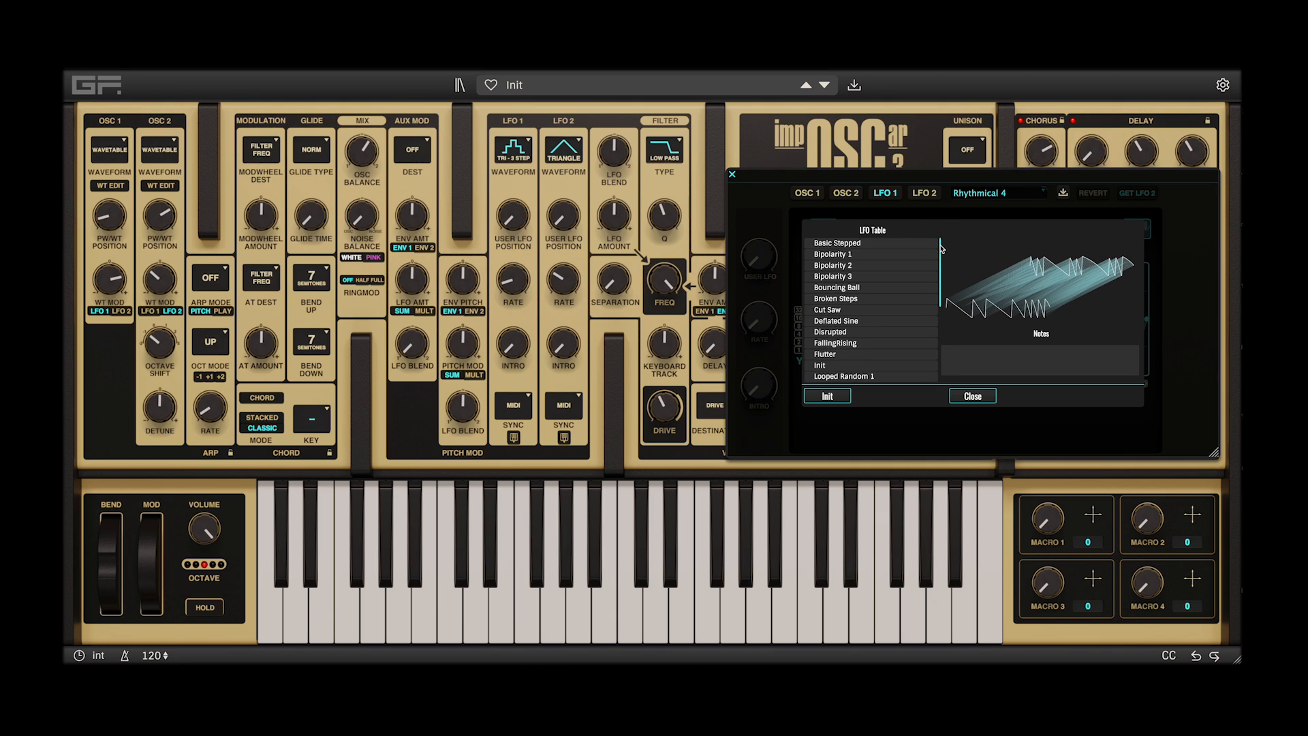
{"action": "left_click", "coordinate": [901, 246]}
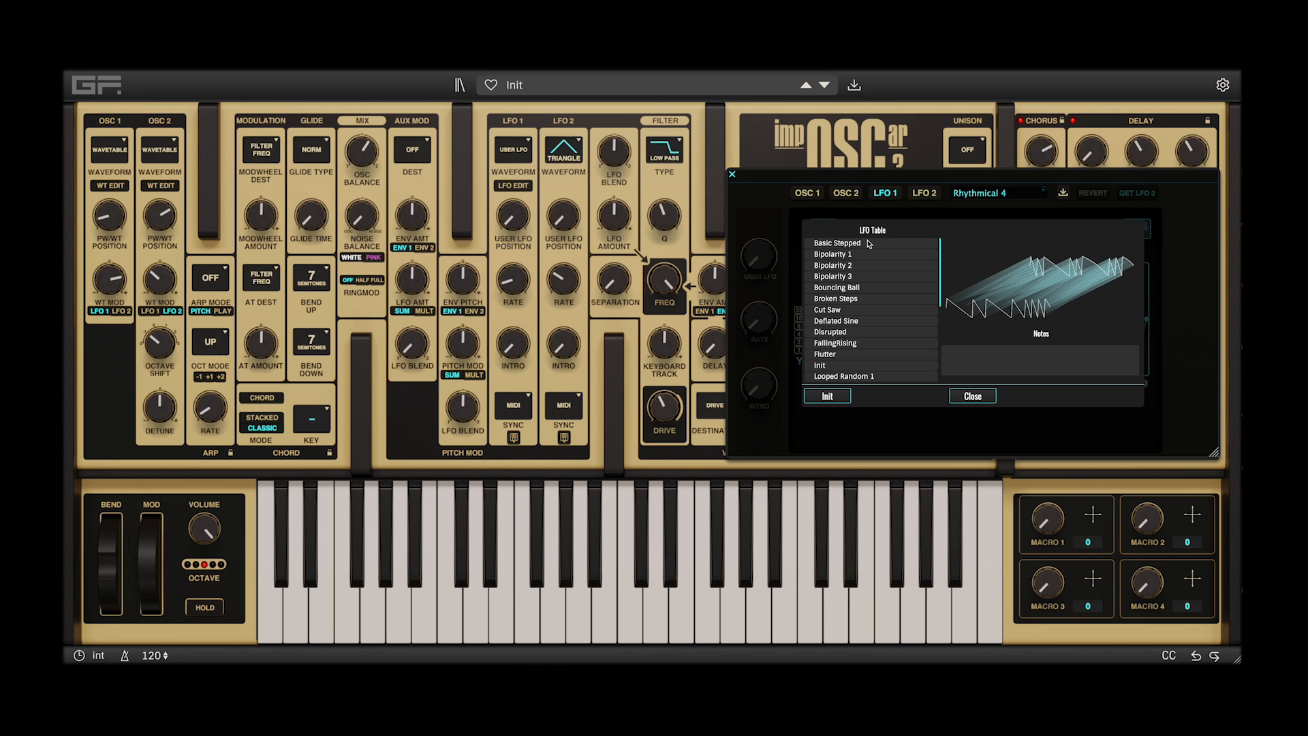
{"action": "scroll", "coordinate": [850, 304], "scroll_direction": "down", "scroll_amount": 5}
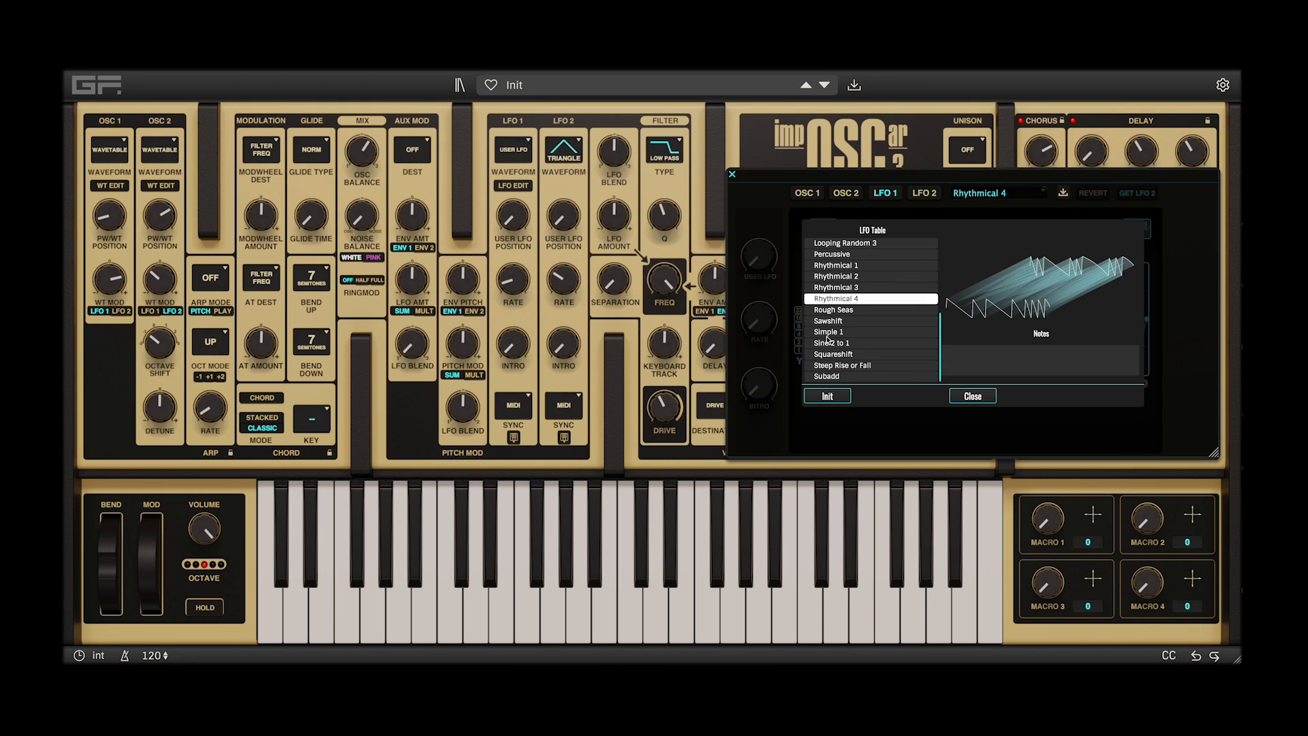
{"action": "left_click", "coordinate": [832, 333]}
{"action": "left_click", "coordinate": [834, 355]}
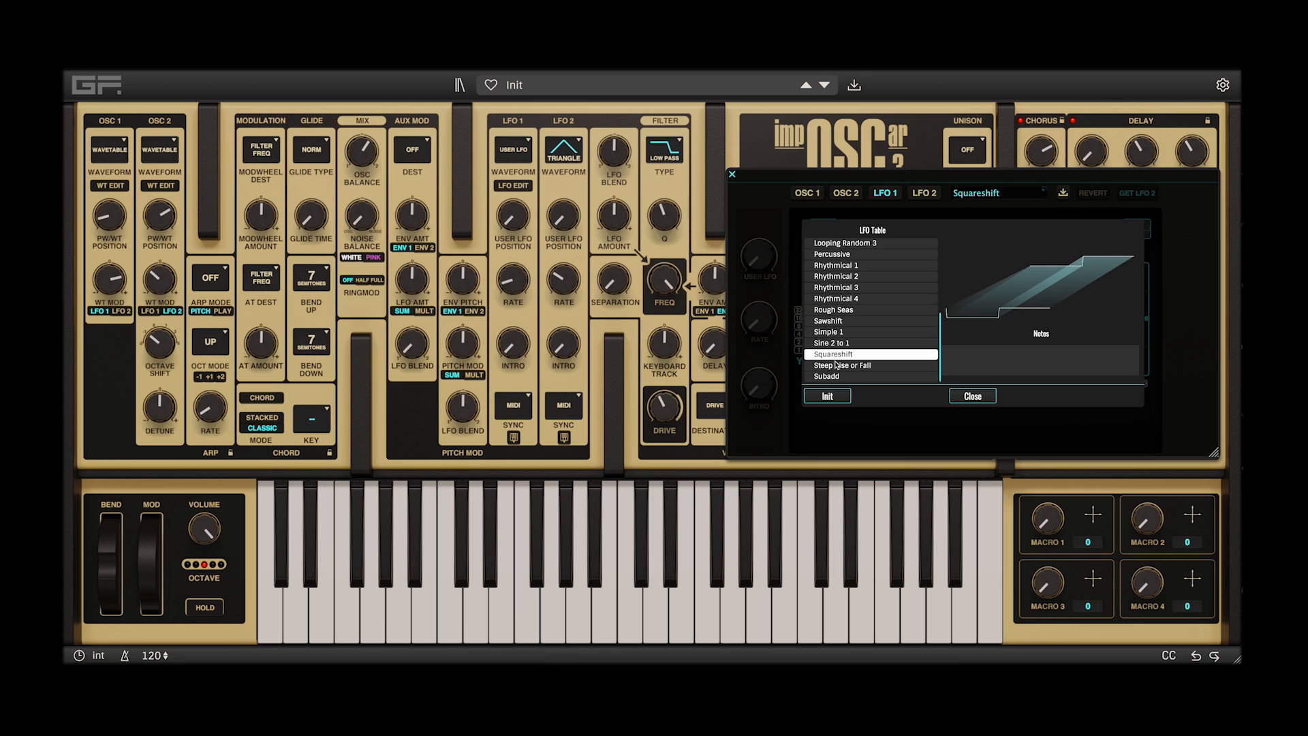
{"action": "left_click", "coordinate": [837, 286]}
{"action": "left_click", "coordinate": [973, 396]}
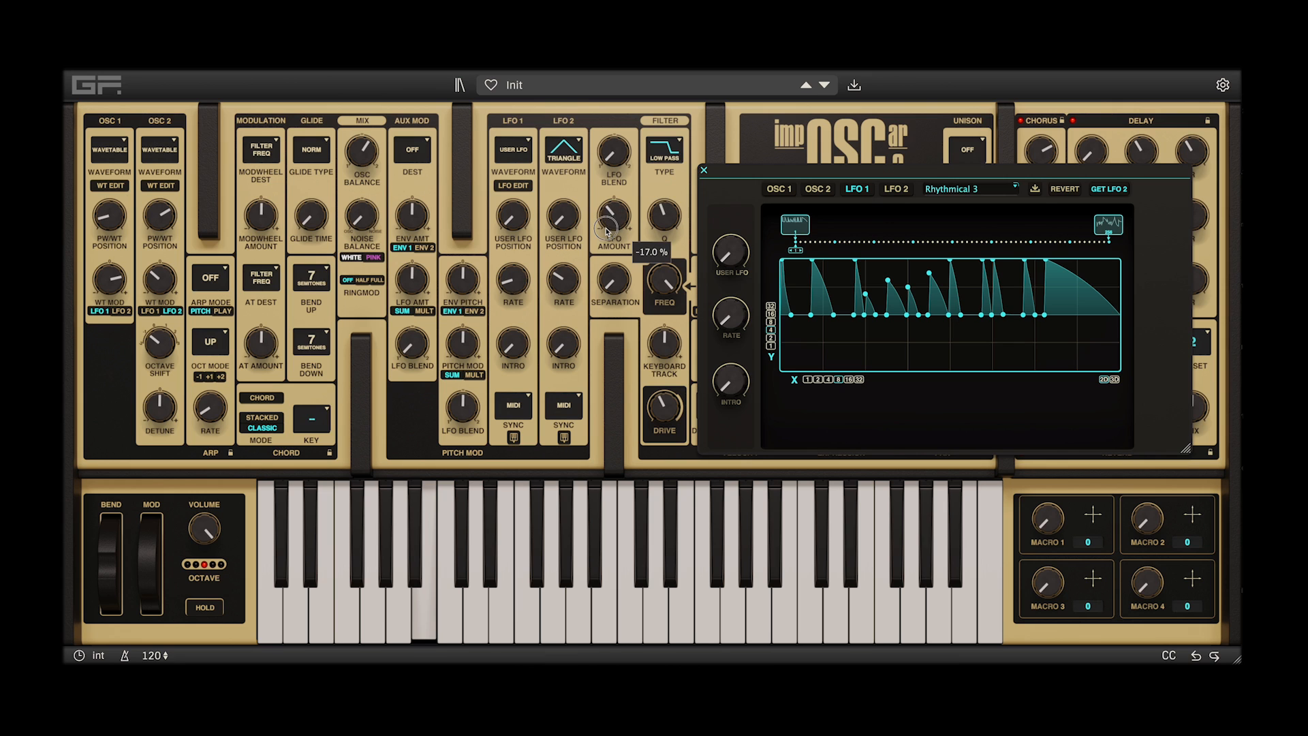
Make the LFO amount and OSC 1's wavetable modulation negative, raise OSC 1's wavetable position, and close the wavetable editor
{"action": "left_click_drag", "start_coordinate": [606, 229], "coordinate": [662, 318]}
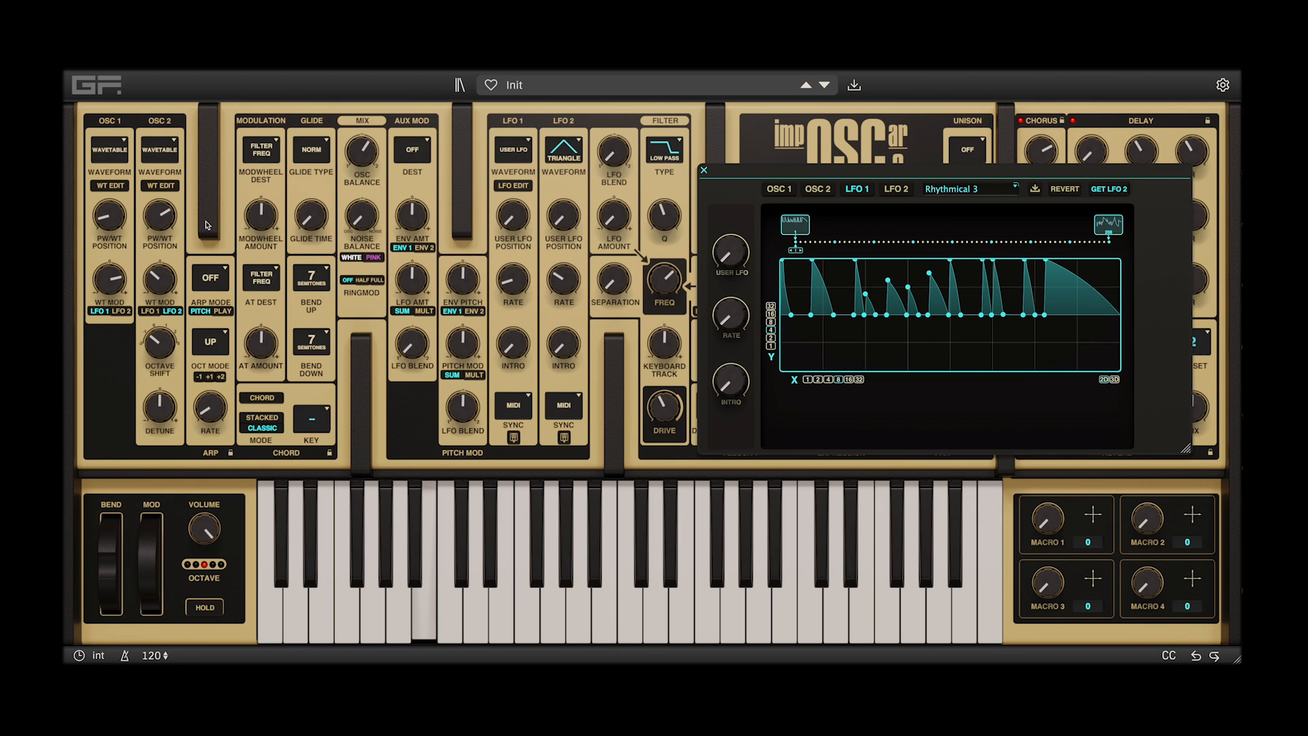
{"action": "left_click_drag", "start_coordinate": [113, 272], "coordinate": [107, 331]}
{"action": "left_click_drag", "start_coordinate": [121, 213], "coordinate": [128, 152]}
{"action": "mouse_move", "coordinate": [158, 222]}
{"action": "left_mouse_down"}
{"action": "mouse_move", "coordinate": [151, 277]}
{"action": "mouse_move", "coordinate": [178, 235]}
{"action": "mouse_move", "coordinate": [168, 271]}
{"action": "mouse_move", "coordinate": [151, 239]}
{"action": "left_mouse_up"}
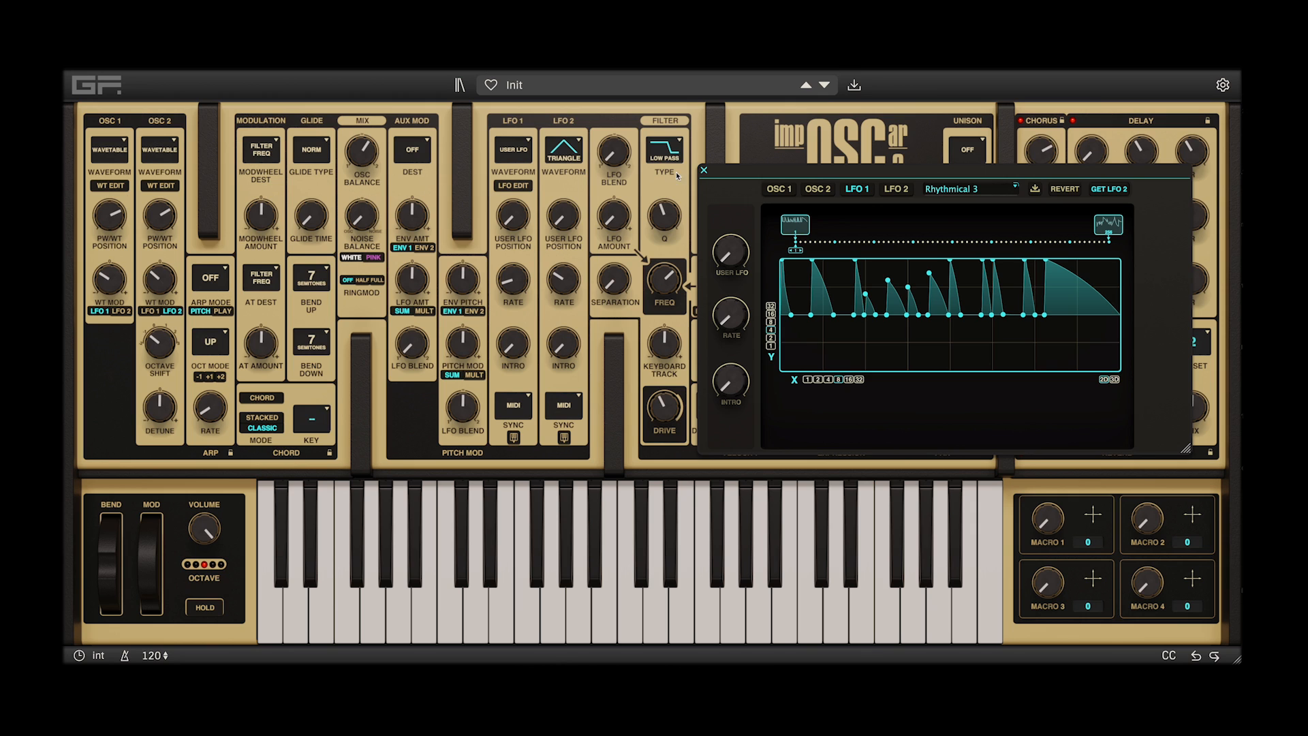
{"action": "left_click", "coordinate": [703, 170]}
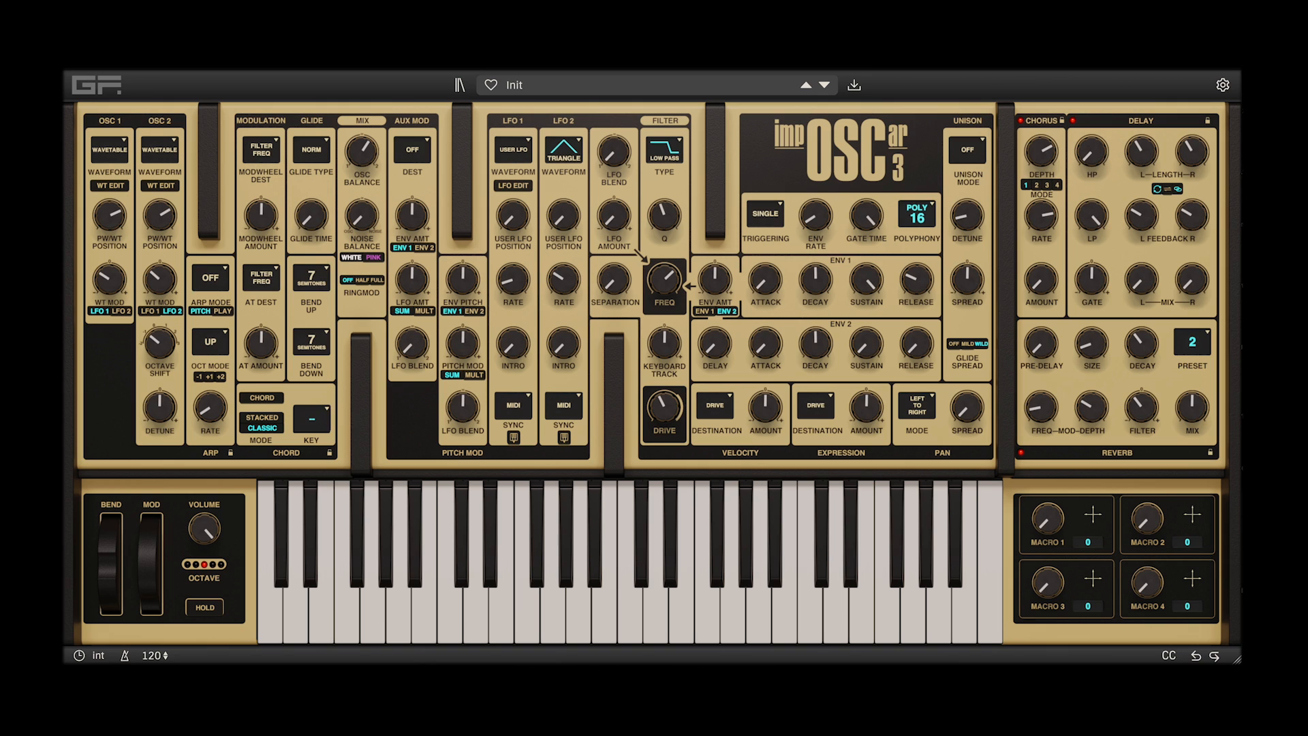
Save the sound as a patch named "Cool" with the notes "Cool!" and Macro 1 labelled "Nice!"
{"action": "left_click", "coordinate": [854, 86]}
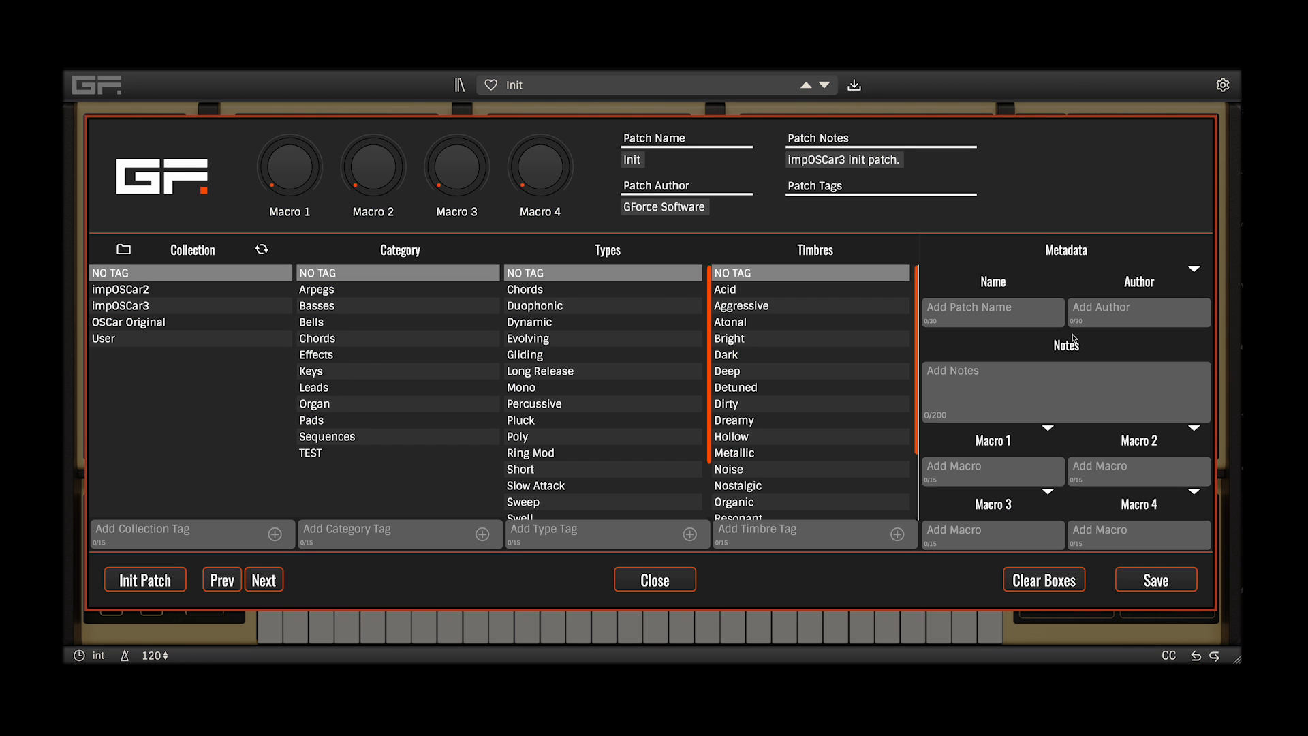
{"action": "left_click", "coordinate": [981, 312]}
{"action": "type", "text": "Cool"}
{"action": "left_click", "coordinate": [1002, 382]}
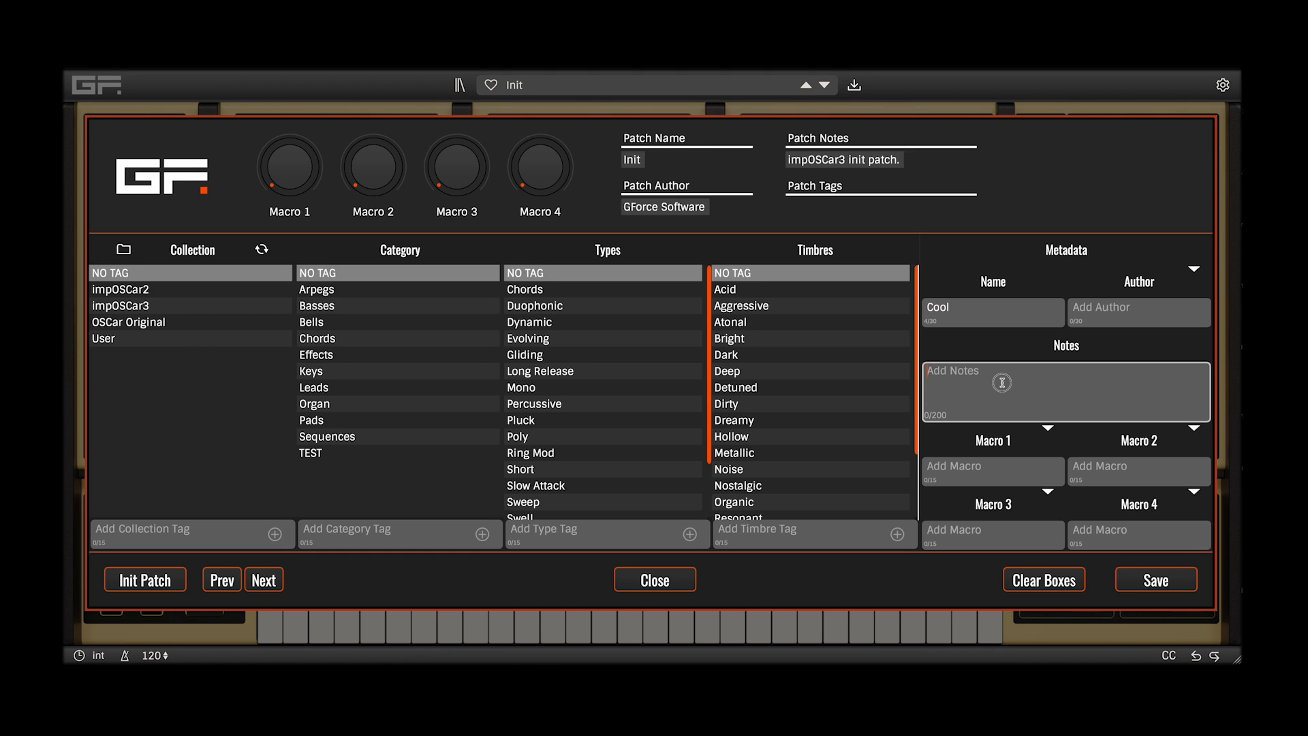
{"action": "type", "text": "Cool!"}
{"action": "left_click", "coordinate": [1155, 581]}
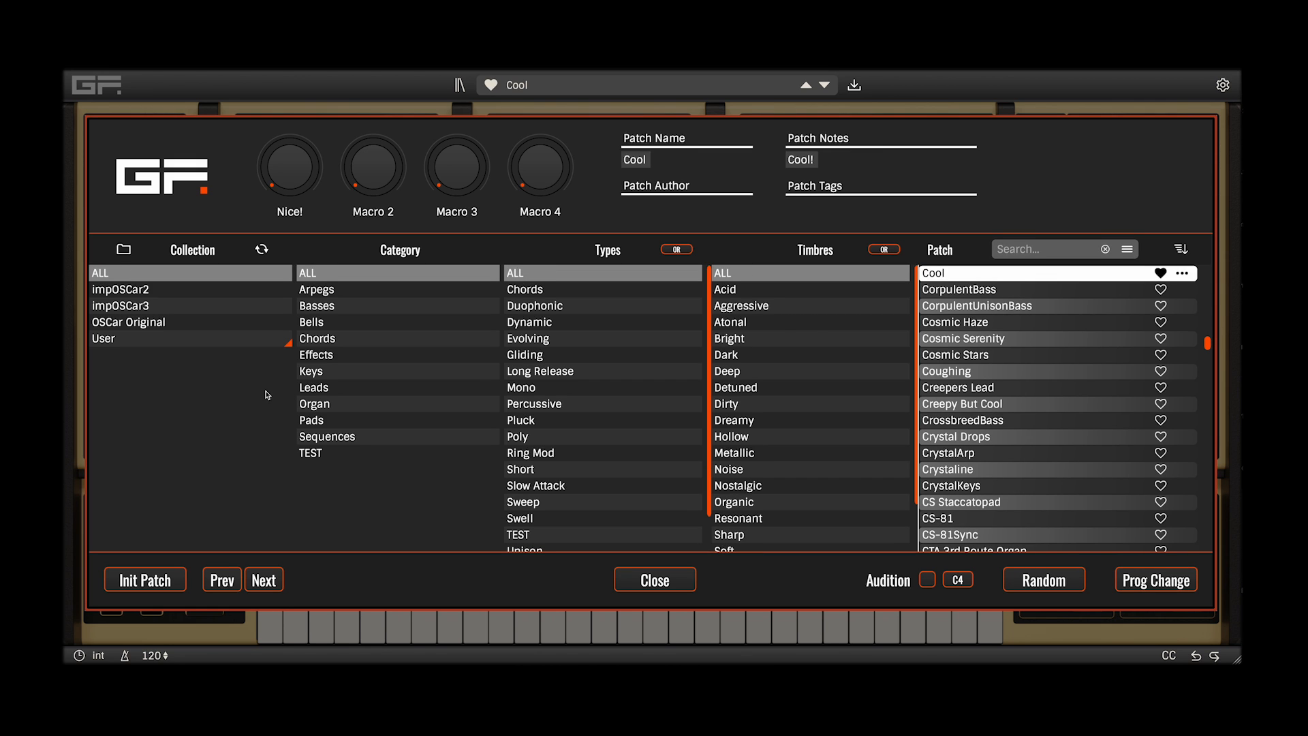
{"action": "left_click", "coordinate": [644, 582]}
Filter the patch browser to the impOSCar3 collection and load the patch It Moves, followed by Kofuku
{"action": "left_click", "coordinate": [558, 86]}
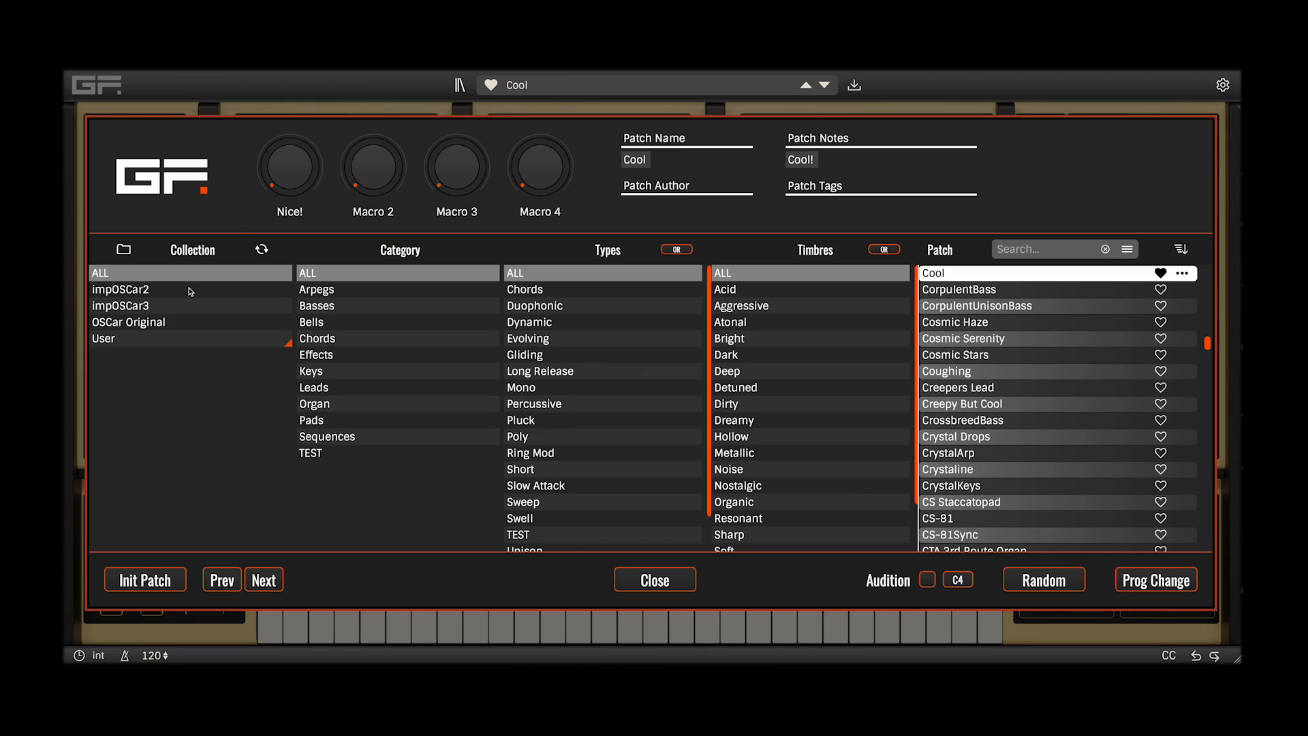
{"action": "left_click", "coordinate": [124, 307]}
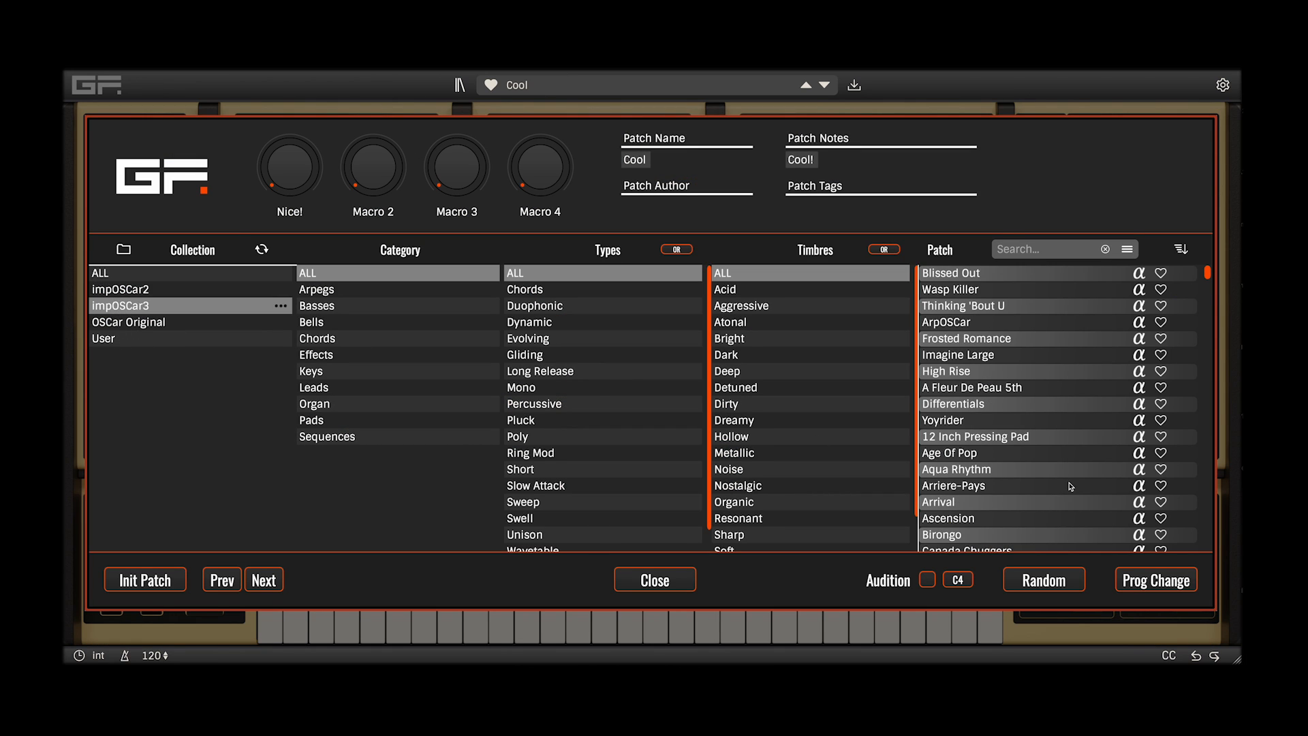
{"action": "scroll", "coordinate": [1015, 456], "scroll_direction": "down", "scroll_amount": 3}
{"action": "scroll", "coordinate": [1013, 457], "scroll_direction": "down", "scroll_amount": 5}
{"action": "left_click", "coordinate": [1013, 457]}
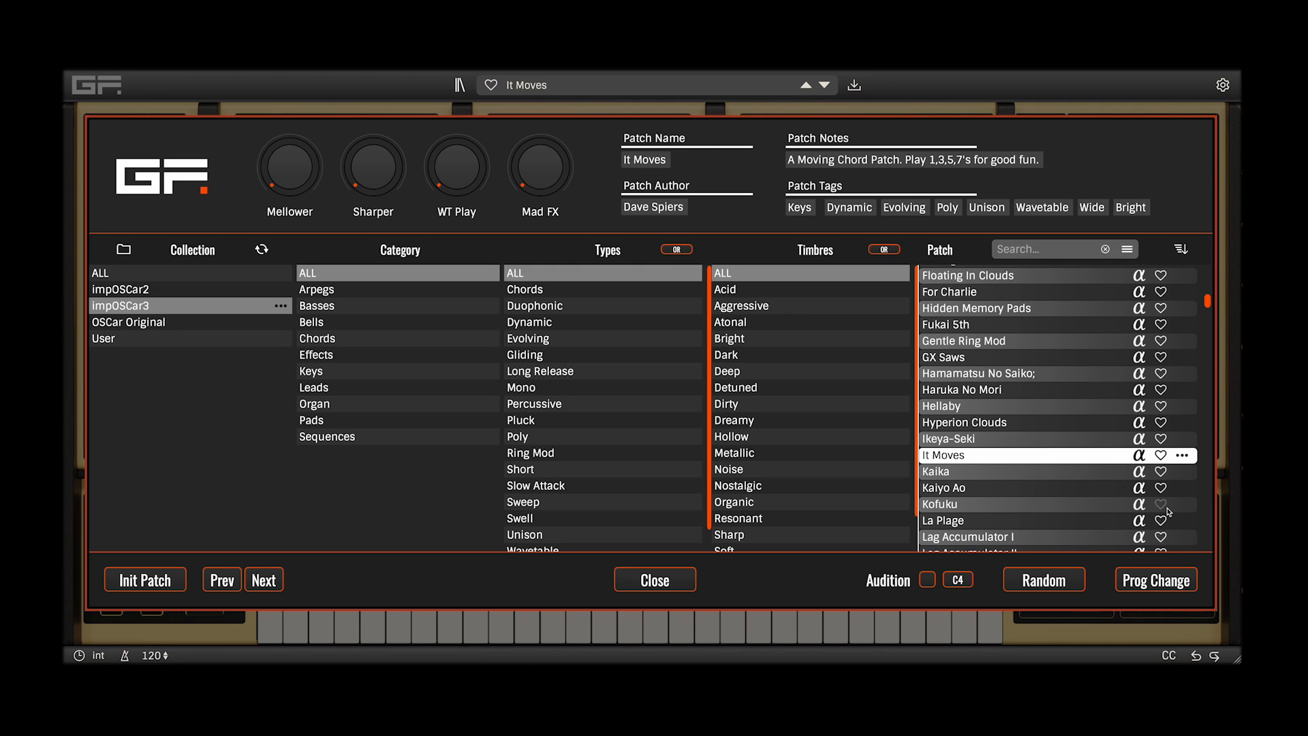
{"action": "left_click", "coordinate": [1047, 504]}
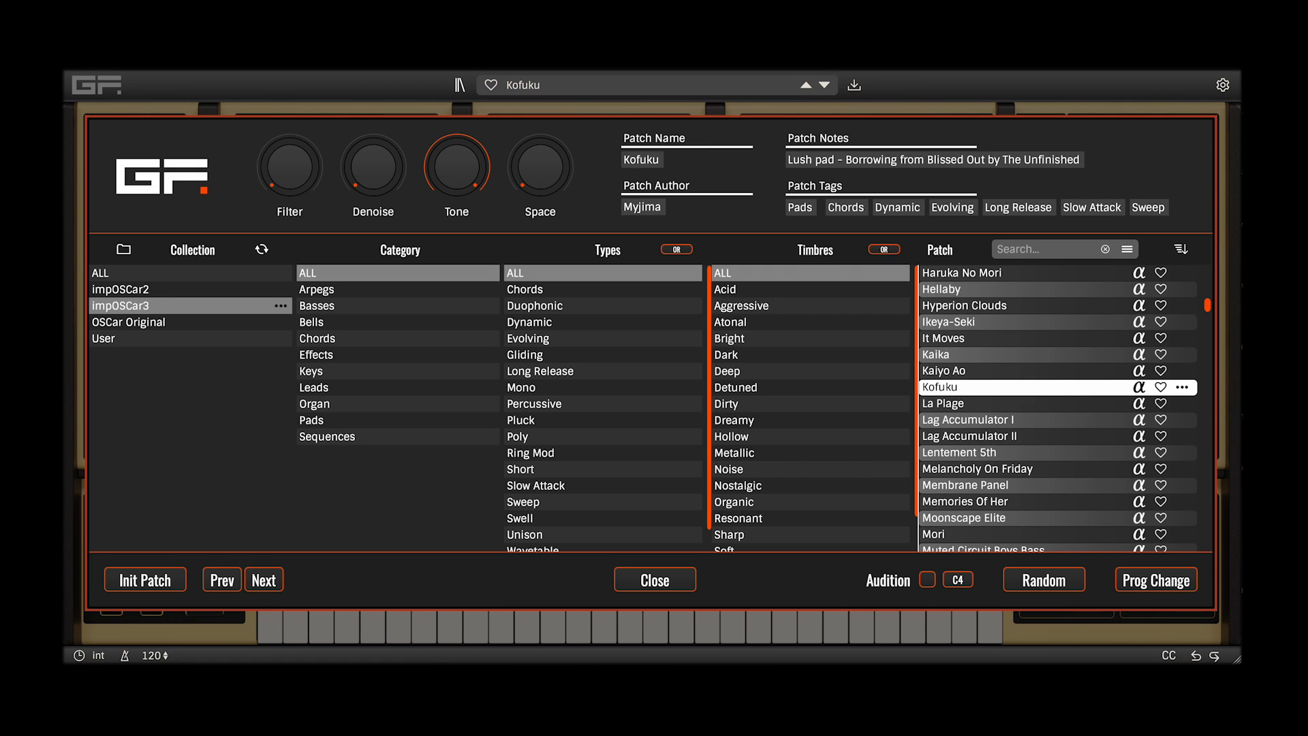
Load the impOSCar3 patch Membrane Panel, followed by the next patch in the list, Memories Of Her
{"action": "left_click", "coordinate": [976, 485]}
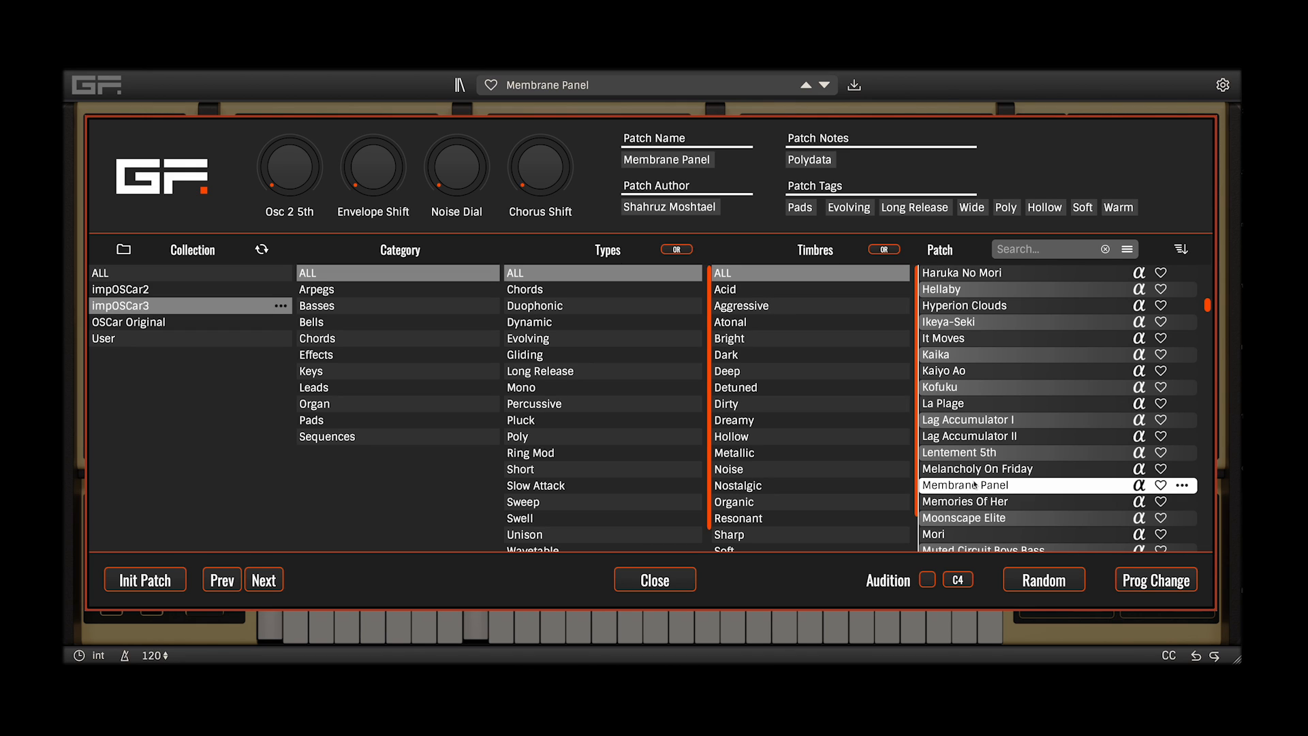
{"action": "key", "text": "Down"}
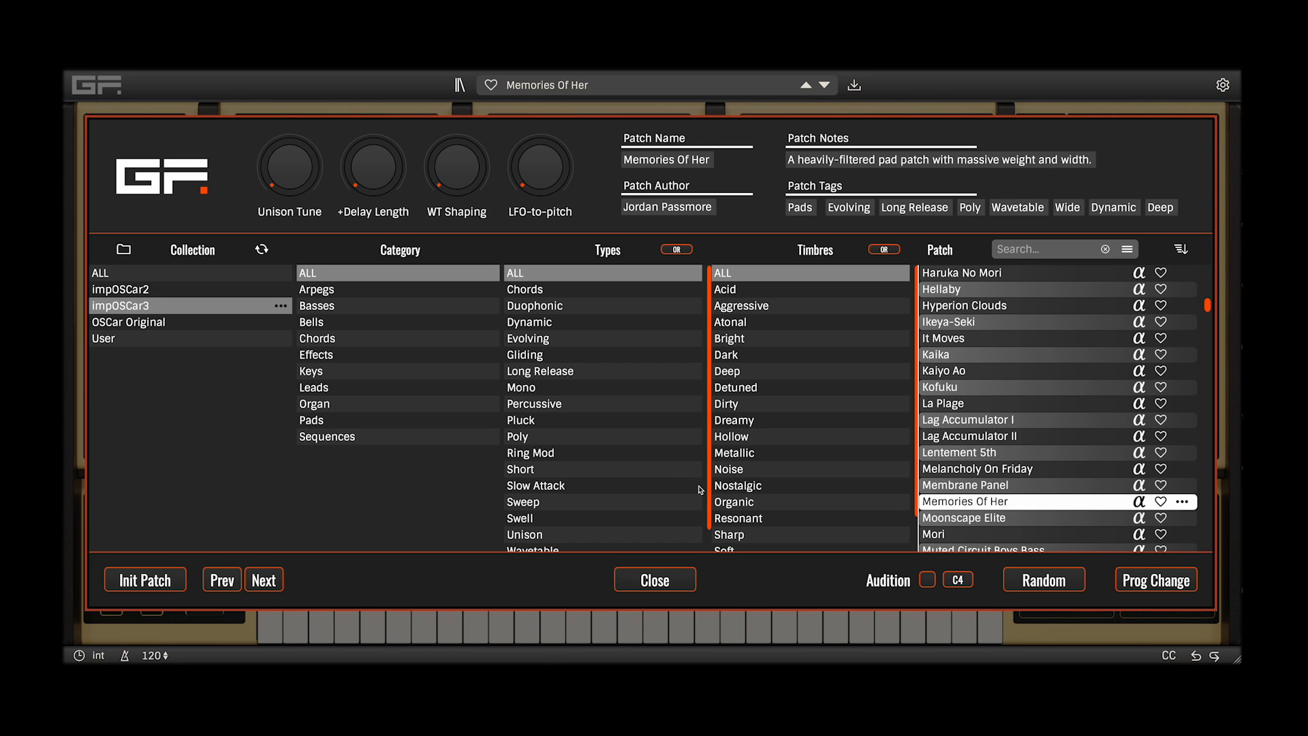
Filter the impOSCar3 patches to the Nostalgic timbre and load That One Scene, followed by The 80s Called
{"action": "left_click", "coordinate": [734, 486]}
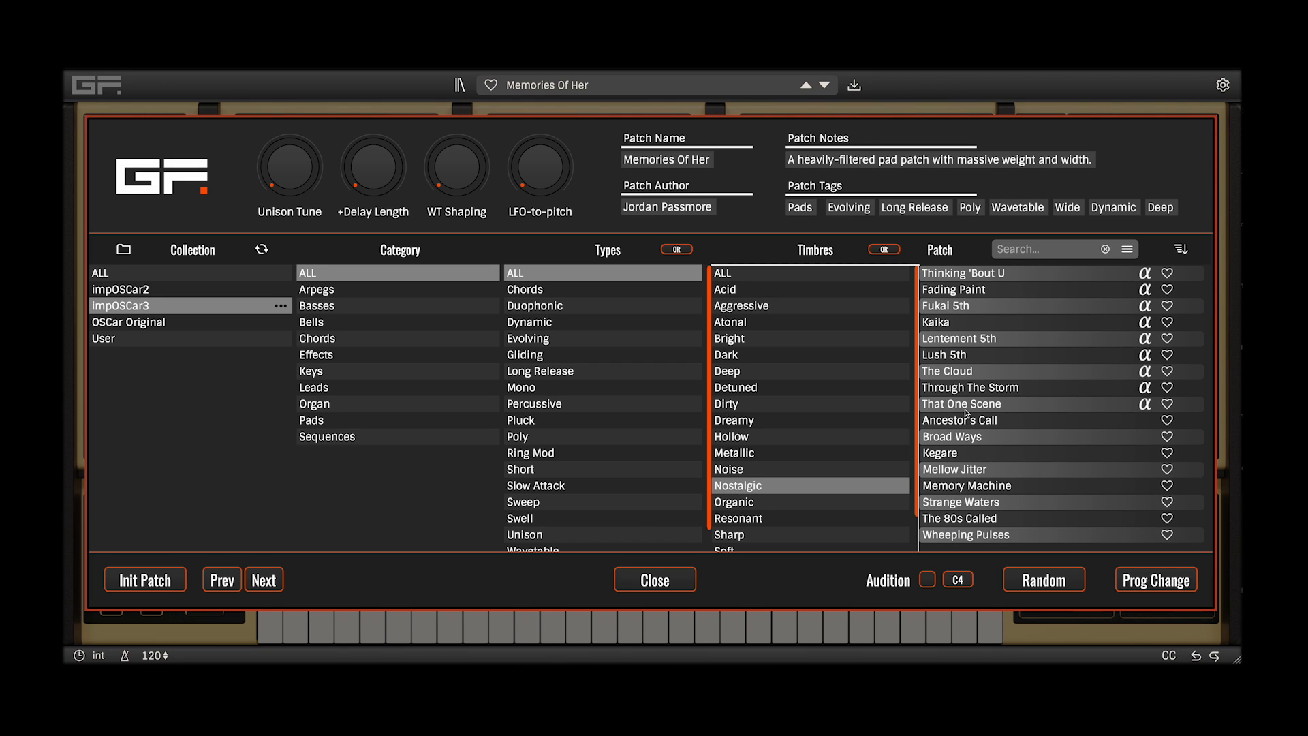
{"action": "left_click", "coordinate": [968, 405]}
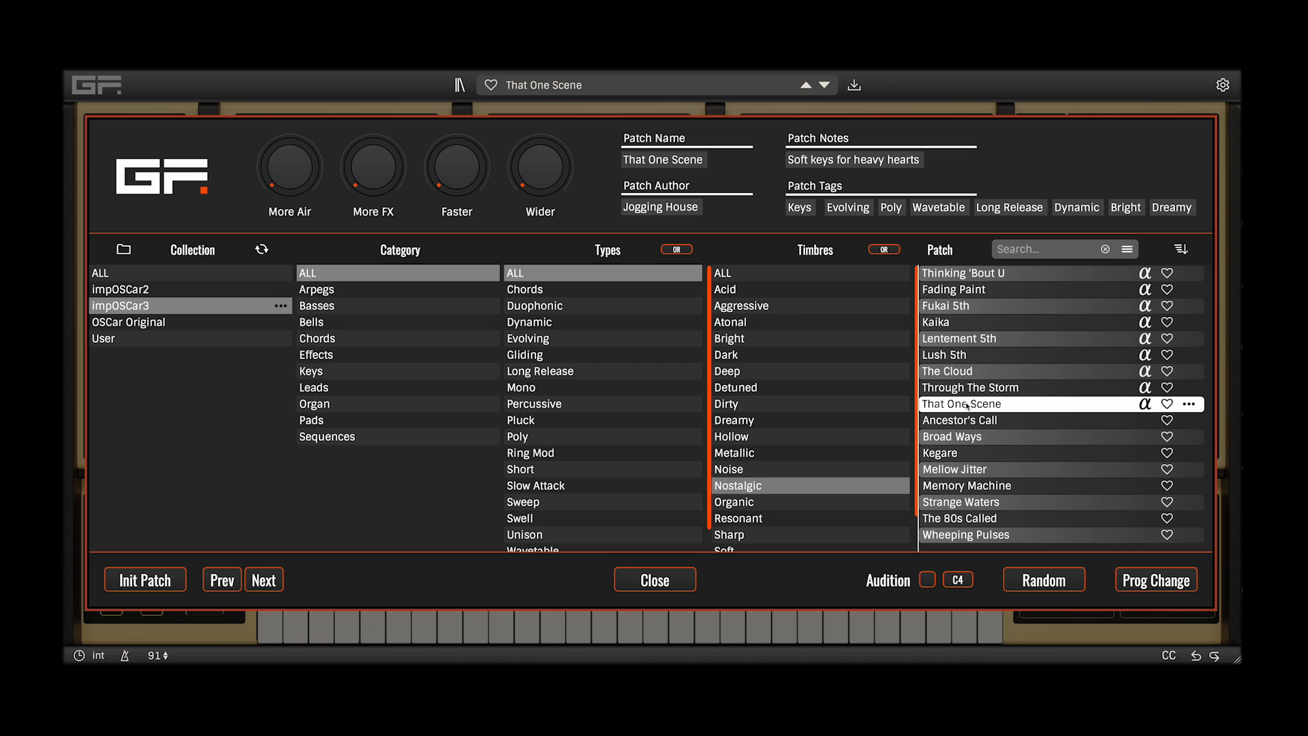
{"action": "left_click", "coordinate": [1013, 519]}
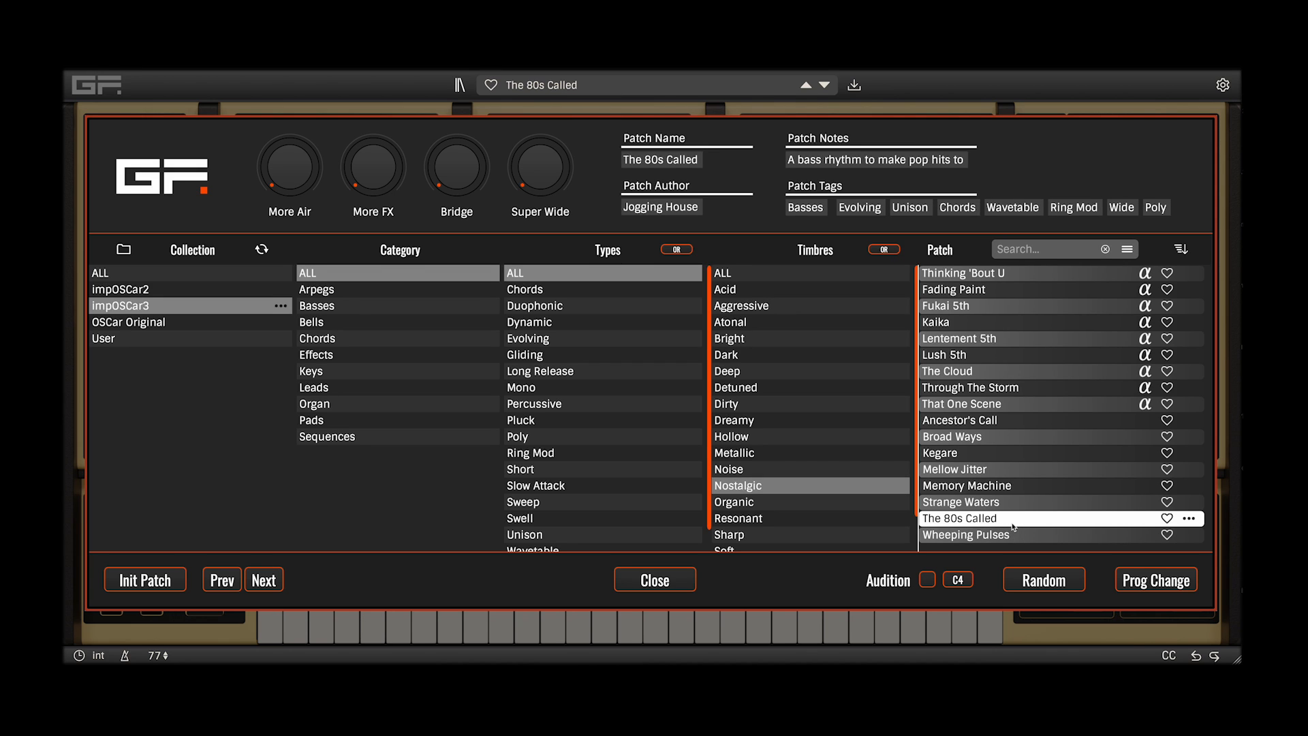